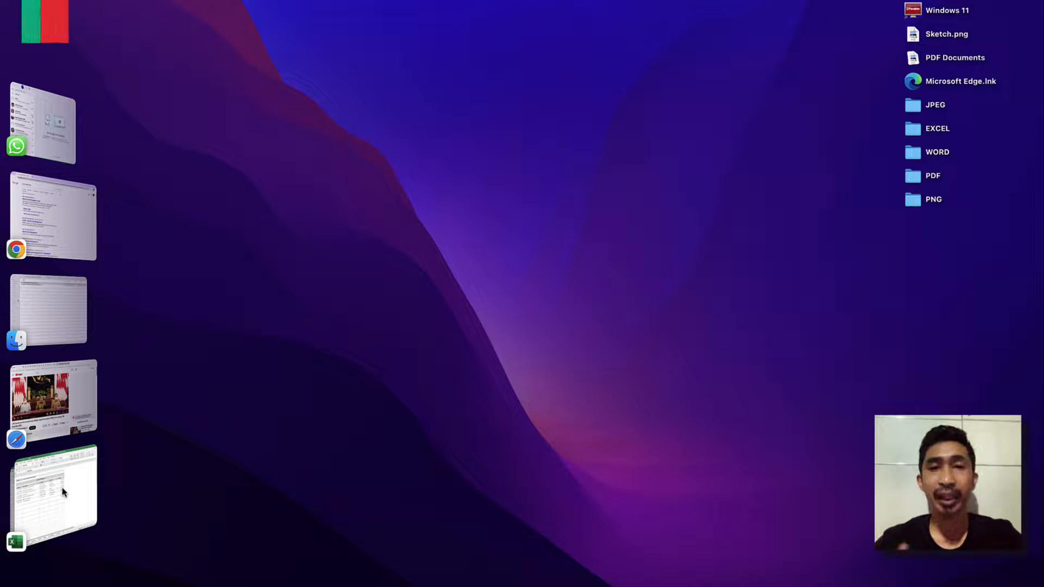
Bring the APLIKASI KEUNGAN PRIBADI 2022 workbook to the front, widening its window and lowering it so the whole window is in view.
click(65, 510)
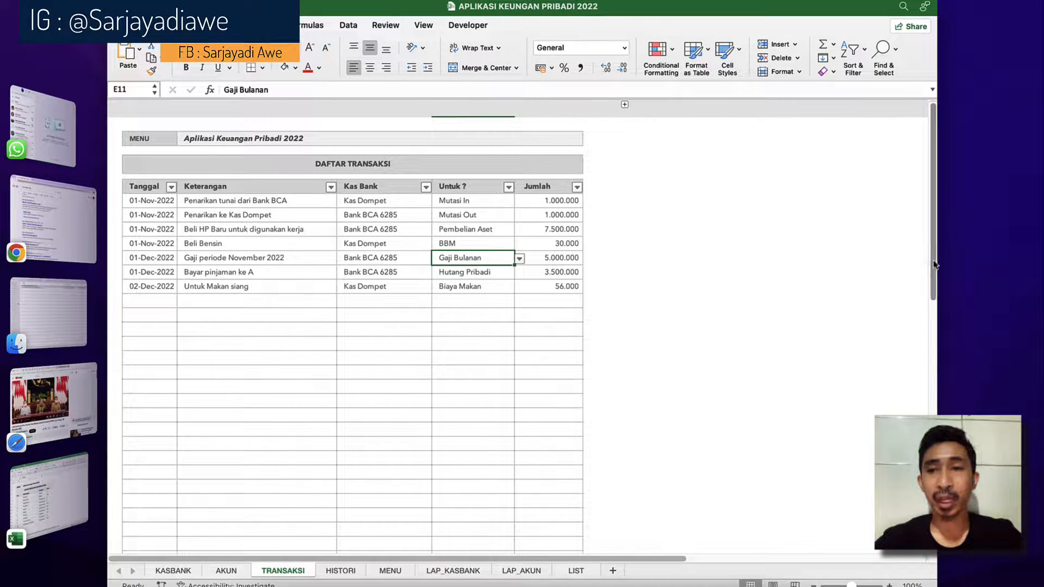
drag(1016, 258, 1038, 257)
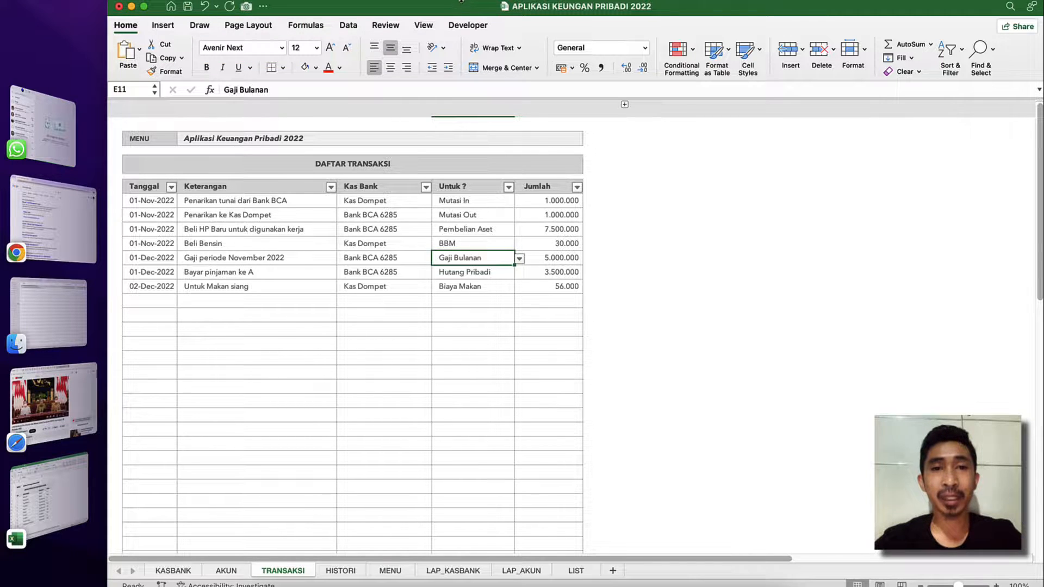
drag(461, 2, 473, 24)
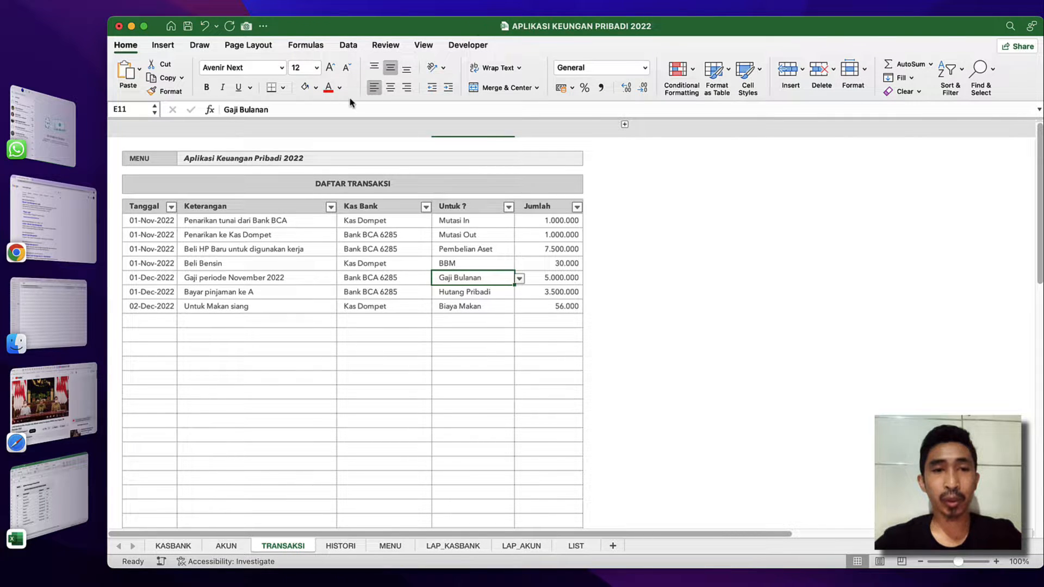
Examine the finished workbook's TRANSAKSI and KASBANK sheets and follow the MENU link to its main menu.
click(525, 208)
click(392, 254)
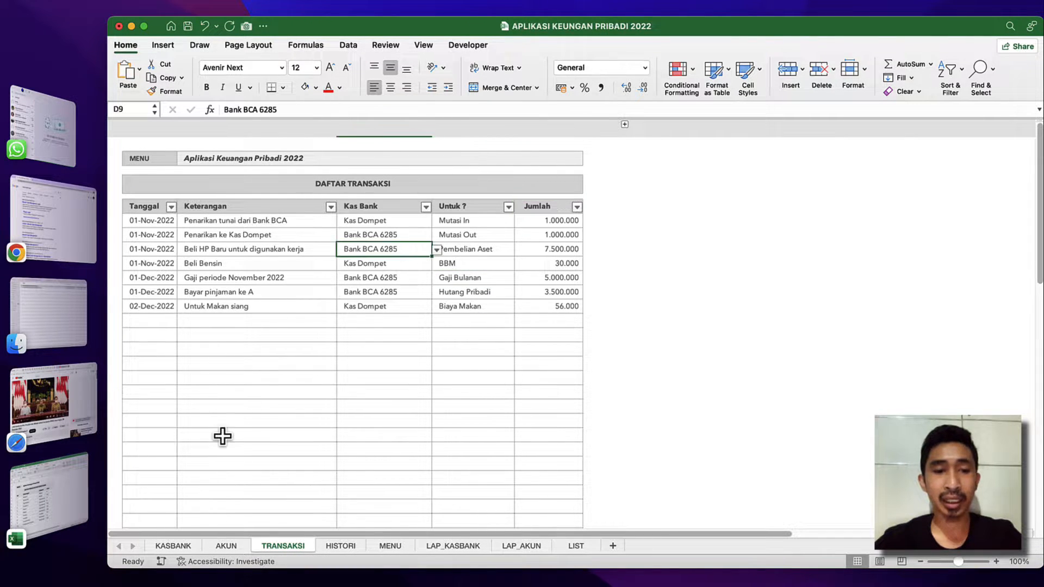
click(173, 546)
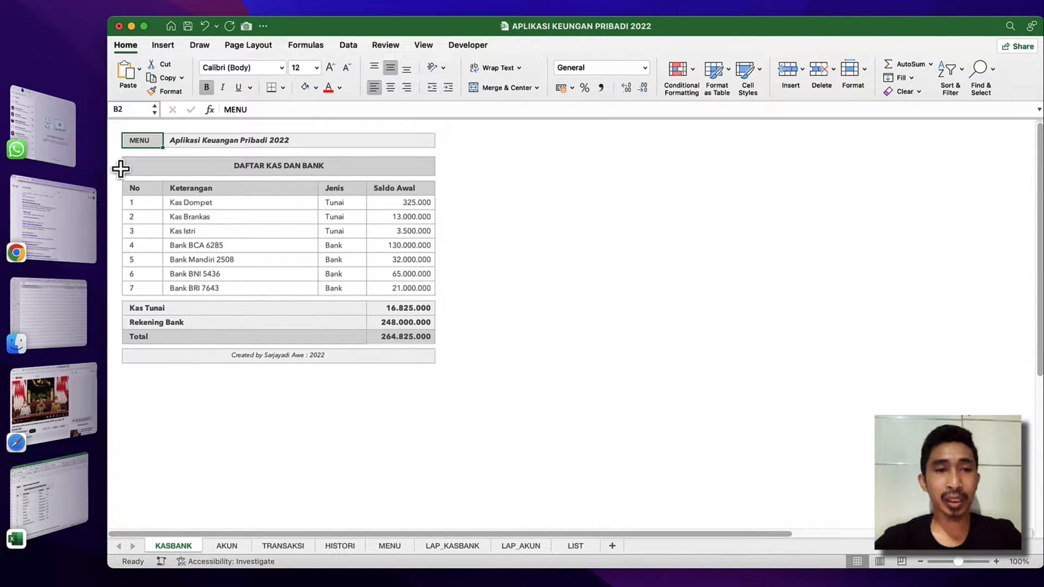
click(140, 141)
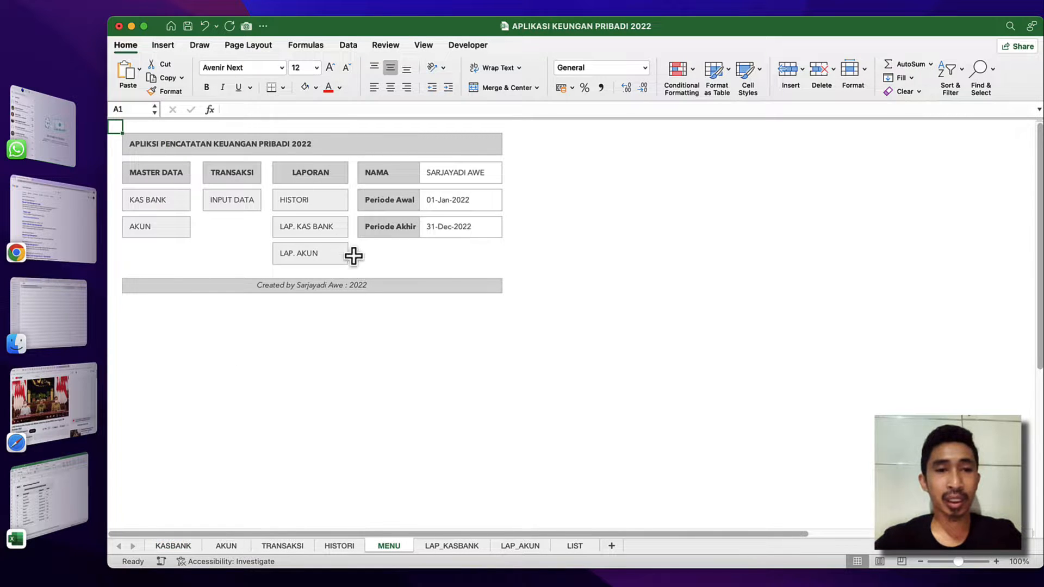
click(403, 256)
click(226, 256)
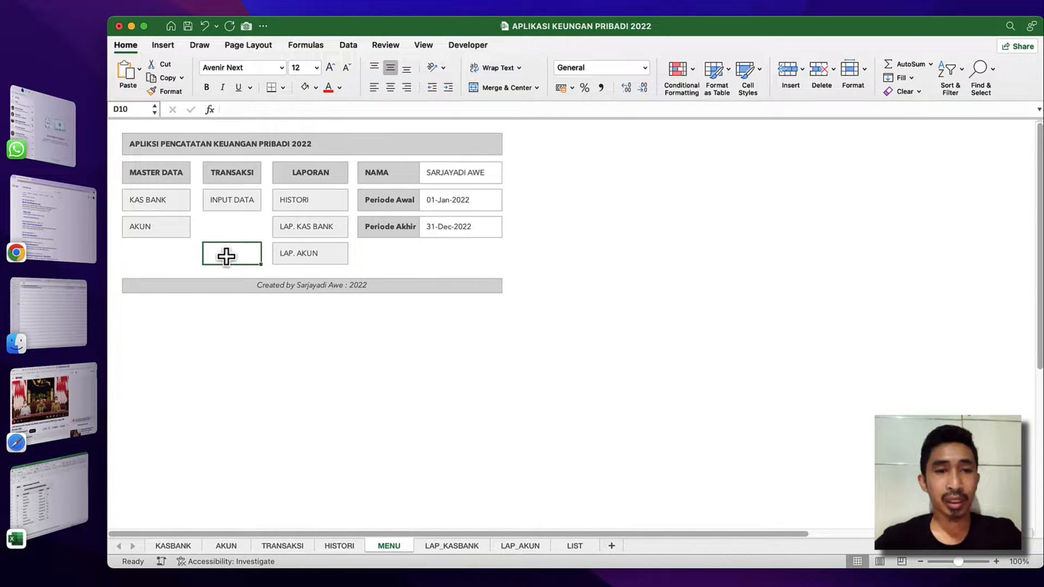
click(241, 221)
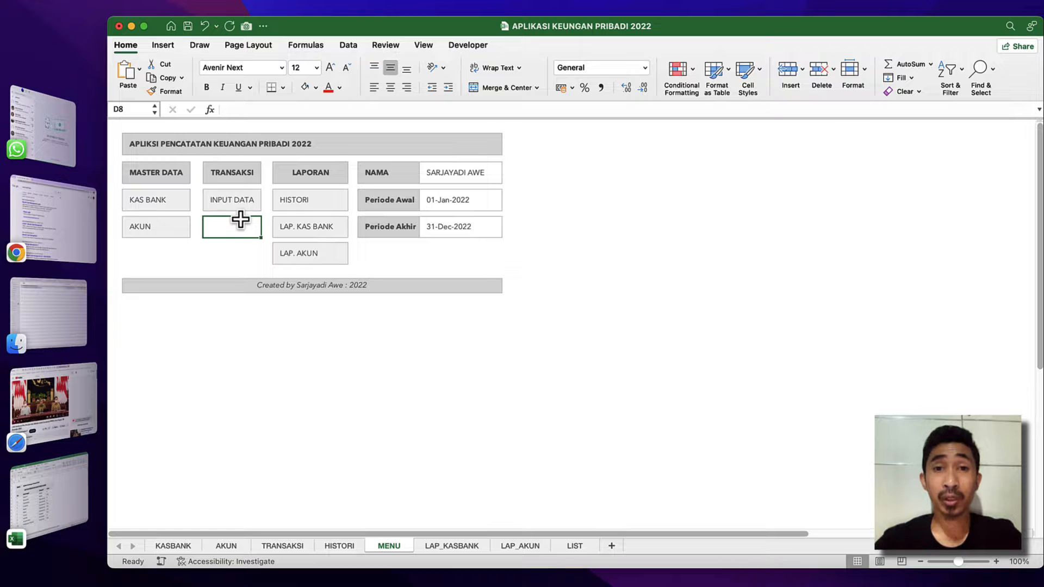
Switch to the LATIHAN APLIKASI KEUANGAN PRIBADI 2022 workbook, widen its window and review the AKUN and KASBANK sheets.
click(51, 483)
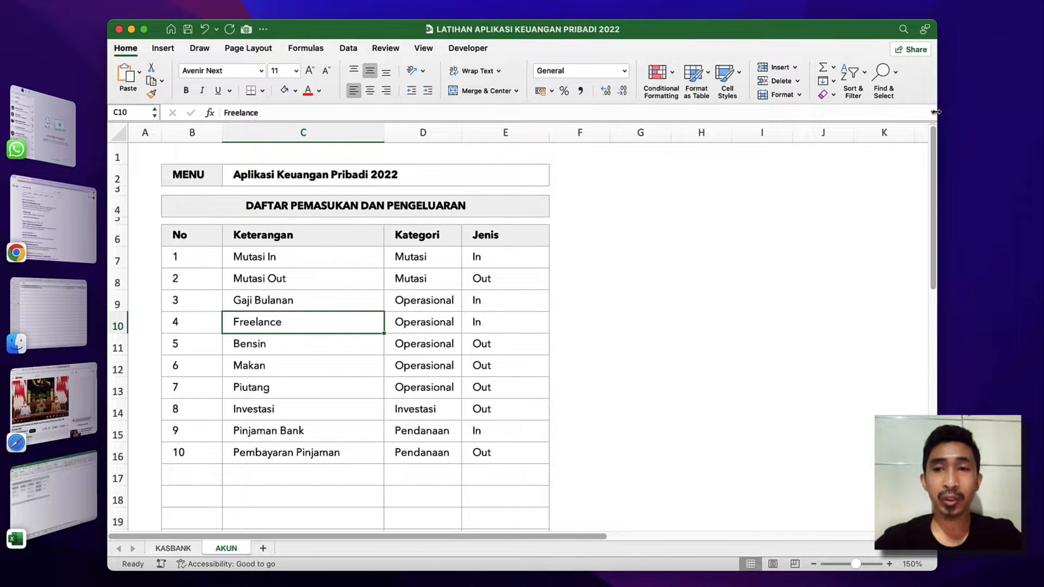
drag(936, 112, 1042, 112)
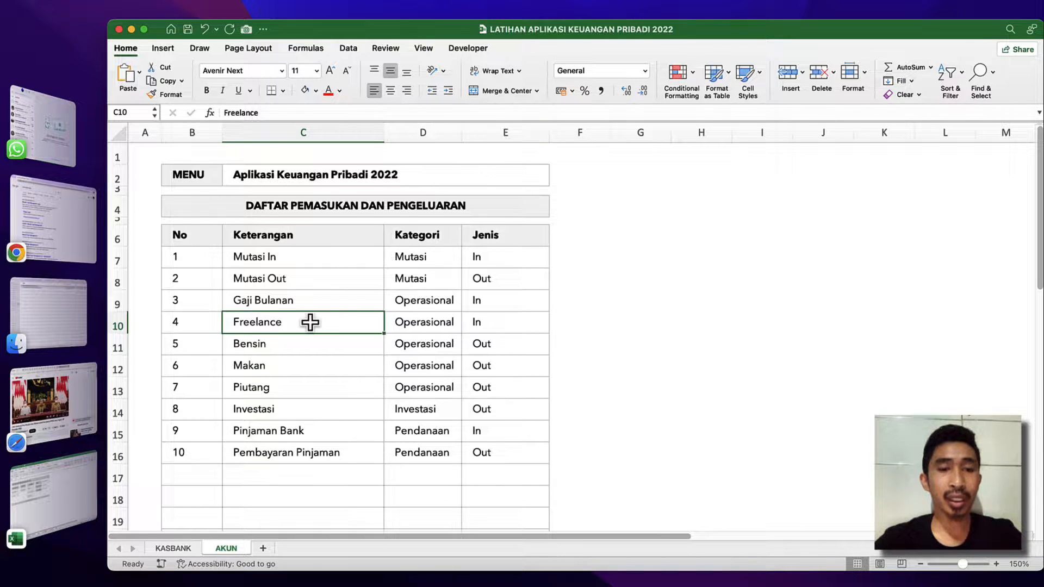
click(338, 297)
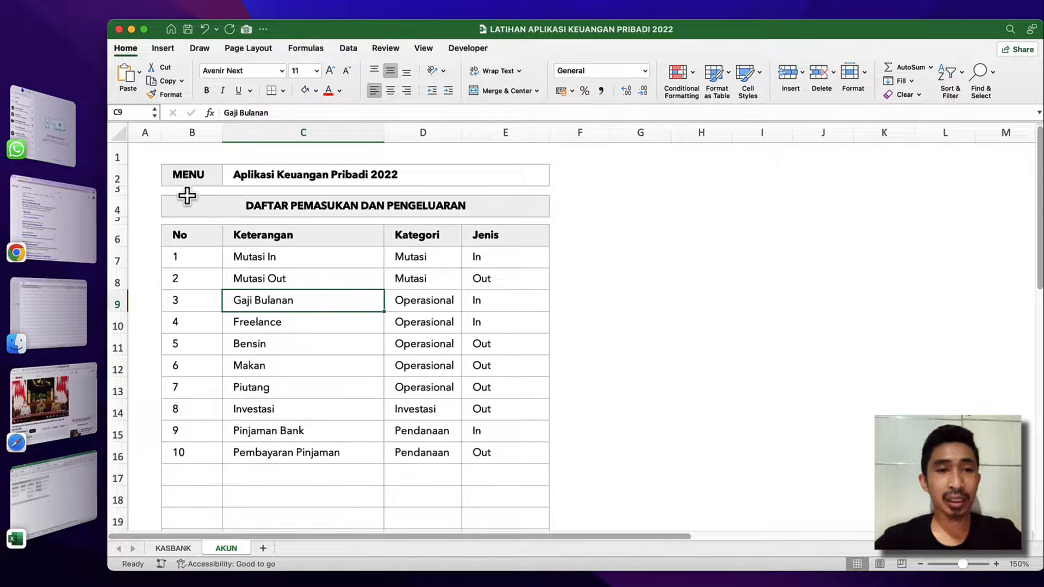
click(183, 173)
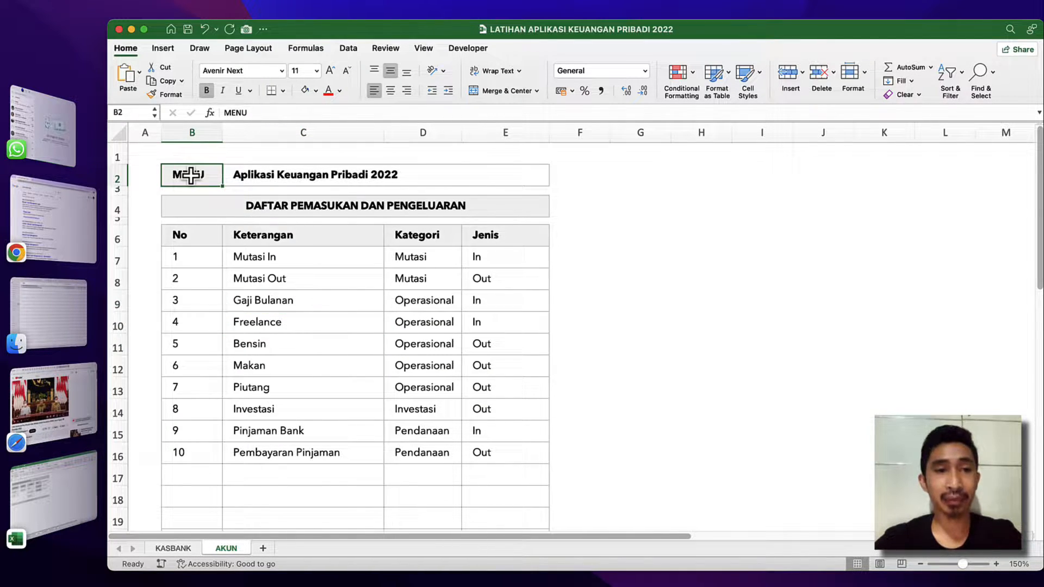
click(218, 259)
click(332, 284)
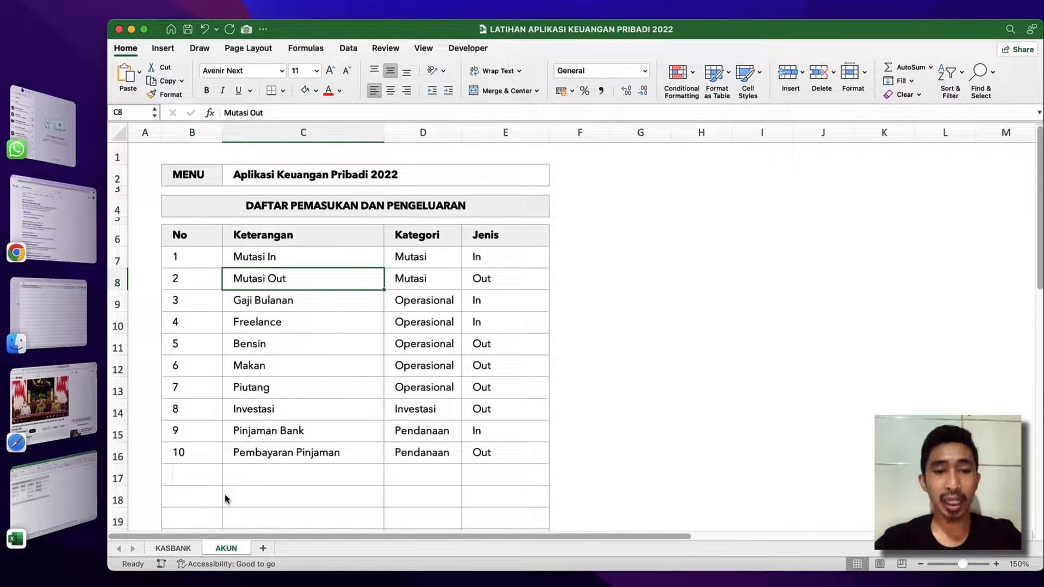
click(173, 548)
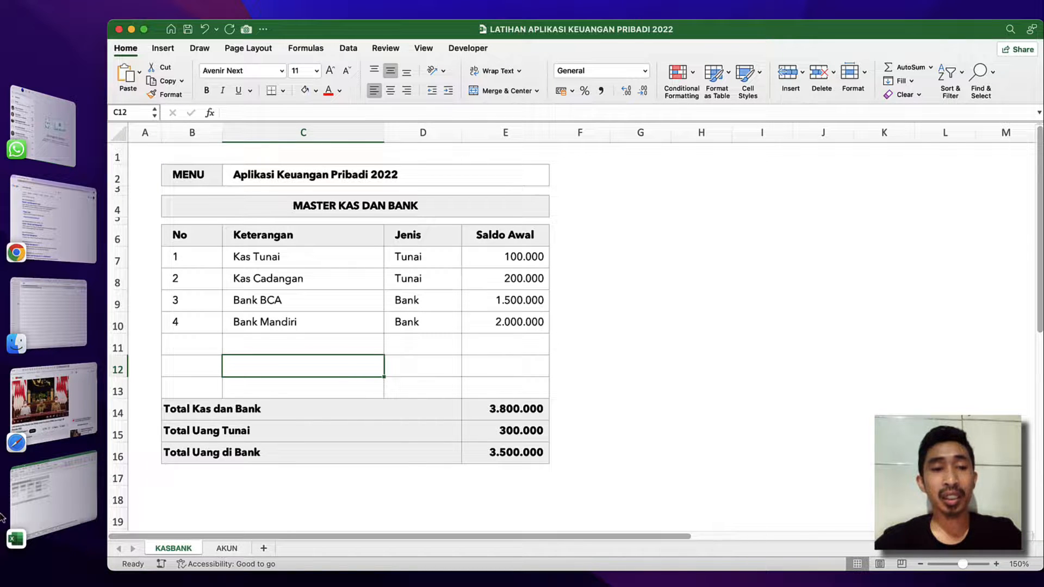
Return to the finished workbook, follow INPUT DATA to its transaction sheet and go back to the main menu.
click(60, 491)
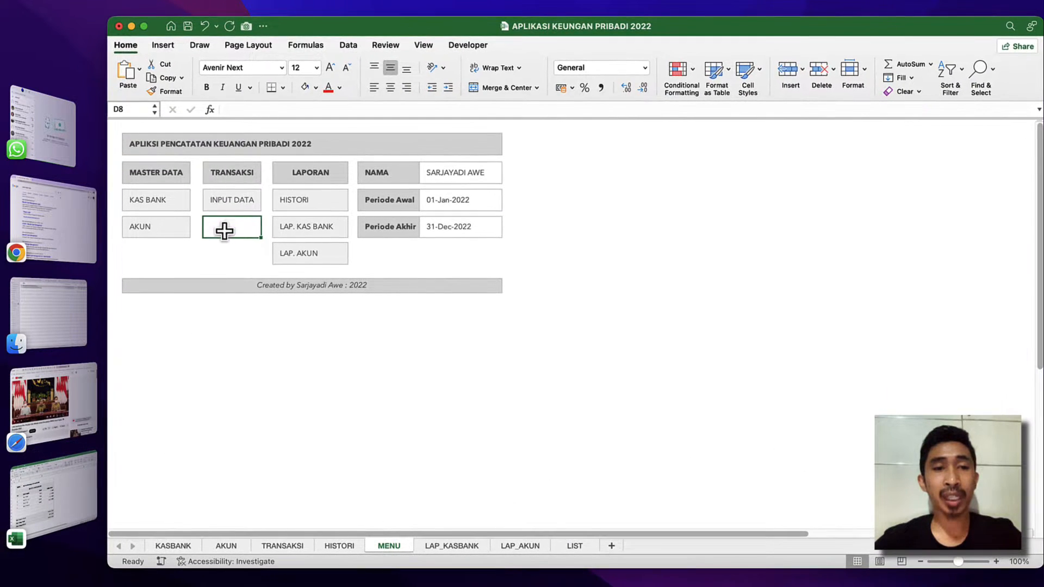
click(252, 201)
click(148, 157)
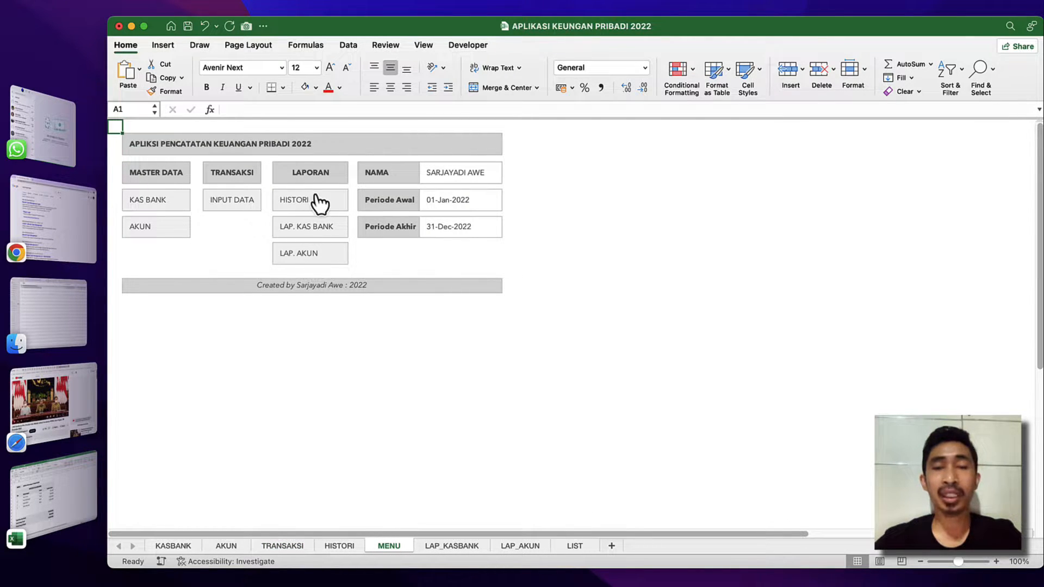
click(245, 246)
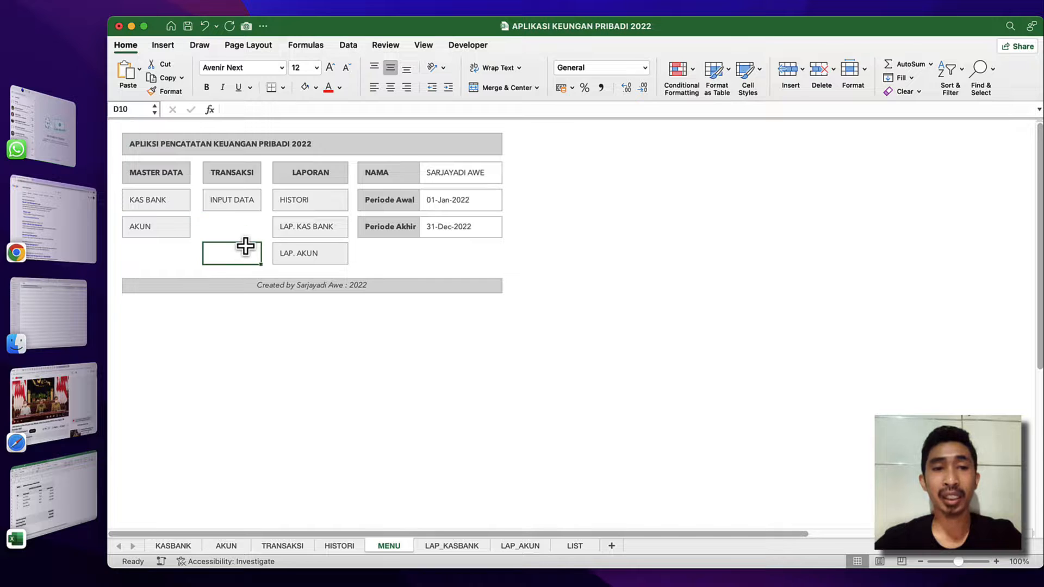
click(247, 226)
click(237, 248)
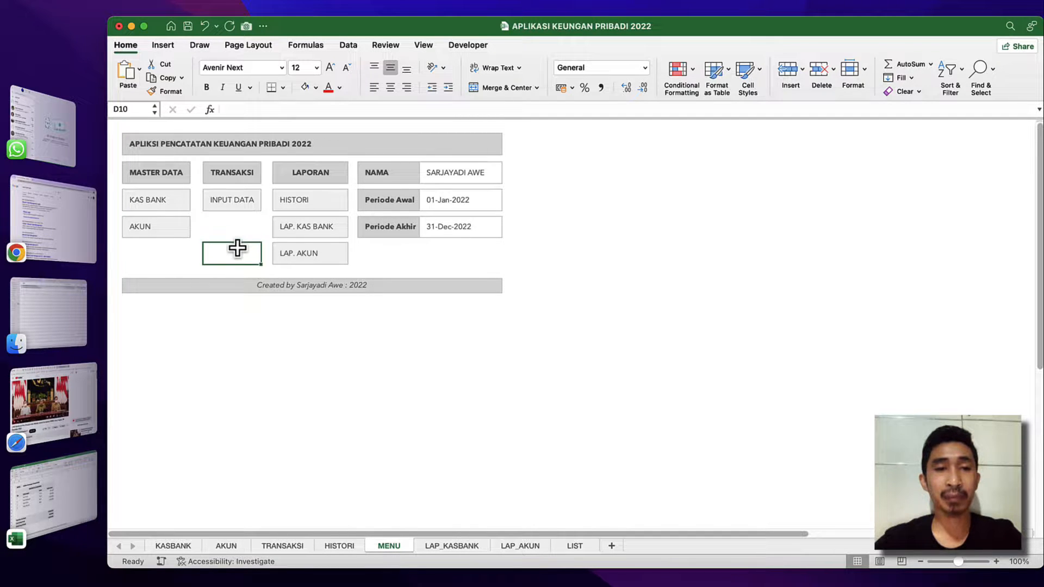
click(242, 224)
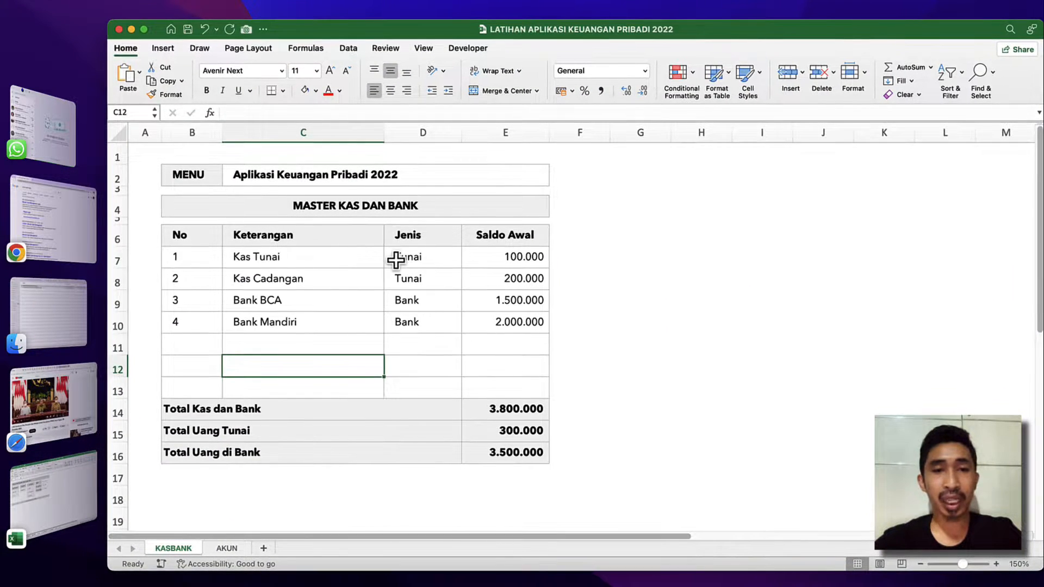
Check the Jenis entries and empty rows of the MASTER KAS DAN BANK table in the LATIHAN workbook.
click(396, 260)
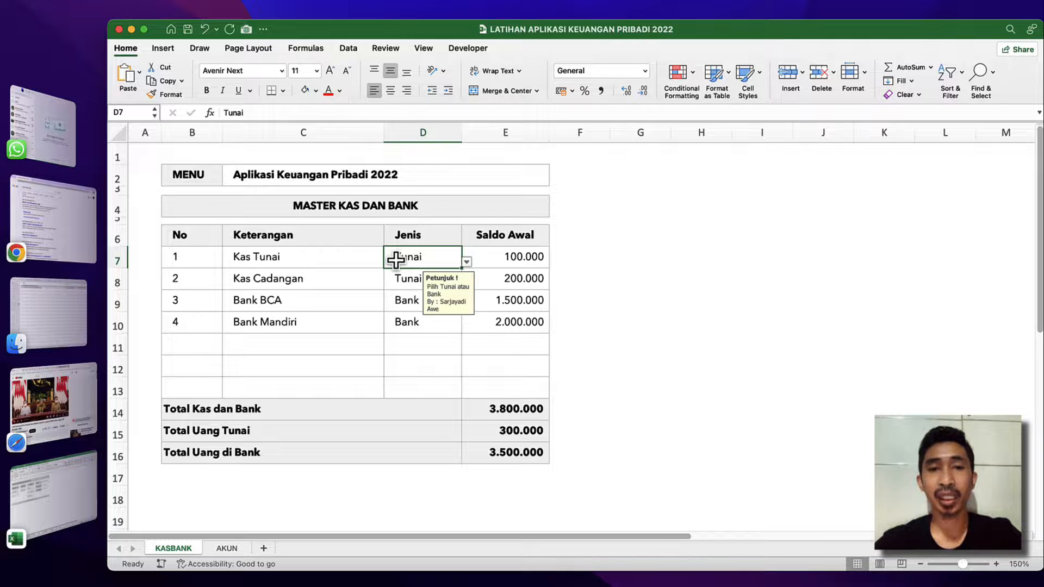
click(361, 305)
click(397, 343)
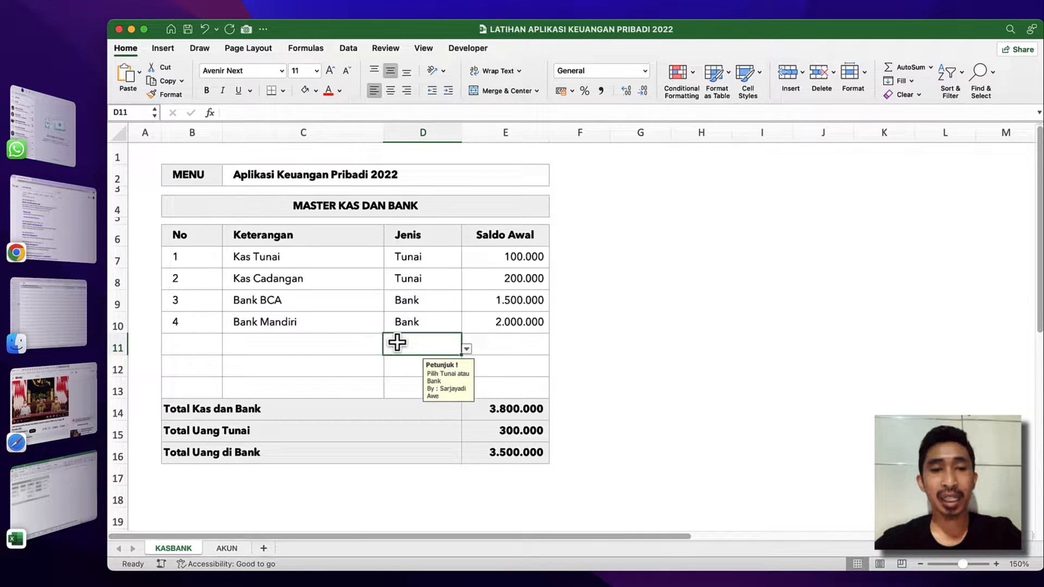
click(303, 396)
Add a new sheet after AKUN and rename it TRANSAKSI.
click(227, 548)
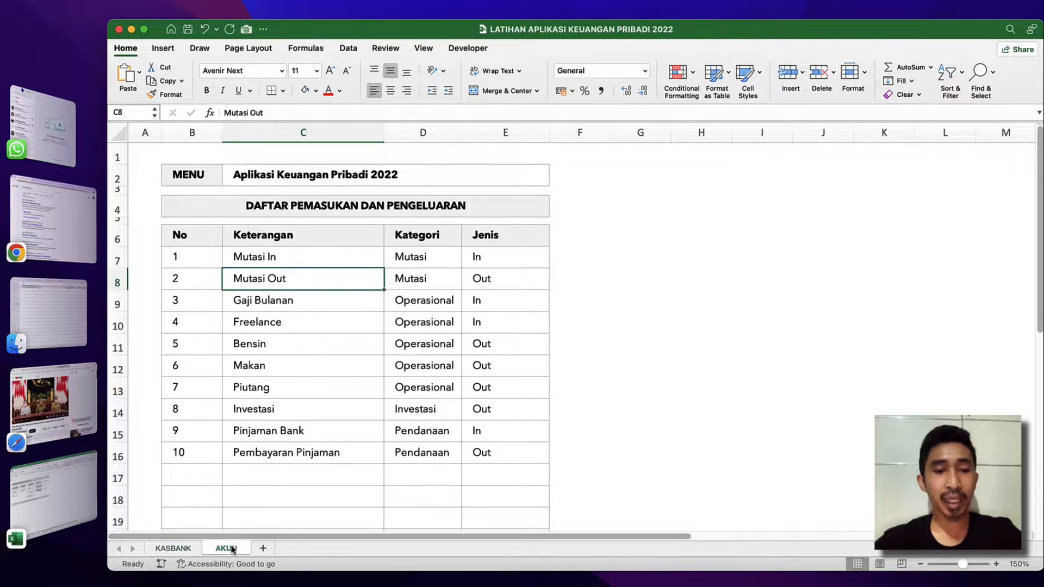
click(264, 548)
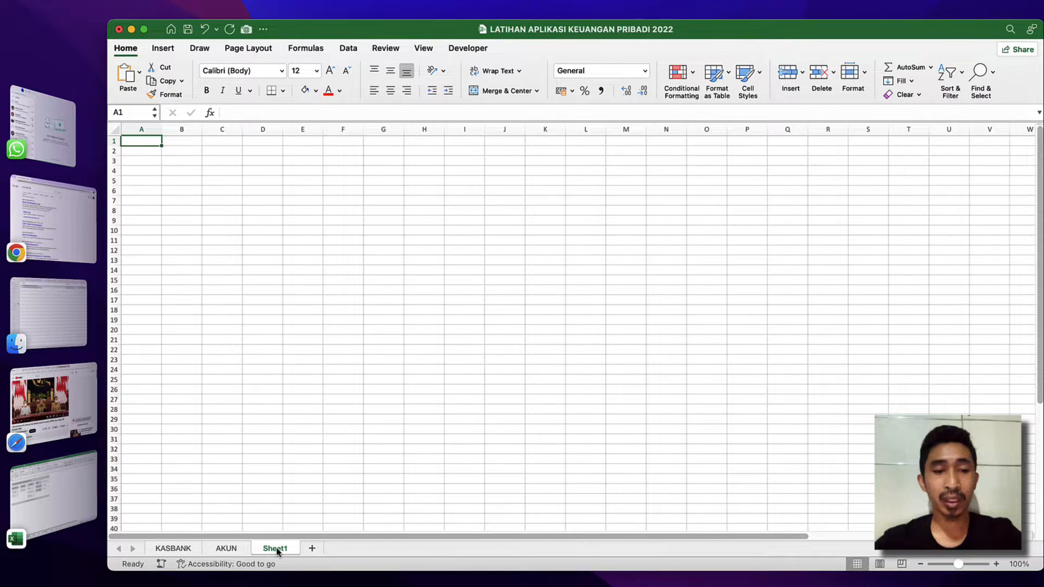
right_click(277, 550)
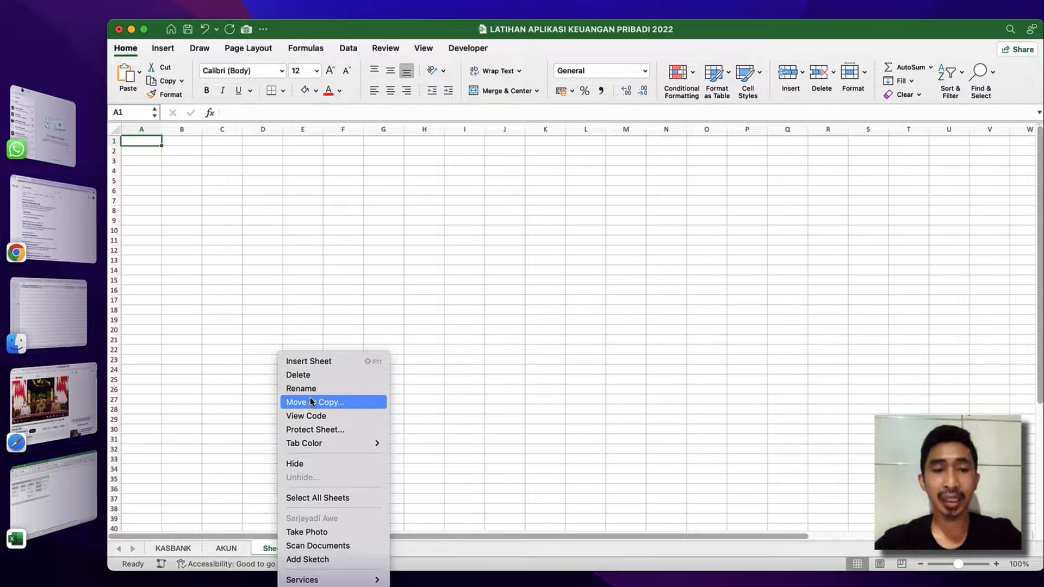
click(325, 389)
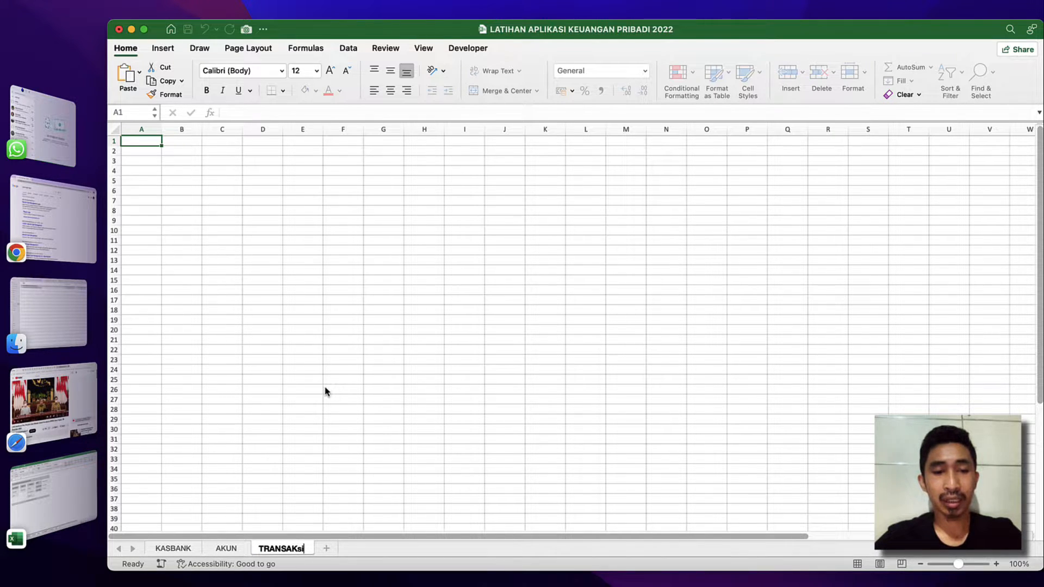
key(Return)
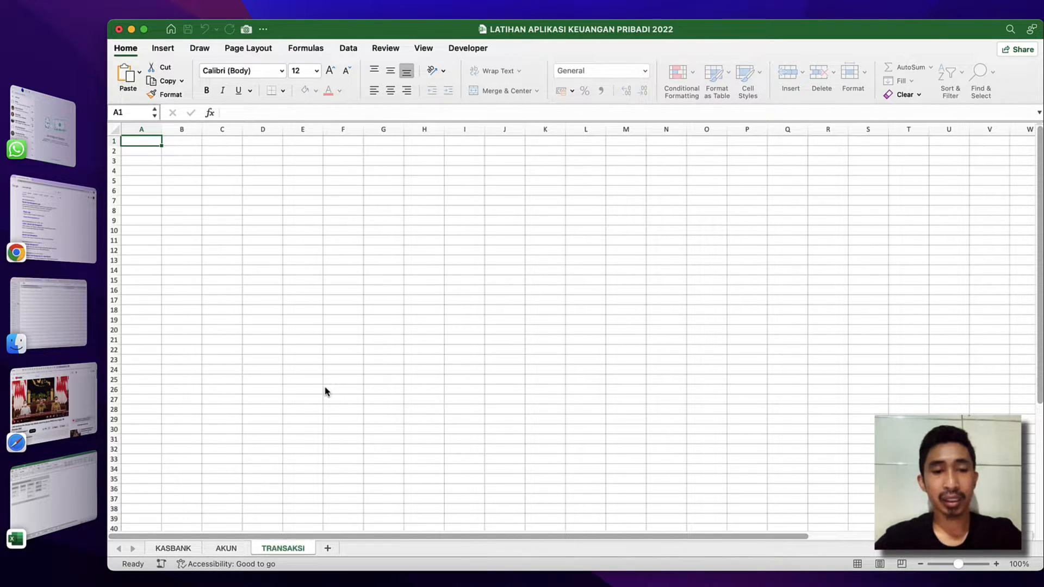
Make all rows of the TRANSAKSI sheet slightly taller and align every cell vertically to the middle.
click(385, 249)
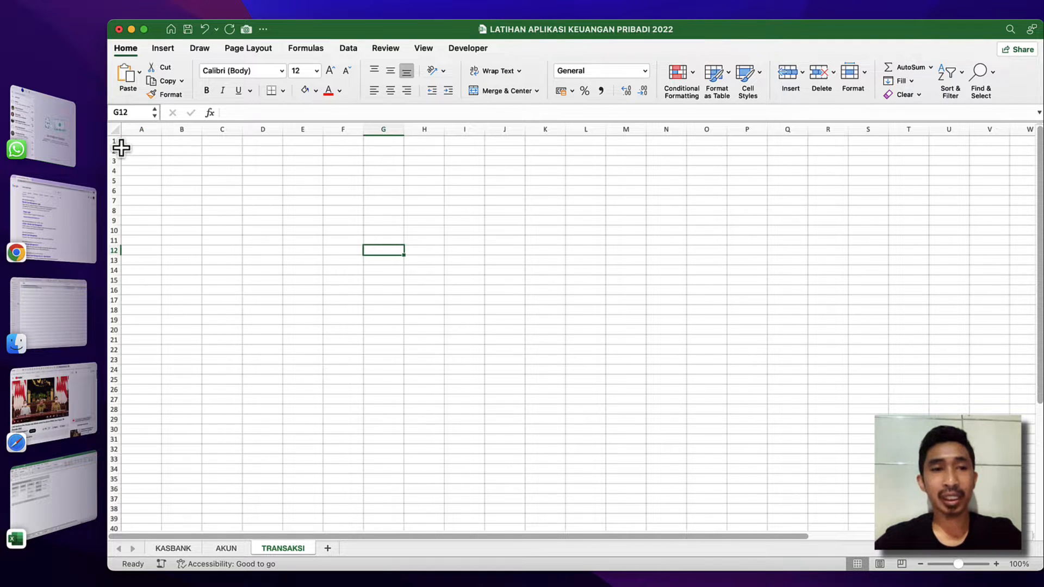
click(115, 130)
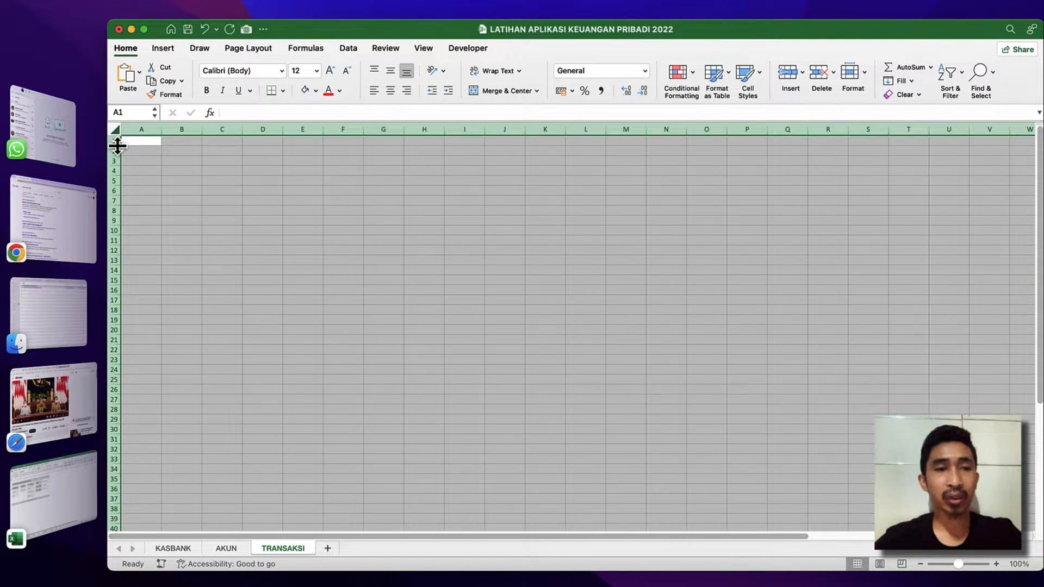
drag(117, 146, 118, 150)
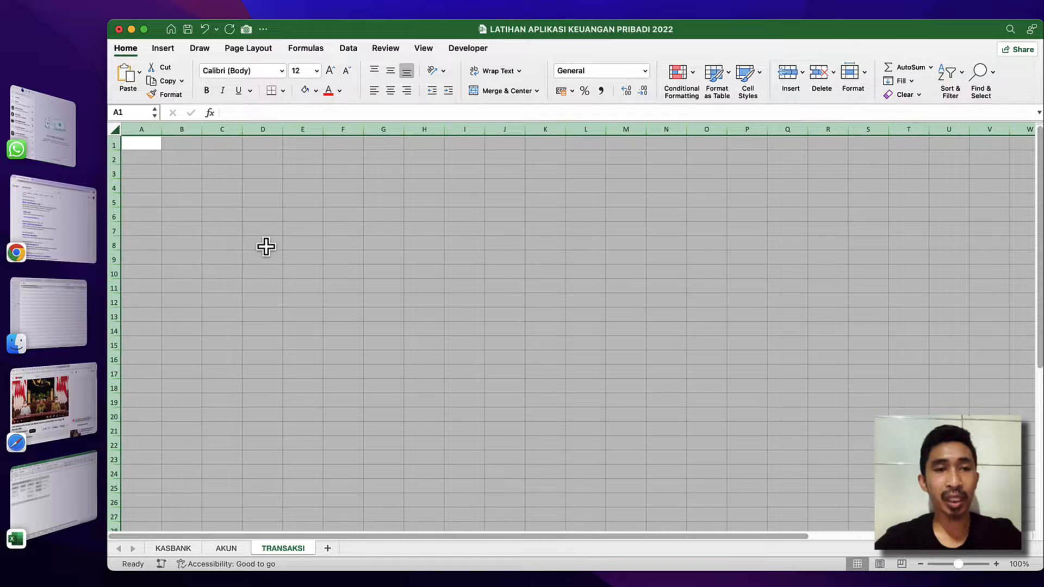
click(389, 73)
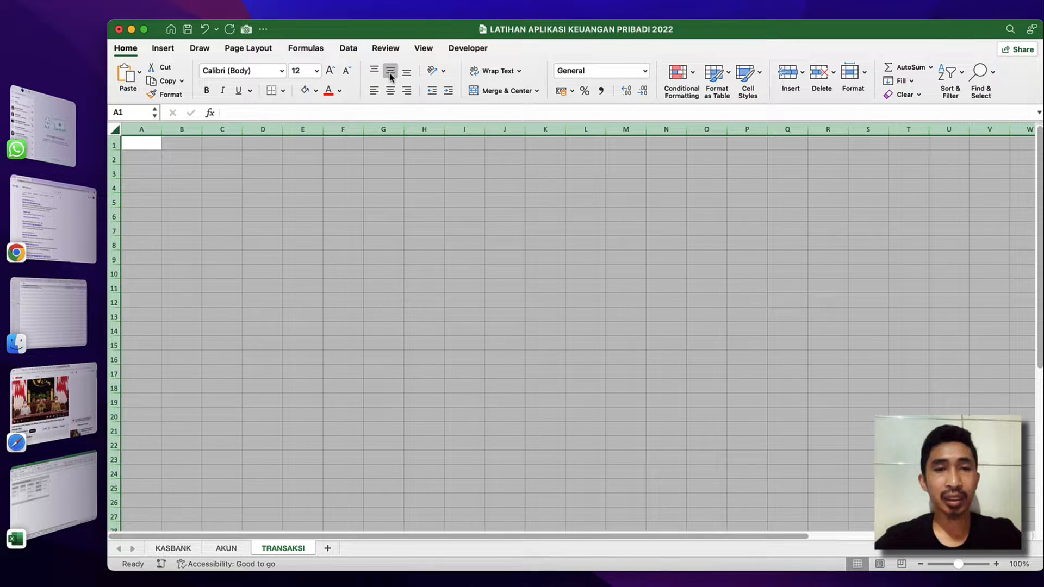
Change the font of all cells on the TRANSAKSI sheet to Avenir Next.
click(282, 72)
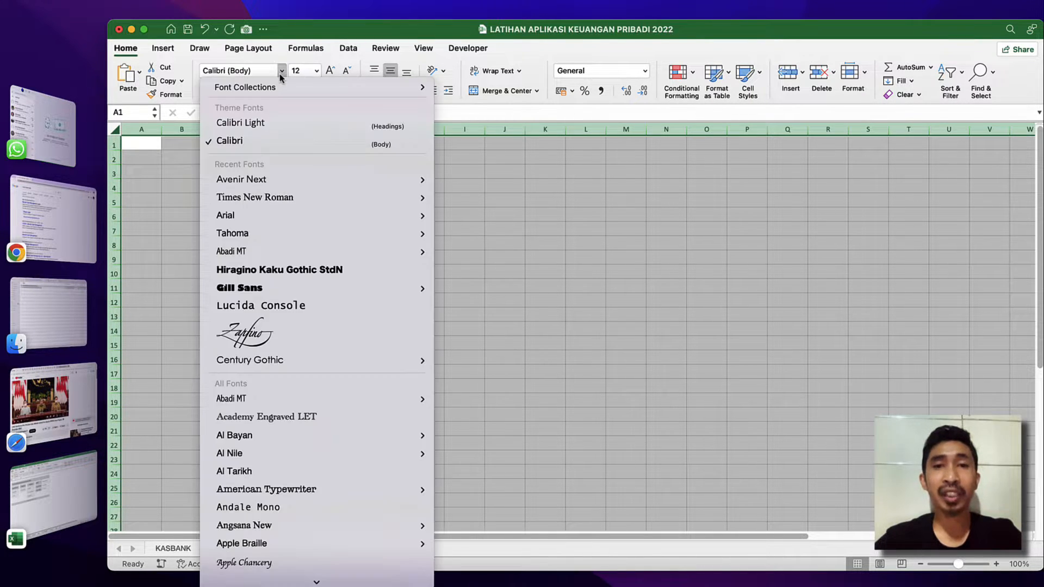
click(250, 179)
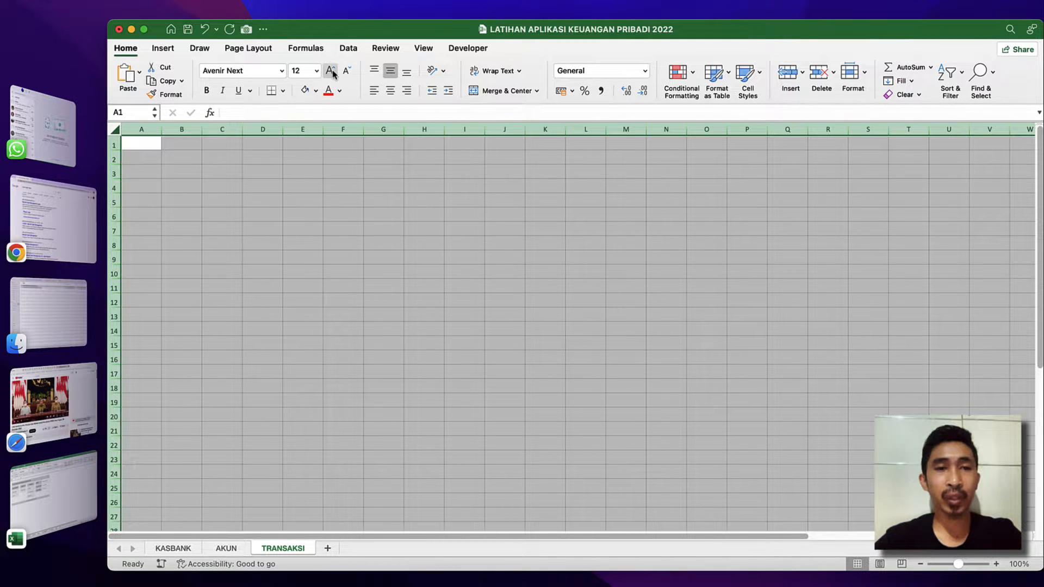
click(245, 167)
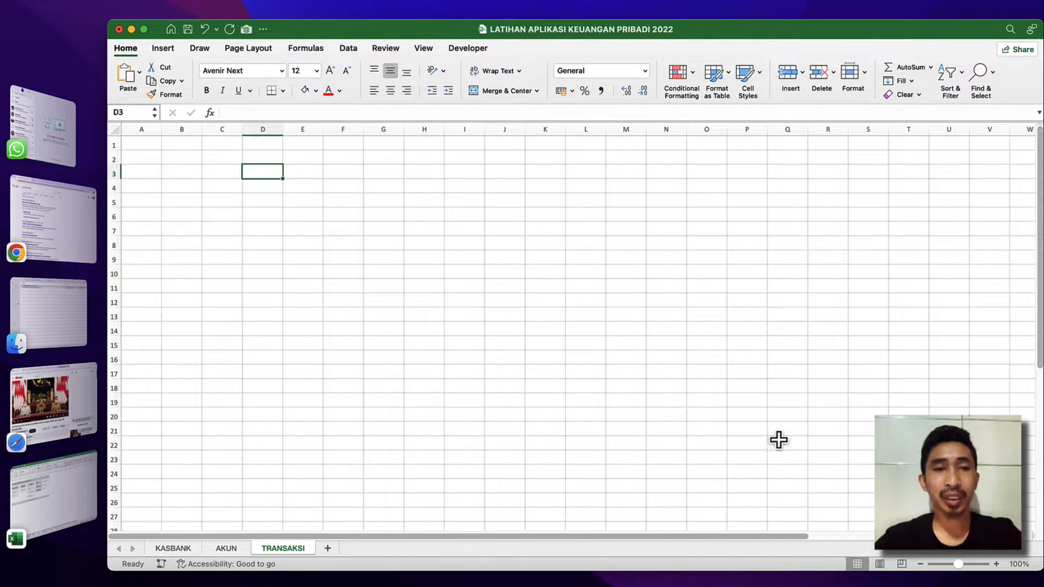
Set the TRANSAKSI sheet's zoom level to 180% and select cell B4.
click(995, 565)
click(995, 564)
click(996, 564)
click(996, 565)
click(996, 564)
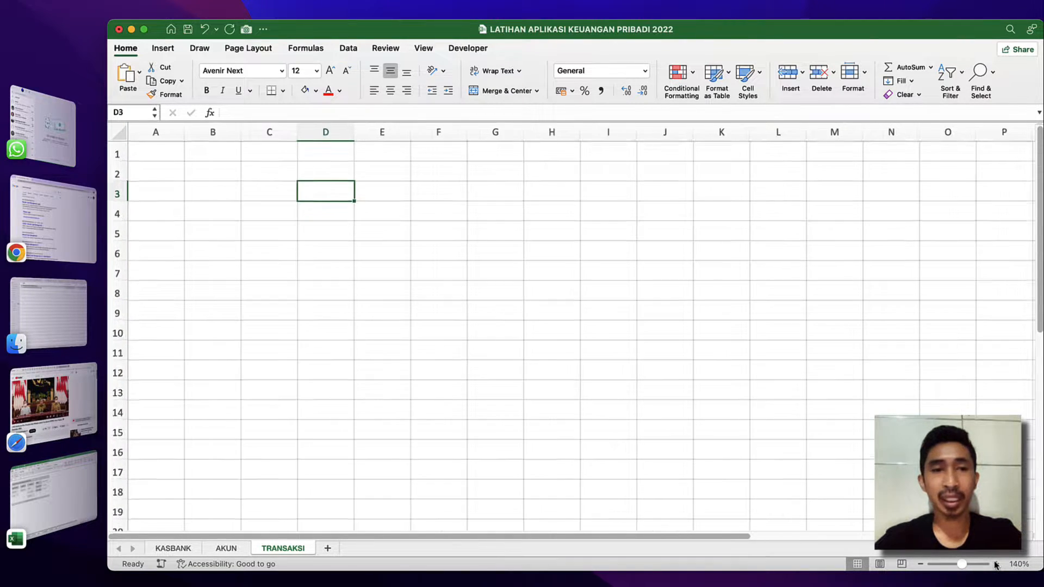
click(996, 564)
click(995, 565)
click(996, 564)
click(231, 227)
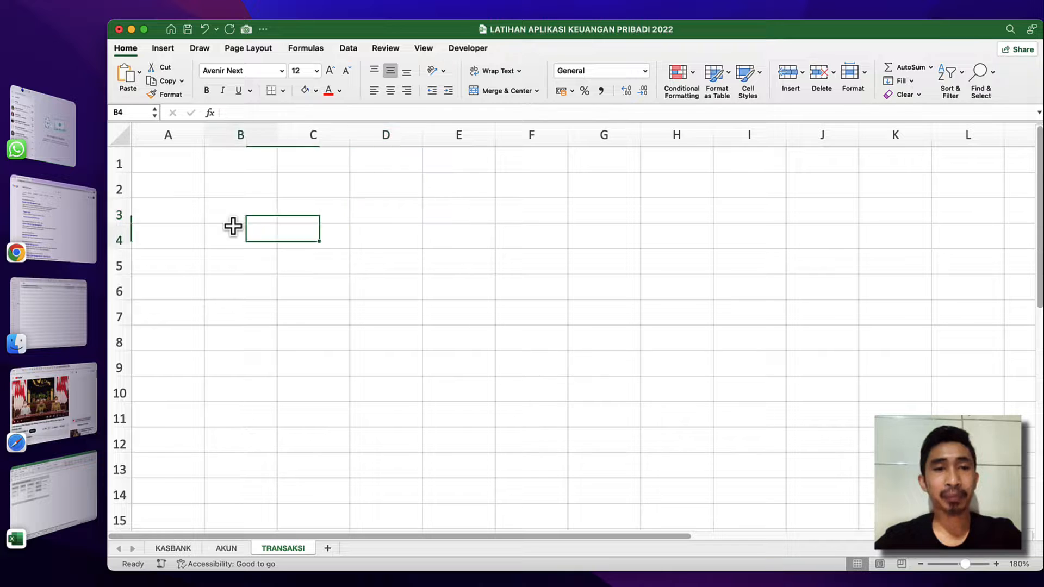
Hide the gridlines on the TRANSAKSI sheet with cell B2 selected.
click(239, 189)
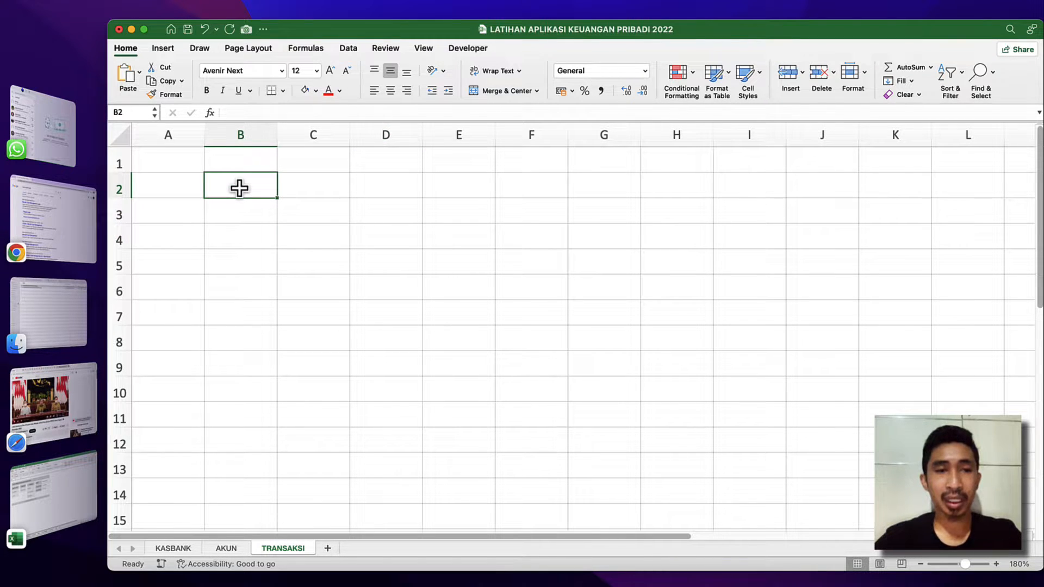
click(425, 50)
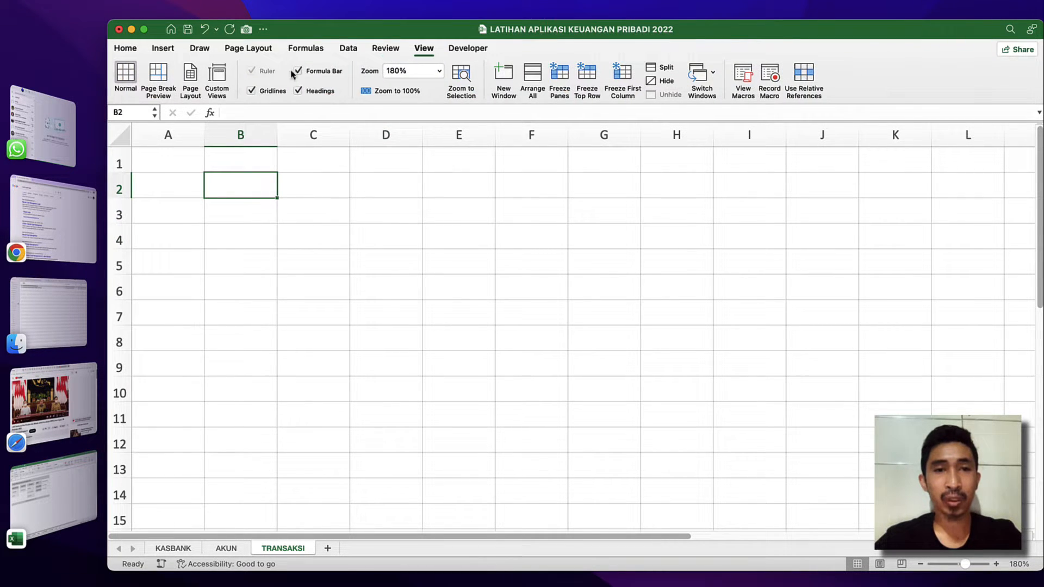
click(267, 95)
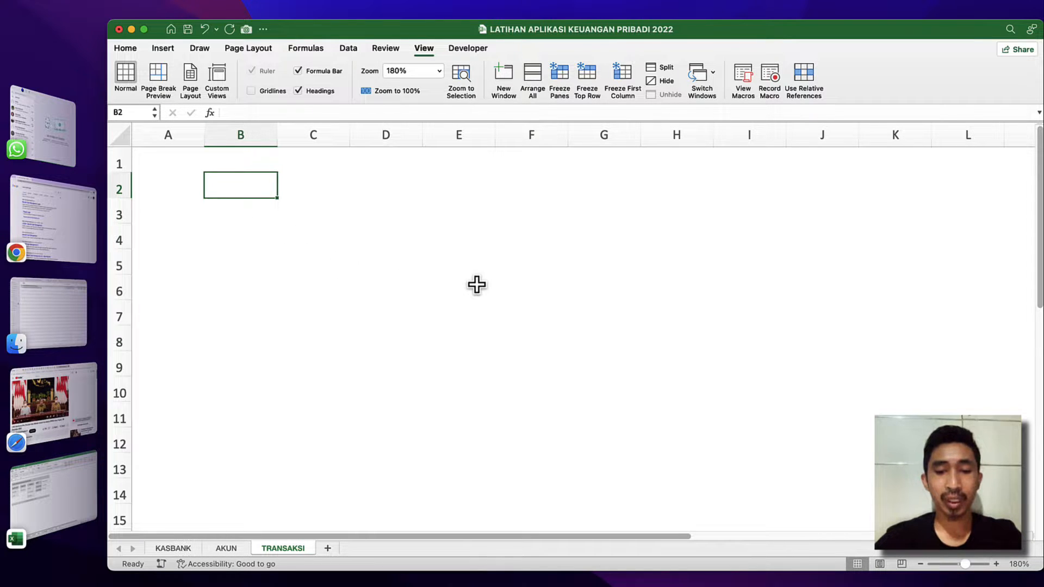
Enter MENU in cell B2 and link cell C2 to the application title on the AKUN sheet.
text(menMENU)
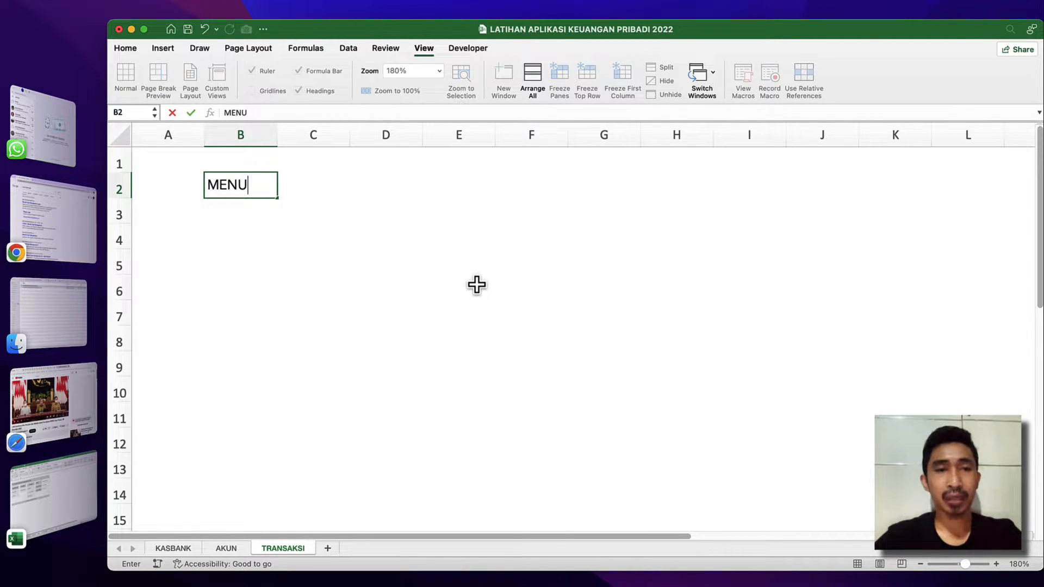
key(Return)
click(296, 183)
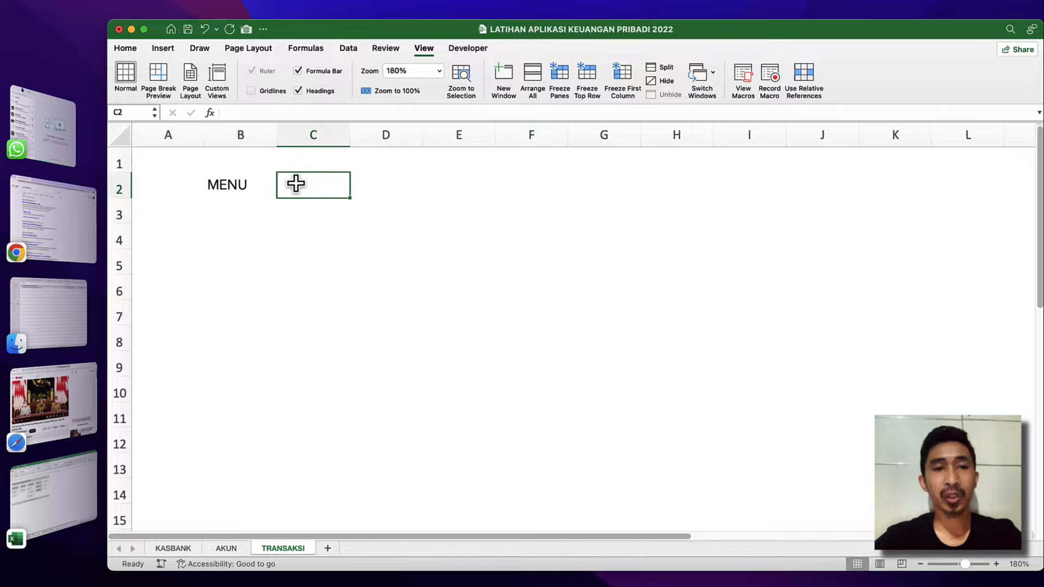
text(=)
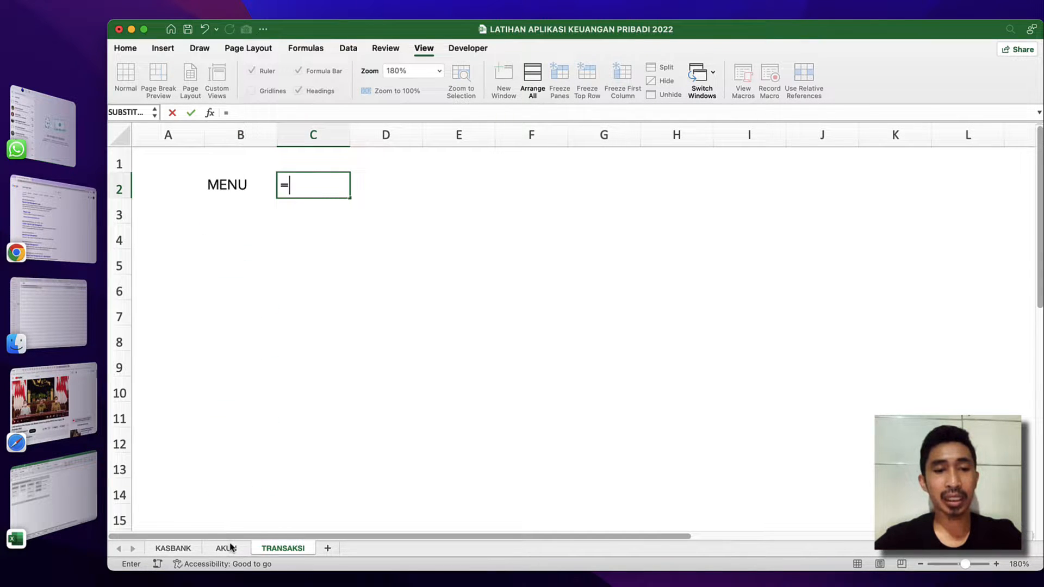
click(229, 547)
click(245, 178)
key(Return)
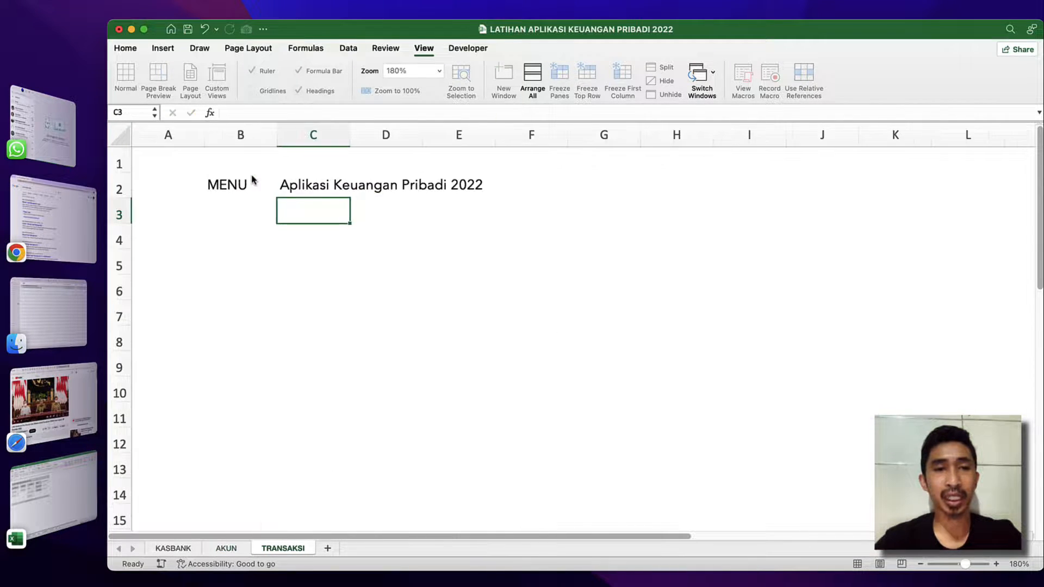
Copy the formatted MENU and application title cells B2:C2 from the AKUN sheet into B2:C2 of the TRANSAKSI sheet.
click(253, 180)
key(shift+Right)
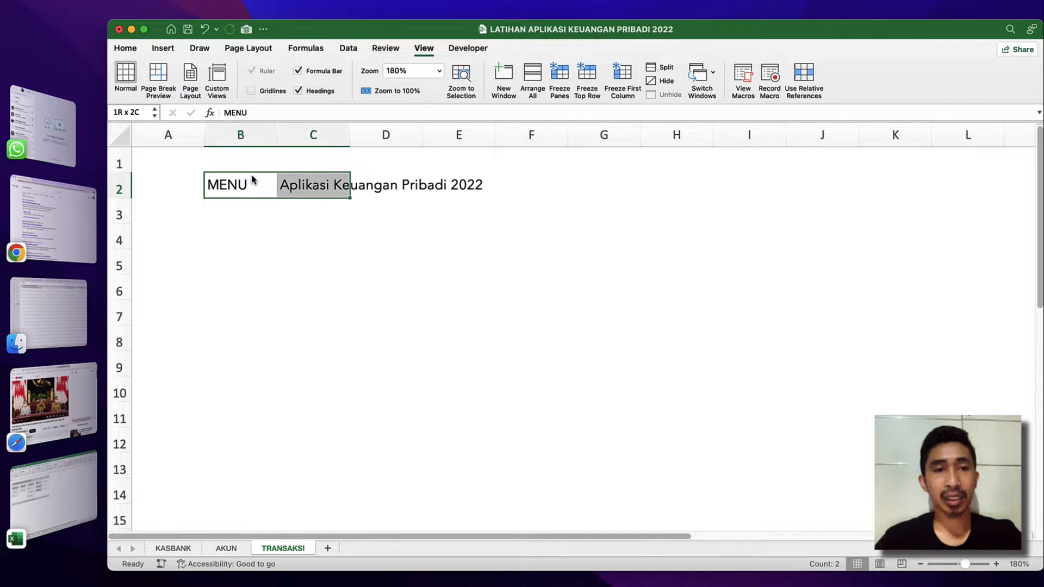
click(224, 549)
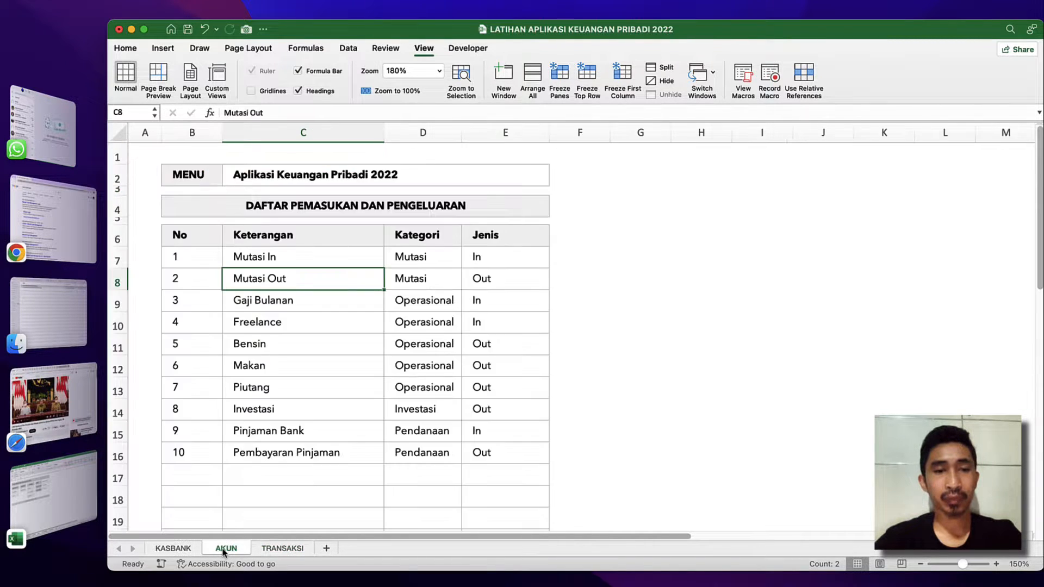
click(209, 175)
key(shift+Right)
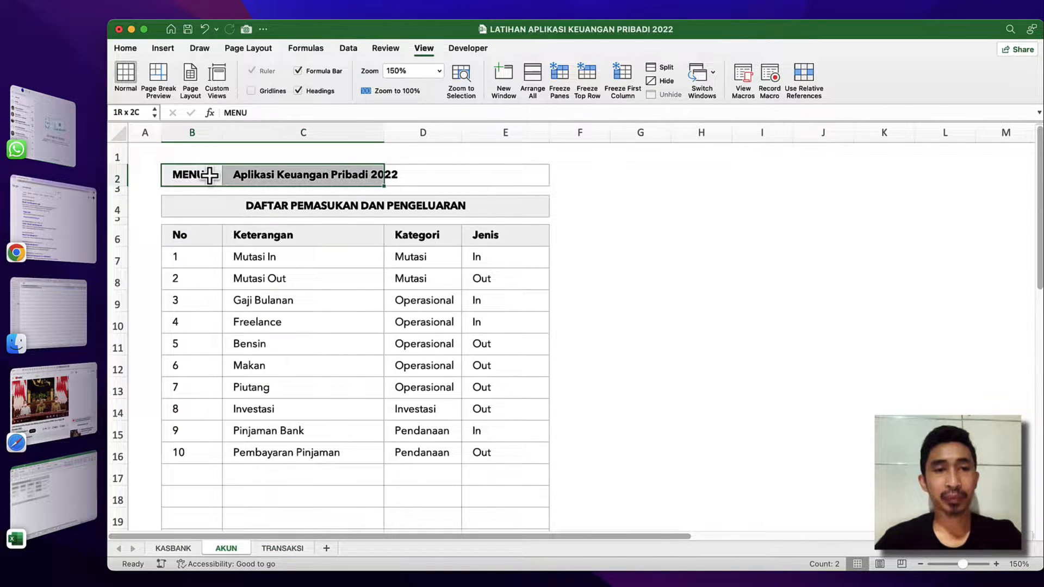
key(super+c)
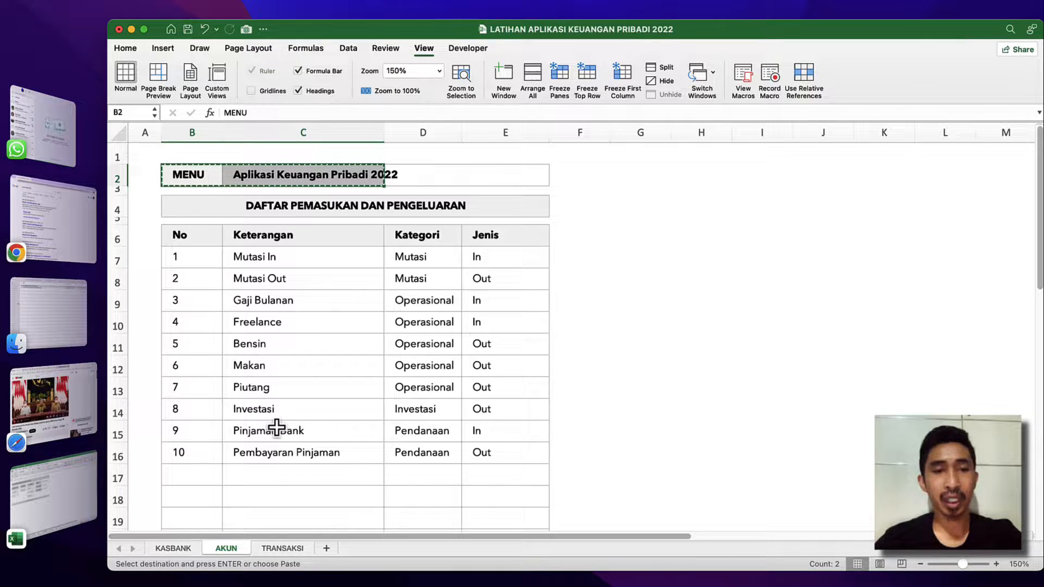
click(287, 548)
key(super+v)
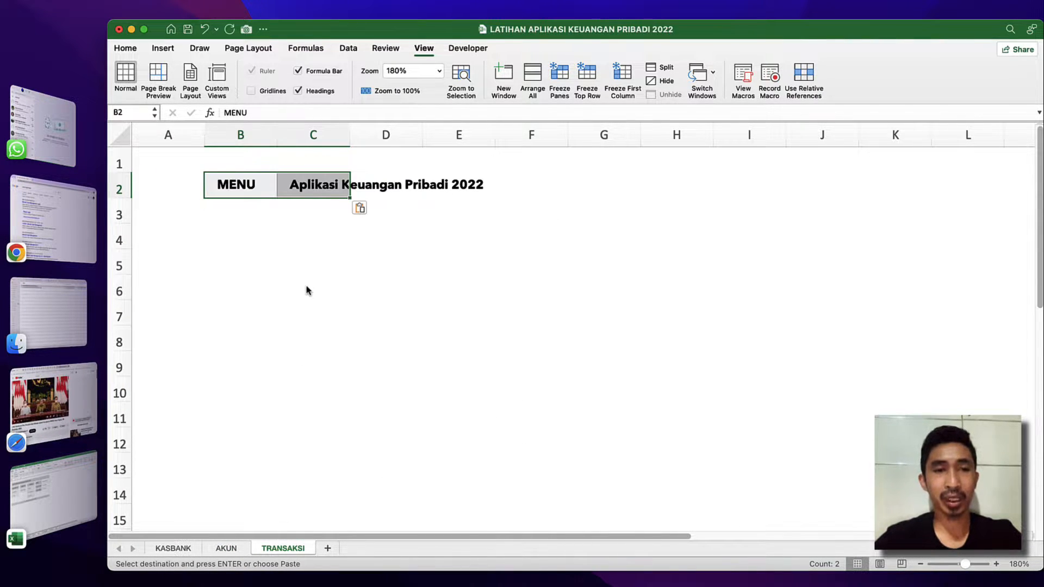
Resize column C of the TRANSAKSI sheet to a width of about 14.83 and select cell B4.
click(331, 266)
click(341, 176)
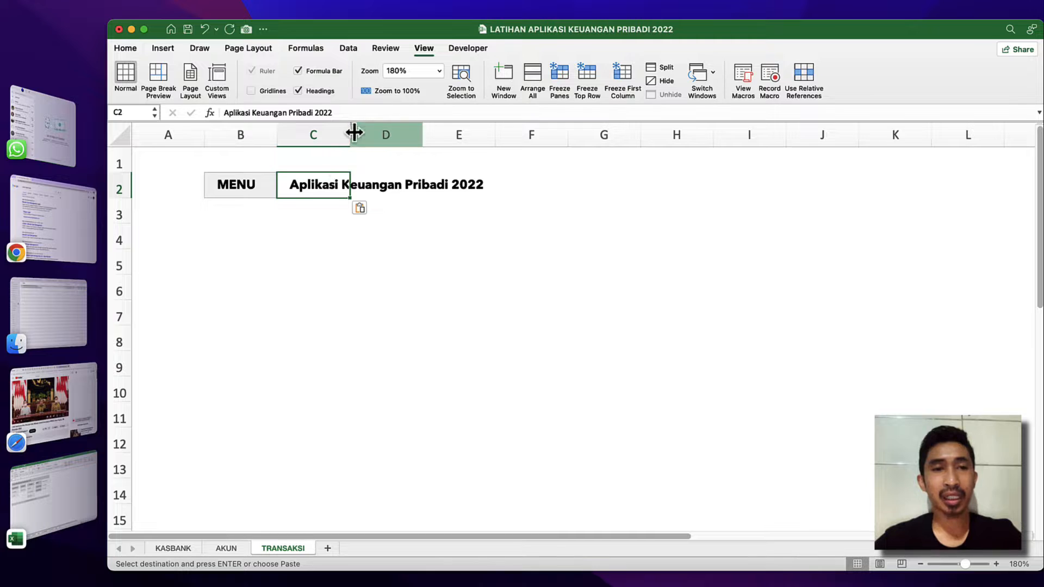
double_click(352, 135)
click(379, 234)
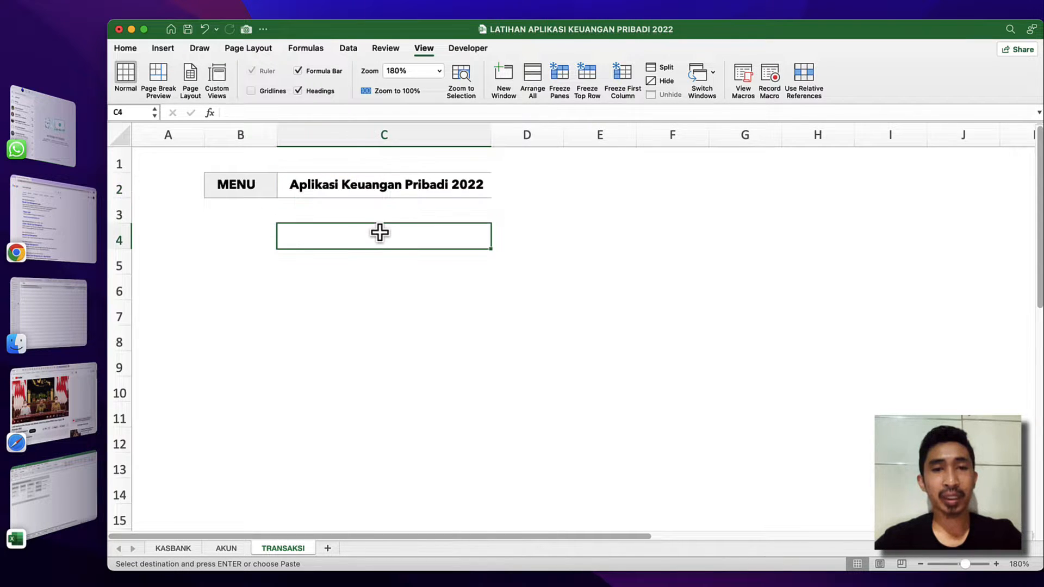
drag(491, 135, 382, 141)
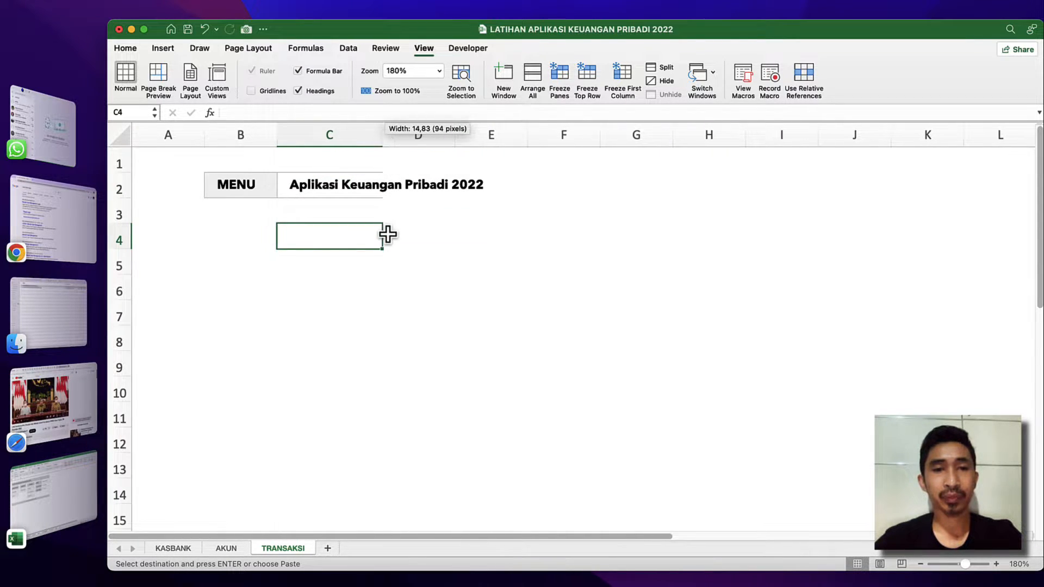
click(387, 233)
click(317, 178)
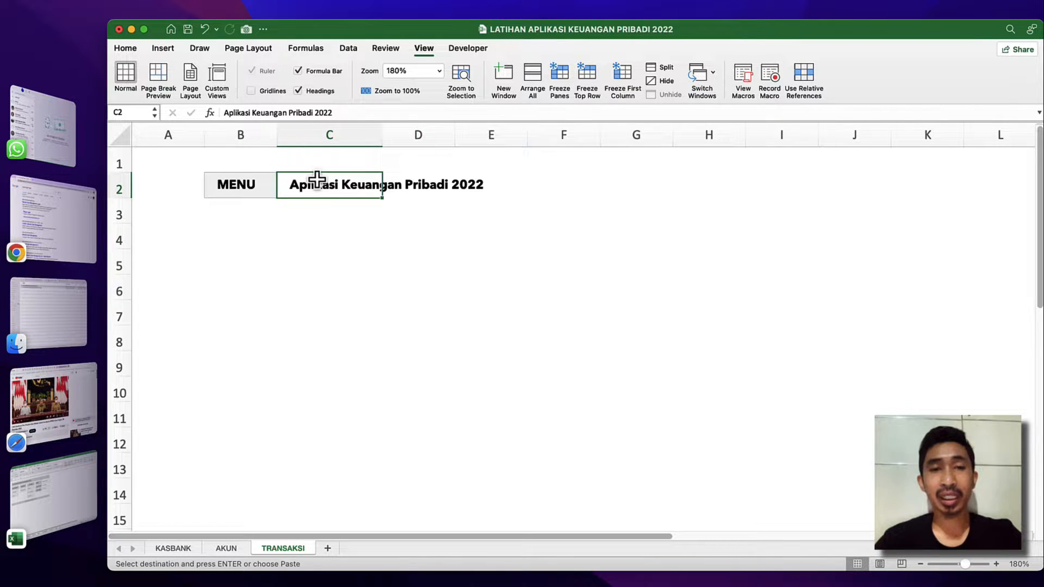
click(283, 208)
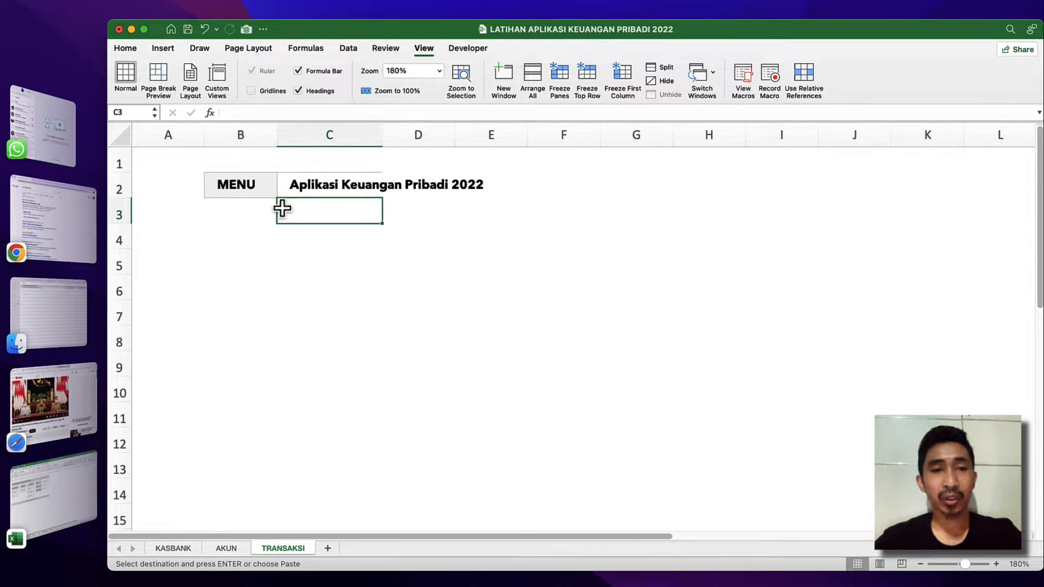
click(230, 225)
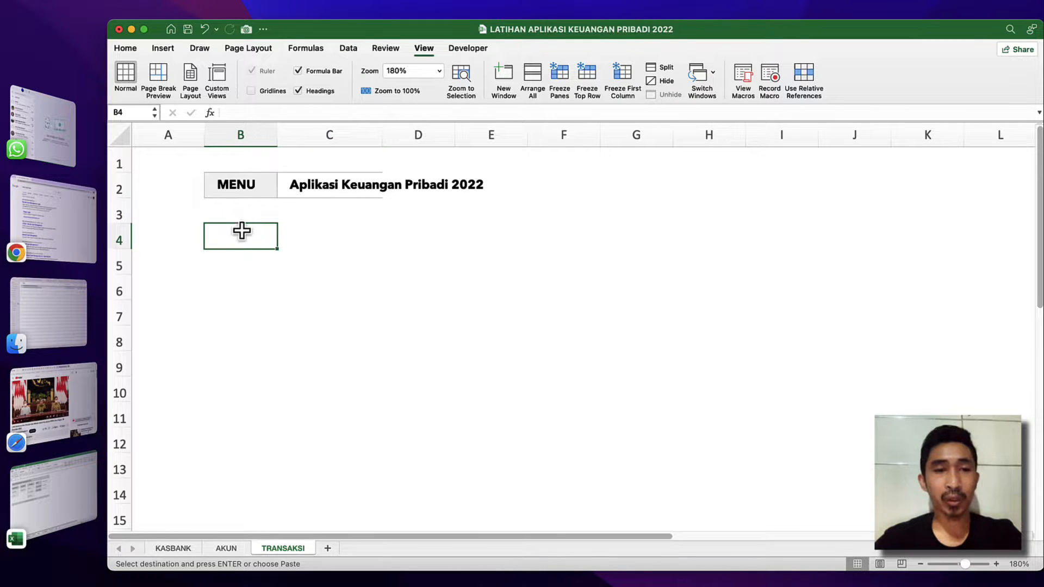
Switch to the finished APLIKASI KEUNGAN PRIBADI 2022 workbook, open its TRANSAKSI sheet and zoom to 140%.
click(52, 492)
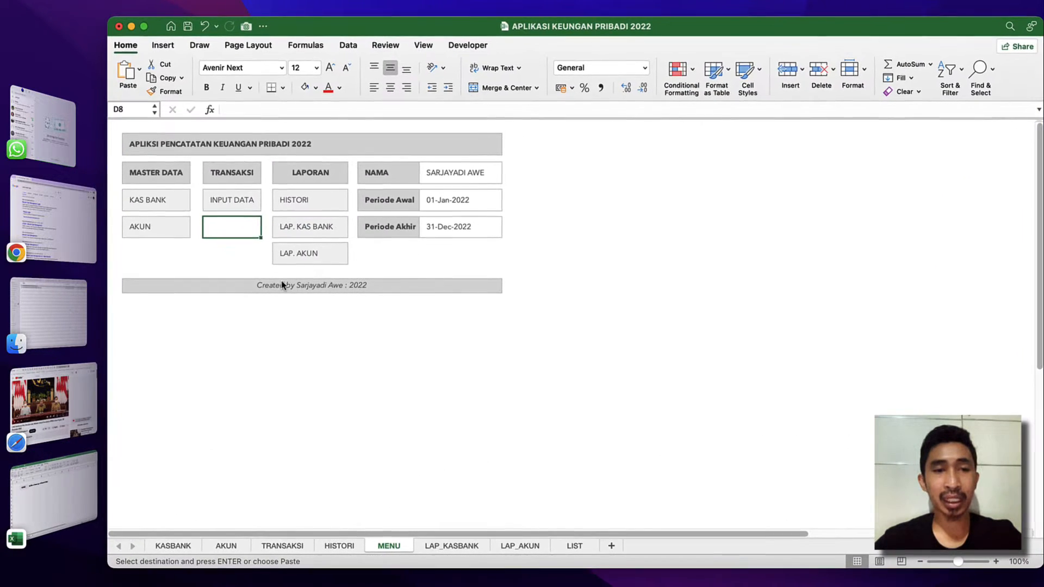
click(229, 213)
click(254, 235)
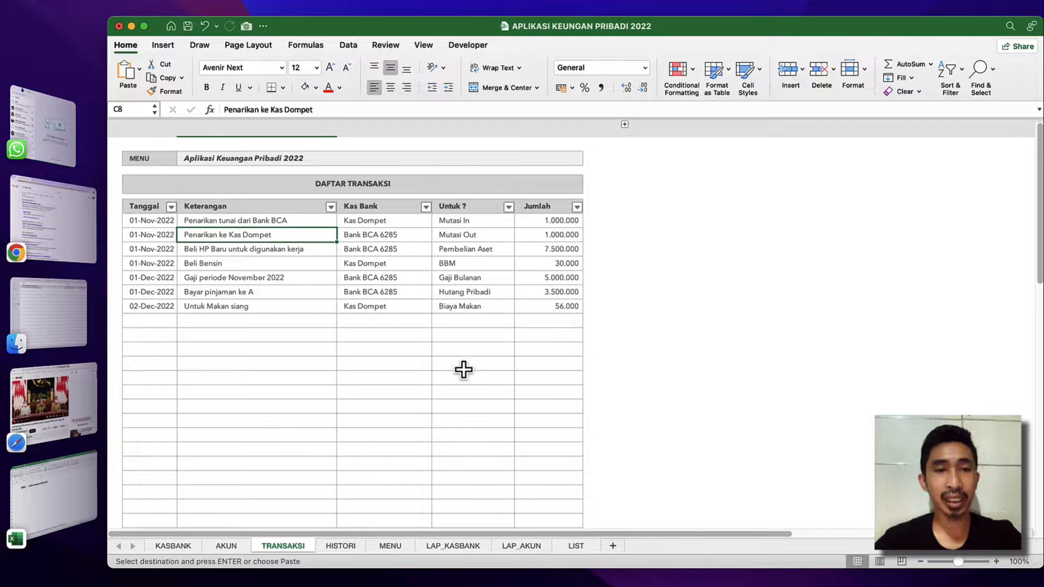
click(996, 562)
click(996, 562)
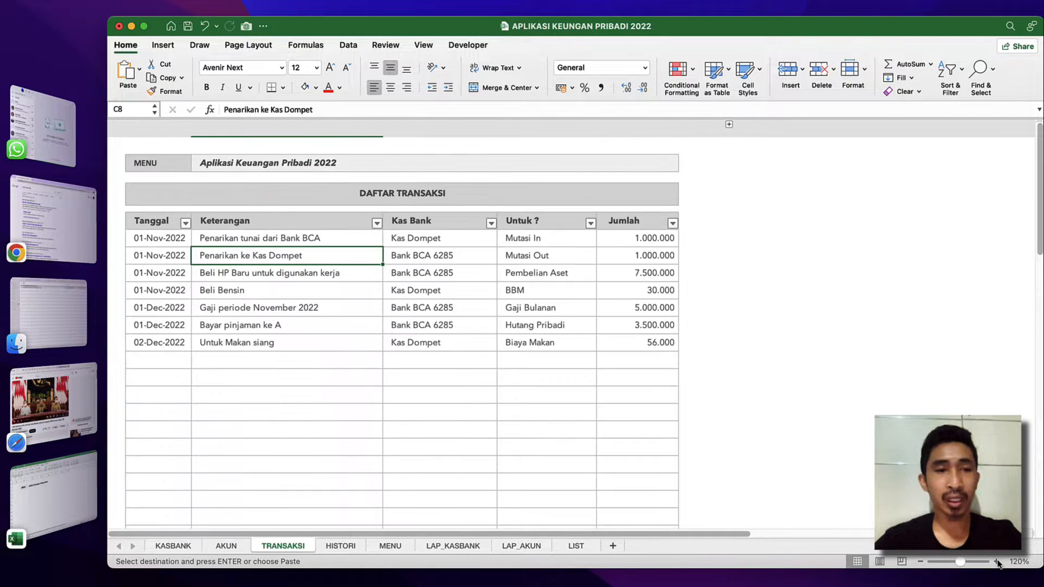
click(996, 561)
click(996, 562)
Examine the finished transaction table's Tanggal, Keterangan, Kas Bank, Untuk ? and Jumlah columns, including the choices offered under Untuk ?
click(169, 238)
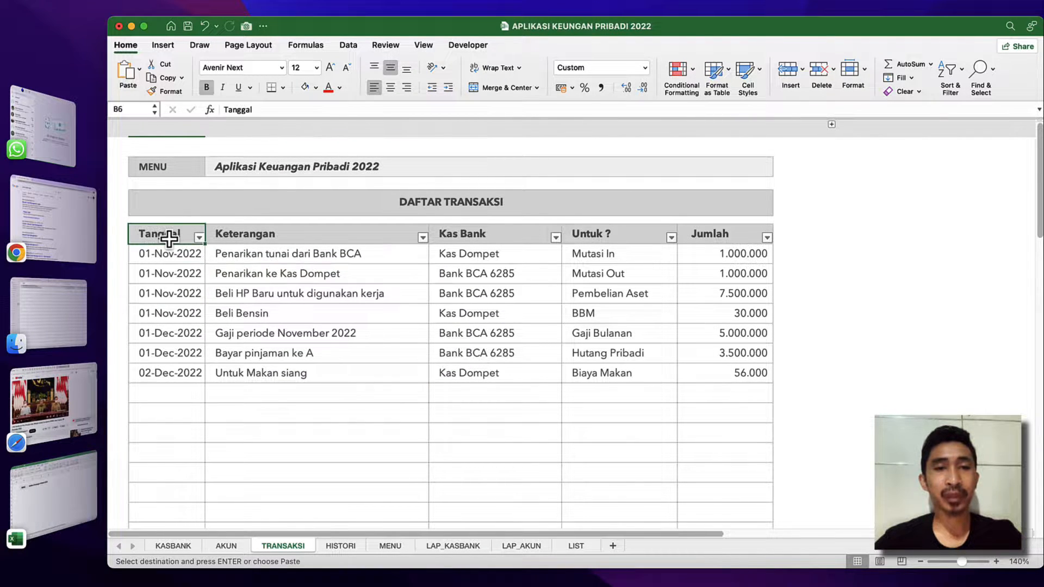
click(239, 234)
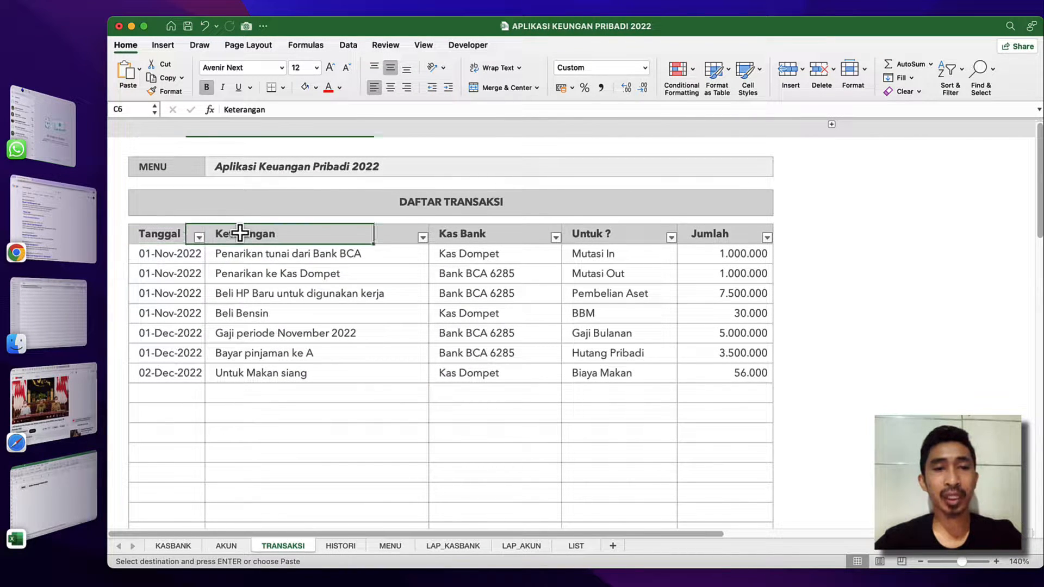
click(472, 230)
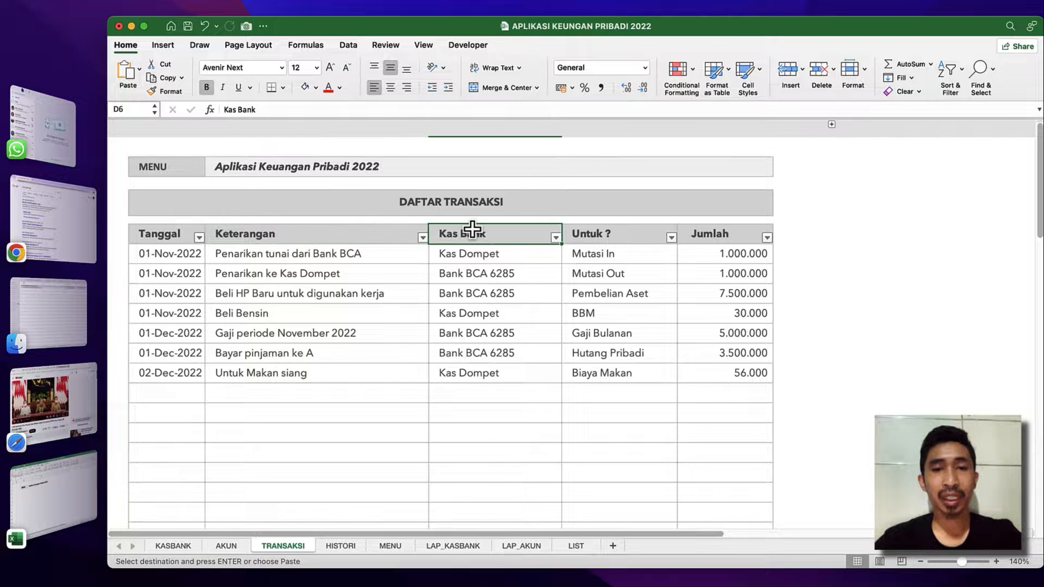
click(494, 272)
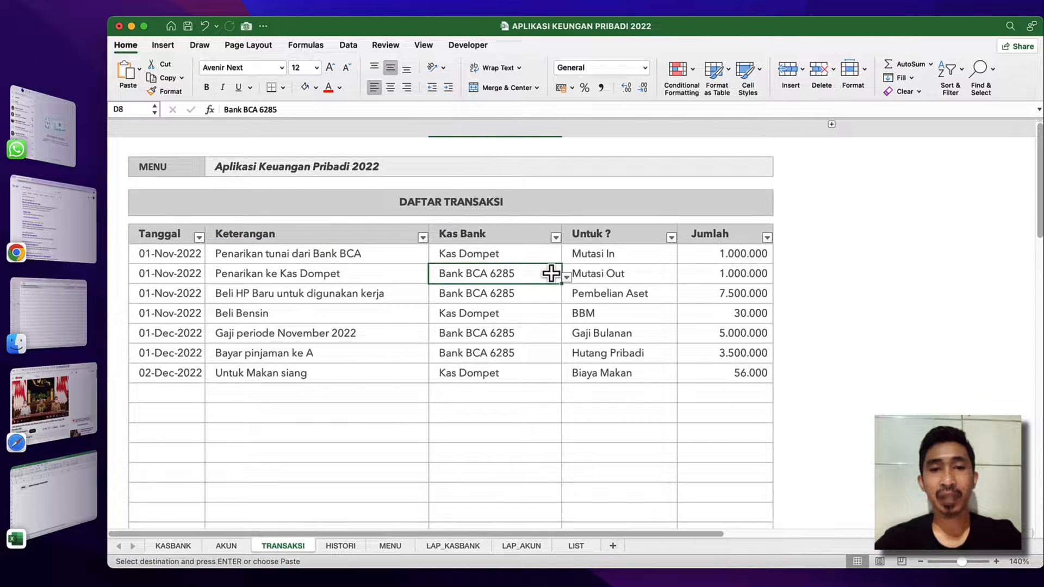
click(601, 235)
click(601, 256)
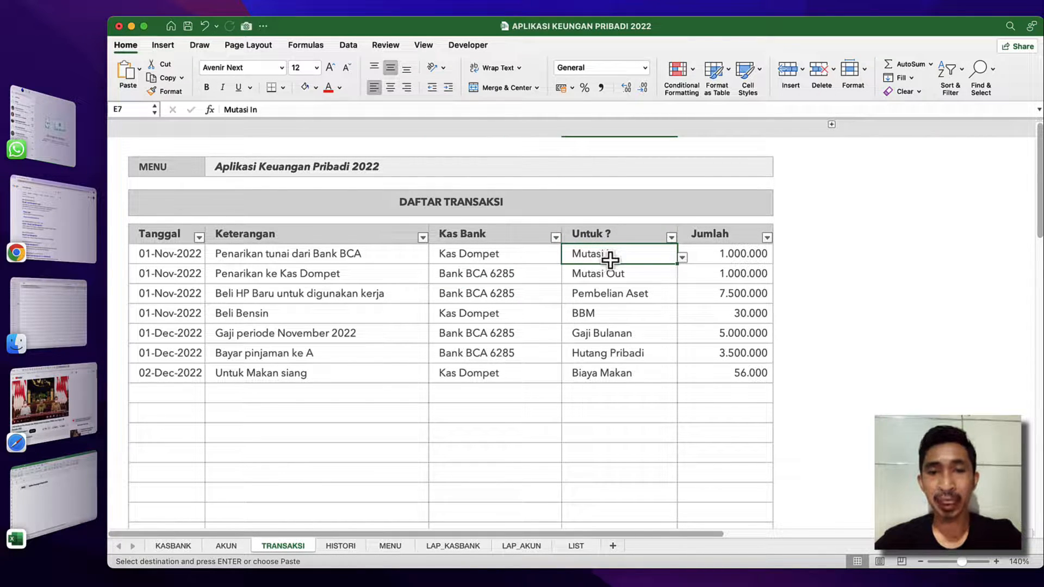
click(682, 257)
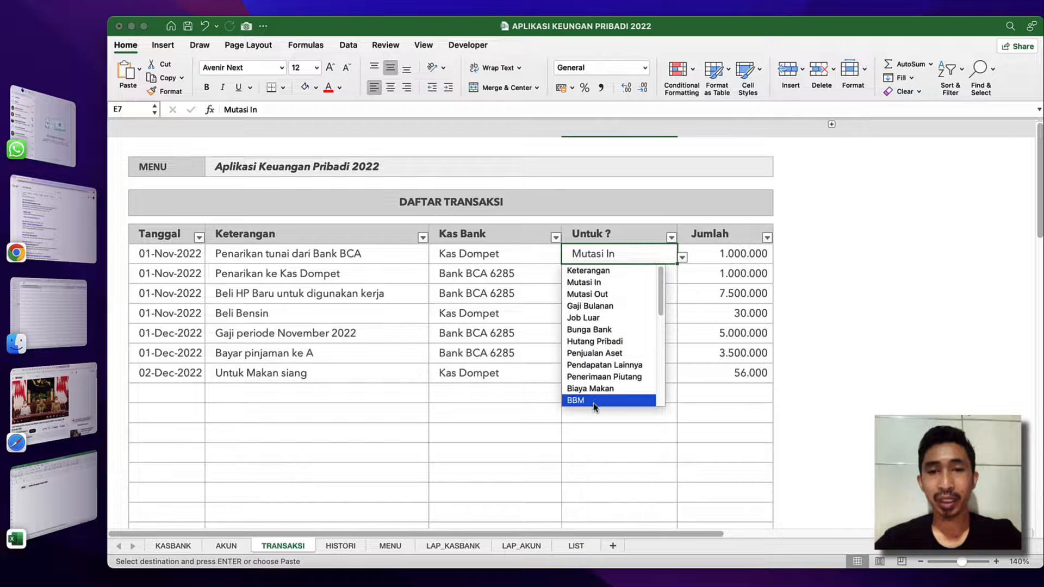
key(Escape)
click(748, 252)
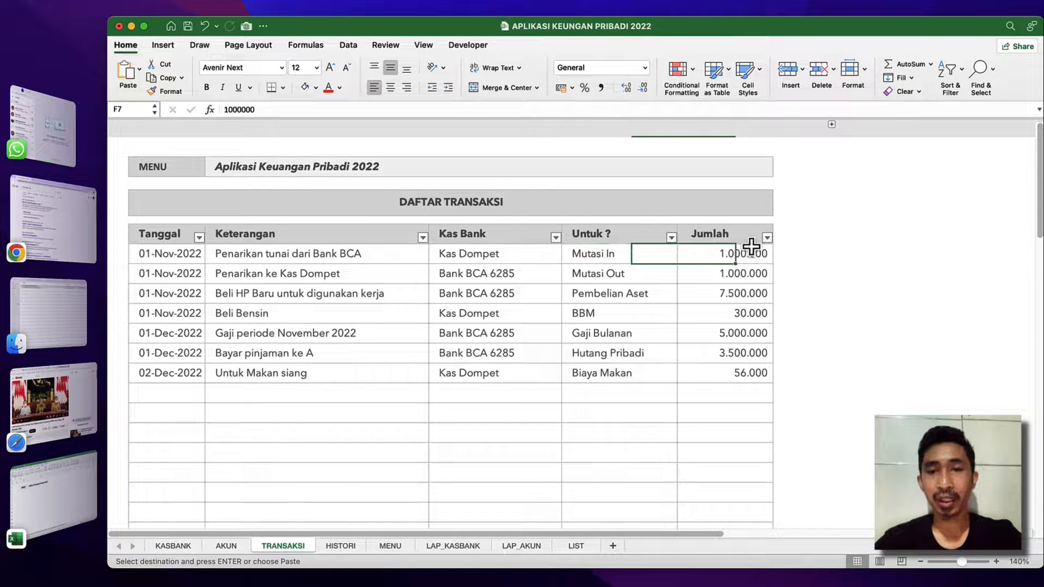
click(190, 281)
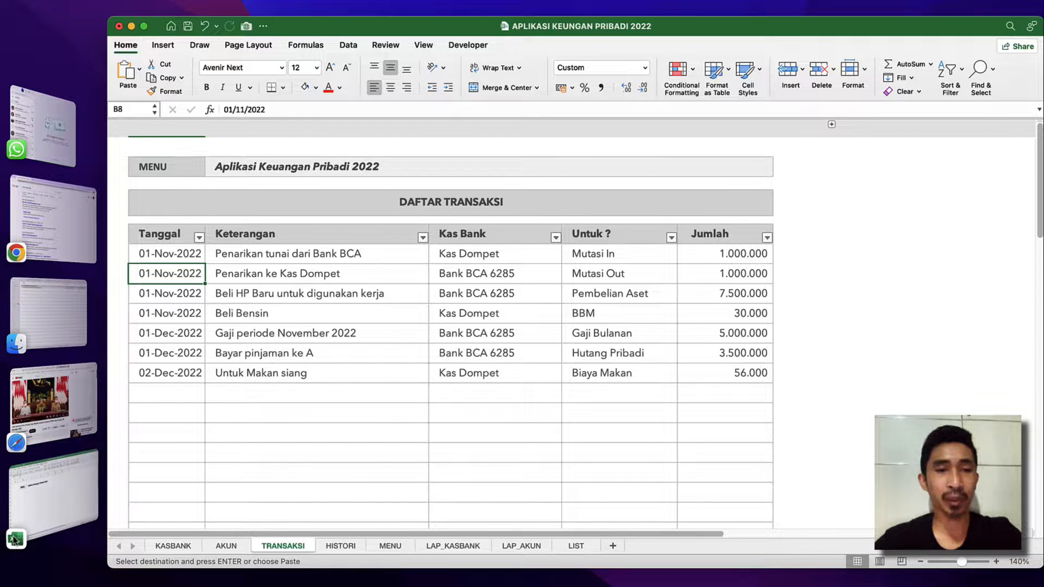
Return to the practice workbook and enter the title DAFTAR TRANSAKSI in cell B4 of the TRANSAKSI sheet.
click(50, 492)
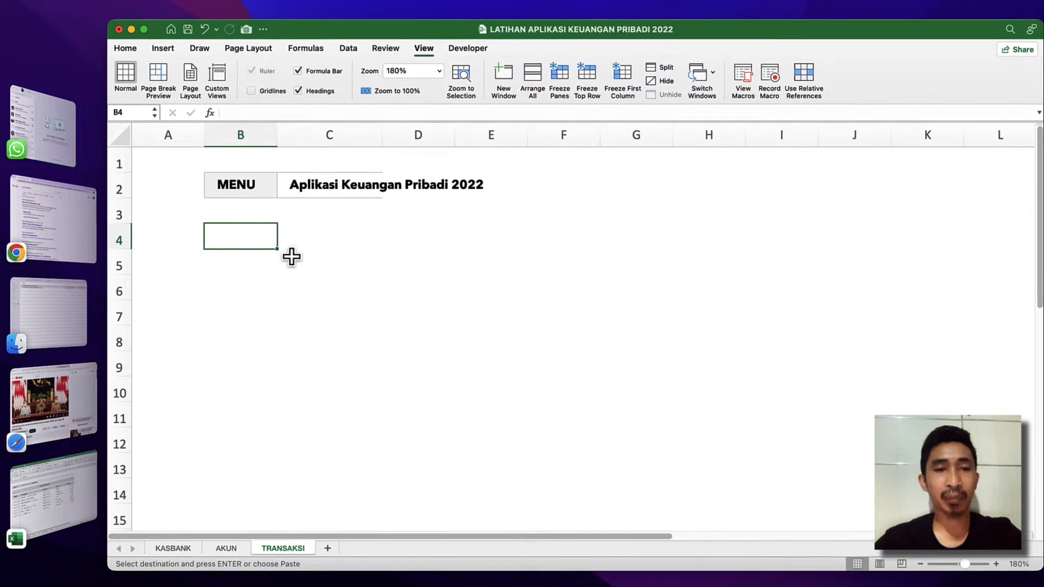
text(DAF)
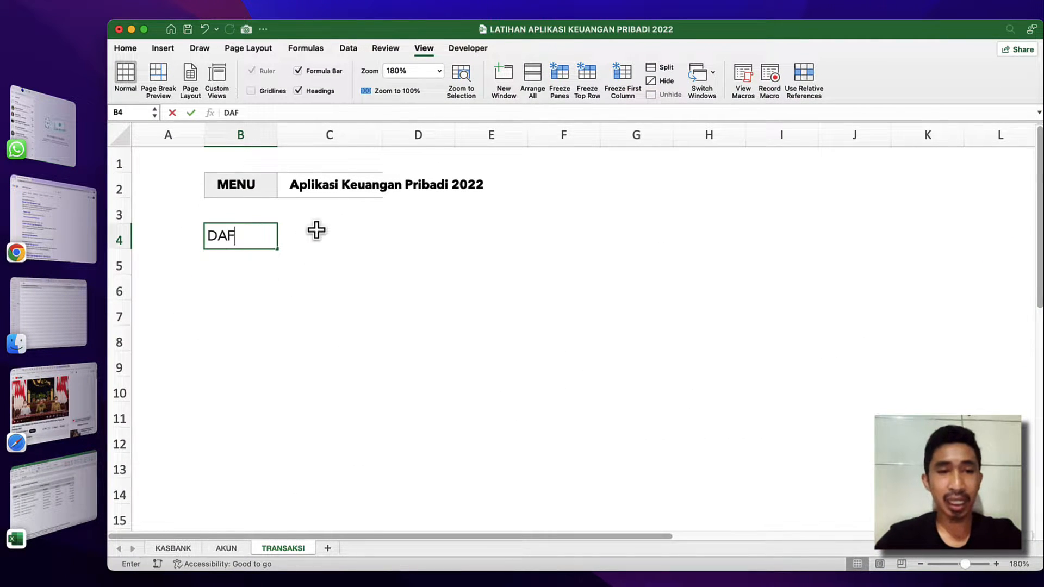
text(YR)
key(BackSpace)
key(BackSpace)
text(TAR )
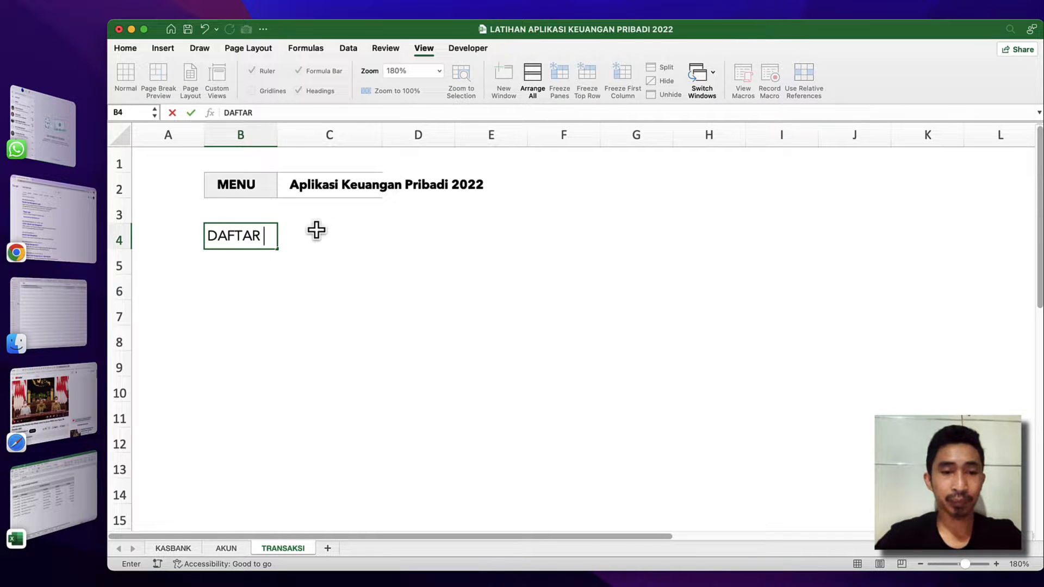
text(TRANSAKSI)
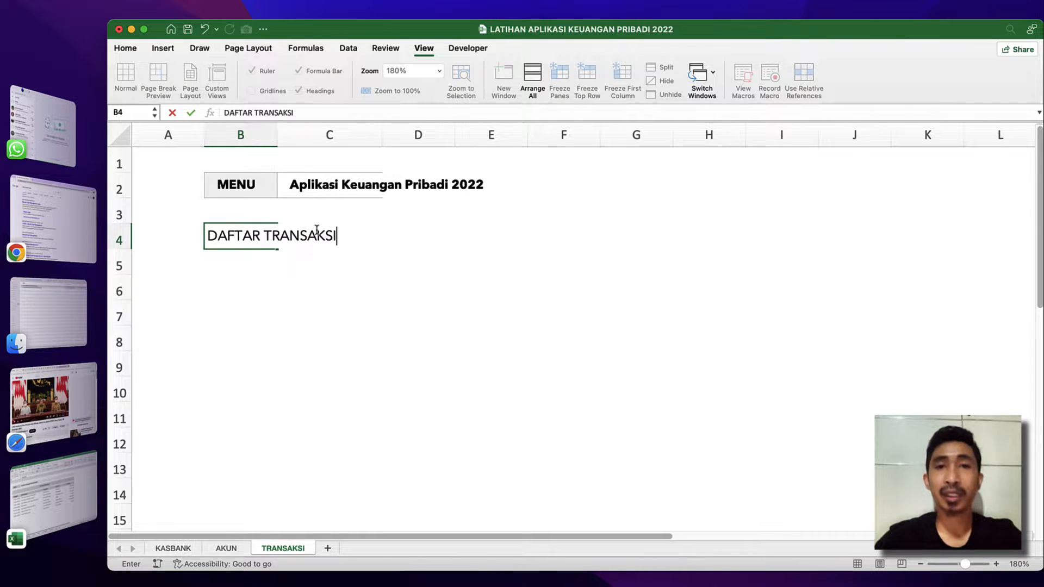
key(Return)
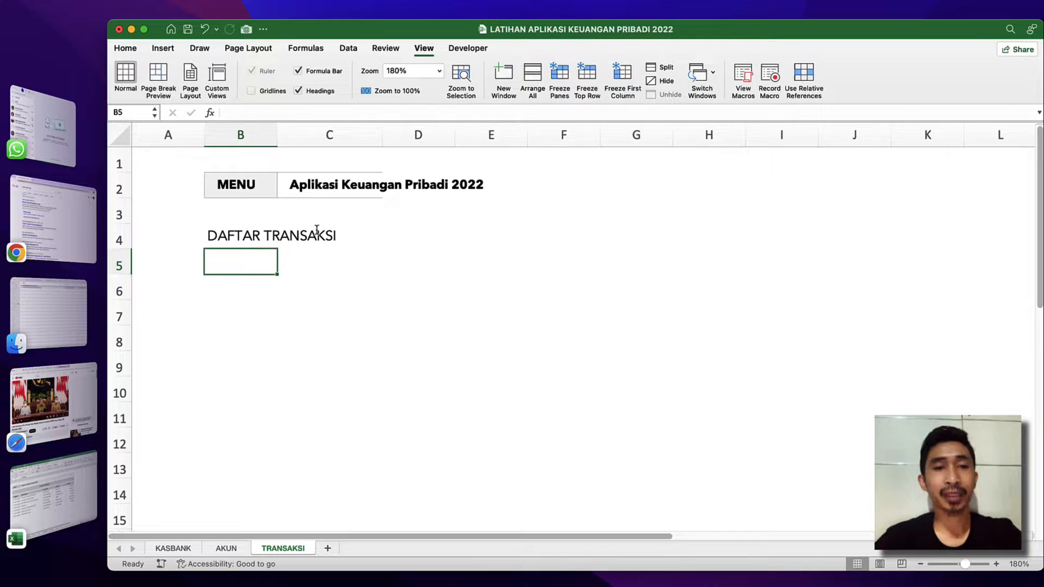
Enter the headings TANGGAL in B6 and KETERANGAN TRANSAKSI in C6, and widen column C to fit the longer heading with room to spare.
key(Return)
text(TANG)
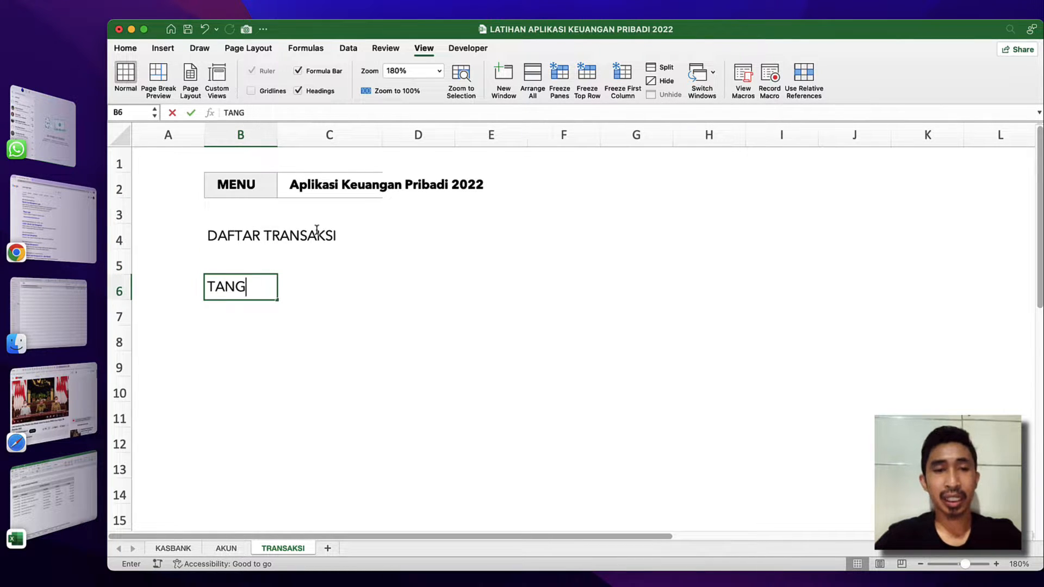
text(GAL)
key(Tab)
text(KETERANGAN)
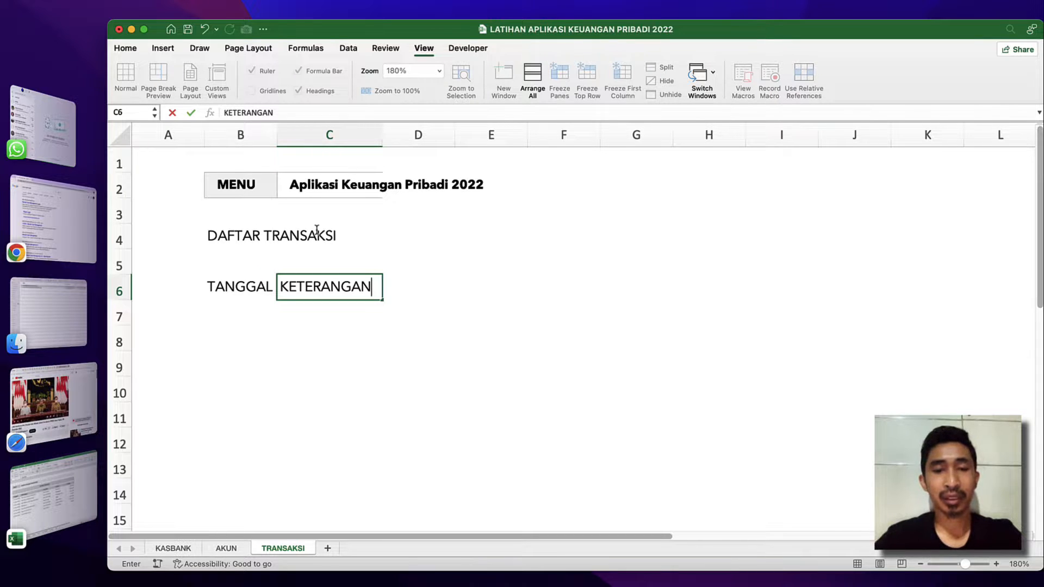
text( TRANSAKSI)
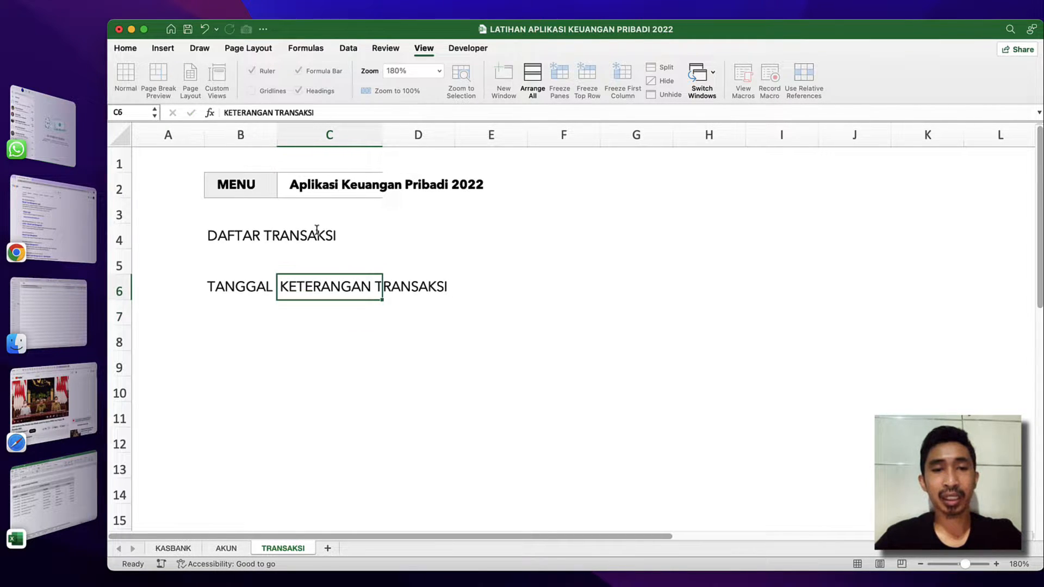
key(Tab)
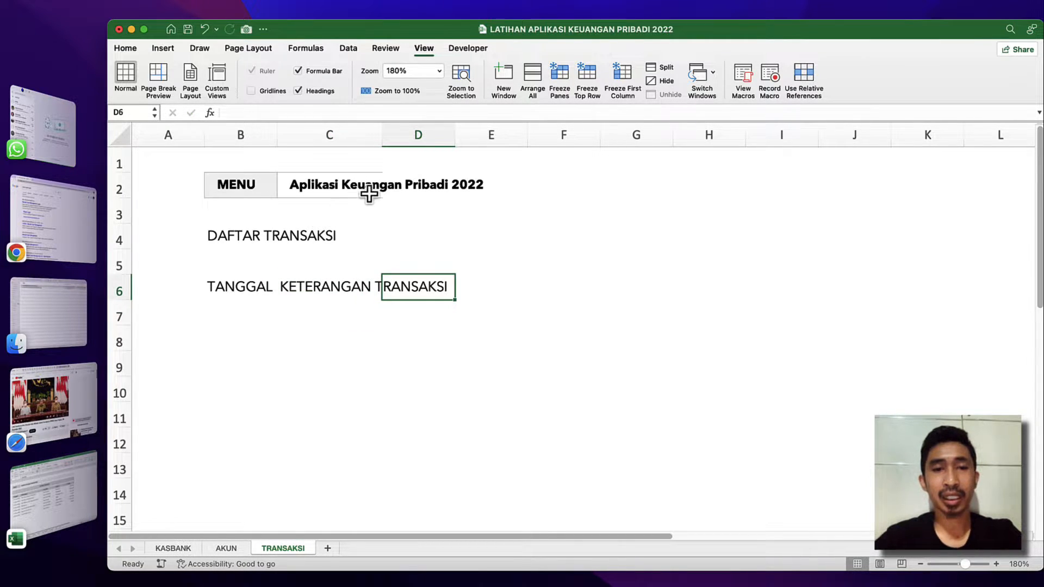
drag(383, 135, 524, 136)
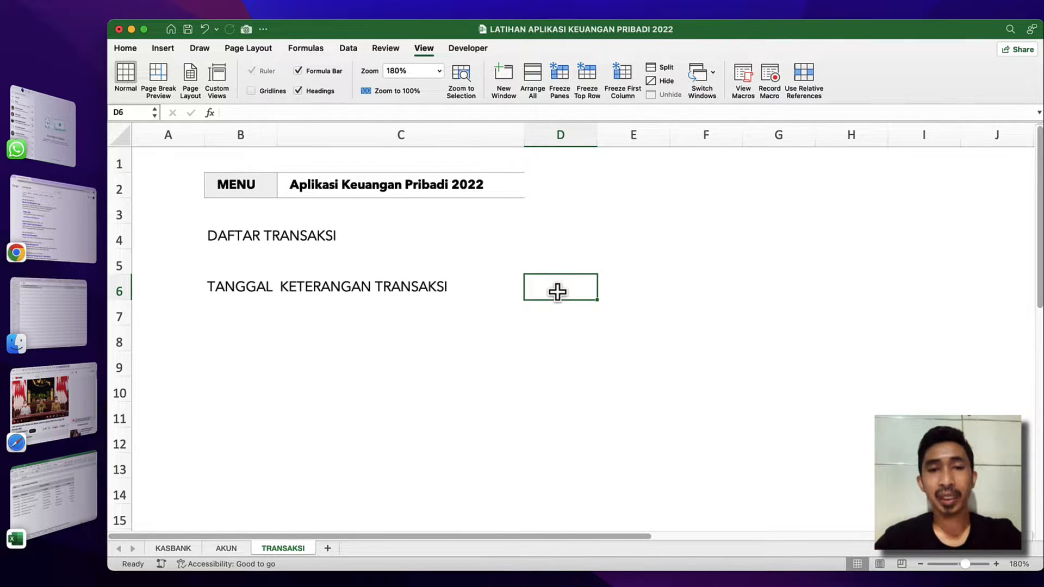
Enter the headings KASBANK in cell D6 and UNTUK ? in cell E6.
text(KAS)
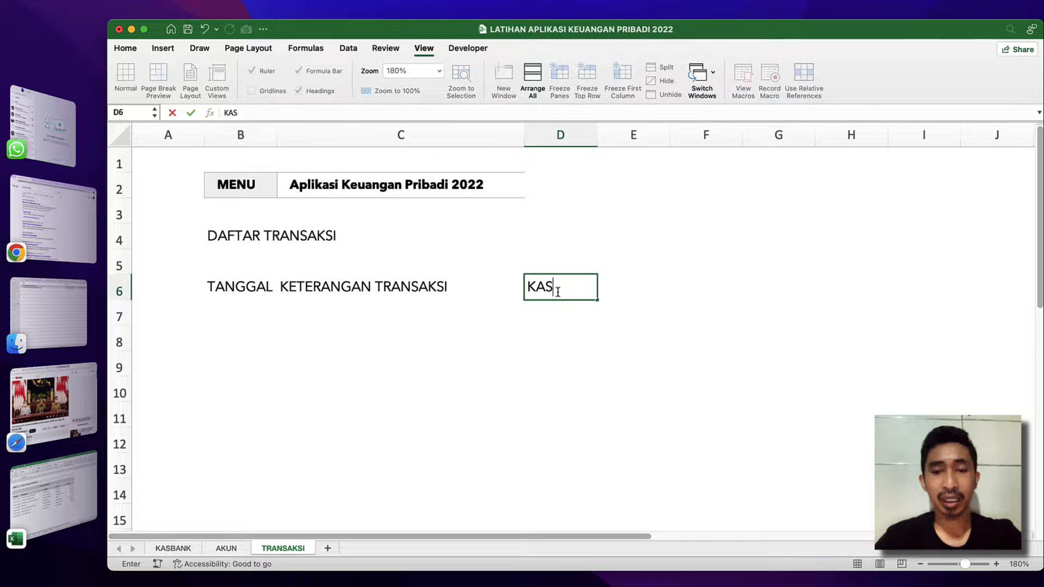
text(BANK)
key(Return)
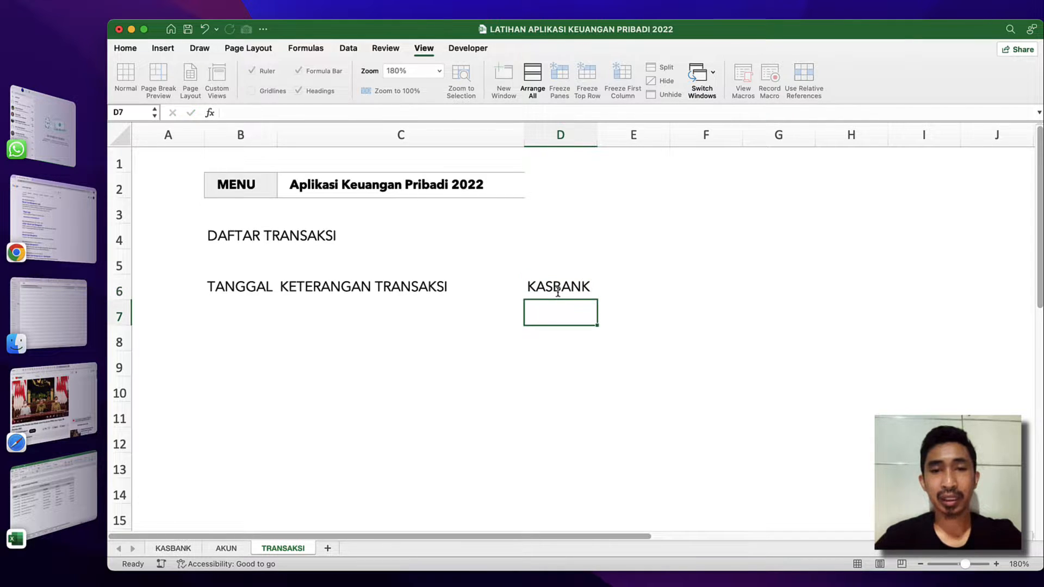
click(634, 274)
click(631, 280)
text(U)
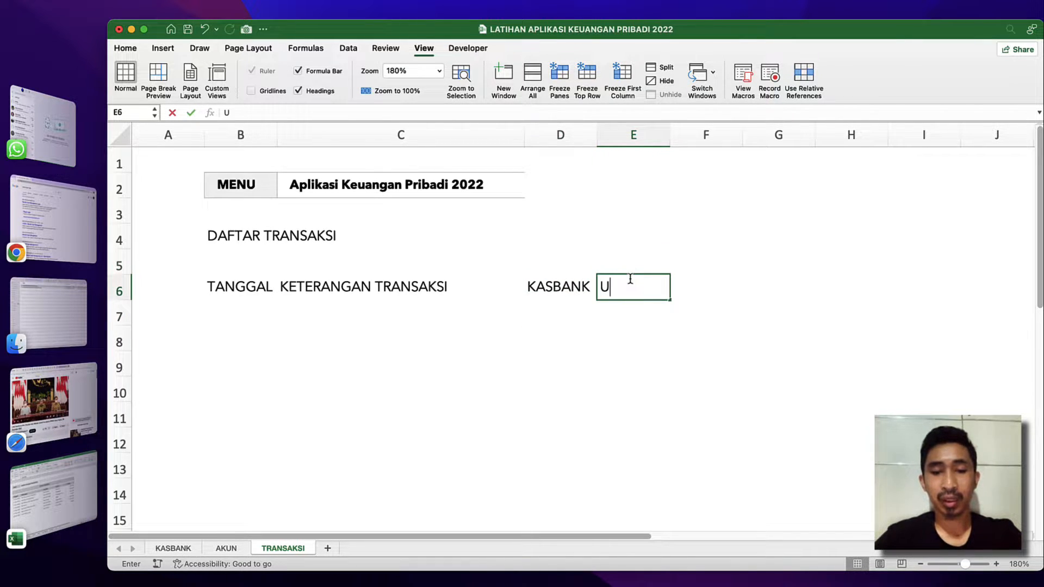
text(NTKK)
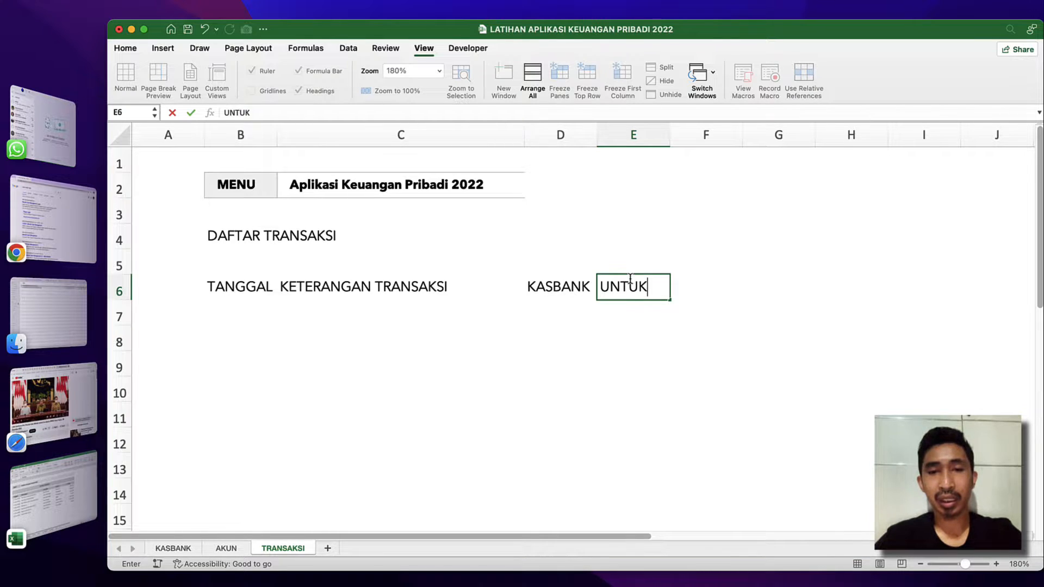
text( ?)
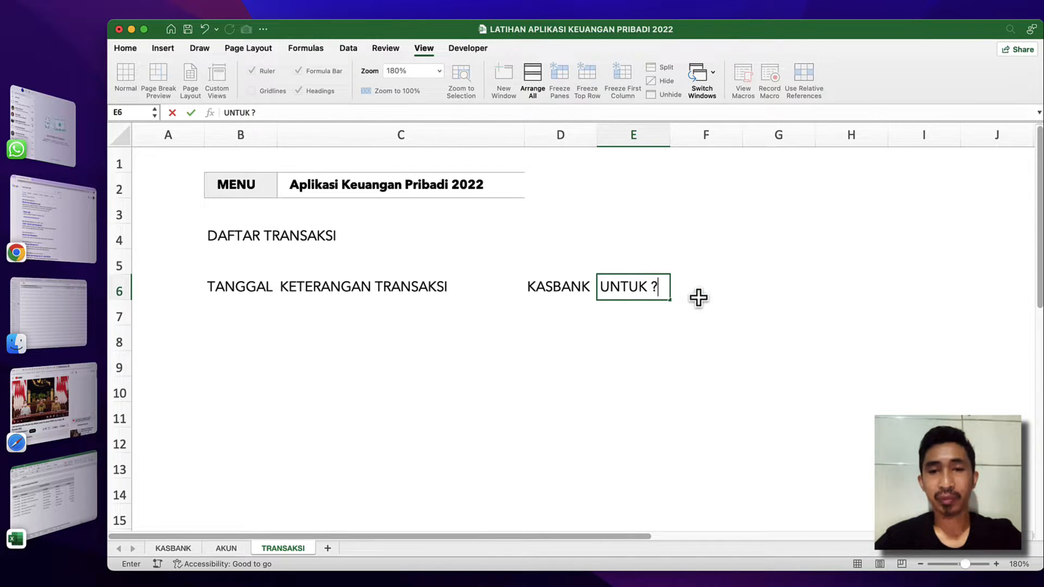
click(611, 305)
right_click(652, 285)
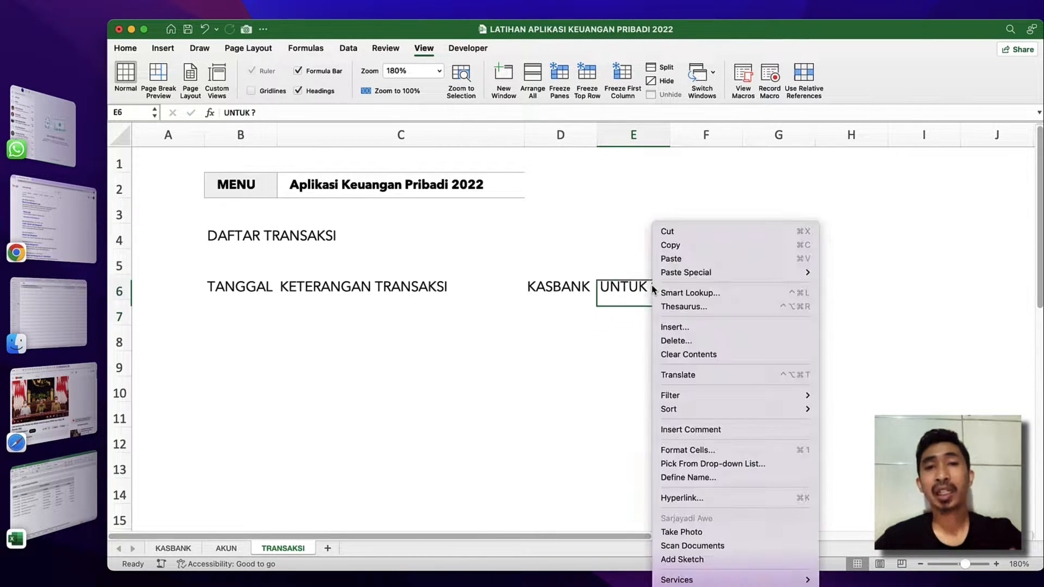
click(587, 305)
Enter the heading JUMLAH in cell F6.
click(692, 288)
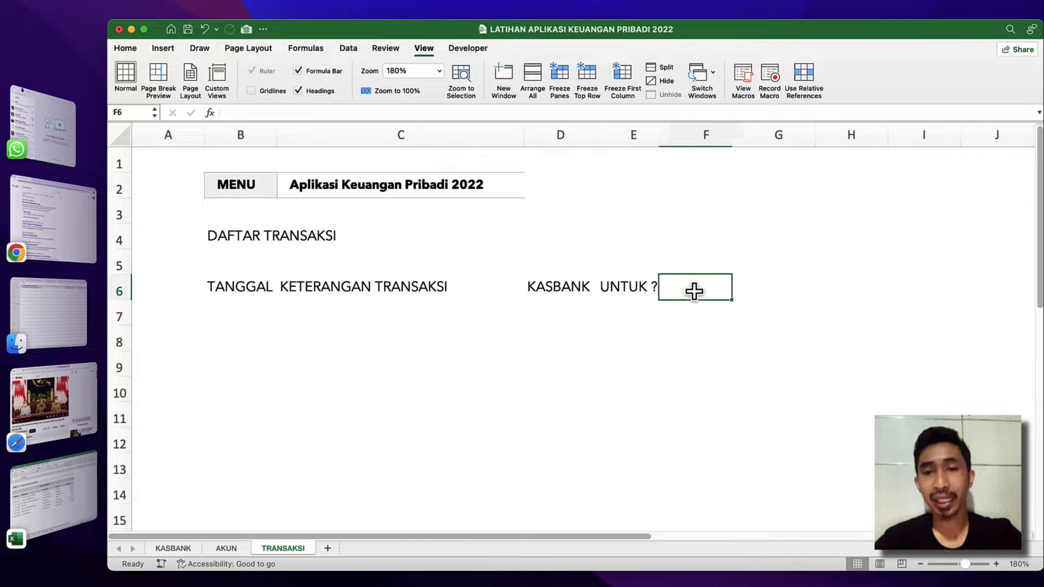
text(JUMLAG)
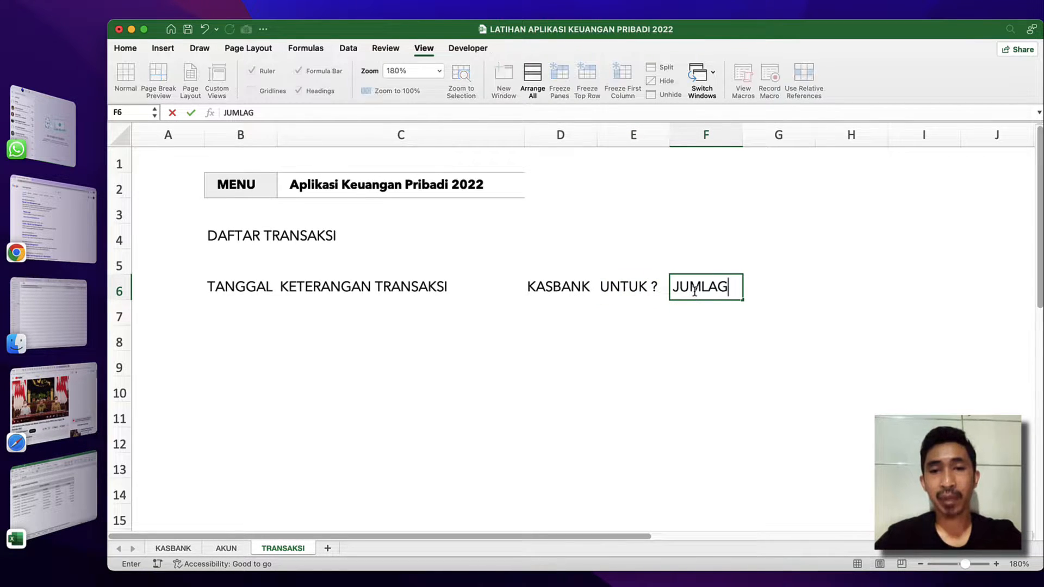
key(Return)
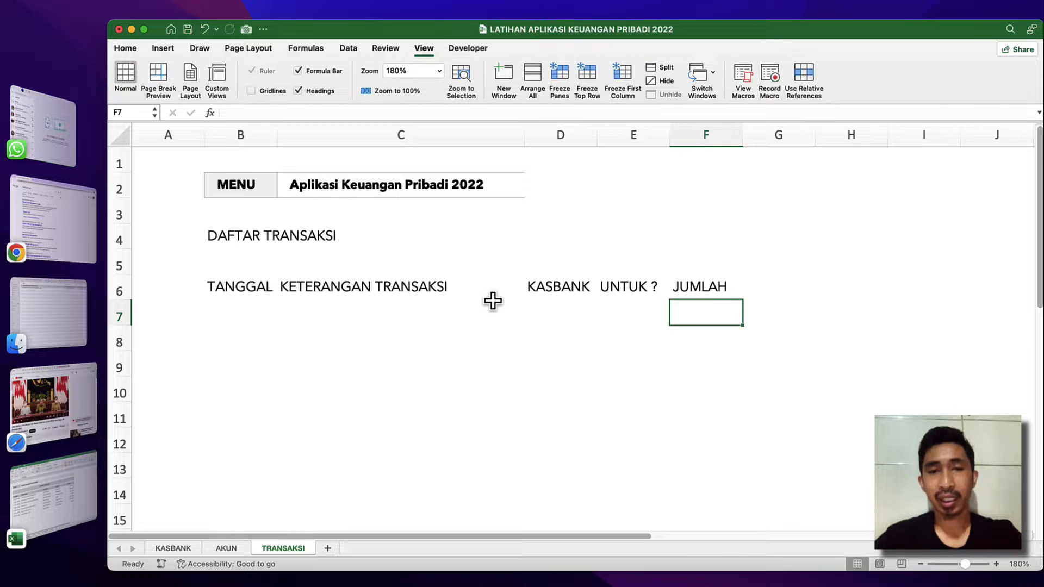
Make the headings in B6:F6 bold and apply all borders to them.
click(245, 287)
key(ctrl+shift+Right)
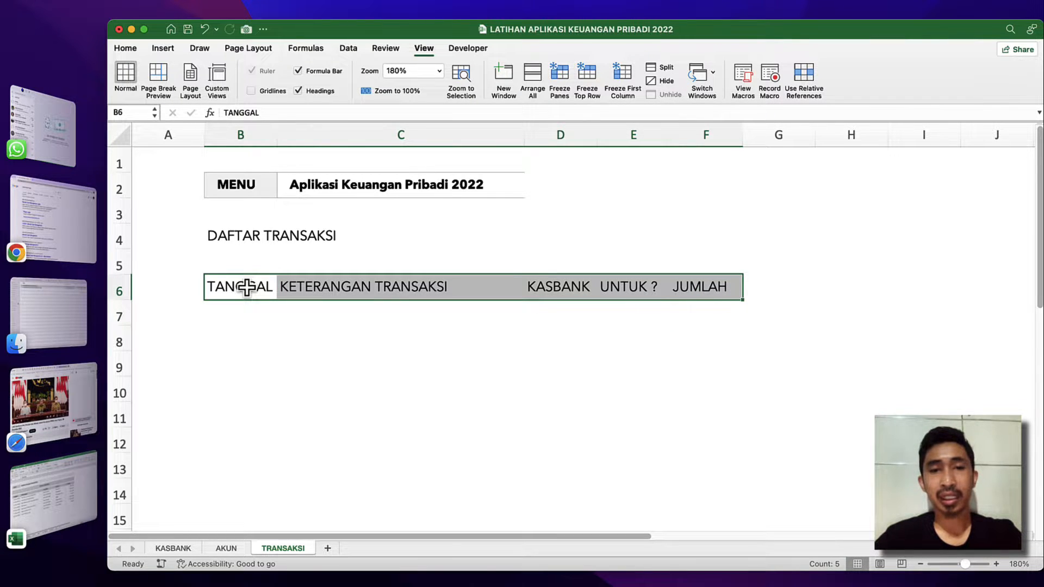
click(124, 48)
click(205, 91)
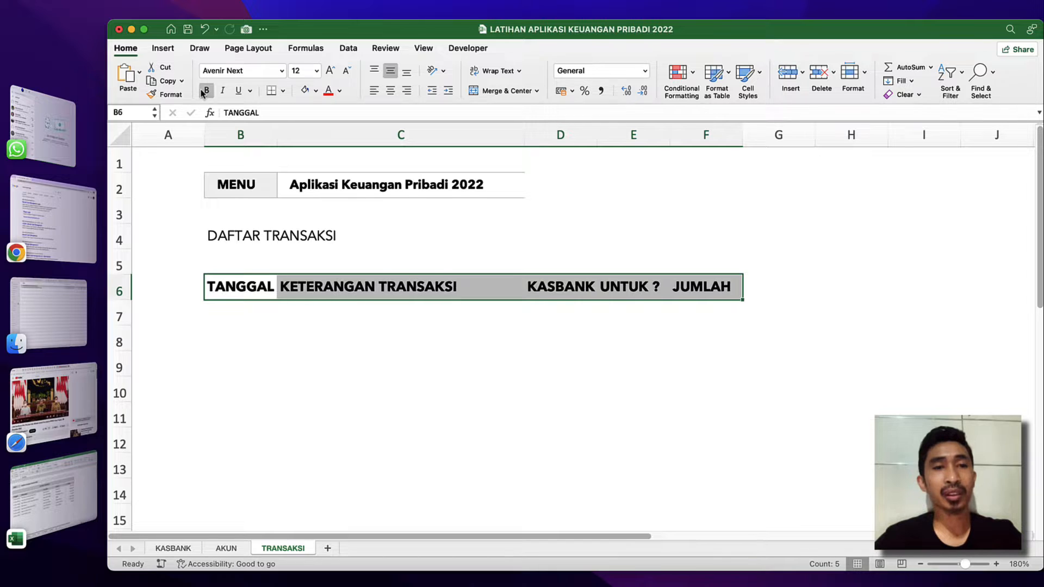
click(283, 91)
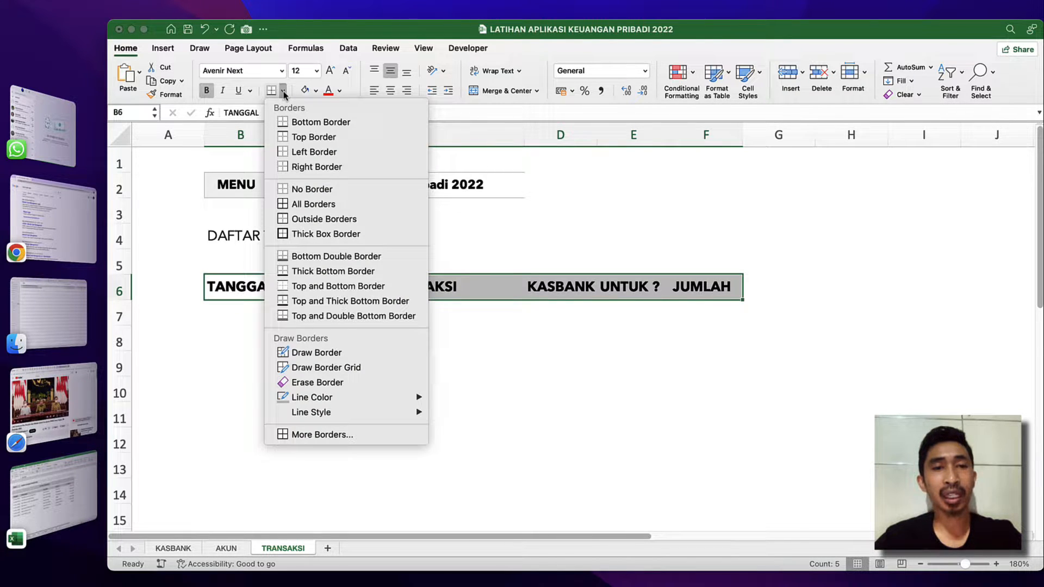
mouse_move(350, 393)
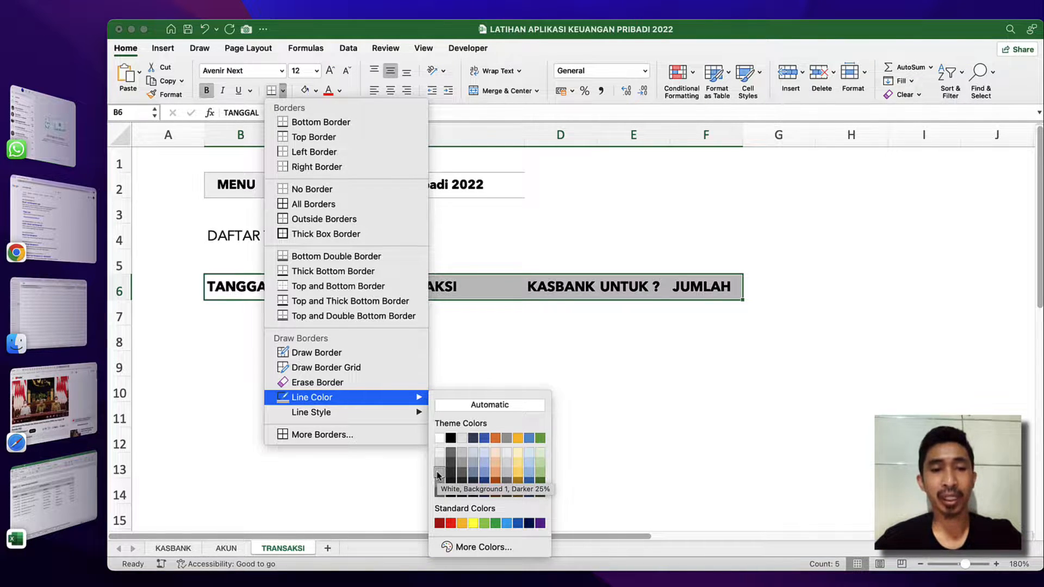
click(313, 203)
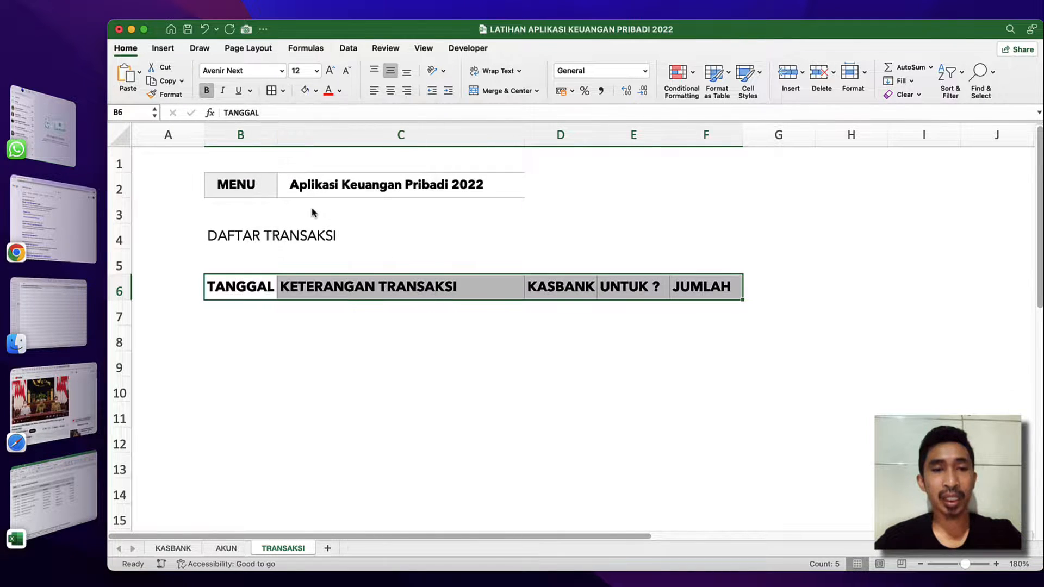
click(354, 295)
click(266, 356)
click(303, 279)
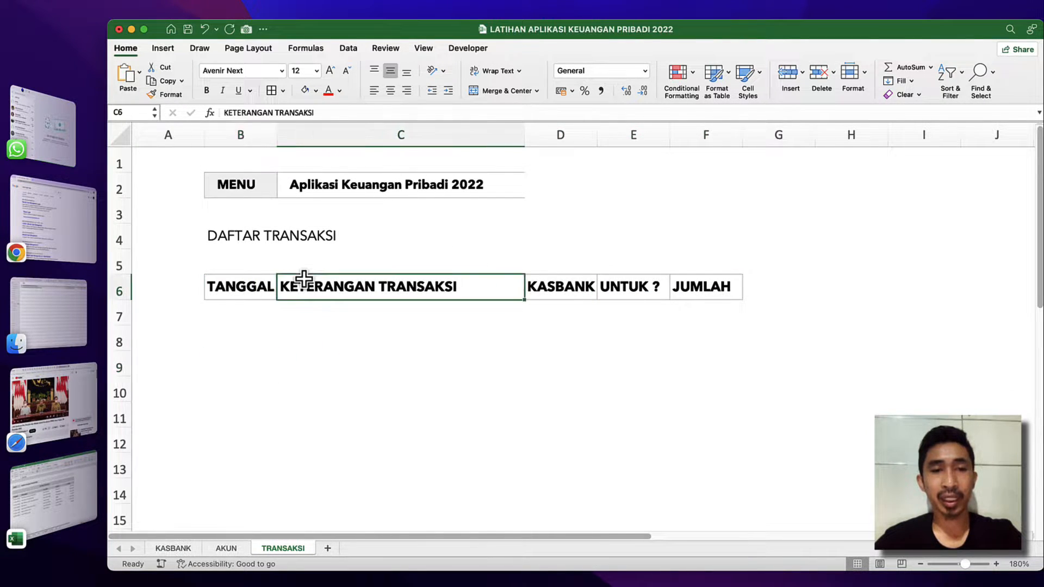
click(262, 275)
Make the title DAFTAR TRANSAKSI bold, and merge and center it across B4:F4.
click(249, 228)
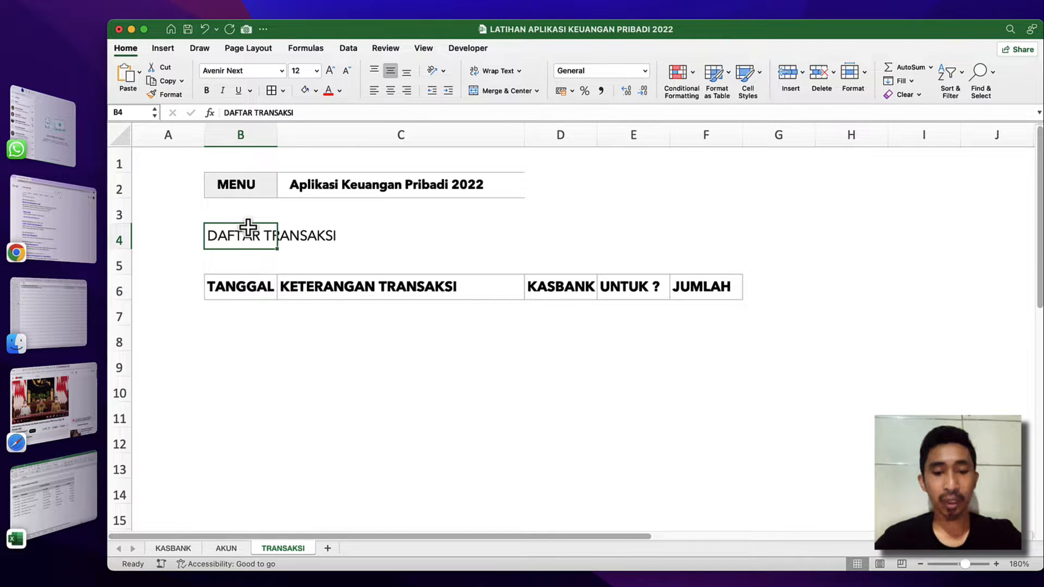
key(super+b)
key(shift+Right)
key(shift+Right)
key(shift+Right)
key(shift+Right)
key(shift+Right)
key(shift+Left)
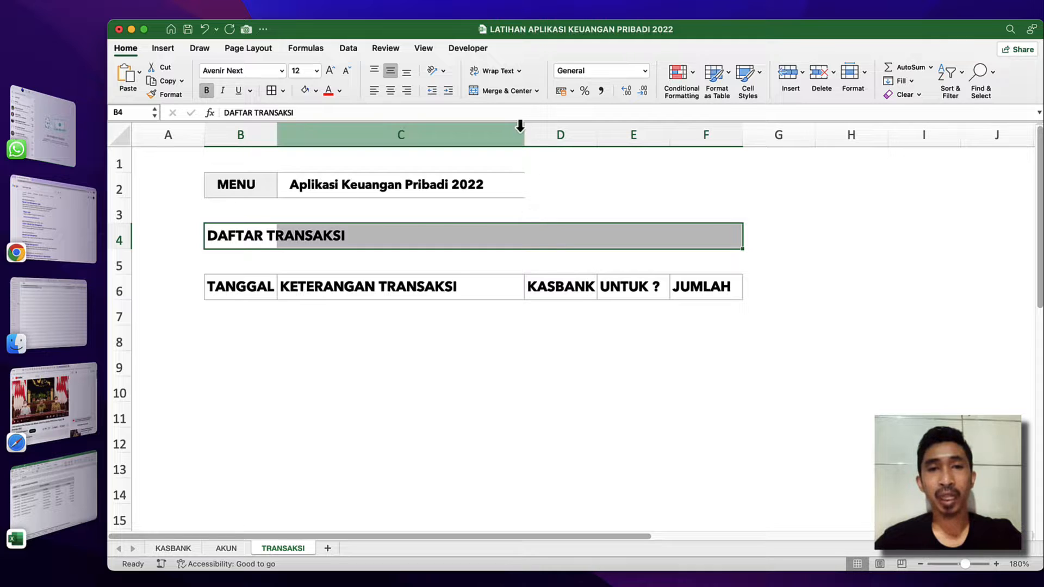
click(502, 92)
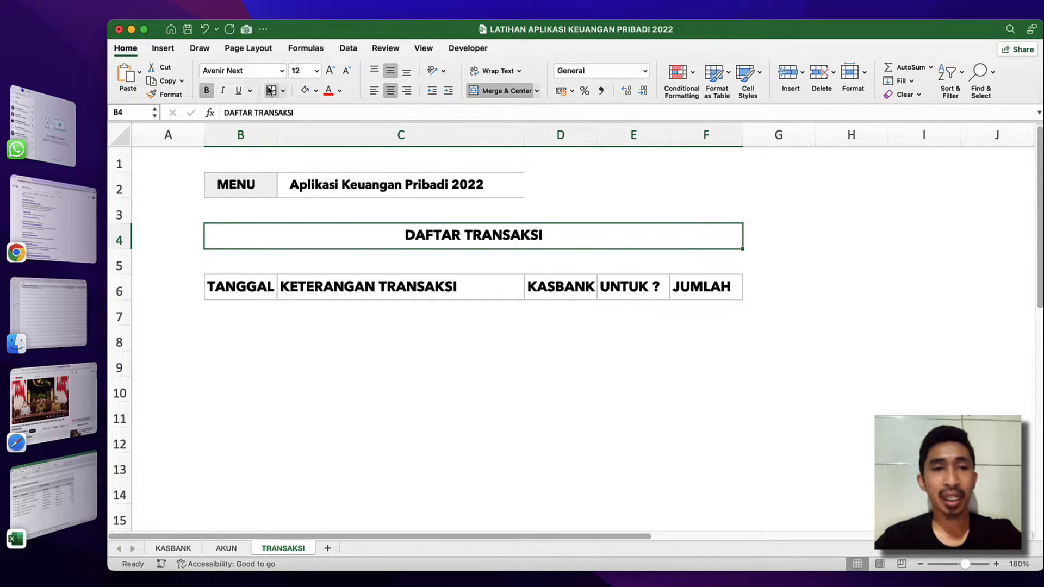
Fill the merged title in row 4 and the headings B6:F6 with the lightest gray theme color.
click(315, 92)
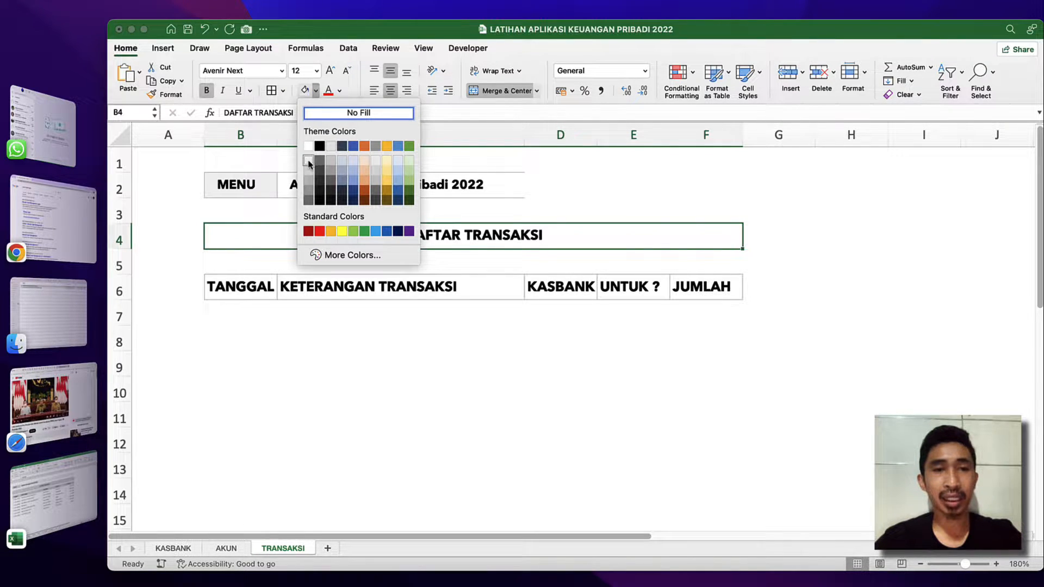
click(308, 163)
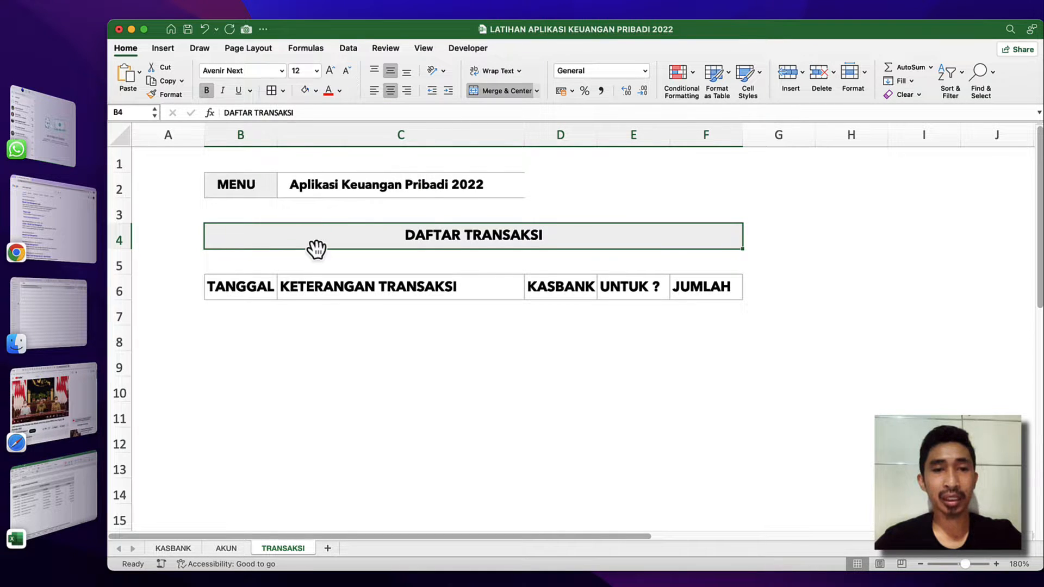
click(256, 286)
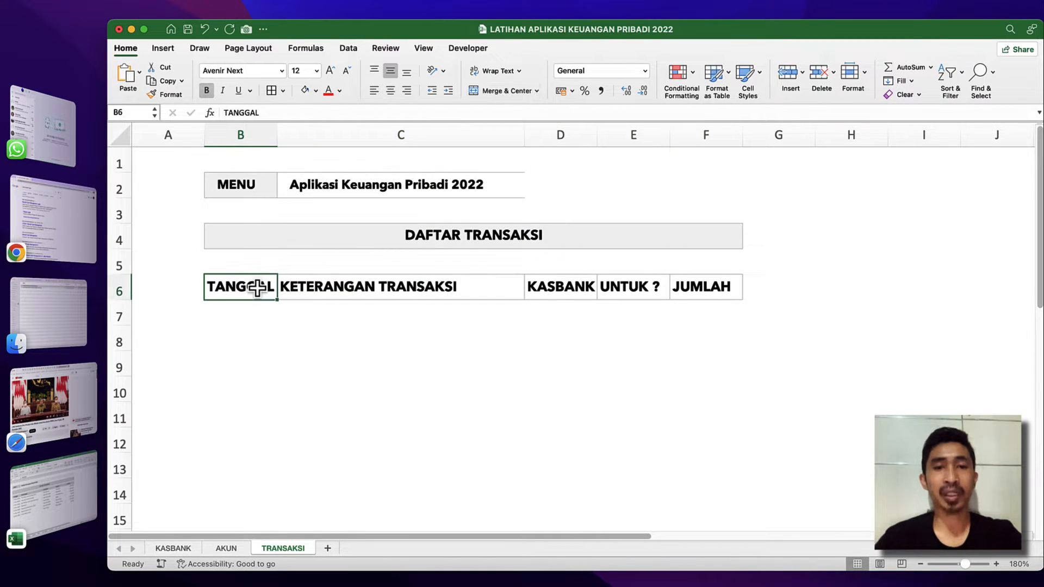
key(super+shift+Right)
click(305, 91)
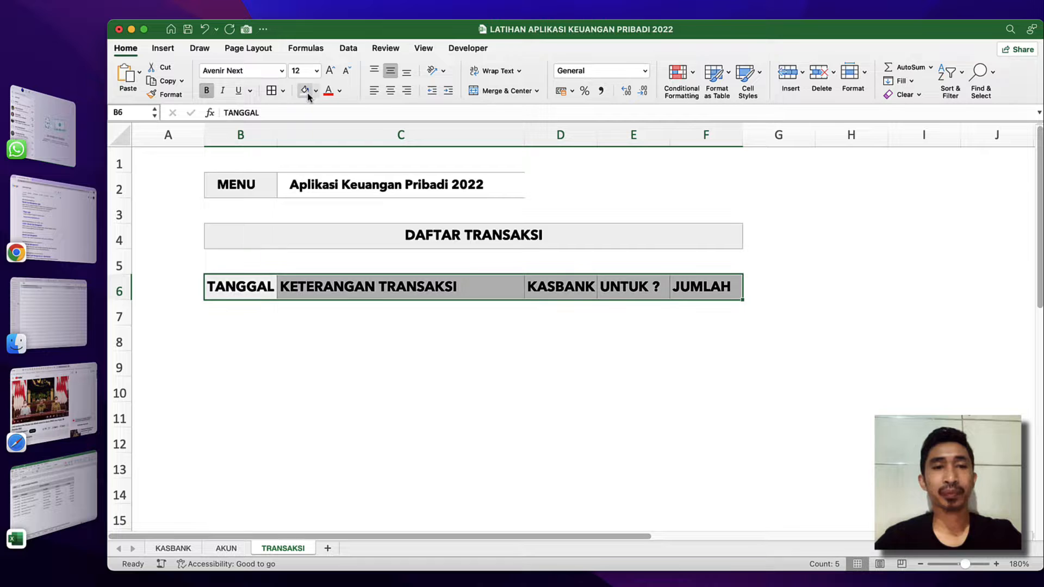
click(337, 210)
click(313, 288)
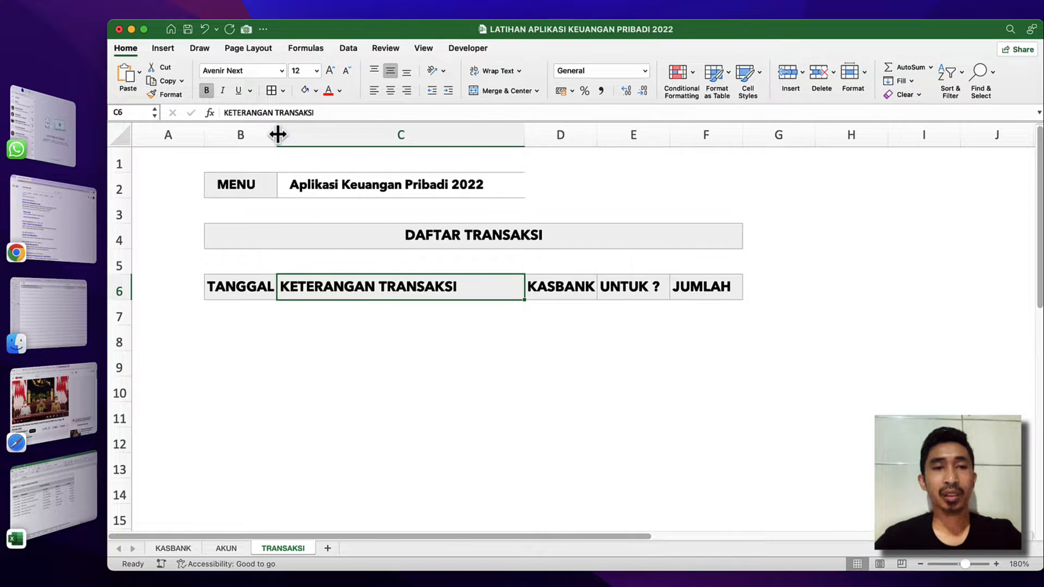
Widen columns B, D, E and F so the transaction headings have more room, with column B enlarged only slightly.
drag(278, 135, 286, 134)
click(544, 318)
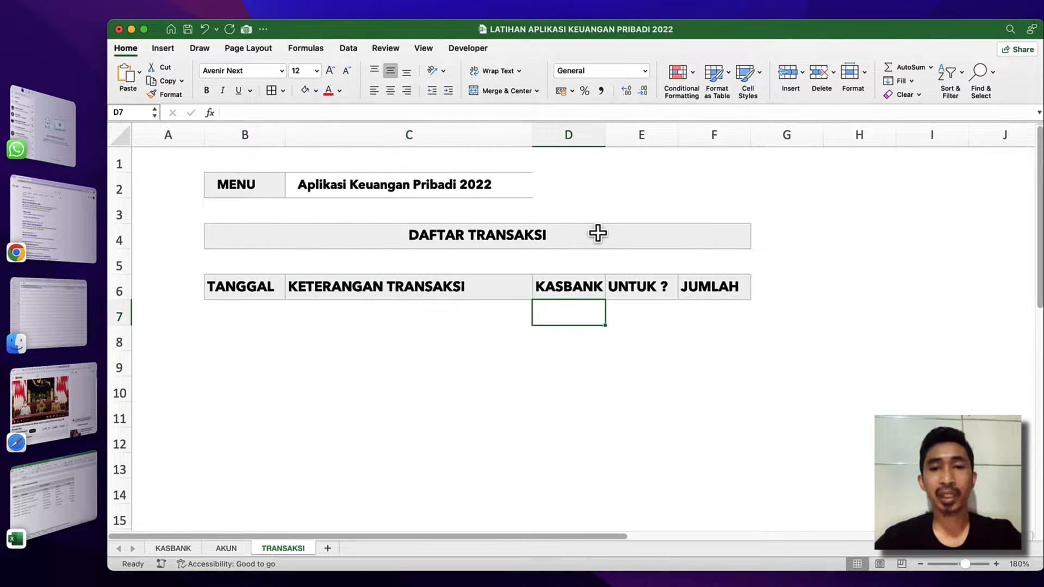
drag(606, 134, 642, 134)
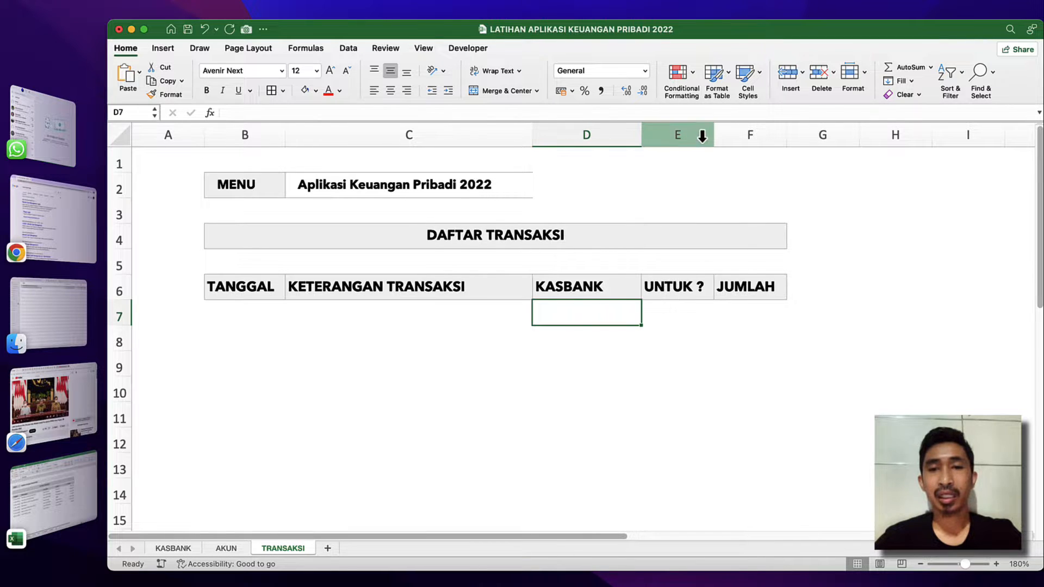
drag(712, 134, 738, 134)
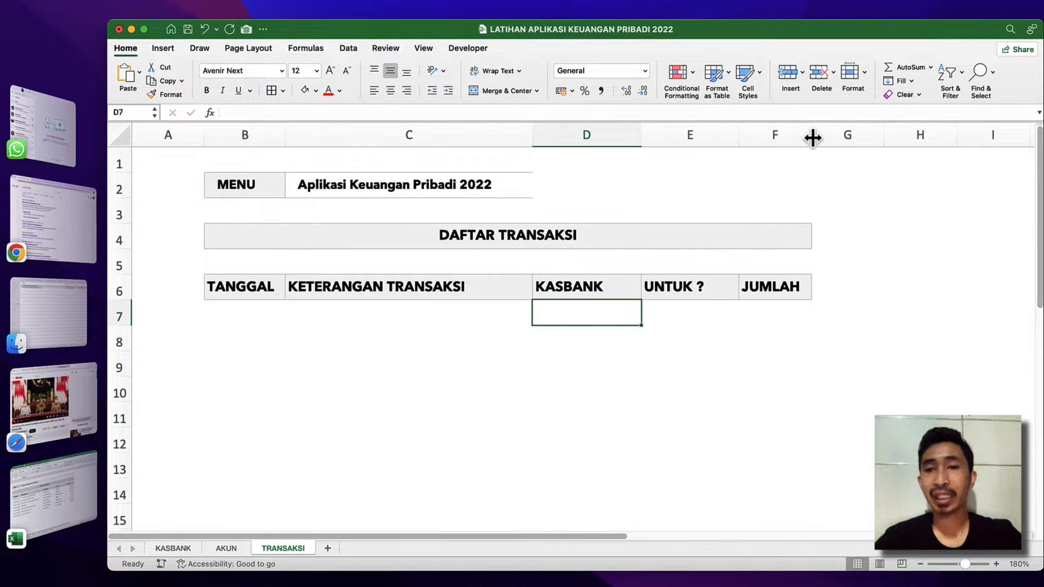
drag(813, 137, 838, 136)
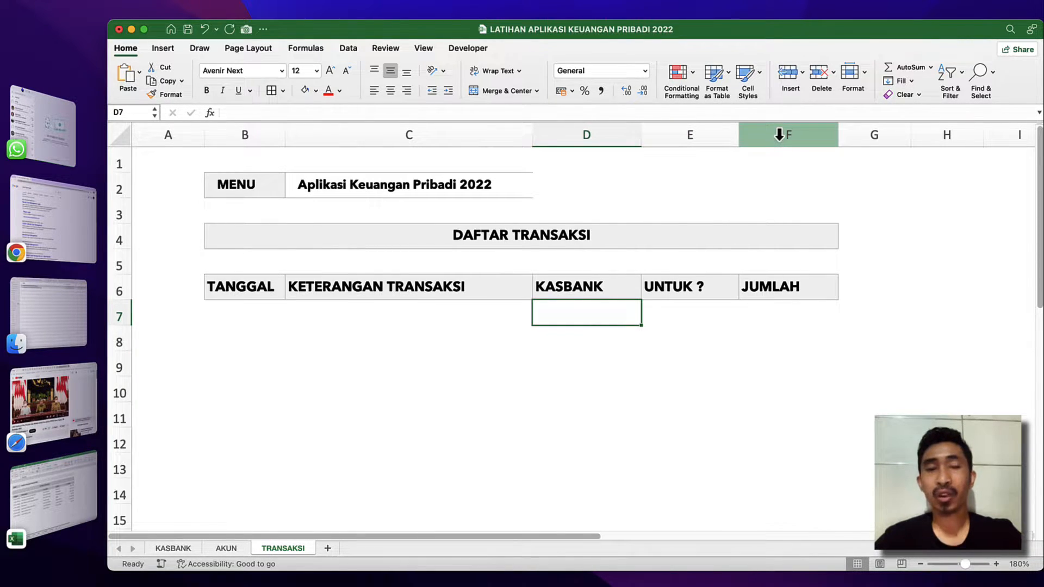
Increase the indent of the headings in row 6 by one level.
click(119, 288)
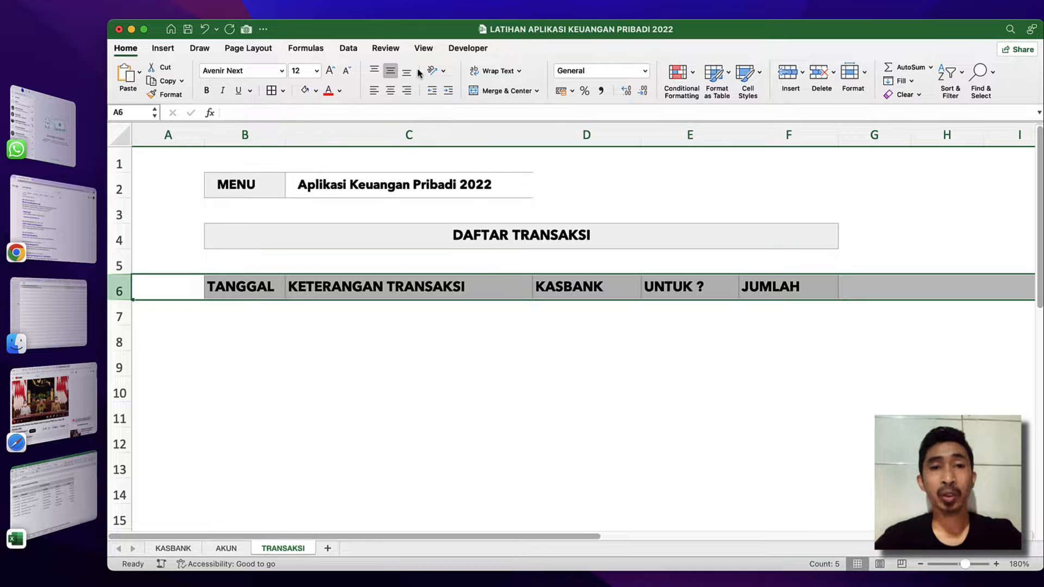
click(452, 94)
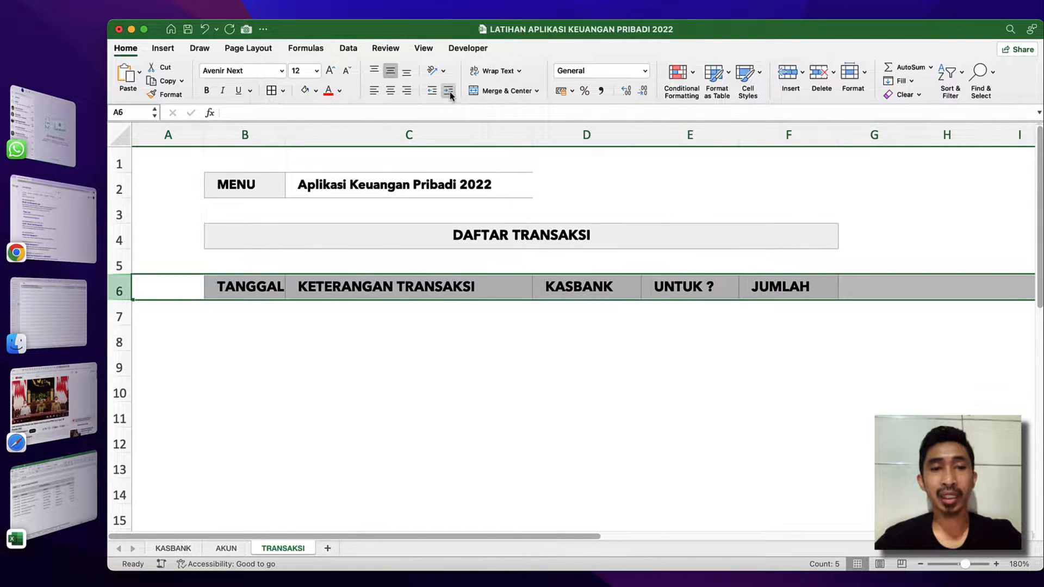
click(560, 283)
click(419, 309)
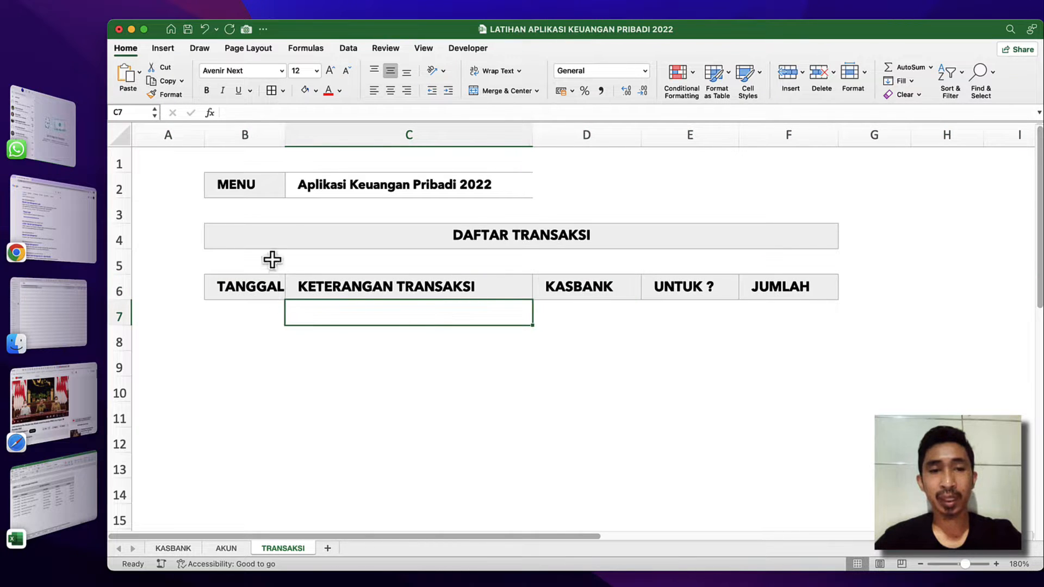
Widen column B slightly so the TANGGAL heading has more room.
drag(285, 139, 290, 139)
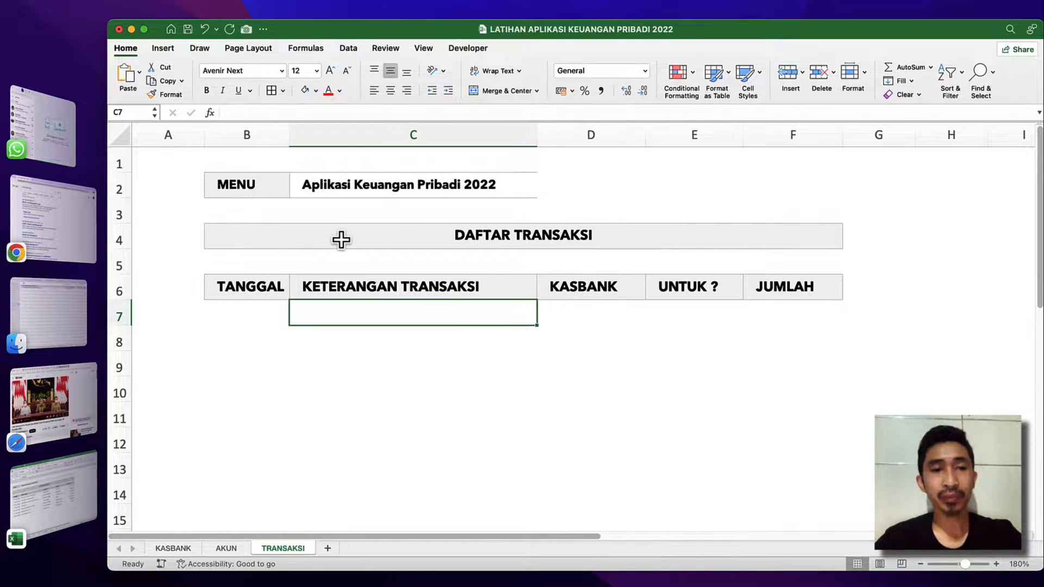
click(340, 240)
click(357, 288)
Format column F as Number with 0 decimal places and the 1000 separator, and right-align it.
click(794, 294)
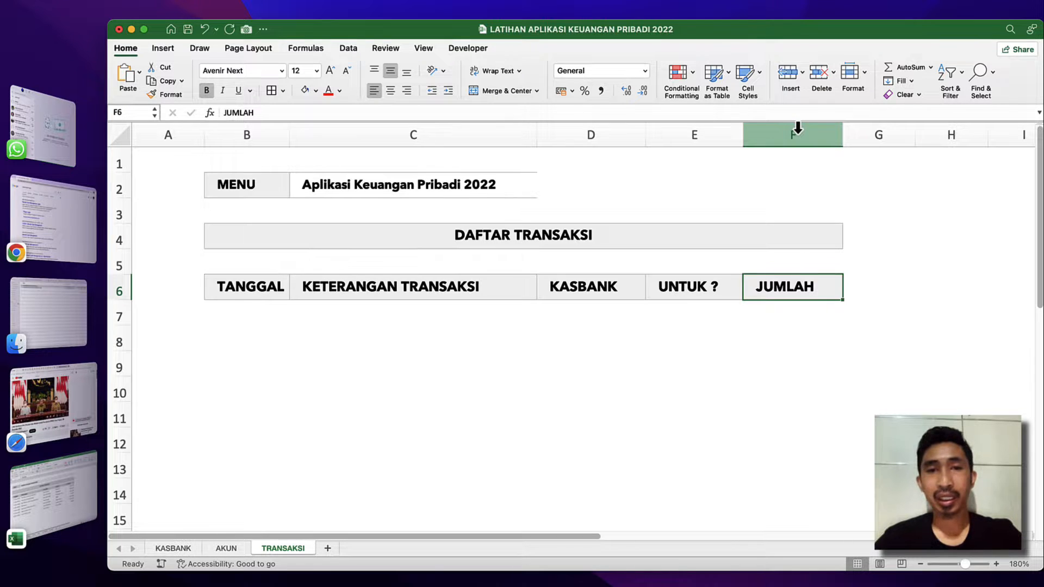
click(797, 130)
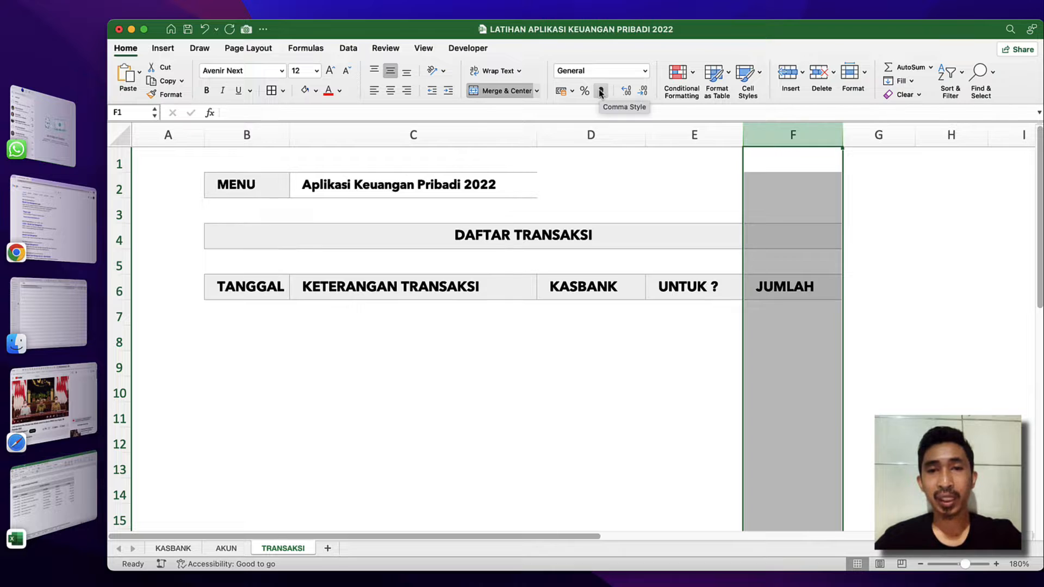
click(645, 71)
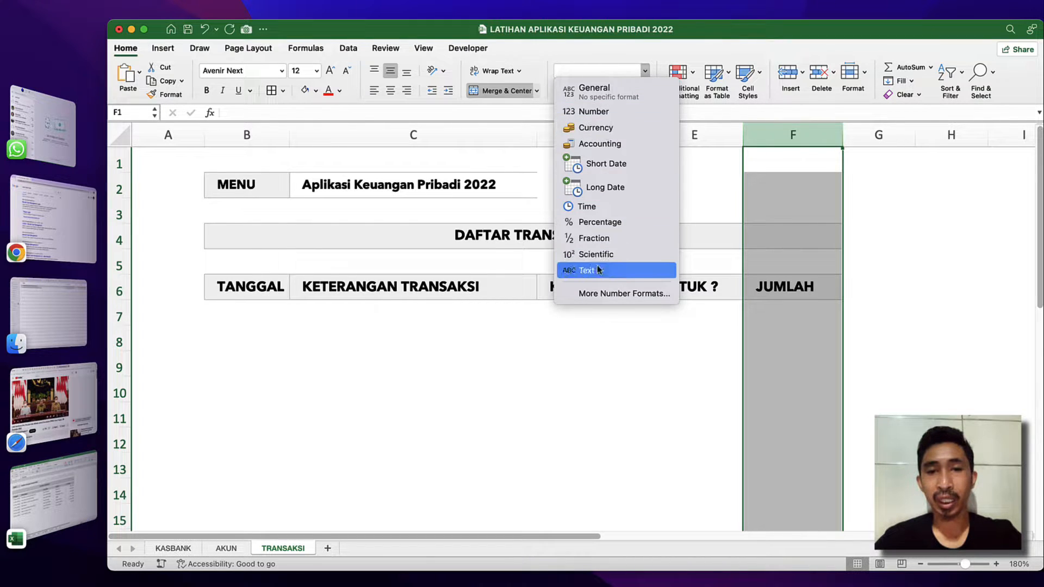
click(614, 294)
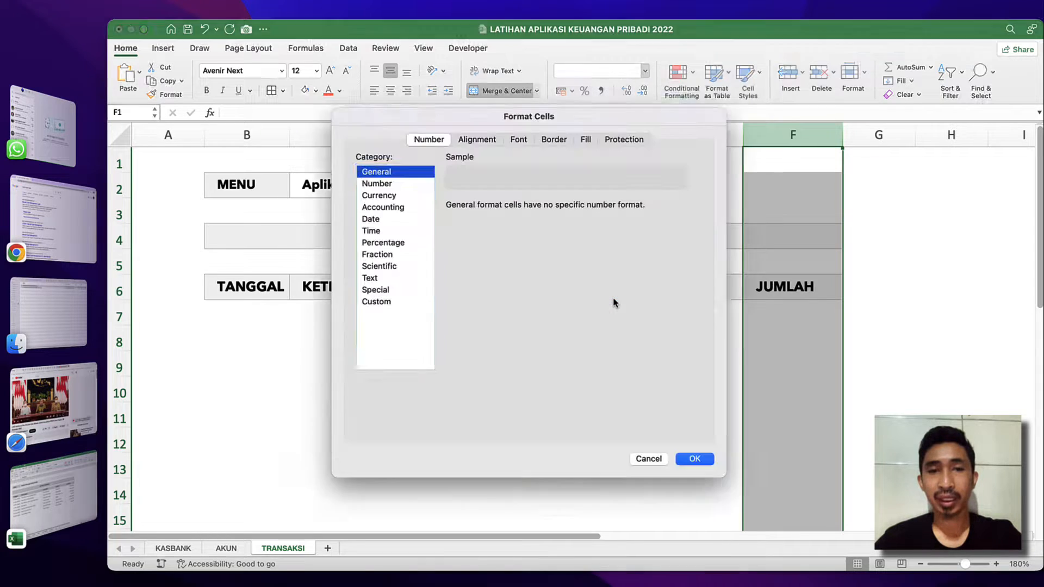
click(377, 184)
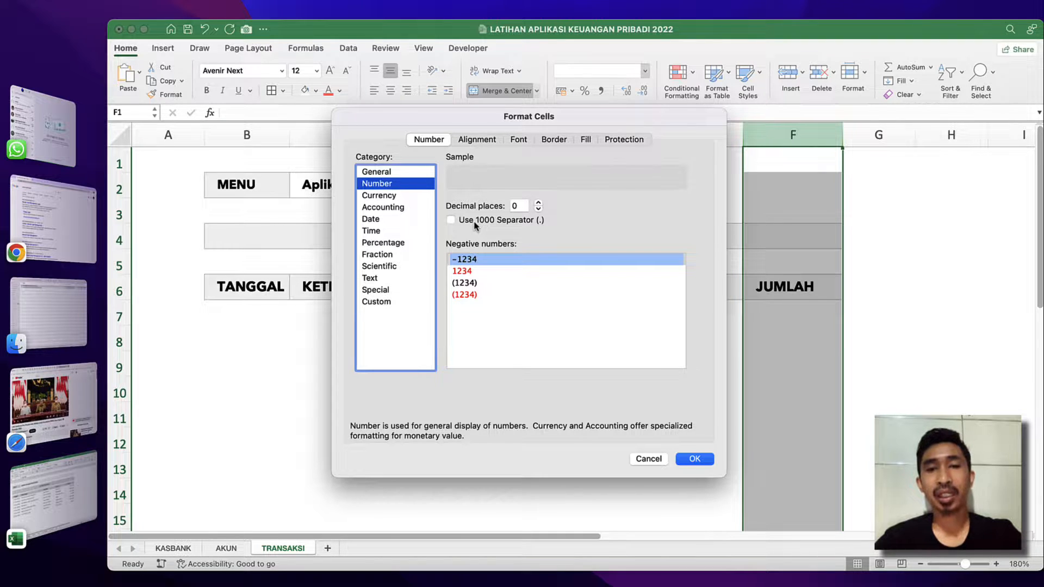
click(475, 223)
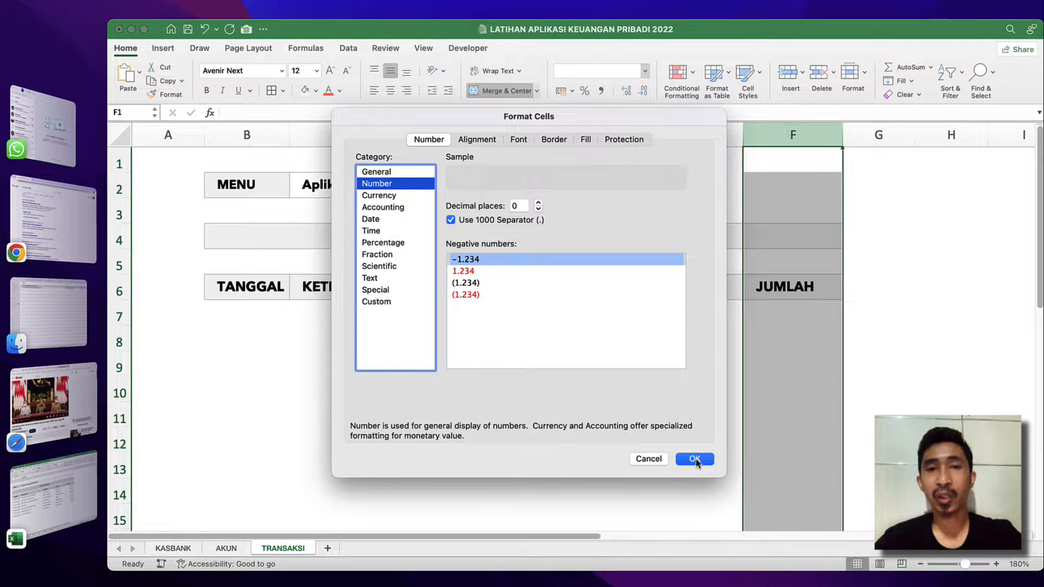
click(695, 459)
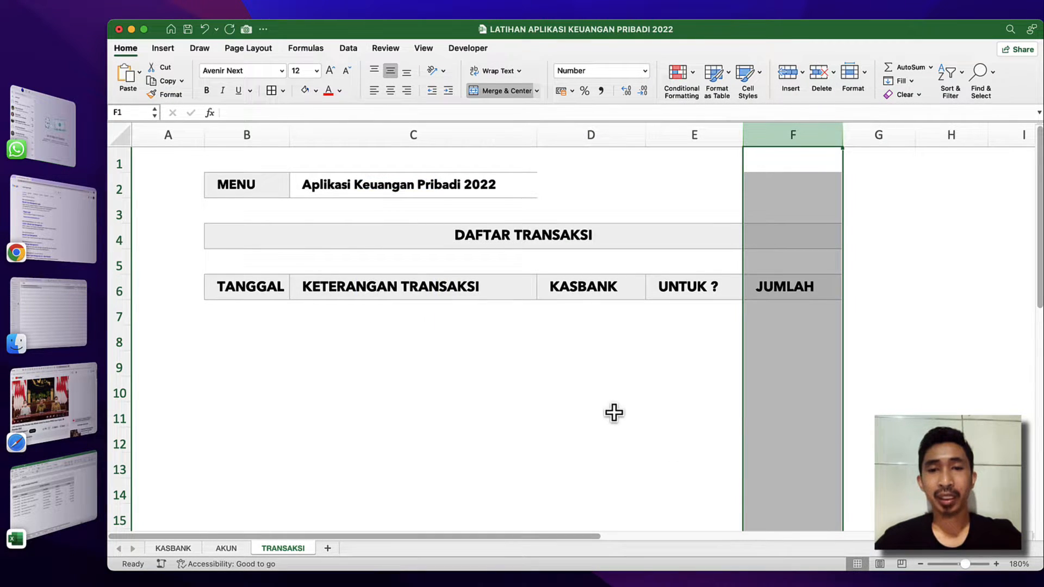
click(407, 90)
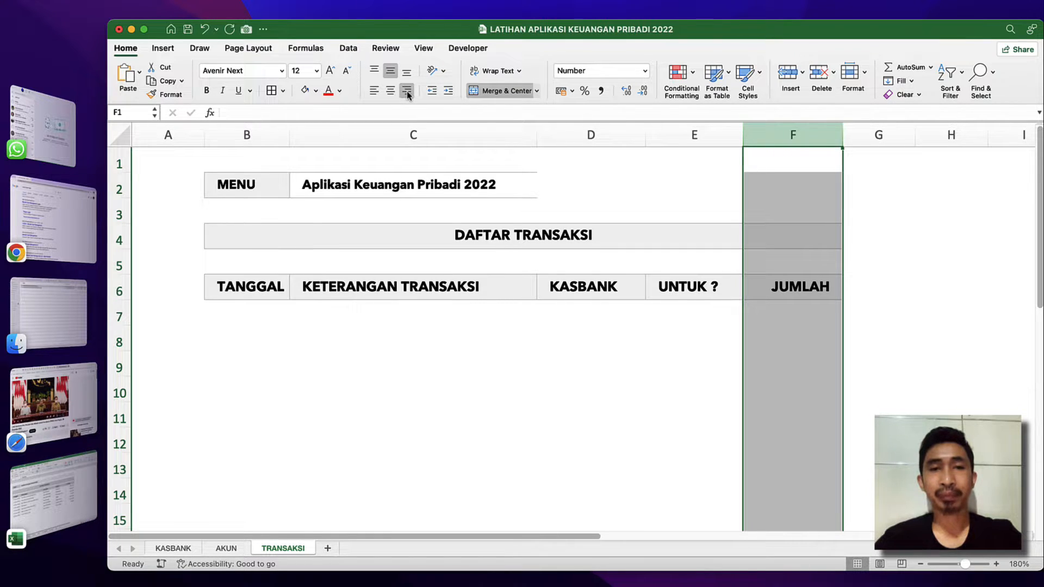
Apply cell borders to the transaction rows B7:F29.
click(222, 305)
scroll(345, 411, down, 7)
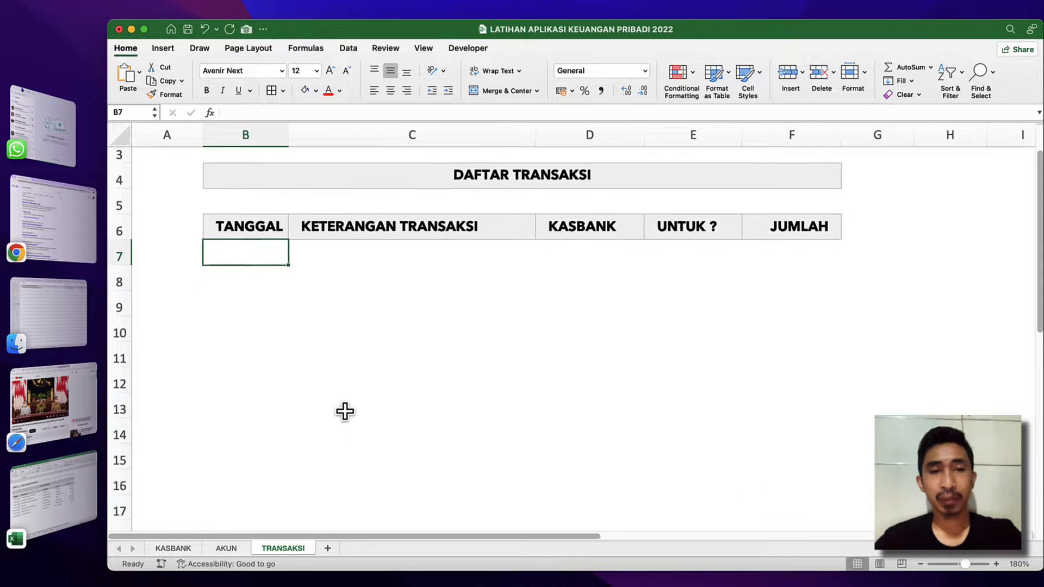
scroll(344, 412, down, 2)
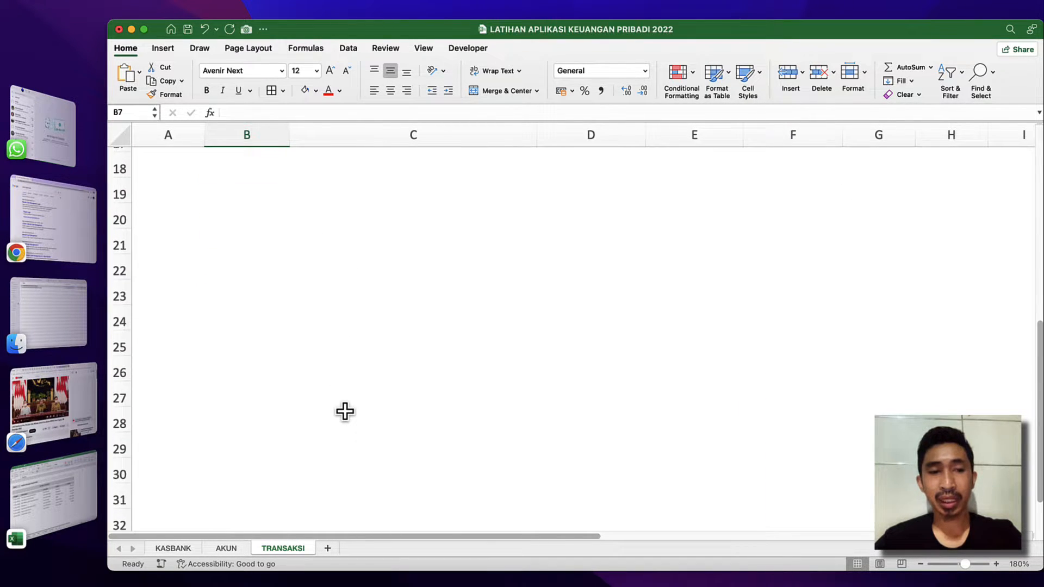
shift+click(766, 442)
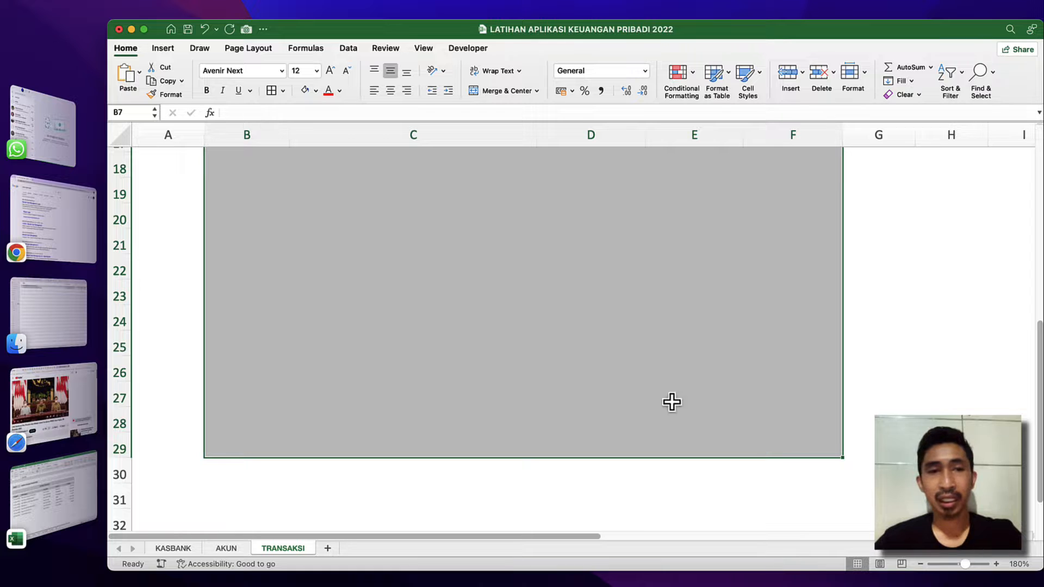
scroll(373, 268, up, 8)
scroll(373, 268, up, 1)
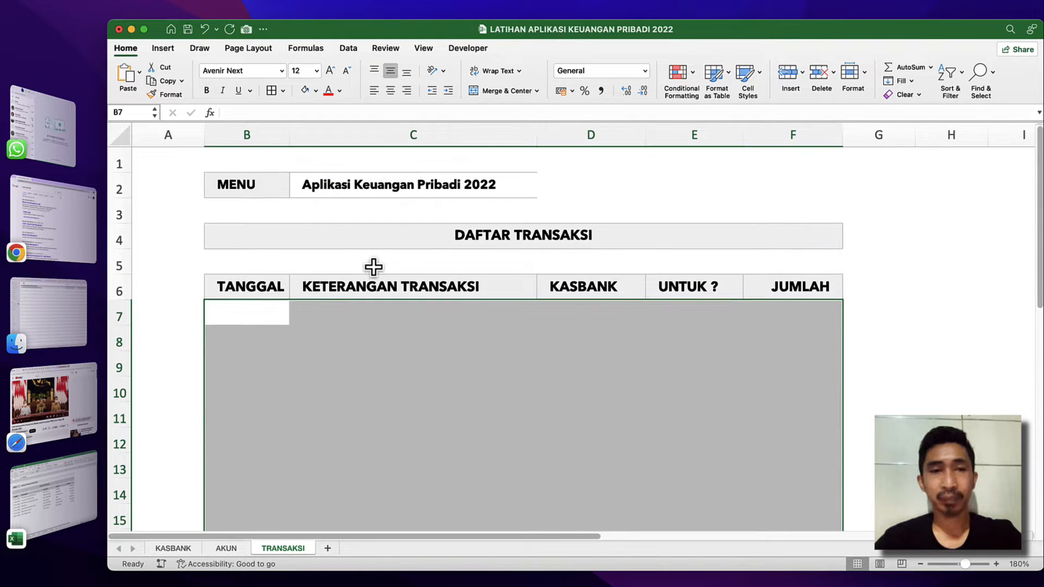
click(274, 92)
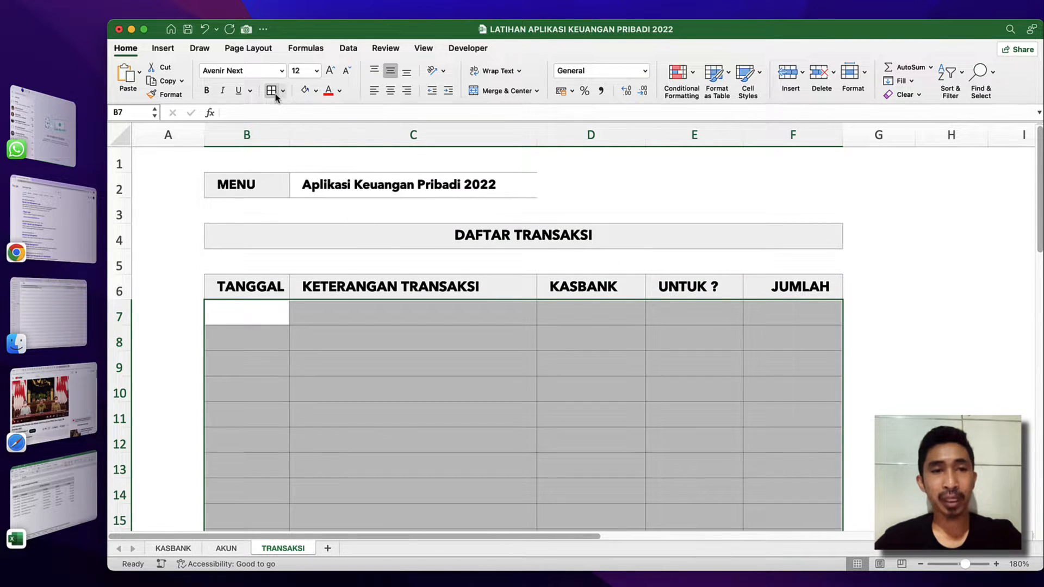
Examine the bordered transaction rows and how the row 6 headings relate to them further down the sheet.
click(390, 443)
scroll(390, 443, down, 6)
scroll(390, 442, up, 6)
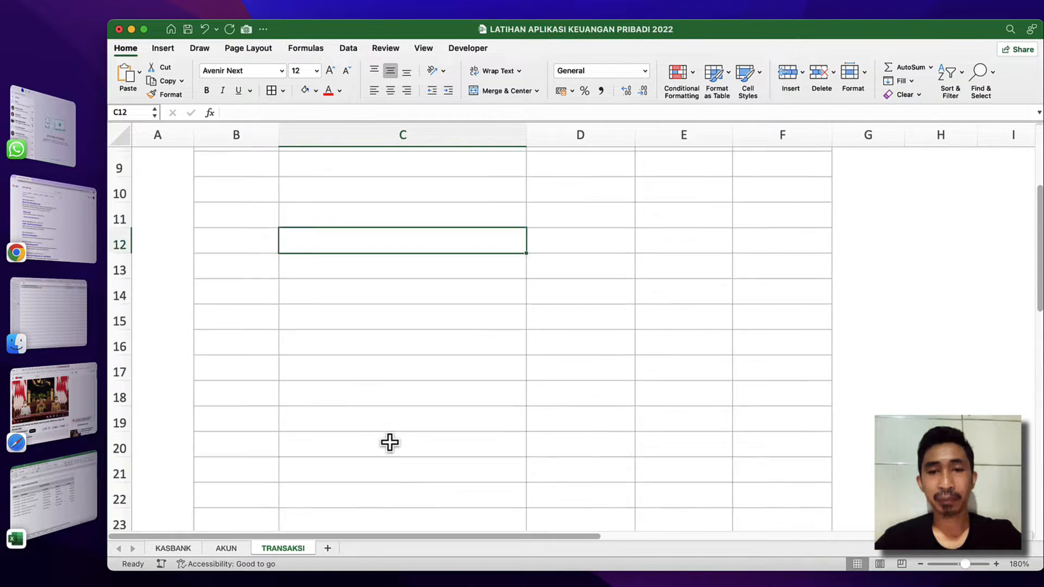
scroll(390, 443, down, 3)
scroll(389, 442, up, 3)
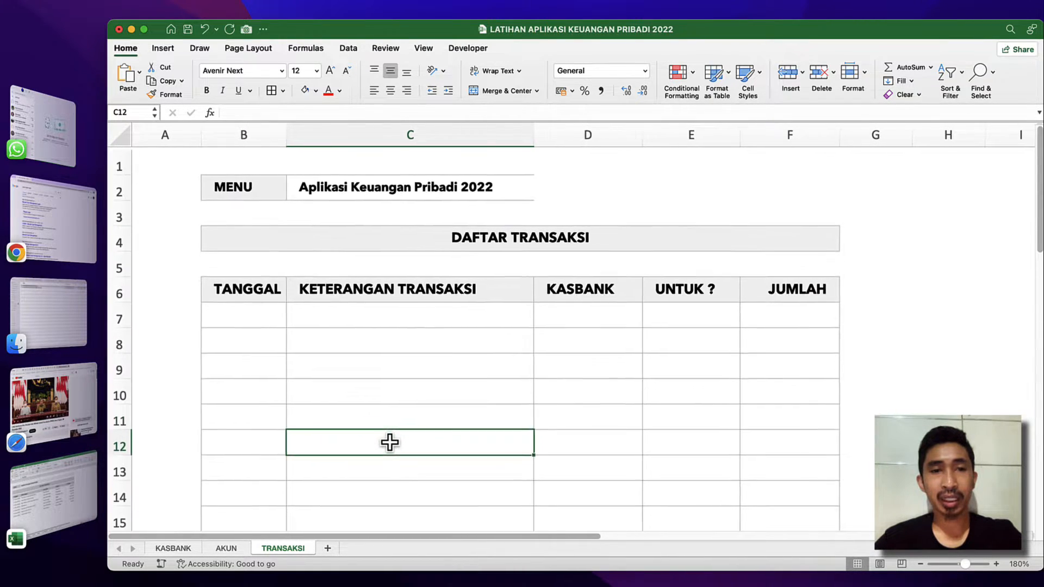
scroll(389, 442, down, 4)
scroll(389, 443, up, 4)
scroll(390, 443, right, 1)
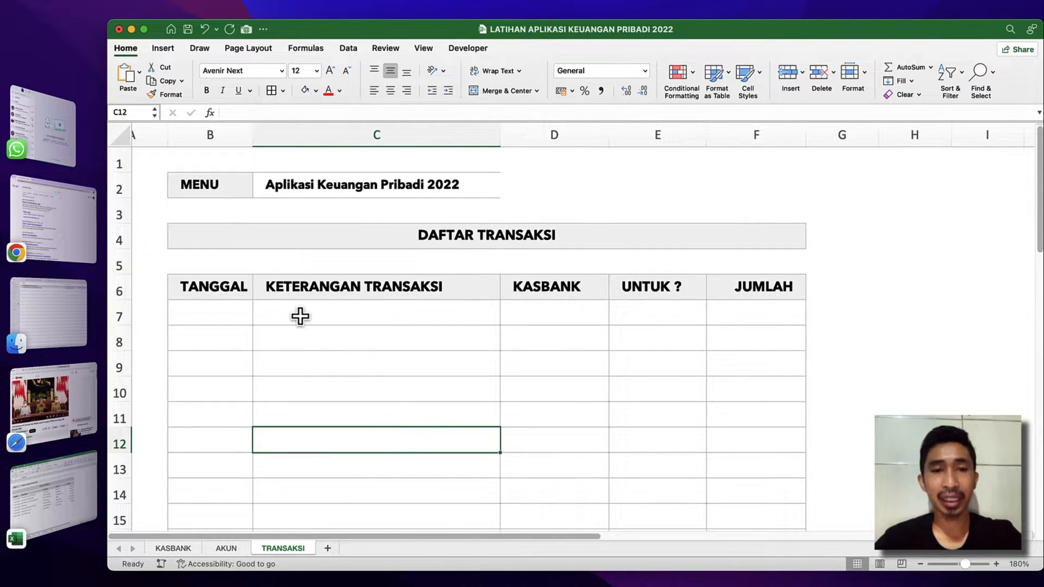
click(287, 295)
drag(228, 282, 660, 283)
scroll(427, 329, down, 3)
scroll(426, 328, left, 1)
scroll(426, 332, up, 2)
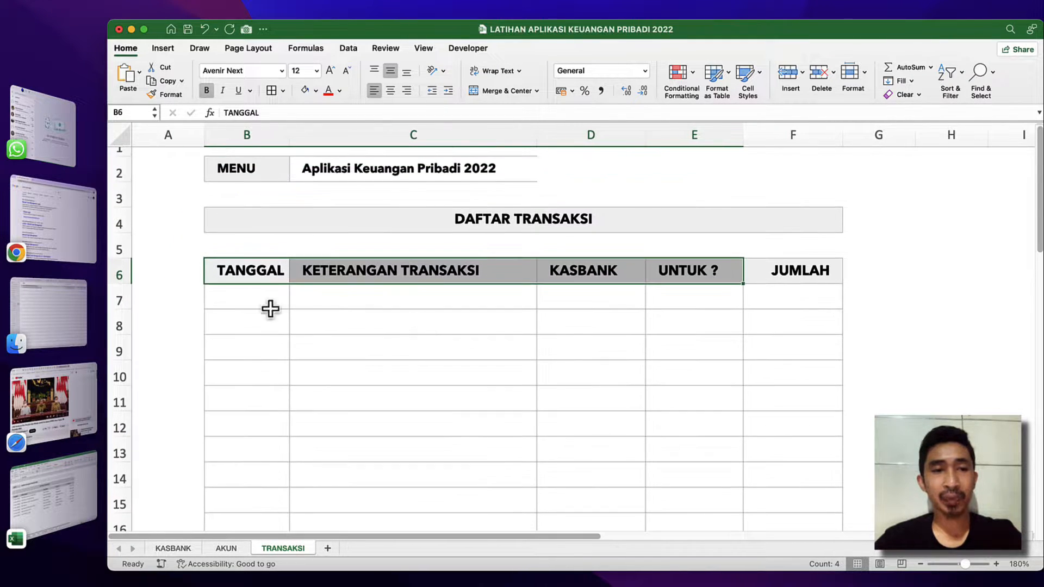
Freeze the panes above row 7 to keep the title and headings in place, and check the result along the table.
click(118, 272)
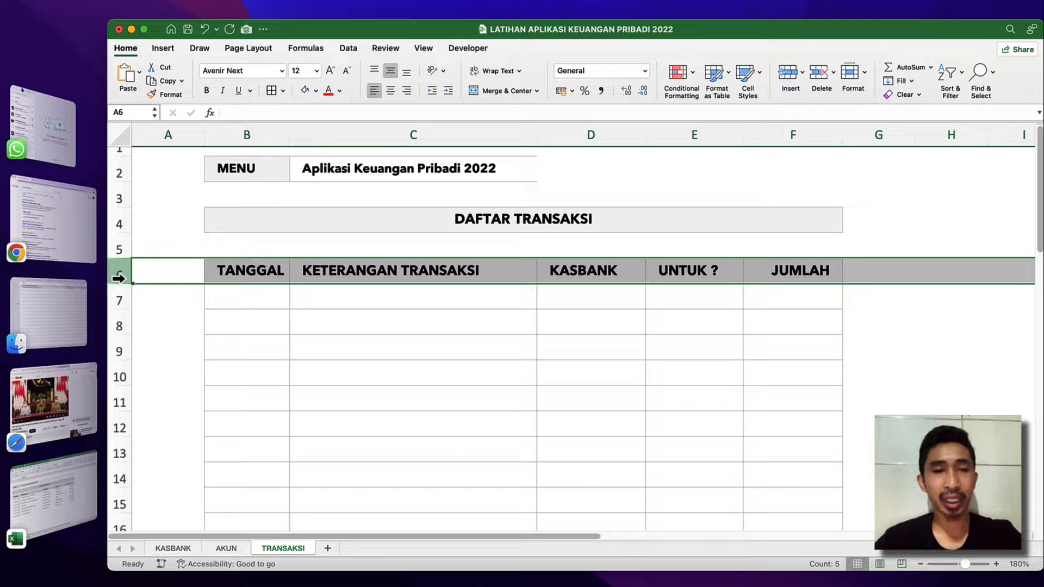
click(121, 297)
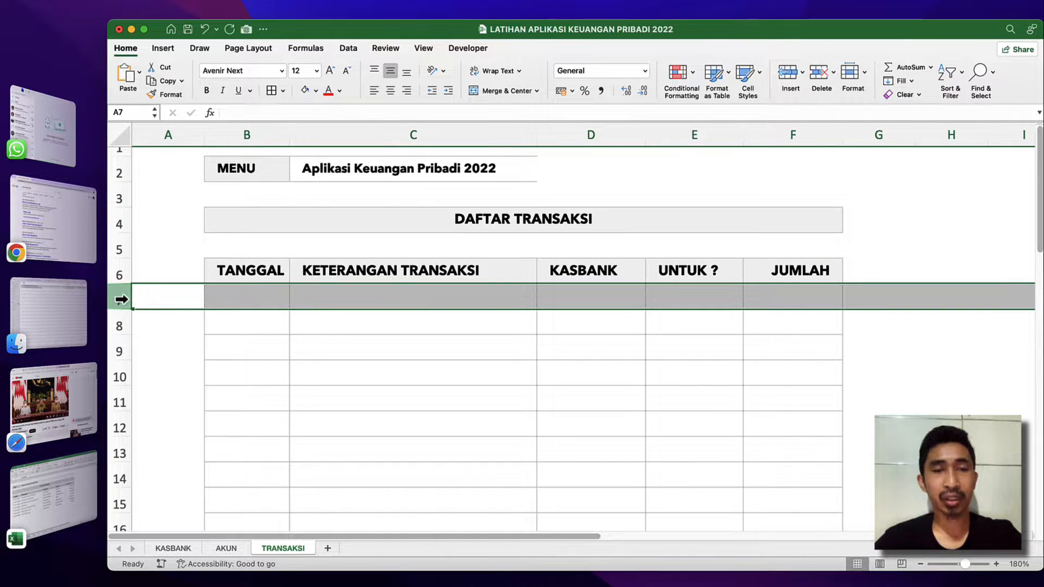
click(424, 48)
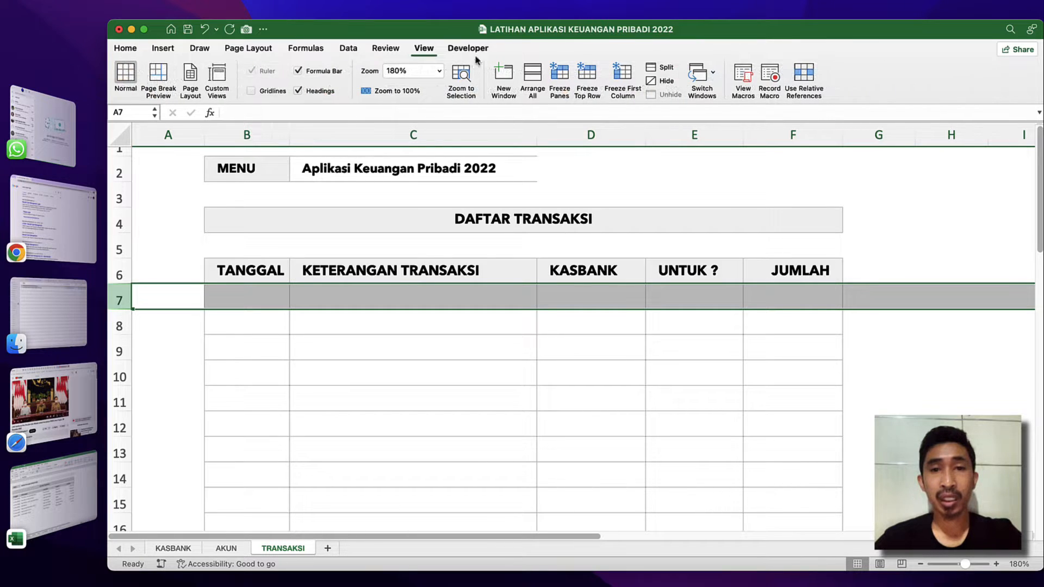
click(560, 76)
click(326, 353)
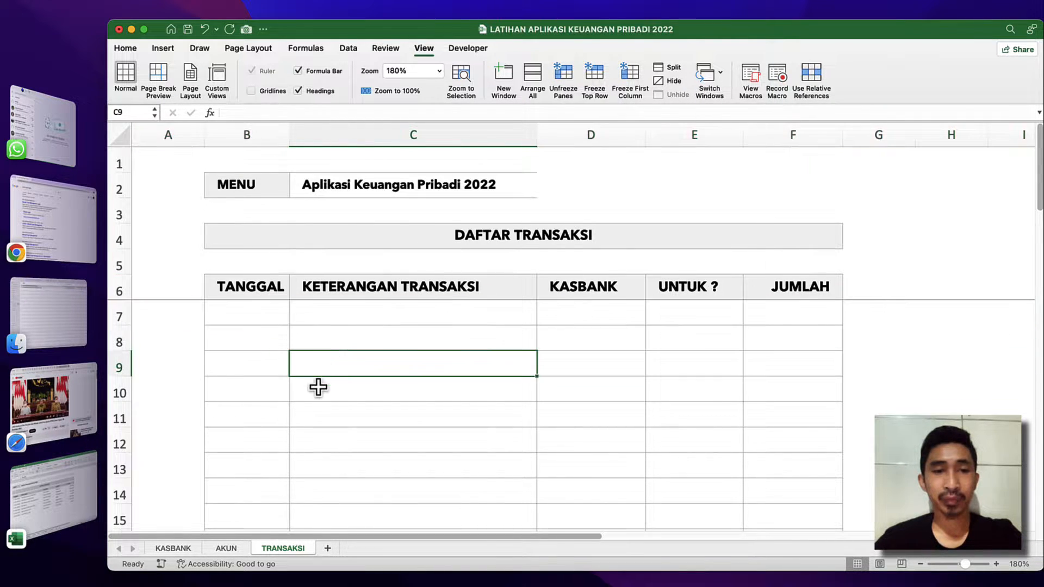
scroll(318, 386, down, 3)
scroll(318, 387, down, 4)
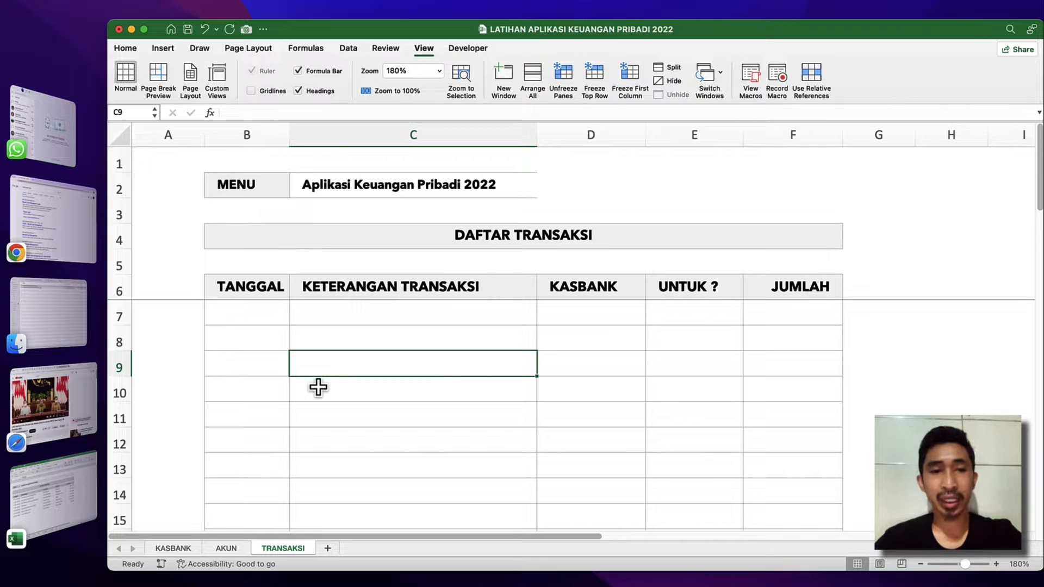
scroll(318, 387, down, 5)
scroll(318, 387, up, 5)
scroll(318, 387, down, 2)
scroll(318, 387, up, 2)
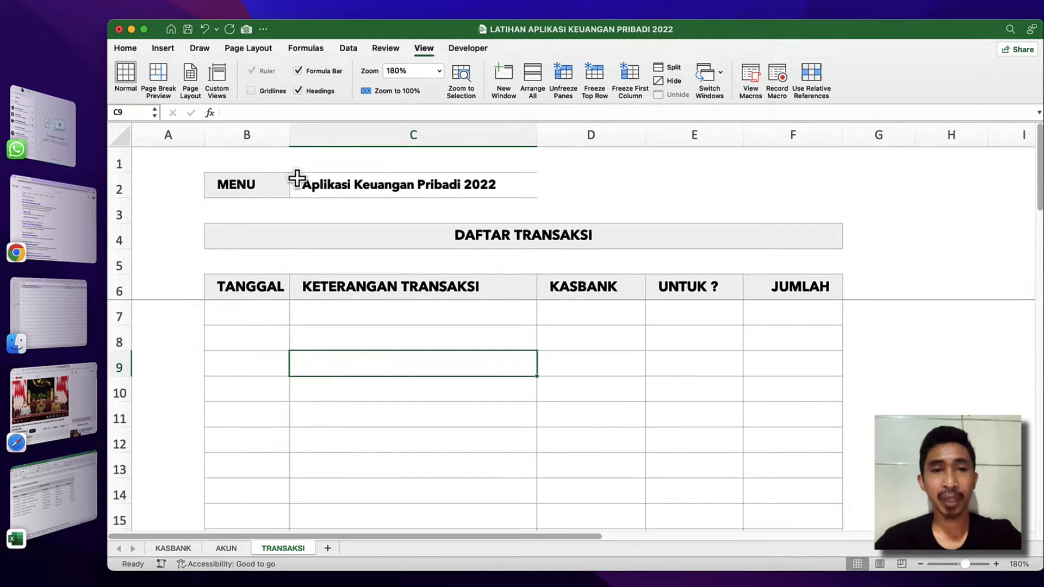
Apply outside borders to C2:F2 beside the MENU cell.
click(296, 179)
key(shift+Right)
key(shift+Right)
key(shift+Right)
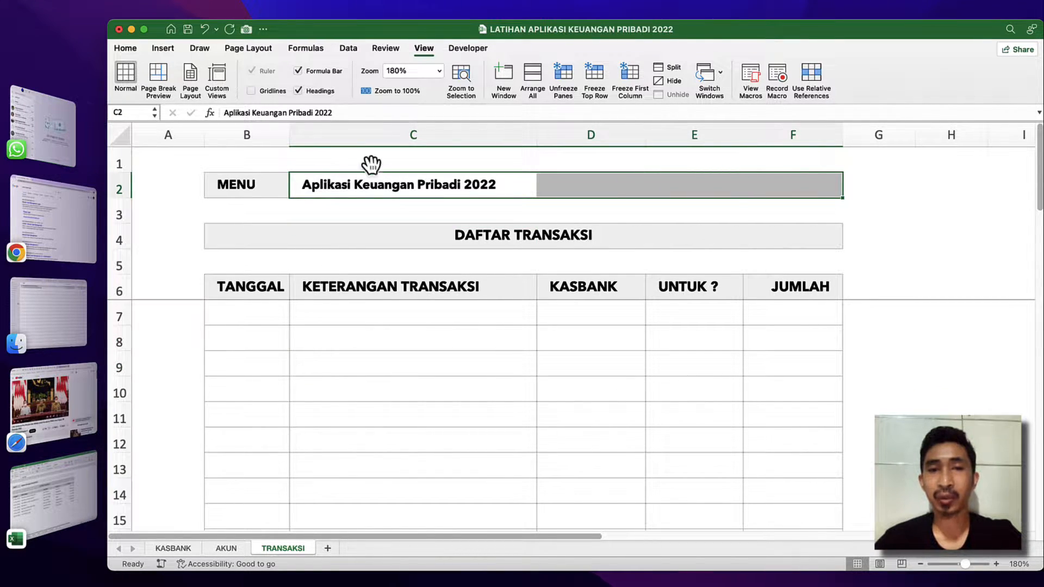
click(125, 49)
click(283, 91)
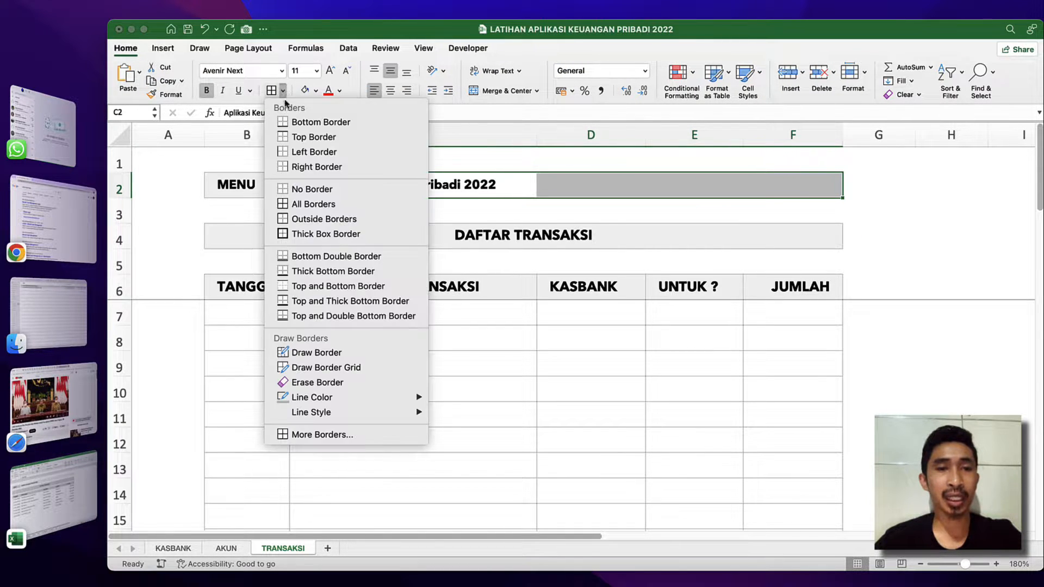
click(330, 220)
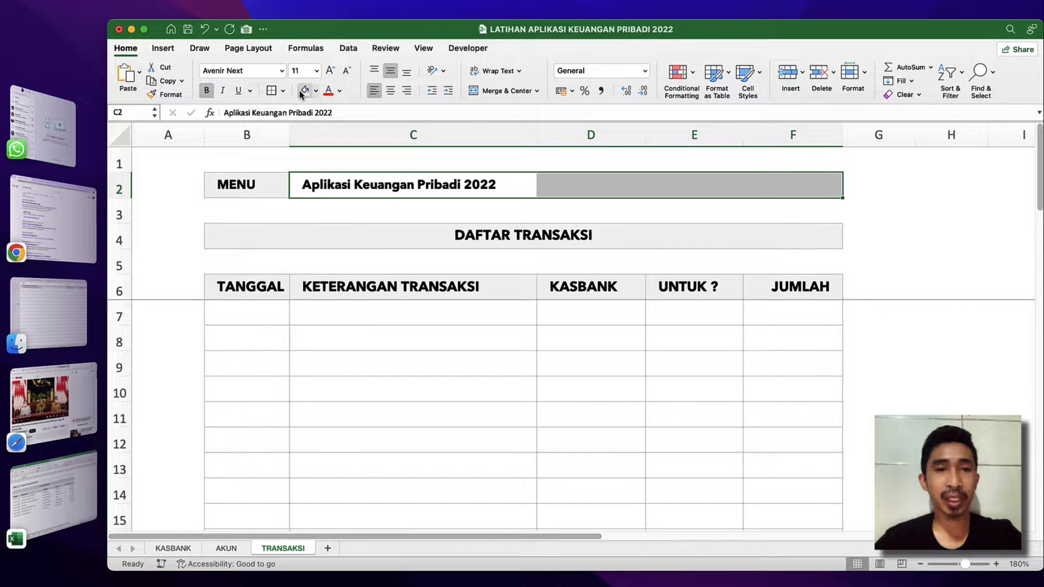
Remove the gray fill from C2 and from D2:F2 in the menu row.
click(387, 226)
click(357, 185)
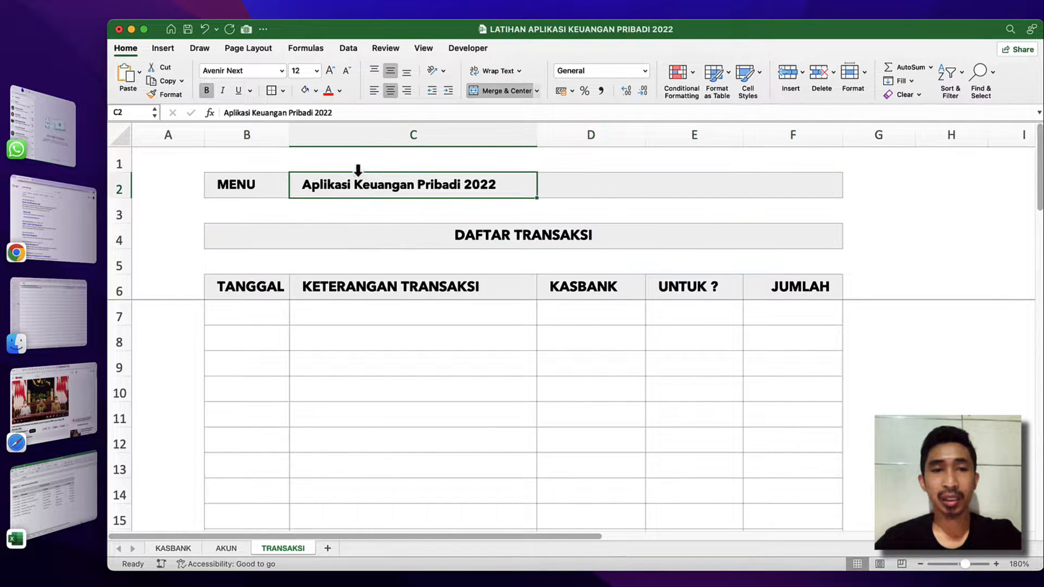
click(315, 91)
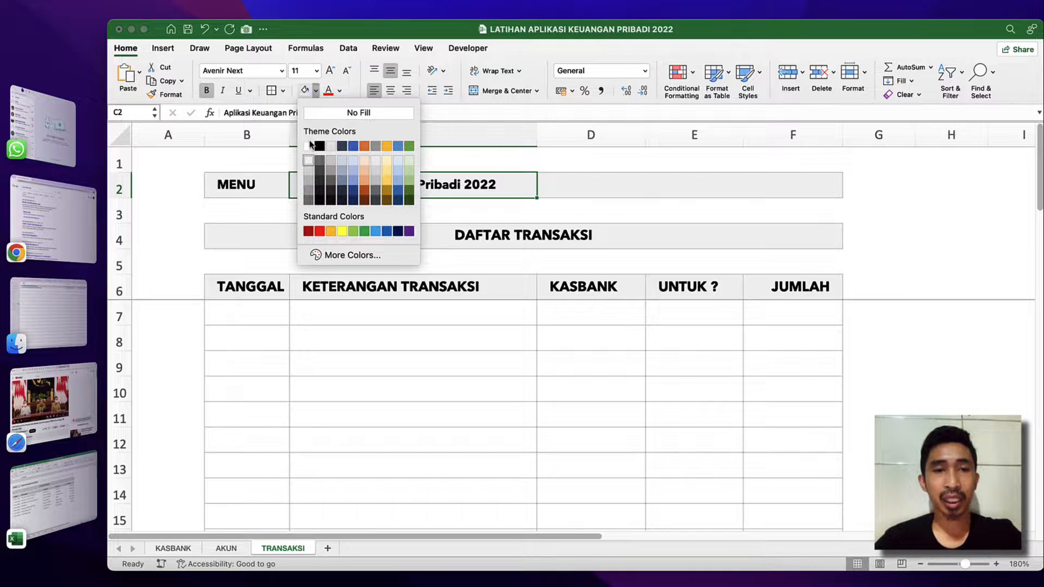
click(344, 111)
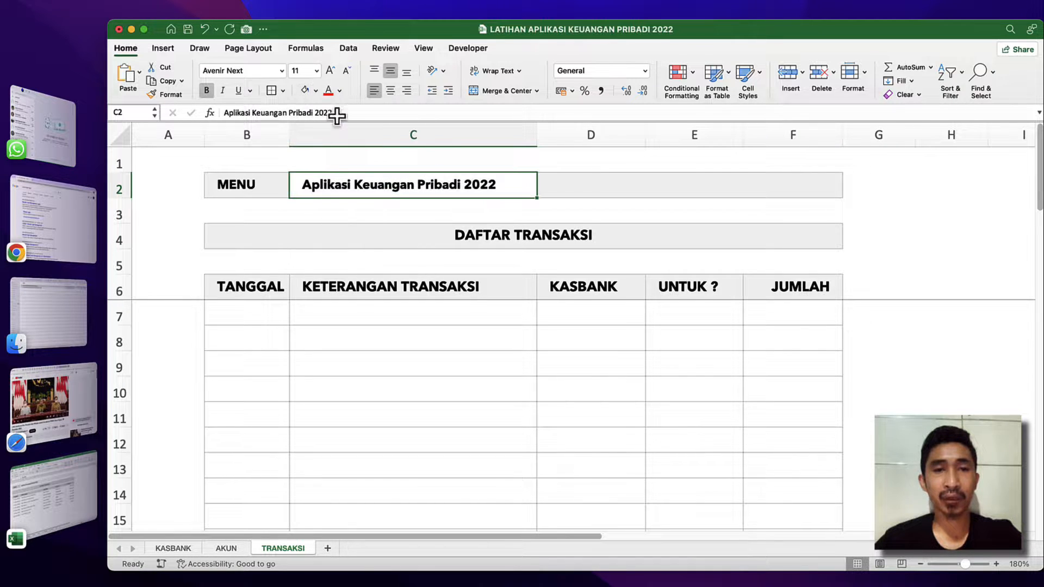
click(354, 302)
click(537, 187)
key(shift+Right)
key(shift+Right)
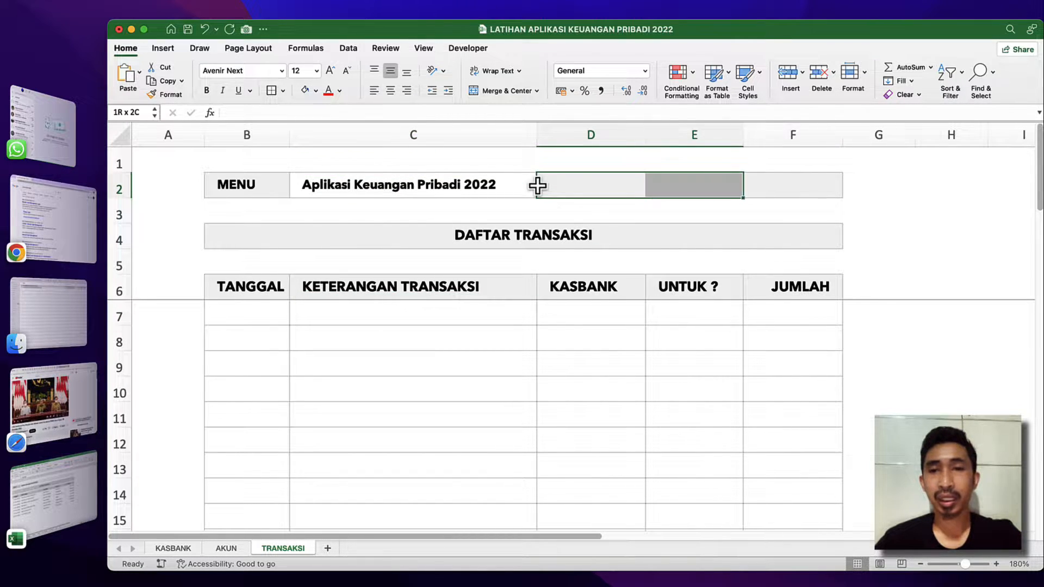
click(304, 90)
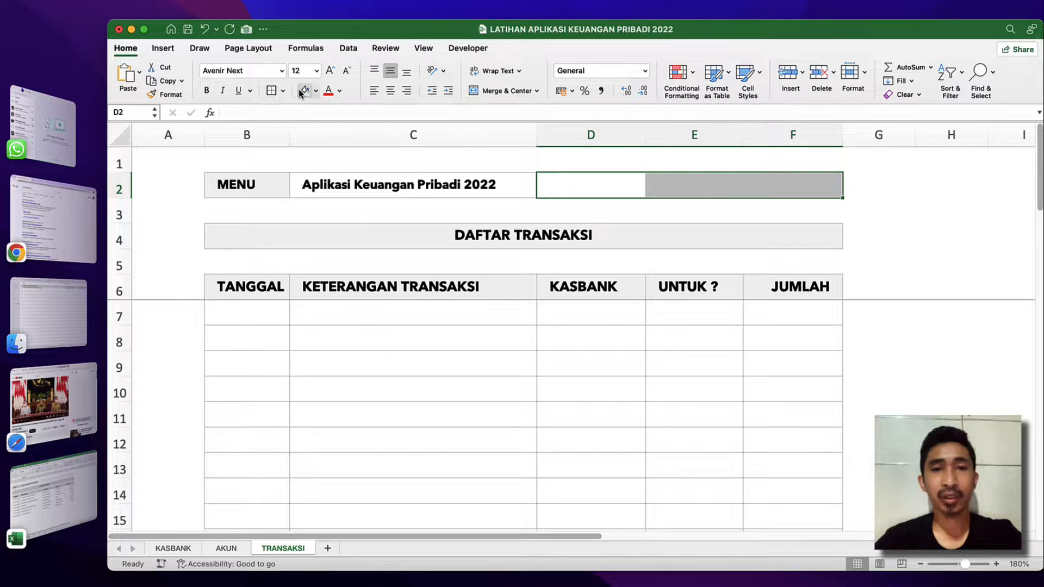
click(380, 339)
click(387, 365)
click(314, 336)
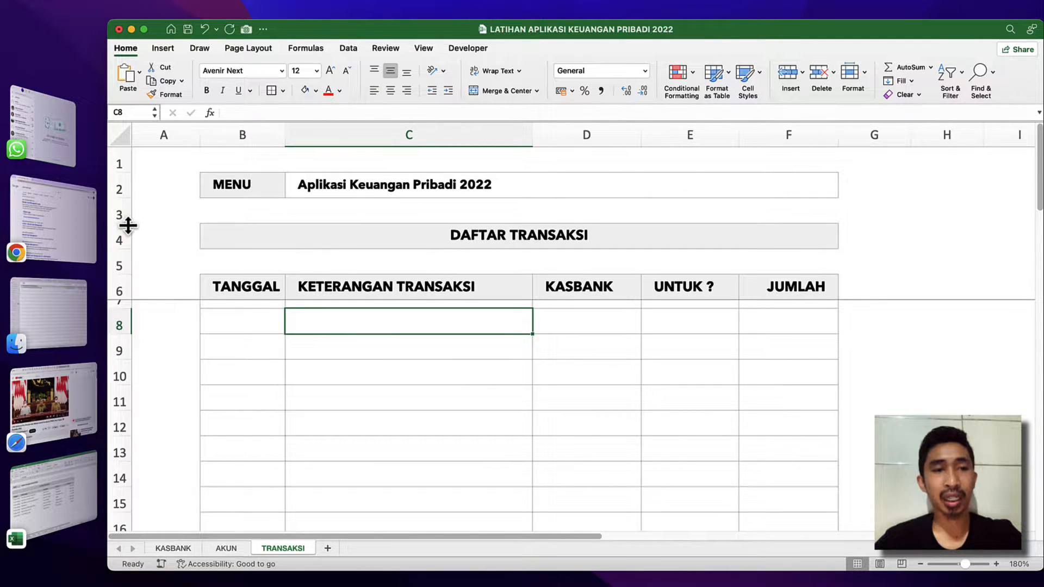
Reduce the heights of spacer rows 3 and 5 to about half.
drag(129, 224, 128, 200)
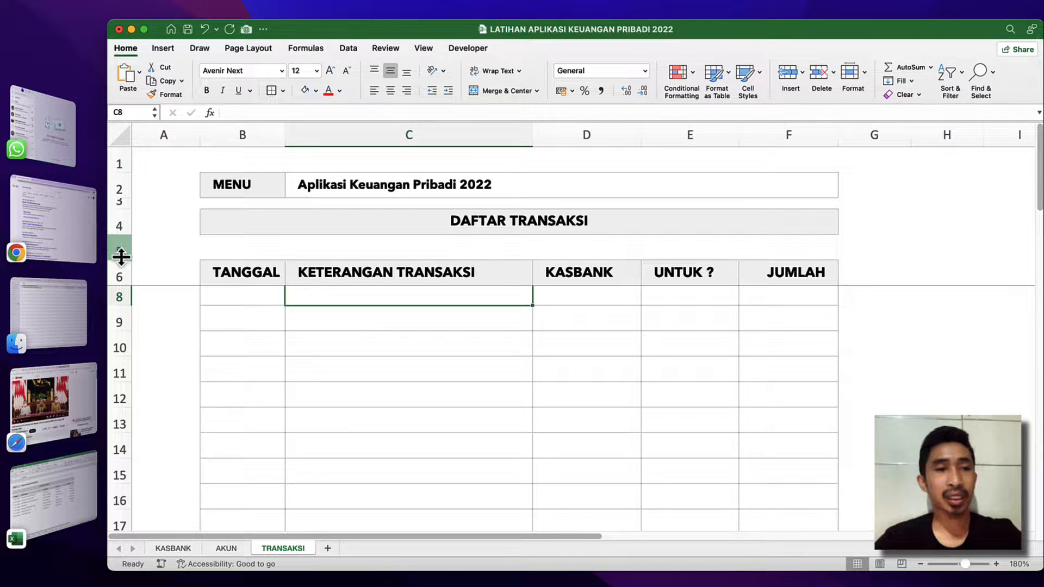
mouse_move(122, 259)
mouse_down()
mouse_move(122, 239)
mouse_move(122, 249)
mouse_up()
click(448, 344)
scroll(519, 341, up, 2)
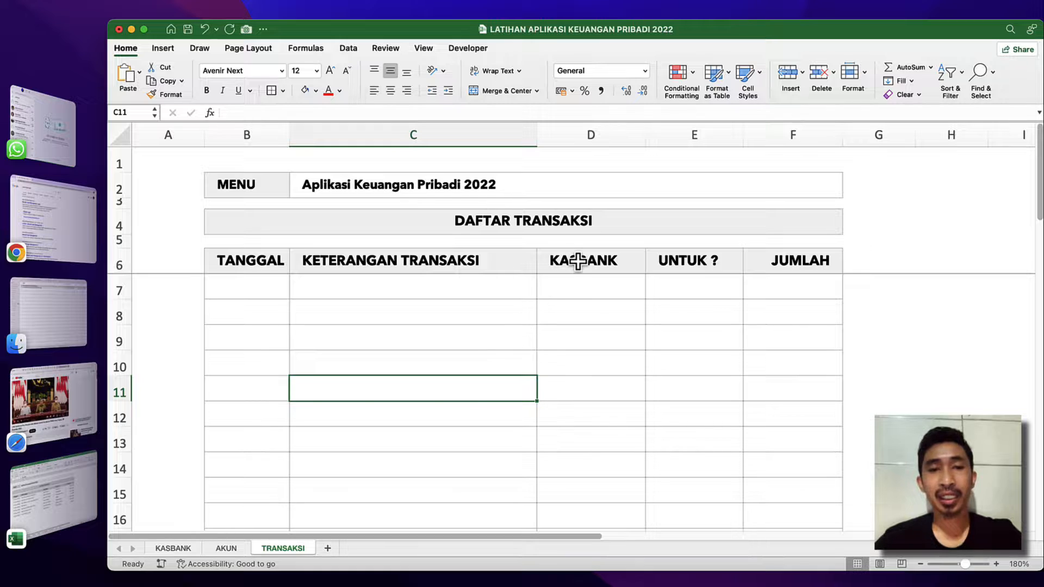
click(593, 298)
click(674, 291)
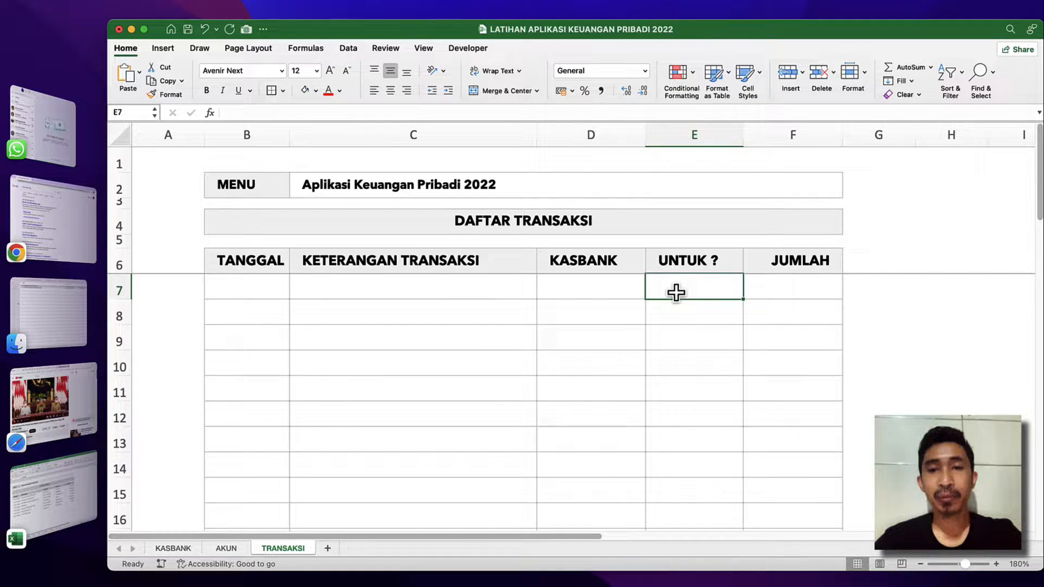
click(621, 294)
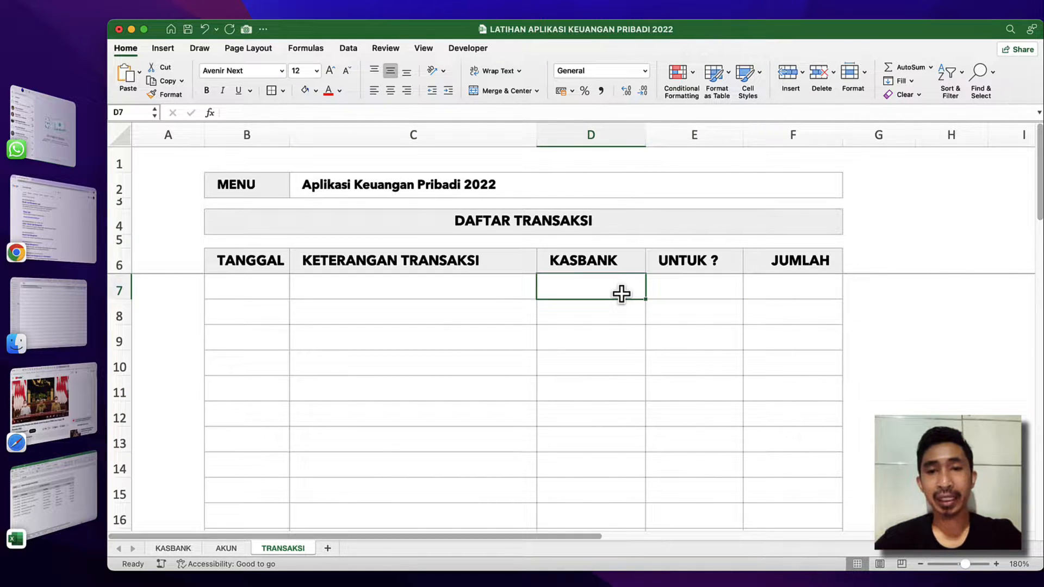
drag(621, 295, 627, 422)
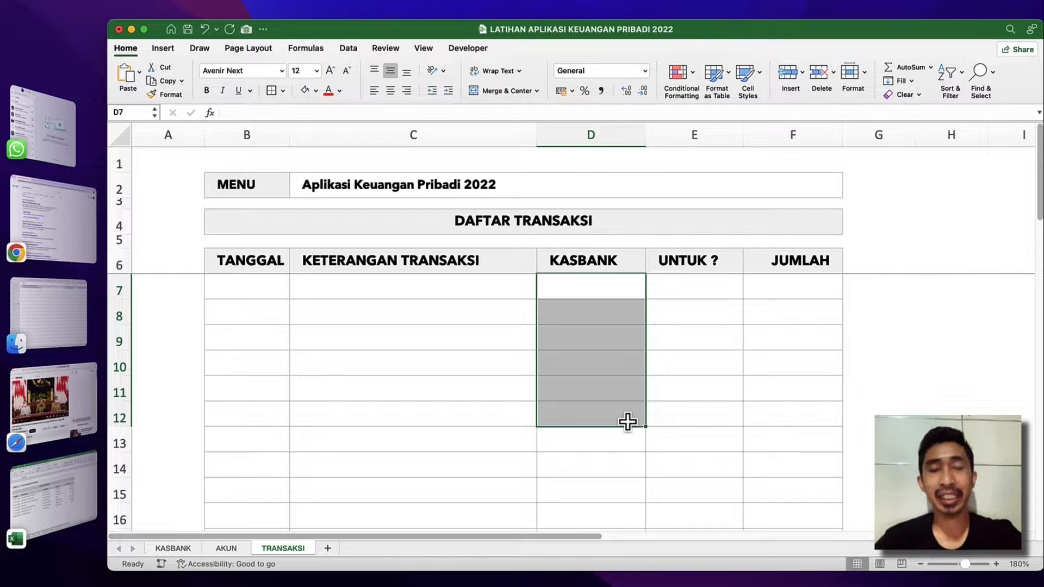
click(605, 283)
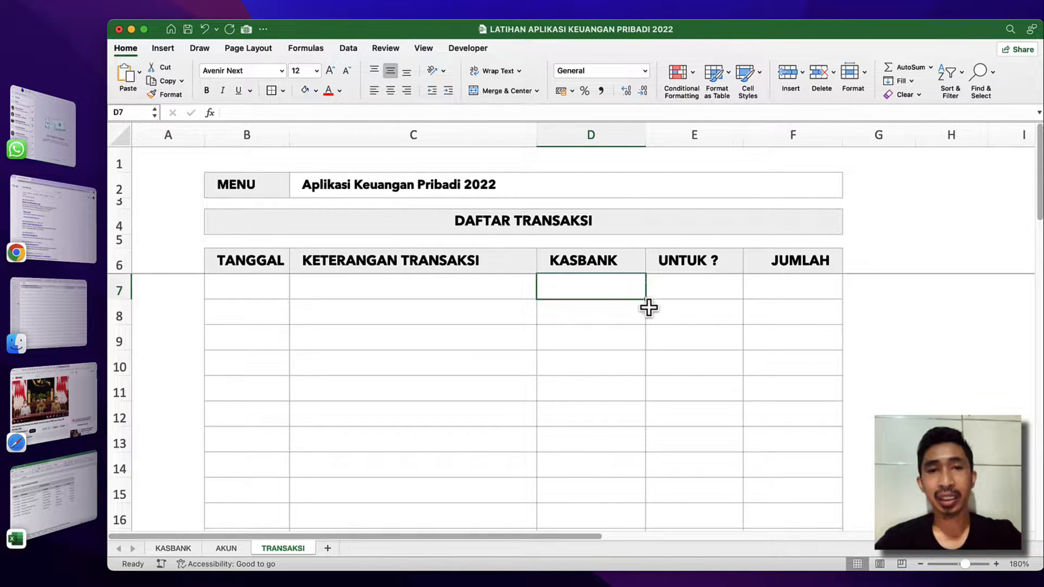
click(627, 312)
click(625, 284)
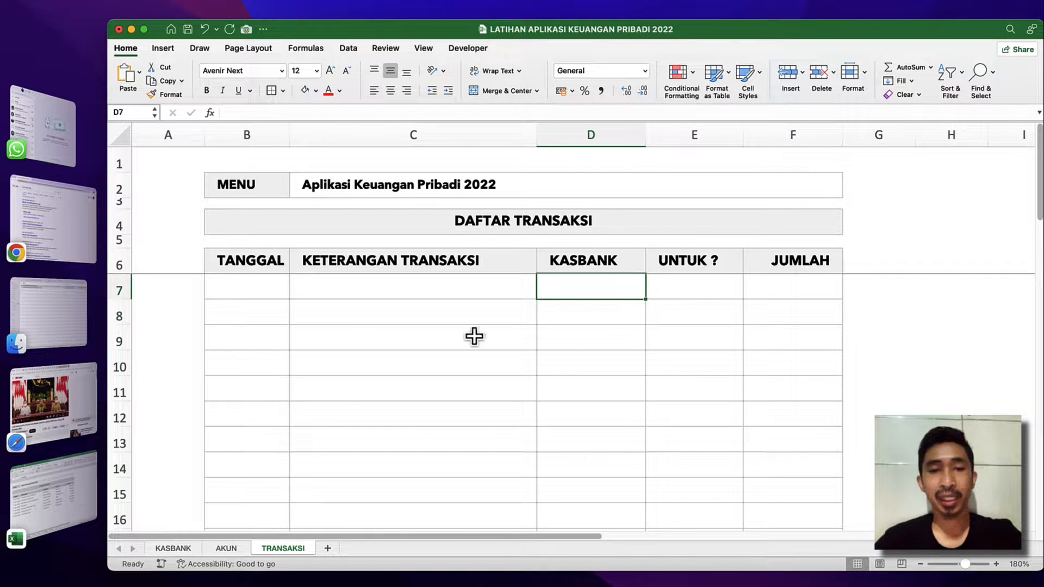
Go to the KASBANK sheet and examine the Keterangan column from its heading down to row 13.
click(175, 549)
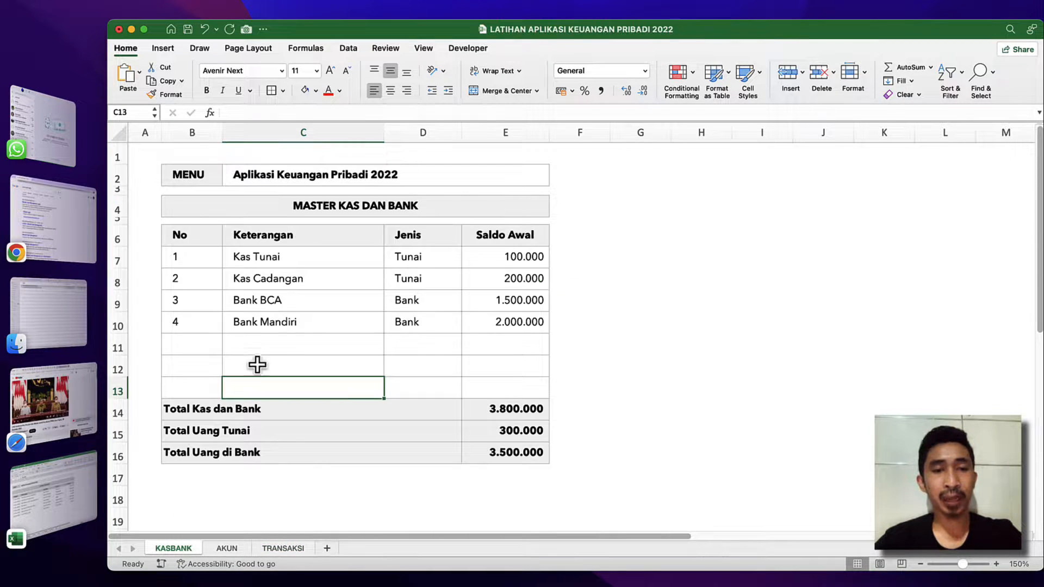
click(286, 340)
click(276, 239)
click(277, 249)
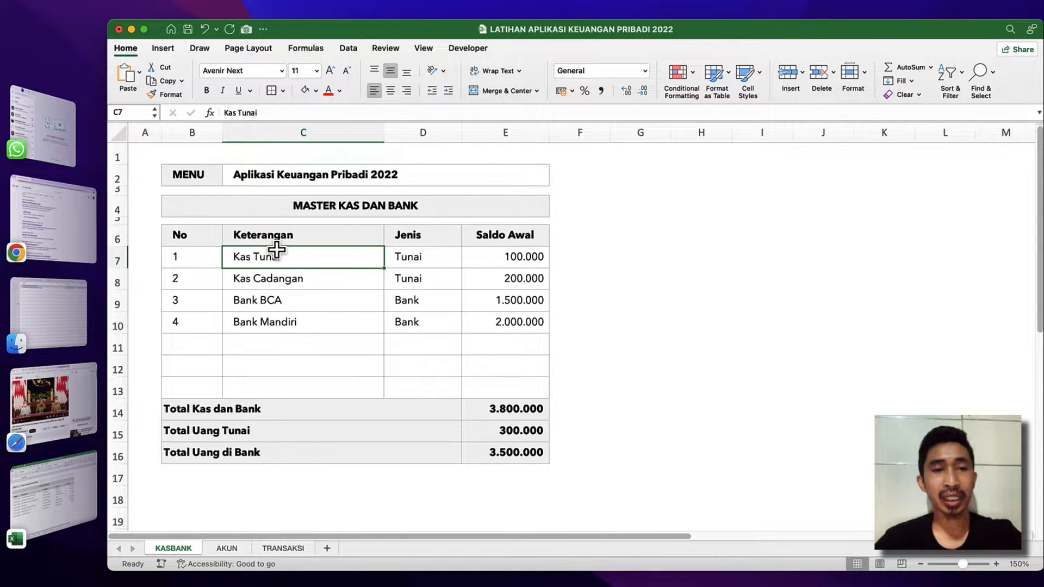
click(279, 239)
click(282, 251)
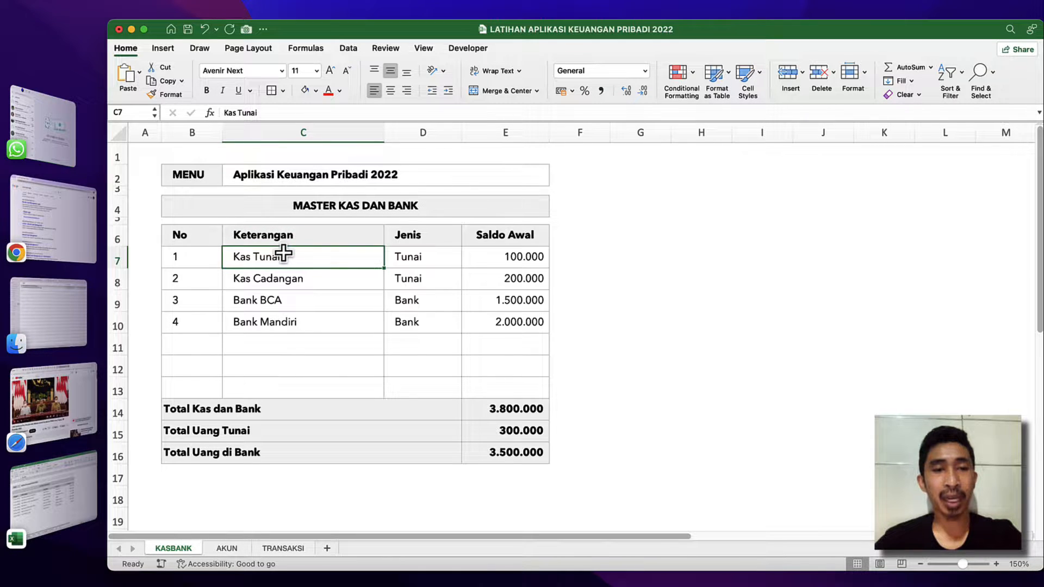
click(290, 234)
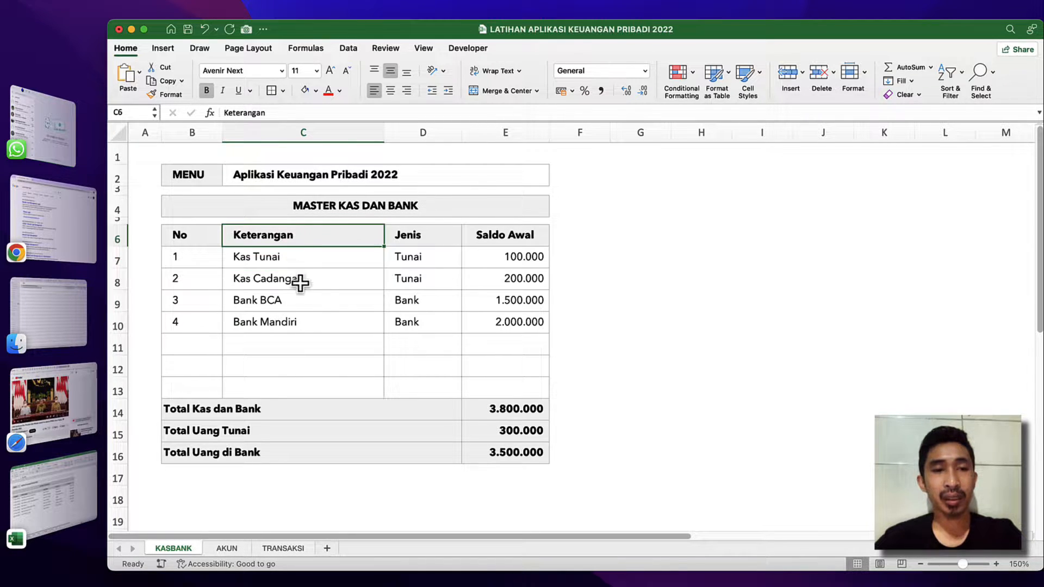
click(330, 259)
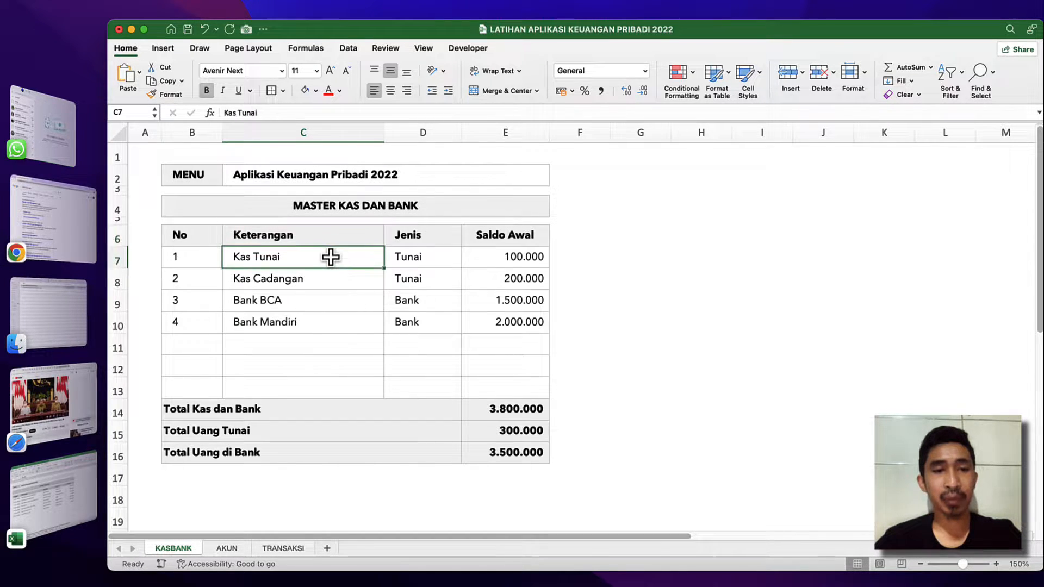
shift+click(304, 385)
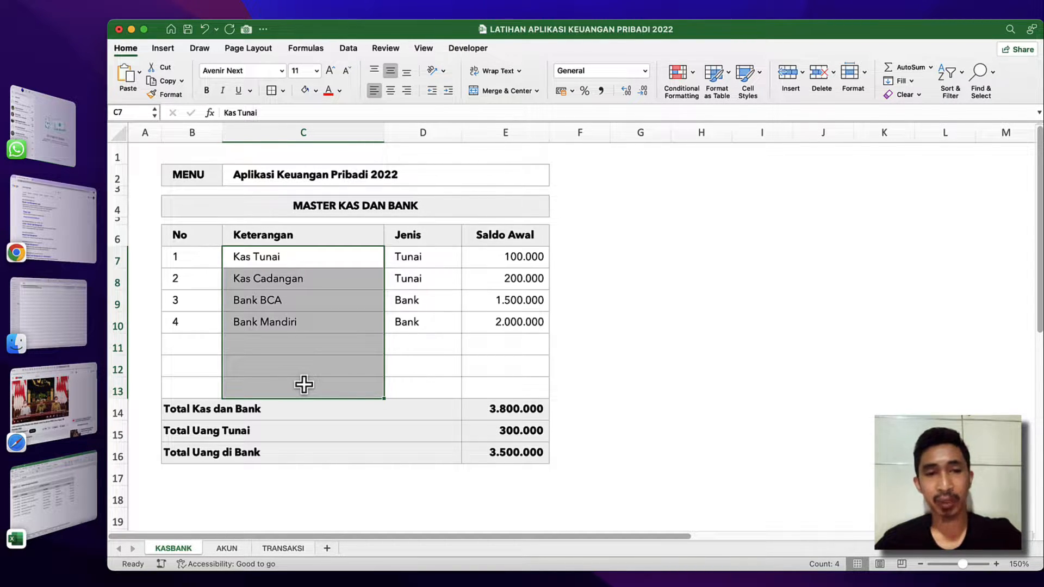
Define the name kb_ket for the Keterangan cells C7:C13 of the cash and bank table.
click(322, 259)
shift+click(303, 388)
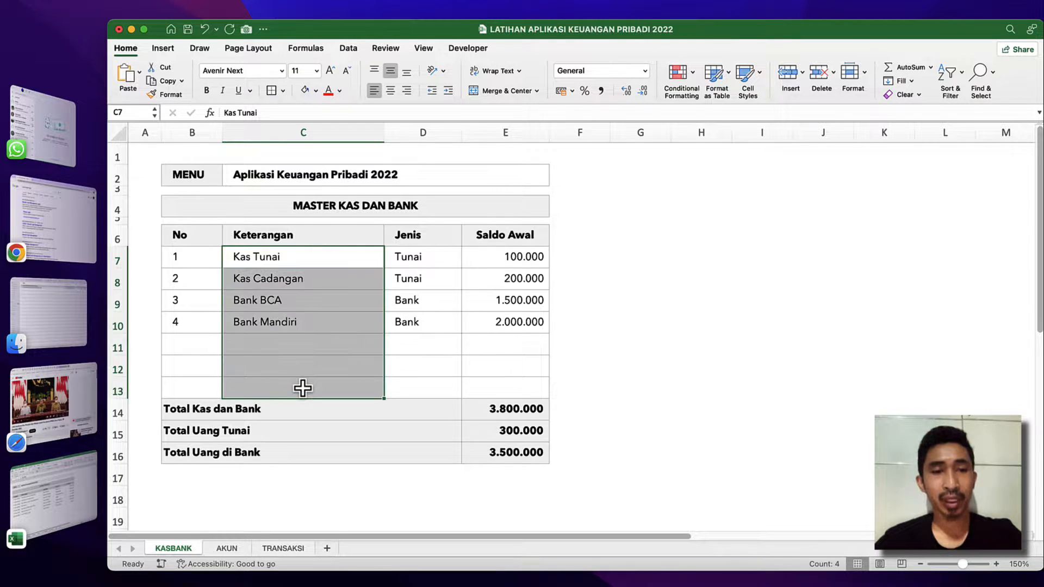
click(136, 112)
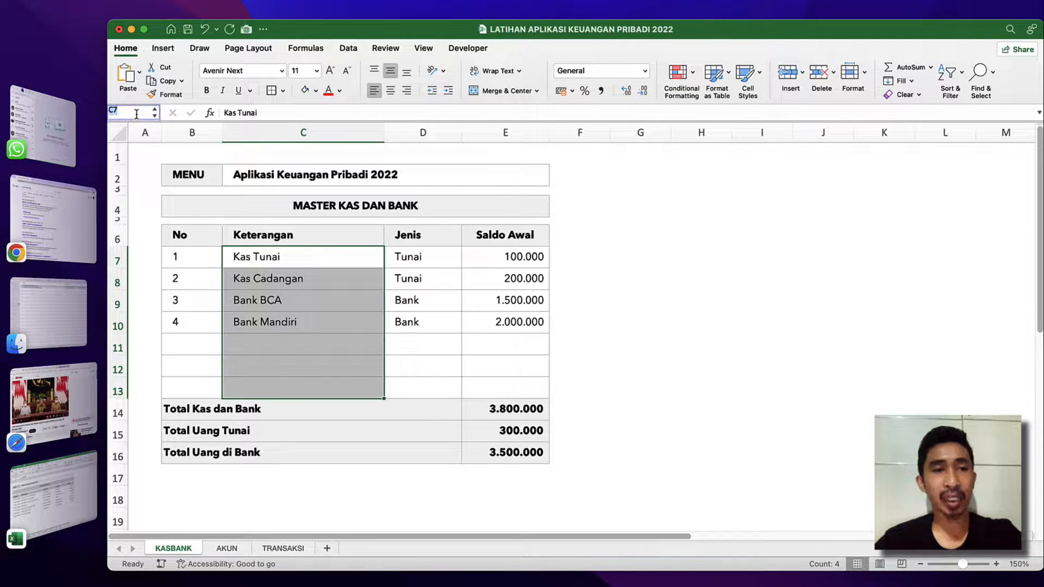
text(KB)
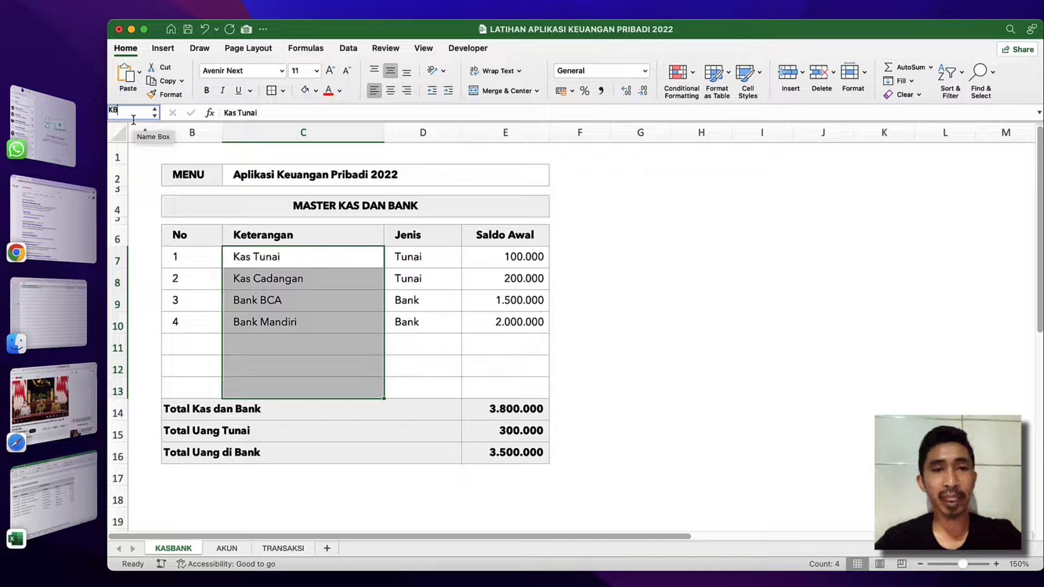
key(BackSpace)
key(BackSpace)
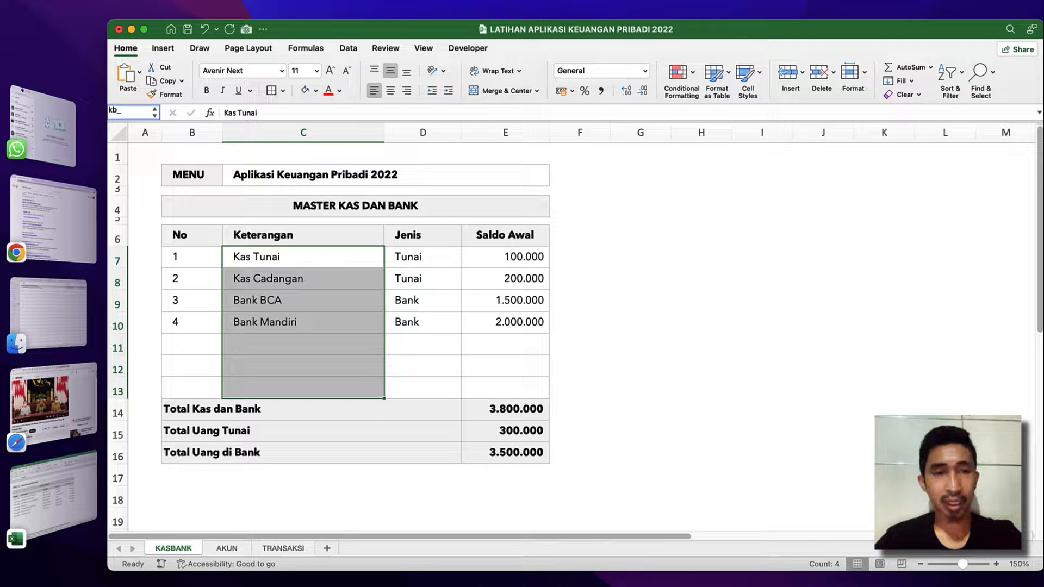
text(et)
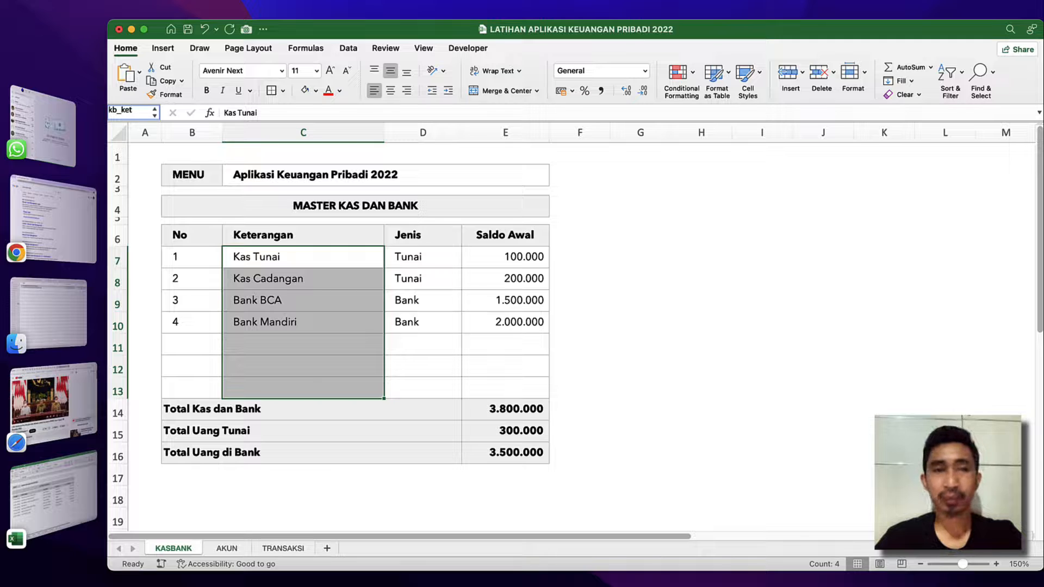
key(Return)
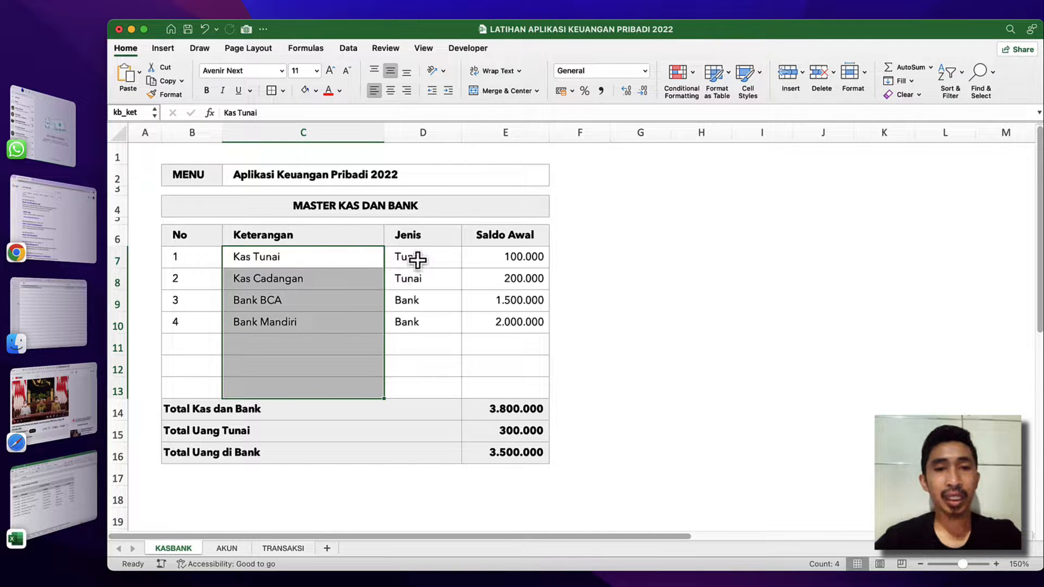
Define the name kb_jenis for the Jenis cells D7:D13.
drag(418, 260, 416, 388)
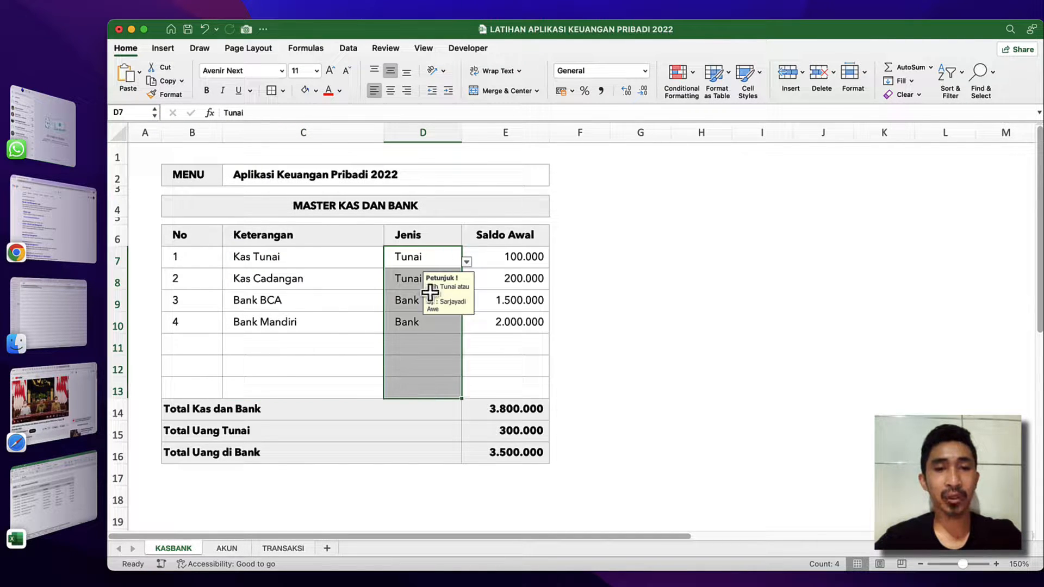
click(133, 114)
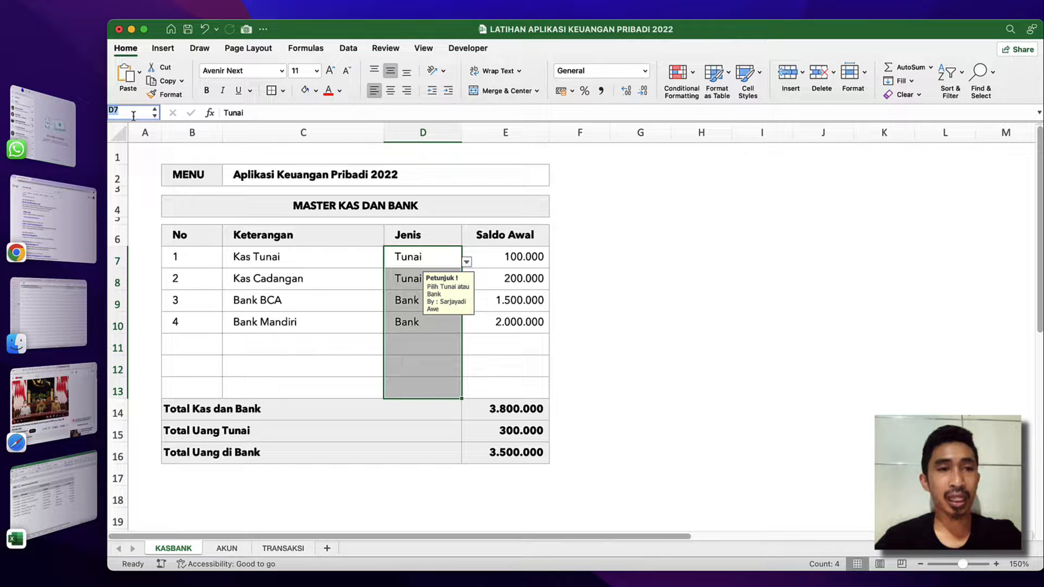
text(kb_ket)
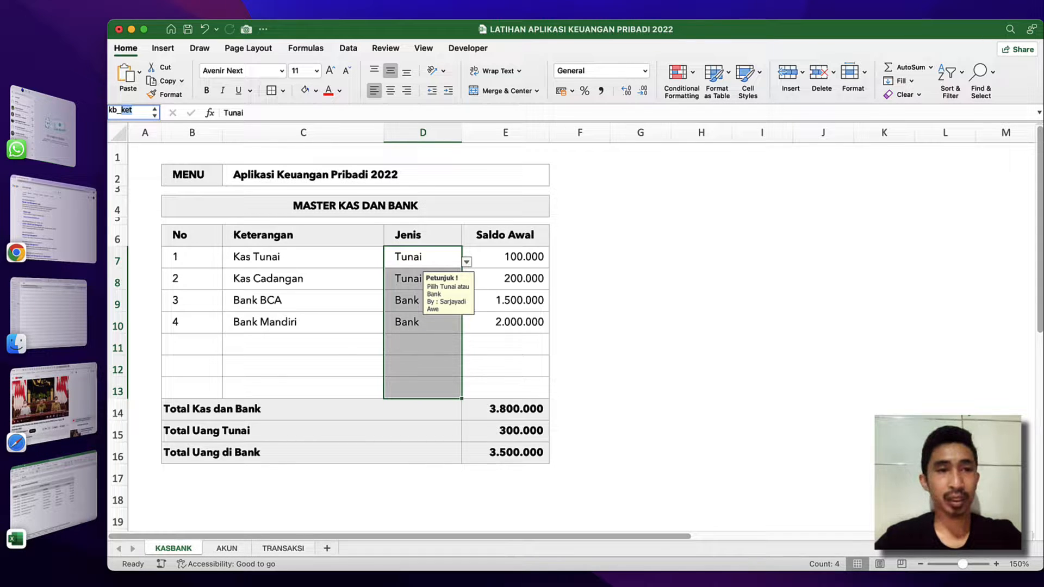
text(jenis)
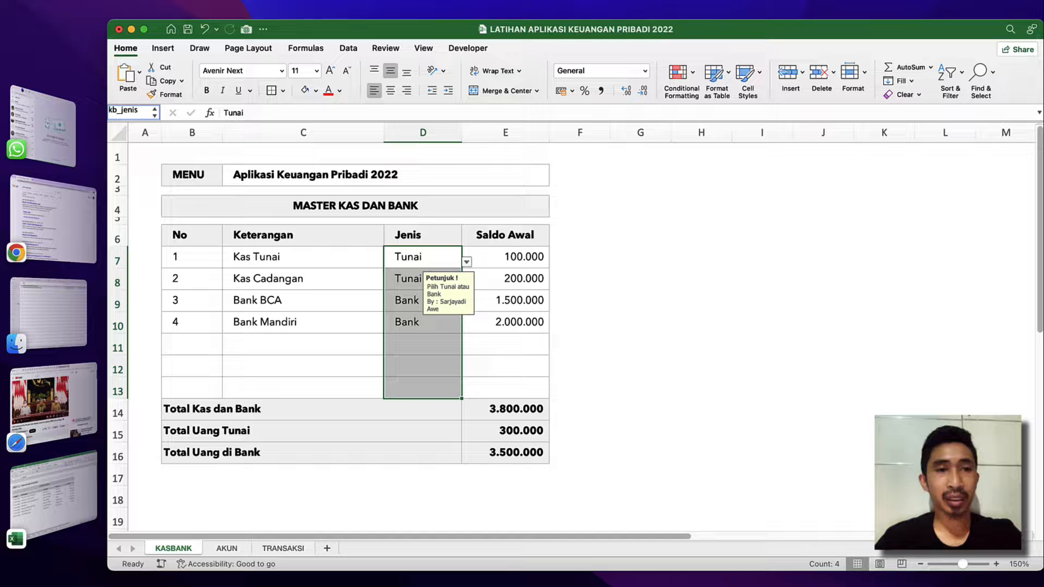
key(Return)
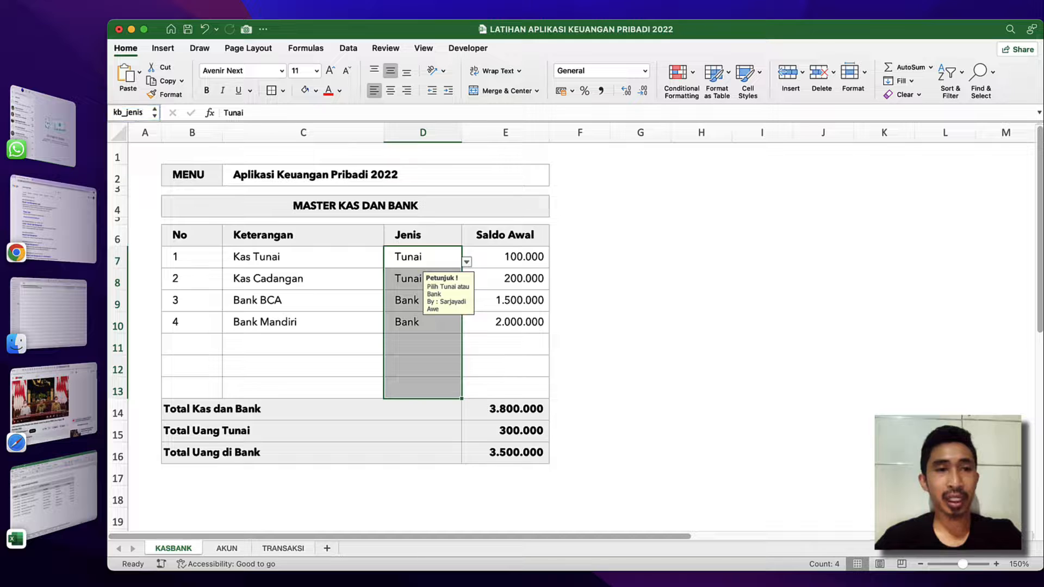
Define the name kb_saldo for the Saldo Awal cells E7:E13, leaving out the total rows.
click(511, 276)
click(511, 255)
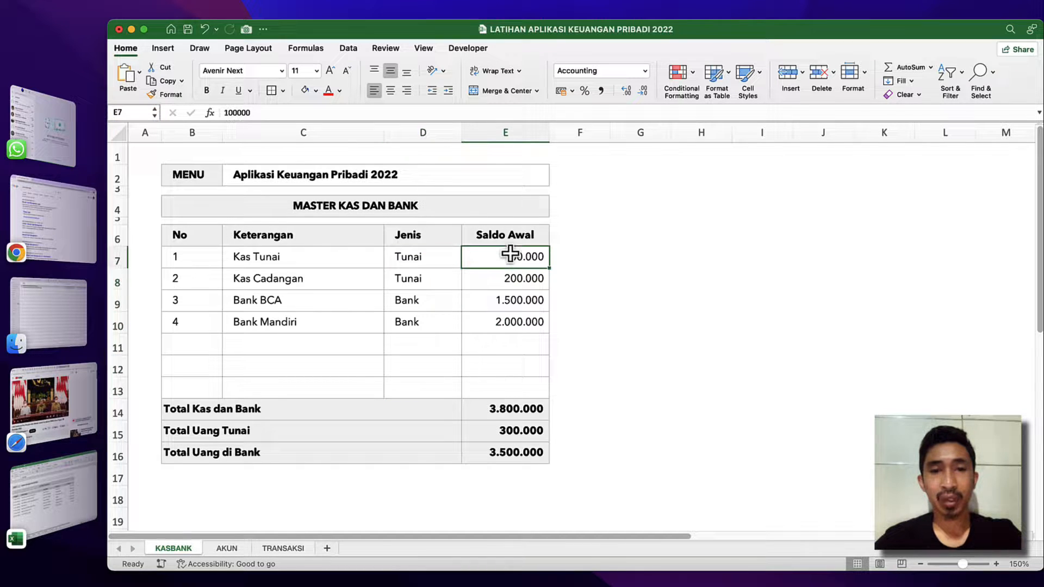
shift+click(486, 395)
click(132, 113)
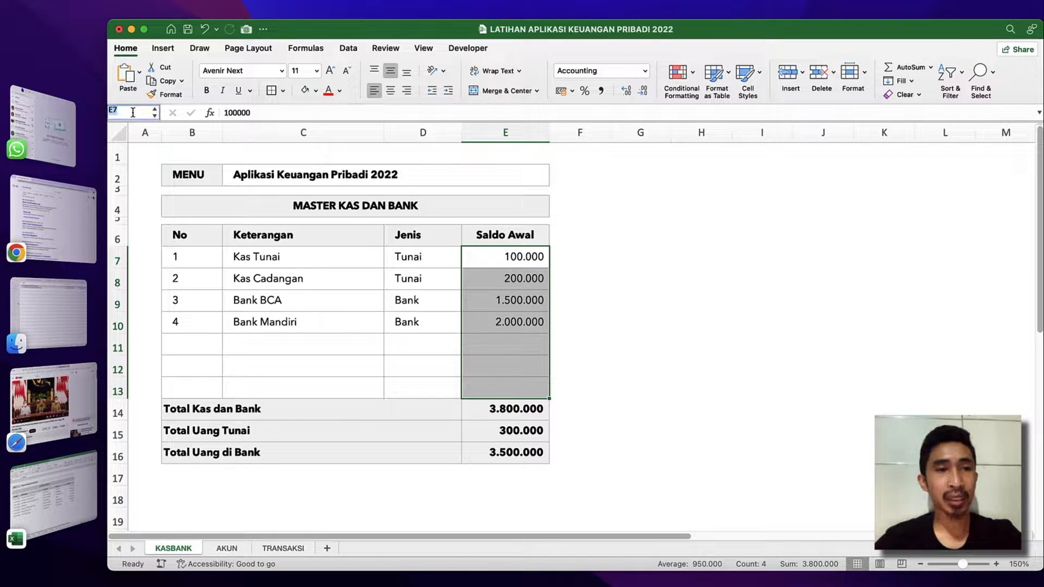
text(kb_jenis)
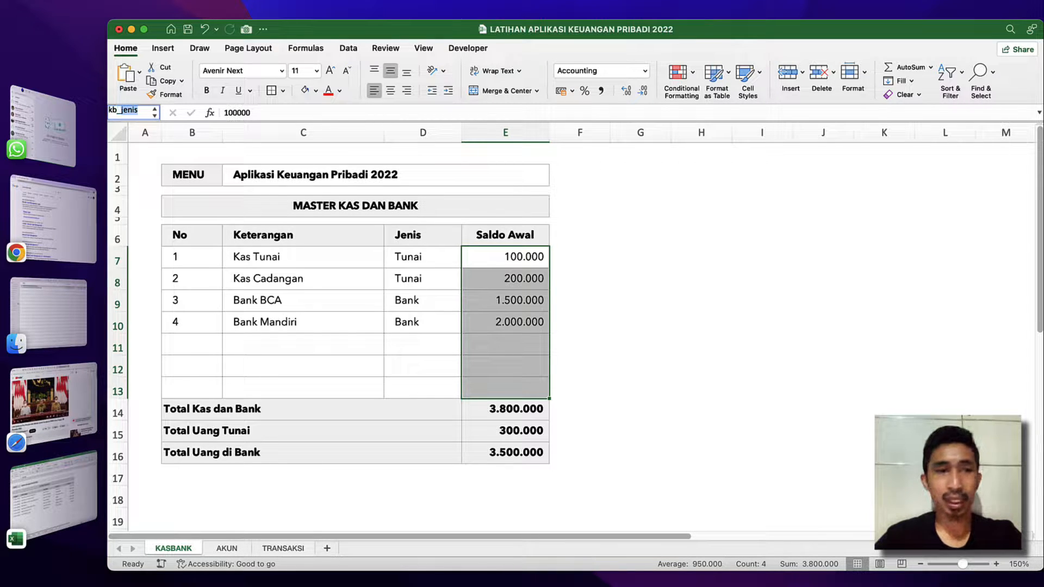
text(saldo)
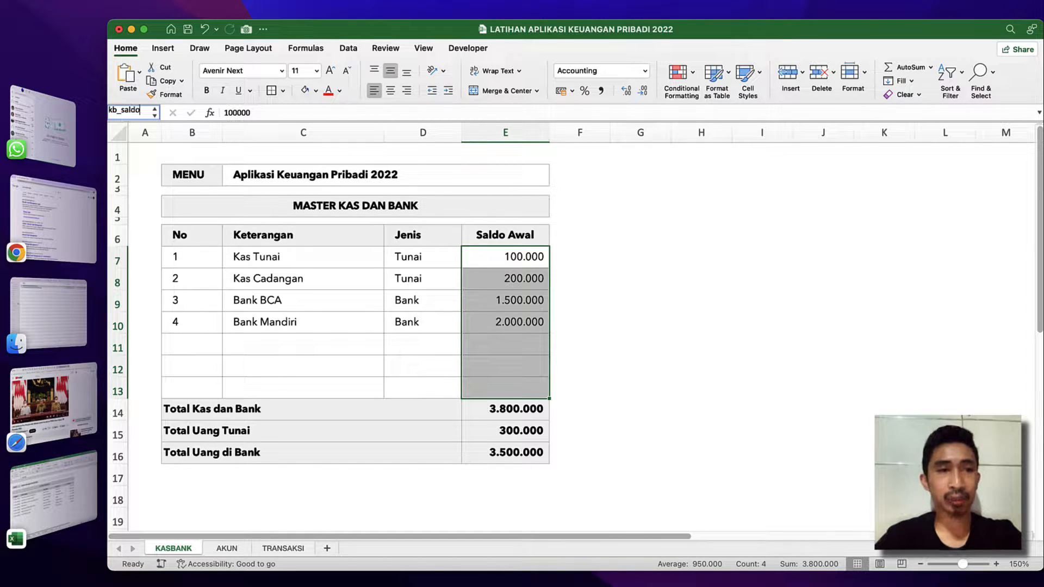
key(Return)
Define the name kb_no for the No cells B7:B13 and check the workbook's list of defined names.
click(201, 256)
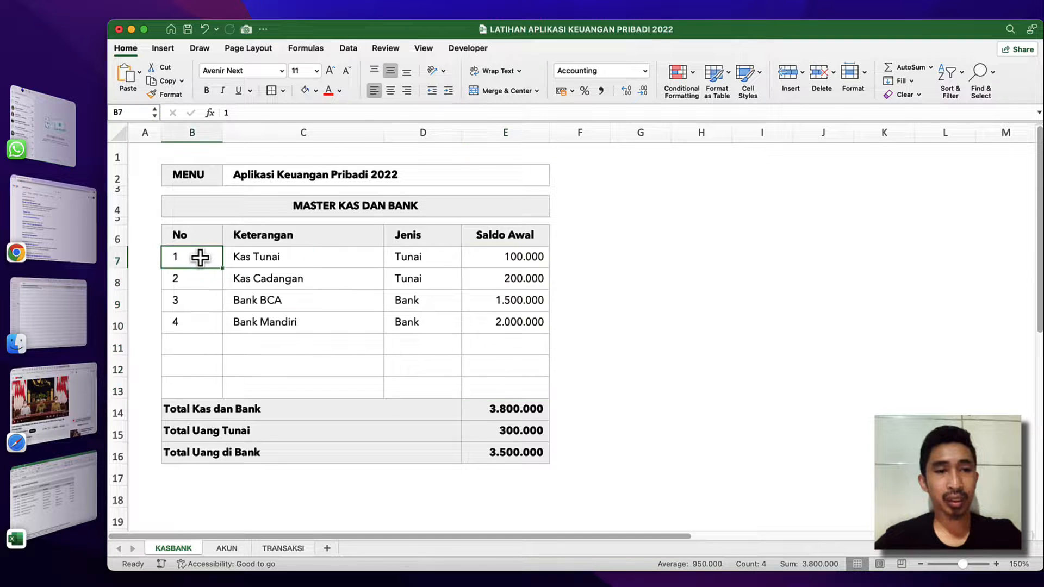
shift+click(200, 388)
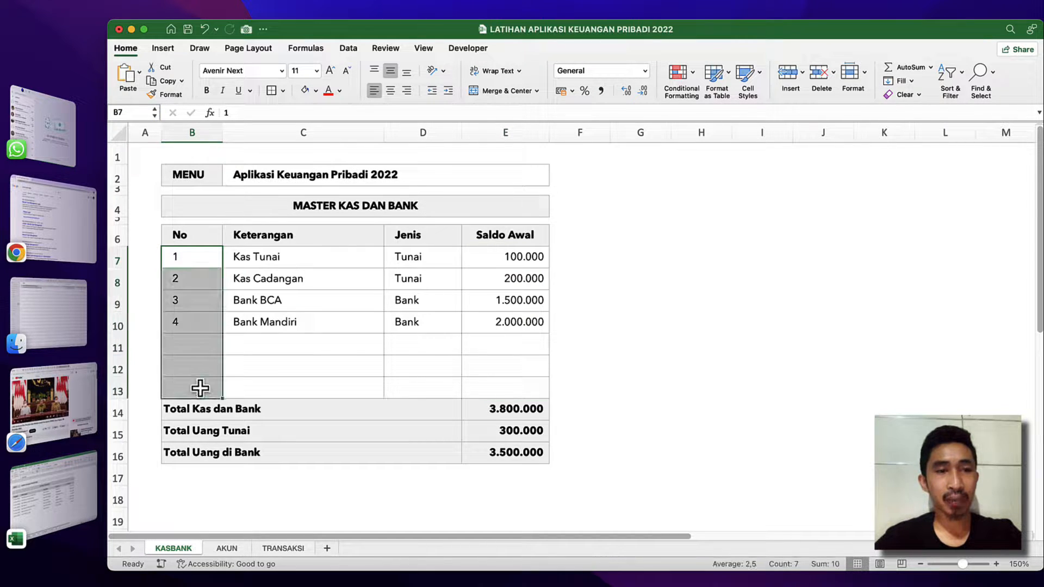
click(136, 114)
text(kb_)
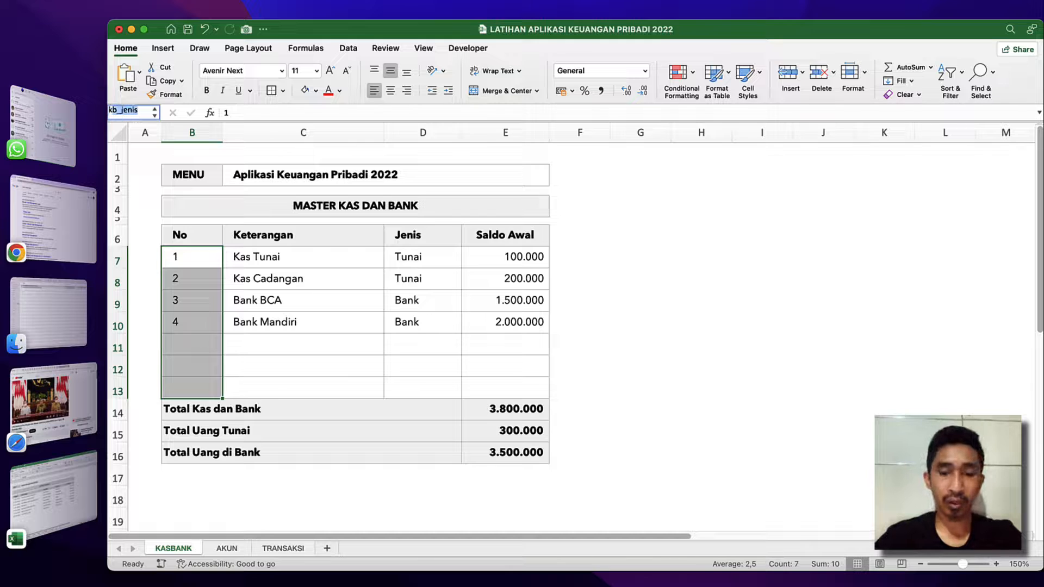
text(no)
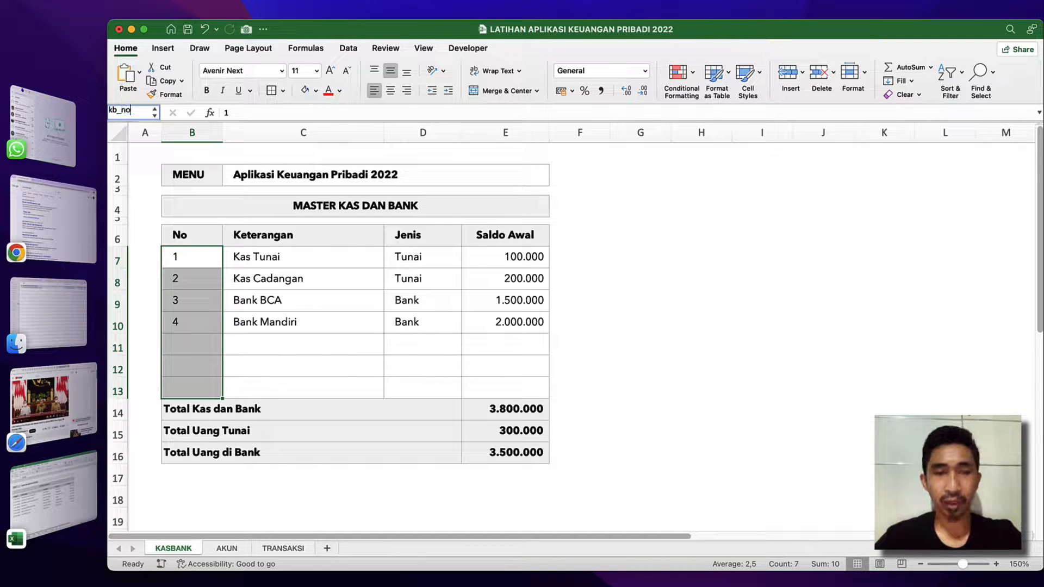
key(Return)
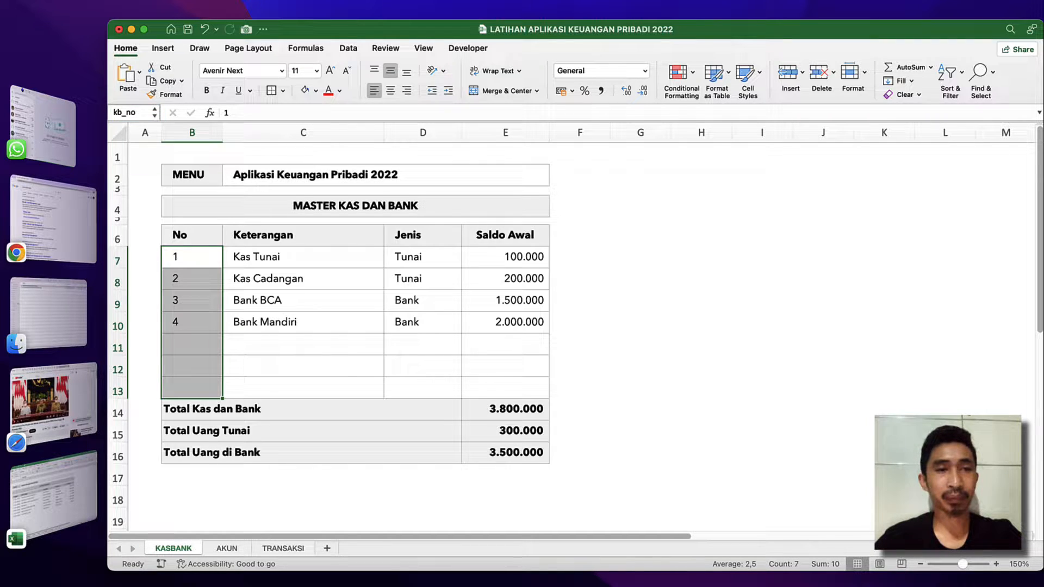
click(168, 178)
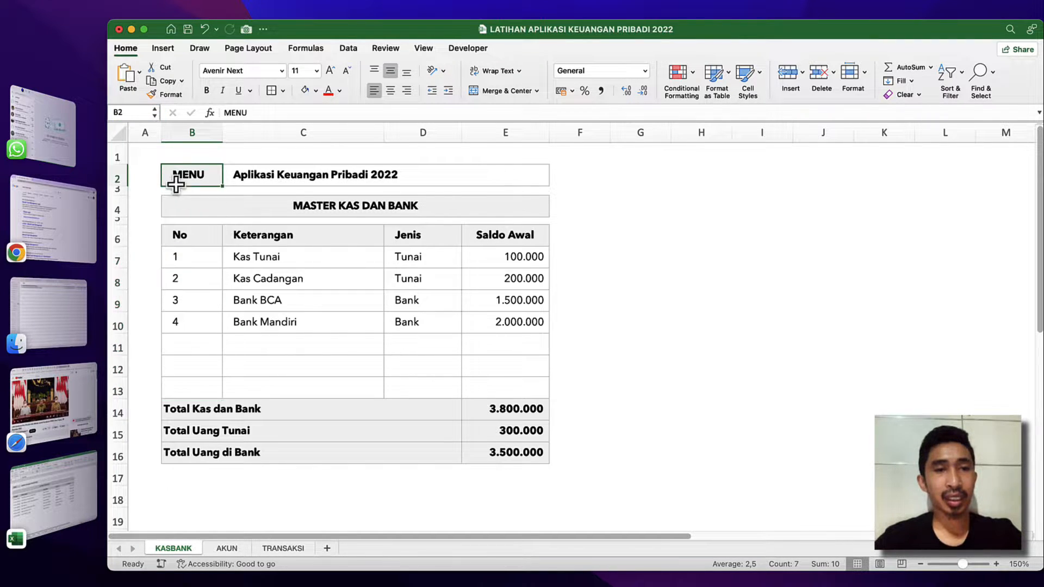
click(155, 114)
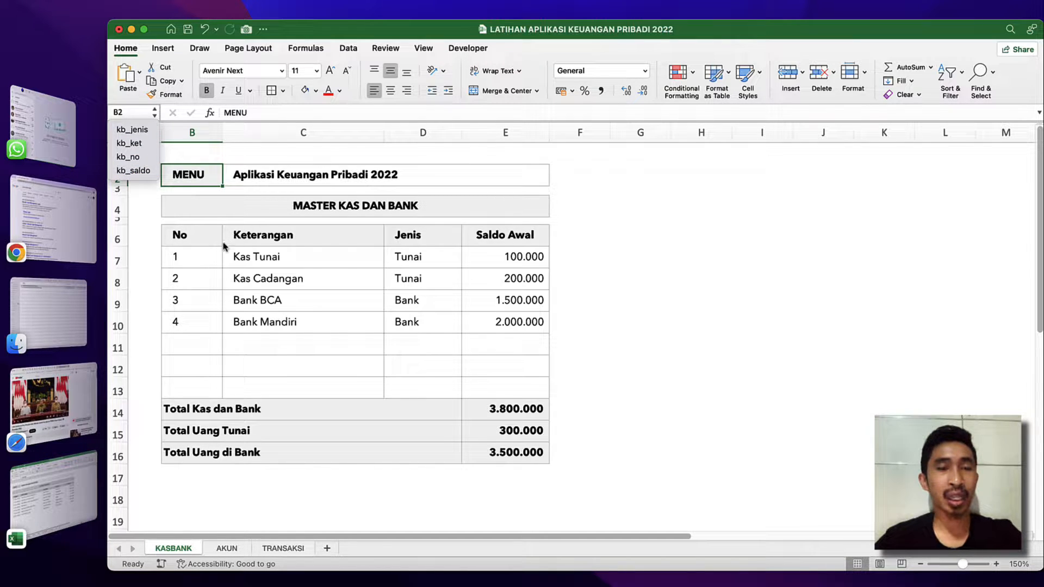
Review the entry cells B7:E13 of the cash and bank table, including the empty rows in the Keterangan column.
click(204, 256)
click(180, 256)
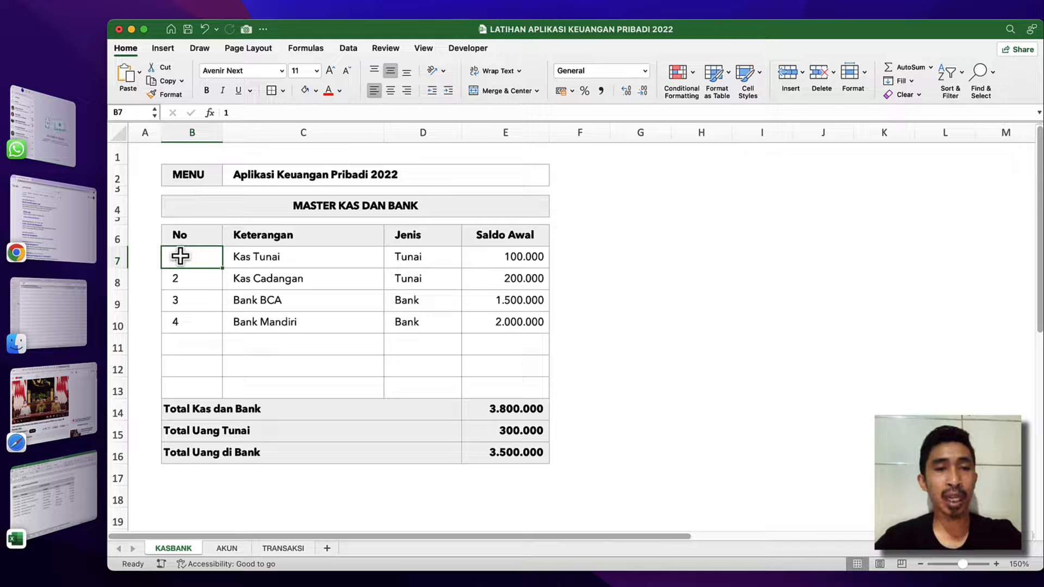
drag(180, 257, 491, 388)
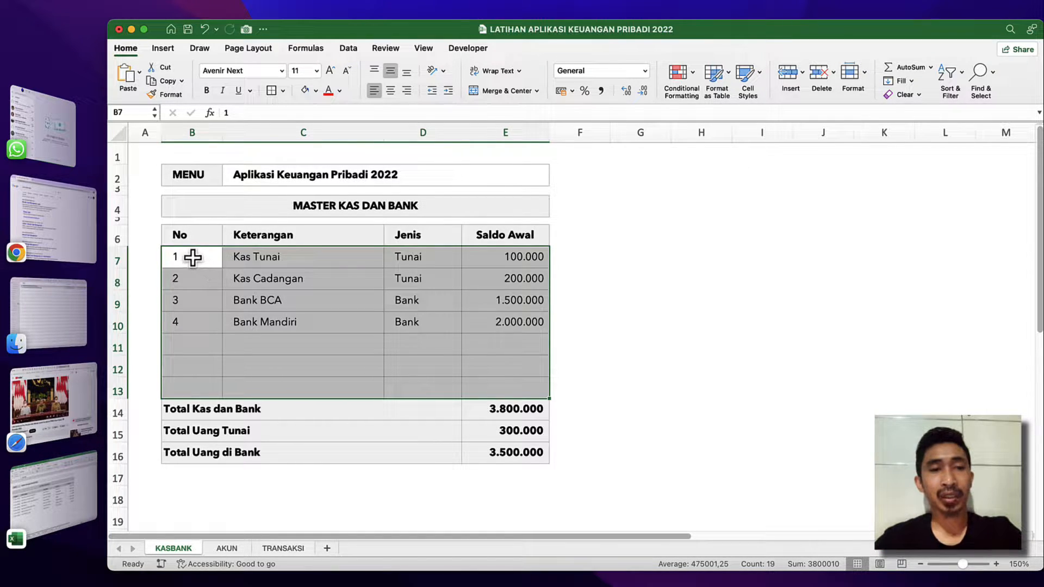
drag(193, 257, 512, 391)
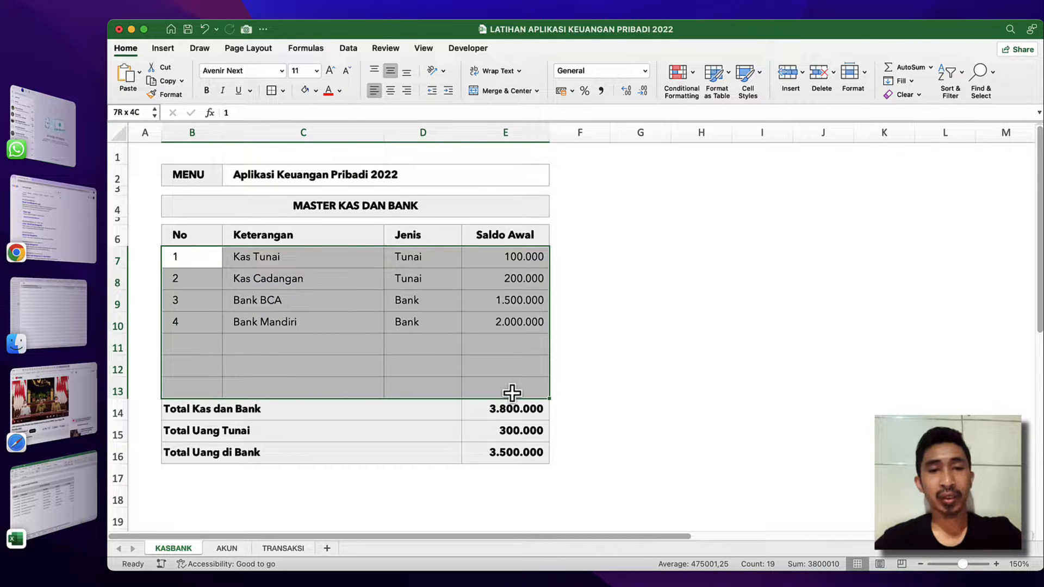
click(309, 257)
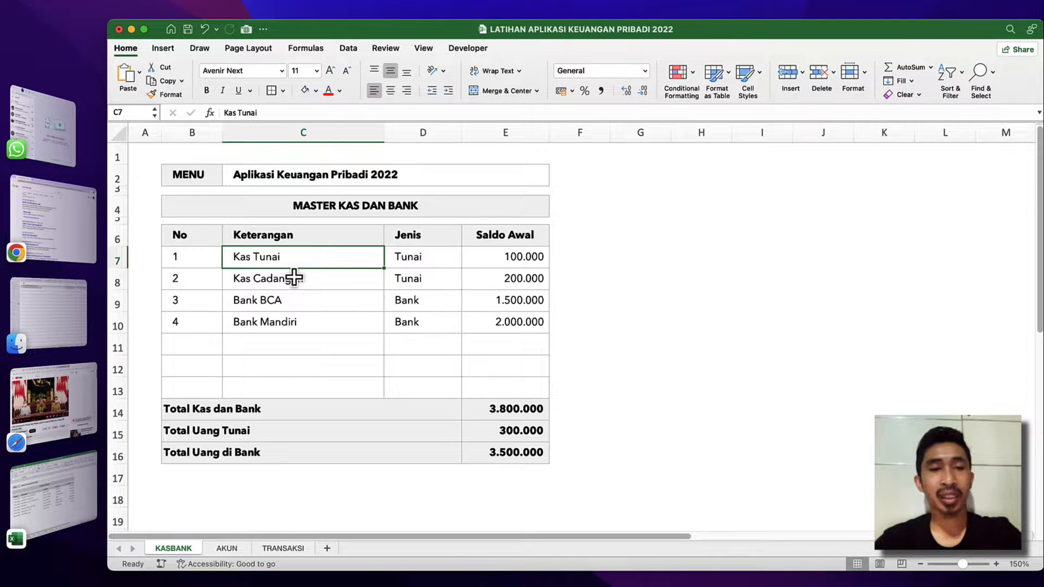
click(294, 277)
click(261, 242)
click(235, 260)
click(210, 260)
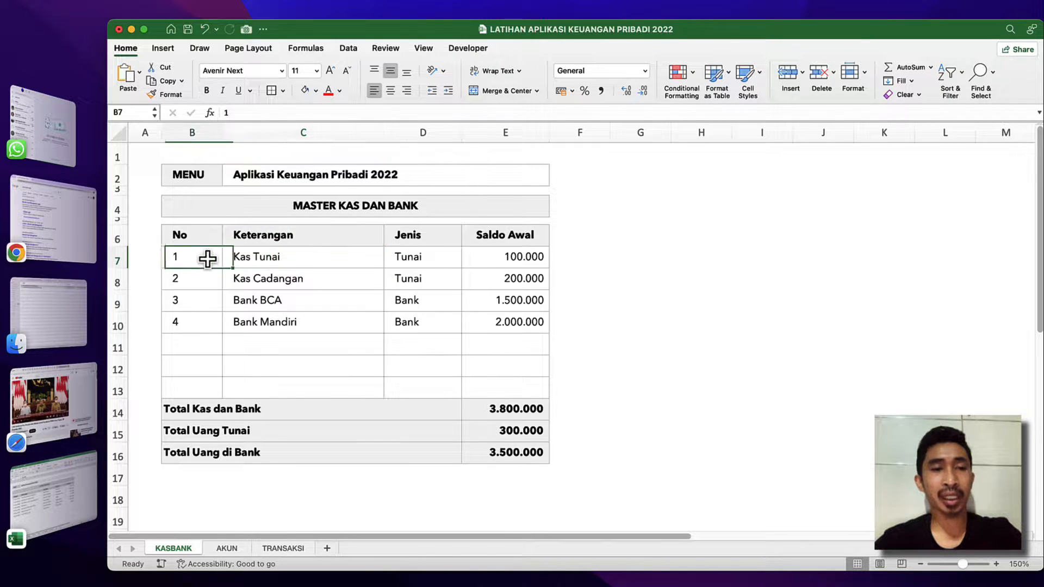
click(258, 259)
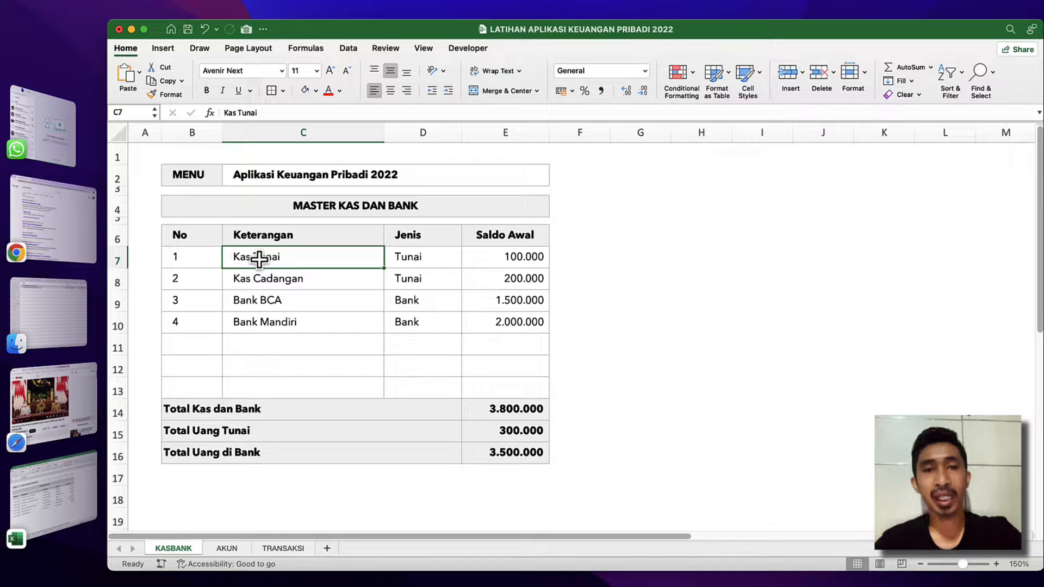
click(260, 307)
click(265, 351)
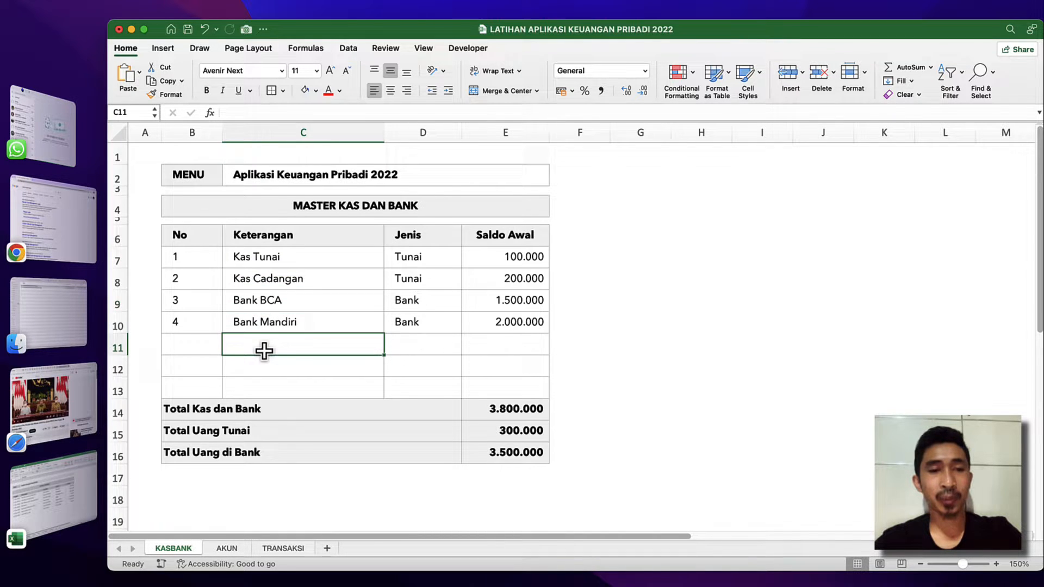
click(288, 385)
On the TRANSAKSI sheet, give KASBANK cell D7 a List data validation with source =kb_ket and check its dropdown choices.
click(280, 547)
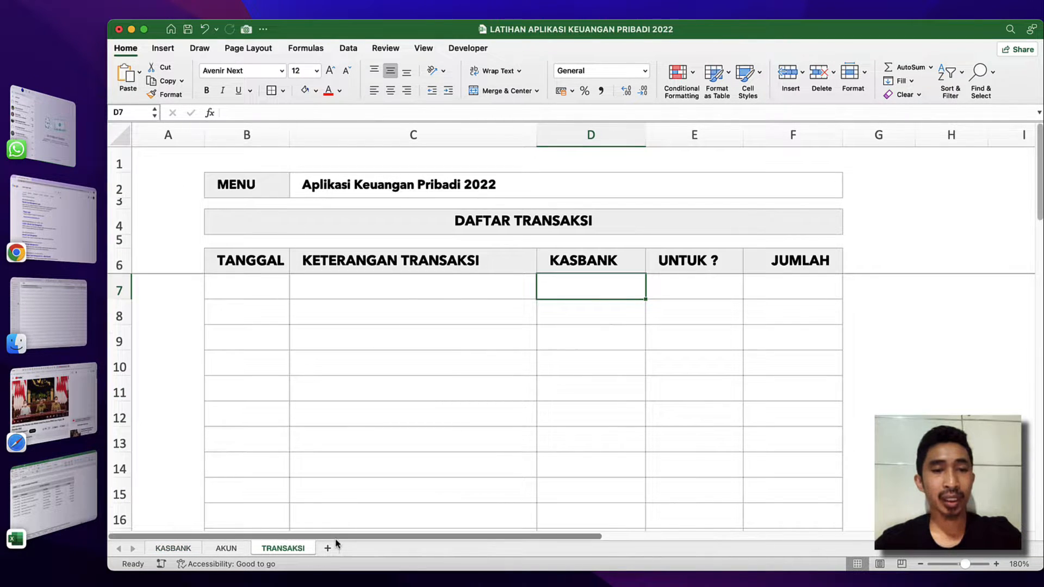
click(589, 341)
click(601, 295)
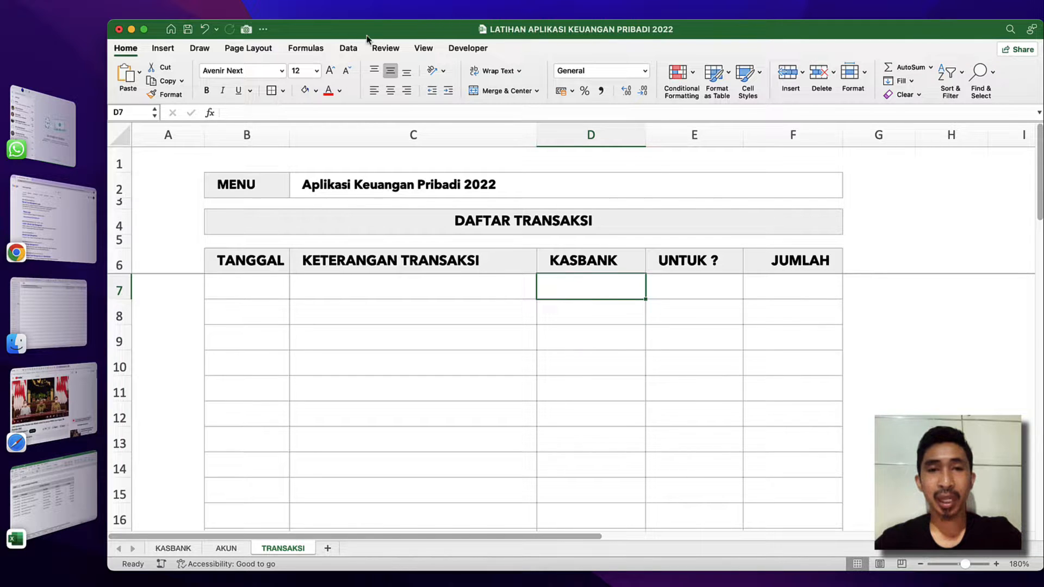
click(343, 51)
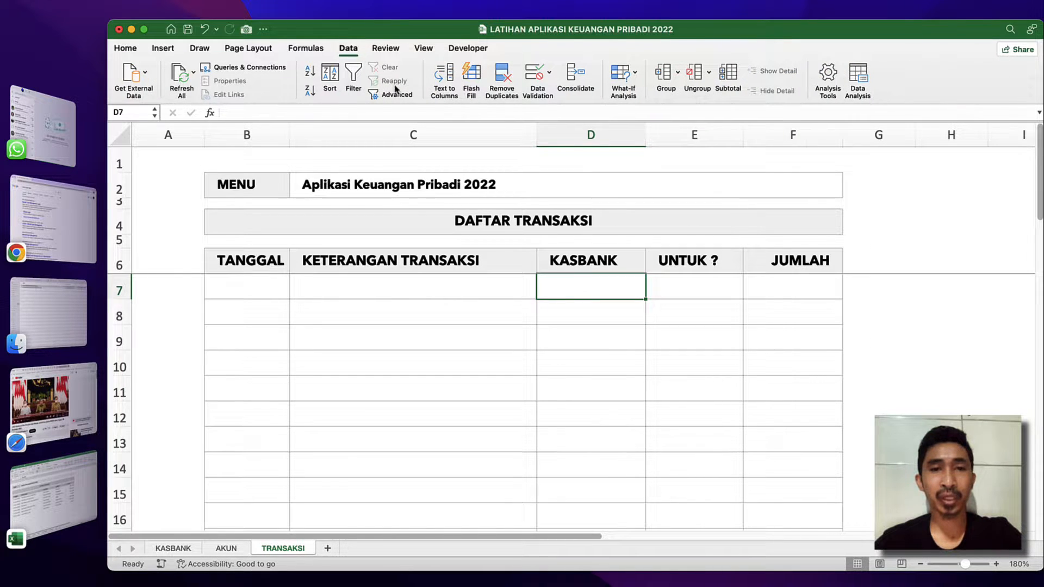
click(550, 76)
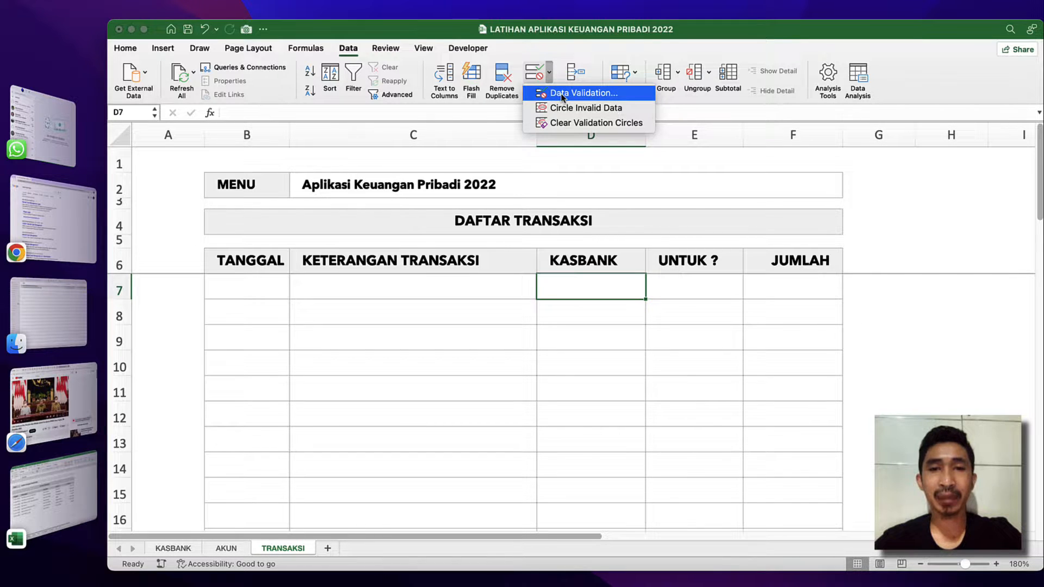
click(561, 95)
click(492, 250)
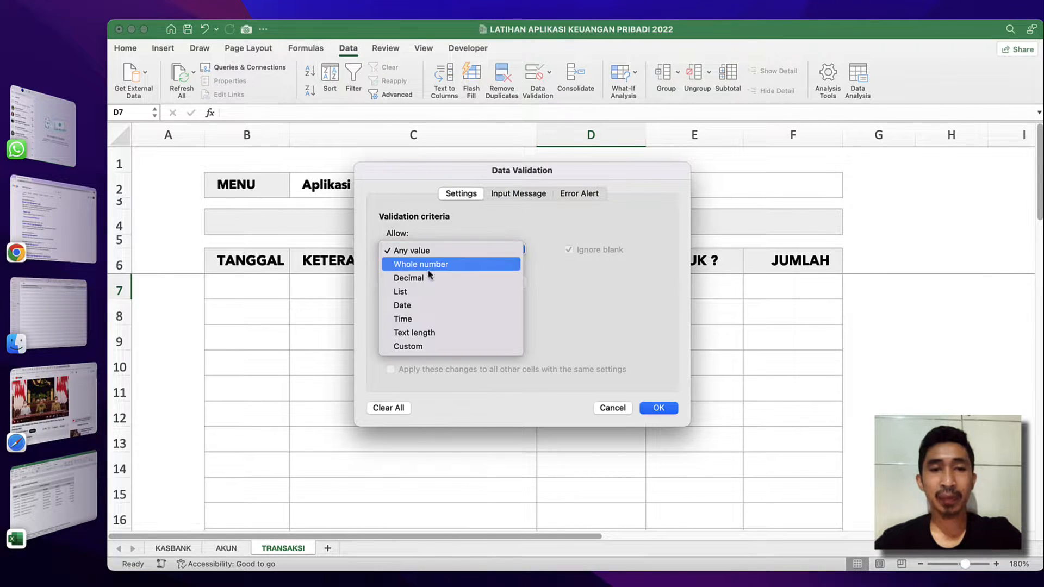
click(406, 296)
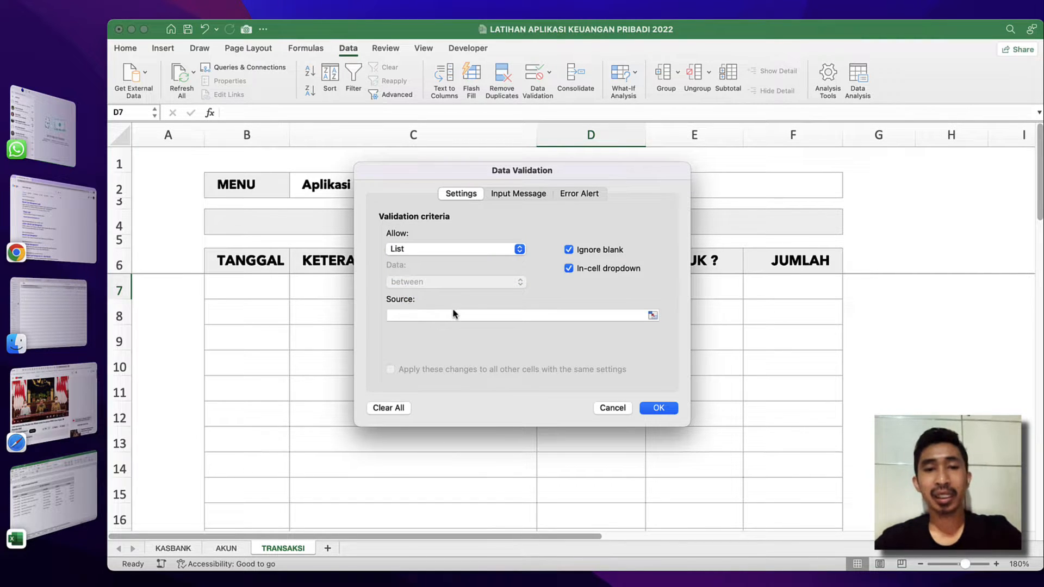
click(454, 318)
text(=)
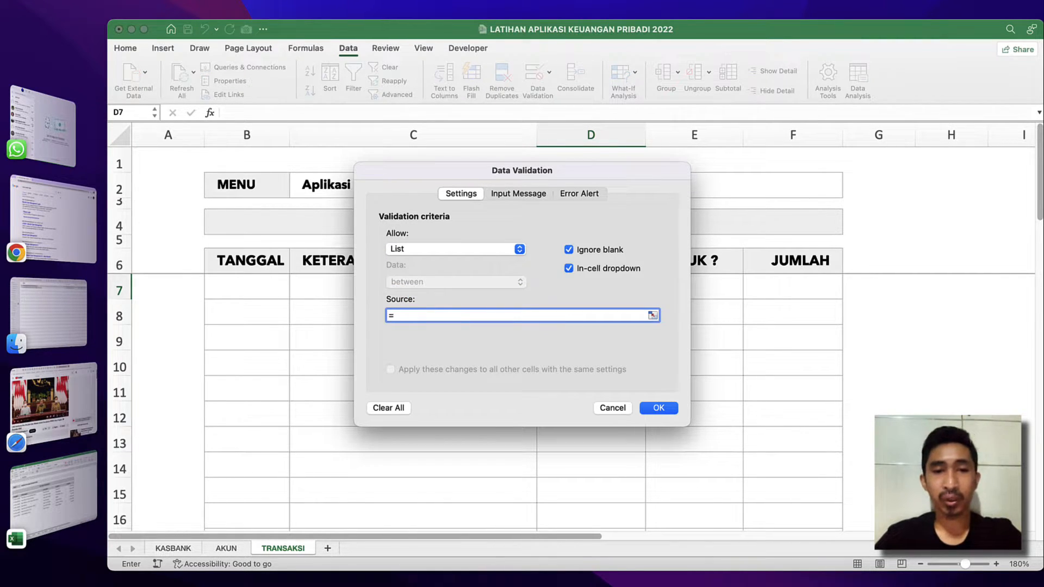
text(kb)
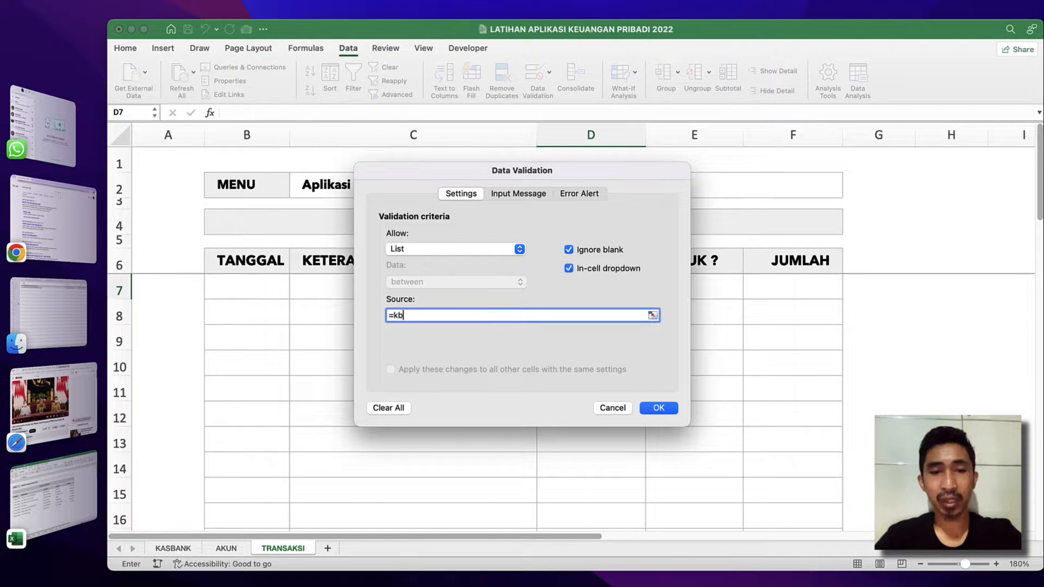
text(_ket)
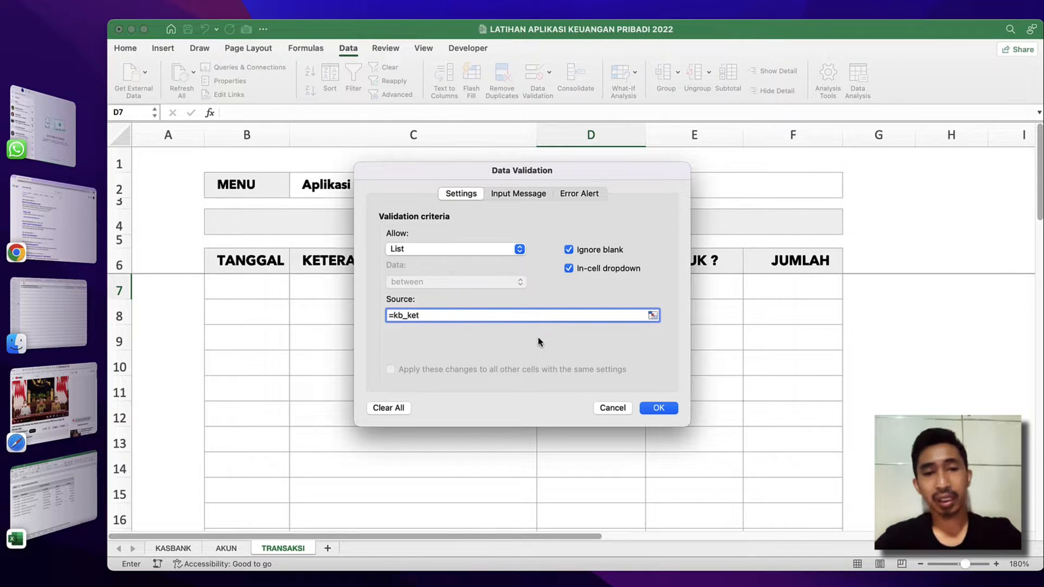
click(658, 409)
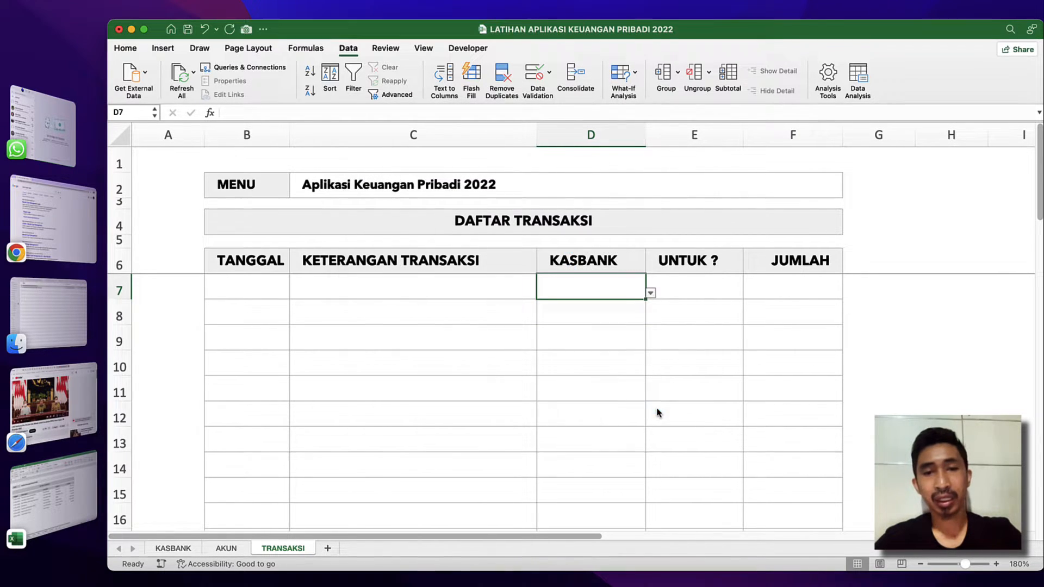
click(651, 293)
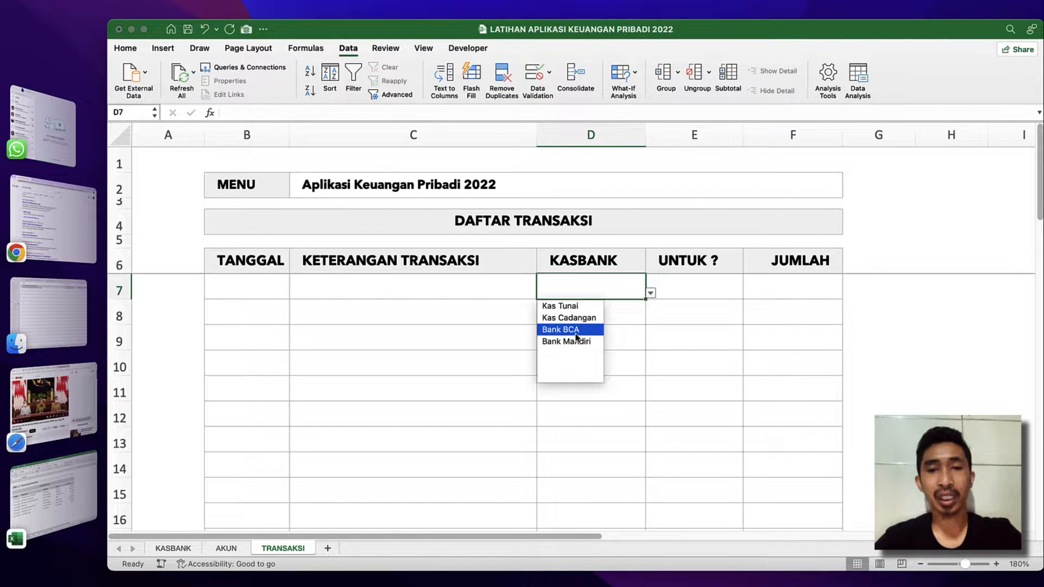
click(484, 319)
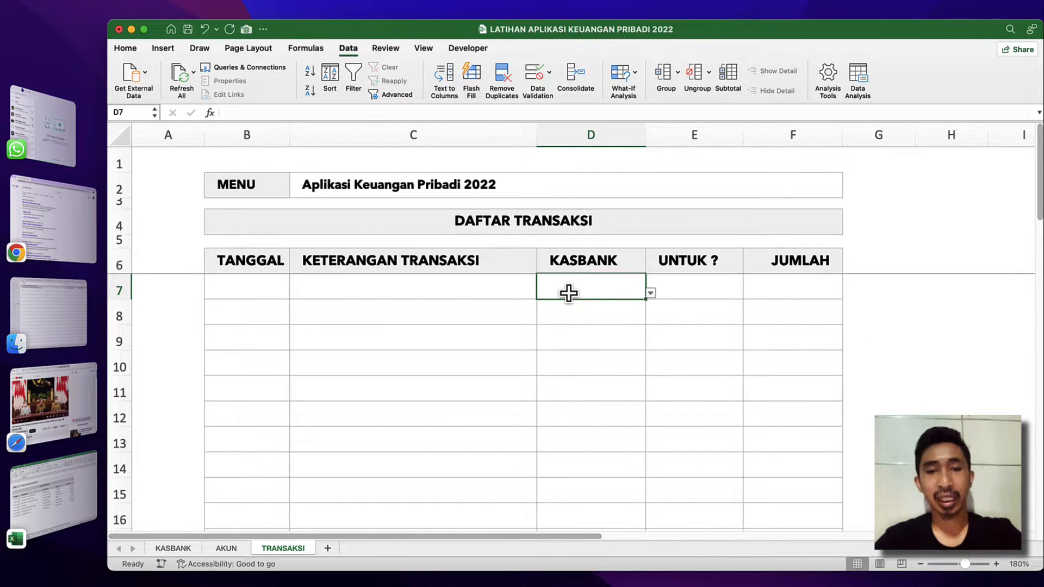
Copy the validated cell D7 into D8:D29 of the KASBANK column and check the dropdown in D8.
key(super+c)
click(592, 310)
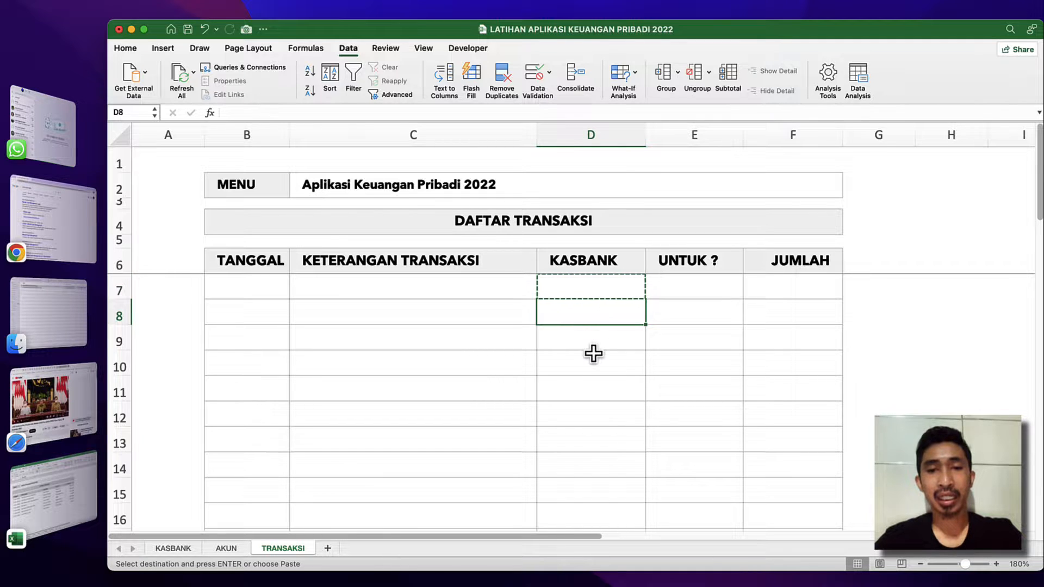
scroll(593, 354, down, 10)
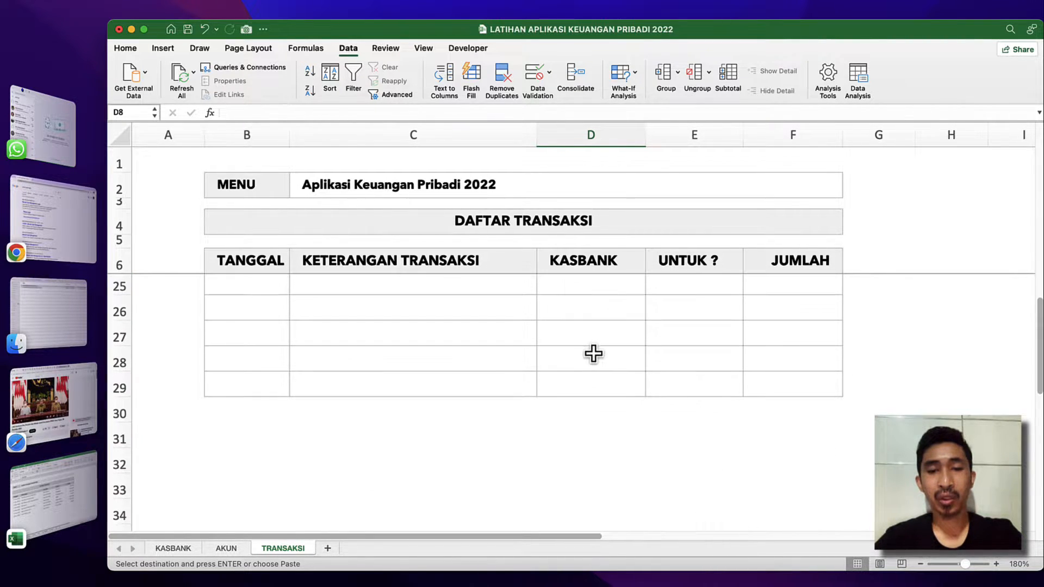
shift+click(592, 386)
scroll(591, 312, up, 8)
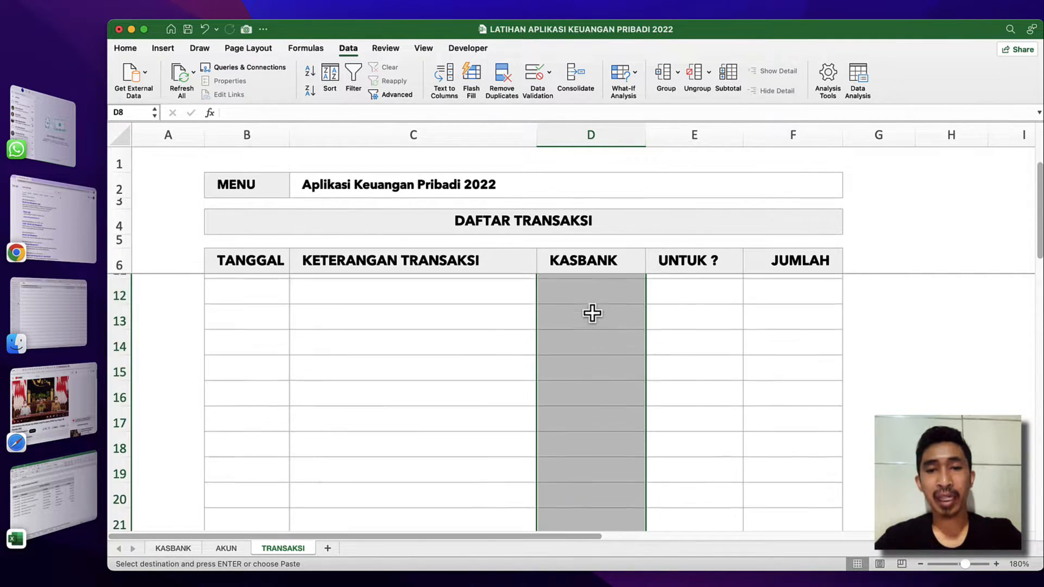
scroll(592, 313, up, 3)
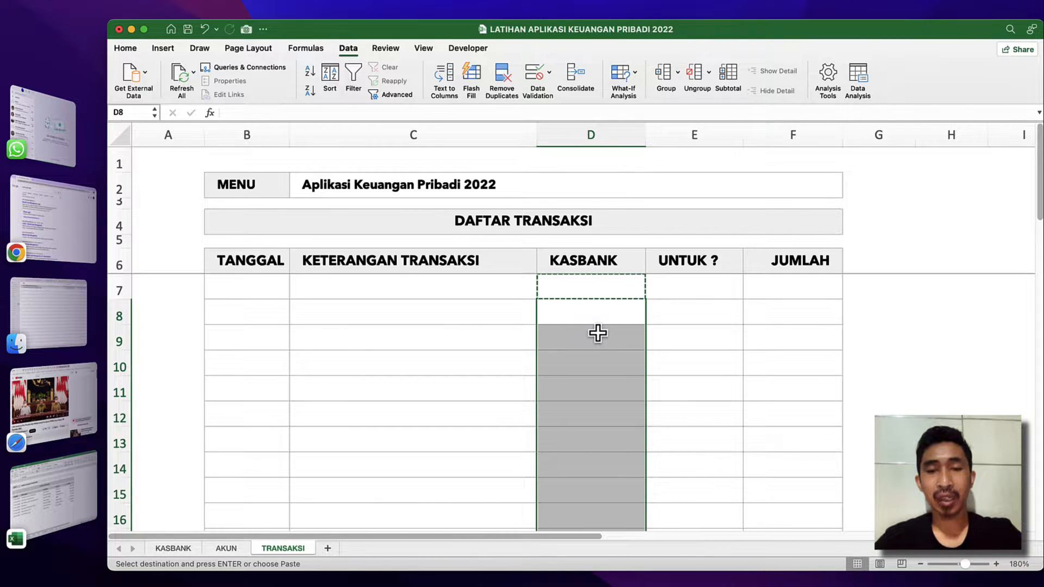
right_click(598, 333)
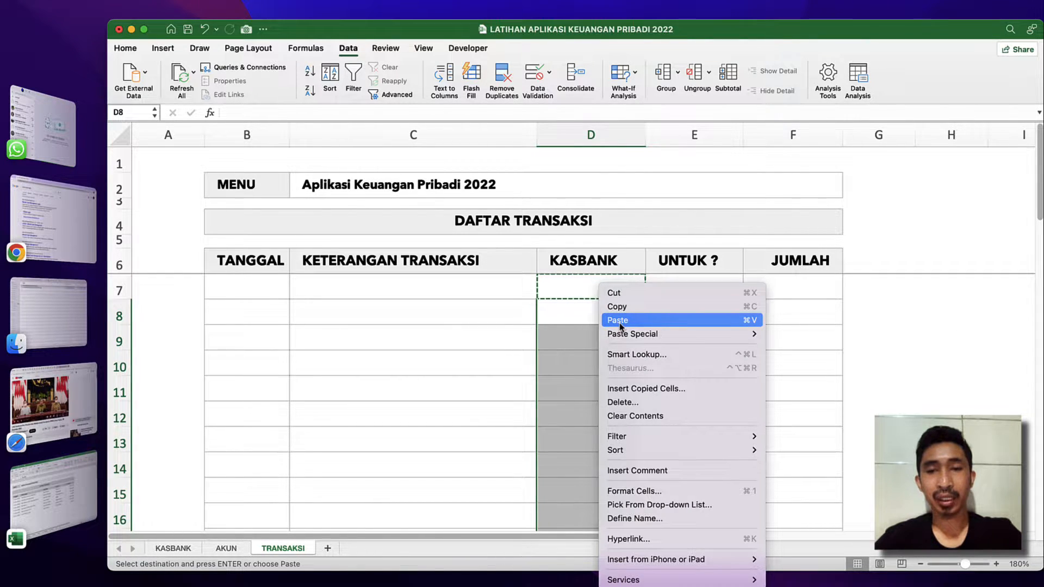
click(620, 321)
click(634, 311)
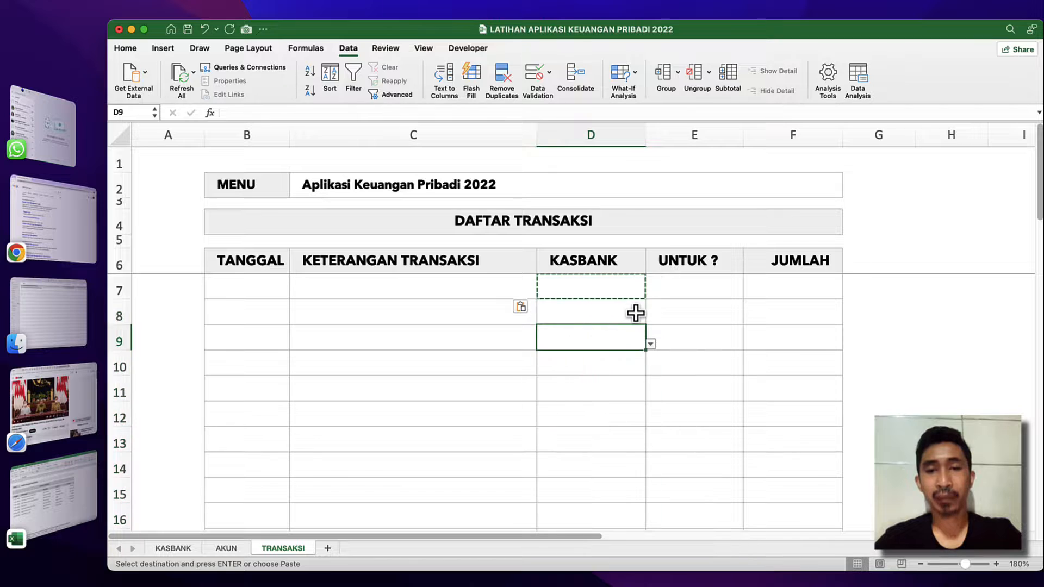
click(655, 322)
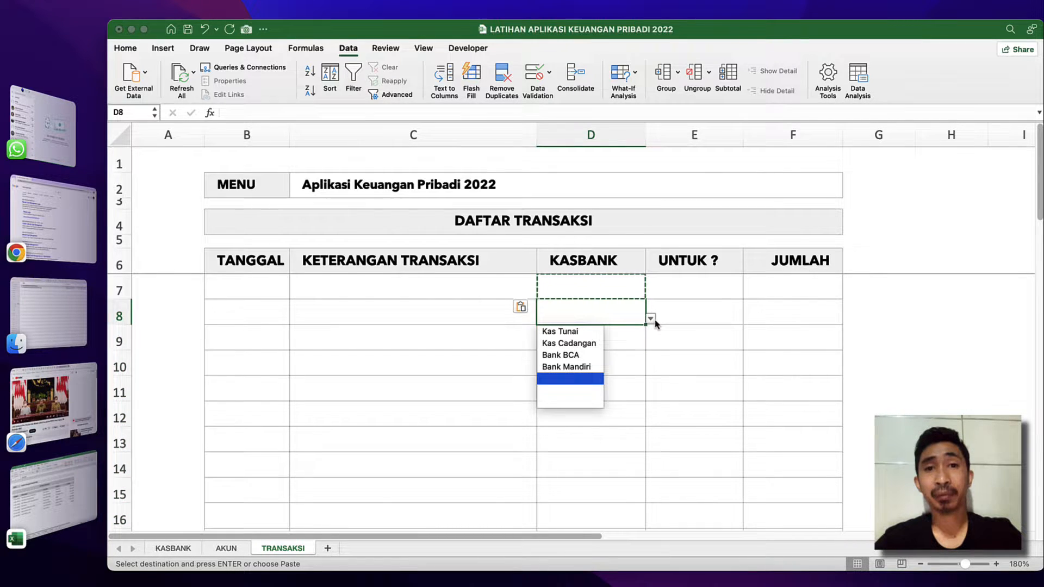
click(707, 333)
click(696, 310)
click(618, 288)
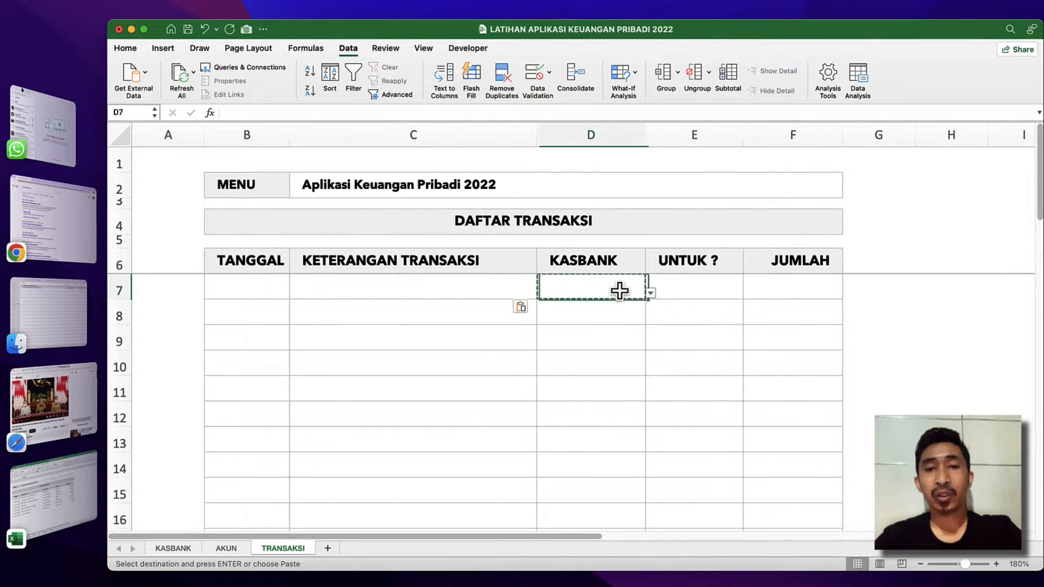
key(Escape)
Review the Keterangan entries of the income and expense list on the AKUN sheet as the source for the UNTUK ? column.
click(683, 285)
click(714, 266)
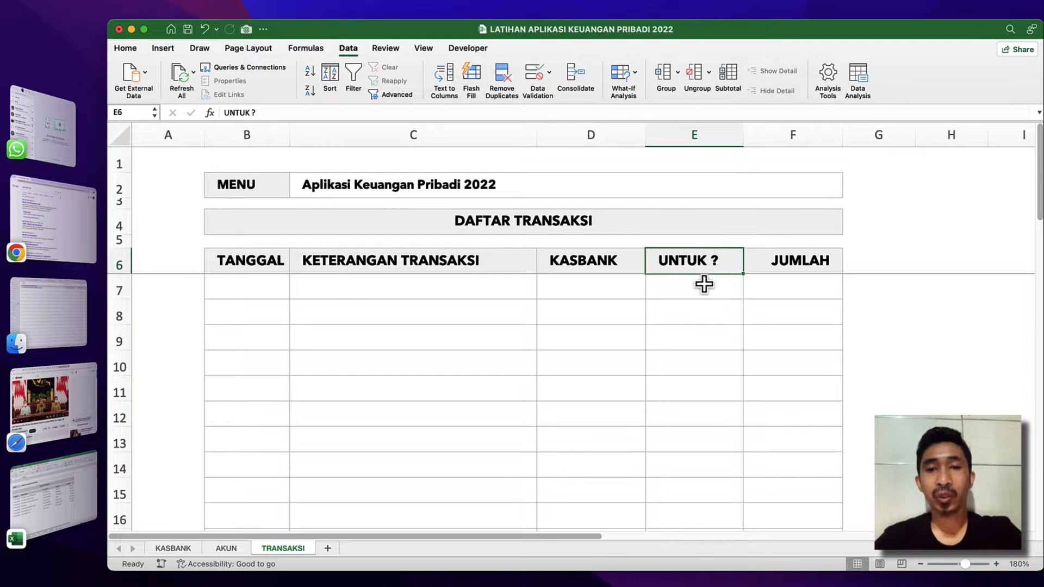
click(697, 286)
click(227, 549)
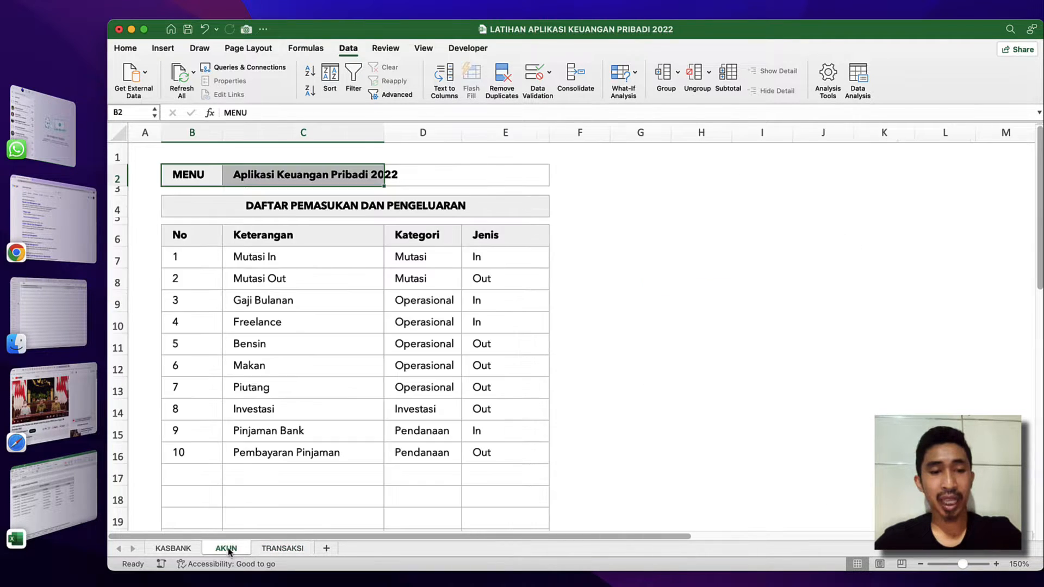
scroll(266, 392, down, 10)
scroll(266, 391, up, 10)
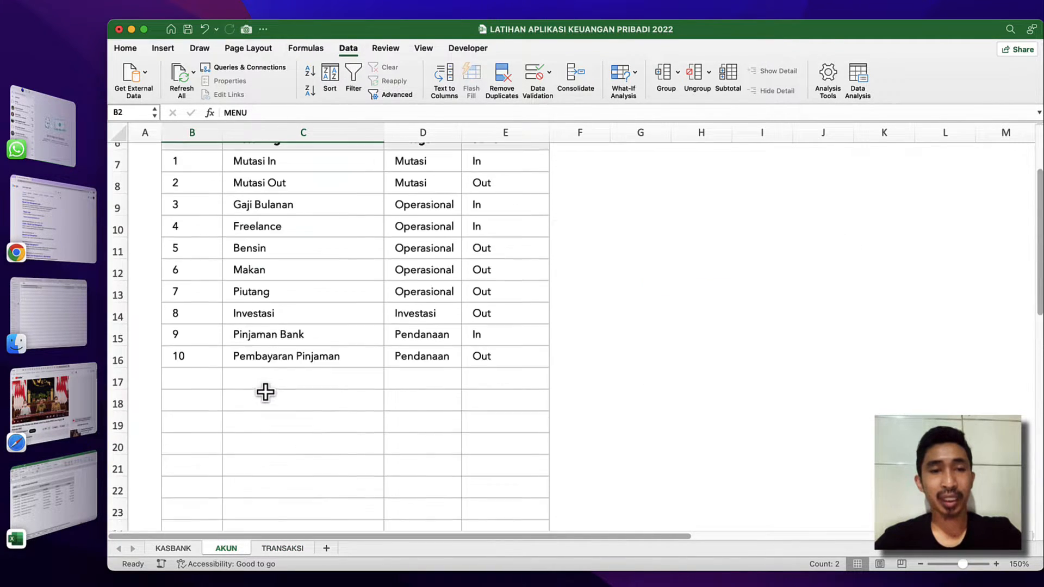
click(329, 343)
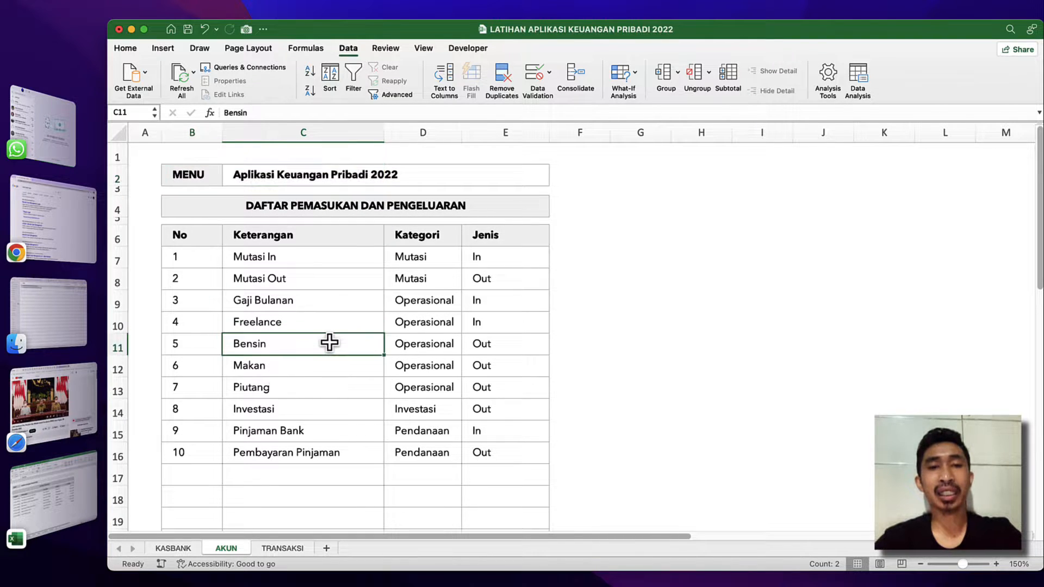
click(307, 281)
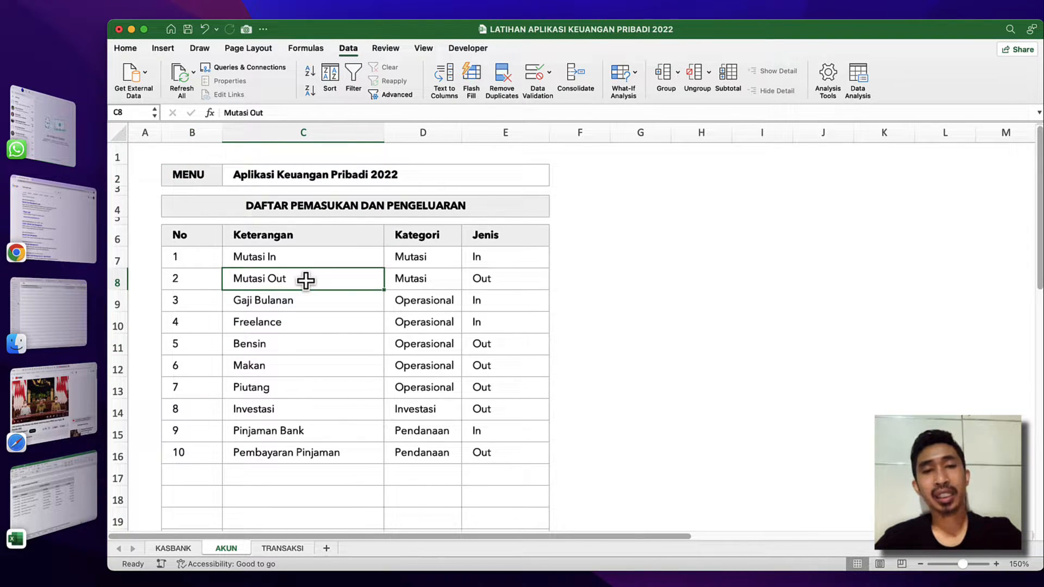
click(247, 255)
click(251, 301)
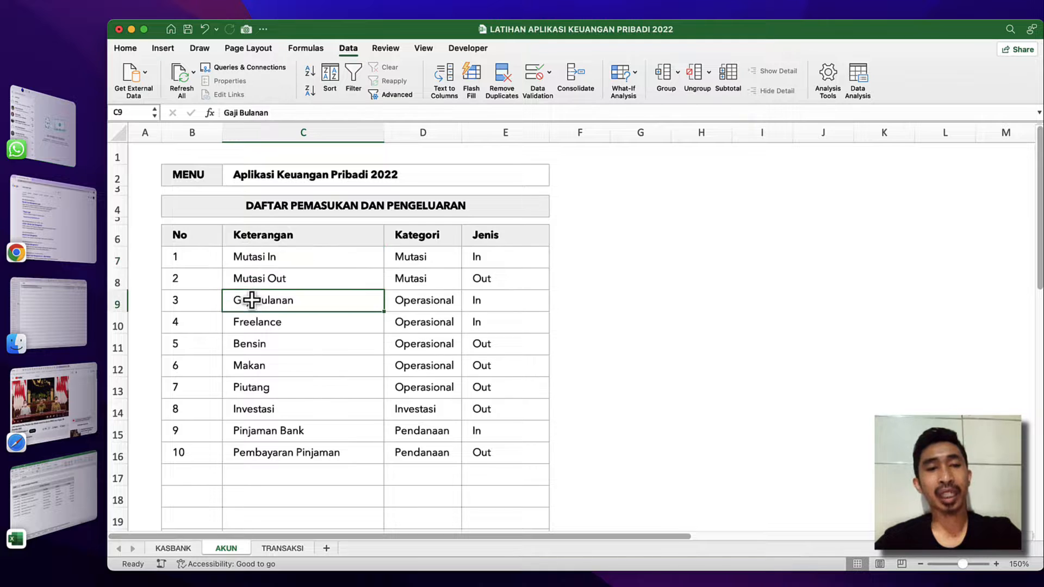
click(250, 238)
Check how far the No column of the AKUN income and expense list extends, including its formula rows near the table's end.
click(251, 257)
click(208, 256)
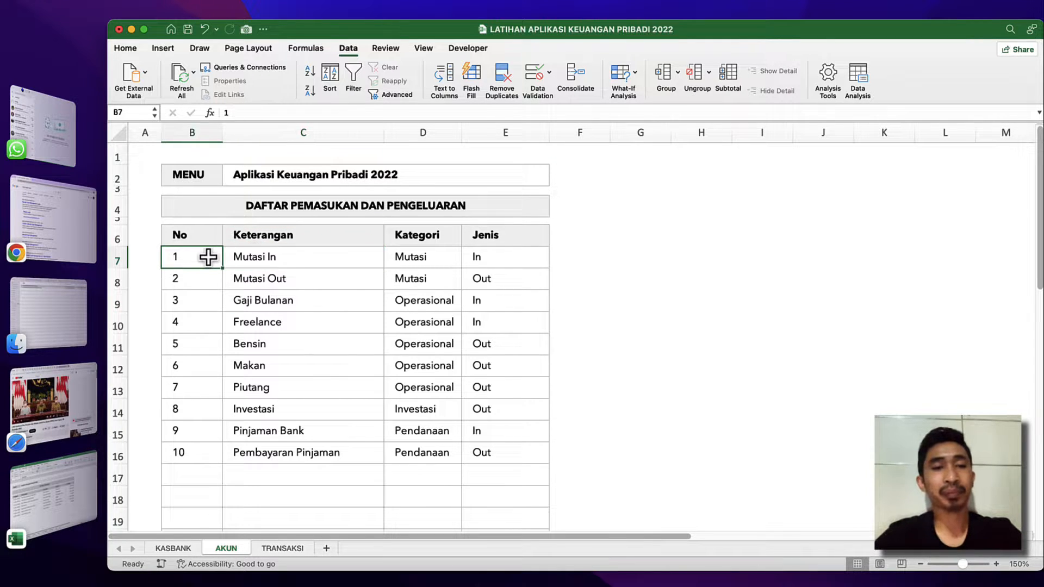
scroll(208, 257, down, 5)
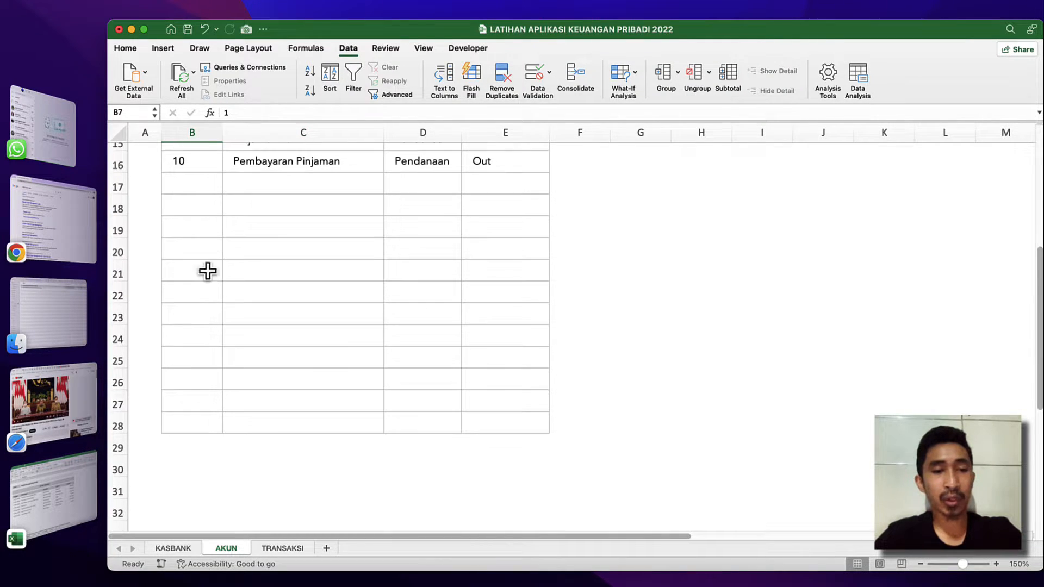
shift+click(178, 424)
scroll(191, 292, up, 3)
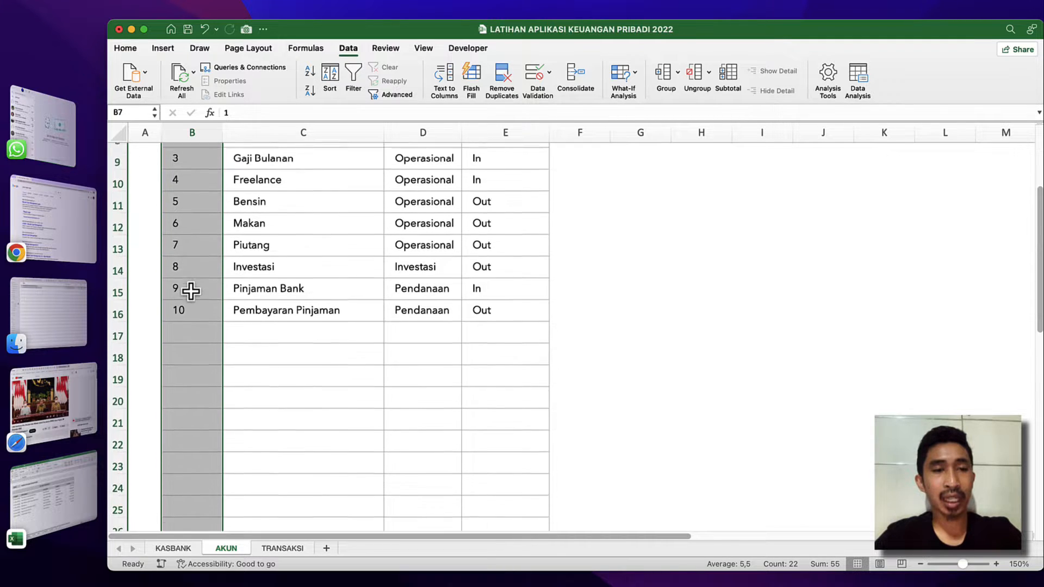
scroll(191, 292, up, 3)
scroll(190, 291, down, 5)
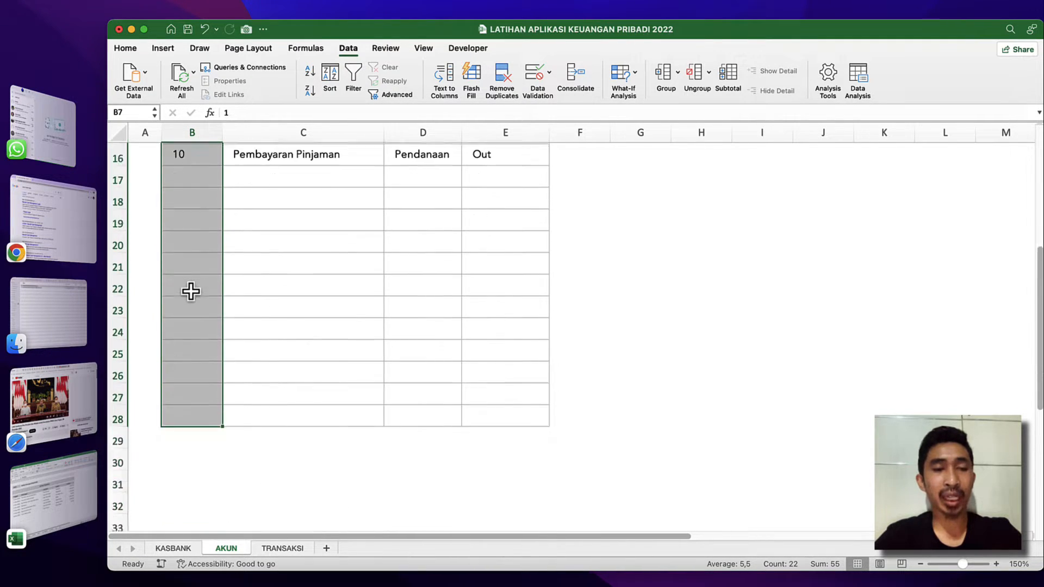
scroll(191, 292, down, 1)
click(179, 418)
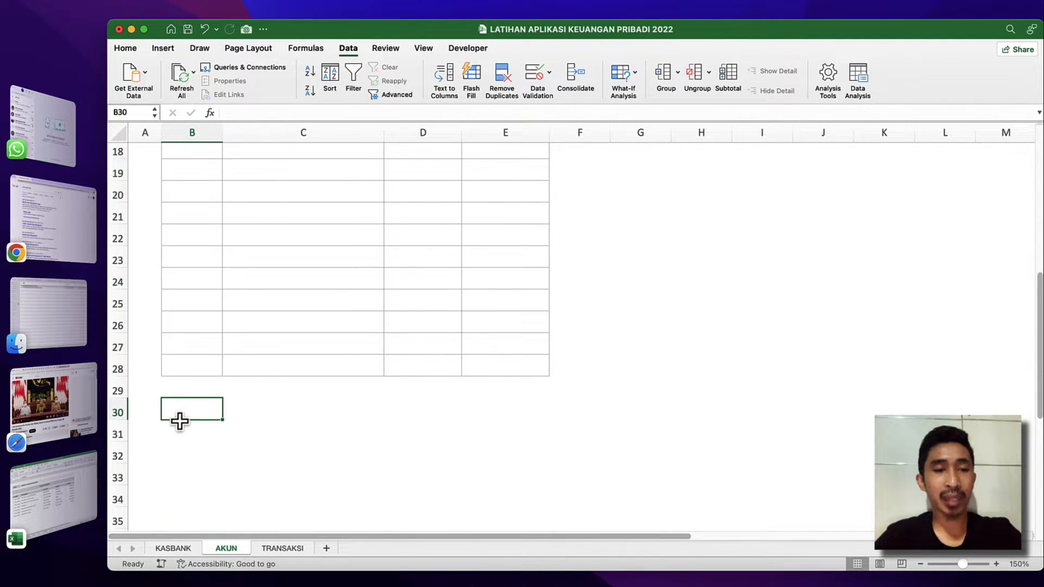
click(178, 425)
click(182, 400)
click(190, 337)
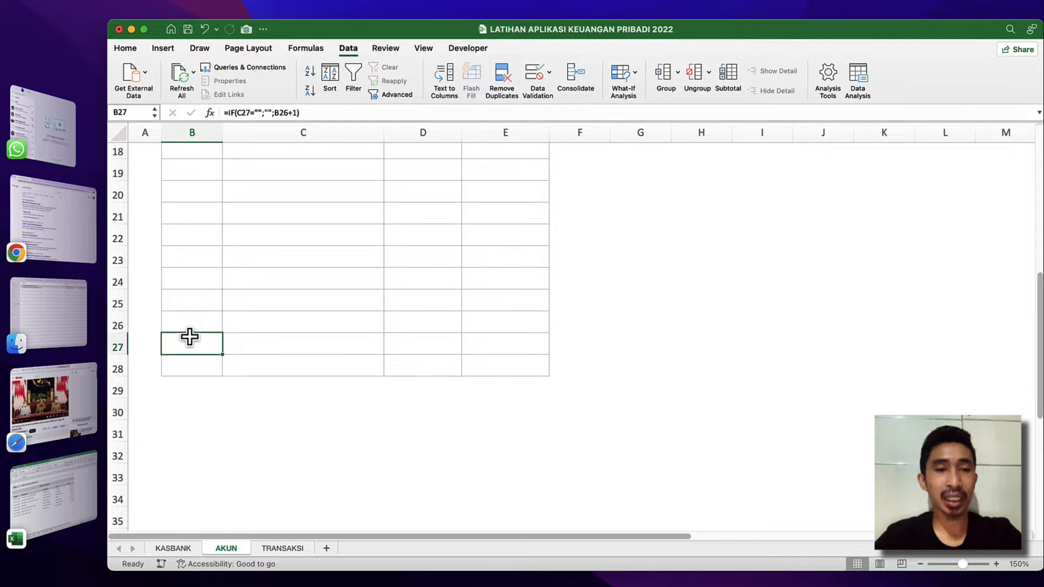
Name the No column cells B7:B28 of the AKUN list ak_no.
click(185, 366)
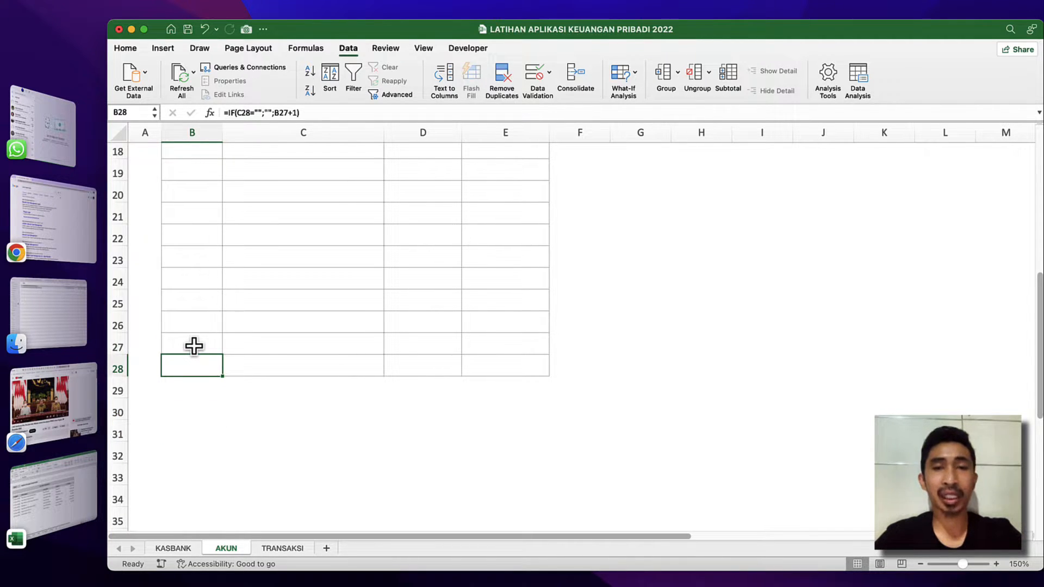
scroll(194, 346, up, 8)
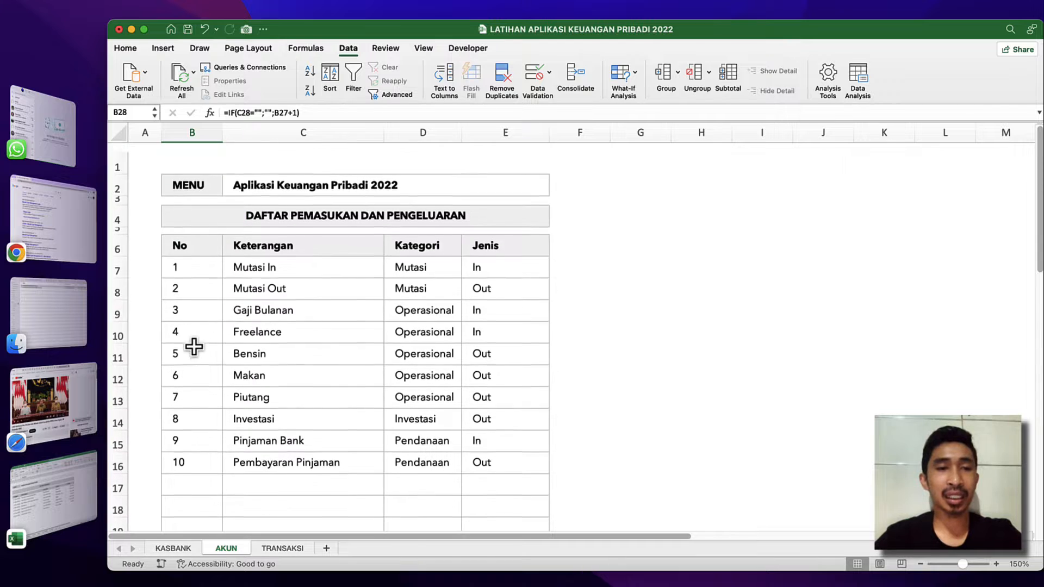
shift+click(195, 259)
scroll(207, 324, down, 6)
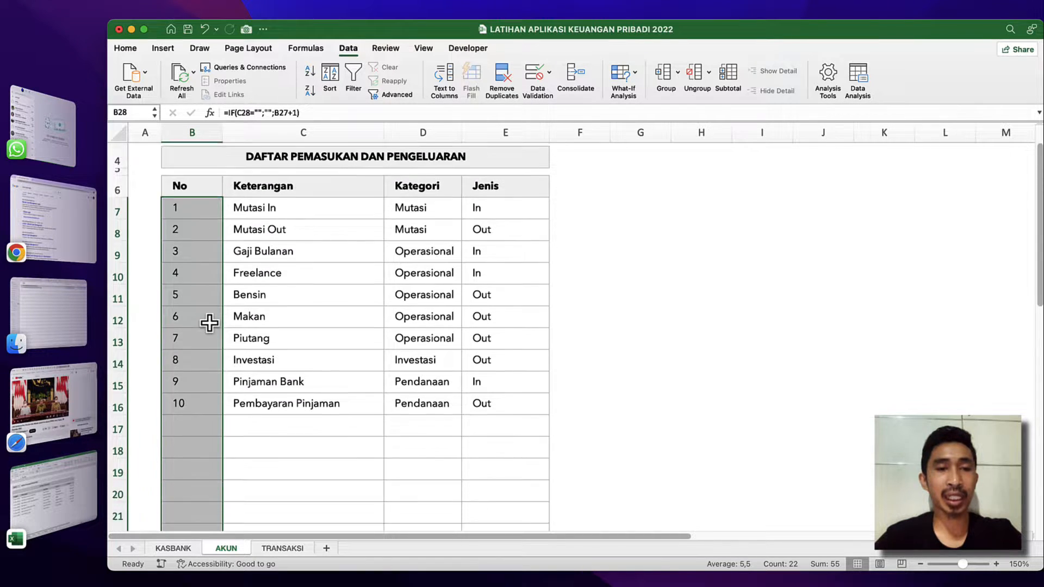
scroll(209, 324, up, 6)
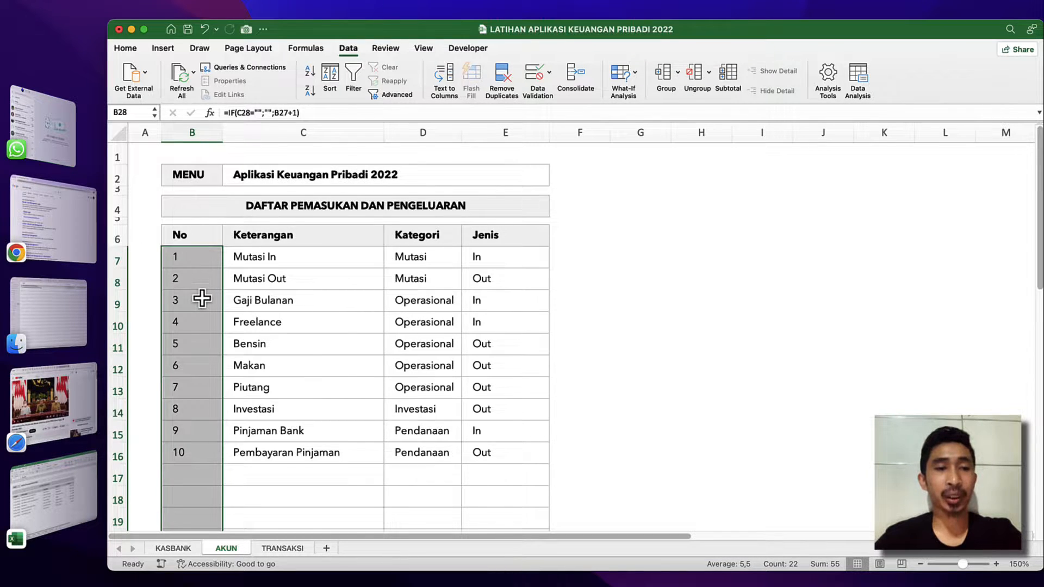
scroll(203, 298, down, 6)
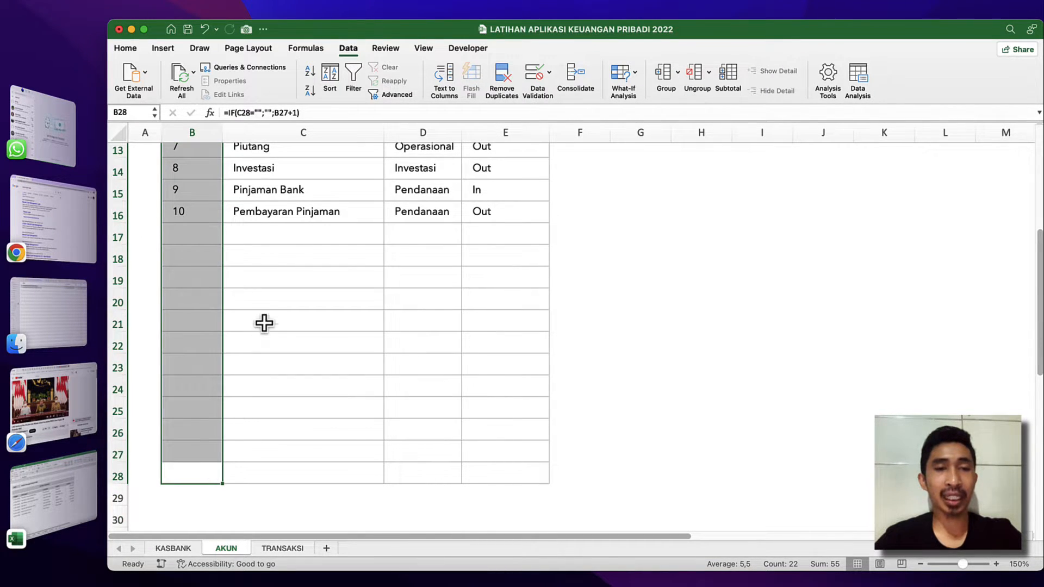
scroll(264, 322, up, 6)
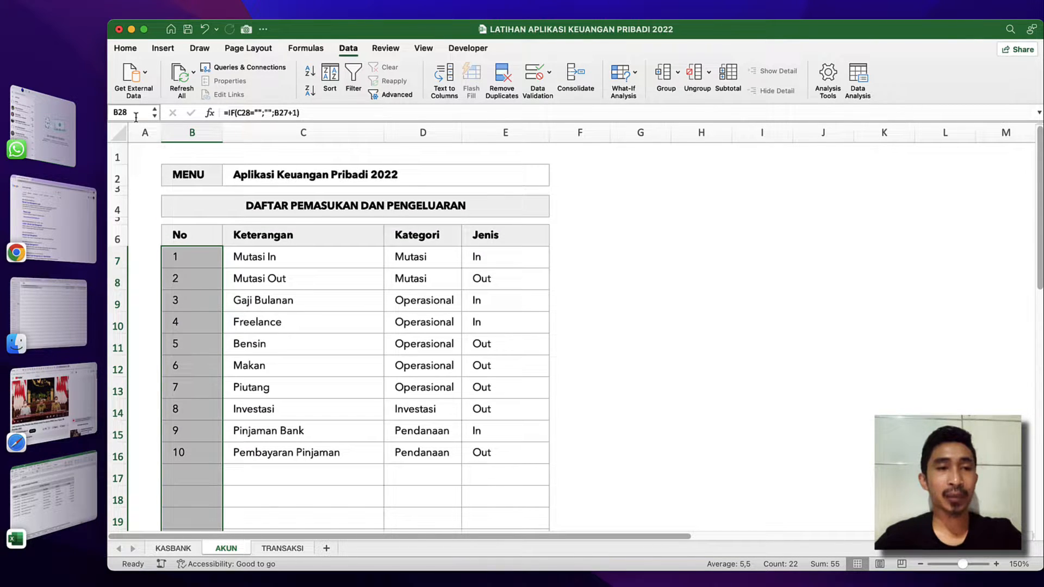
click(136, 116)
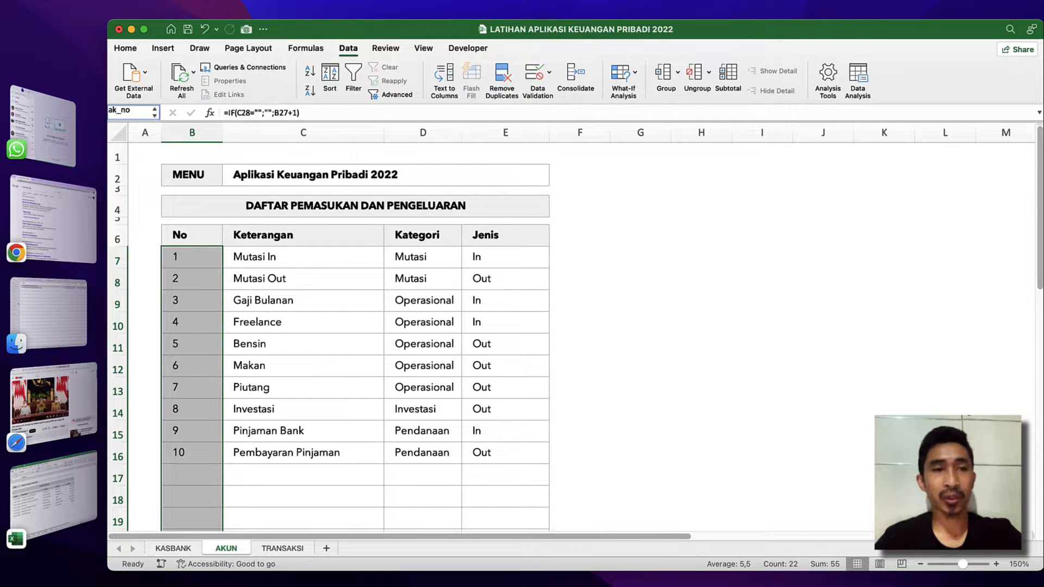
text(ak_no)
key(Return)
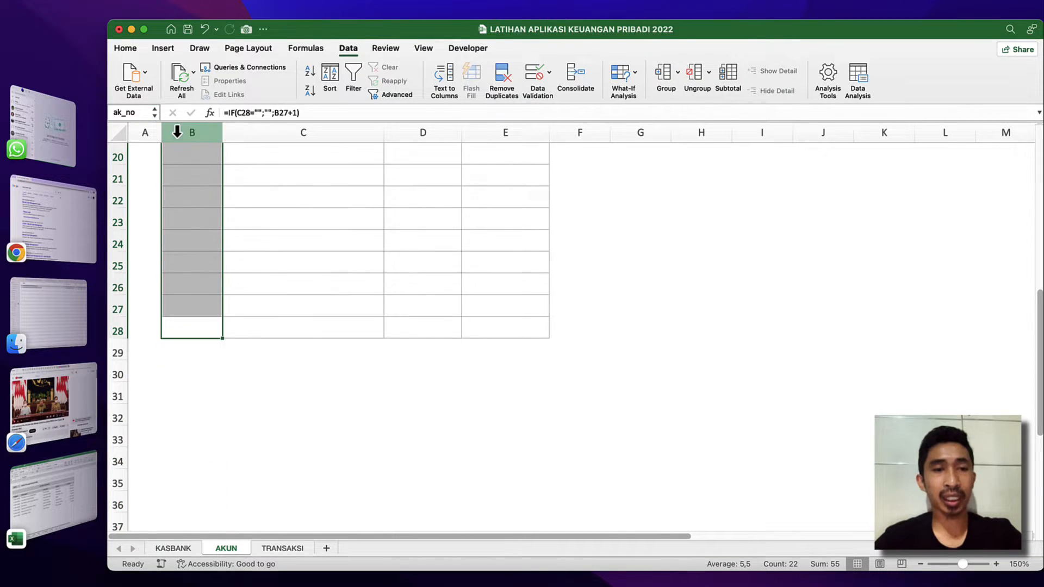
Name the Keterangan column cells C7:C28 of the AKUN list ak_ket.
click(272, 328)
scroll(315, 234, up, 2)
scroll(315, 233, up, 5)
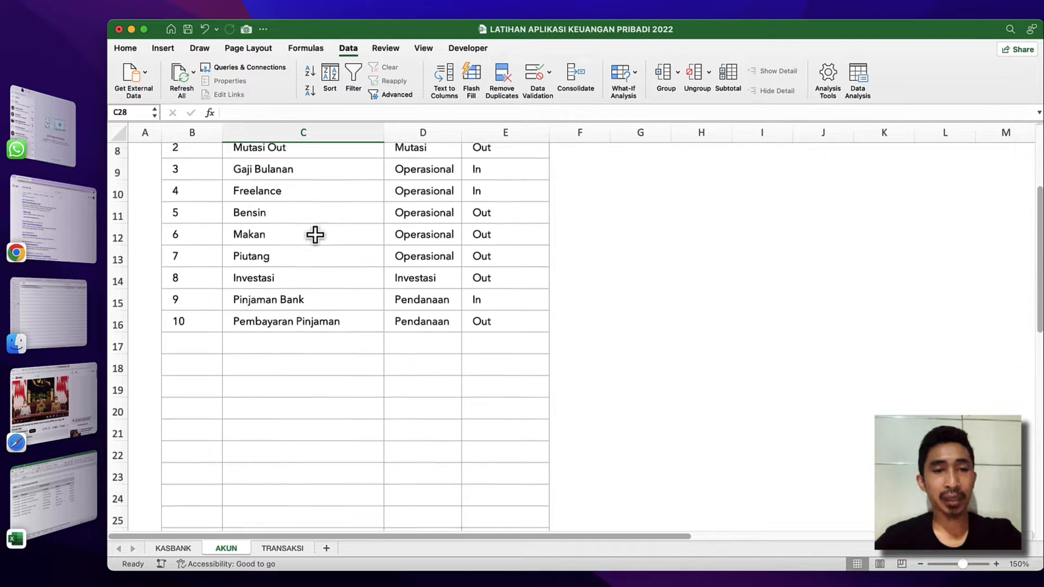
shift+click(310, 218)
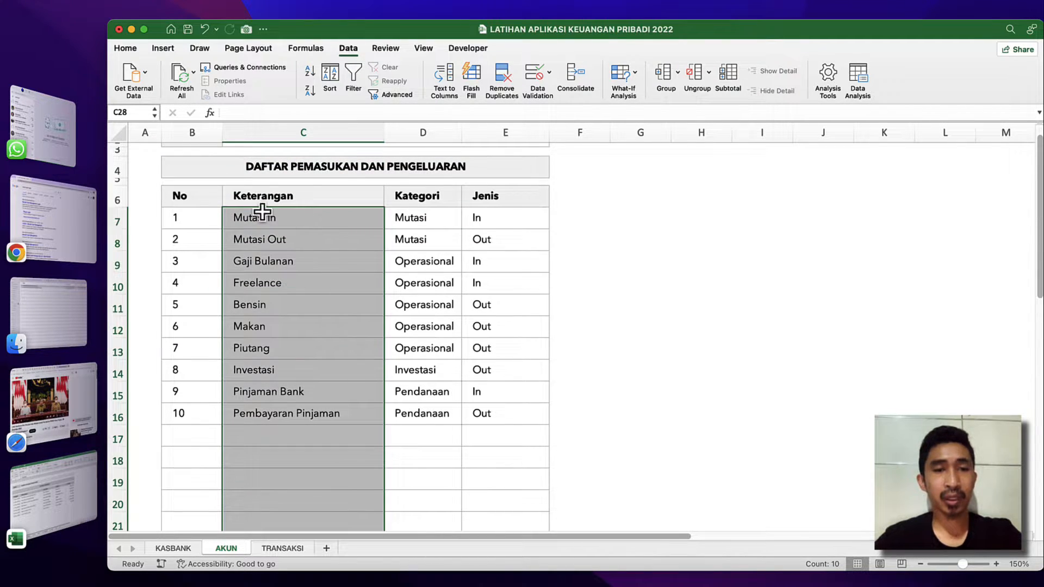
scroll(203, 224, down, 5)
scroll(204, 224, up, 2)
scroll(204, 224, up, 4)
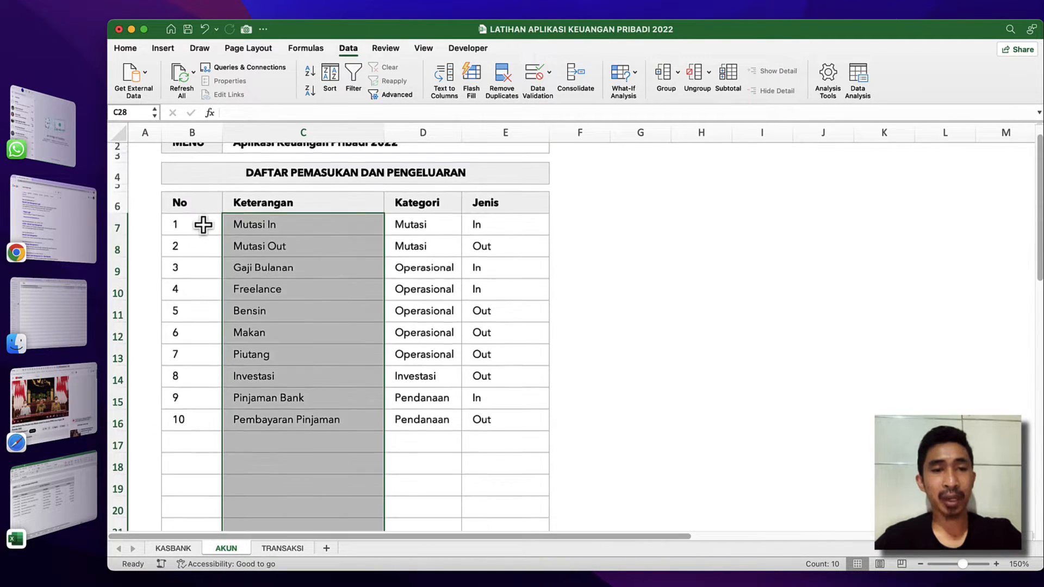
click(128, 113)
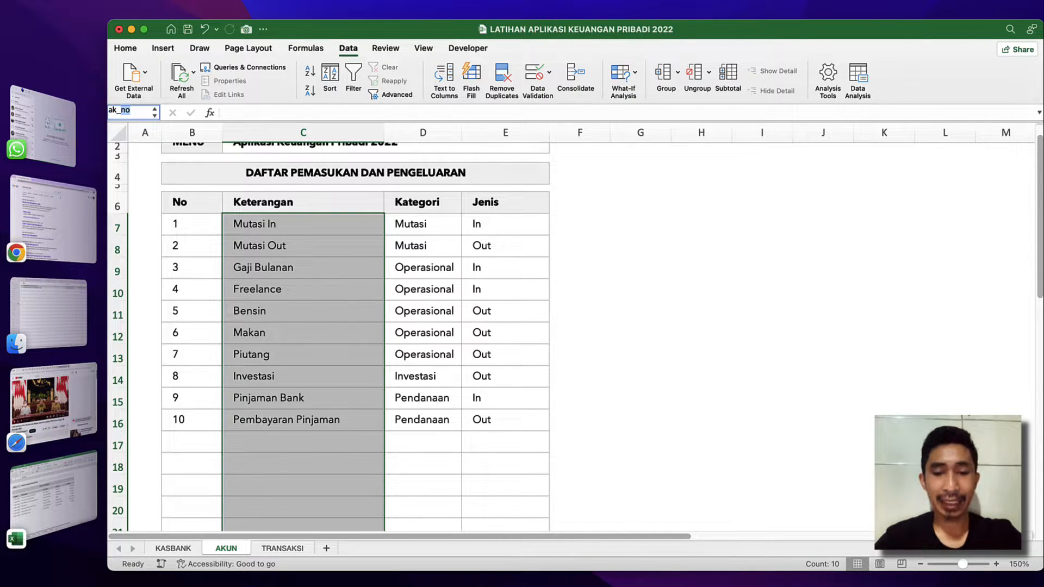
text(ak_ket)
key(Return)
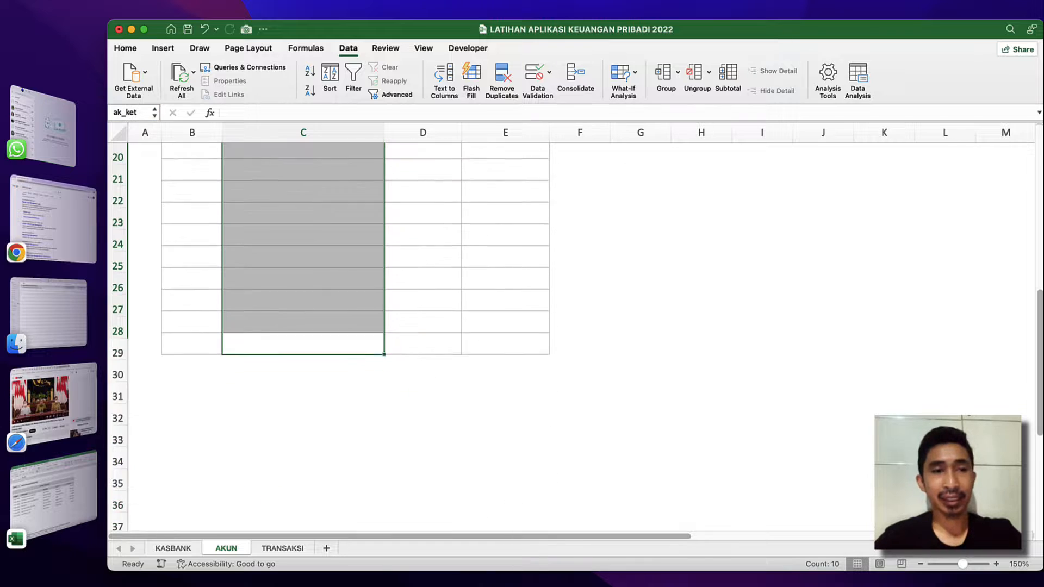
Name the Kategori column cells D7:D28 of the AKUN list ak_kategori.
click(428, 326)
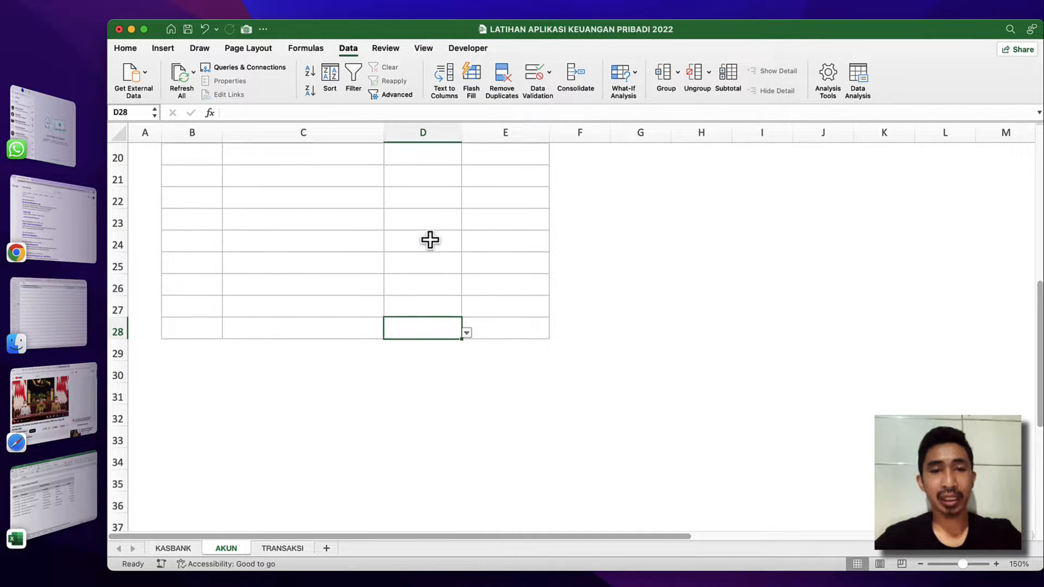
scroll(429, 240, up, 8)
shift+click(419, 252)
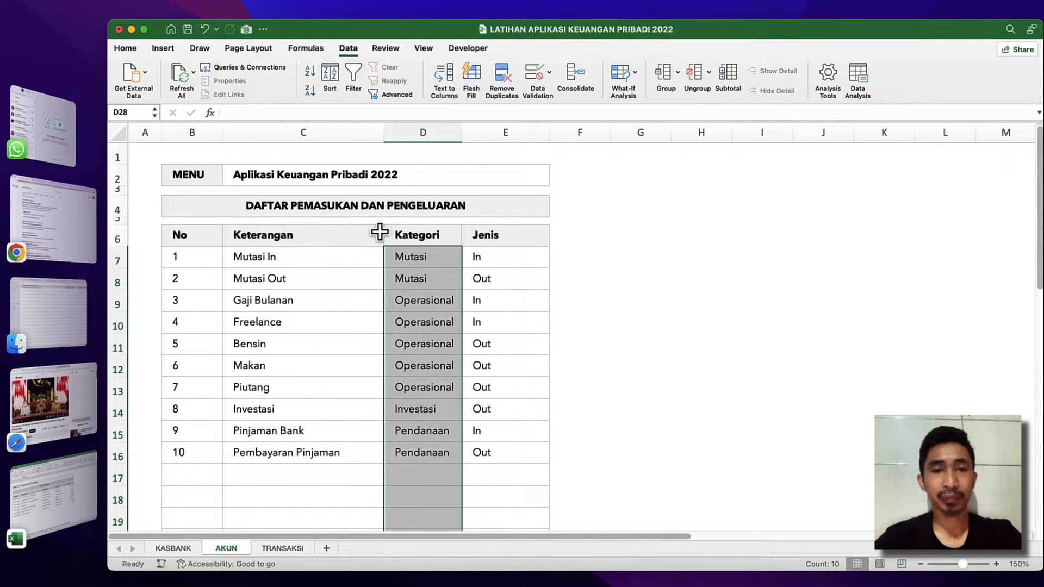
click(131, 113)
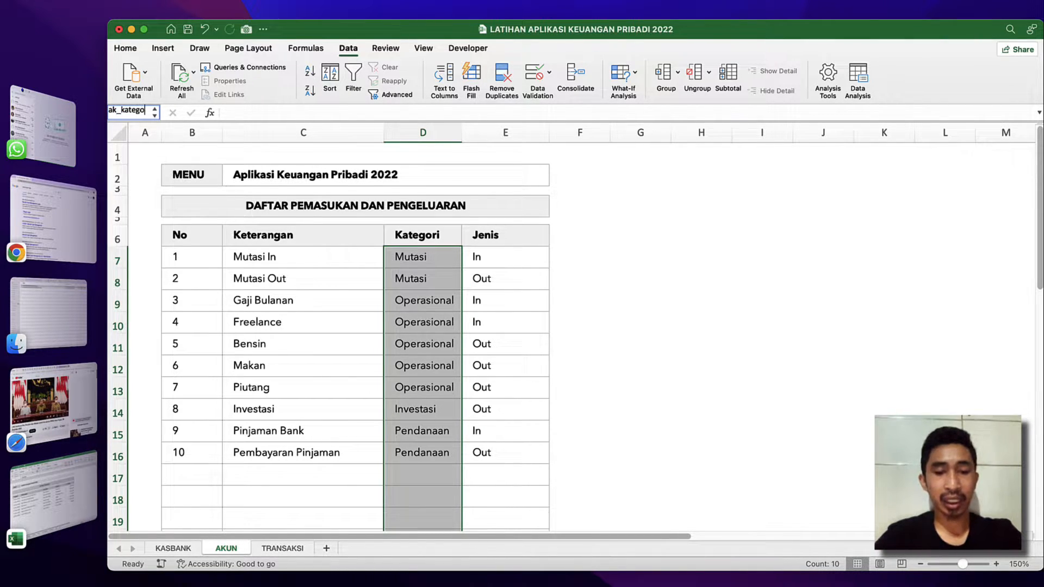
key(Return)
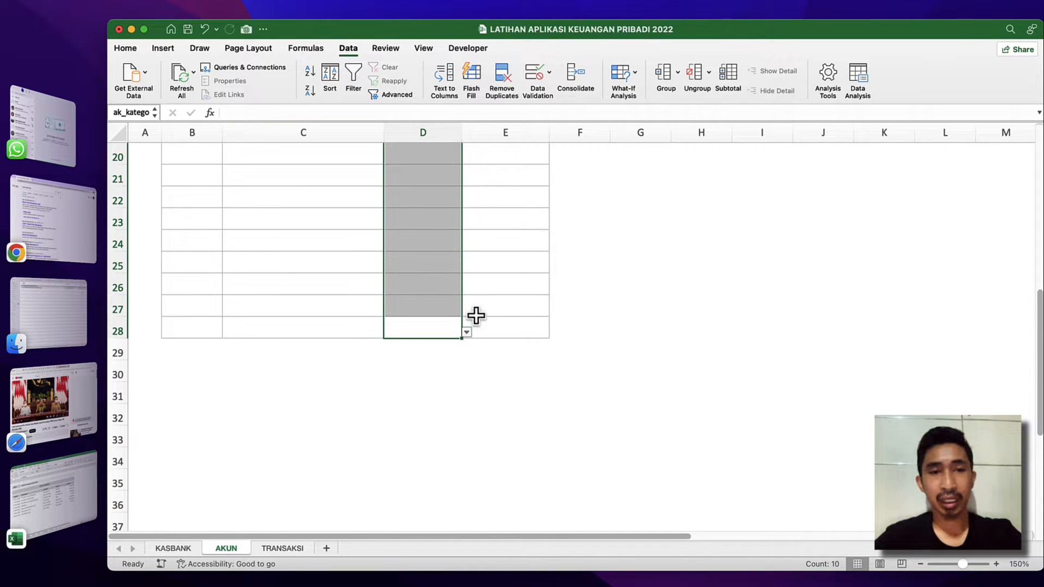
Name the Jenis column cells E7:E28 of the AKUN list ak_jenis.
click(509, 312)
click(510, 344)
click(513, 325)
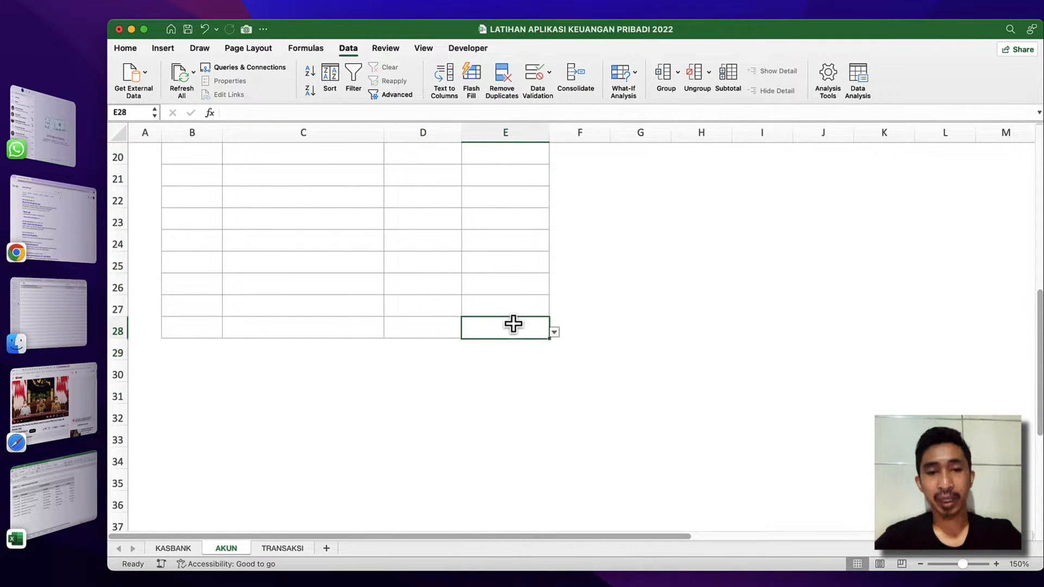
scroll(513, 326, up, 8)
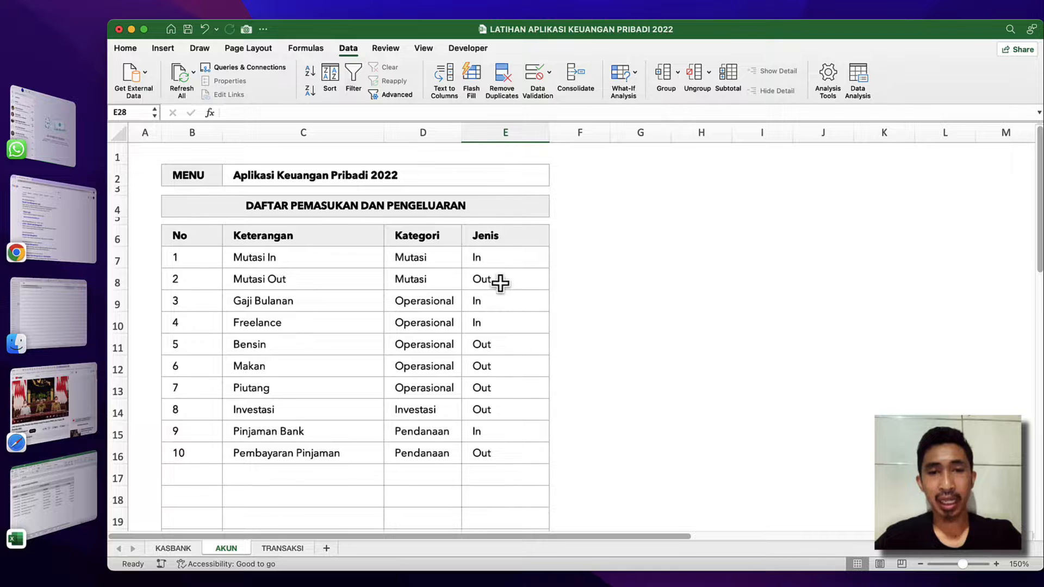
shift+click(501, 251)
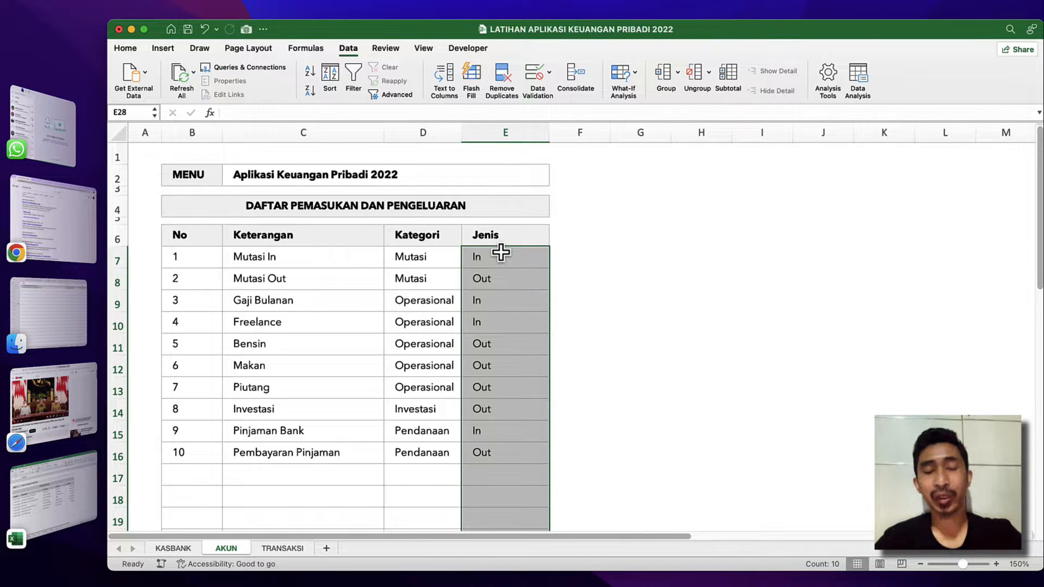
click(132, 112)
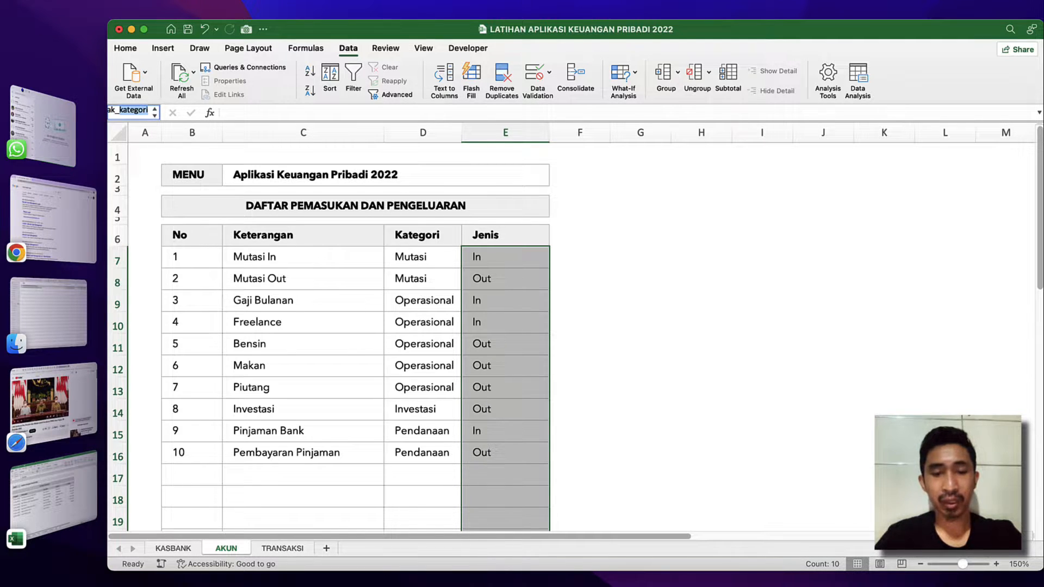
key(Return)
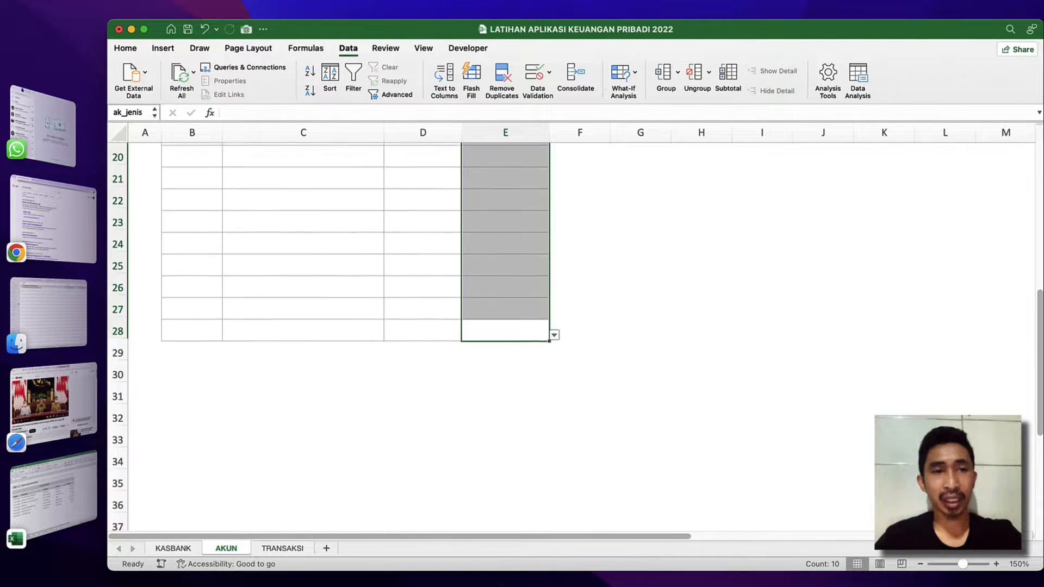
Review the workbook's list of defined range names for the AKUN and KASBANK tables.
click(230, 216)
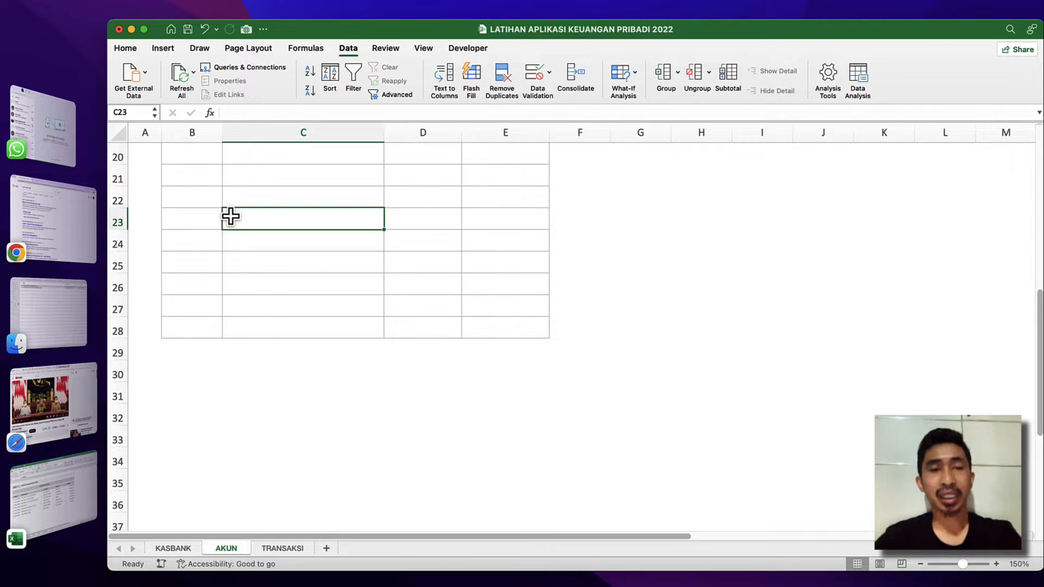
scroll(261, 212, up, 10)
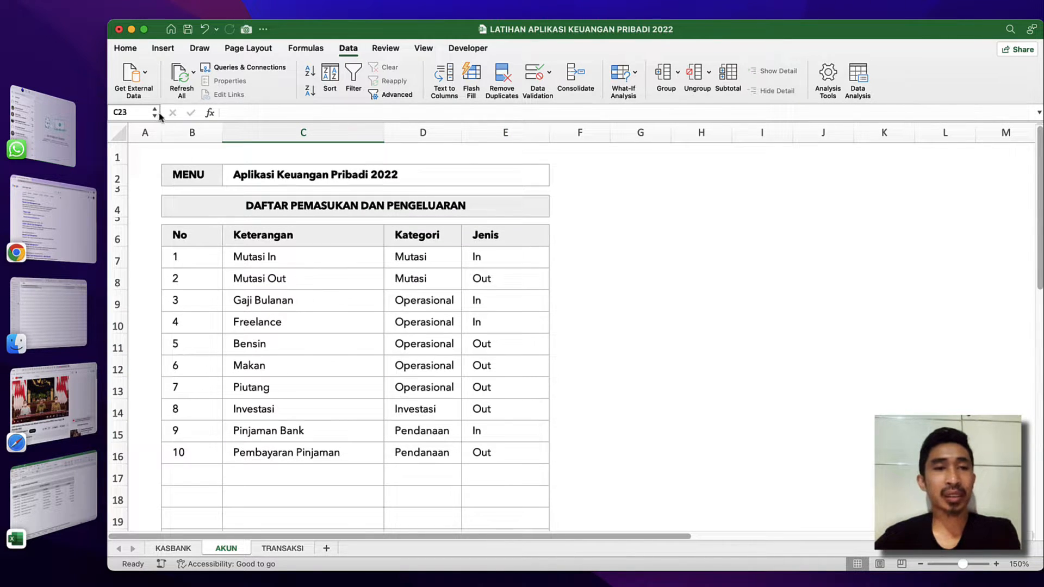
click(155, 114)
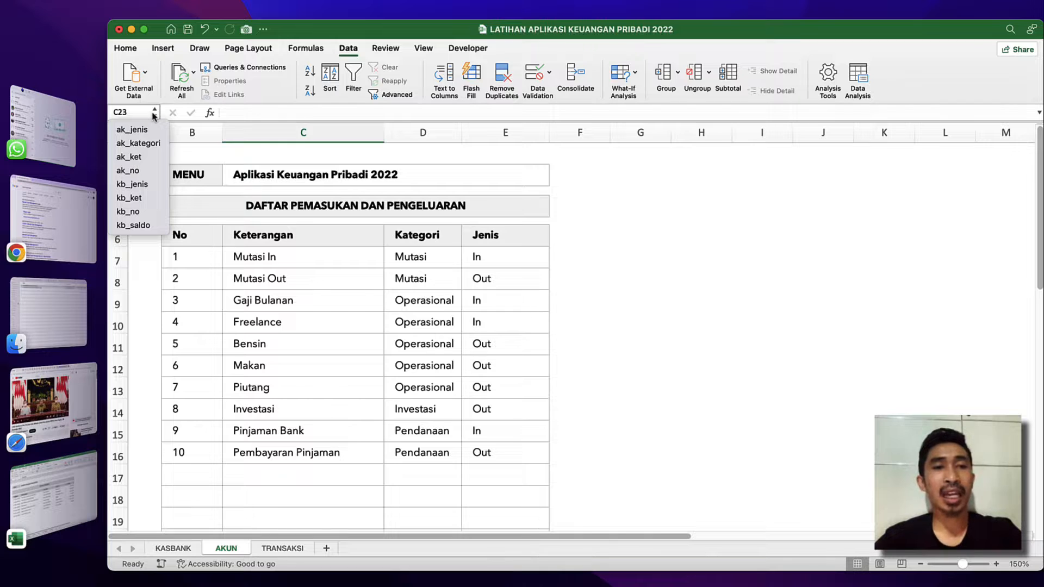
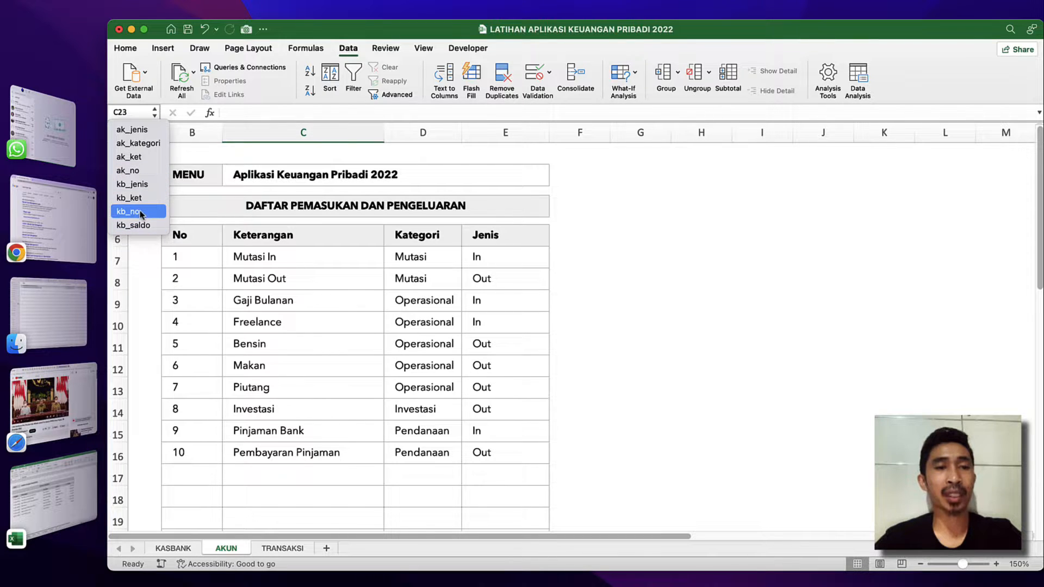
Add a list dropdown sourced from =ak_ket to the UNTUK ? cell E7 on the TRANSAKSI sheet and check its choices.
click(261, 262)
click(291, 551)
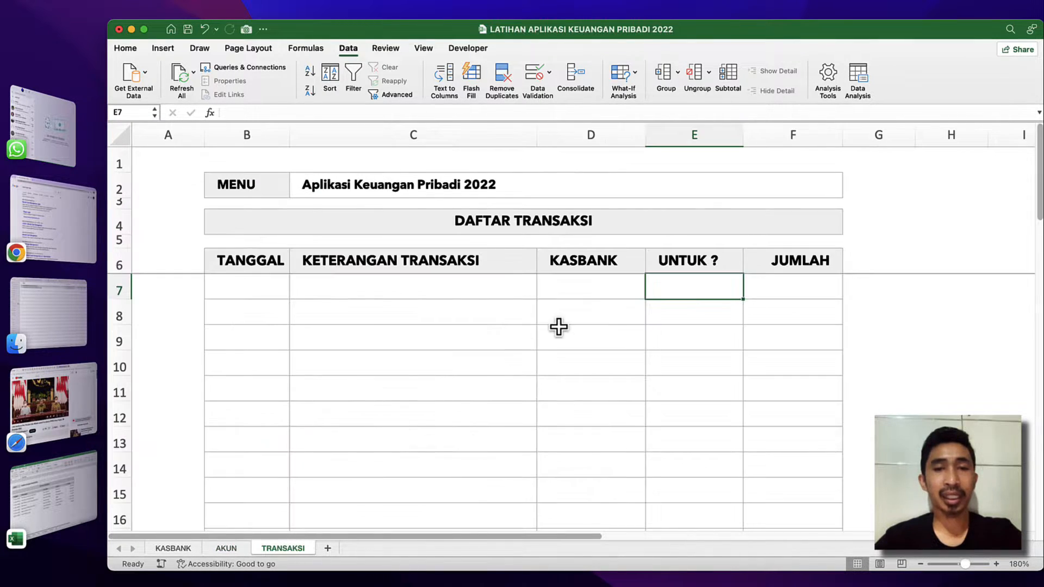
click(631, 281)
click(673, 283)
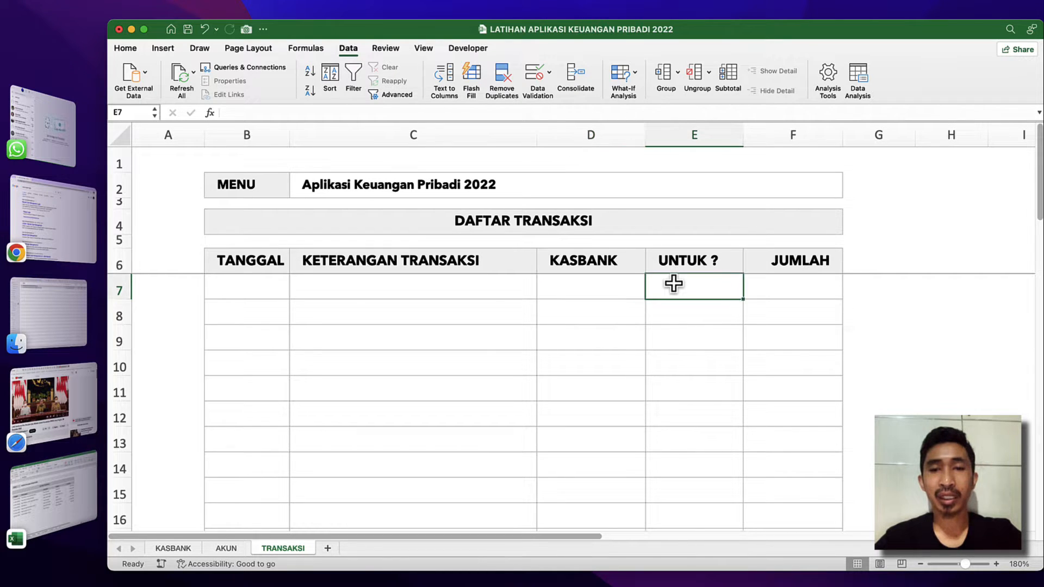
click(599, 296)
click(683, 291)
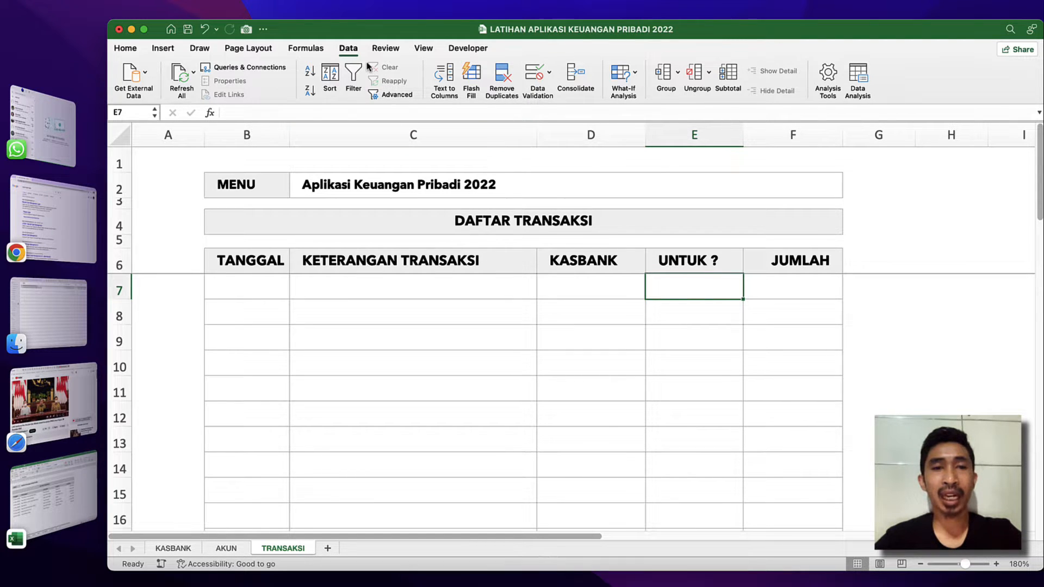
click(533, 76)
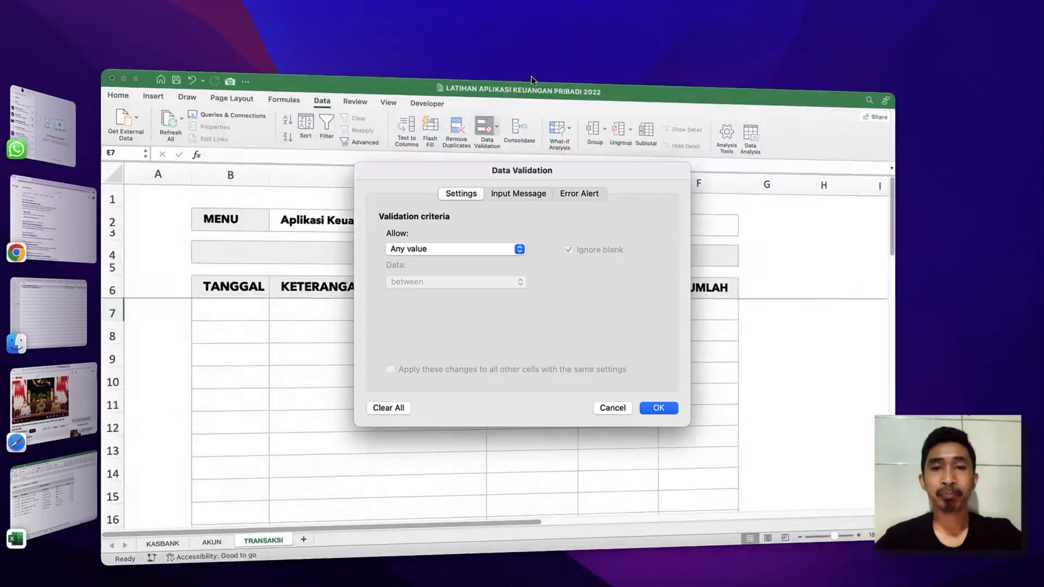
click(470, 248)
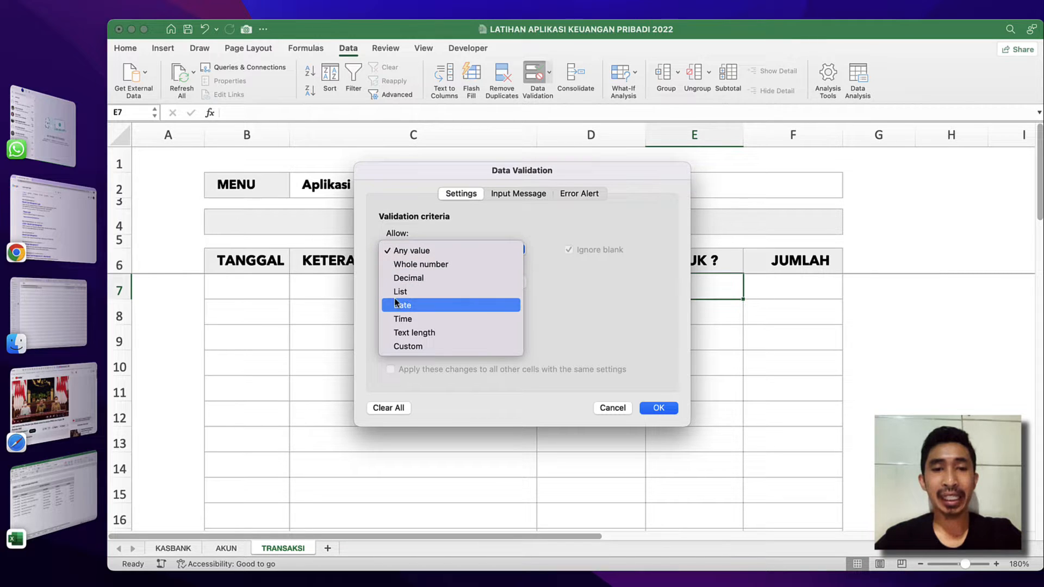
click(407, 302)
click(430, 318)
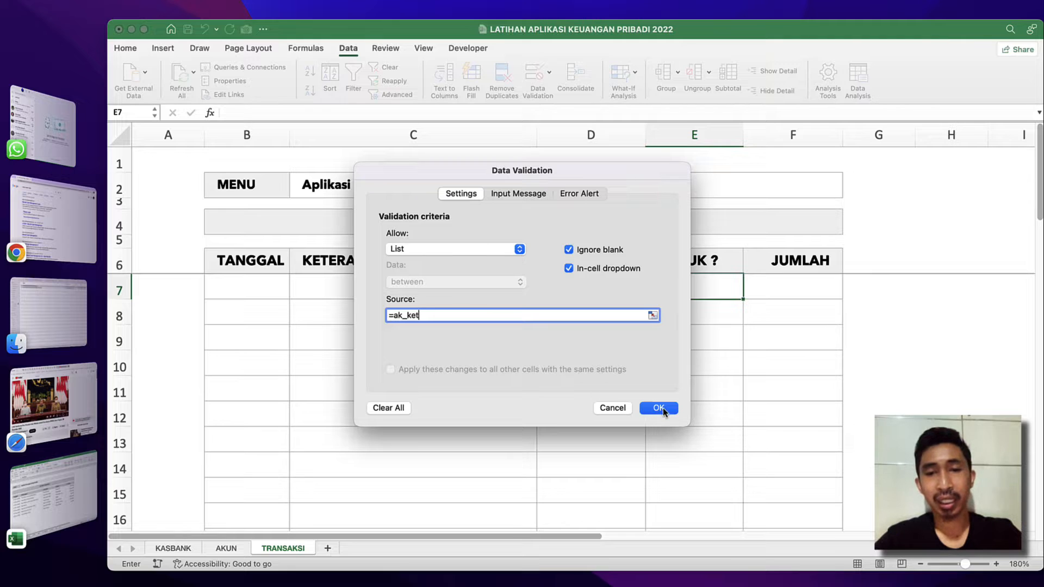
click(663, 408)
click(748, 294)
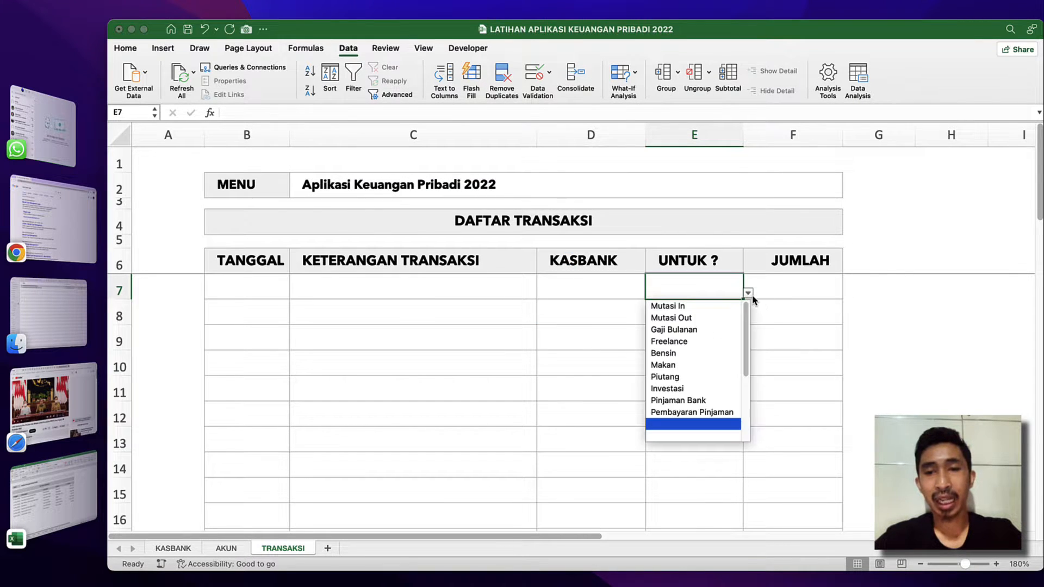
click(588, 351)
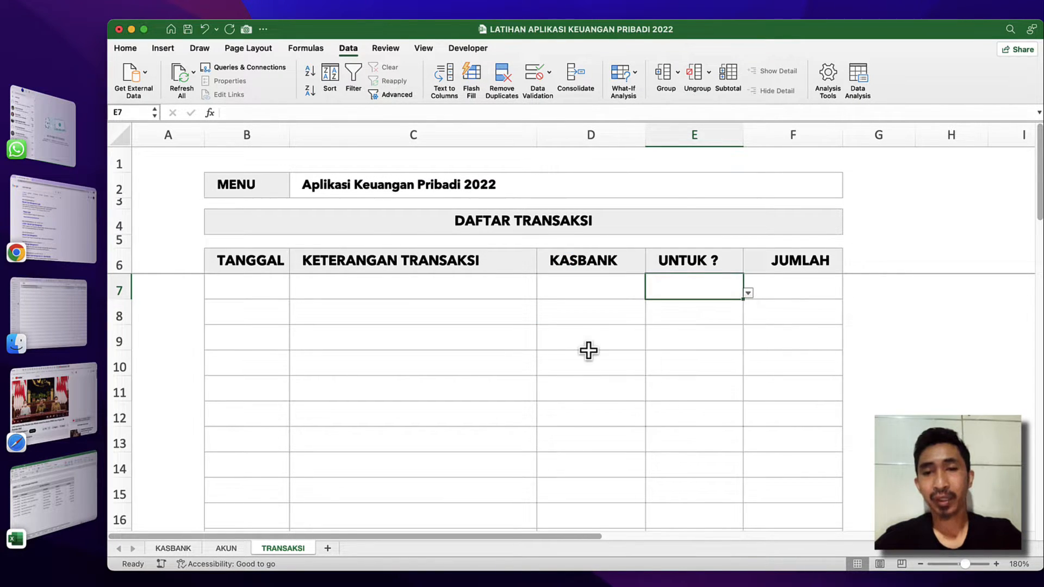
Apply the custom date format dd-mmm-yyy to the TANGGAL column from its header down to row 29.
click(256, 283)
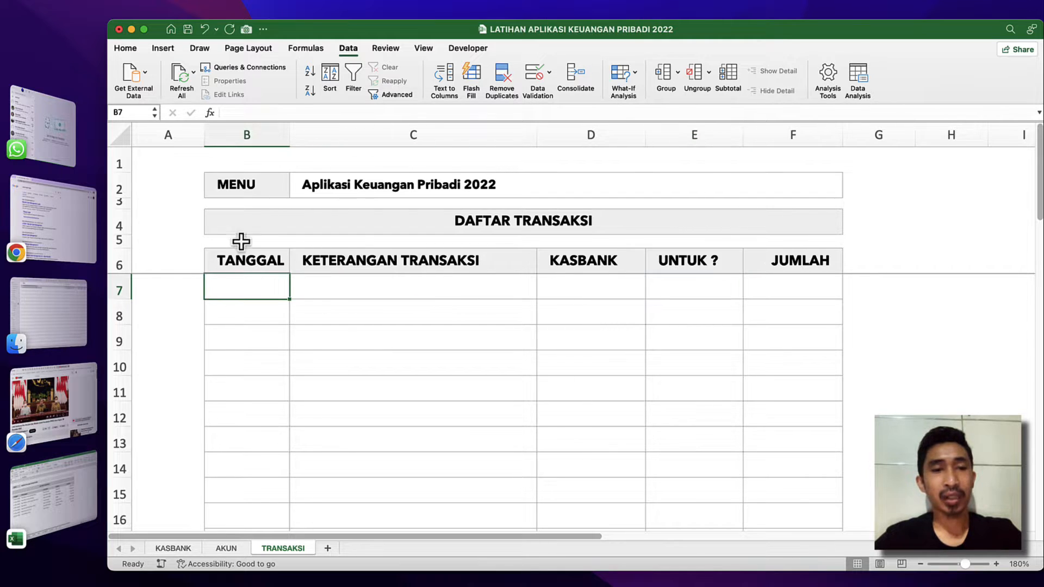
click(243, 261)
scroll(263, 358, down, 5)
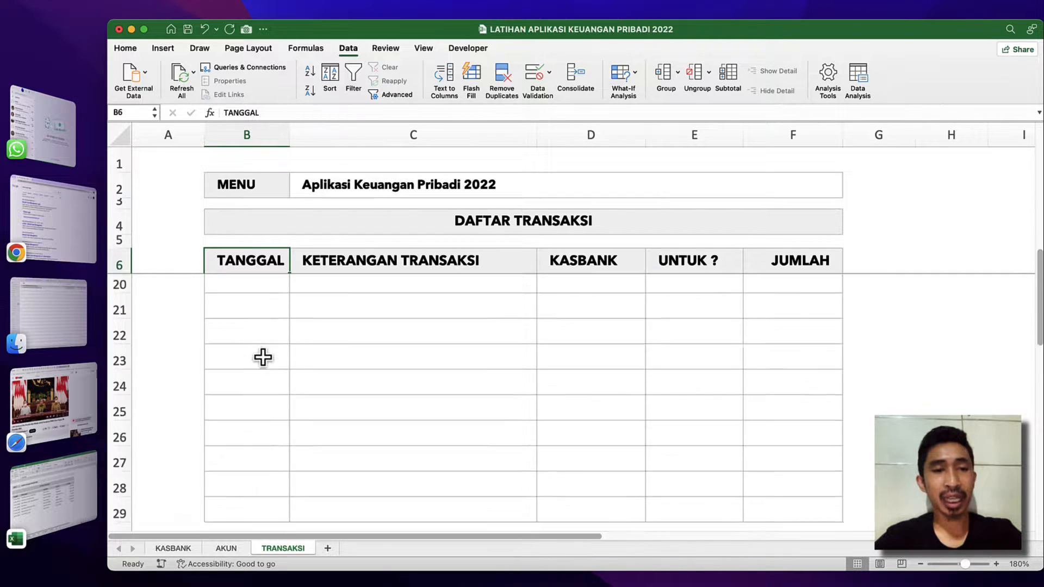
scroll(263, 359, down, 5)
scroll(264, 361, up, 3)
shift+click(268, 350)
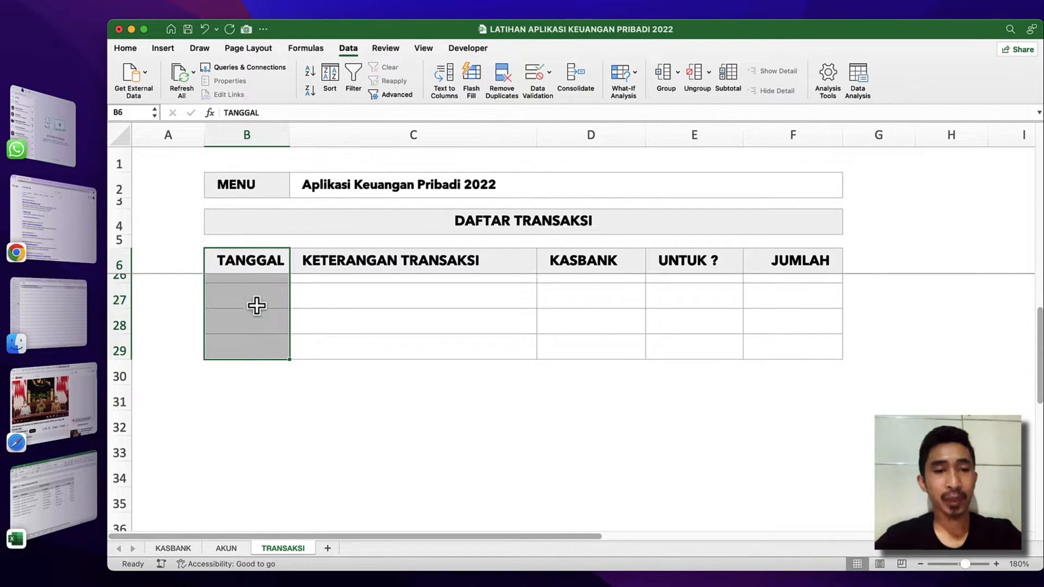
scroll(256, 302, up, 6)
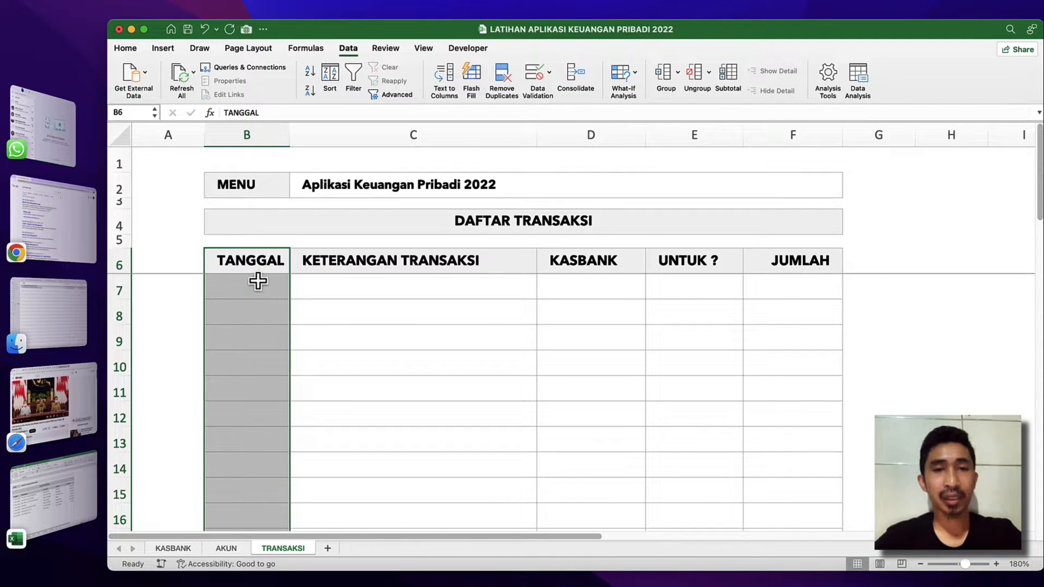
right_click(267, 317)
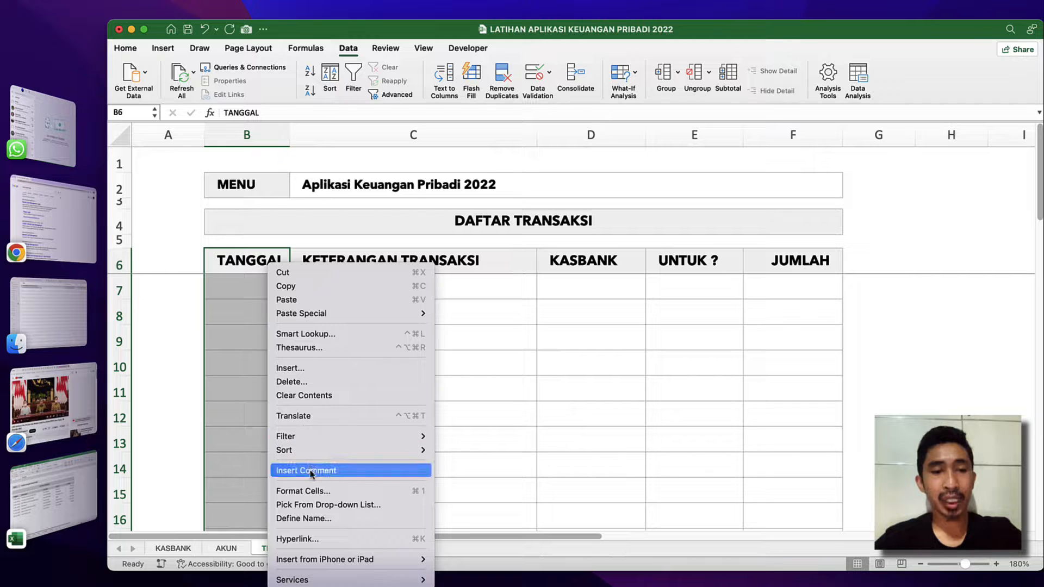
click(314, 490)
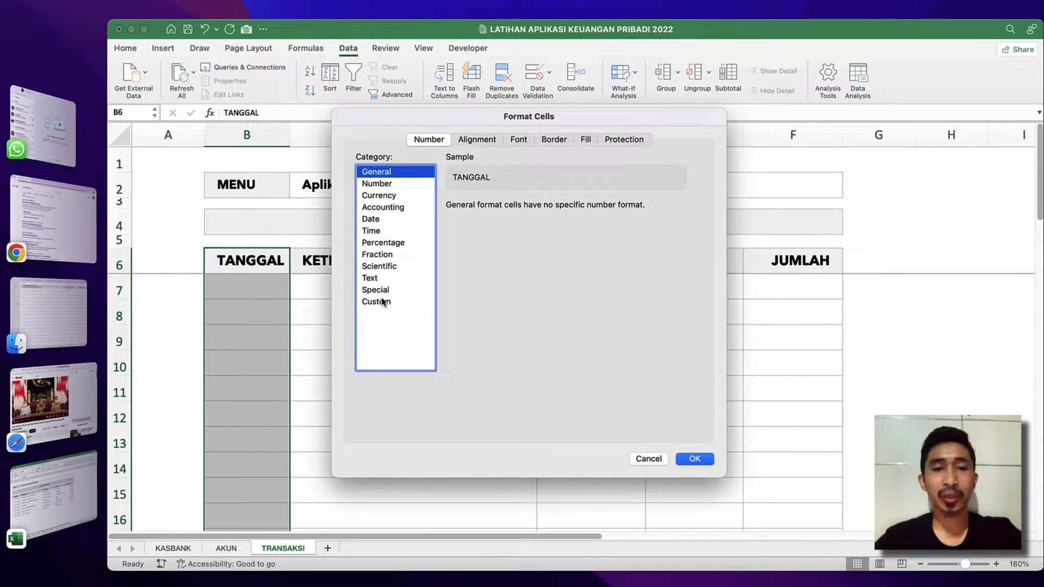
click(383, 303)
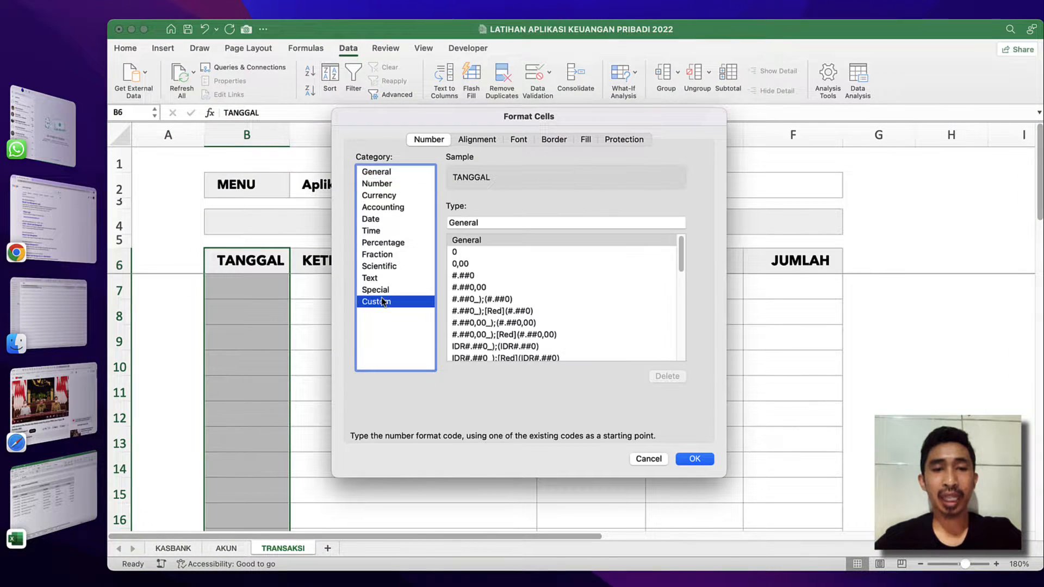
scroll(522, 301, down, 10)
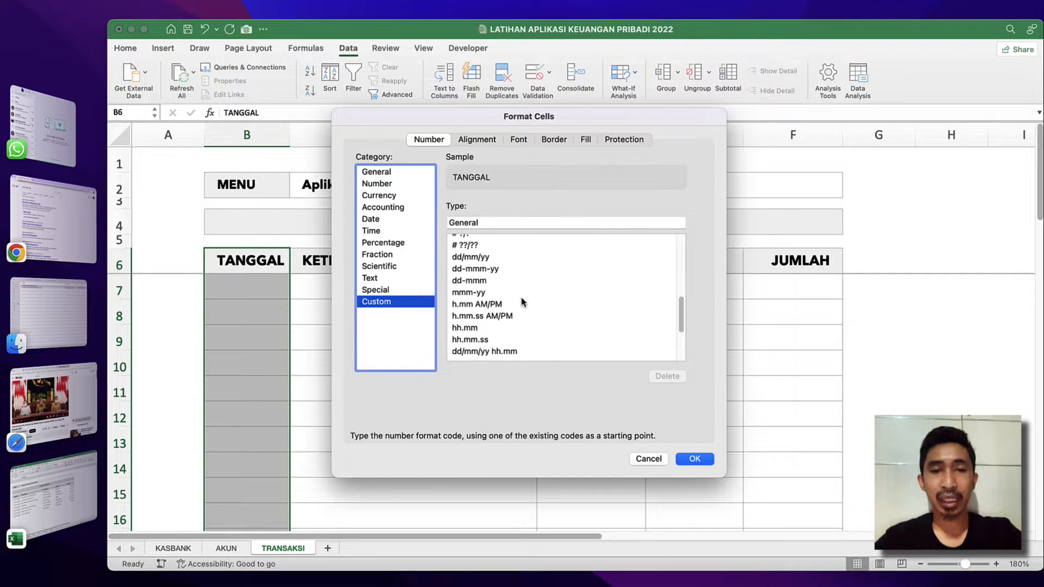
scroll(522, 302, down, 1)
click(475, 261)
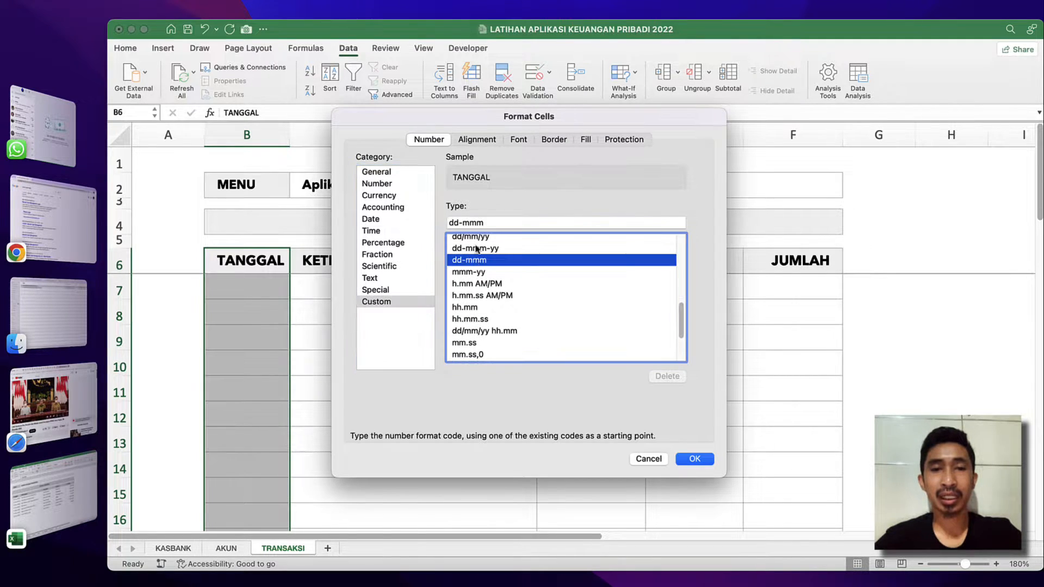
click(494, 223)
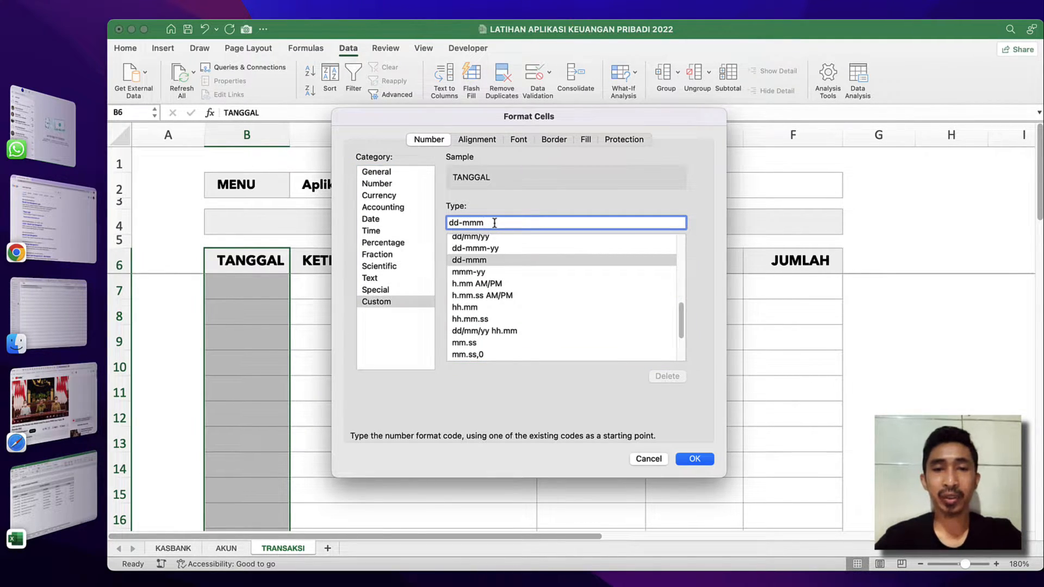
key(BackSpace)
key(BackSpace)
key(BackSpace)
key(BackSpace)
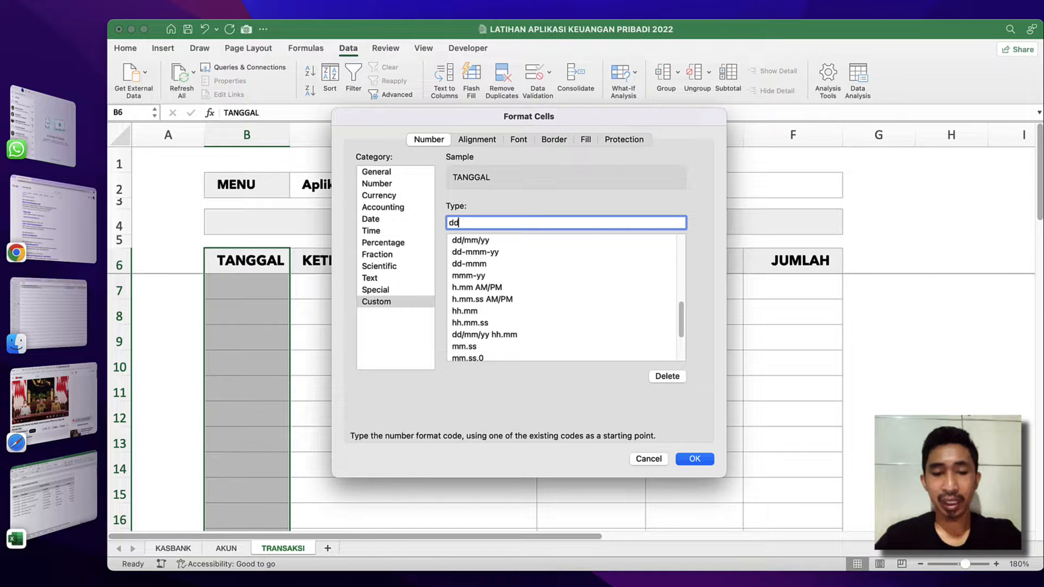
text(-mm)
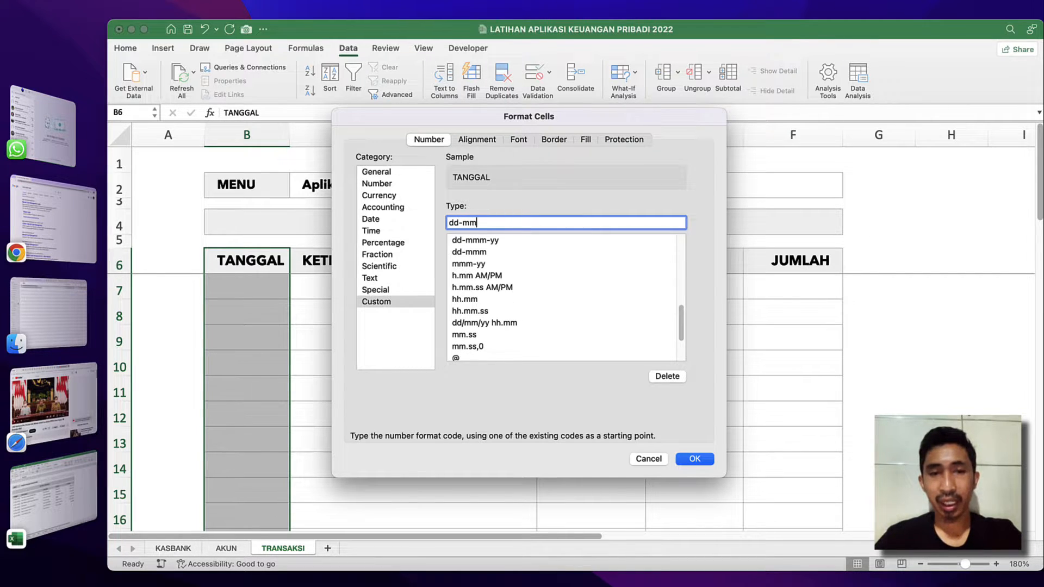
text(m)
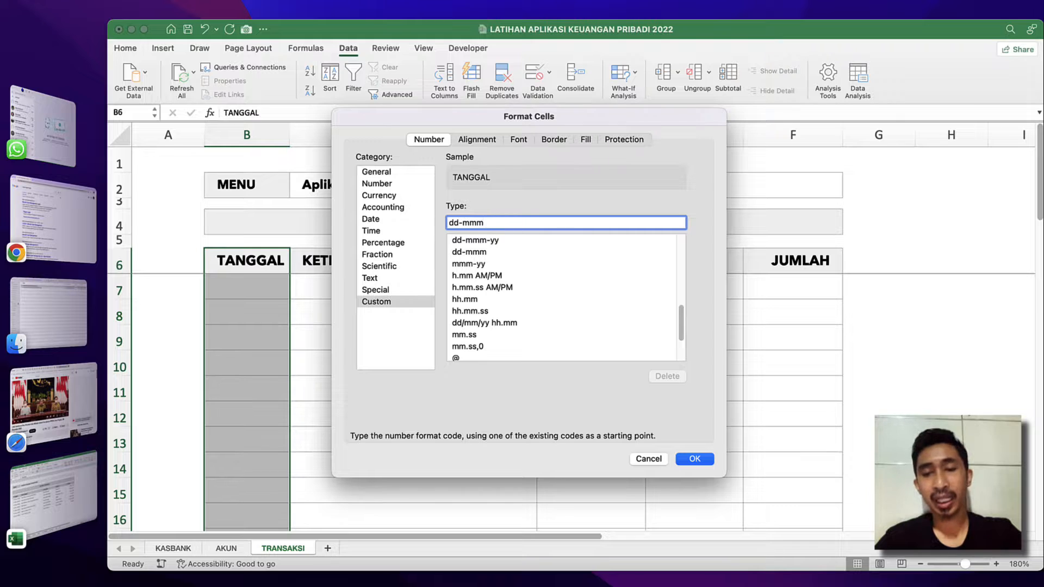
text(-yy)
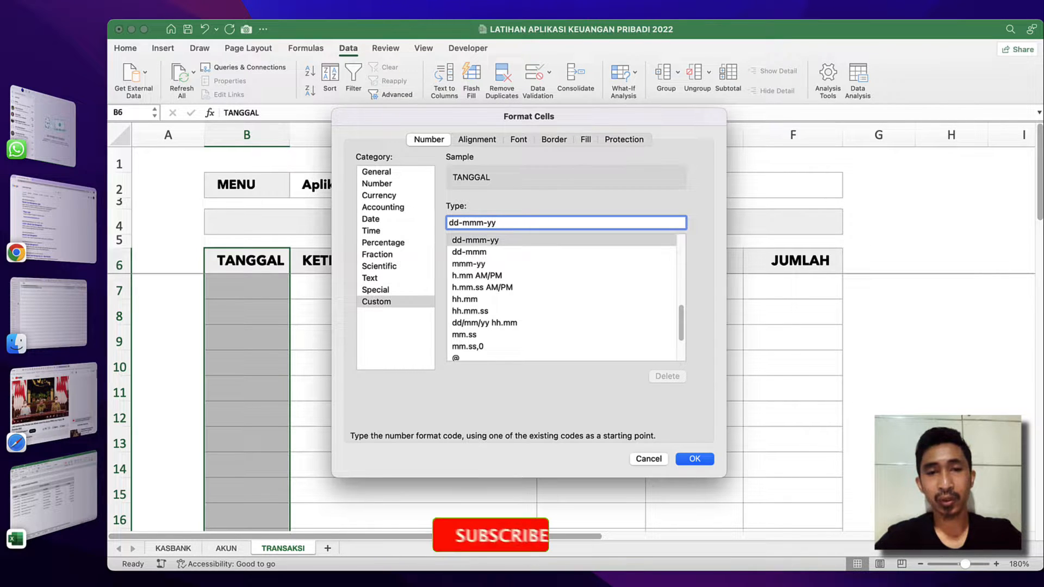
text(y)
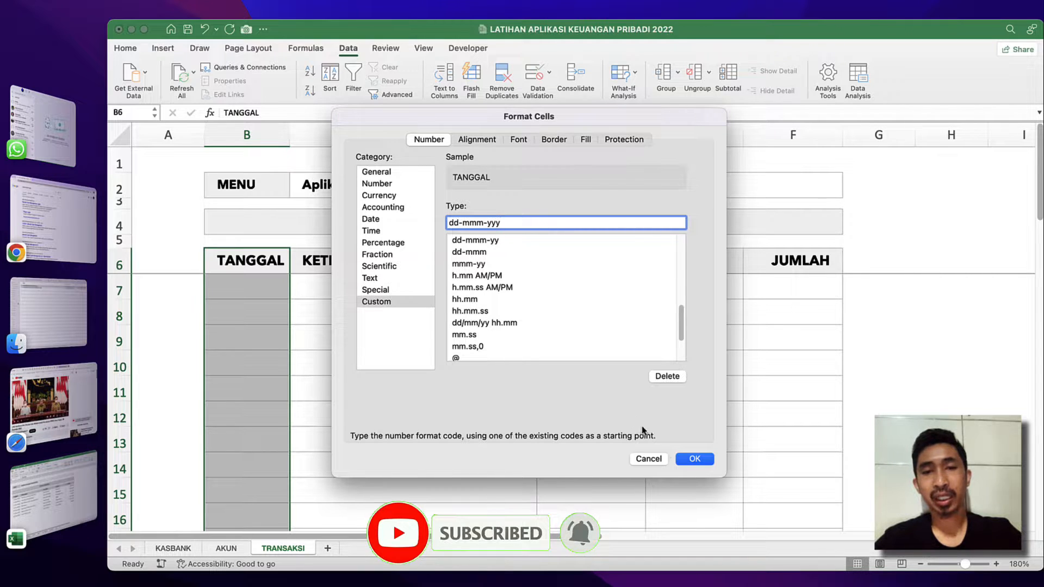
click(695, 461)
Enter the date 1/12/2022 in cell B7 and widen the TANGGAL column to fit it.
click(233, 307)
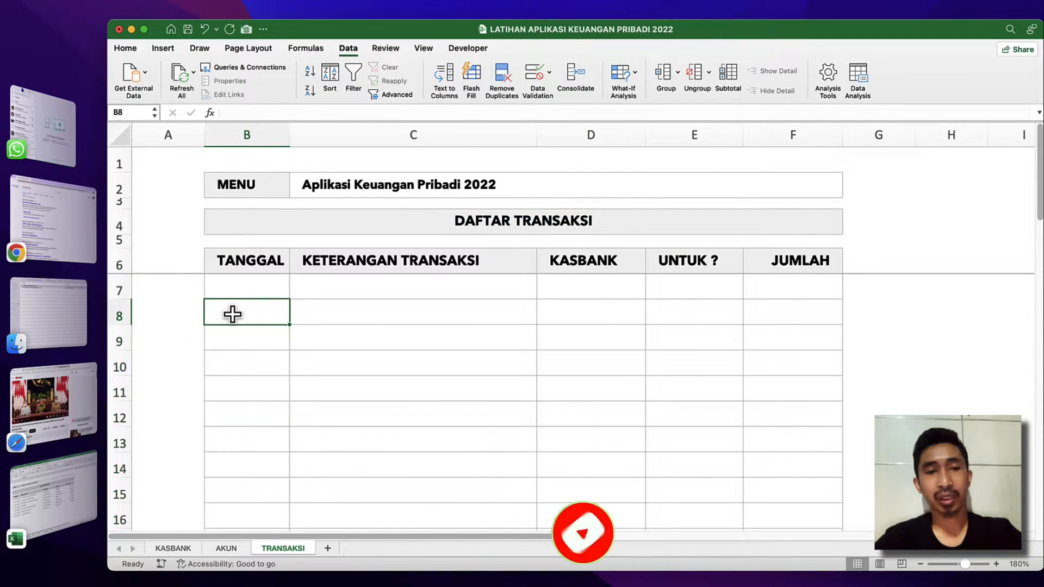
click(247, 282)
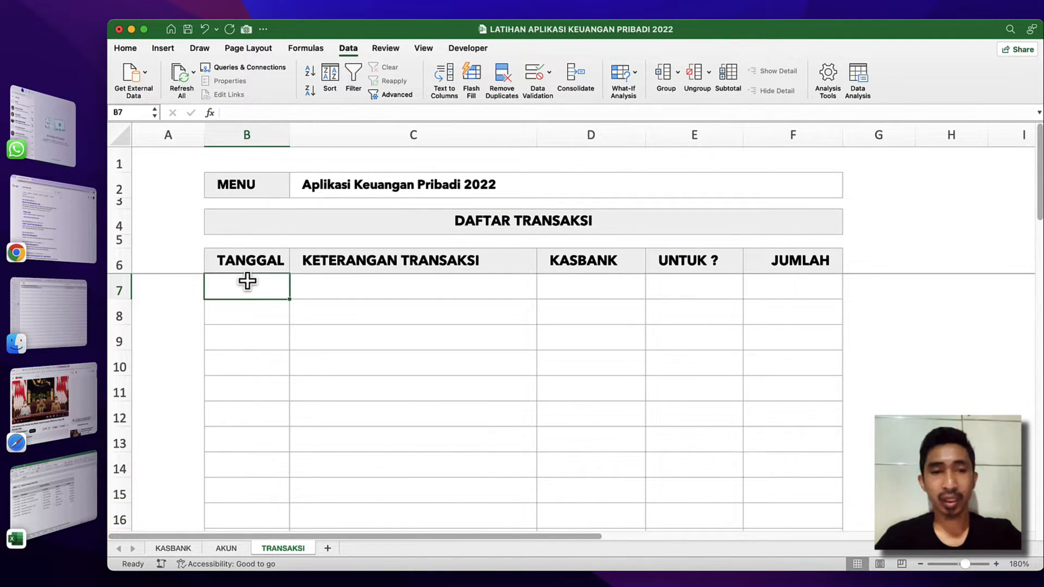
text(1/12/)
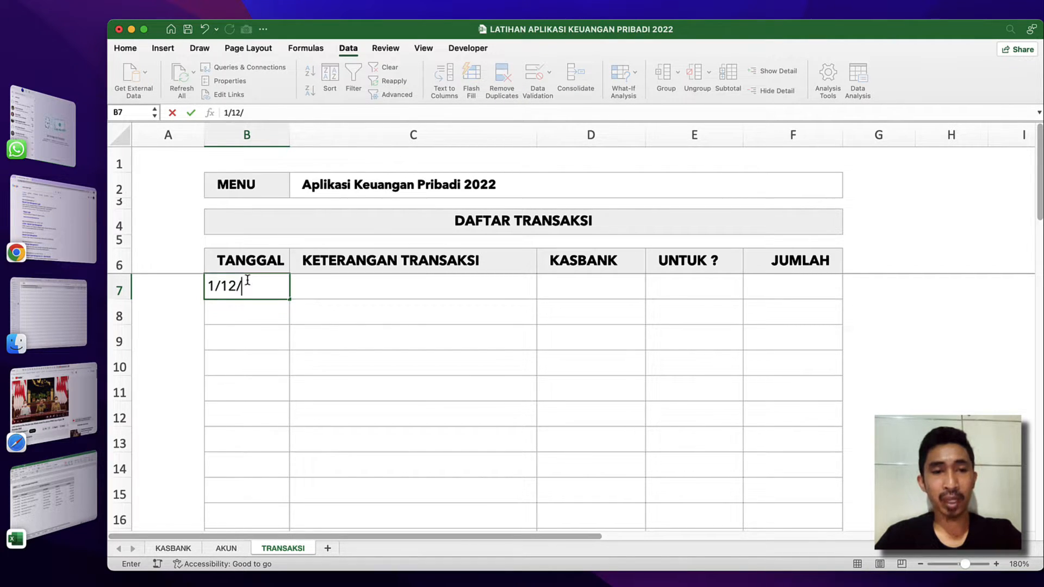
text(2022)
key(Return)
click(260, 285)
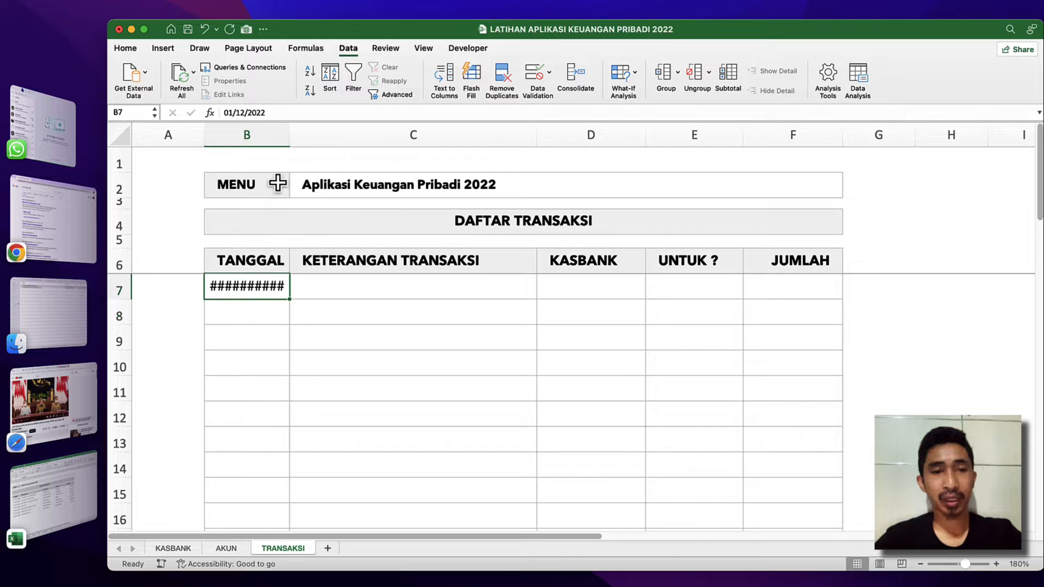
drag(288, 138, 308, 137)
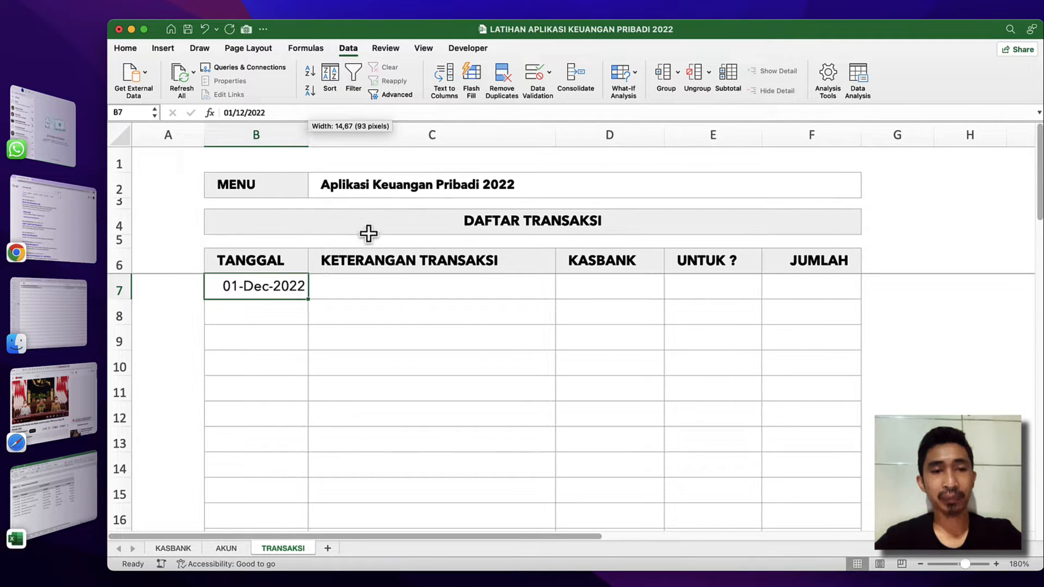
Enter "Uang masuk dari Gaji Bulan November" in cell C7 and widen the KETERANGAN TRANSAKSI column to fit it.
click(256, 309)
click(276, 282)
click(337, 290)
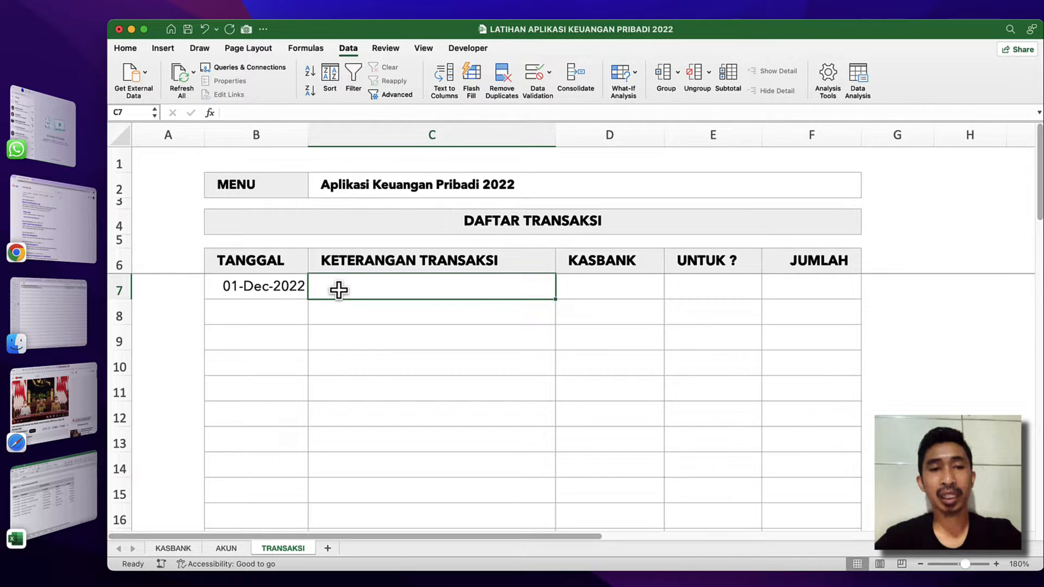
text(Uang masuk dari Gaji Bulan B)
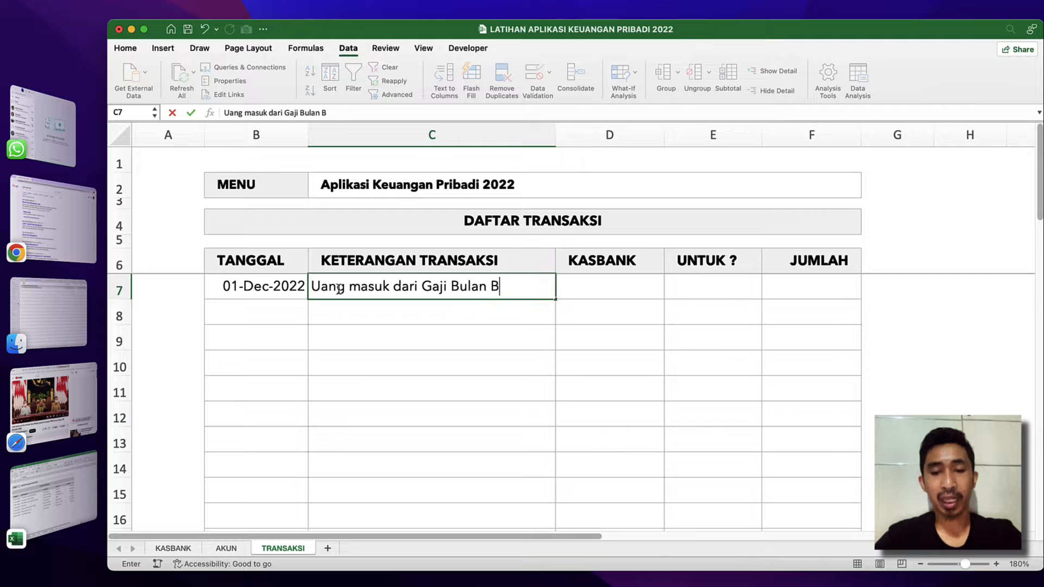
key(BackSpace)
text(November)
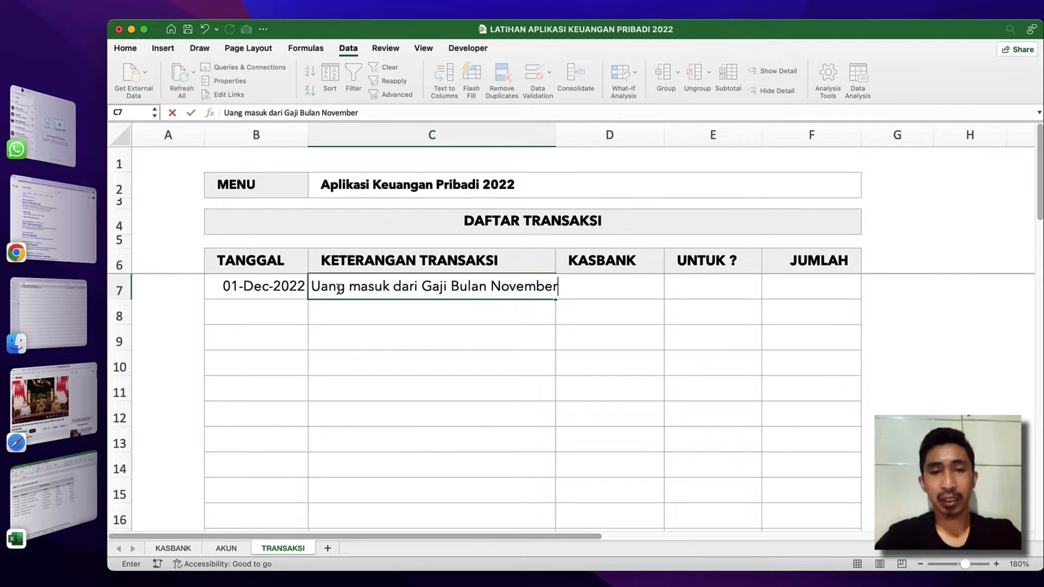
key(Return)
click(467, 282)
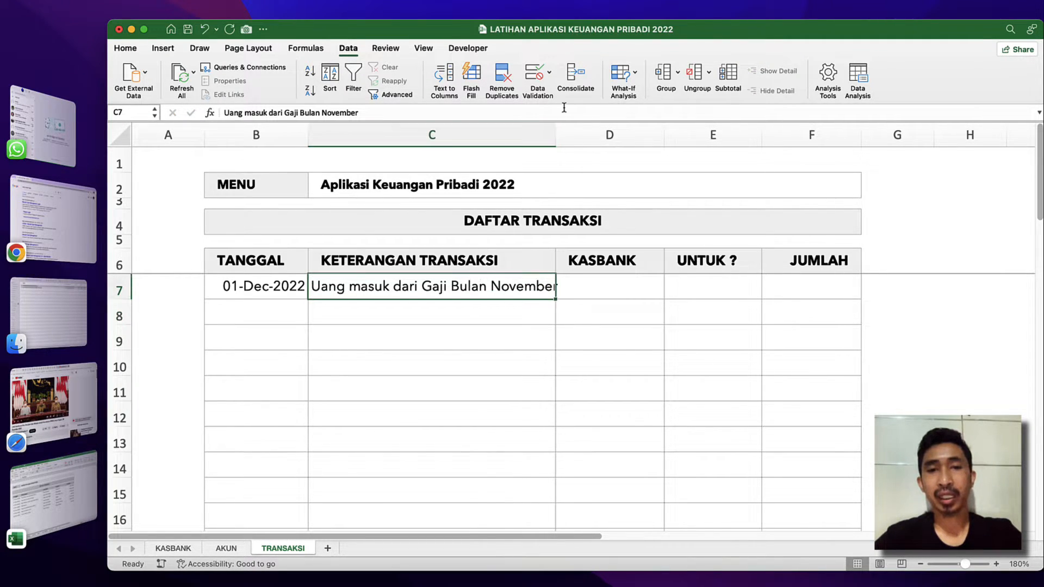
drag(558, 134, 613, 135)
Choose Bank BCA from the dropdown in the KASBANK cell D7.
click(658, 277)
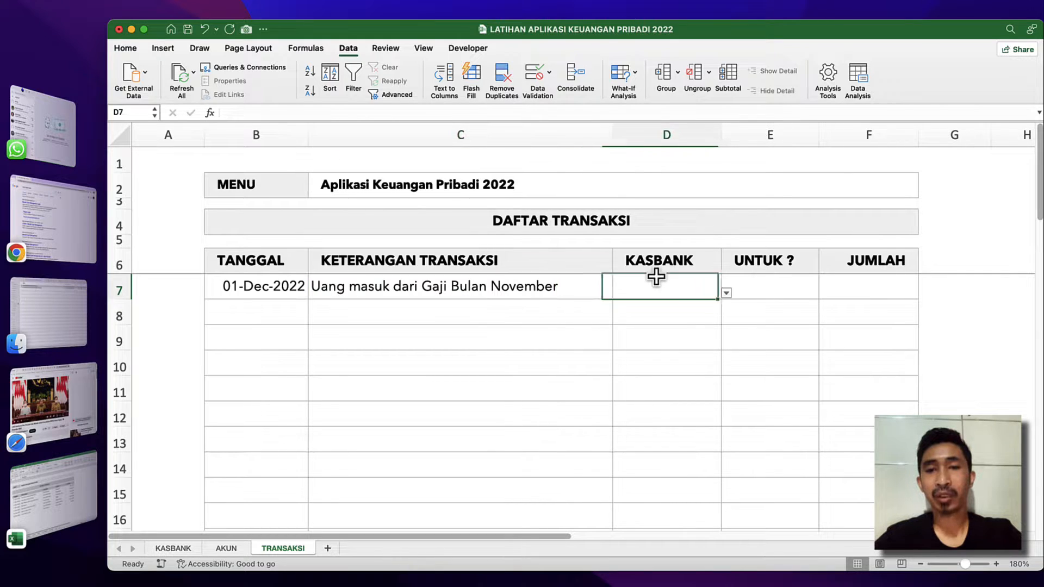
click(726, 297)
click(637, 332)
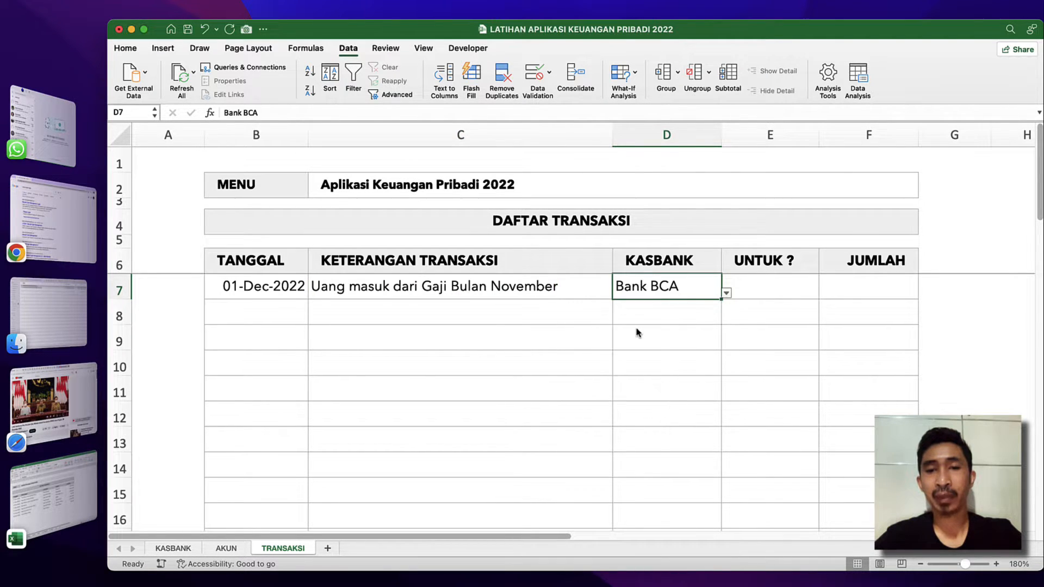
Choose Gaji Bulanan from the dropdown in the UNTUK ? cell E7.
click(572, 303)
click(742, 293)
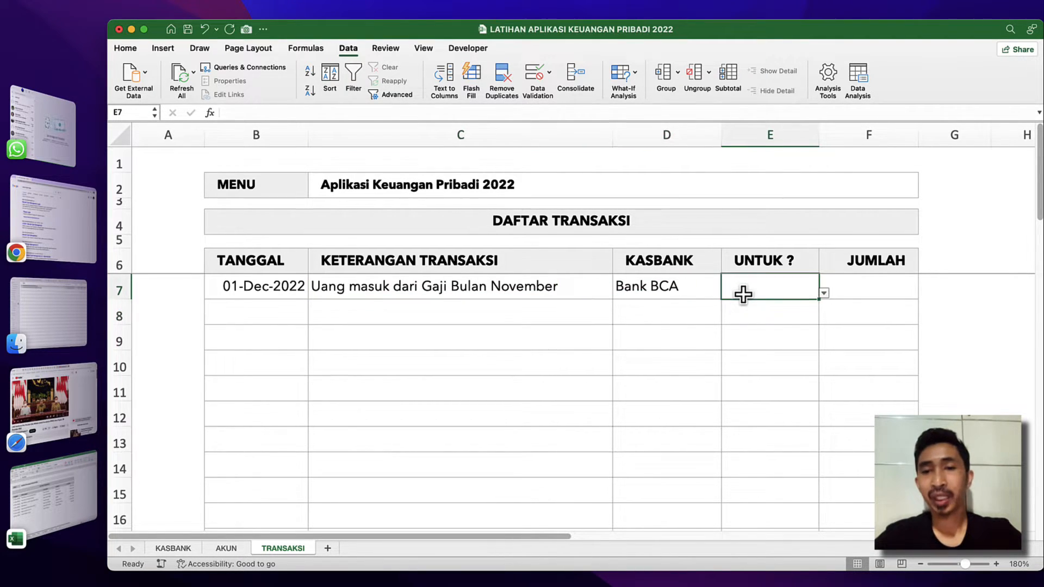
click(825, 294)
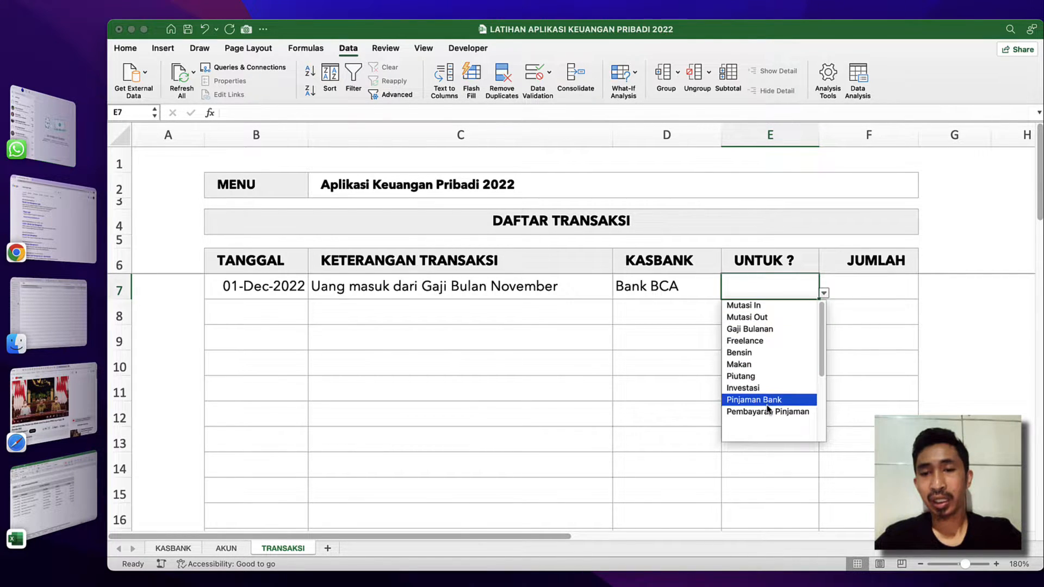
scroll(768, 409, down, 1)
scroll(766, 402, up, 1)
click(757, 328)
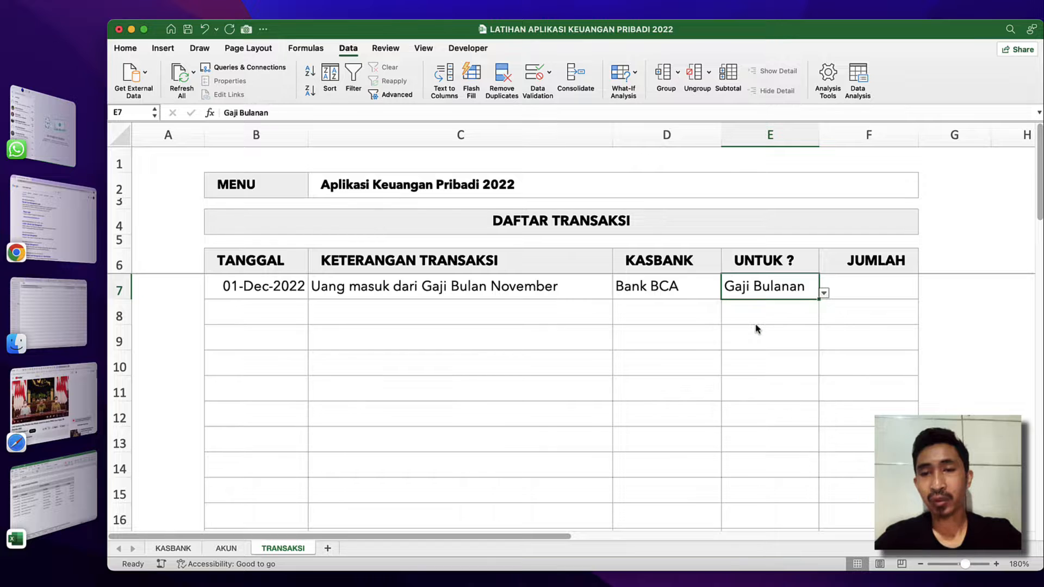
Enter the amount 3500000 in the JUMLAH cell F7 of the first transaction.
click(777, 338)
click(847, 282)
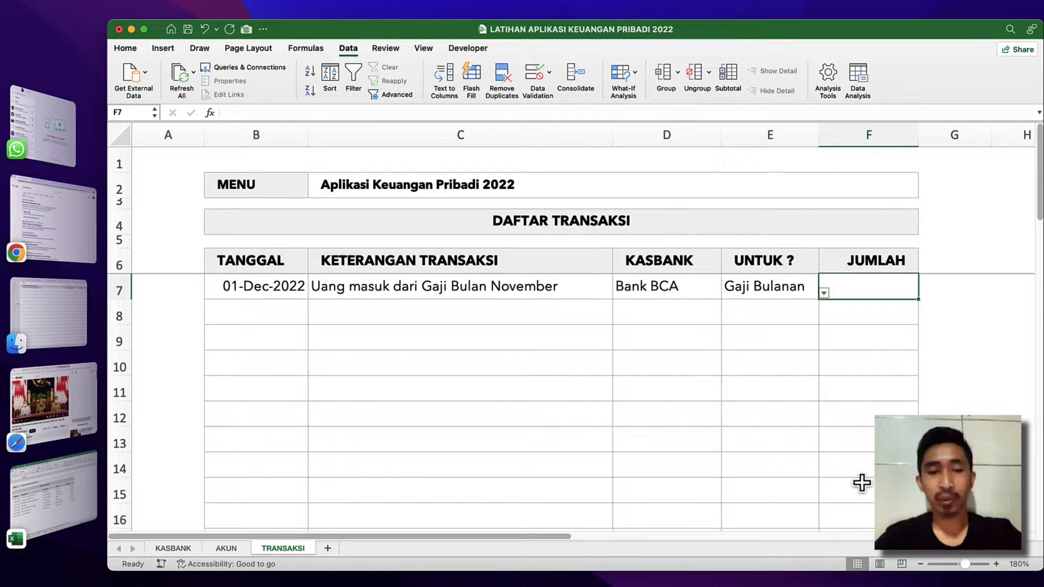
text(3500000)
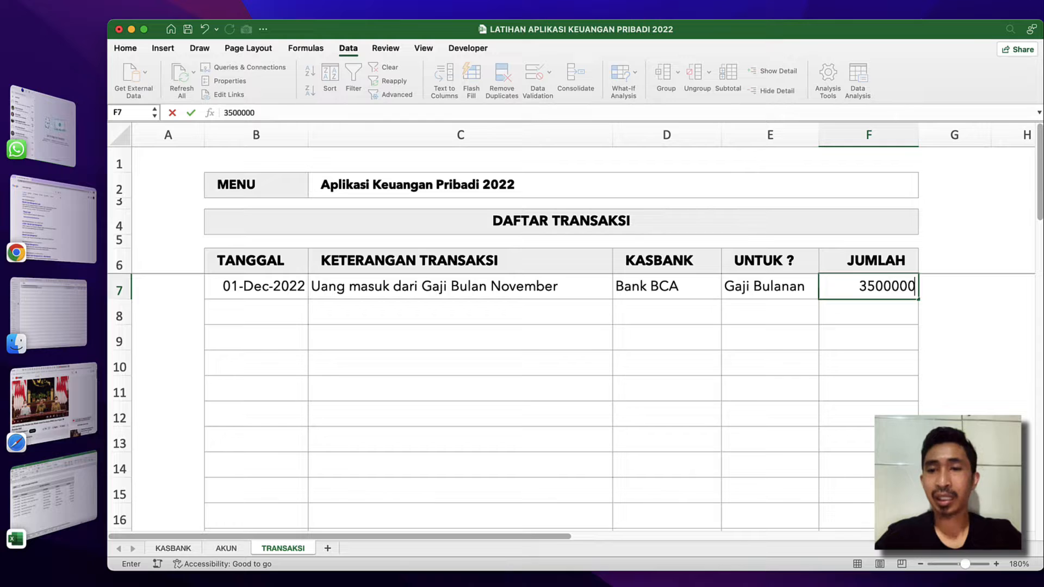
key(Return)
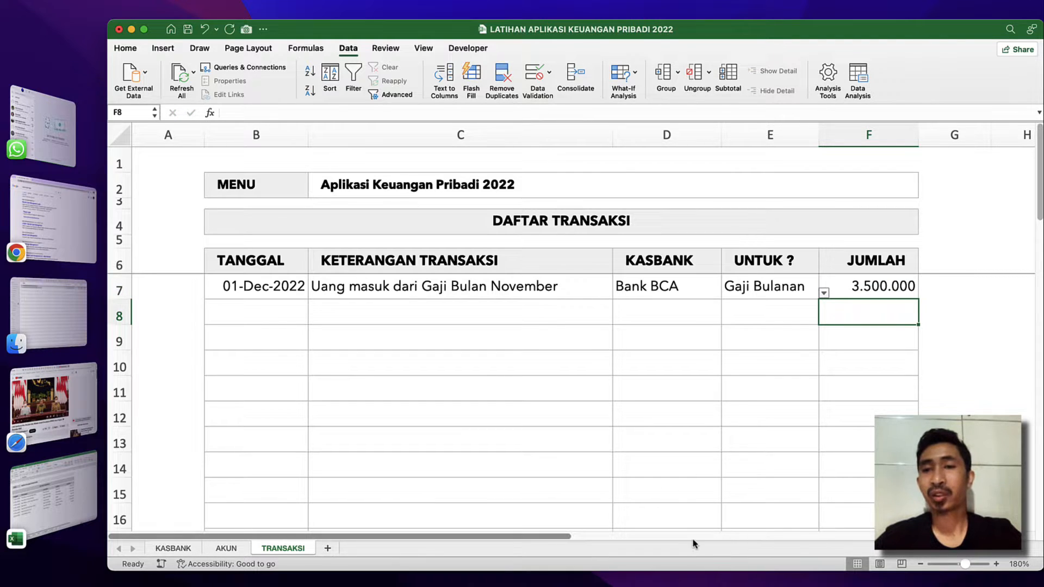
click(689, 432)
click(679, 351)
click(425, 336)
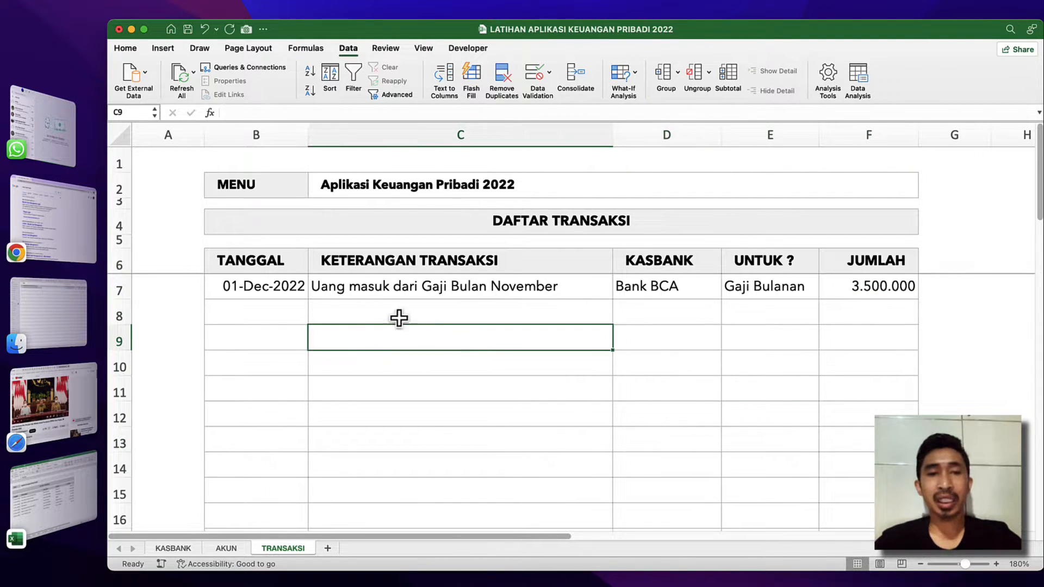
click(295, 287)
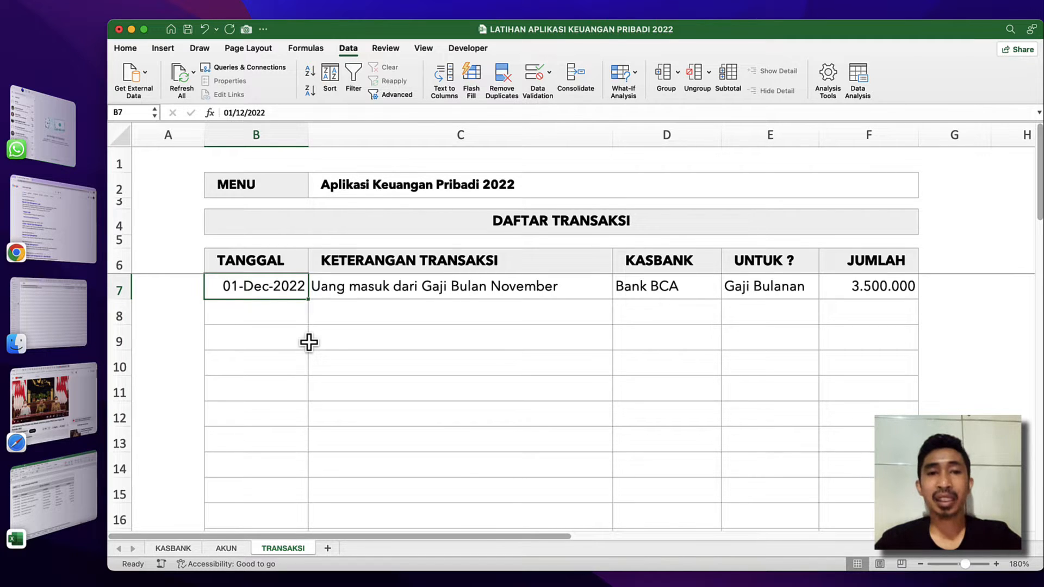
click(381, 401)
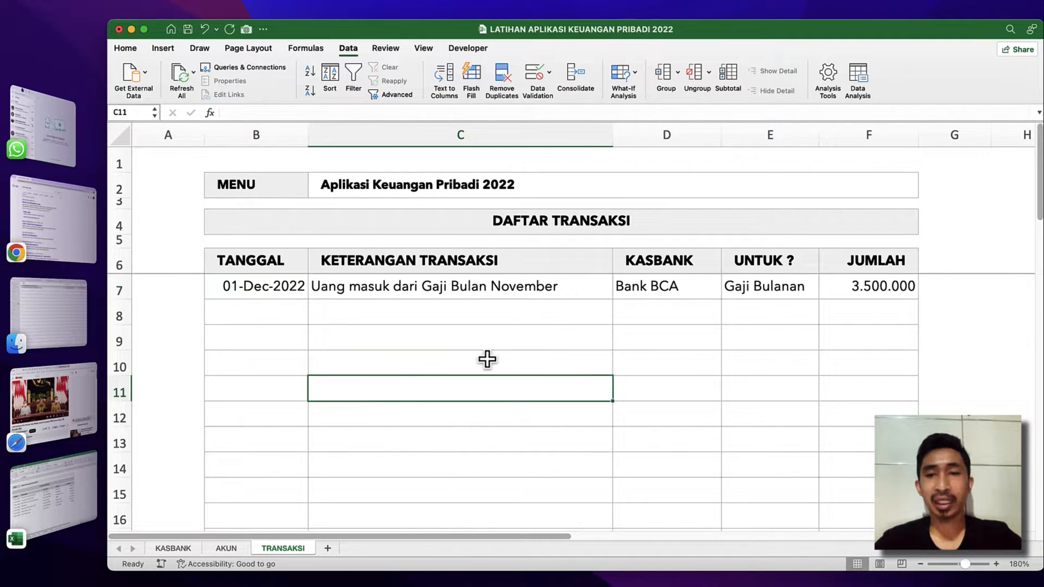
click(498, 359)
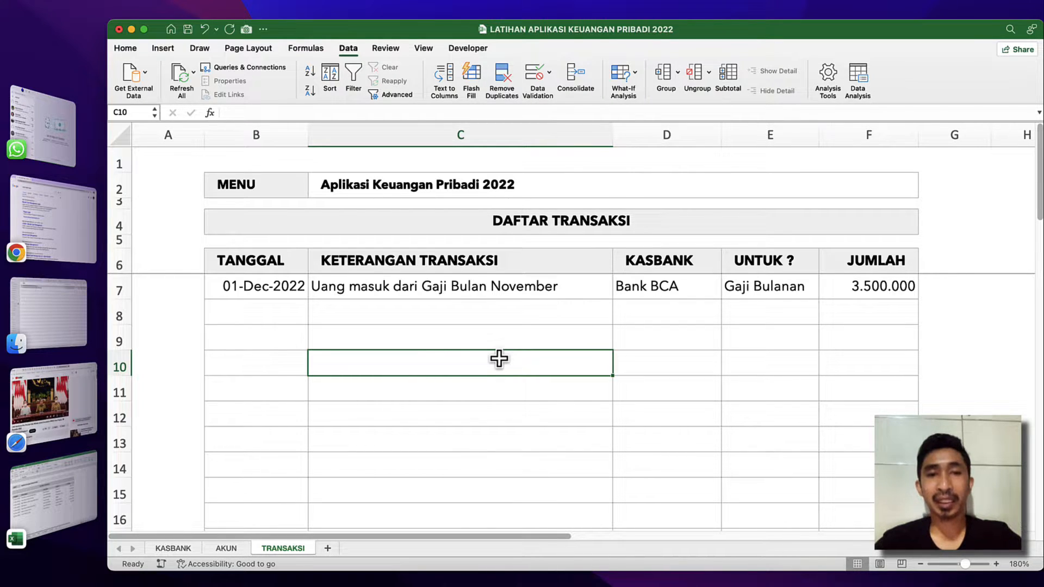
Add a new blank worksheet after the TRANSAKSI sheet.
click(350, 394)
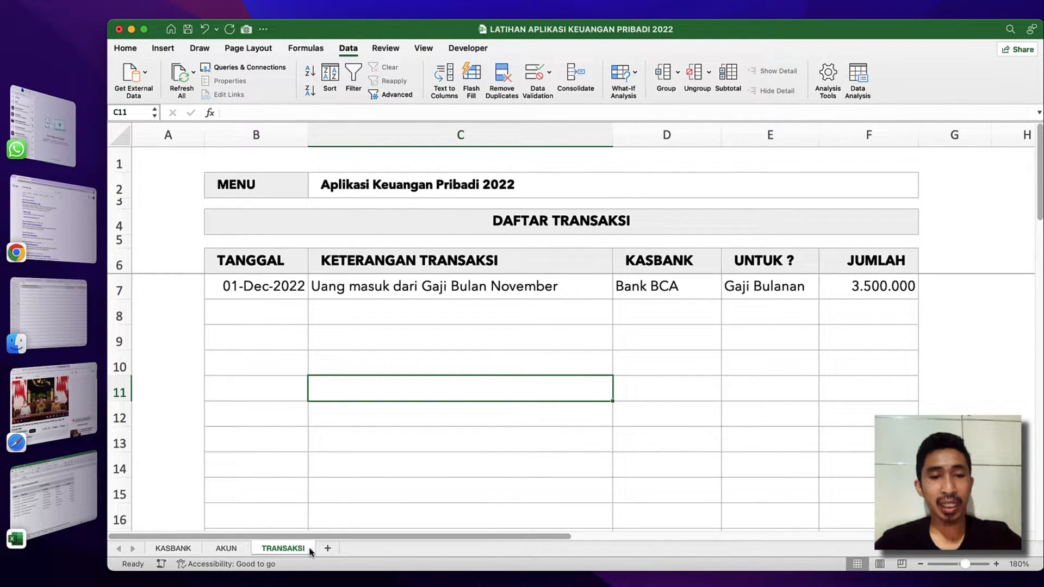
click(326, 550)
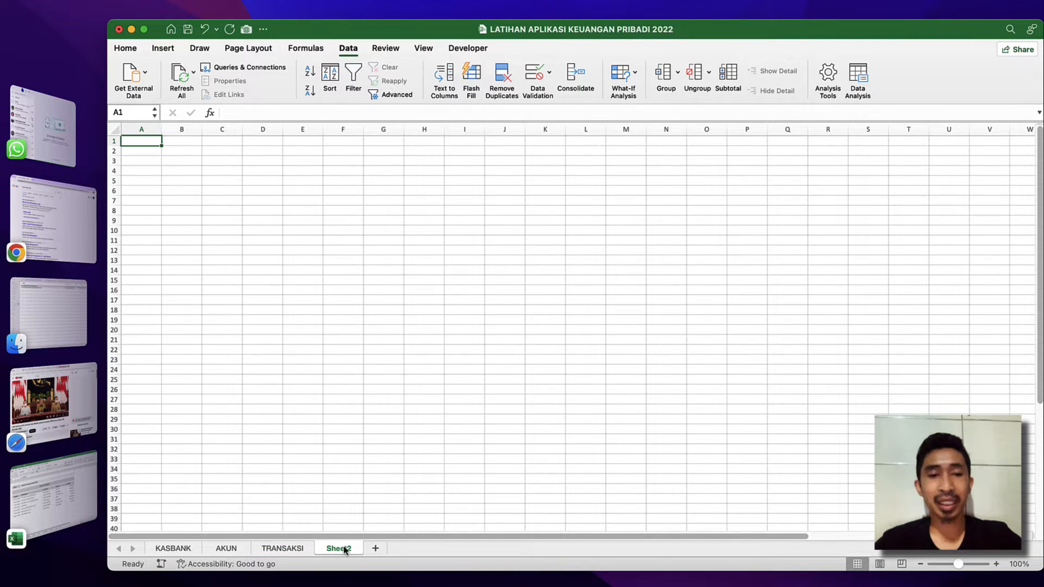
Switch to the finished APLIKASI KEUNGAN PRIBADI 2022 workbook and examine the HISTORI report's title block, balance rows and table columns.
click(52, 497)
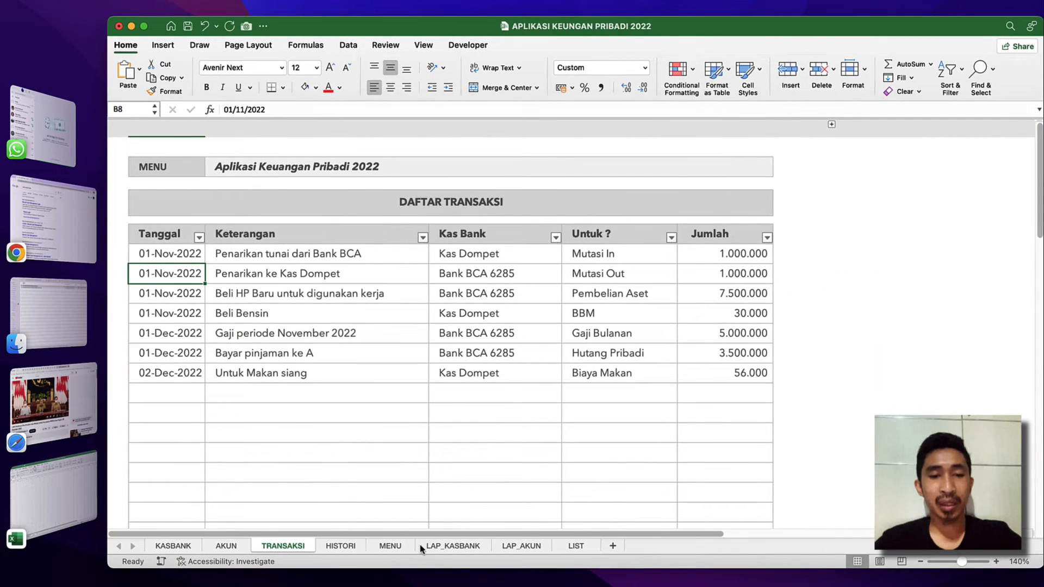
click(394, 549)
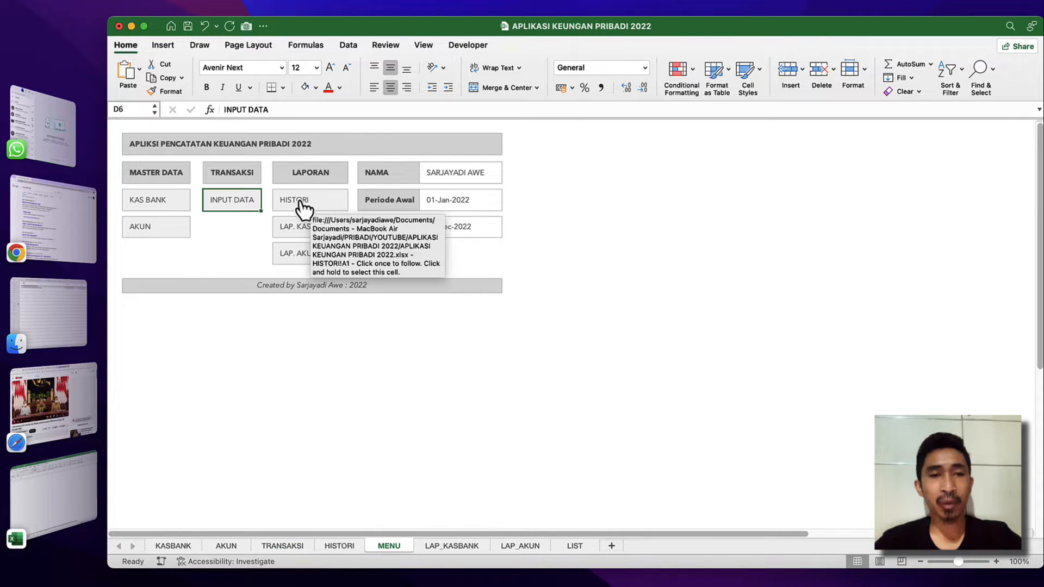
click(304, 208)
click(395, 158)
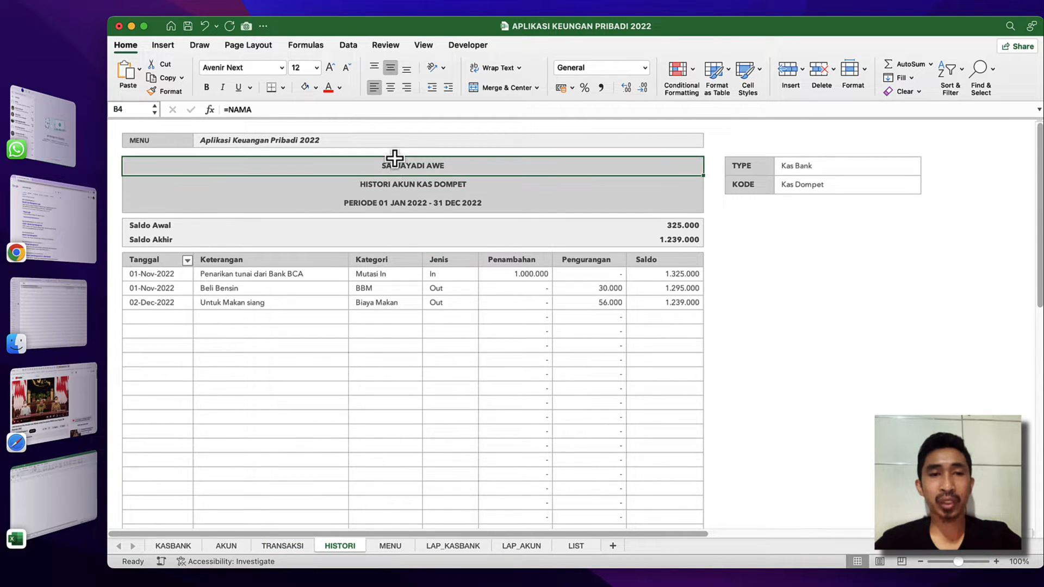
mouse_move(395, 158)
mouse_down()
mouse_move(394, 200)
mouse_move(397, 166)
mouse_up()
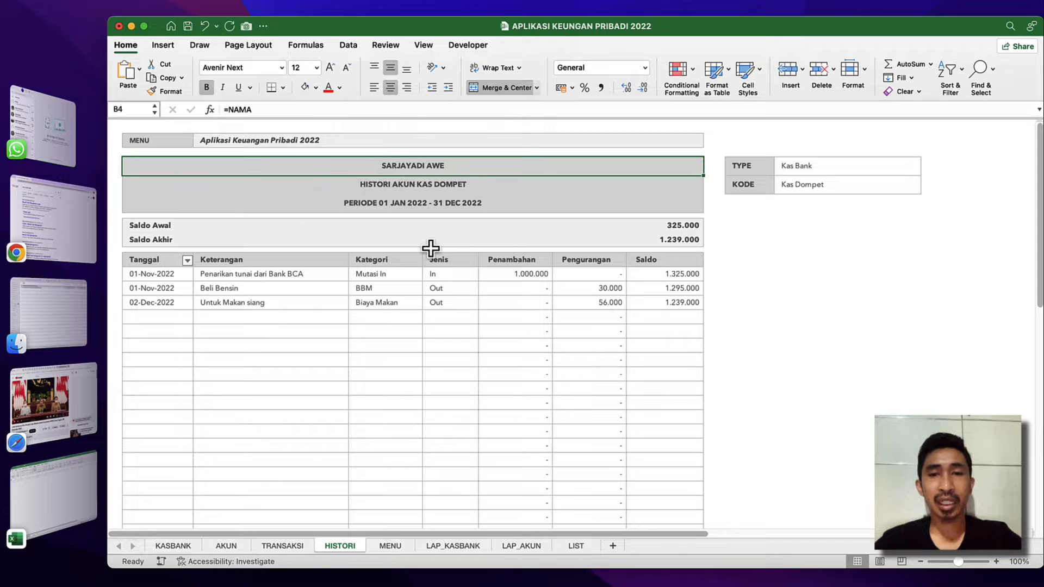
click(431, 249)
scroll(421, 336, down, 10)
scroll(421, 337, up, 10)
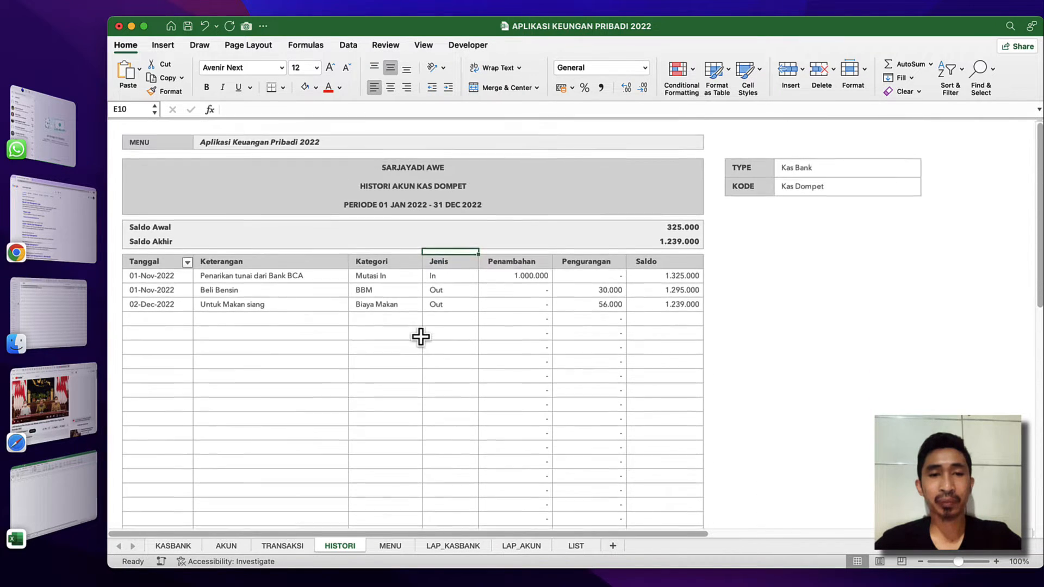
click(341, 318)
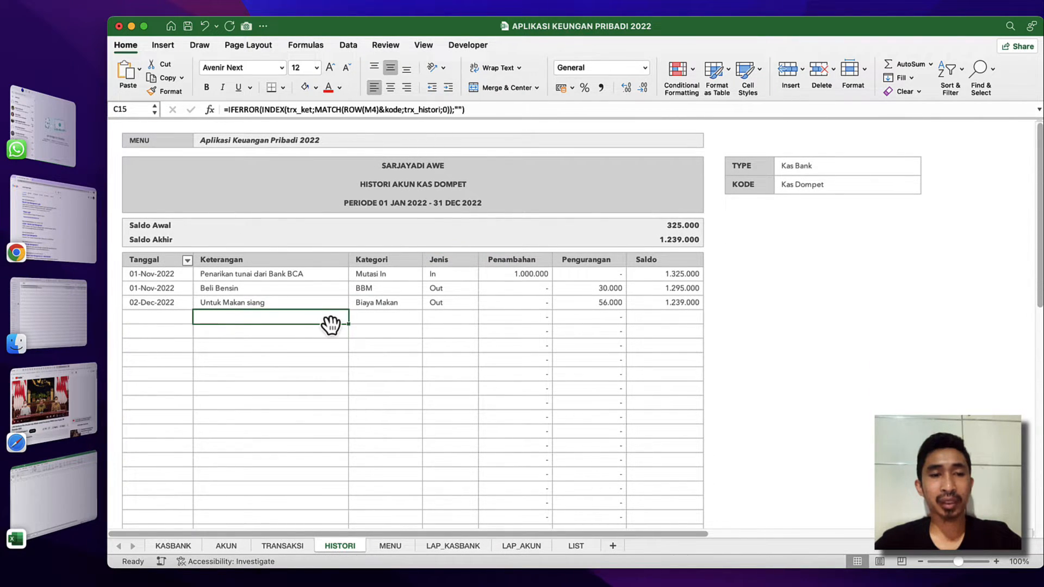
Return to the LATIHAN workbook and increase the height of all rows on the new Sheet2.
key(ctrl+Up)
click(671, 368)
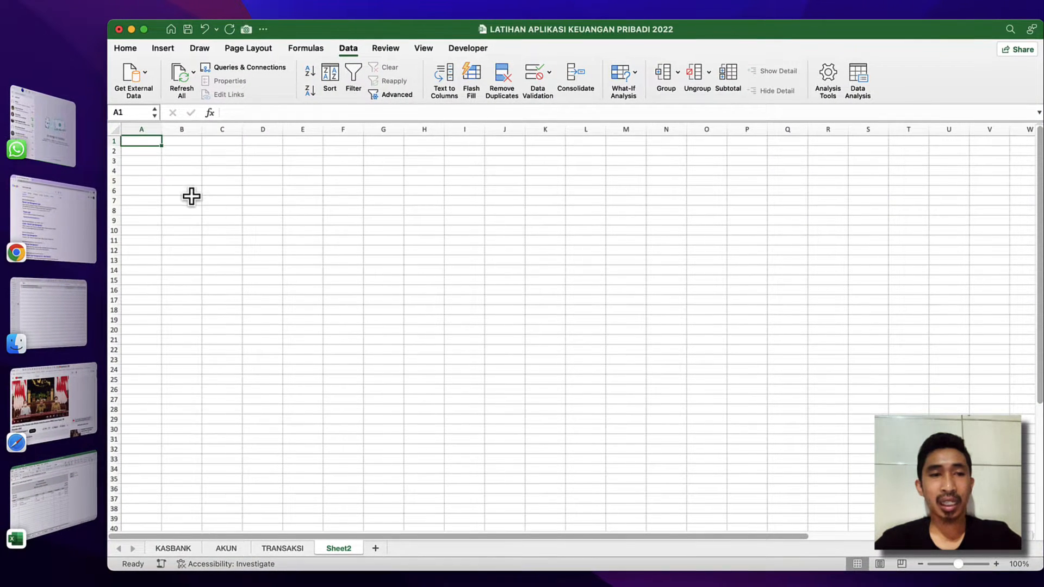
click(996, 564)
click(997, 565)
click(996, 565)
click(997, 564)
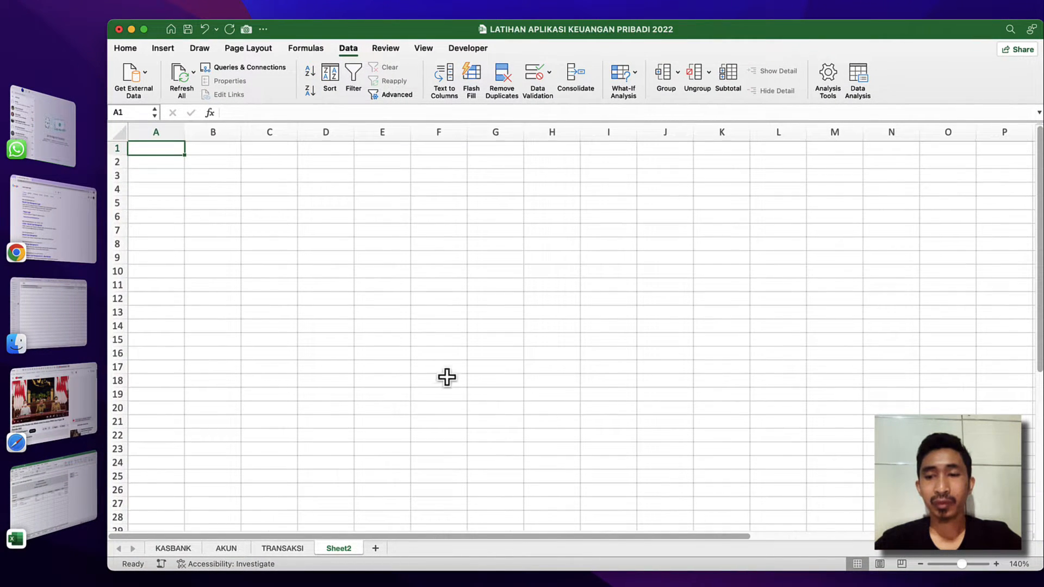
click(119, 133)
drag(121, 155, 121, 163)
click(149, 157)
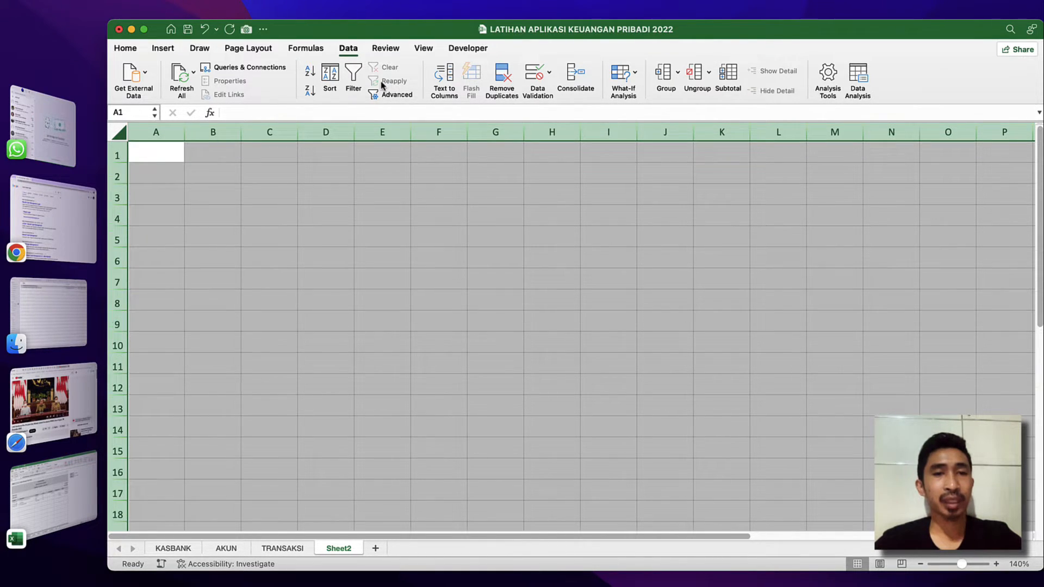
Set all cells of Sheet2 to middle vertical alignment and the Avenir Next font.
click(125, 48)
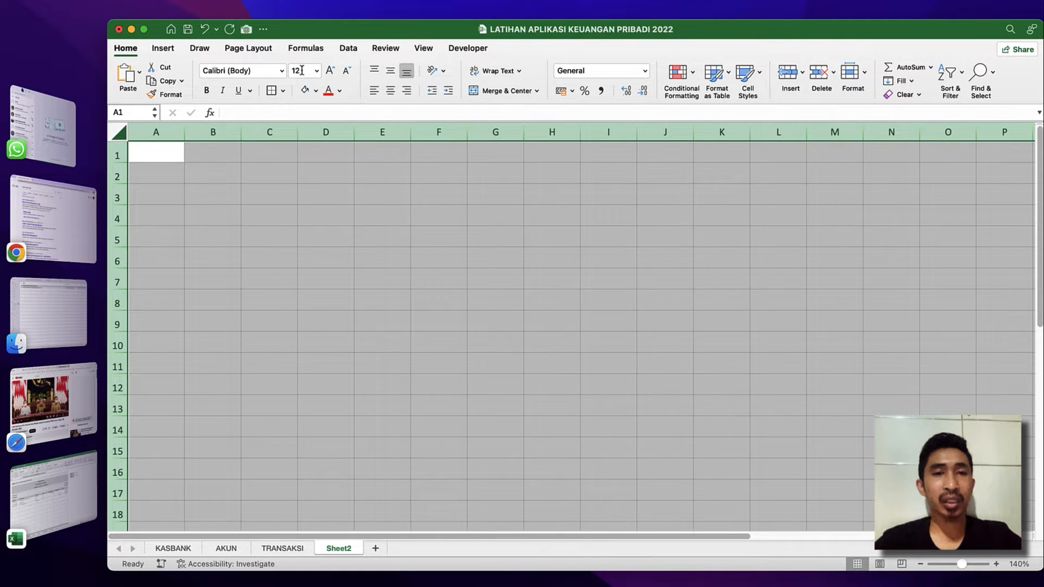
click(388, 71)
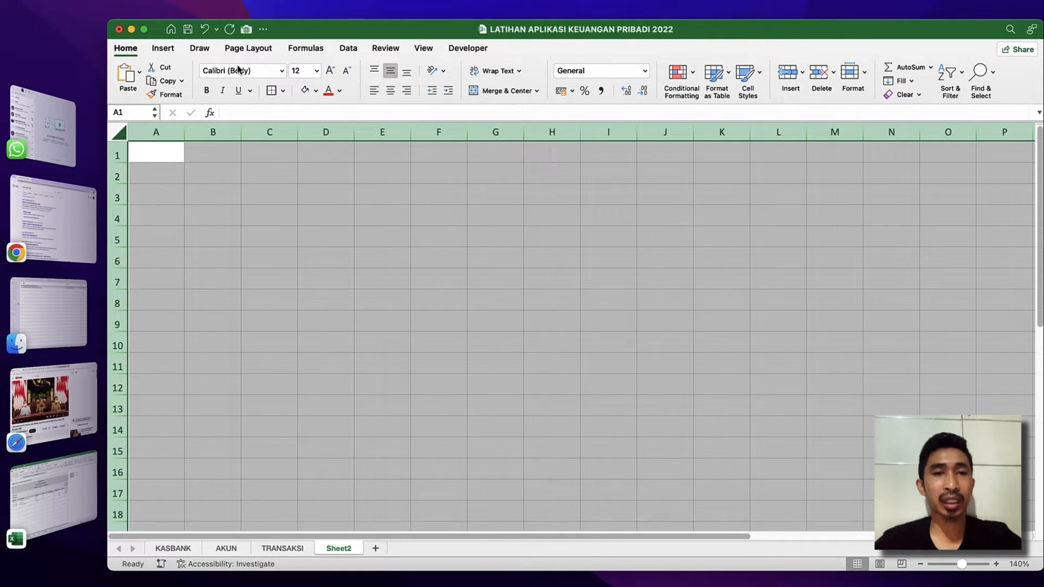
click(285, 73)
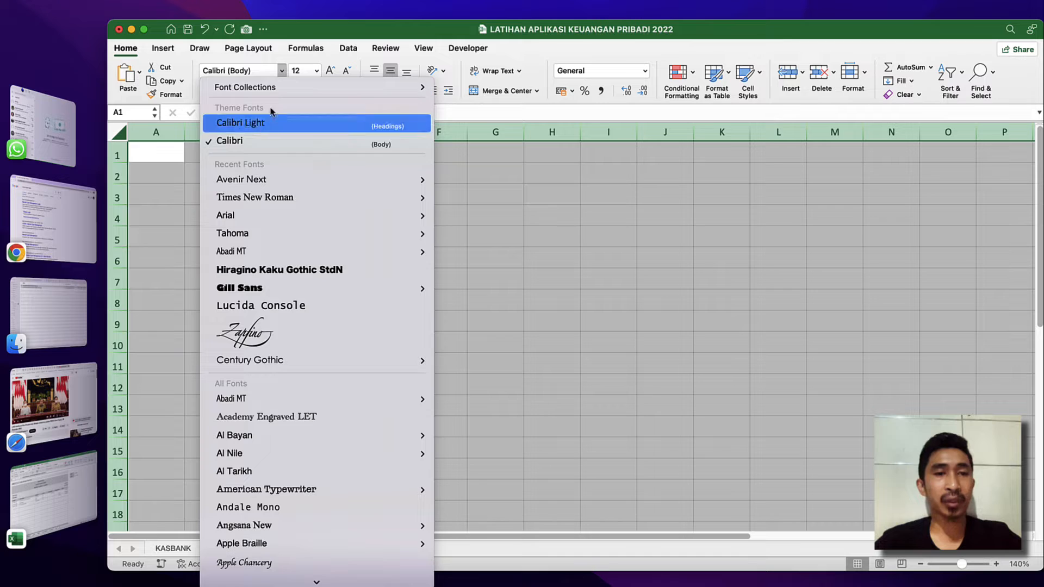
click(250, 168)
Copy the MENU and Aplikasi Keuangan Pribadi 2022 header cells from the TRANSAKSI sheet to B2 on Sheet2.
click(209, 170)
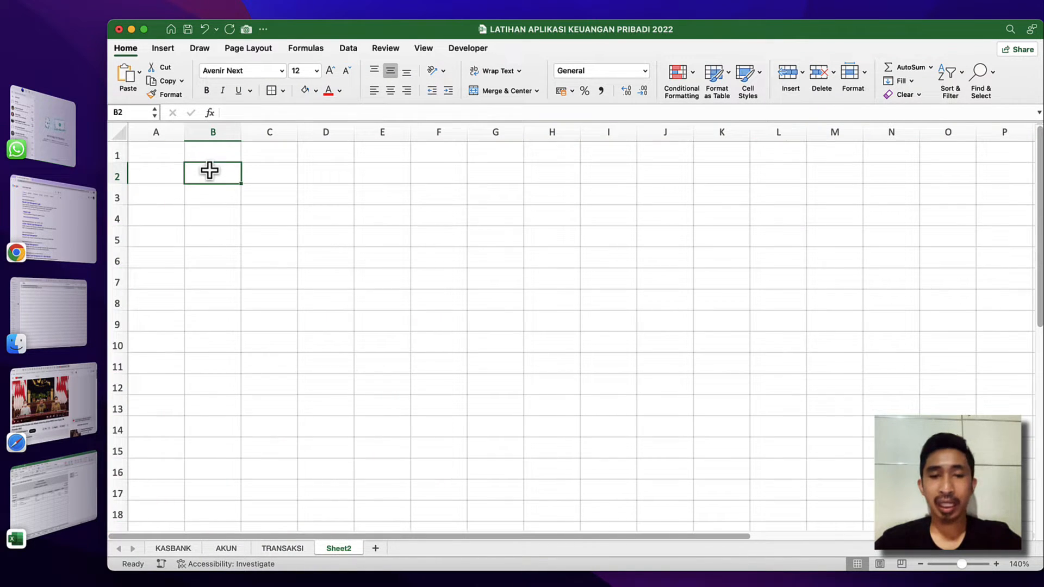
text(=)
key(BackSpace)
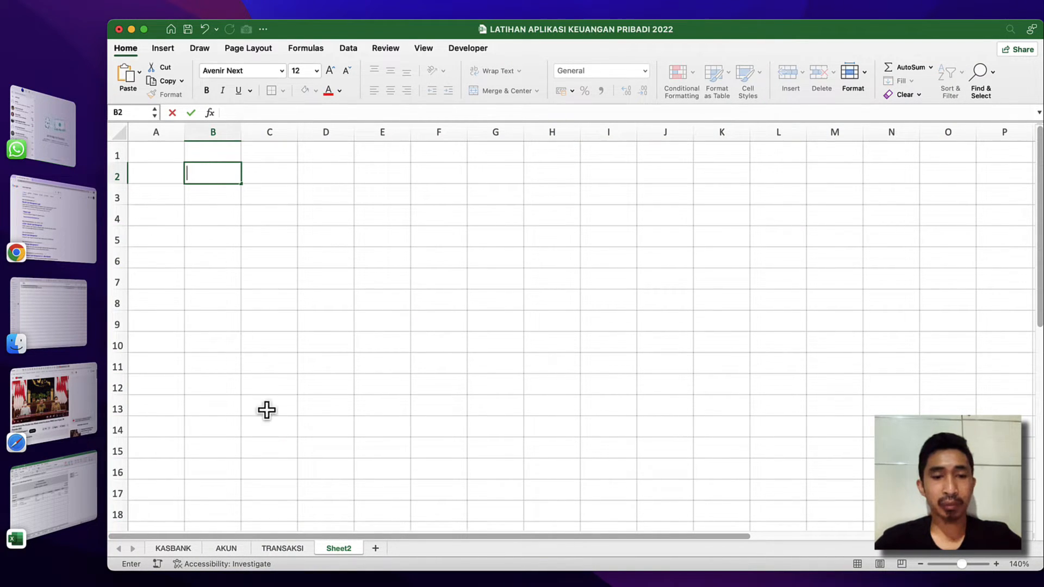
click(293, 546)
click(256, 189)
key(shift+Right)
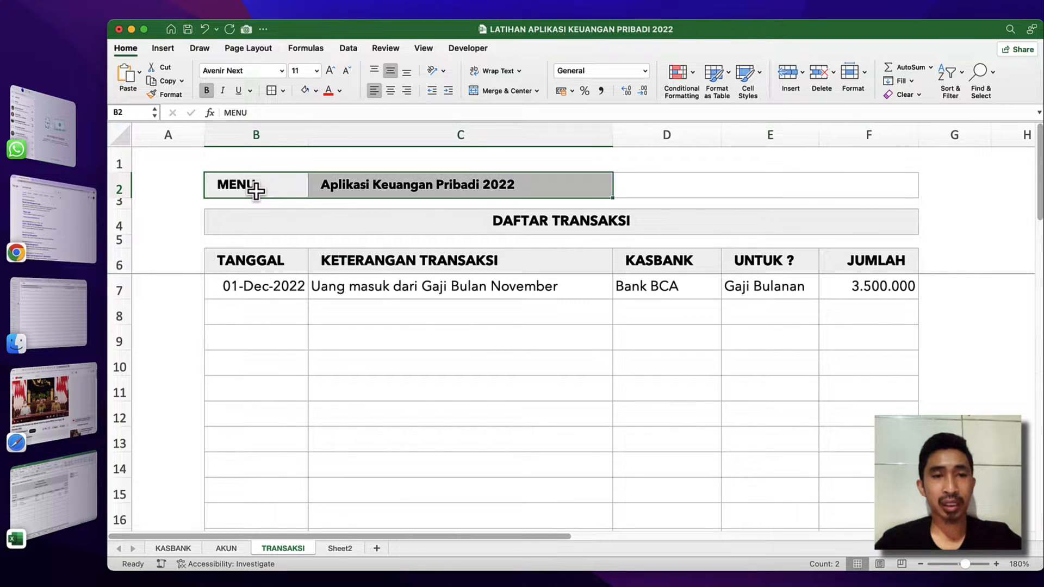
key(super+c)
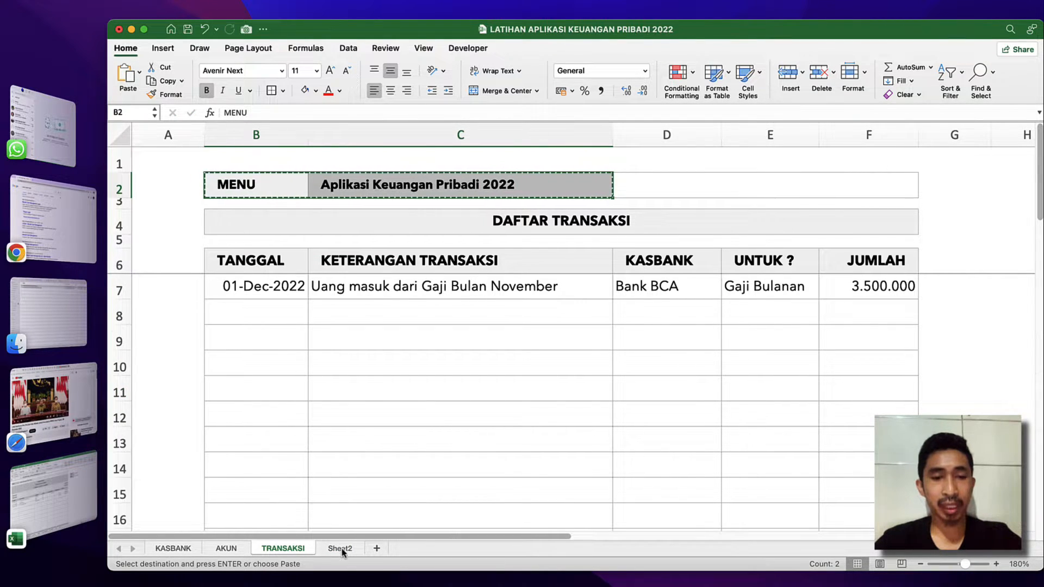
click(340, 548)
key(super+v)
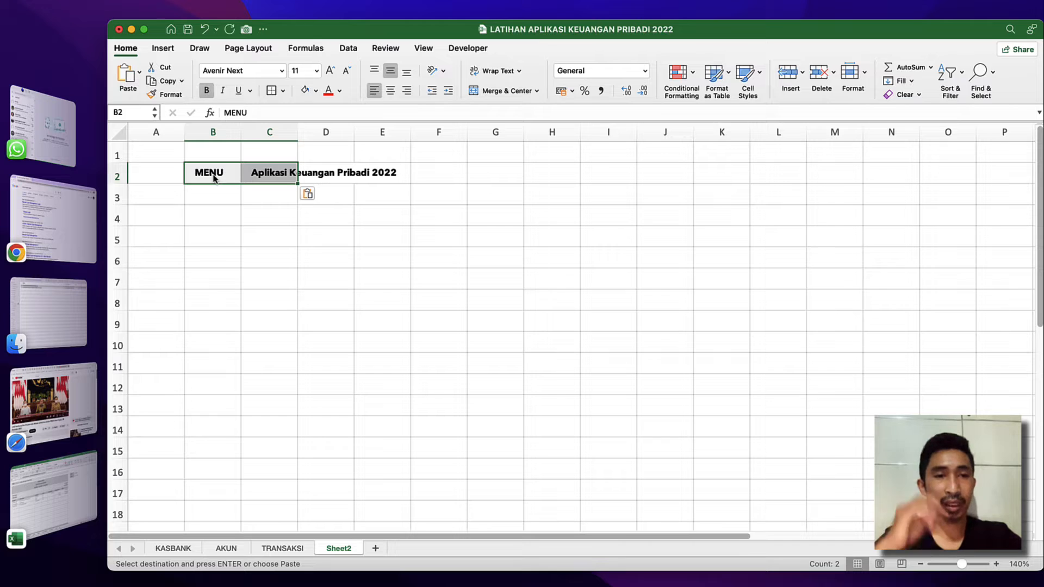
Hide the gridlines on Sheet2.
click(244, 195)
click(301, 236)
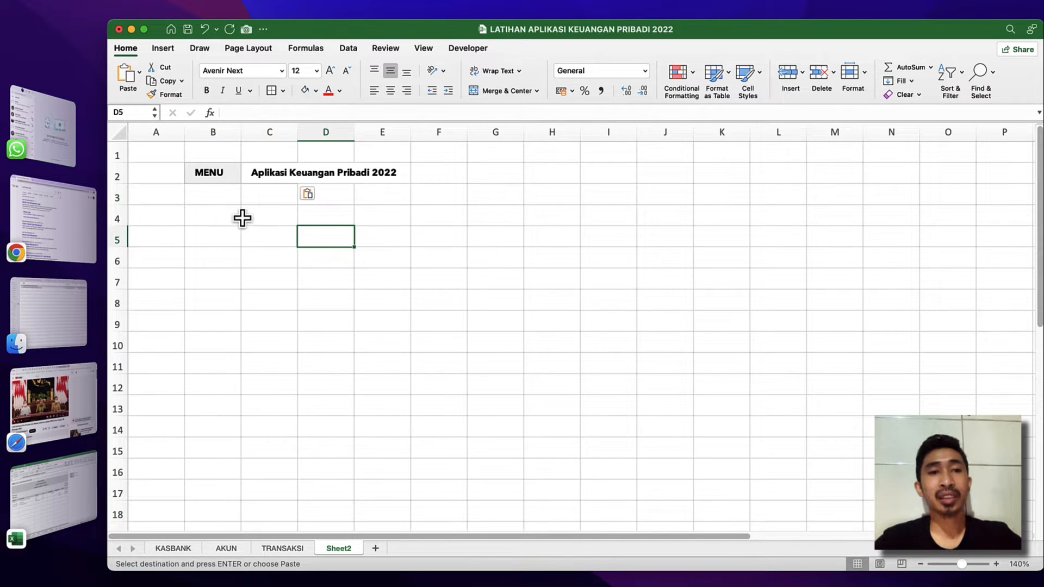
click(245, 218)
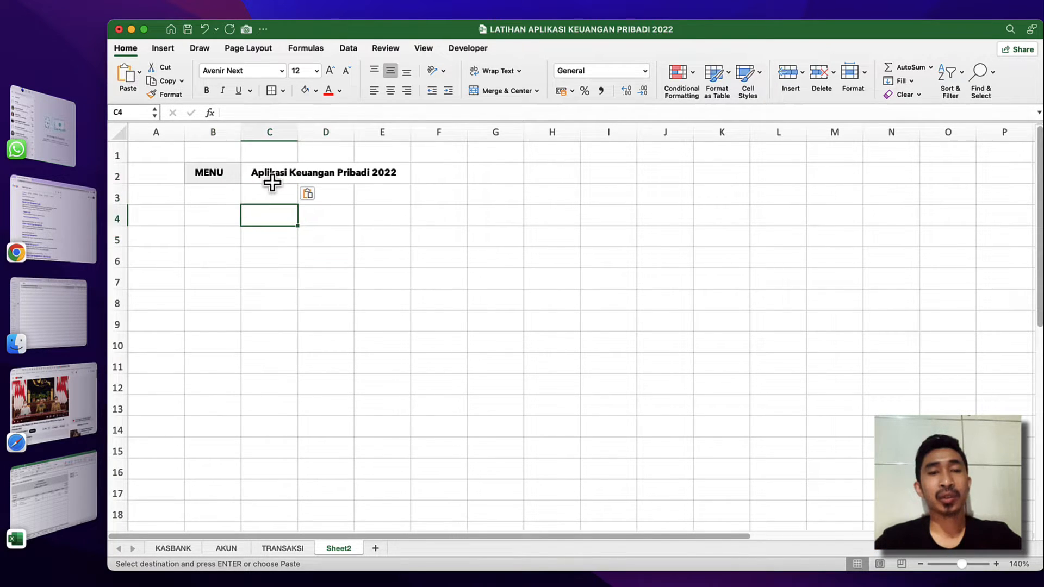
click(424, 49)
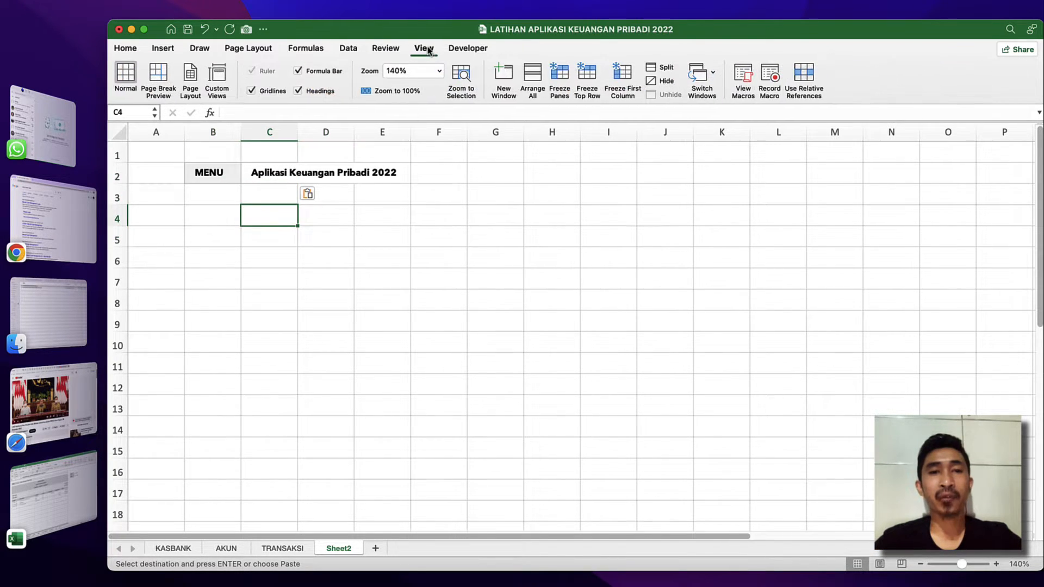
click(275, 94)
click(275, 172)
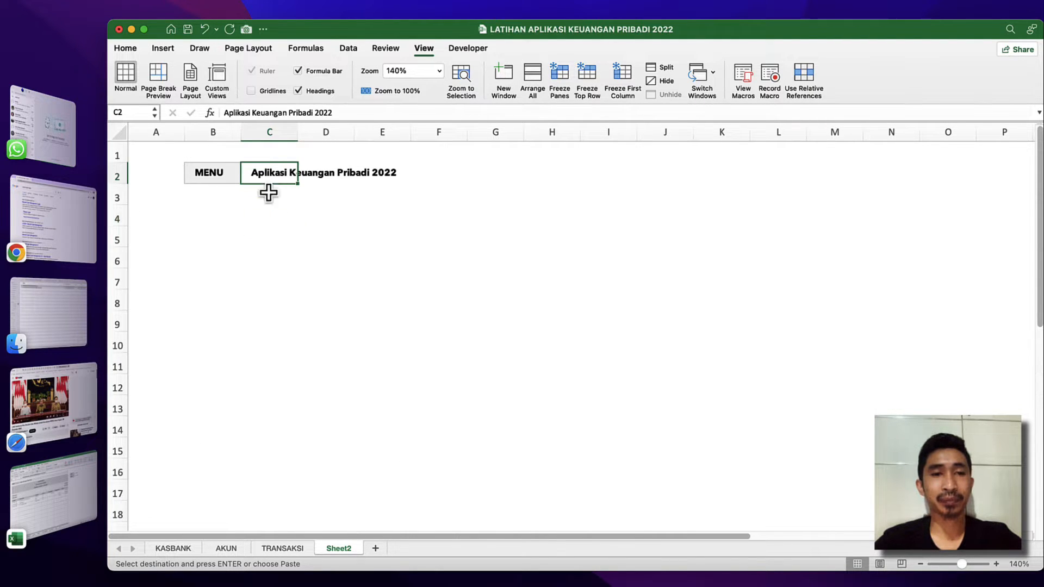
Switch to the APLIKASI KEUNGAN PRIBADI 2022 workbook and examine the formulas of the three title rows on its HISTORI sheet.
click(220, 234)
click(216, 198)
key(ctrl+Up)
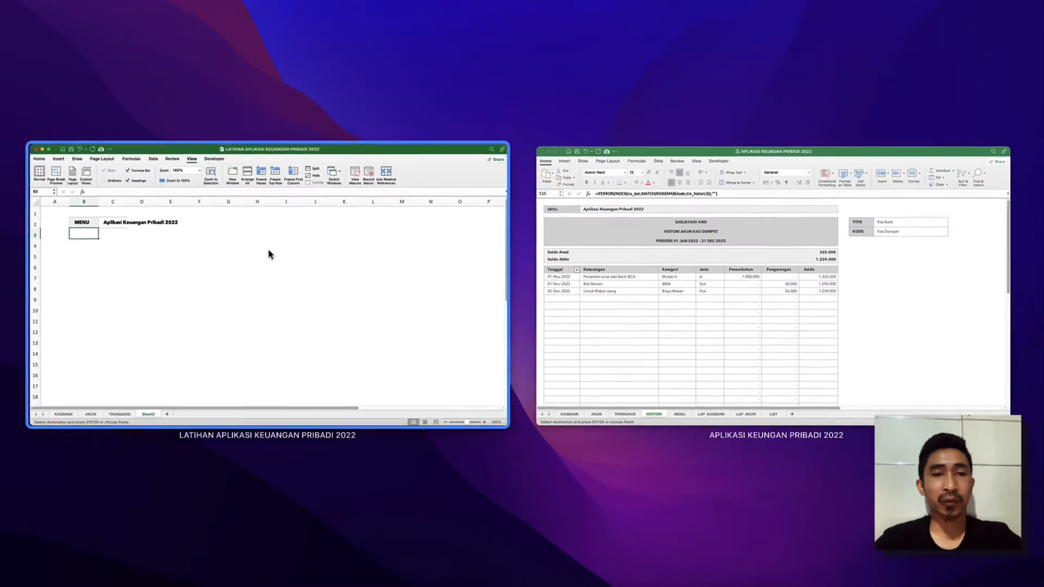
click(679, 283)
click(390, 162)
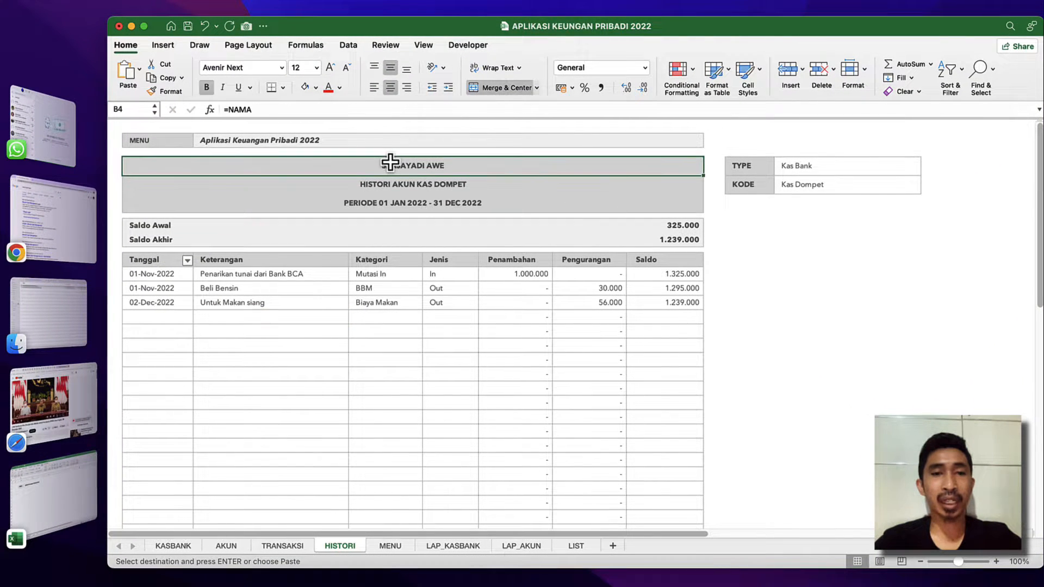
click(414, 184)
click(420, 164)
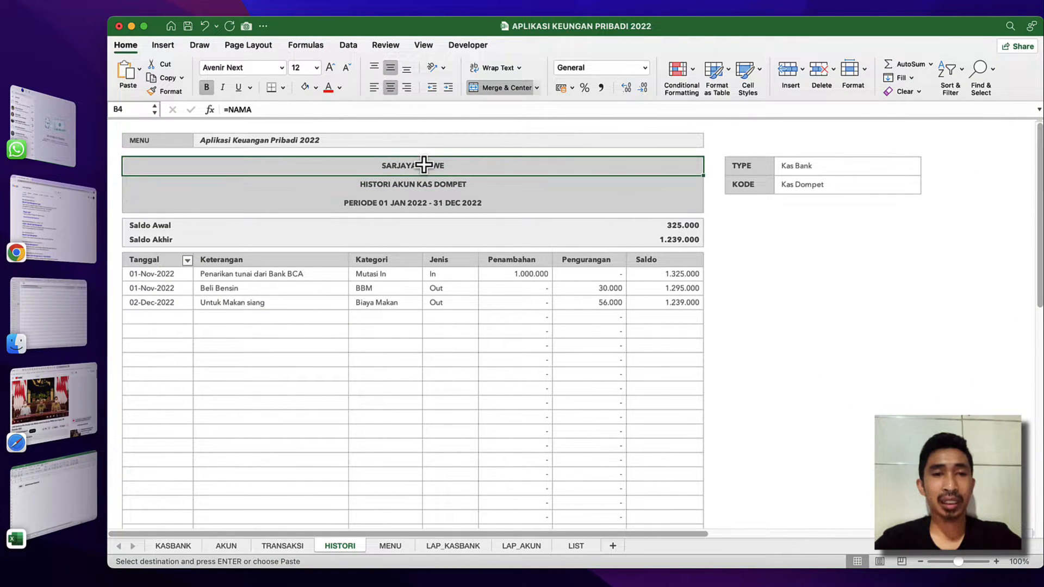
click(427, 185)
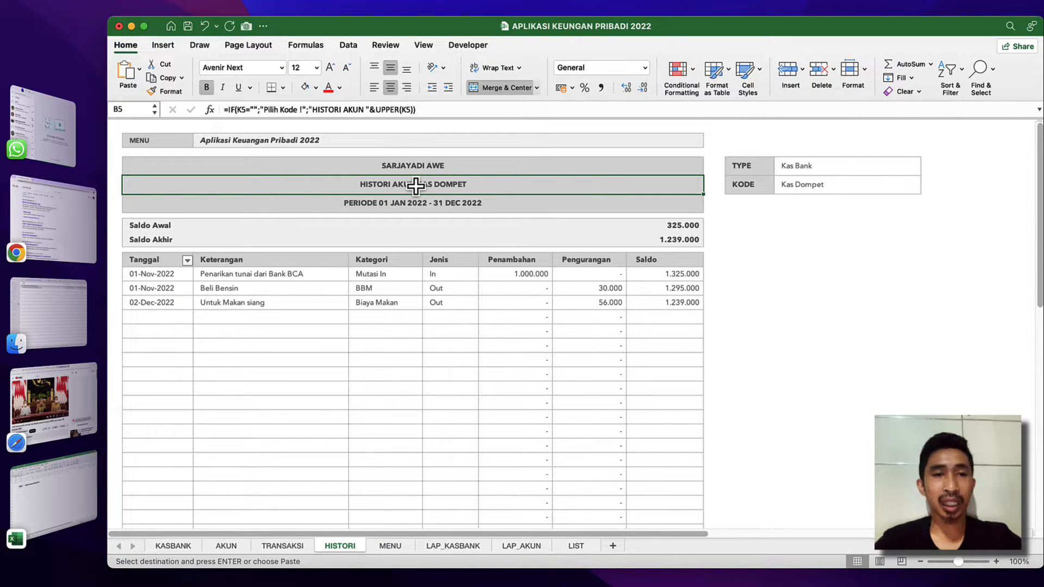
click(412, 204)
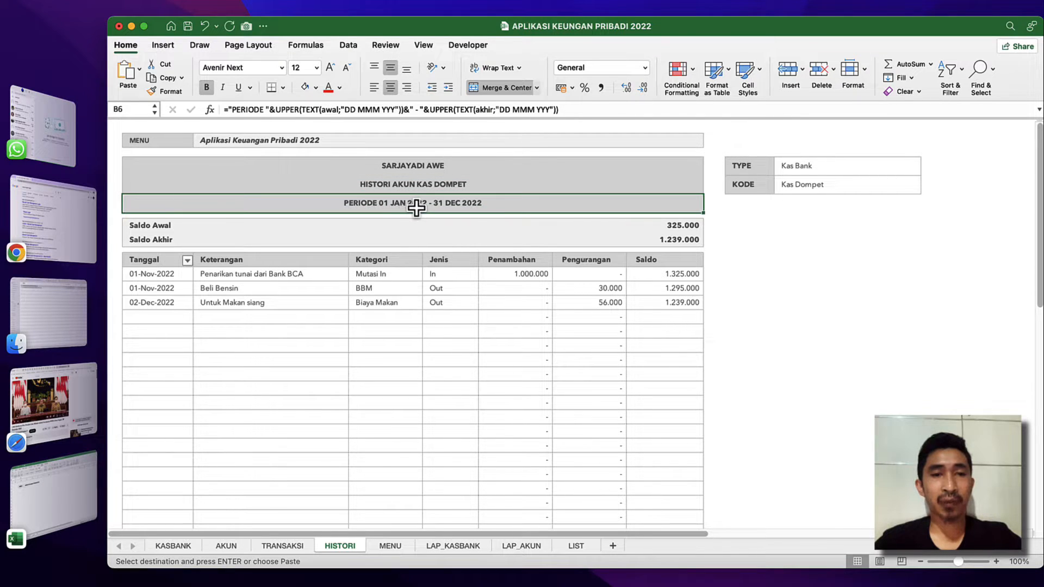
Review the balance labels and the table column headings on the finished HISTORI sheet.
click(387, 239)
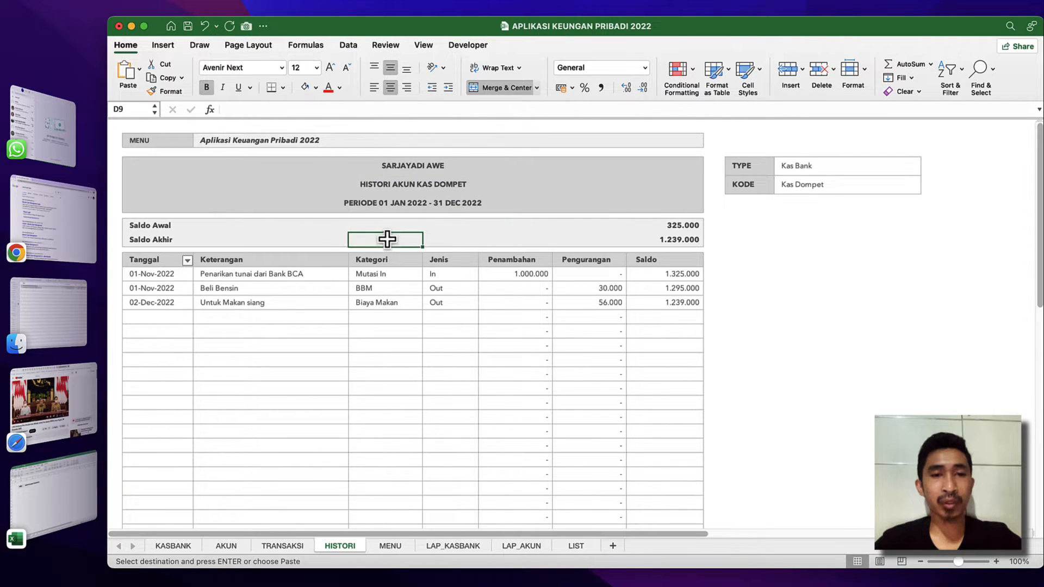
click(139, 225)
click(158, 239)
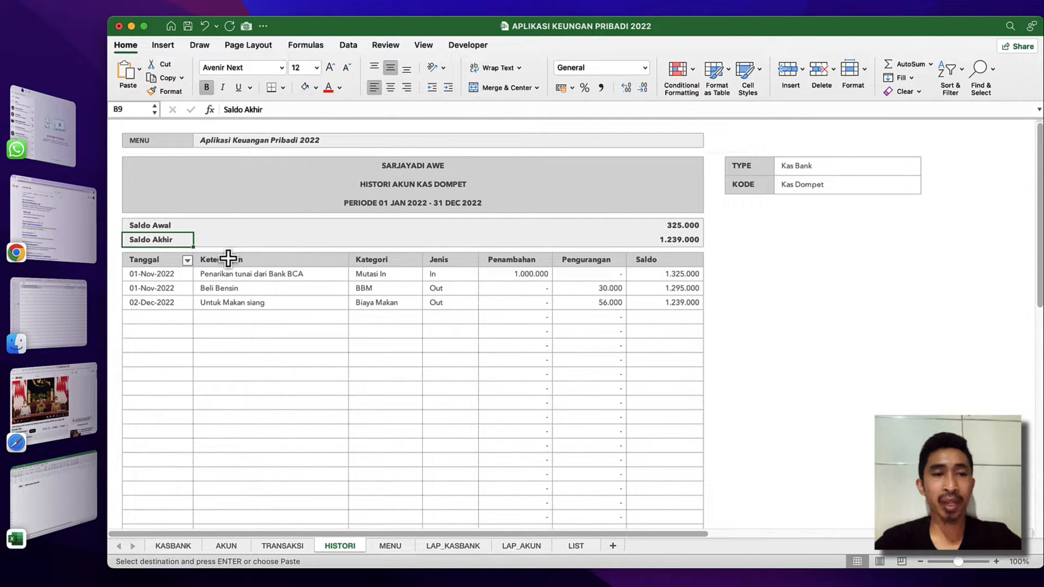
click(155, 259)
click(238, 271)
click(250, 258)
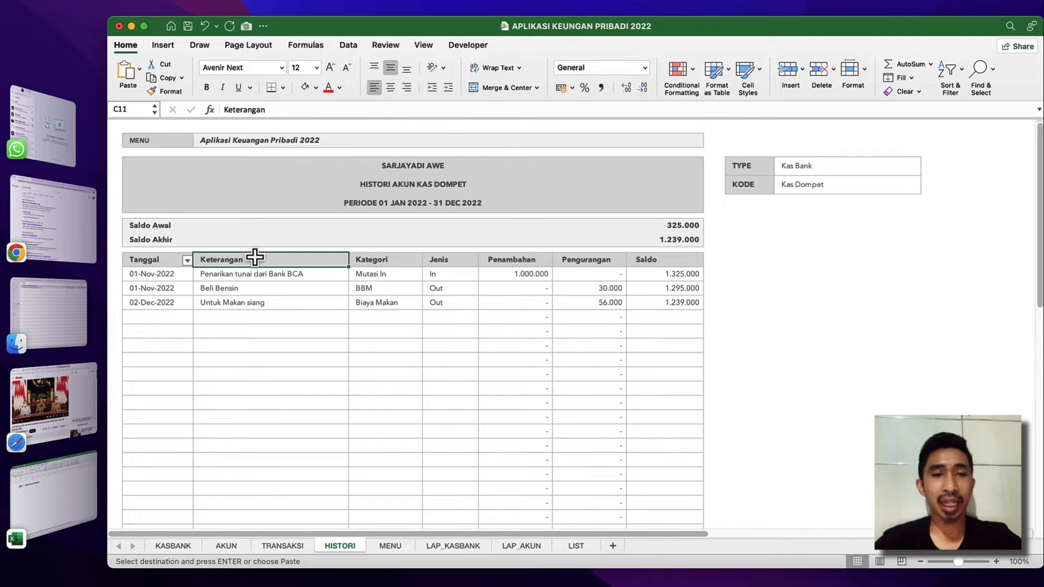
click(384, 261)
click(452, 259)
click(537, 263)
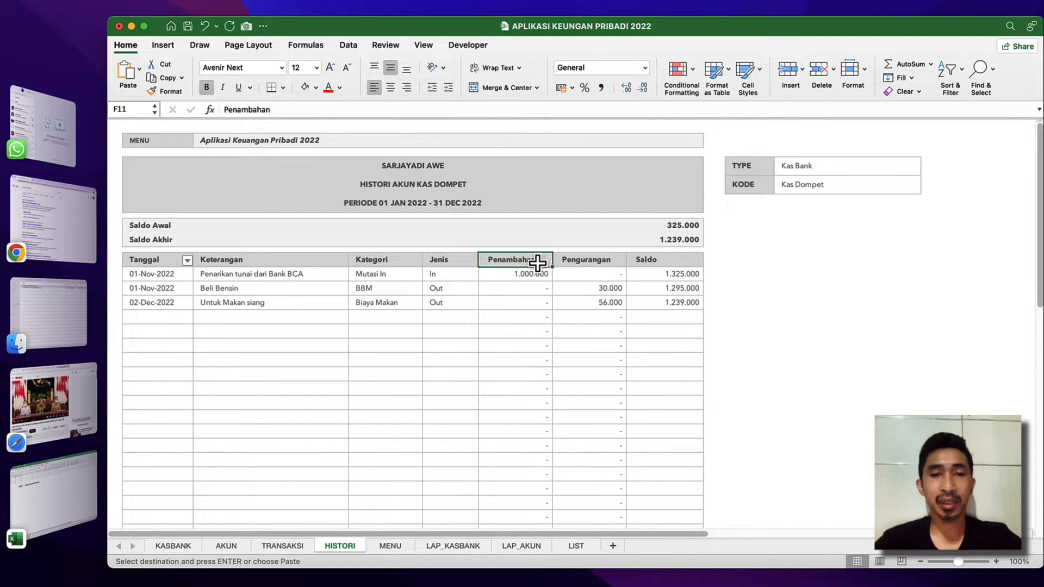
Return to the LATIHAN workbook and fill B4:B6 of Sheet2 with the owner's full name in capitals, DETAIL and PERIODE.
key(ctrl+Down)
click(684, 252)
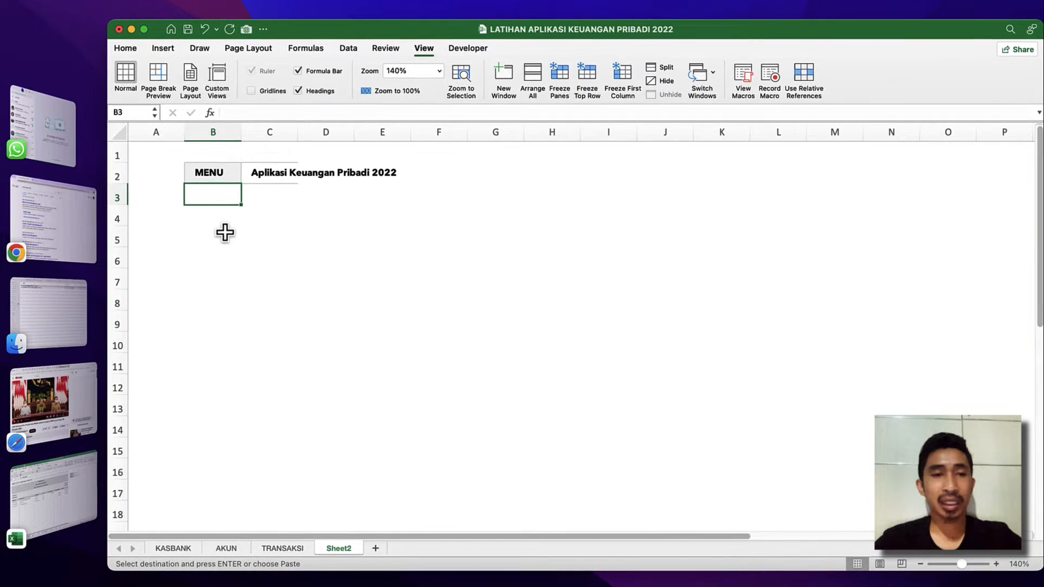
click(213, 218)
text(na)
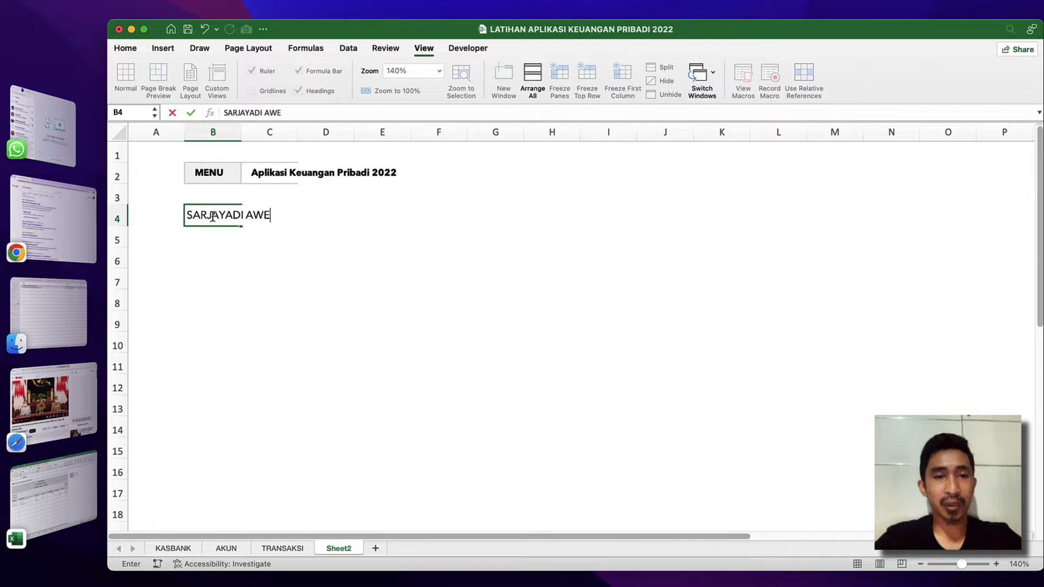
key(Return)
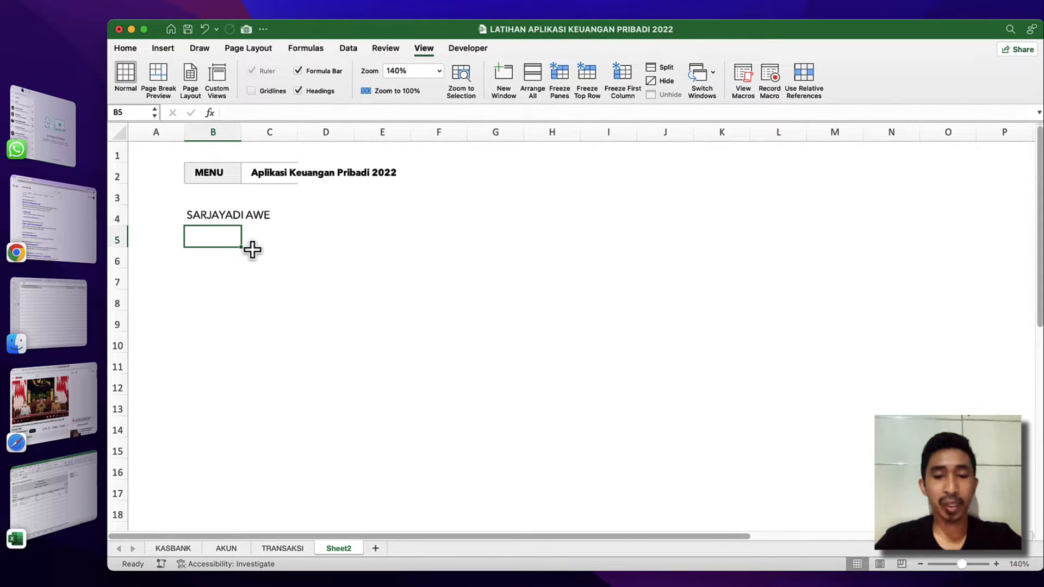
text(DETAIL)
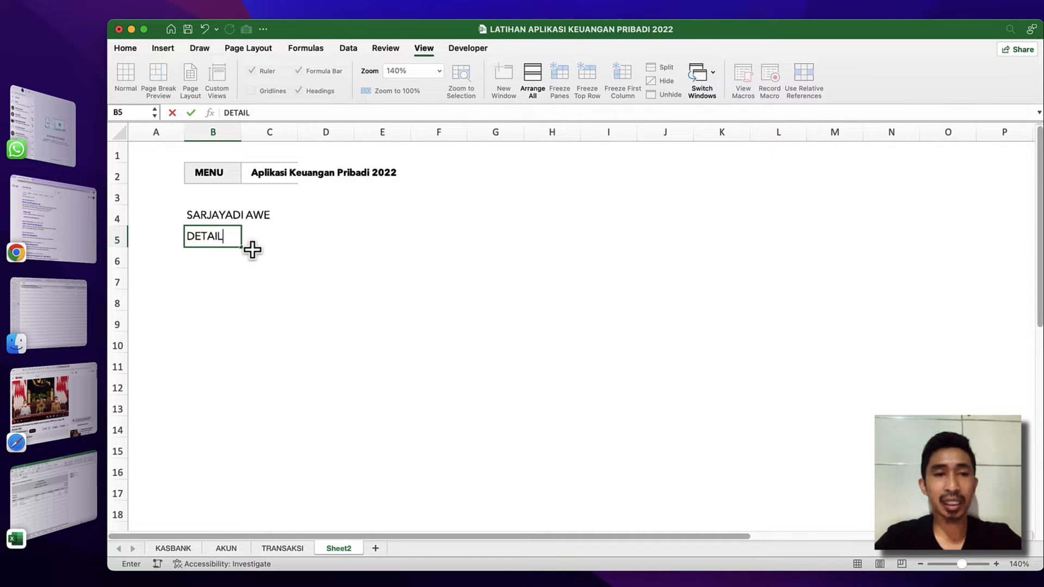
key(Return)
text(PERI)
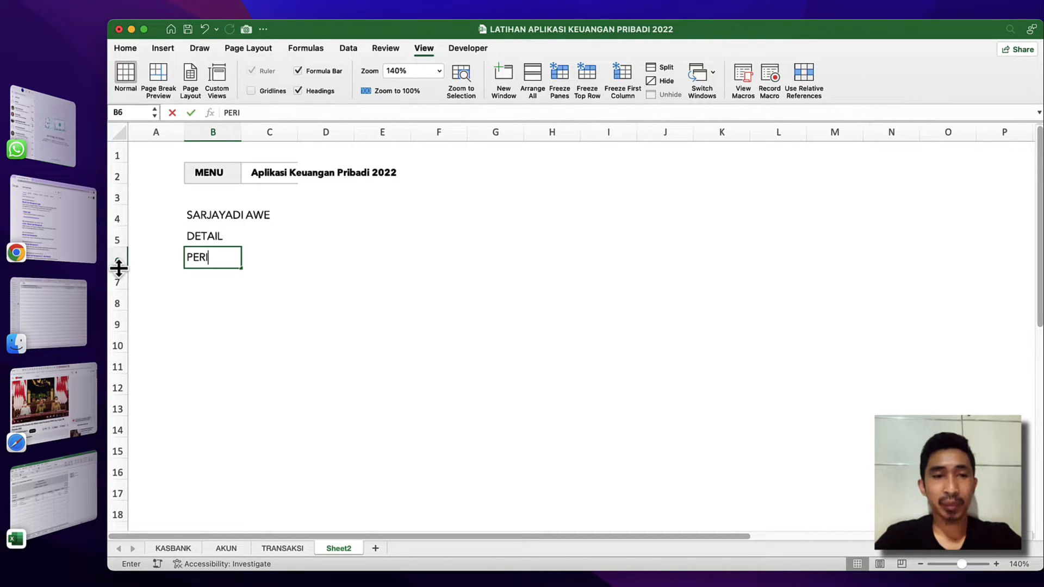
text(ODE)
key(Return)
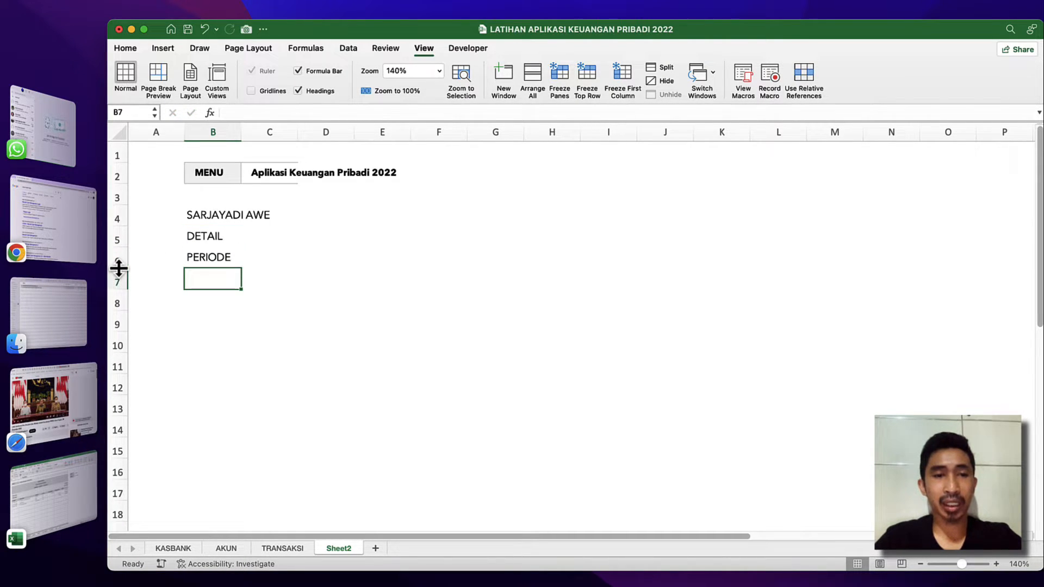
click(210, 215)
key(shift+Down)
key(shift+Down)
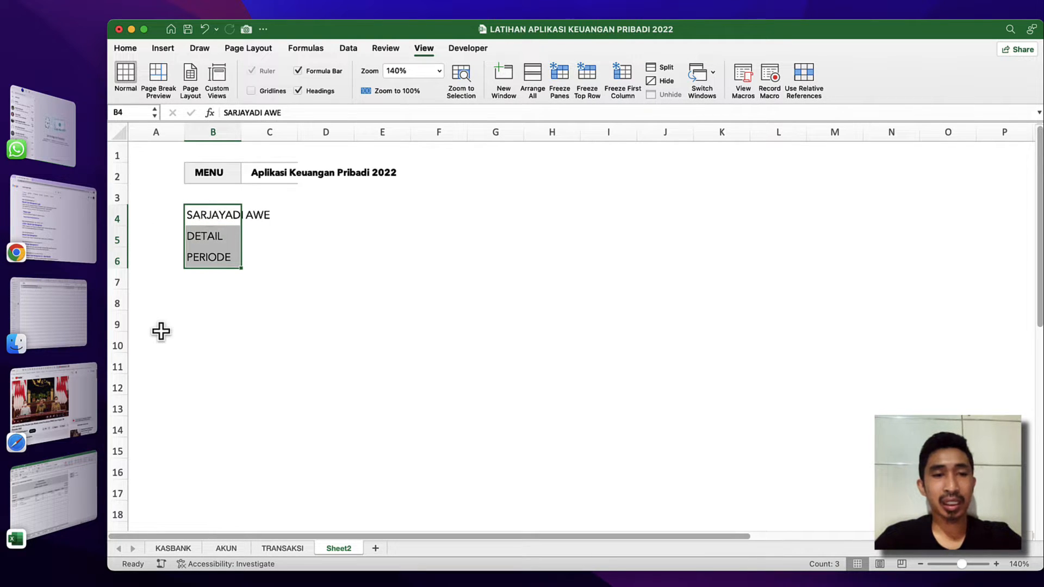
Enter the balance labels Saldo Awal in B8 and Saldo Akhir in B9.
click(196, 297)
click(212, 284)
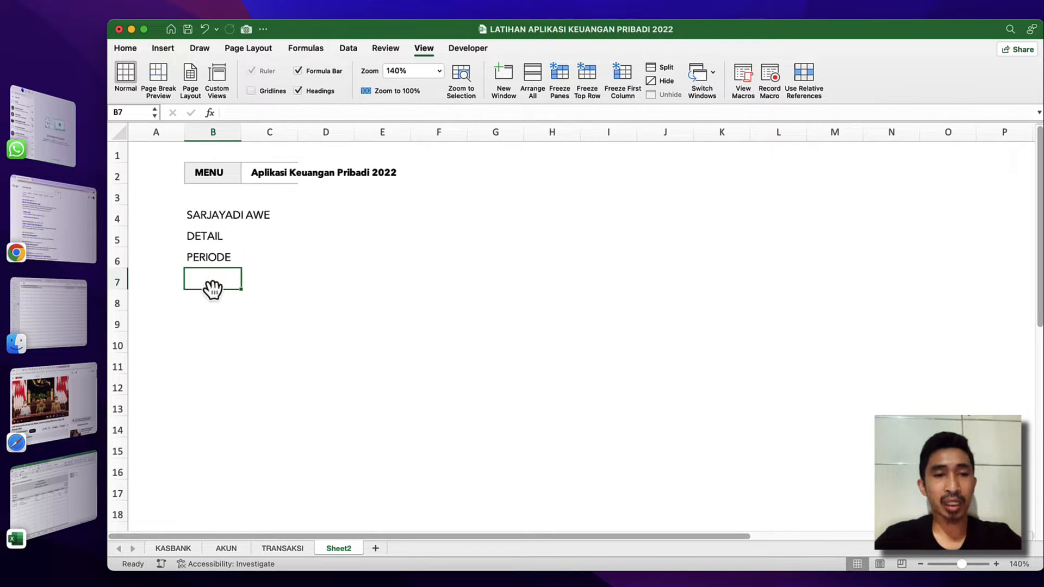
click(208, 303)
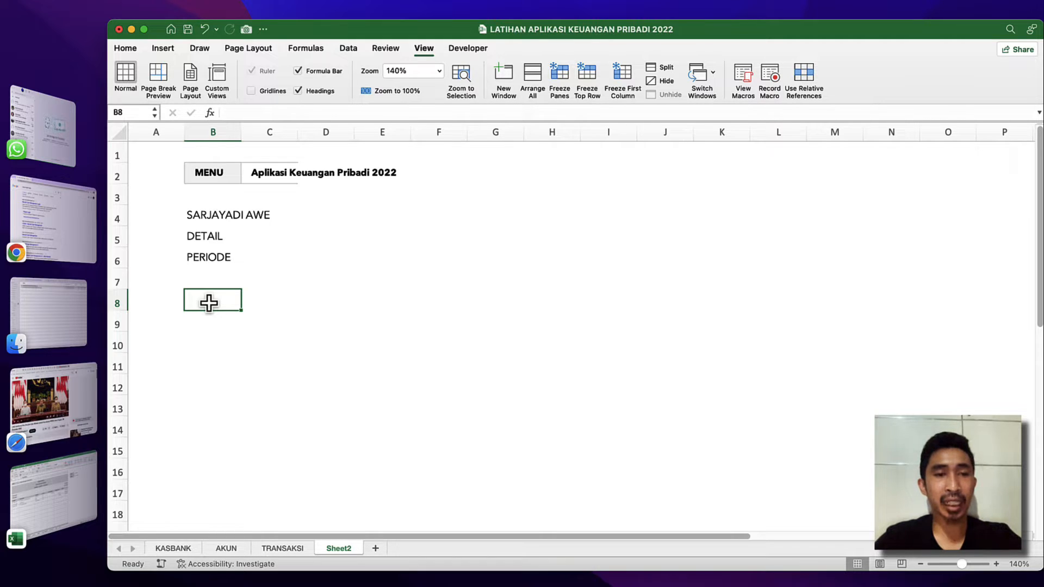
text(SALDO)
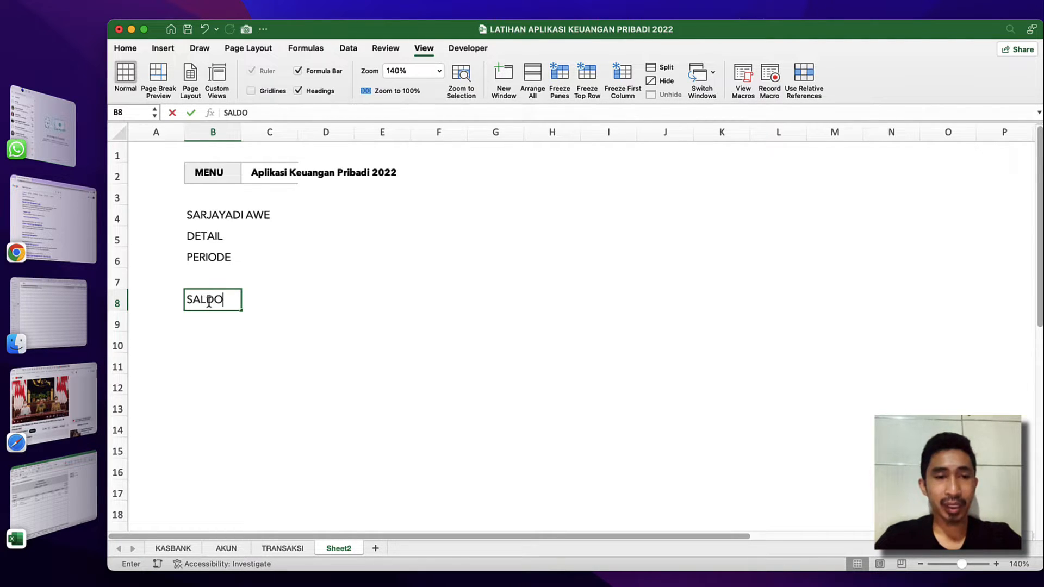
key(BackSpace)
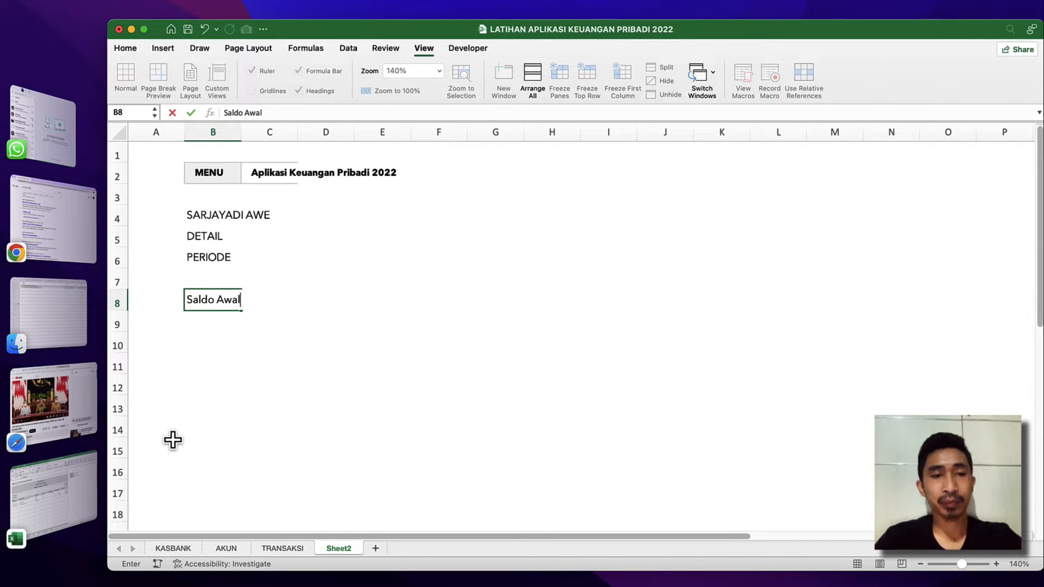
key(Return)
text(Saldo Akhir)
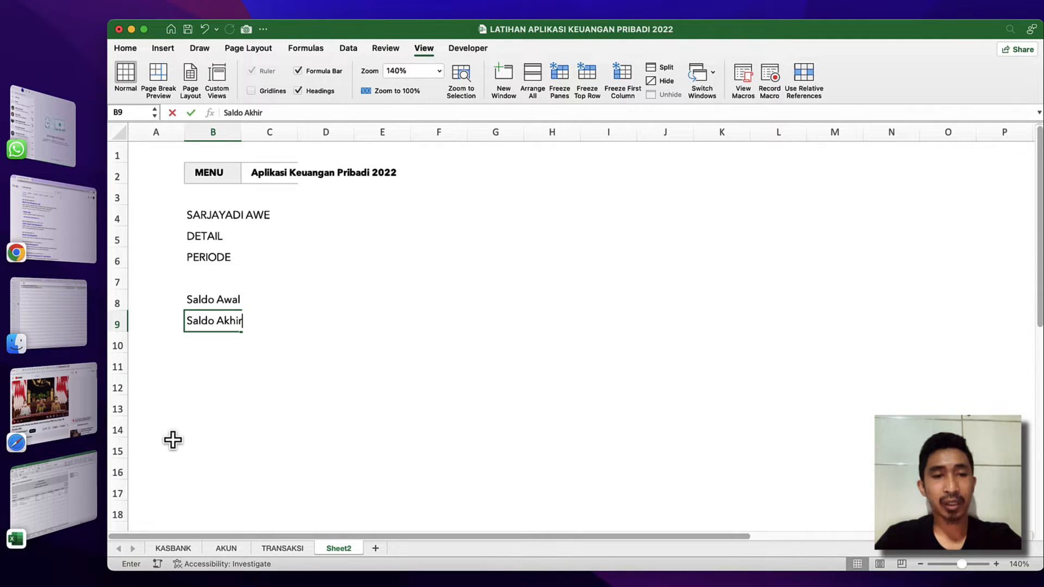
key(Return)
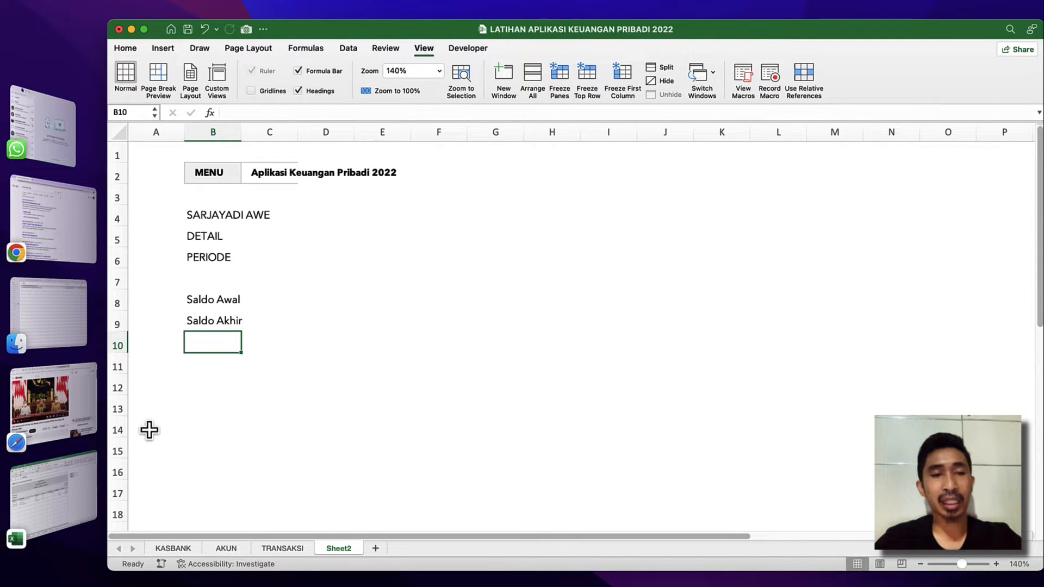
Leave row 10 blank and enter the table headings Tanggal in B11 and Keterangan in C11.
click(211, 304)
click(212, 319)
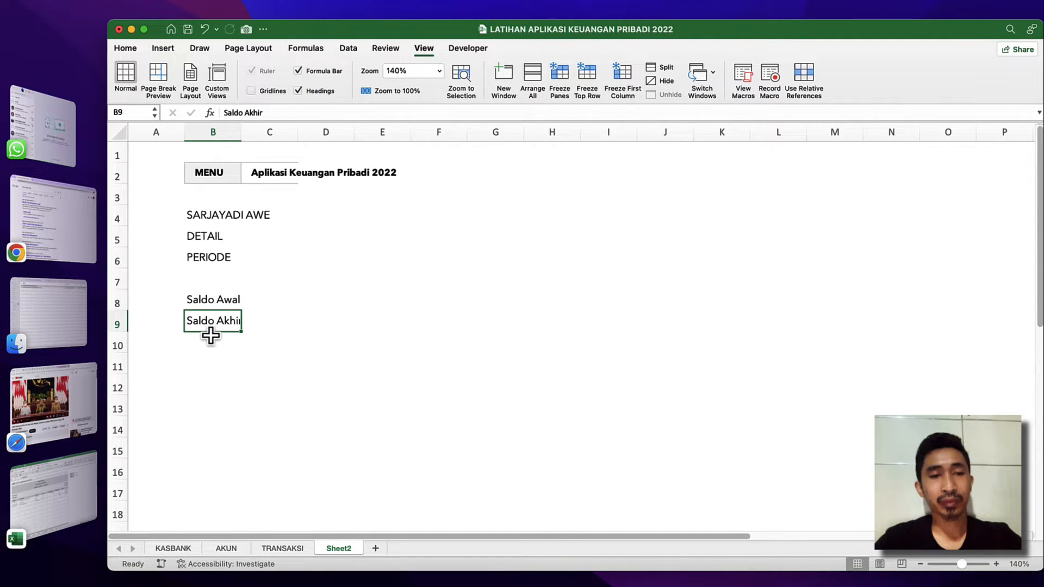
click(210, 340)
click(208, 363)
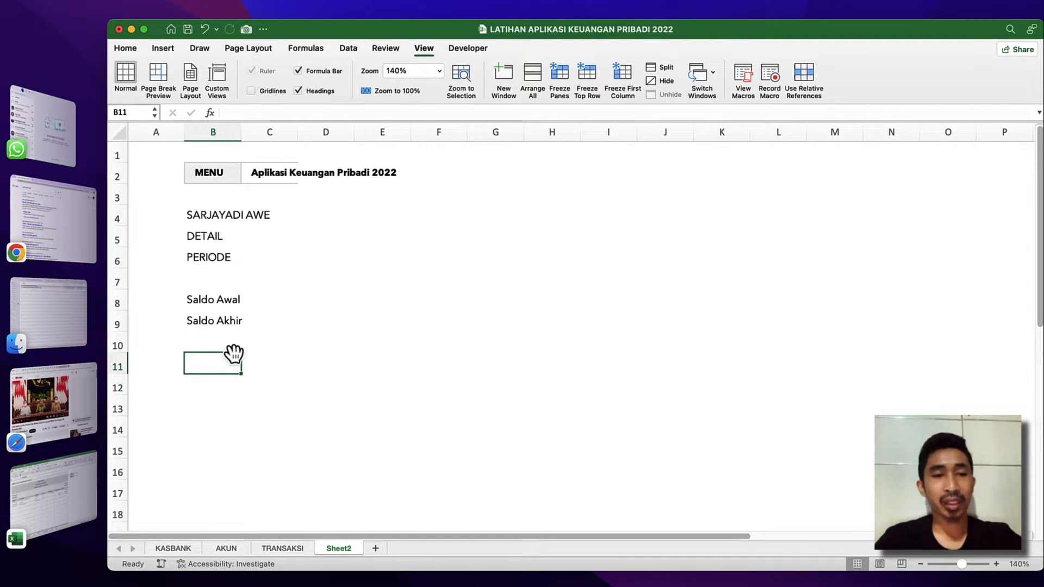
text(Tan)
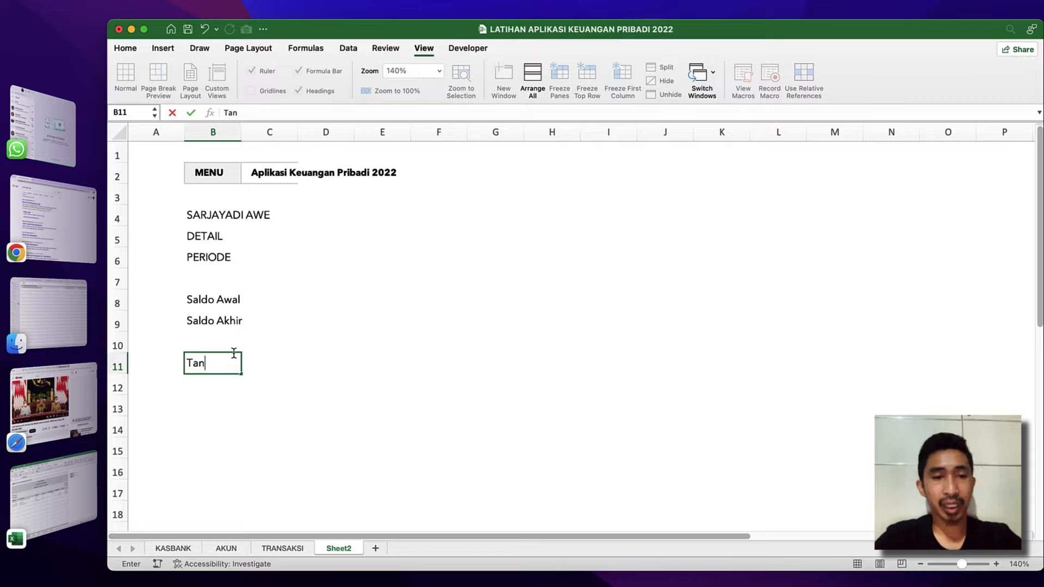
text(ggal)
key(Return)
click(275, 372)
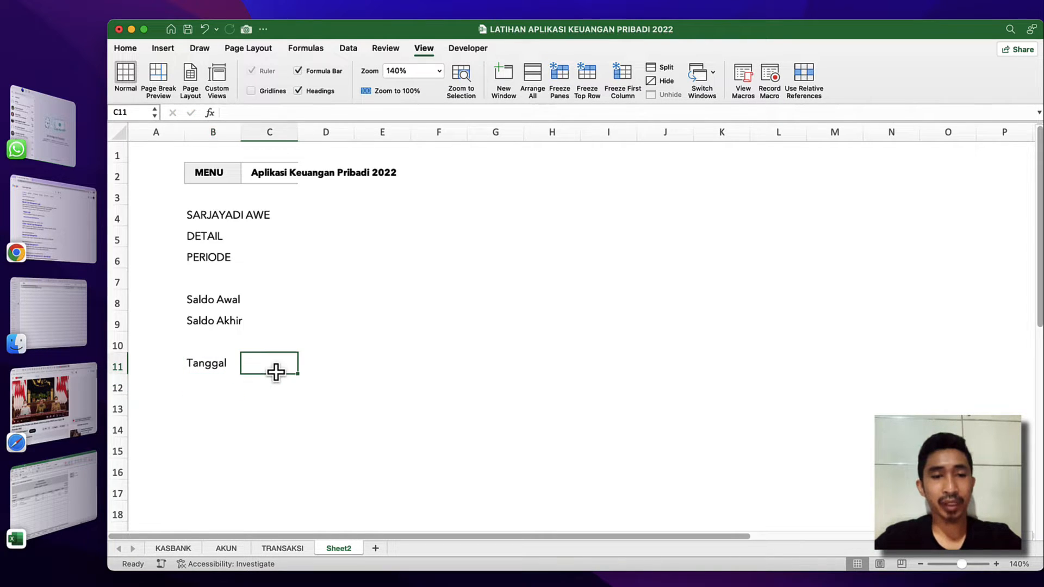
text(Ket)
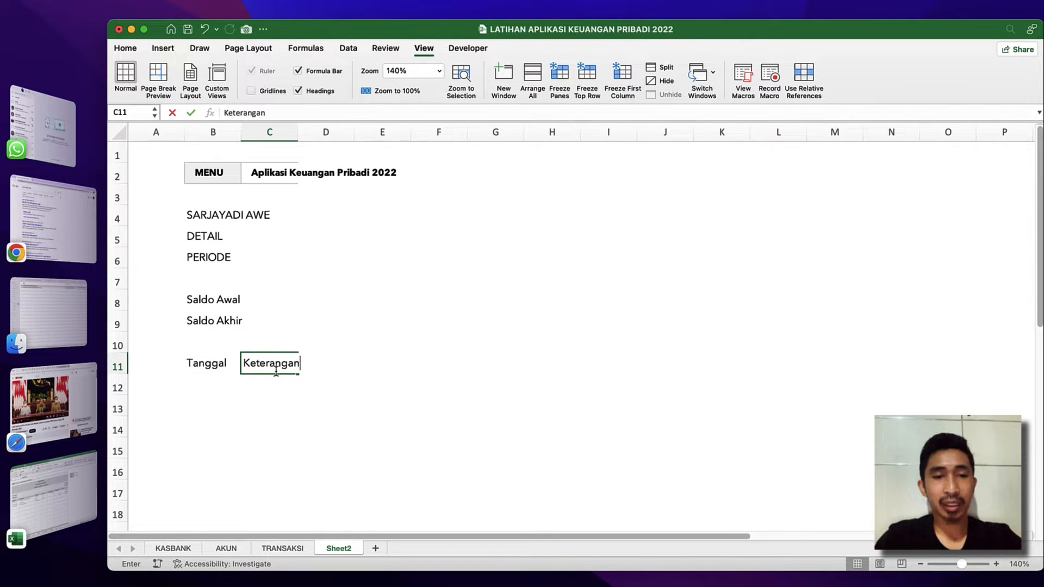
text(erangan)
key(Return)
Check which column headings follow Keterangan on the HISTORI sheet of the finished workbook.
click(275, 370)
click(341, 369)
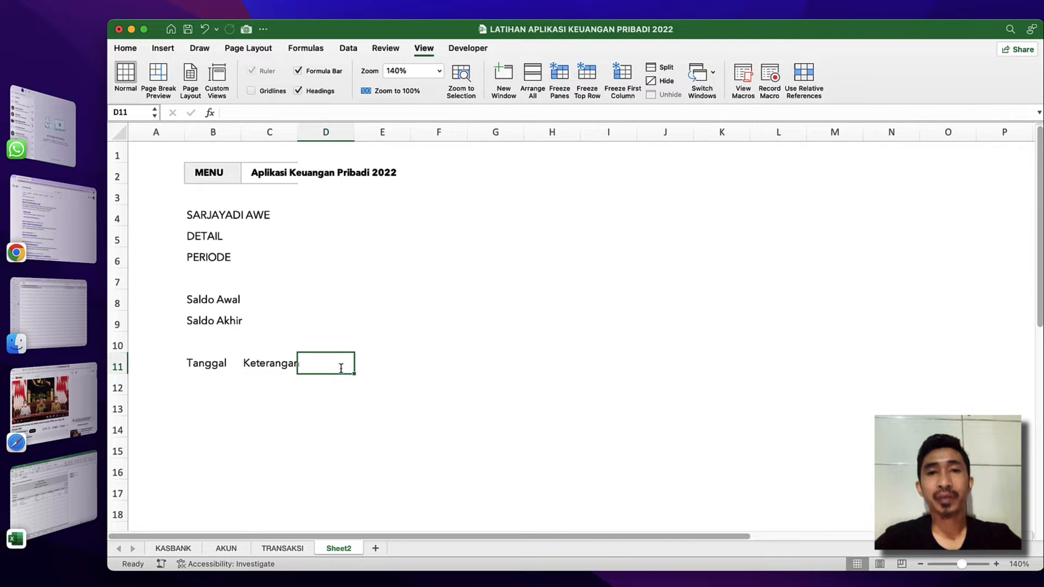
key(ctrl+Down)
click(659, 308)
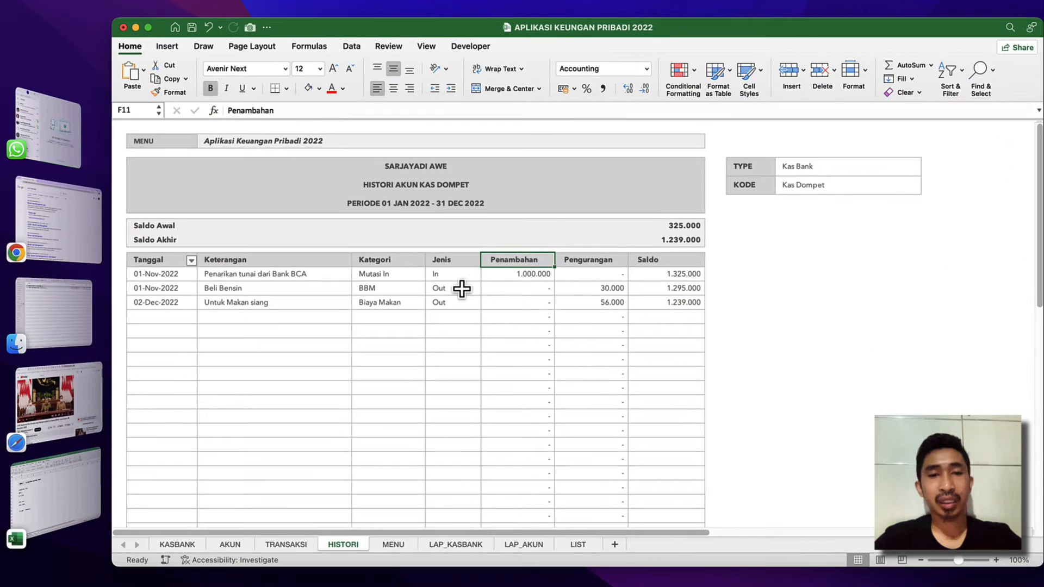
click(387, 263)
click(396, 271)
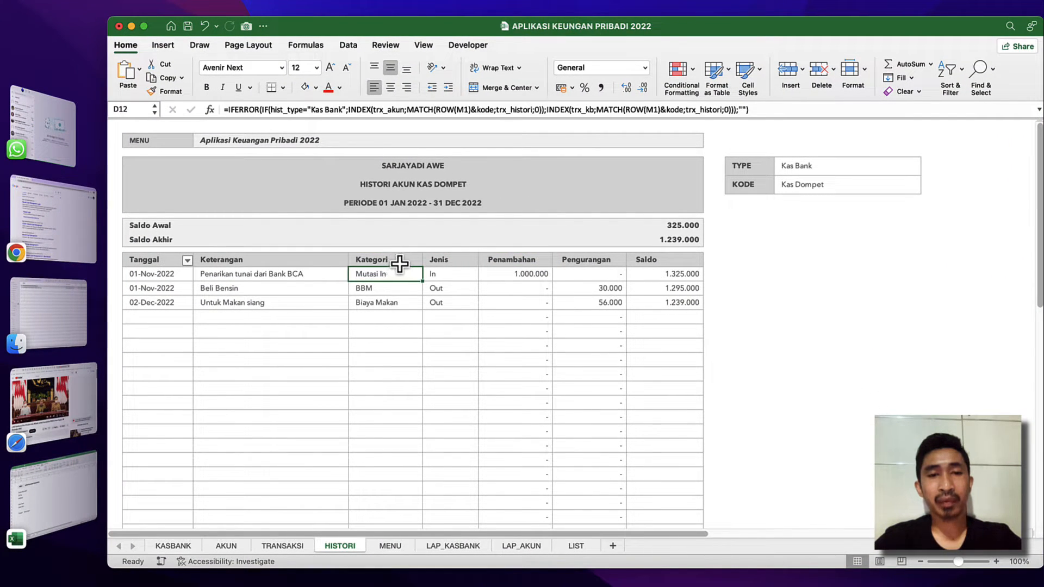
click(404, 261)
click(457, 261)
key(ctrl+Down)
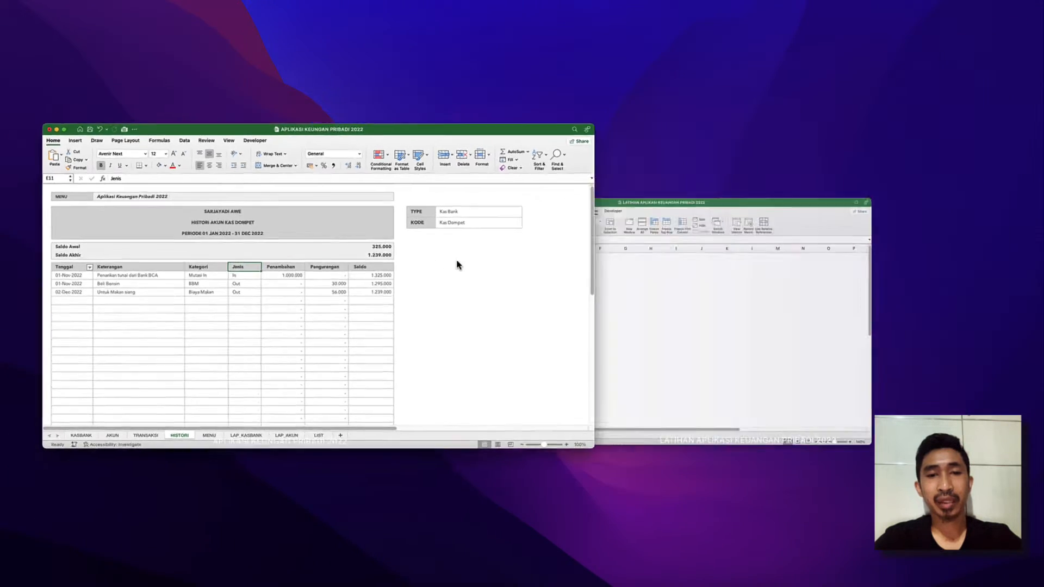
Return to the LATIHAN workbook and enter the headings kategori in D11 and Jenis in E11 of Sheet2.
click(671, 270)
text(k)
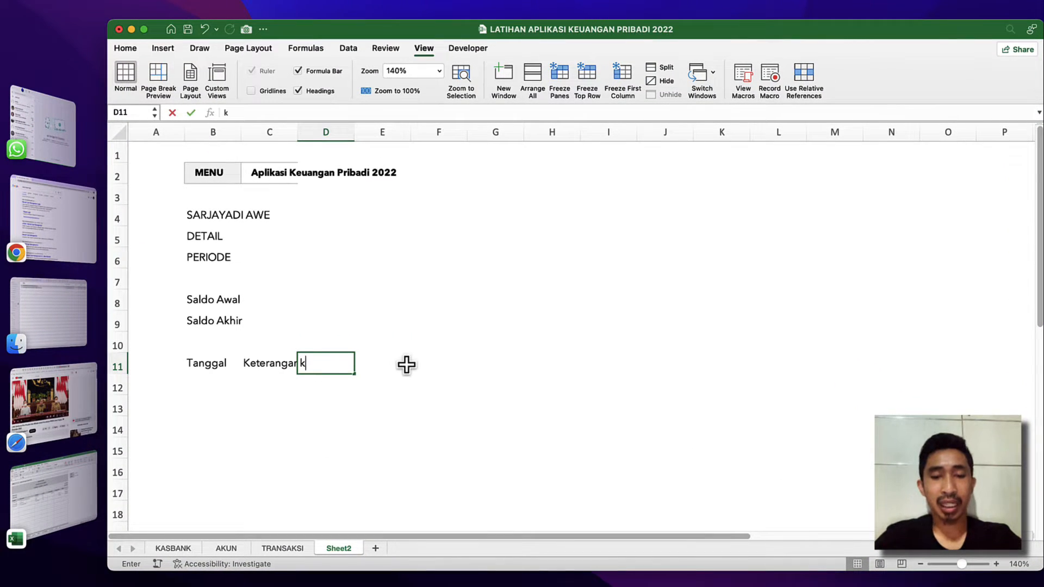
text(ategori)
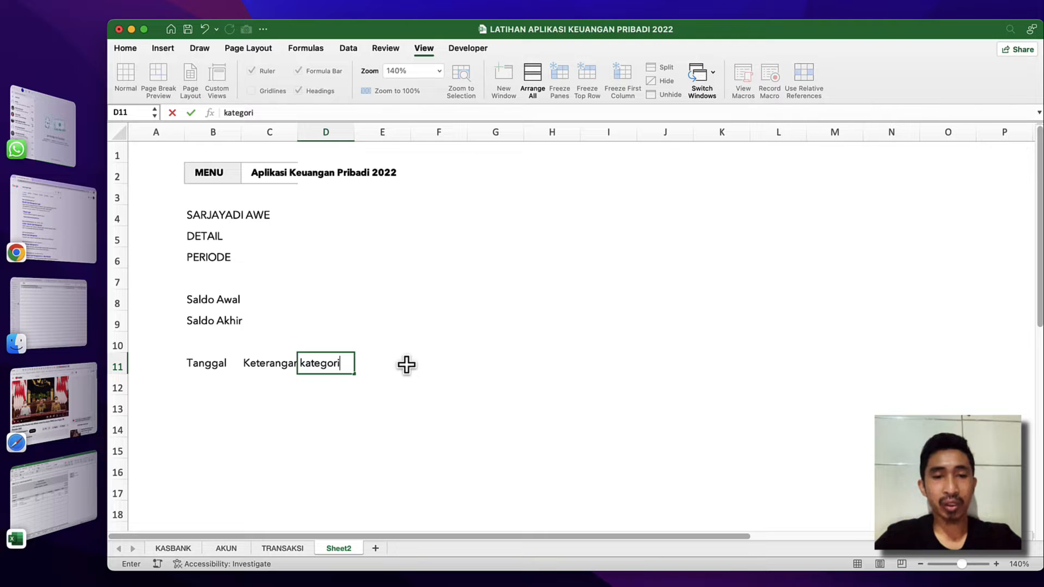
click(407, 364)
text(Jenis)
key(Return)
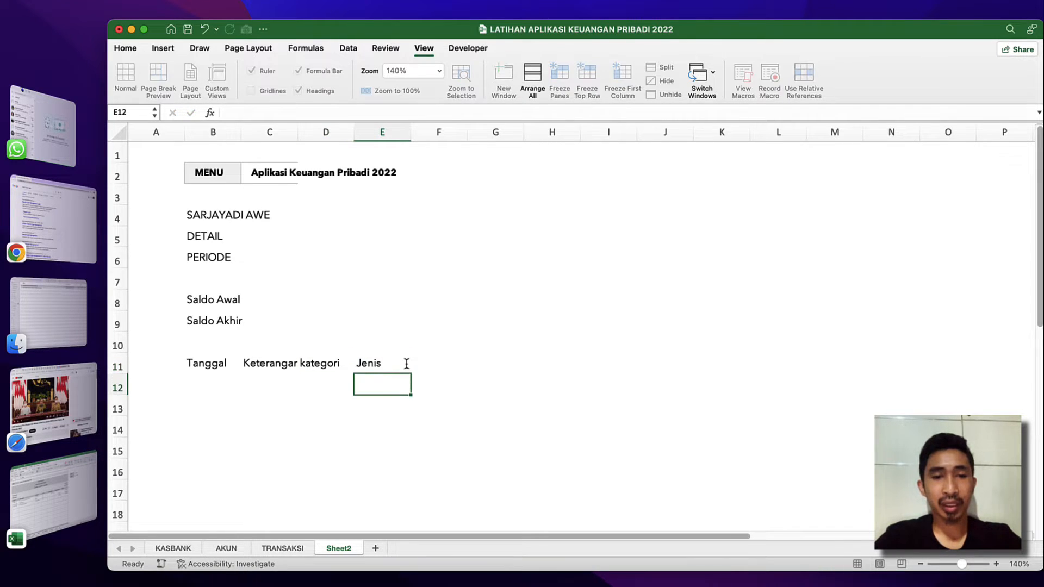
Capitalise the first letter of the heading in D11 so that it reads Kategori.
double_click(304, 364)
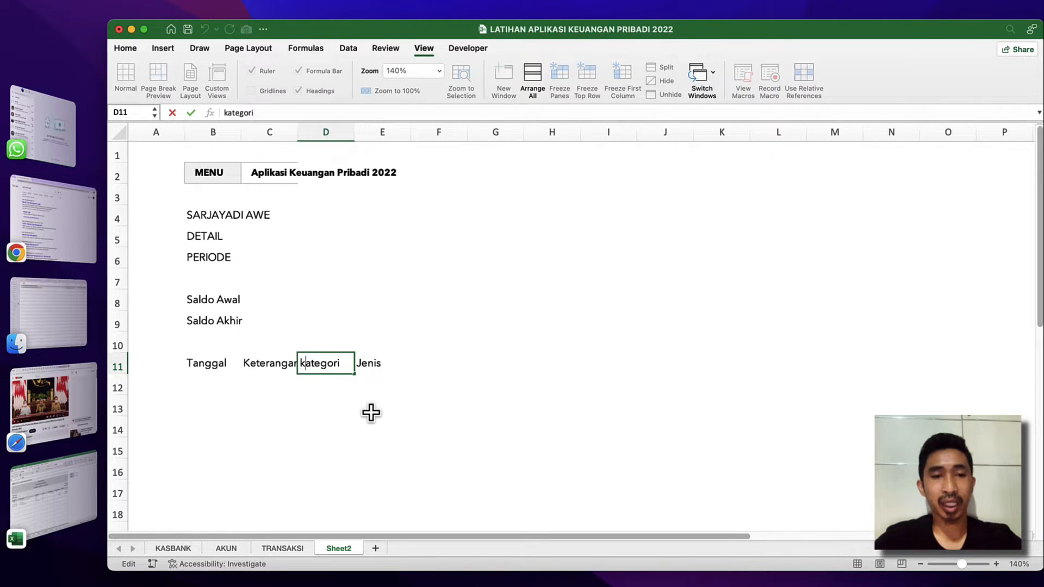
key(Delete)
text(K)
click(375, 365)
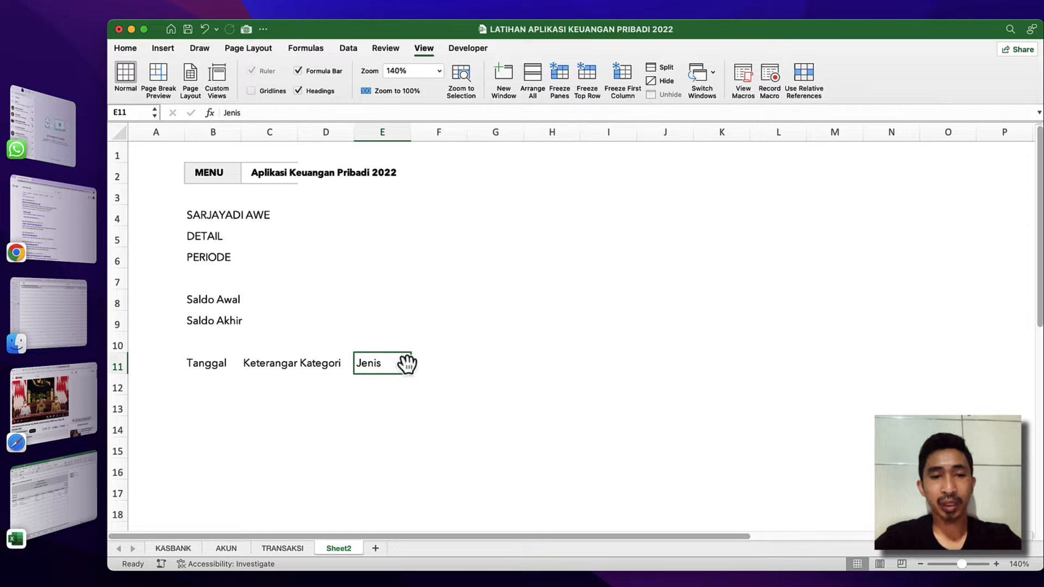
Enter the remaining table headings Penambahan in F11, Pengurangan in G11 and Saldo in H11.
click(439, 365)
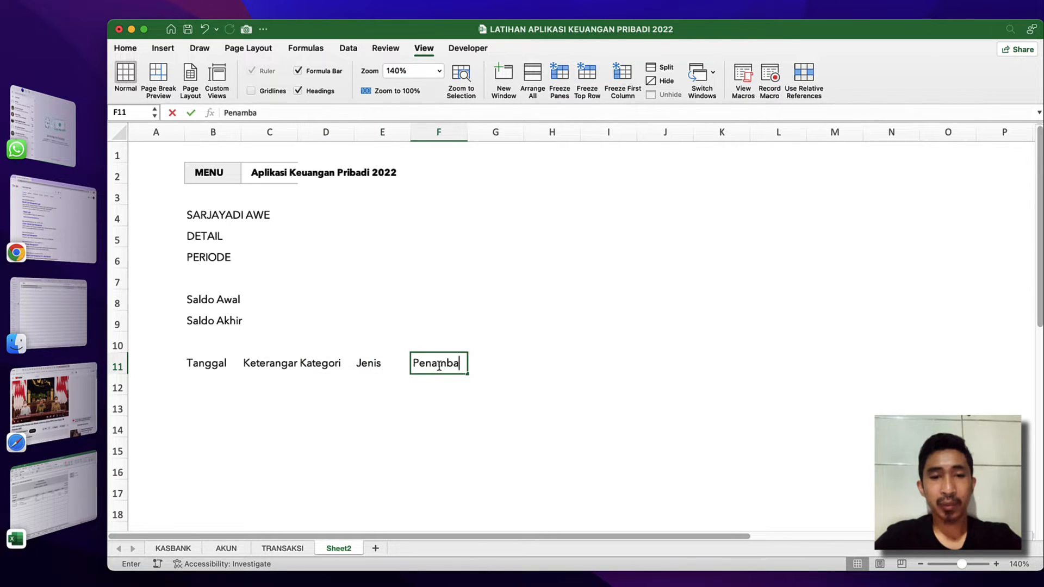
key(Tab)
text(P)
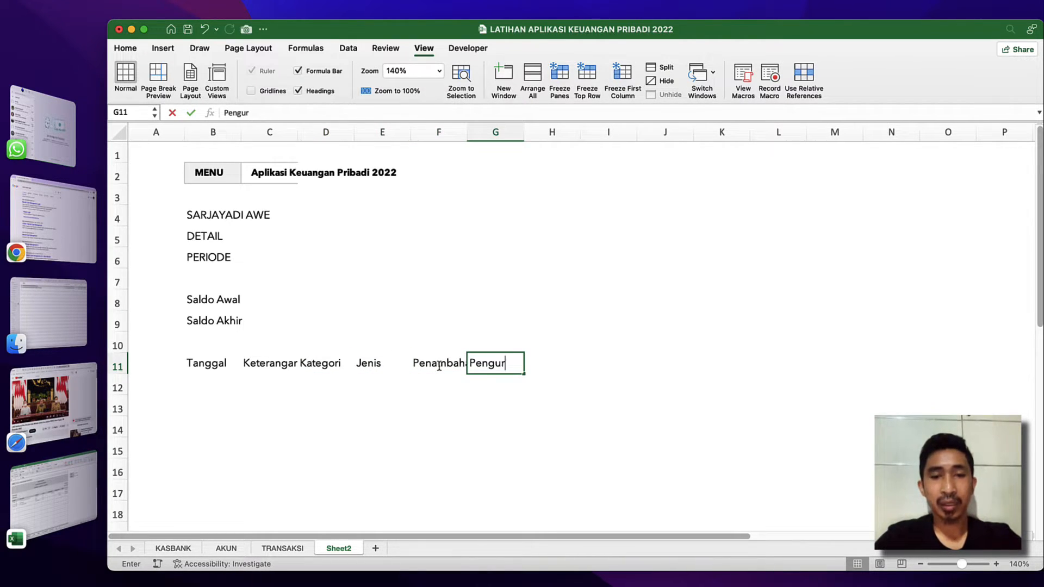
text(engurangan)
key(Tab)
text(S)
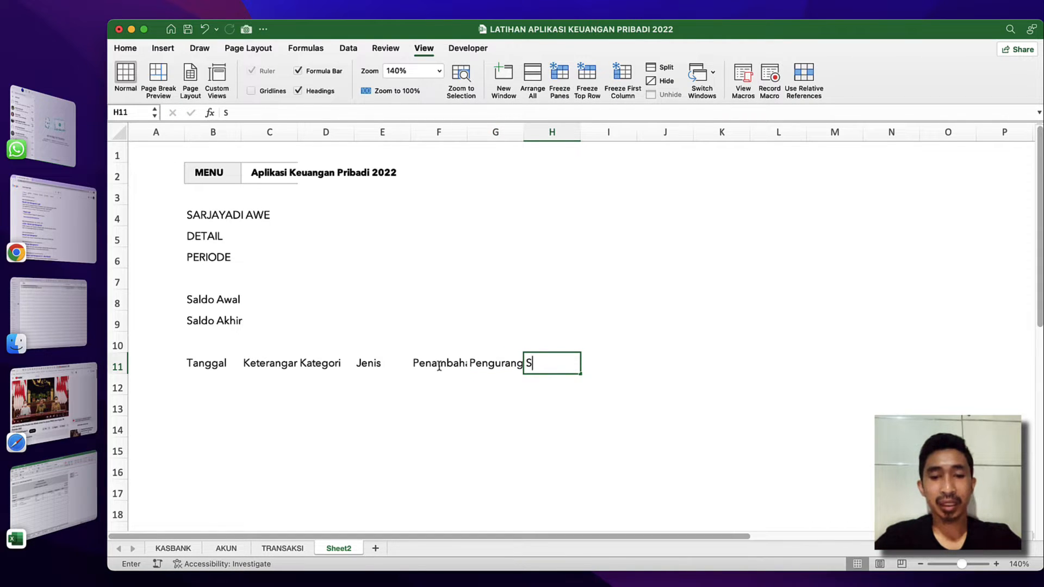
text(ald)
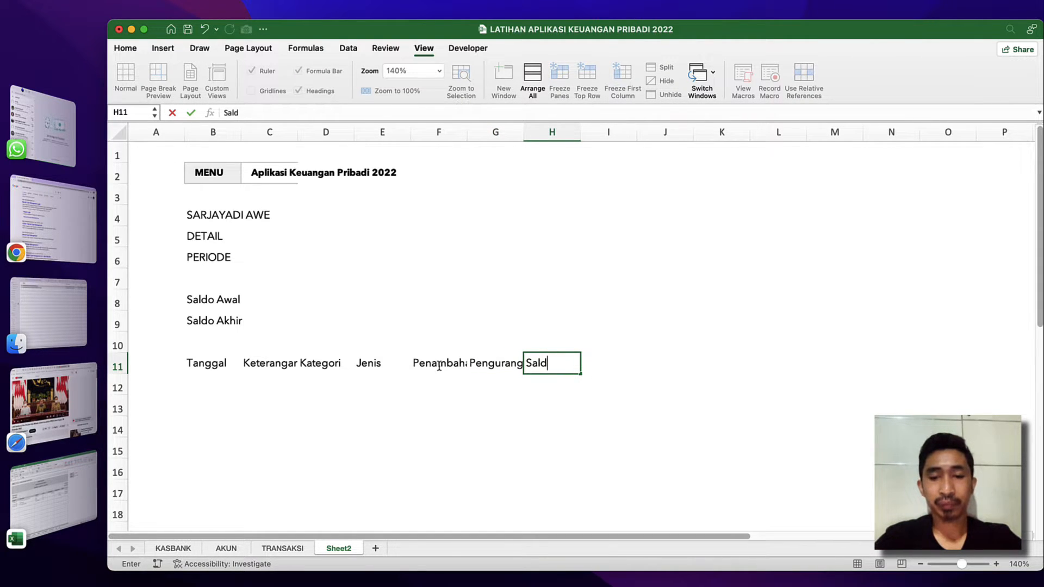
text(o)
key(Return)
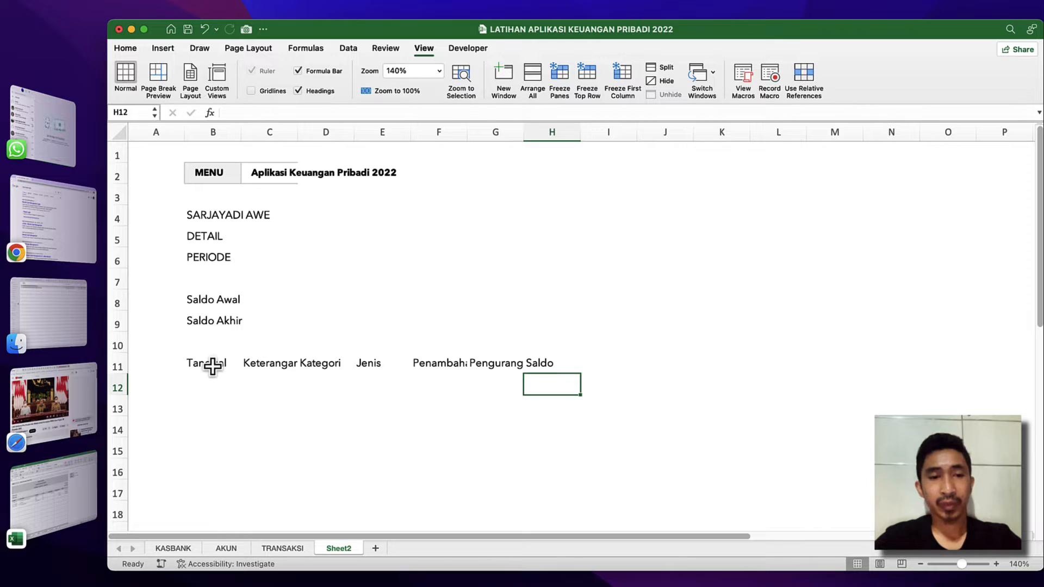
Widen columns C to H so the row 11 headings fit, and narrow column A to a width of about 2.17.
click(212, 366)
key(shift+Right)
key(shift+Right)
key(shift+Right)
click(243, 359)
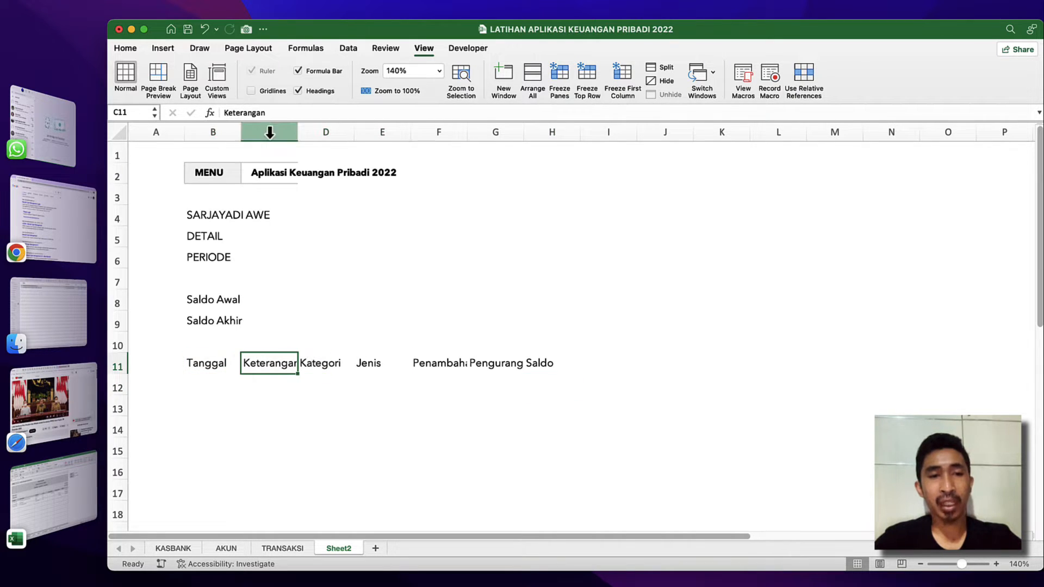
drag(298, 132, 890, 140)
click(482, 368)
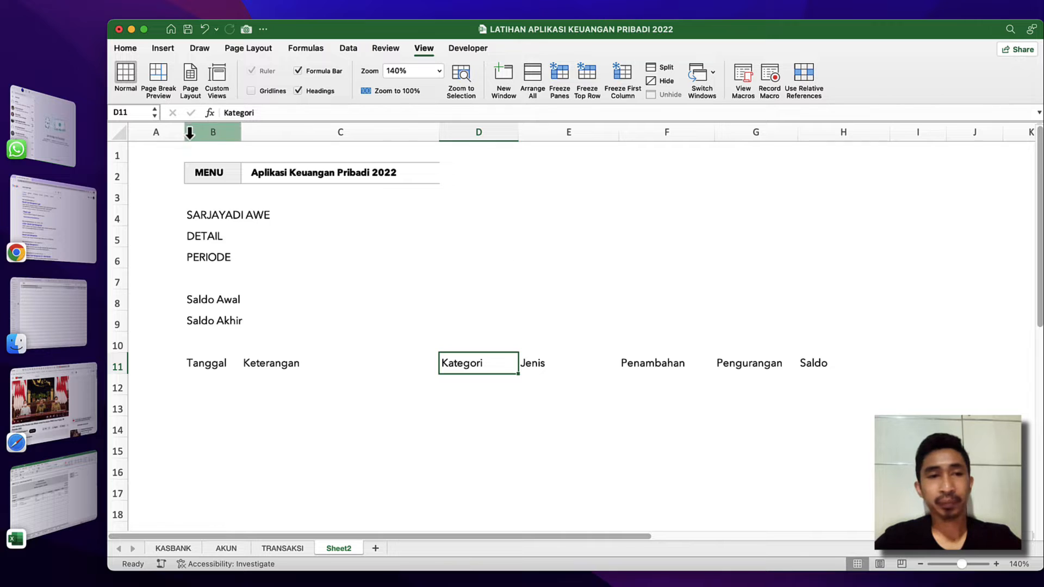
drag(184, 132, 139, 133)
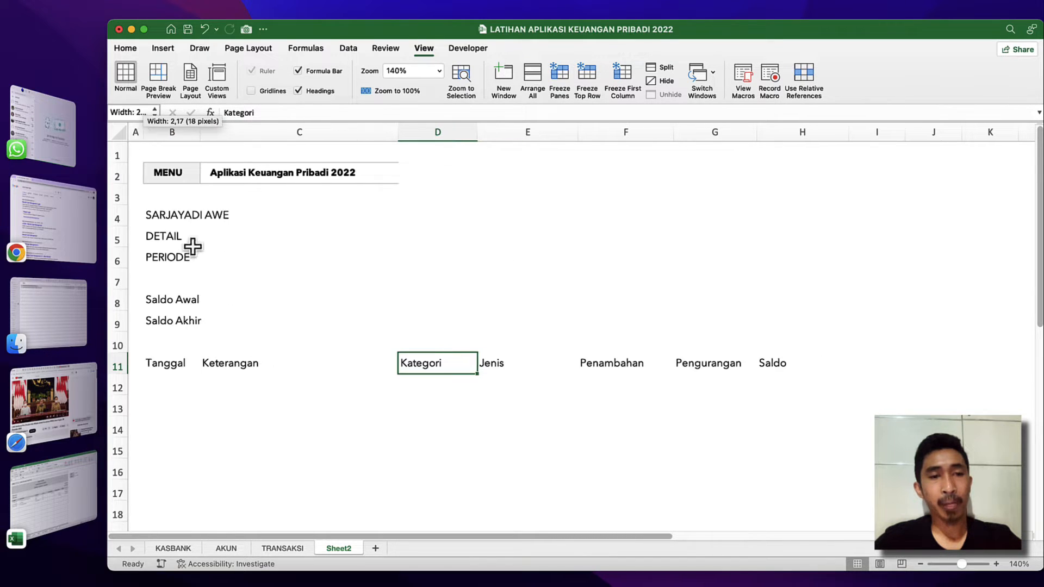
Make the three title lines in B4:B6 bold.
click(152, 206)
key(shift+Down)
key(shift+Down)
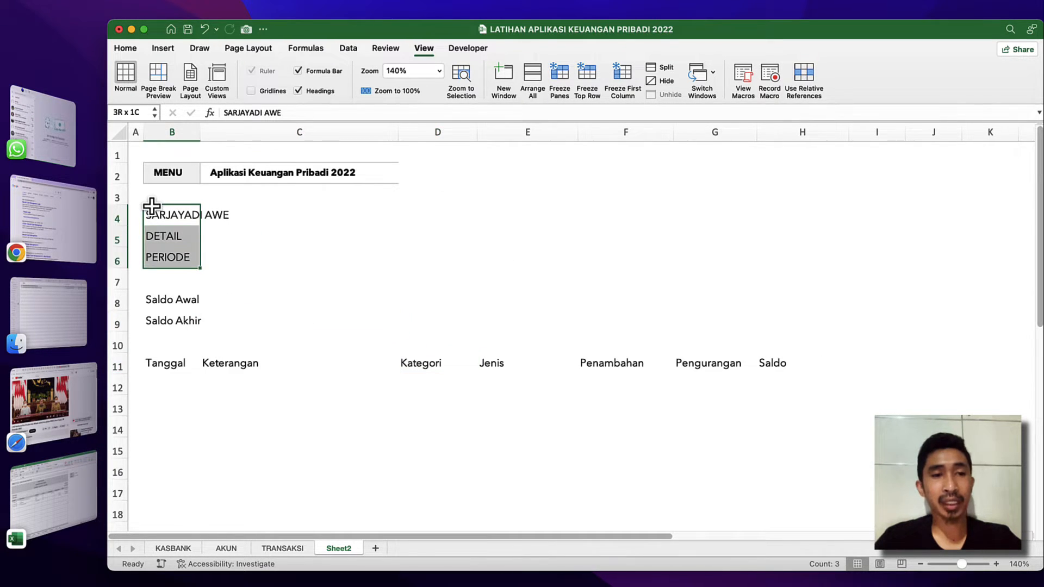
click(125, 49)
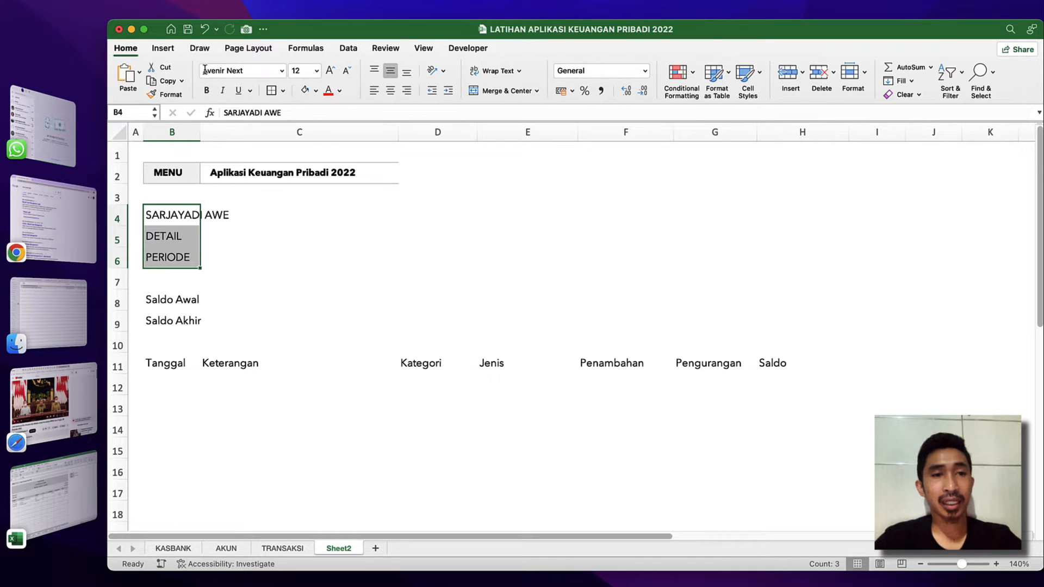
click(208, 91)
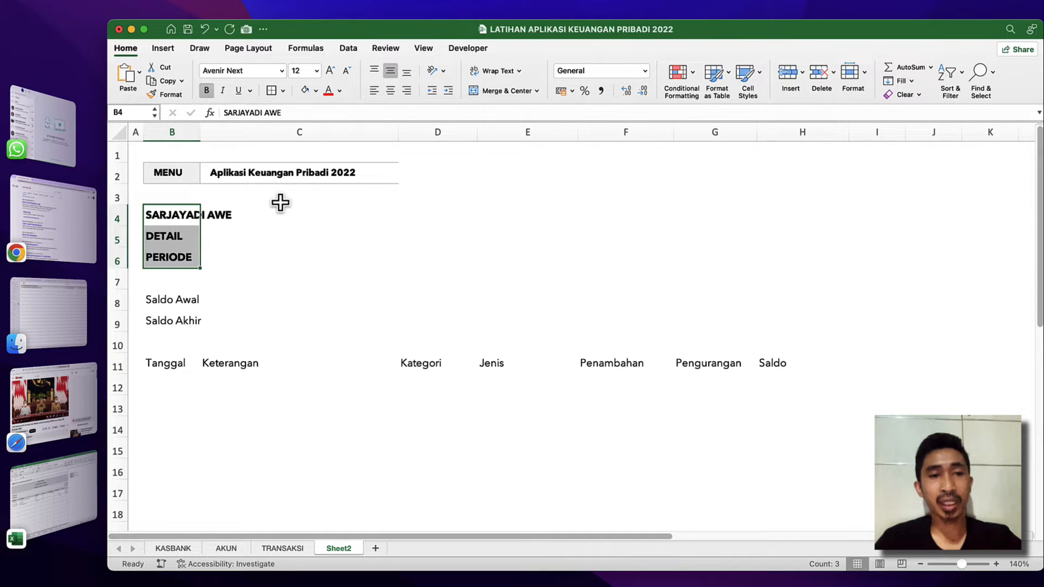
Extend the title block selection to column H and fill B4:H6 with light grey.
key(shift+Right)
key(shift+Right)
key(shift+Right)
key(shift+Right)
key(shift+Right)
key(shift+Right)
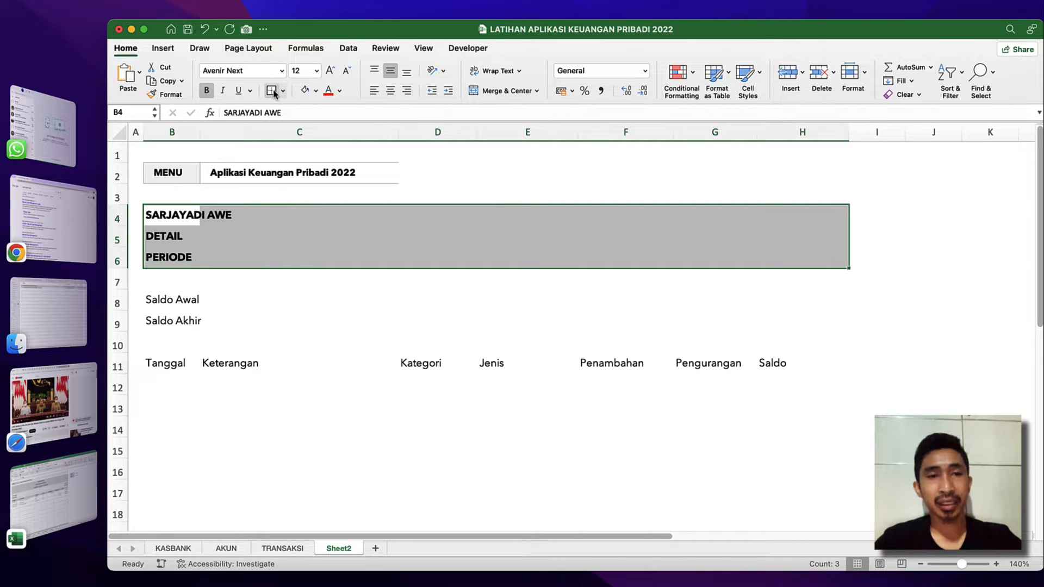
click(316, 92)
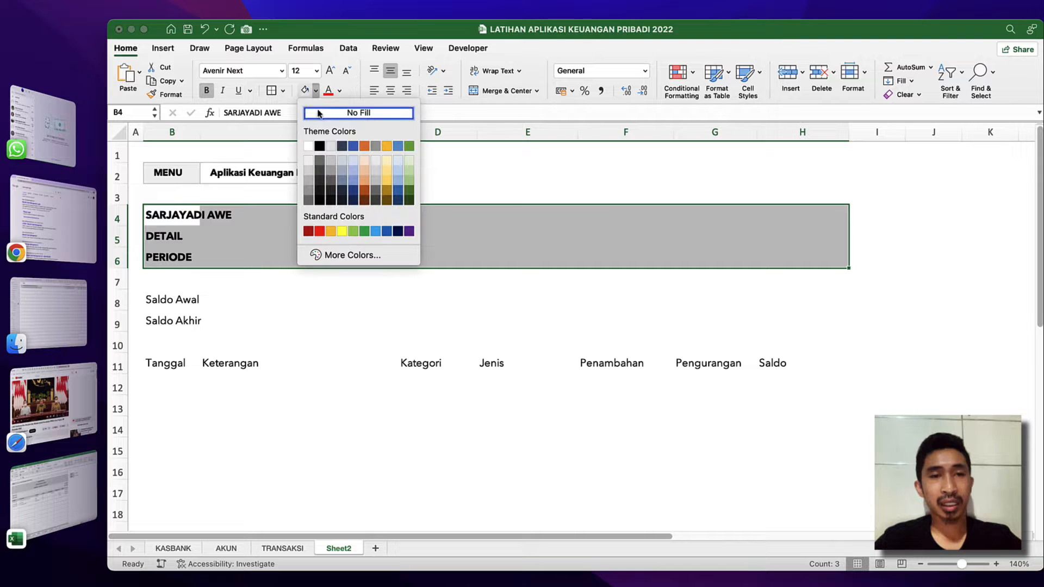
click(310, 159)
click(245, 308)
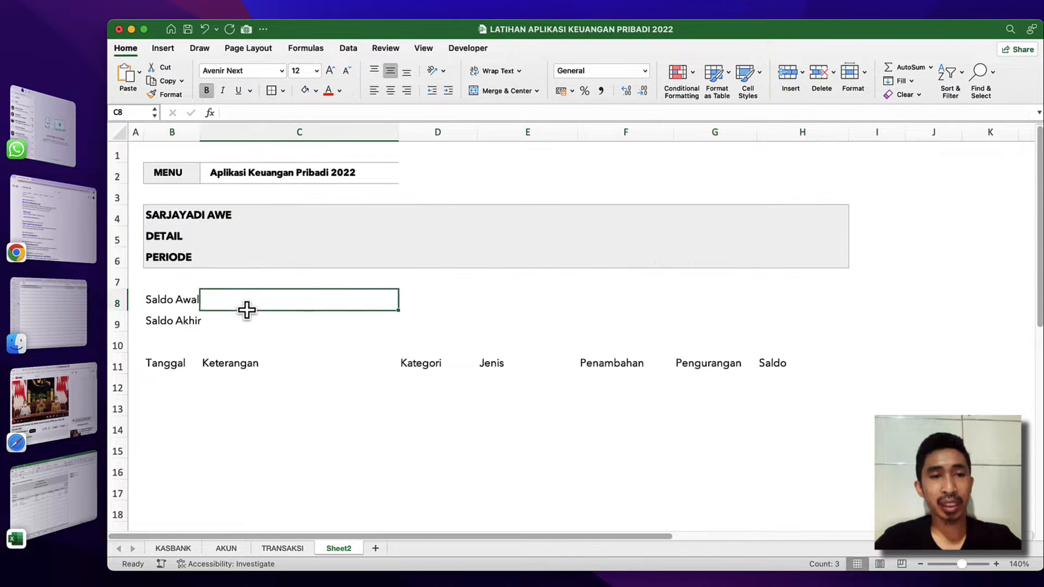
Make the Saldo Awal and Saldo Akhir rows in B8:H9 bold and fill them with the same light grey.
click(165, 219)
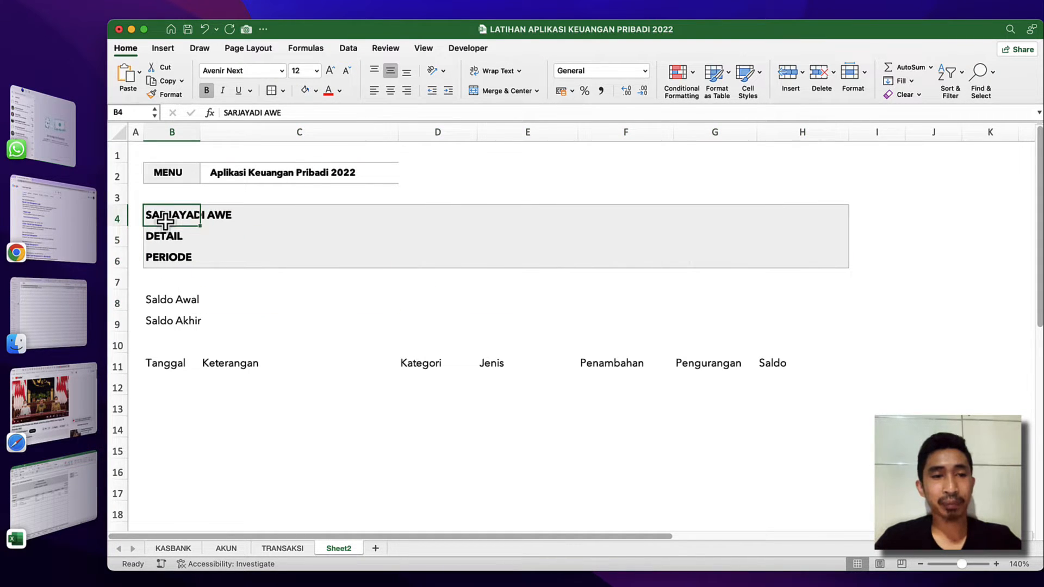
key(shift+Down)
click(158, 297)
key(shift+Right)
key(shift+Right)
key(shift+Right)
key(shift+Right)
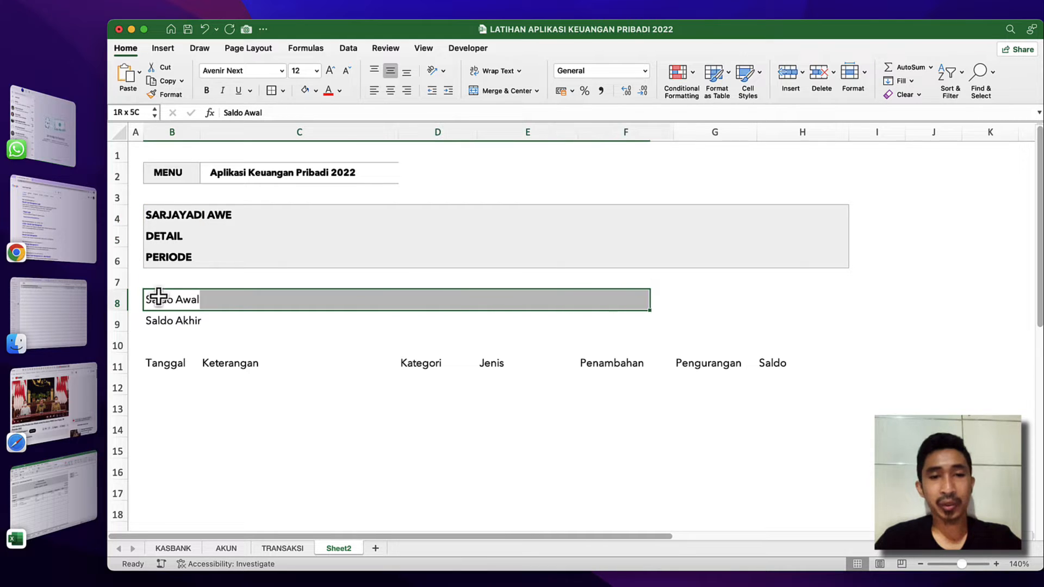
key(shift+Right)
key(shift+Right)
key(shift+Down)
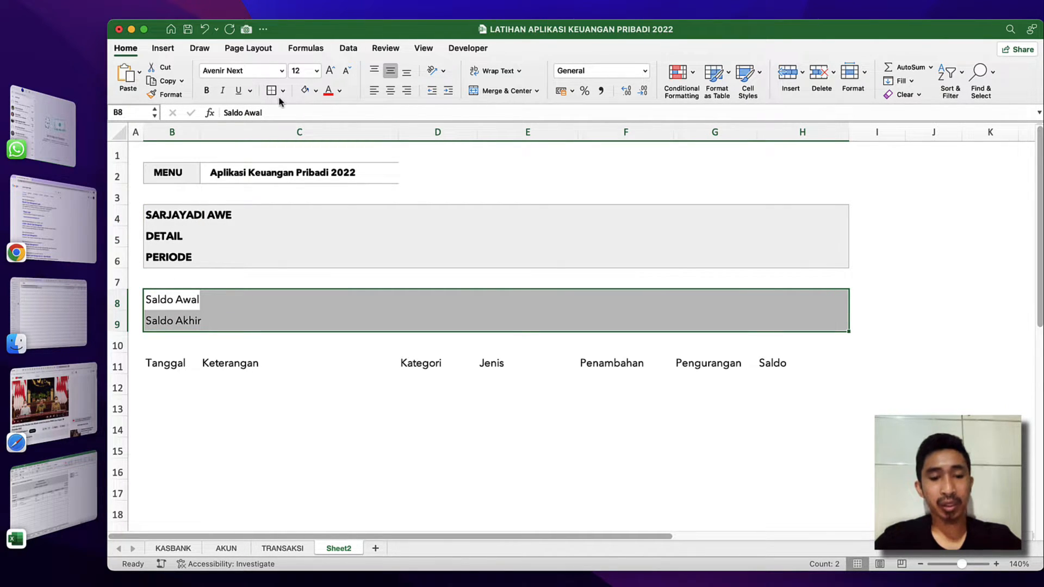
key(super+b)
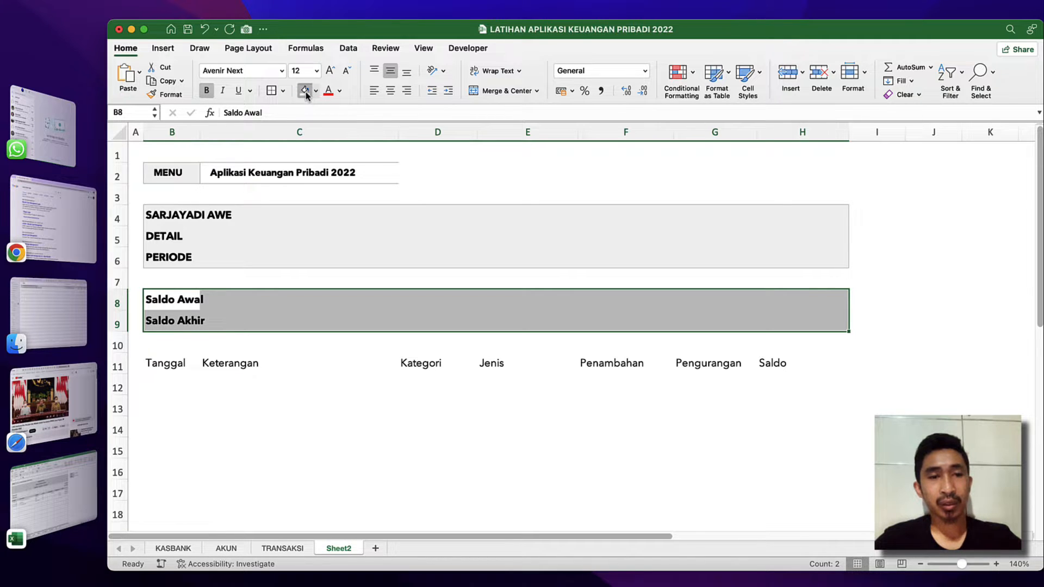
click(306, 93)
click(252, 284)
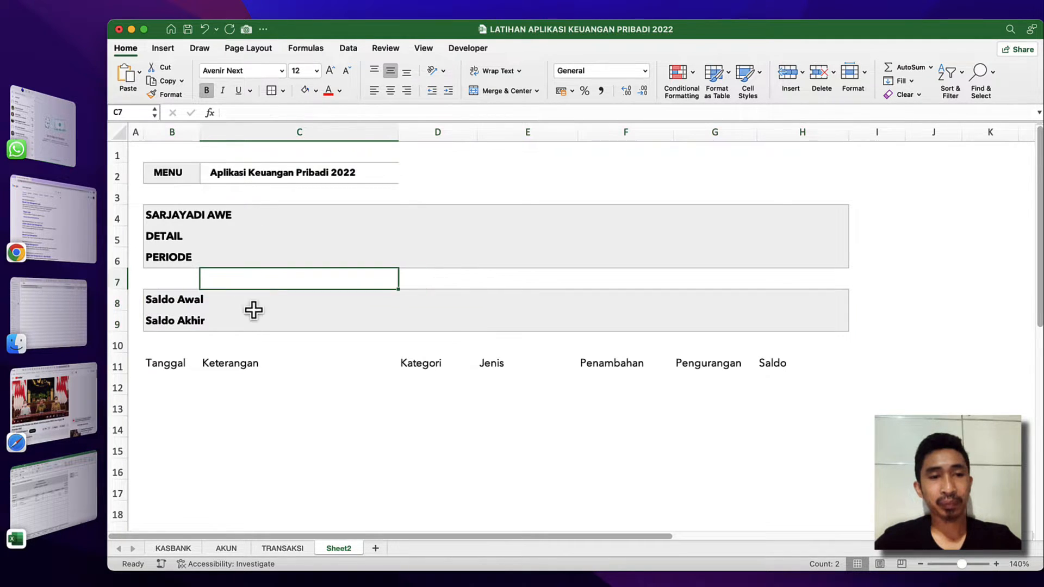
Apply all borders to the table range B11:H32, starting from the Tanggal heading.
click(251, 320)
click(188, 323)
click(171, 366)
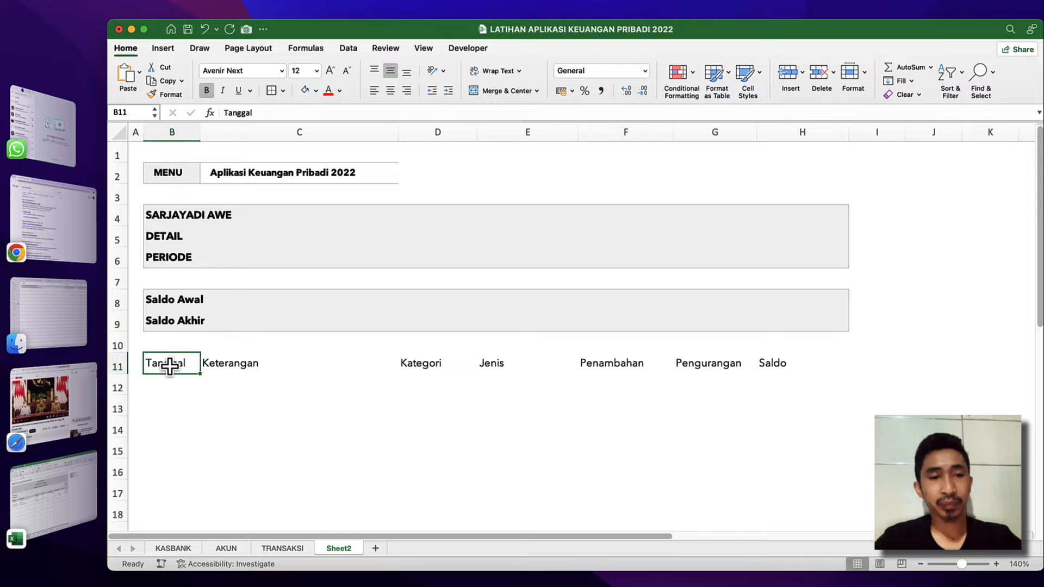
key(shift+Right)
key(shift+Right)
key(shift+Right)
key(shift+Right)
key(shift+Right)
key(shift+Right)
key(shift+Down)
key(shift+Down)
key(shift+Down)
key(shift+Down)
key(shift+Down)
key(shift+Down)
key(shift+Down)
key(shift+Down)
key(shift+Down)
key(shift+Down)
key(shift+Down)
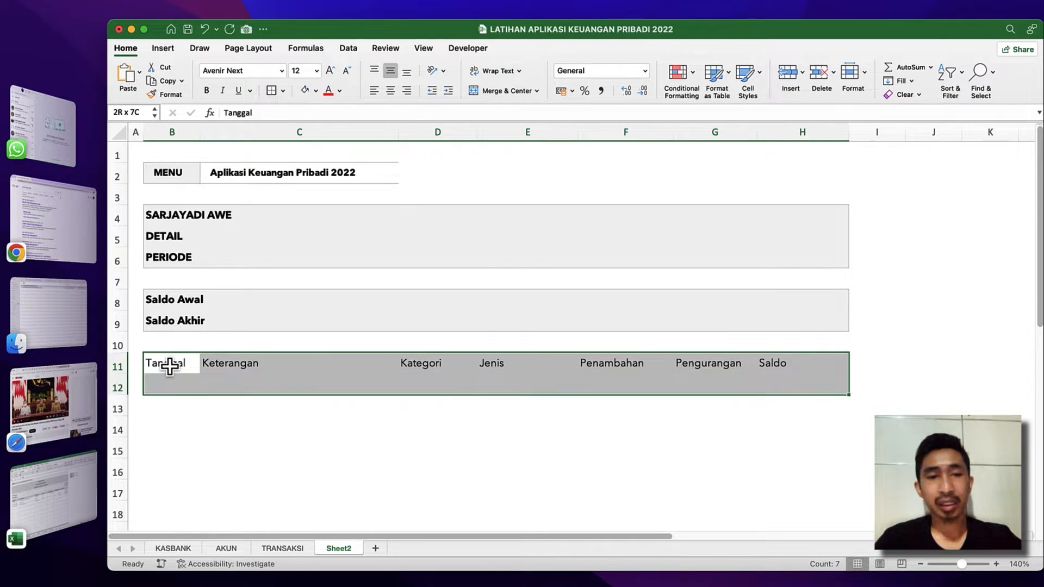
key(shift+Down)
key(shift+Down)
key(shift+Down)
key(shift+Down)
key(shift+Down)
key(shift+Down)
key(shift+Down)
key(shift+Down)
key(shift+Down)
key(shift+Down)
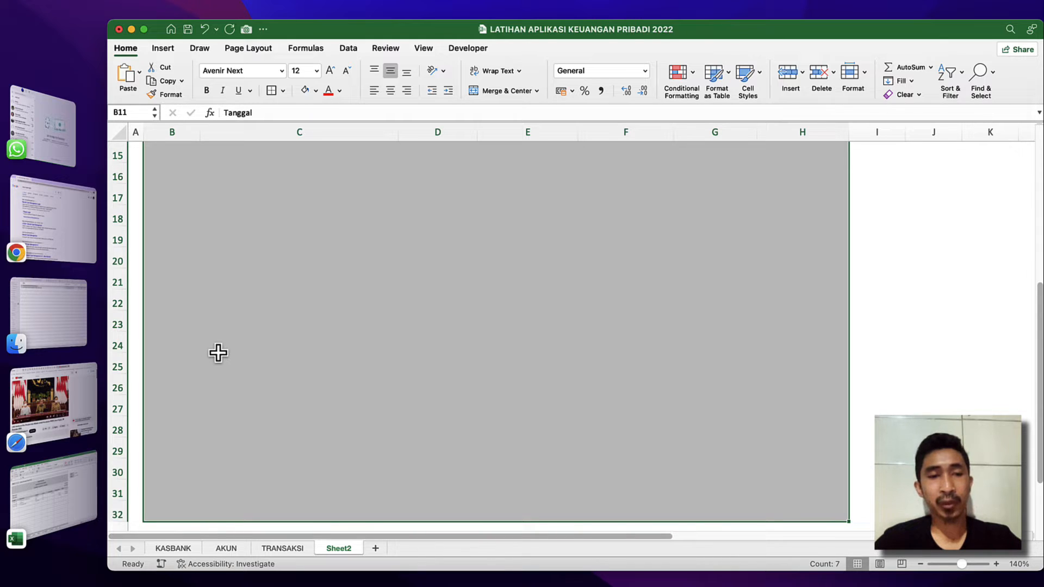
scroll(217, 353, up, 10)
scroll(217, 352, down, 10)
scroll(217, 352, up, 10)
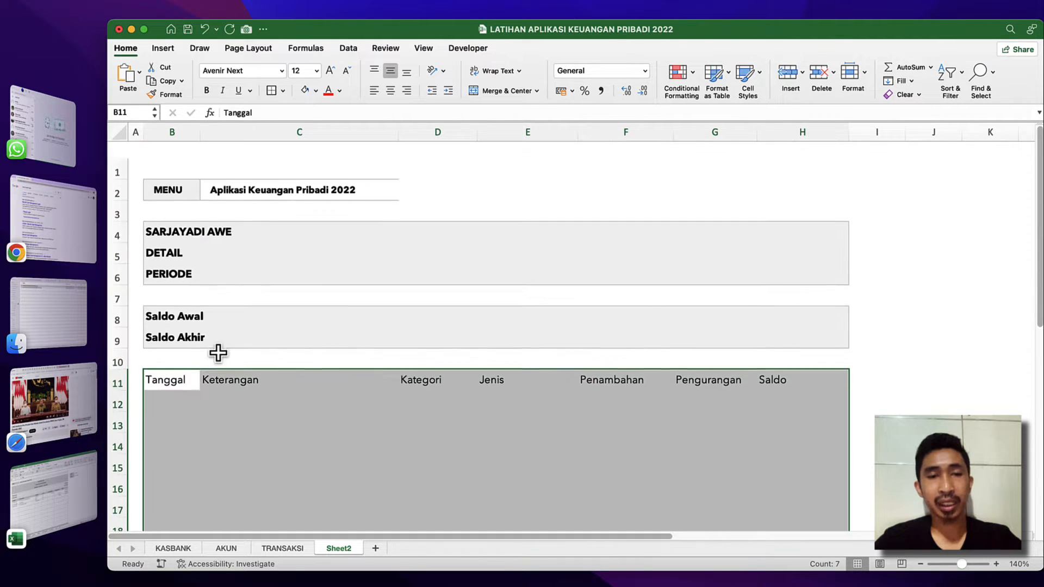
click(283, 93)
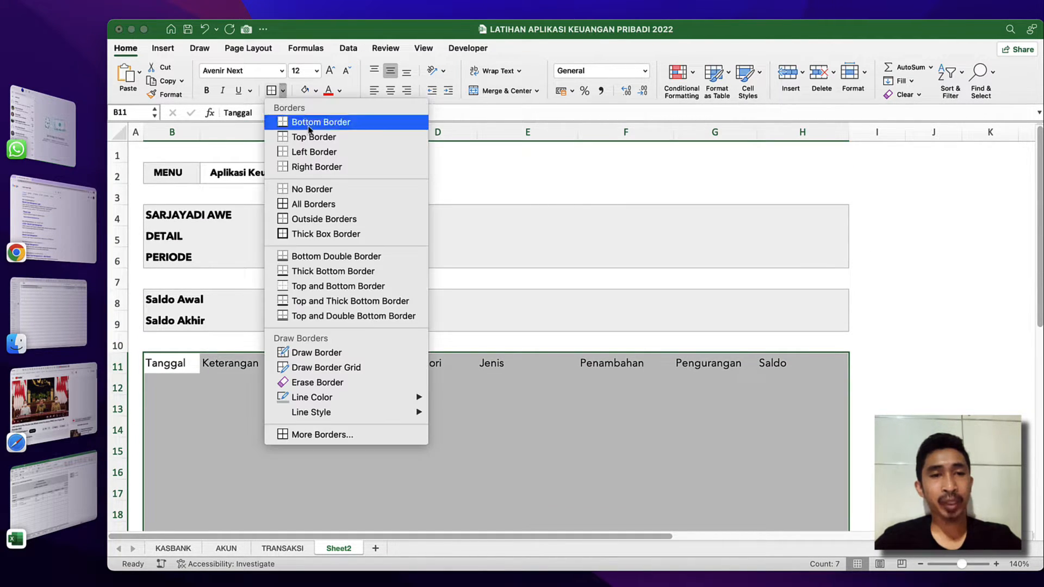
click(314, 204)
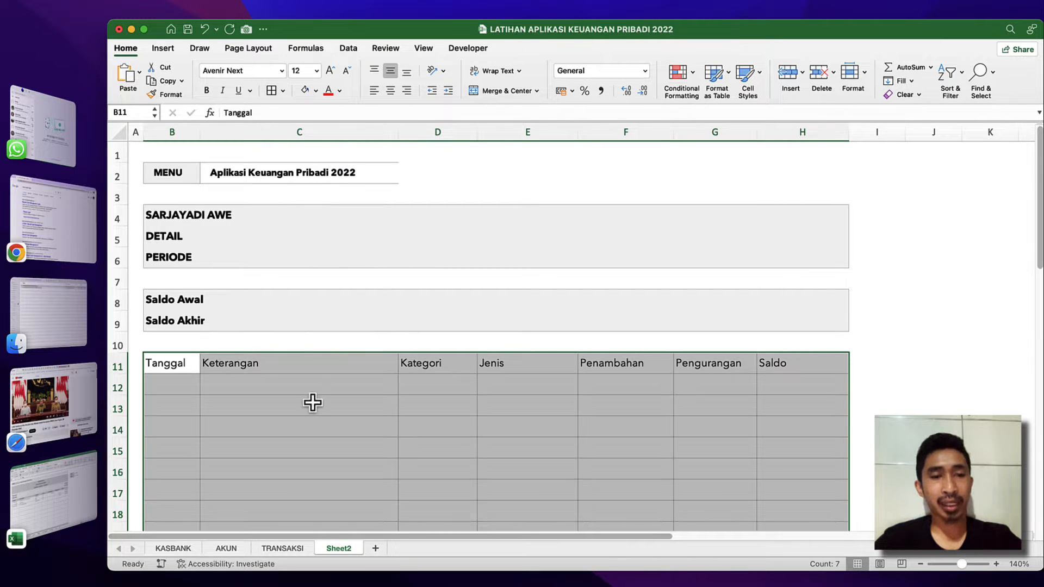
Make the table heading row B11:H11 bold and fill it with light grey.
click(181, 364)
key(super+shift+Right)
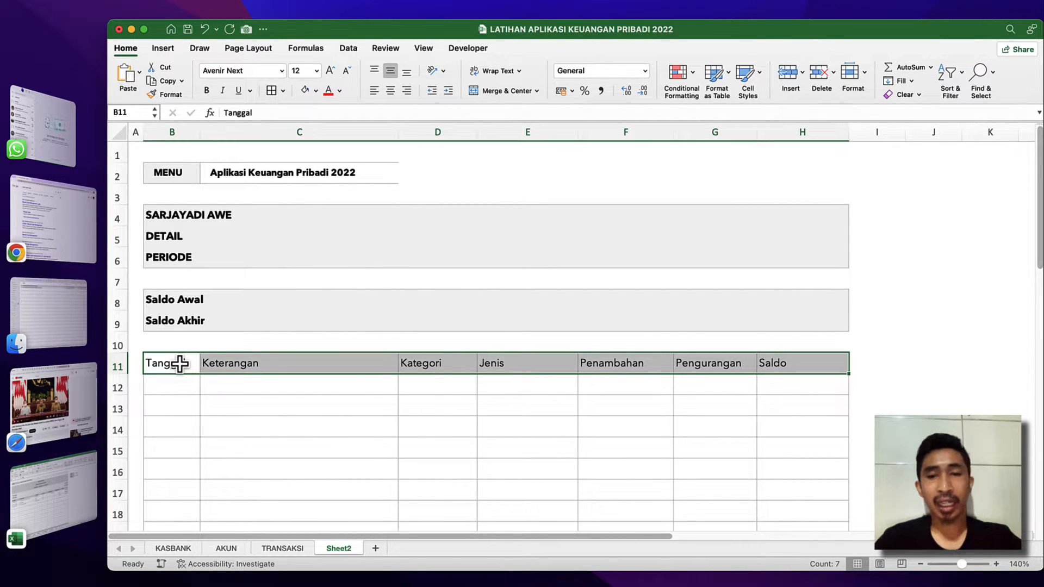
scroll(762, 370, right, 3)
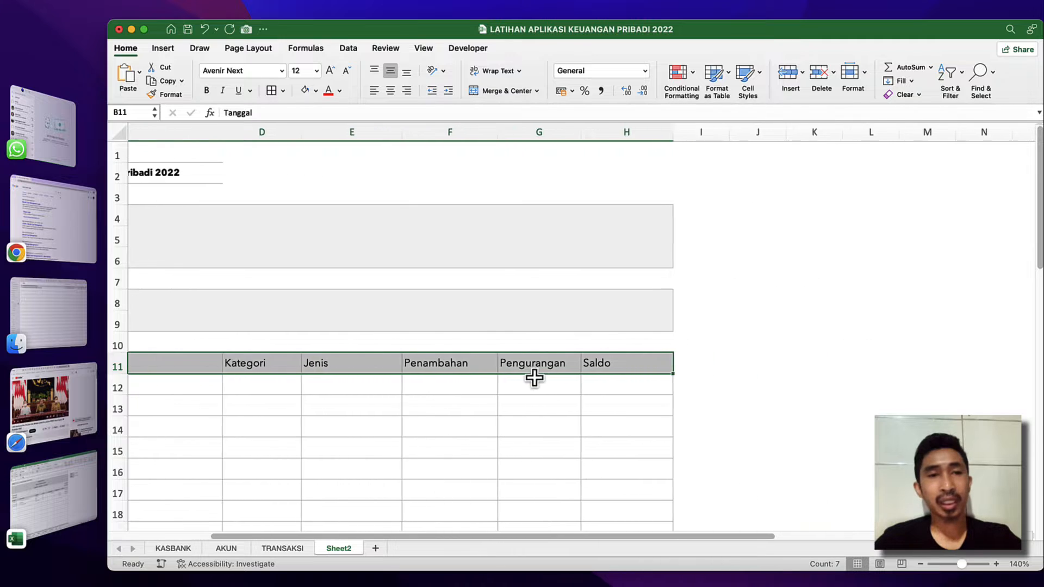
scroll(603, 377, left, 5)
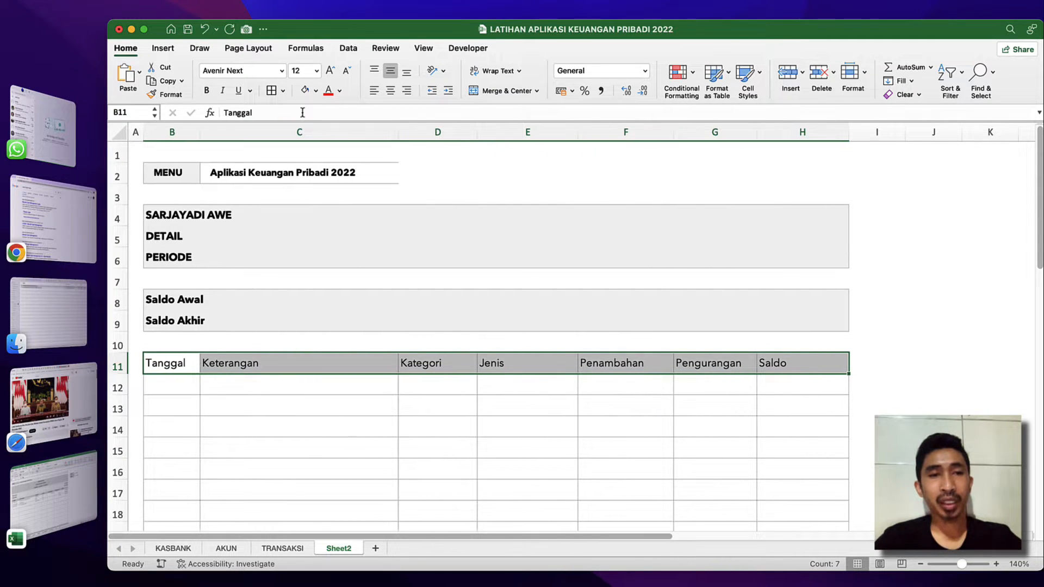
click(206, 91)
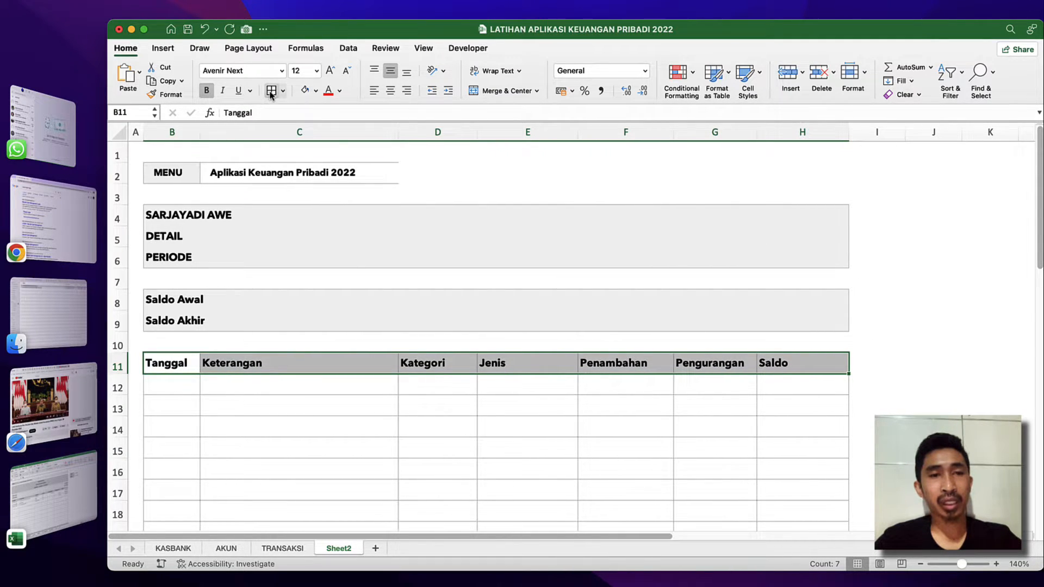
click(303, 91)
click(301, 342)
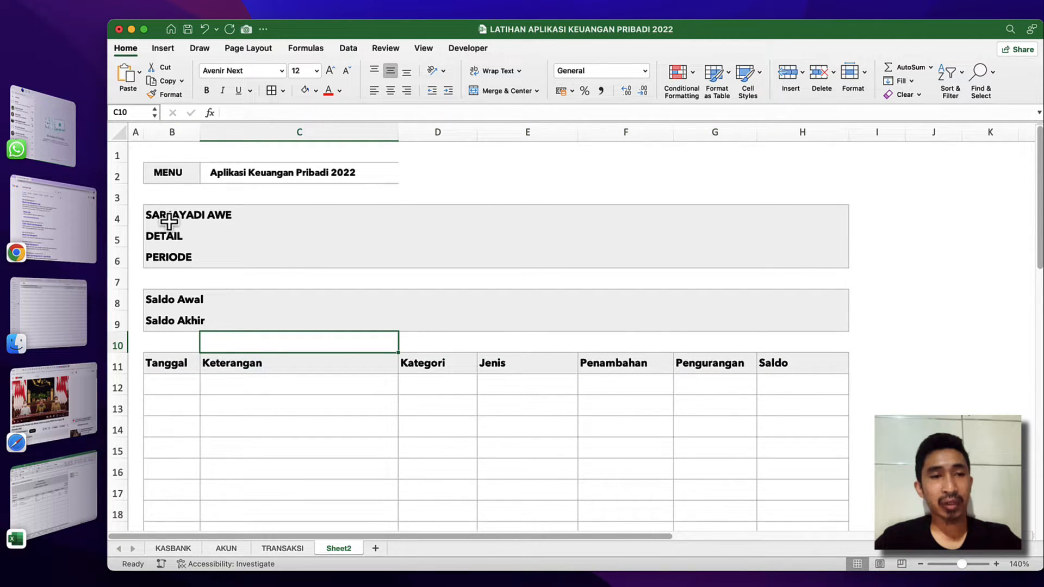
Increase the indent by one level for the labels in B4:B11 and the table headings in C11:H11.
drag(169, 220, 179, 364)
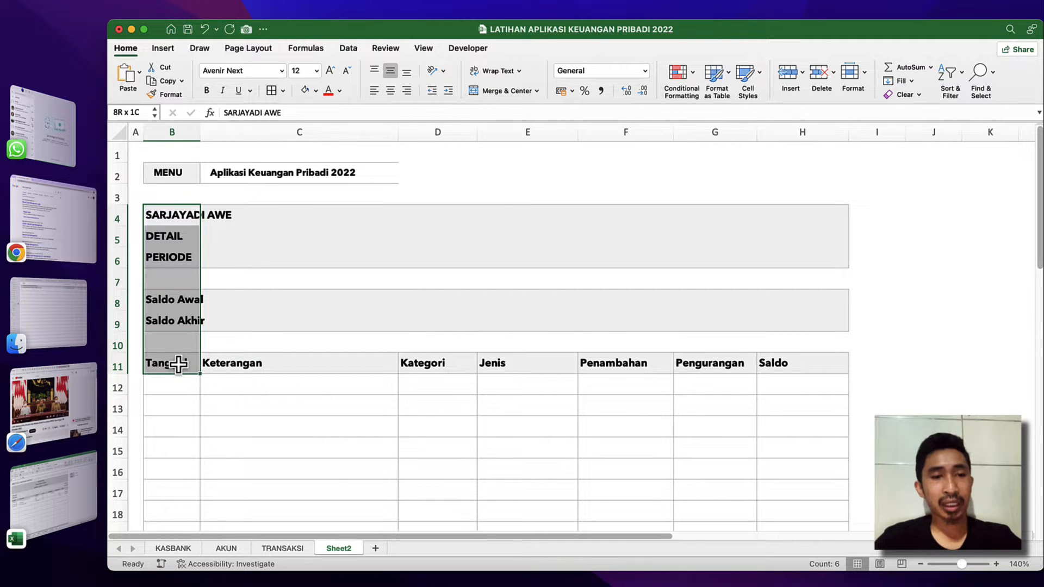
click(449, 91)
click(224, 355)
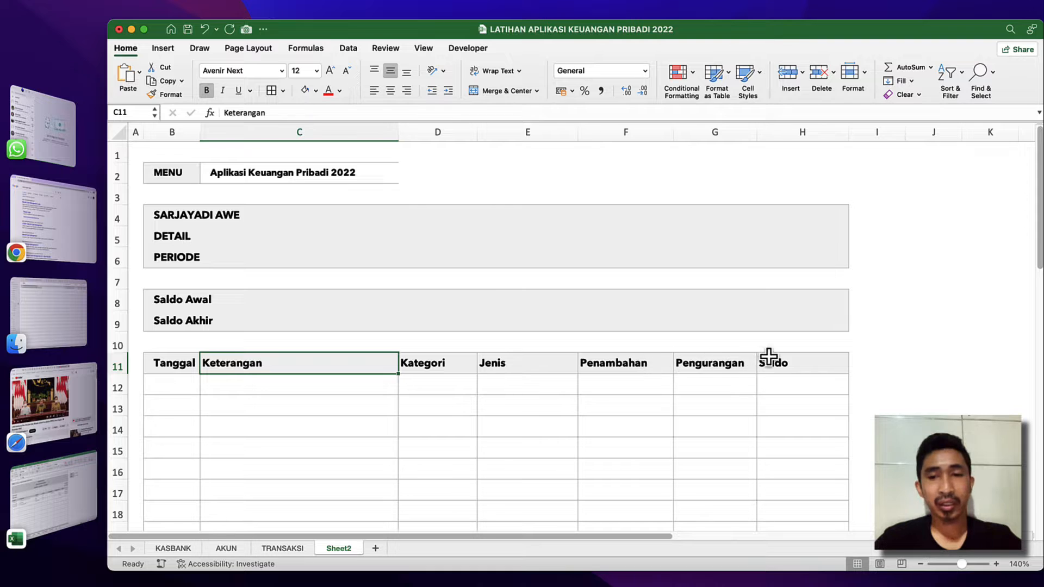
drag(769, 358, 769, 356)
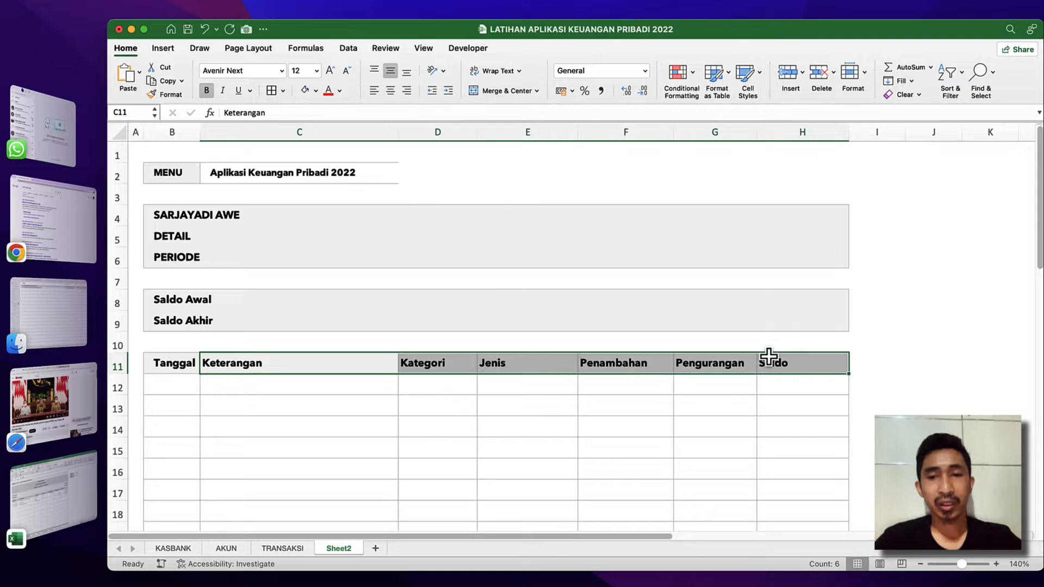
click(449, 91)
click(366, 414)
click(375, 364)
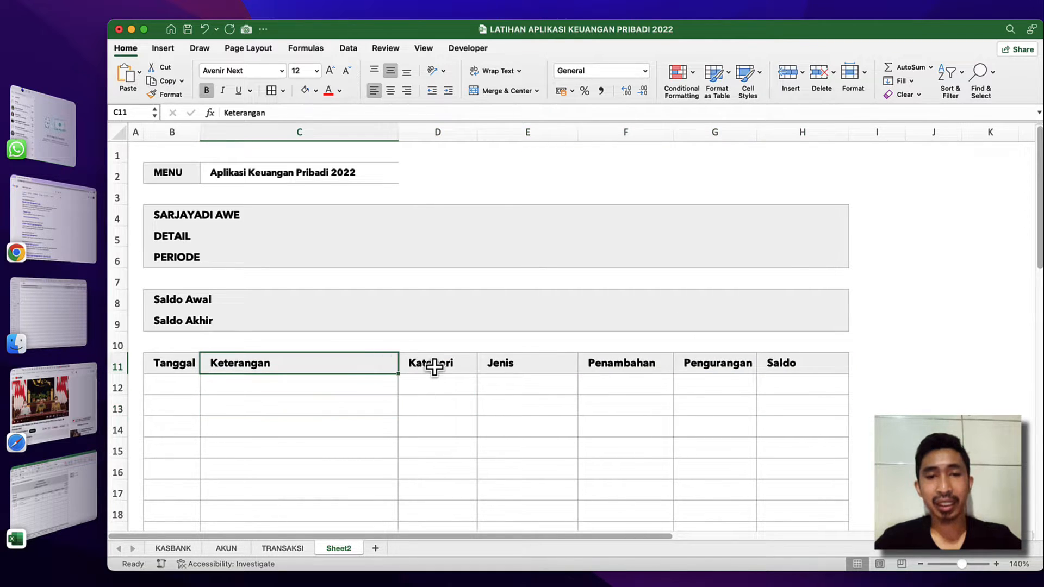
click(179, 376)
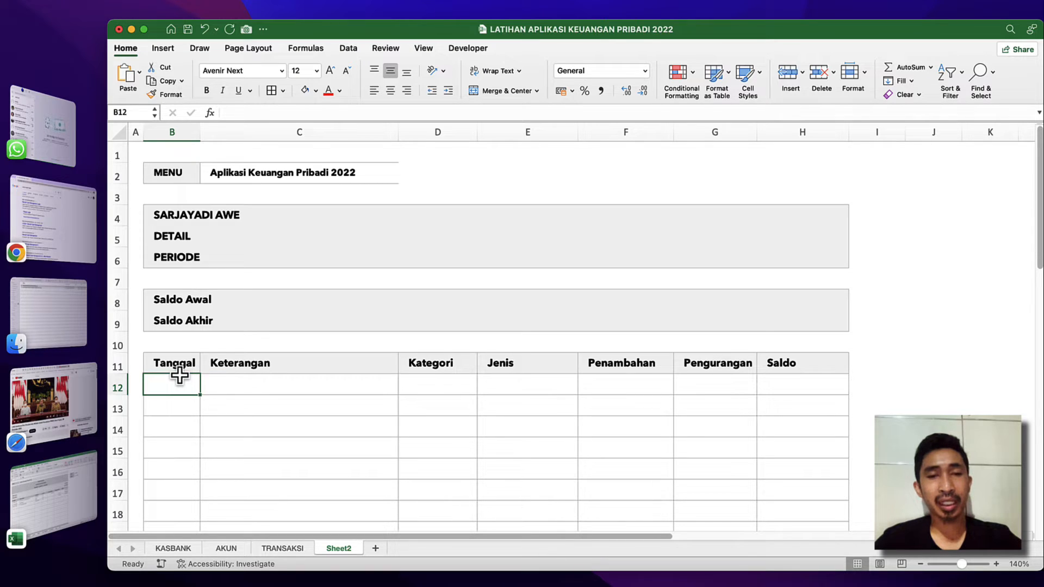
click(399, 351)
click(371, 315)
click(304, 255)
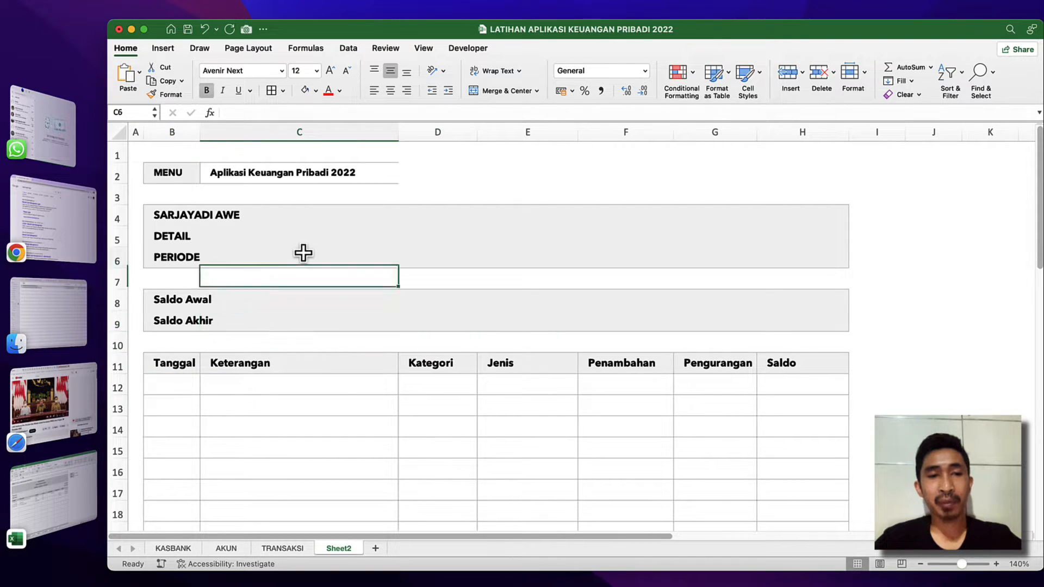
Merge and center the owner's name row across B4:H4.
click(155, 209)
key(shift+Right)
key(shift+Right)
key(shift+Right)
key(shift+Right)
key(shift+Right)
key(shift+Right)
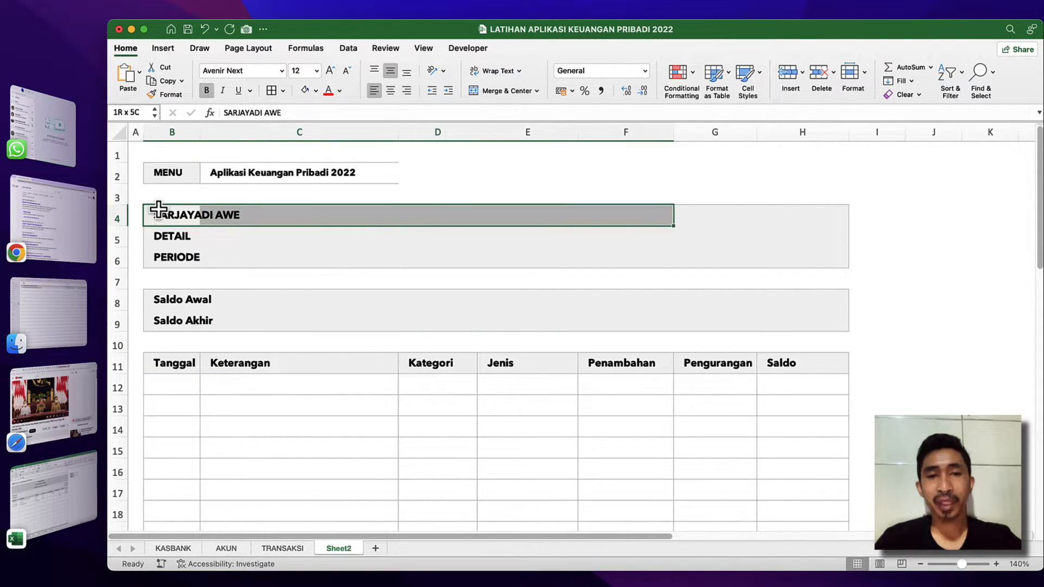
click(499, 91)
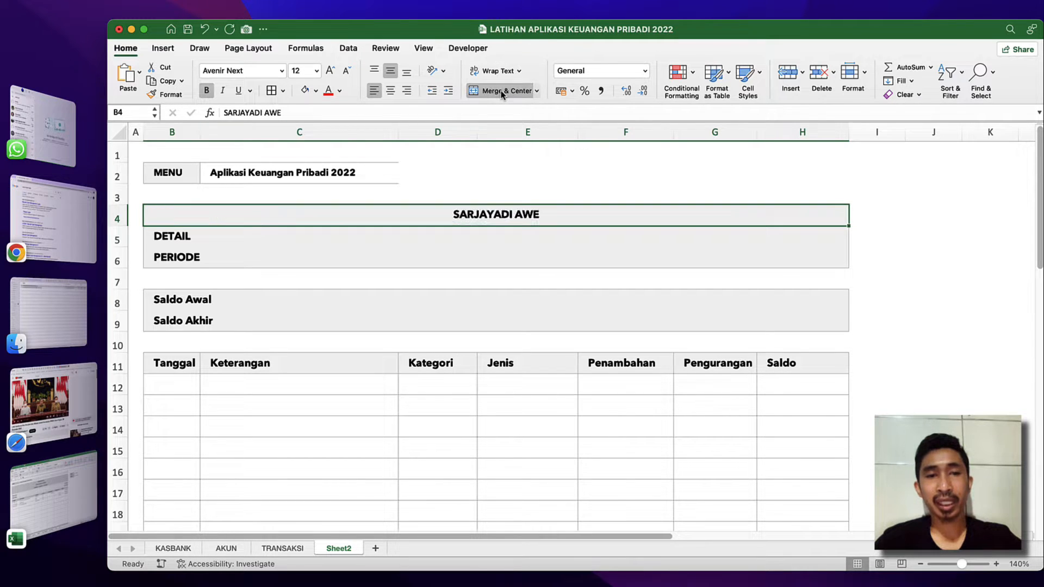
Merge and center the DETAIL title row across B5:H5.
key(Return)
key(shift+Right)
key(shift+Right)
Merge and center the PERIODE title row across B6:H6.
key(shift+Right)
key(shift+Right)
key(shift+Right)
key(shift+Right)
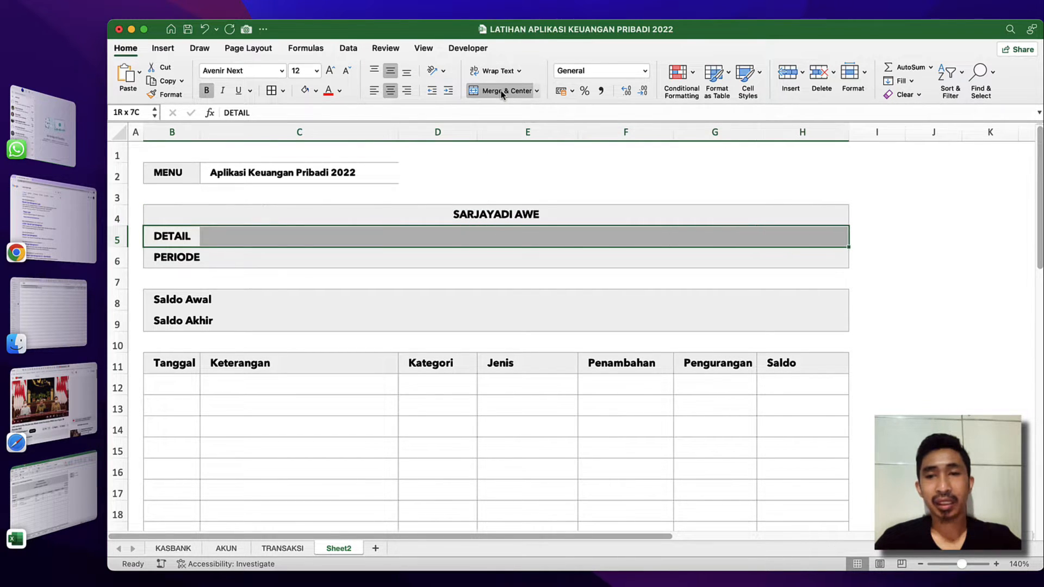
click(501, 91)
key(Return)
key(shift+Right)
key(shift+Right)
key(shift+Right)
key(shift+Right)
key(shift+Right)
key(shift+Right)
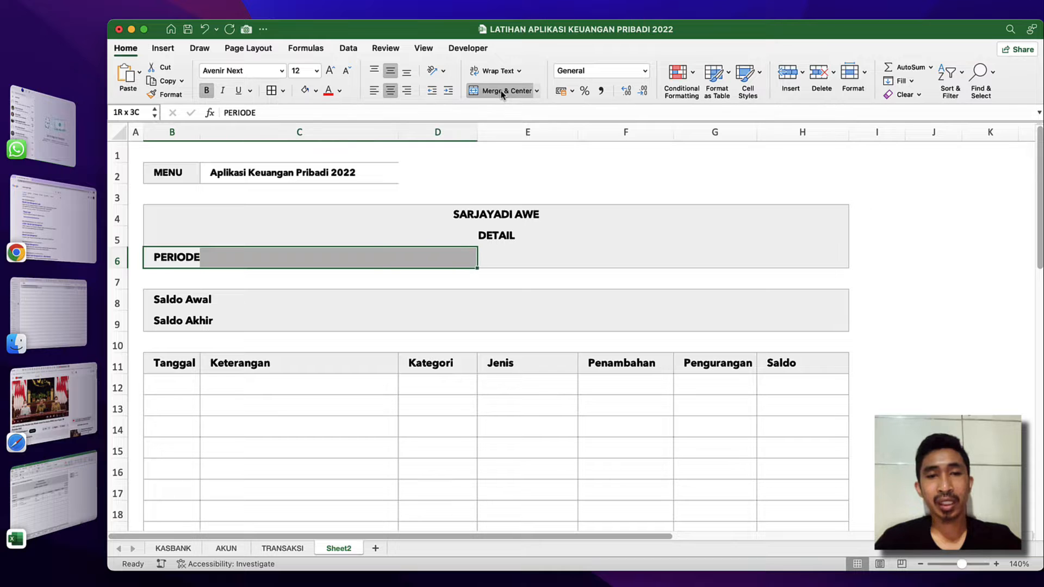
click(502, 91)
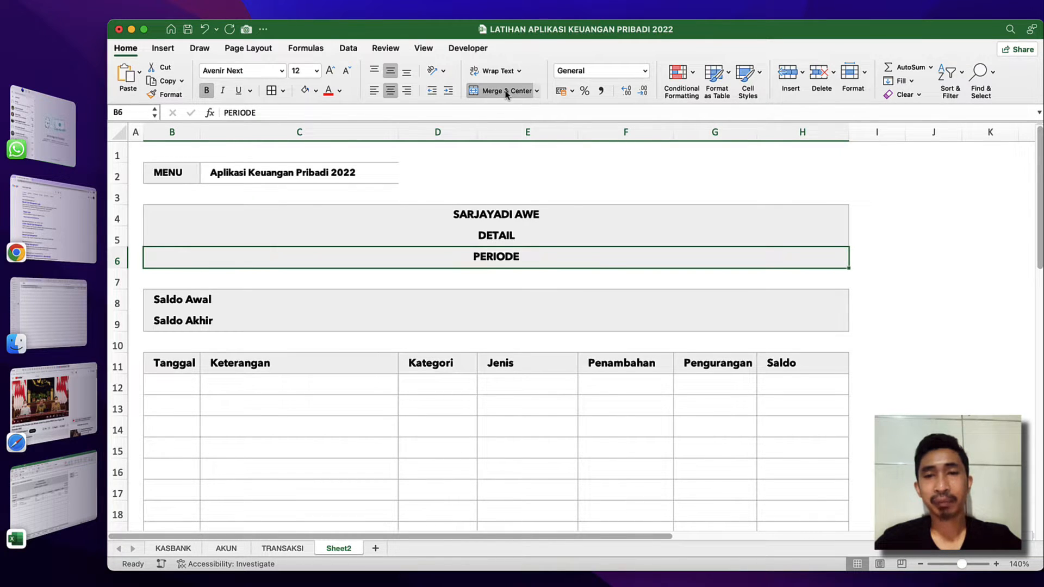
click(610, 273)
click(703, 329)
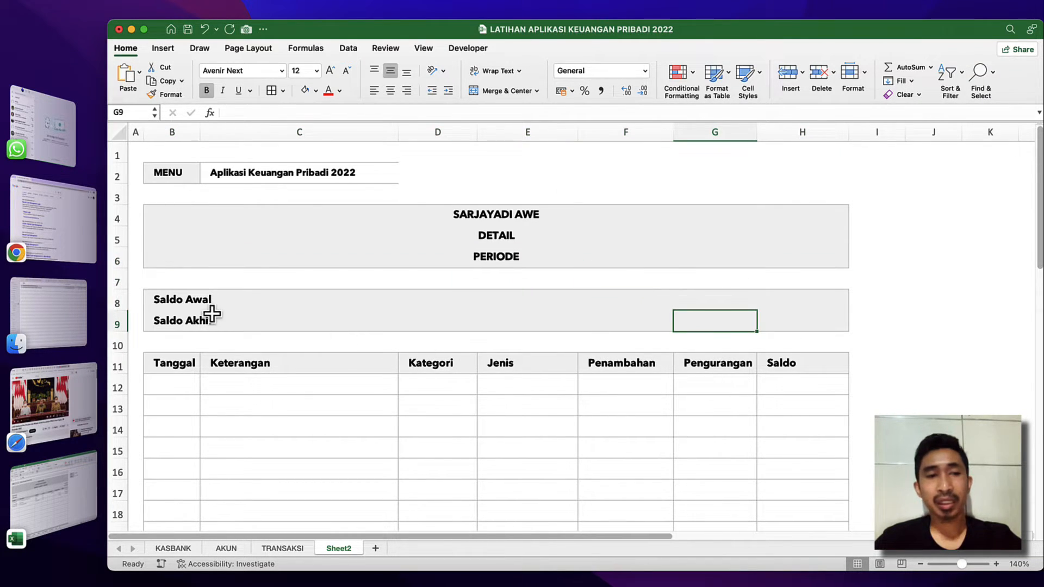
Shrink the empty spacer rows 7 and 10 to less than half of their height.
drag(121, 288, 121, 275)
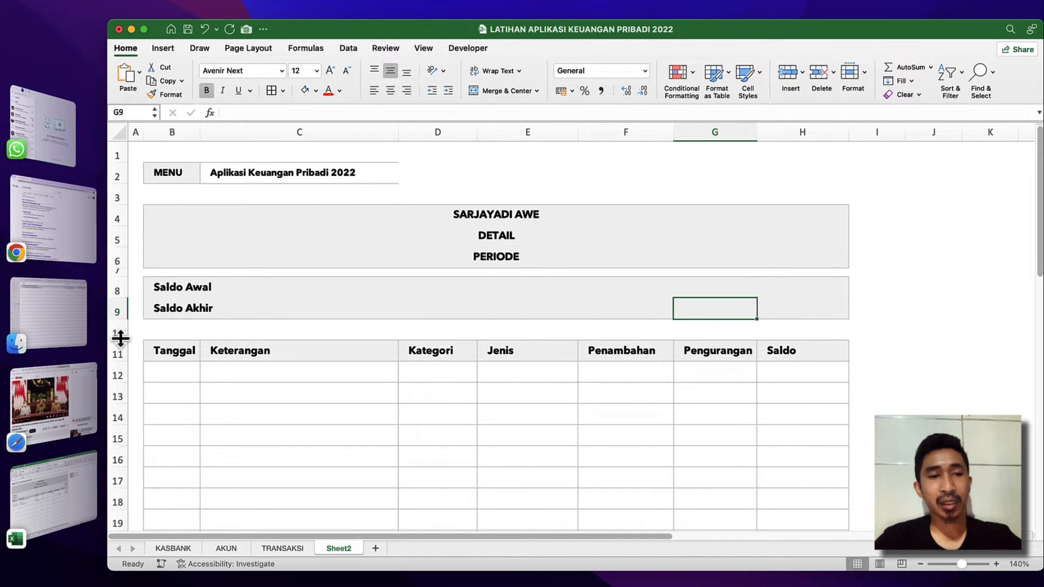
drag(121, 338, 122, 327)
click(336, 312)
click(407, 355)
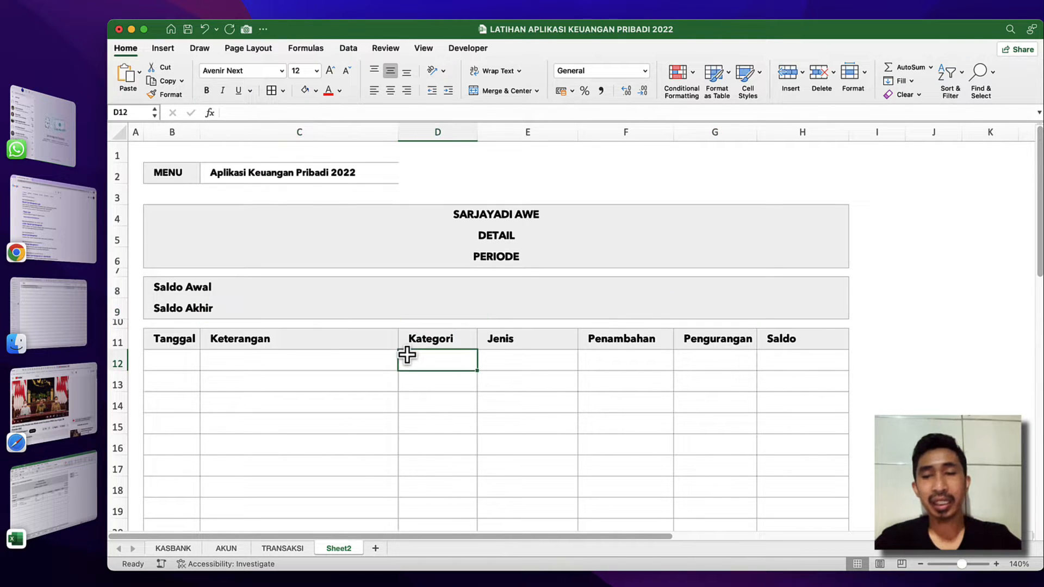
Rename the Sheet2 worksheet as HISTORI.
right_click(352, 550)
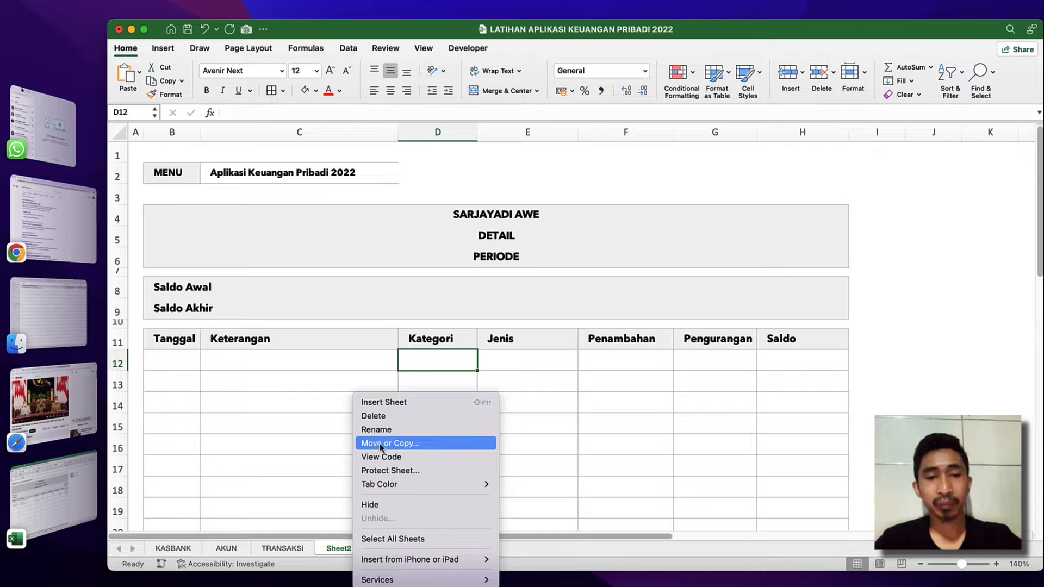
click(385, 430)
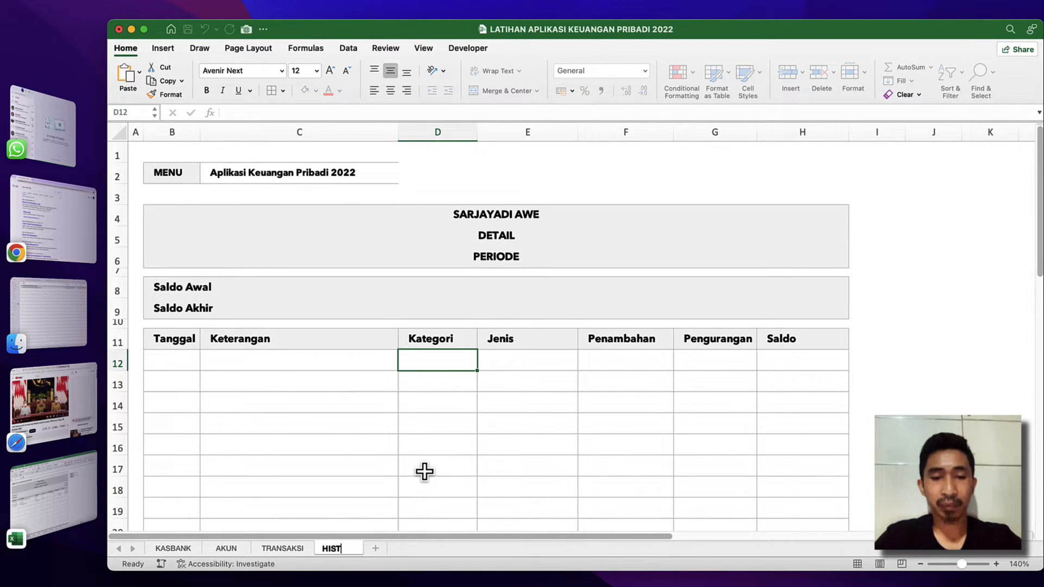
key(Return)
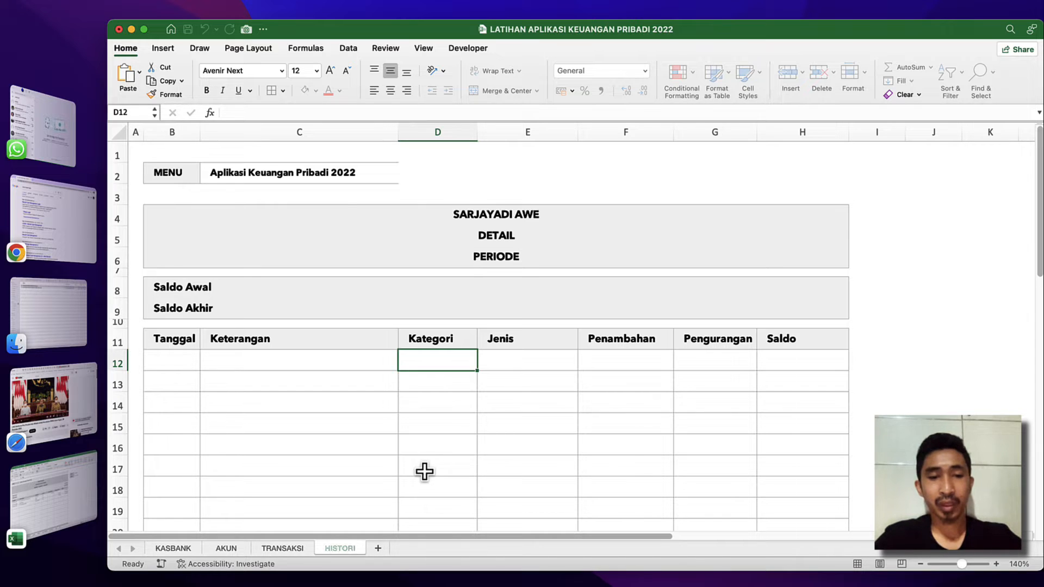
click(358, 476)
click(577, 379)
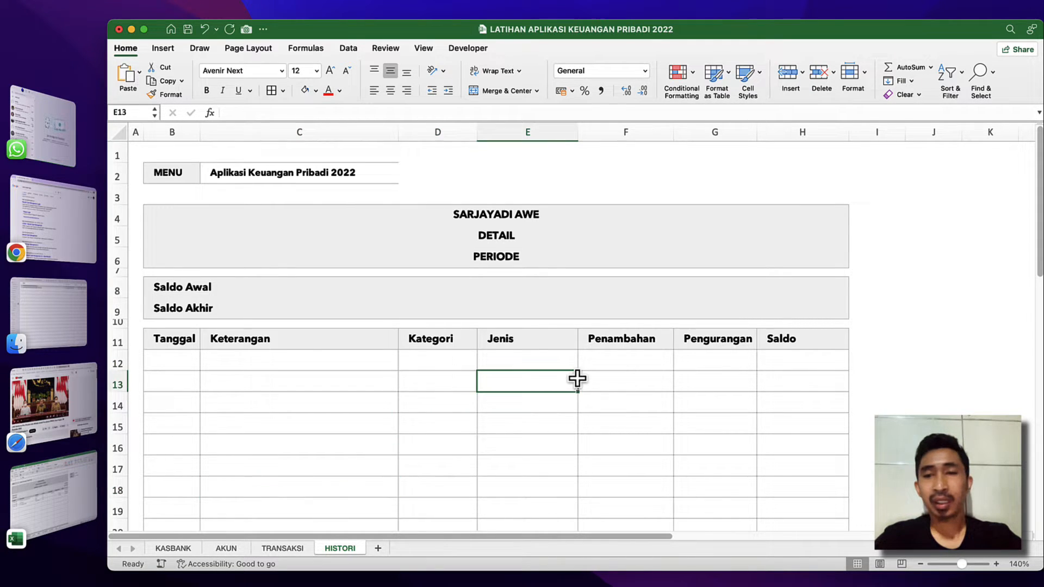
Narrow the empty column I beside the HISTORI table to about a third of its width.
click(899, 246)
scroll(898, 246, right, 2)
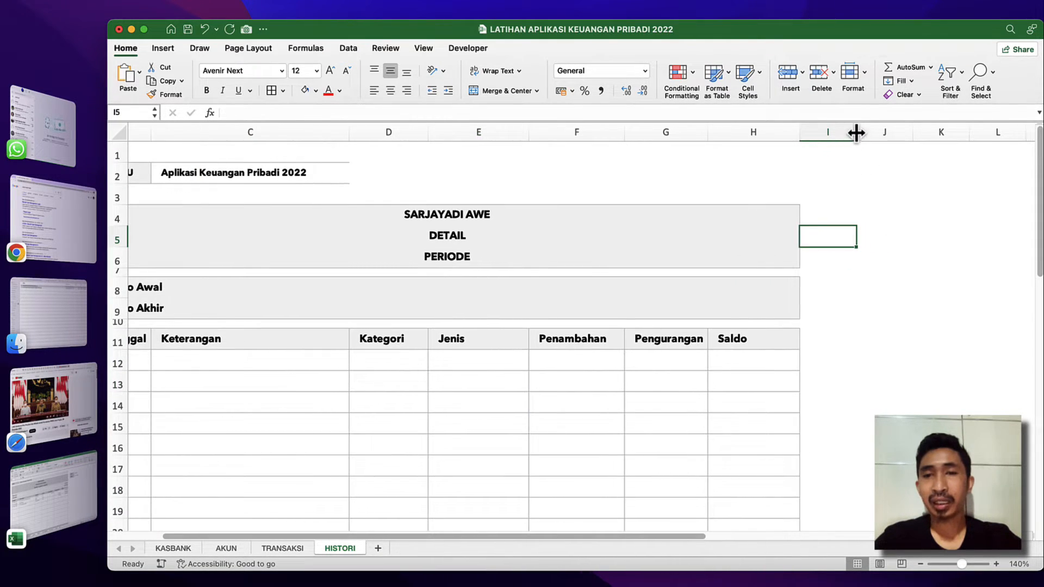
drag(857, 132, 818, 122)
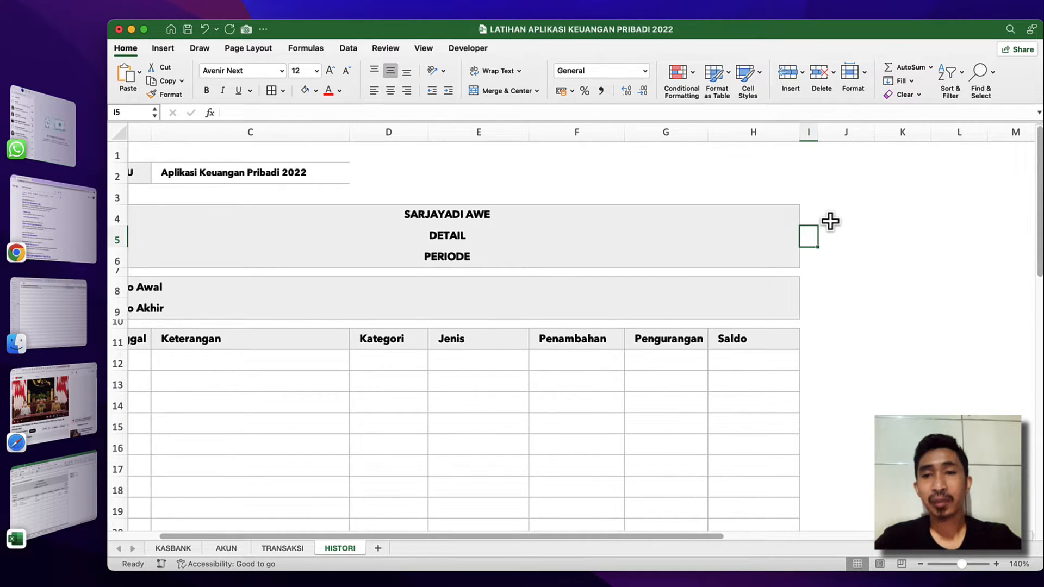
click(434, 256)
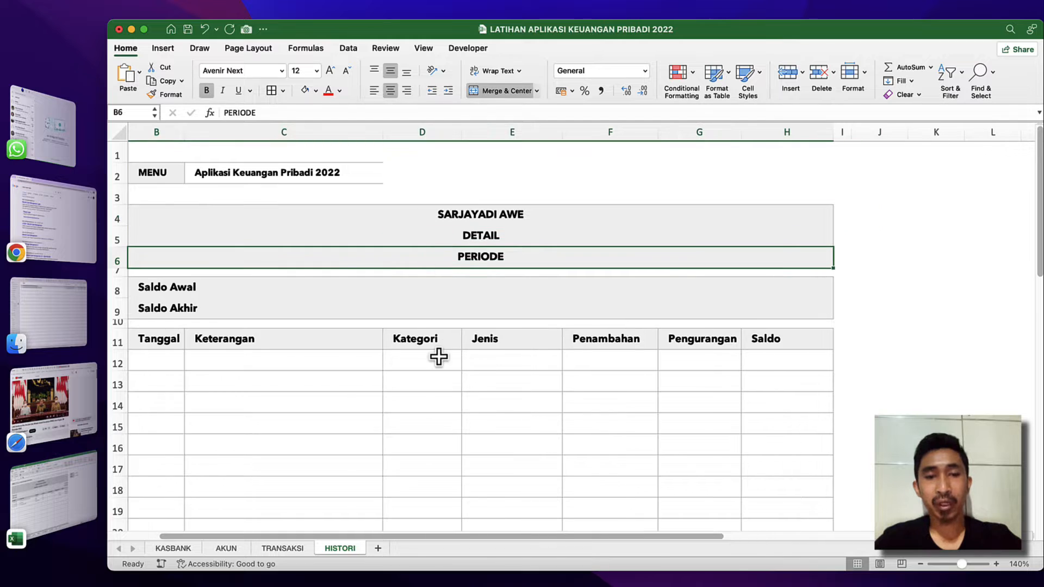
Add a new worksheet after HISTORI and name it MENU.
click(378, 550)
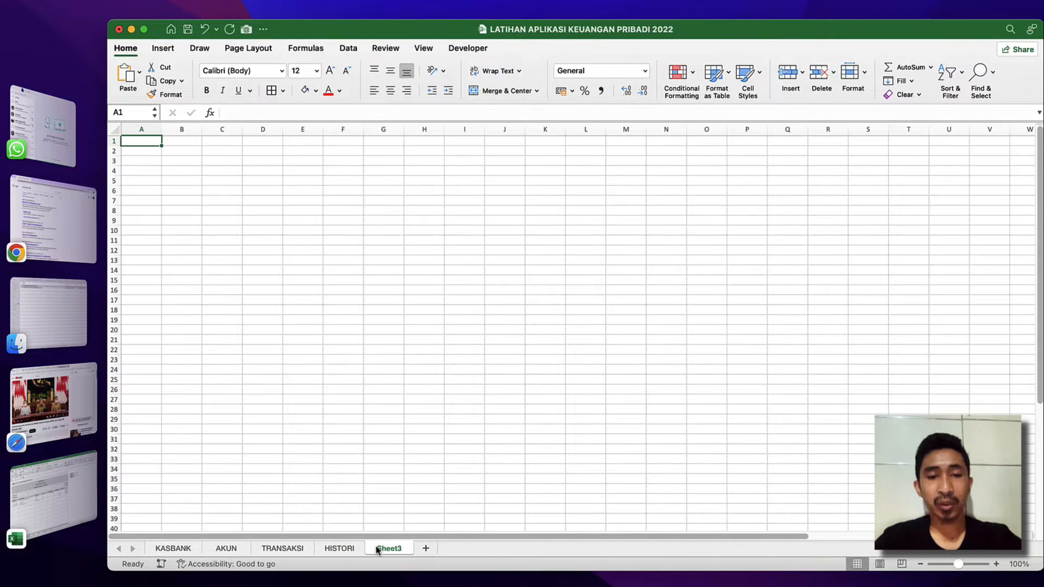
right_click(388, 550)
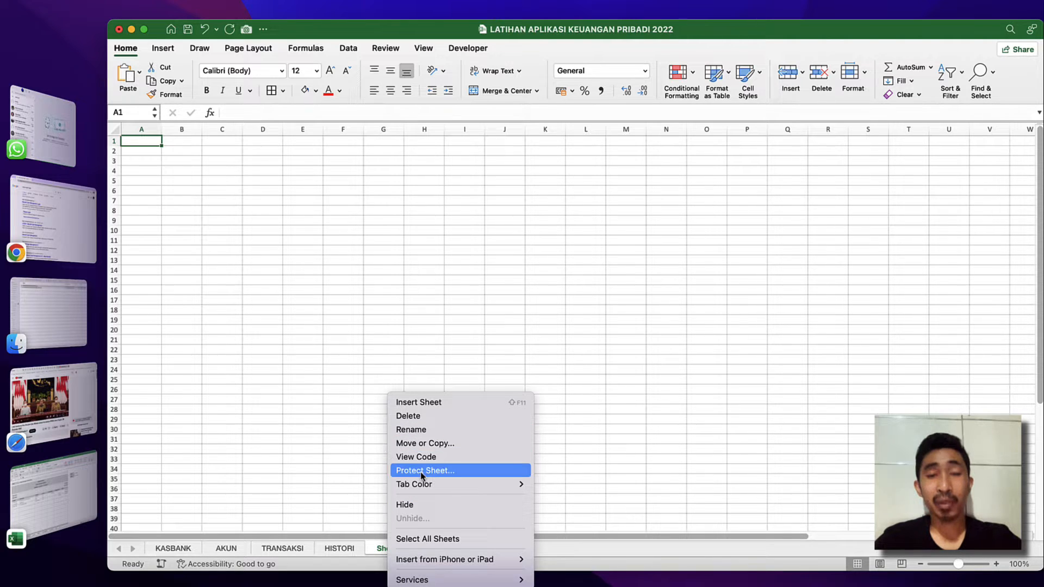
click(420, 431)
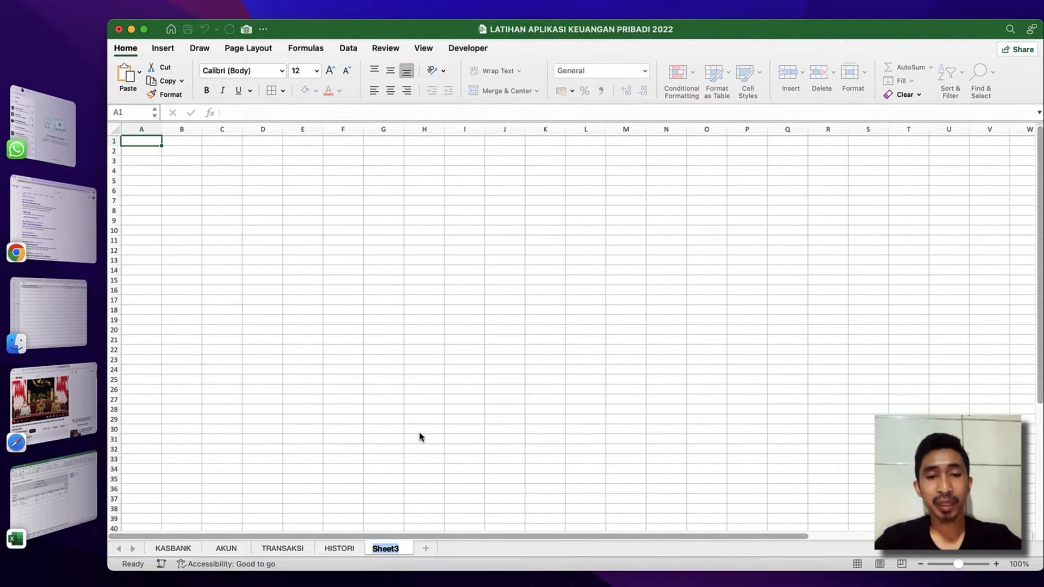
key(Return)
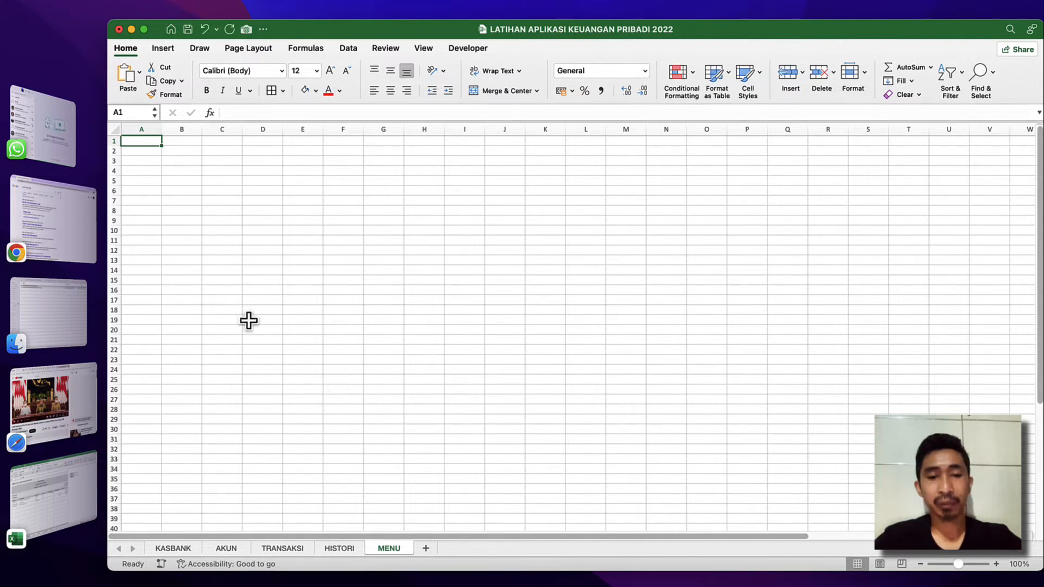
Format all cells of the MENU sheet with taller rows, middle vertical alignment and the Avenir Next font.
click(114, 129)
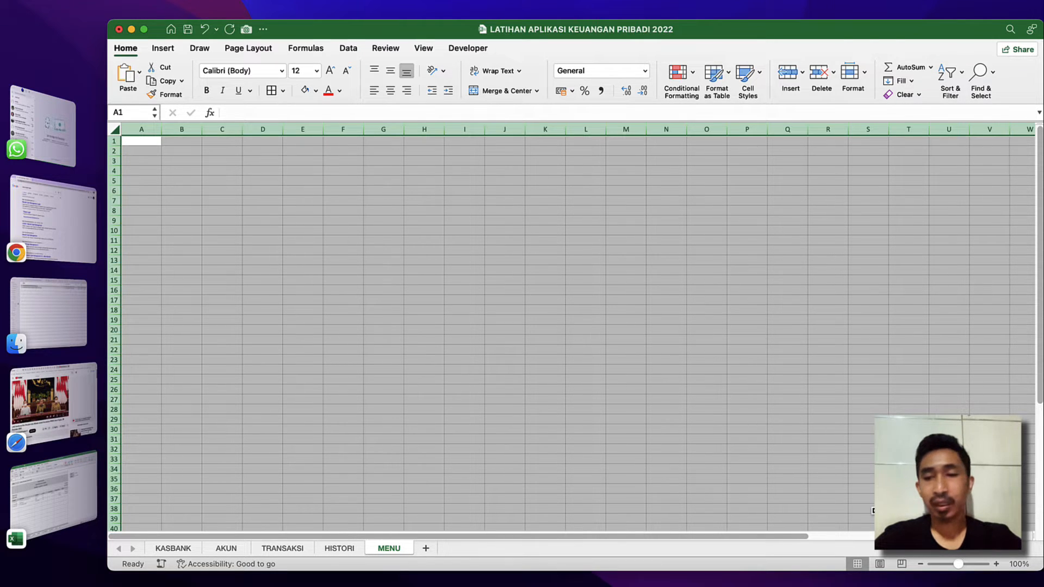
click(996, 565)
click(997, 564)
click(997, 564)
click(996, 565)
click(997, 564)
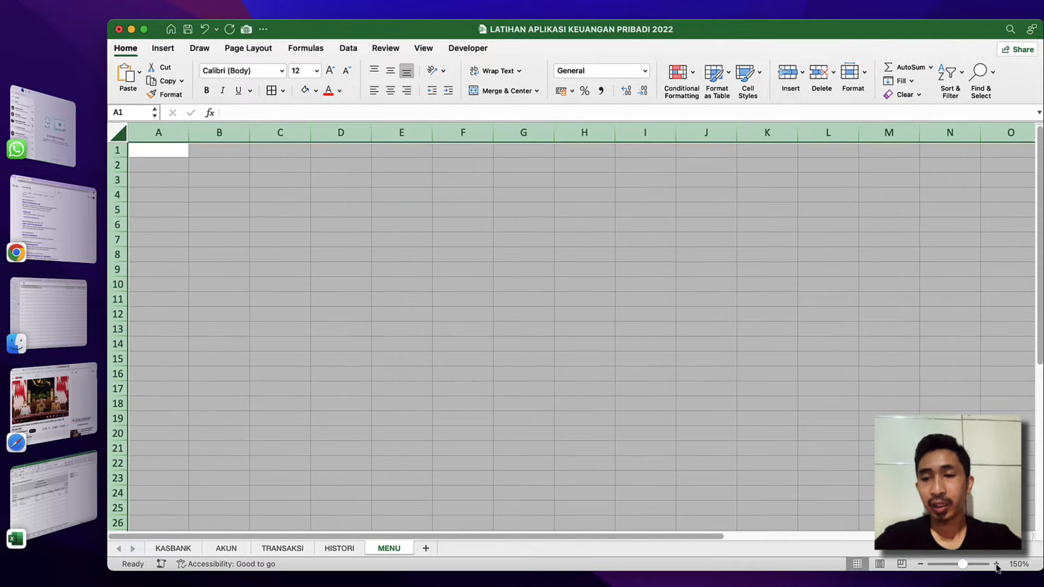
click(997, 565)
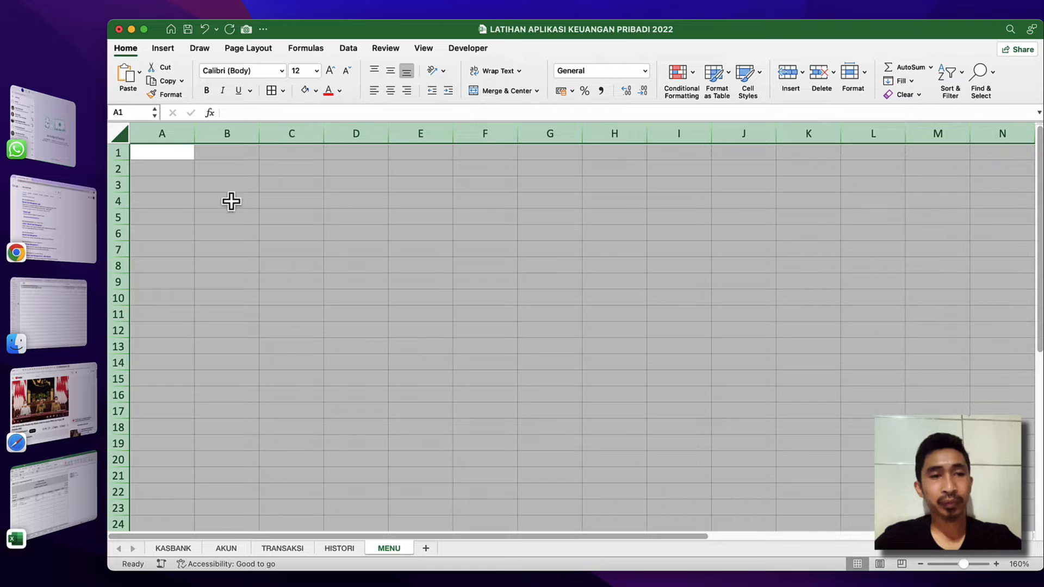
drag(122, 160, 122, 171)
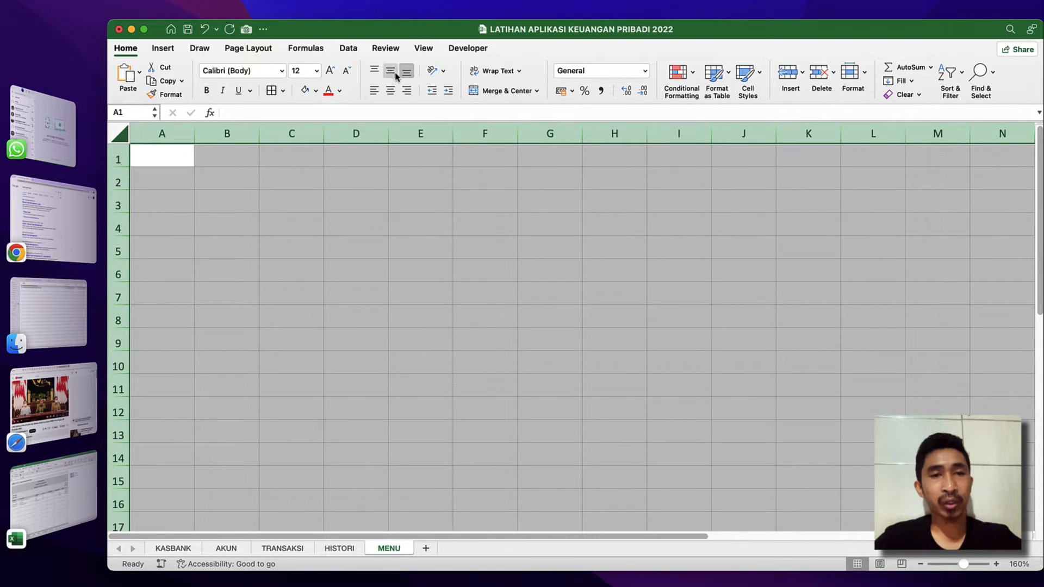
click(282, 73)
click(248, 179)
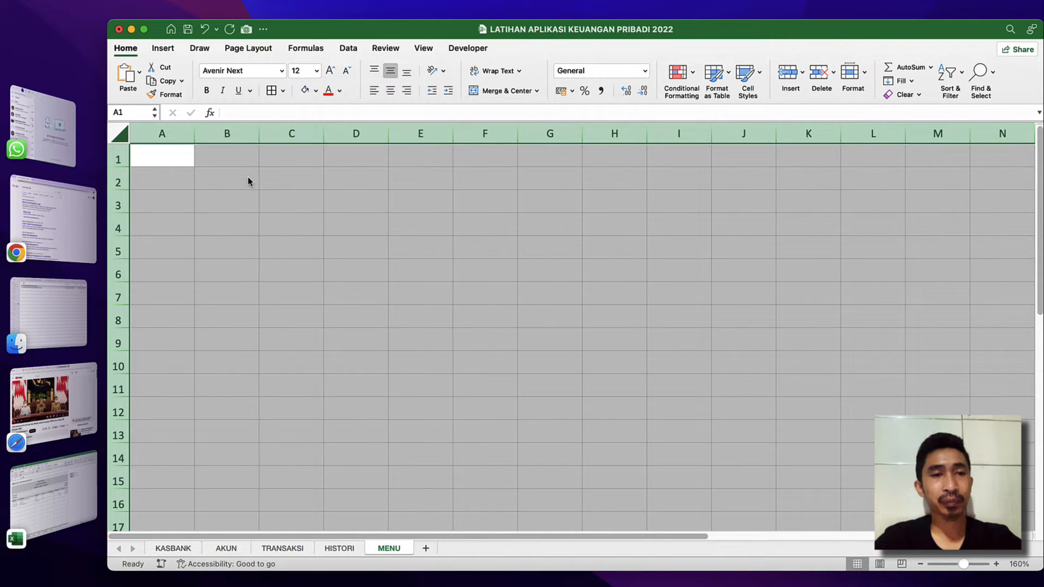
click(236, 176)
text(t)
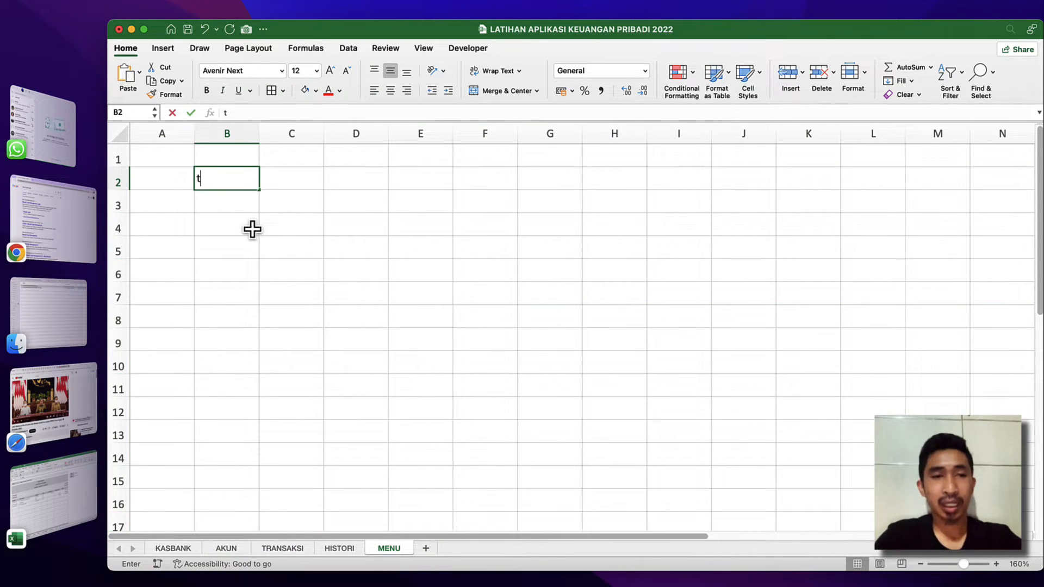
key(Escape)
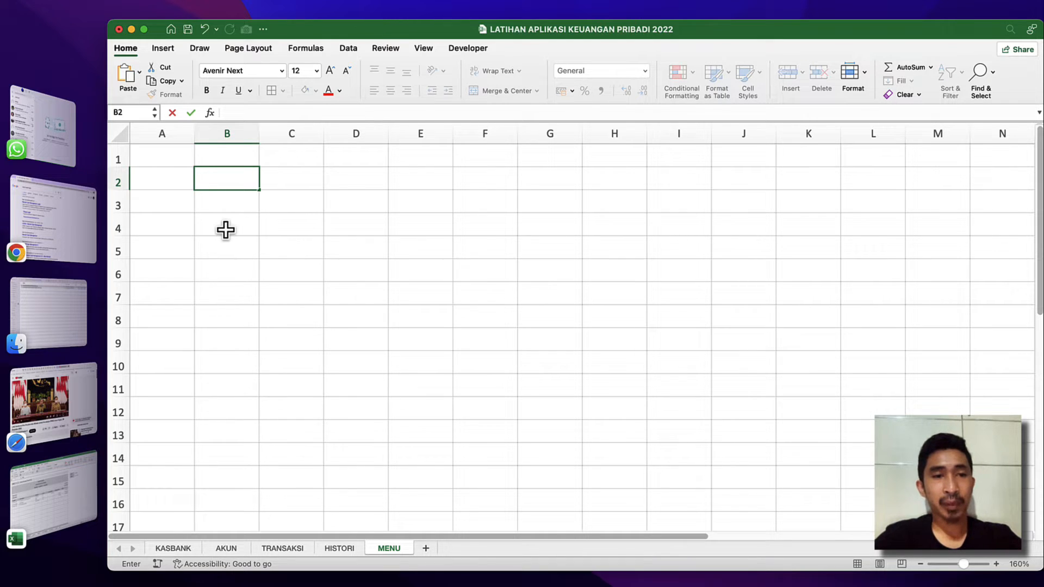
click(226, 229)
Enter the labels Tanggal Awal in B2 and Tanggal Akhir in B3.
click(223, 183)
text(Tanggal Awal)
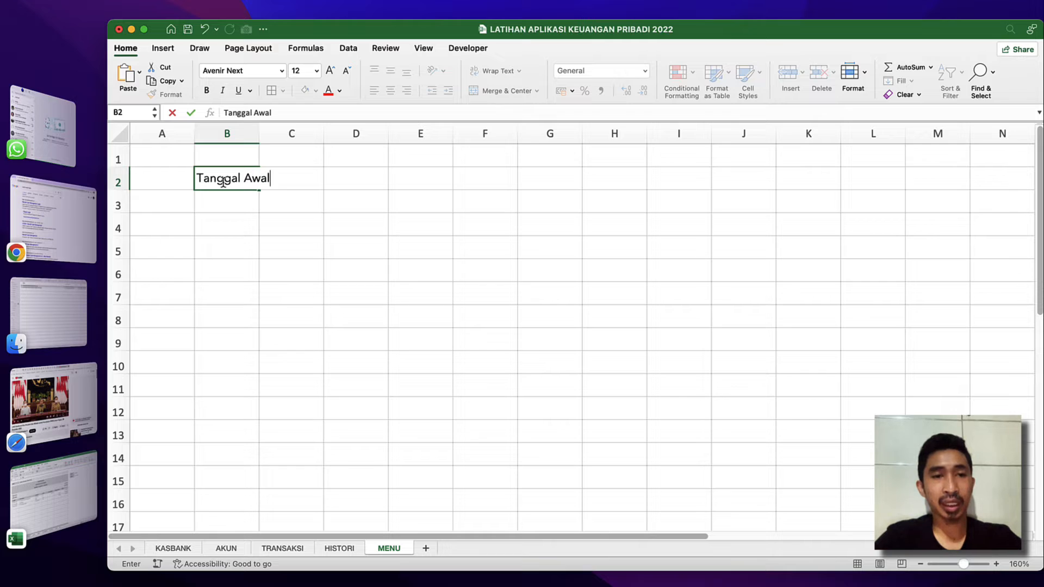
key(Return)
text(Tanggal)
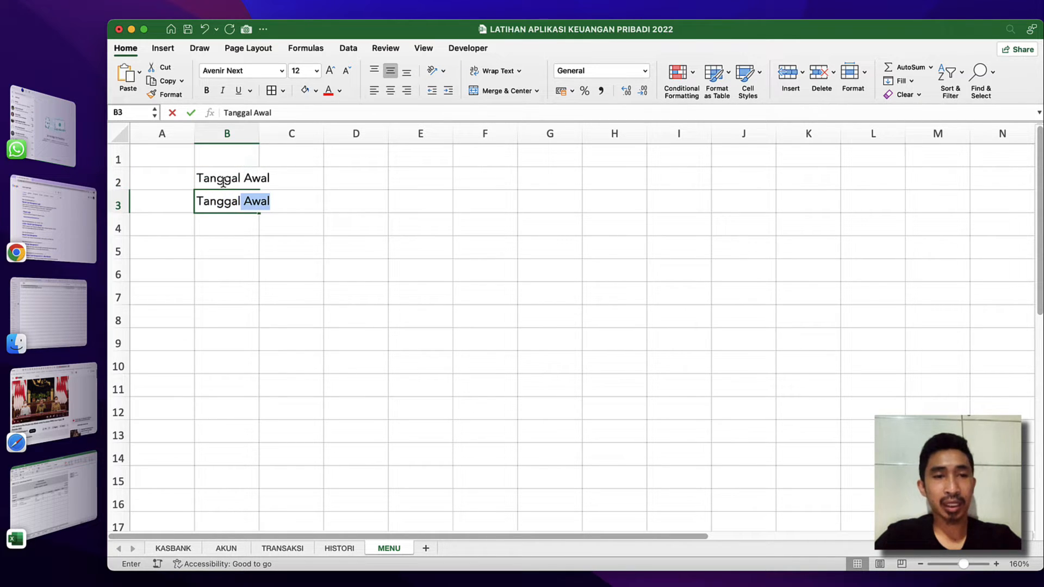
text( Akhir)
key(Return)
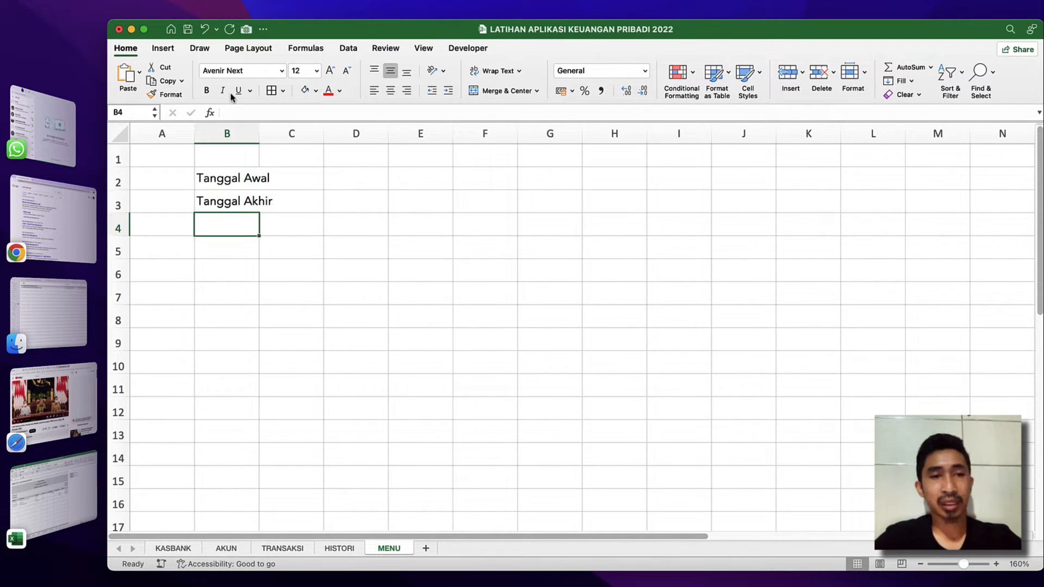
Widen column B to nearly double its width and enter the dates 1/12/22 in C2 and 31/12/22 in C3.
drag(260, 133, 315, 134)
click(363, 178)
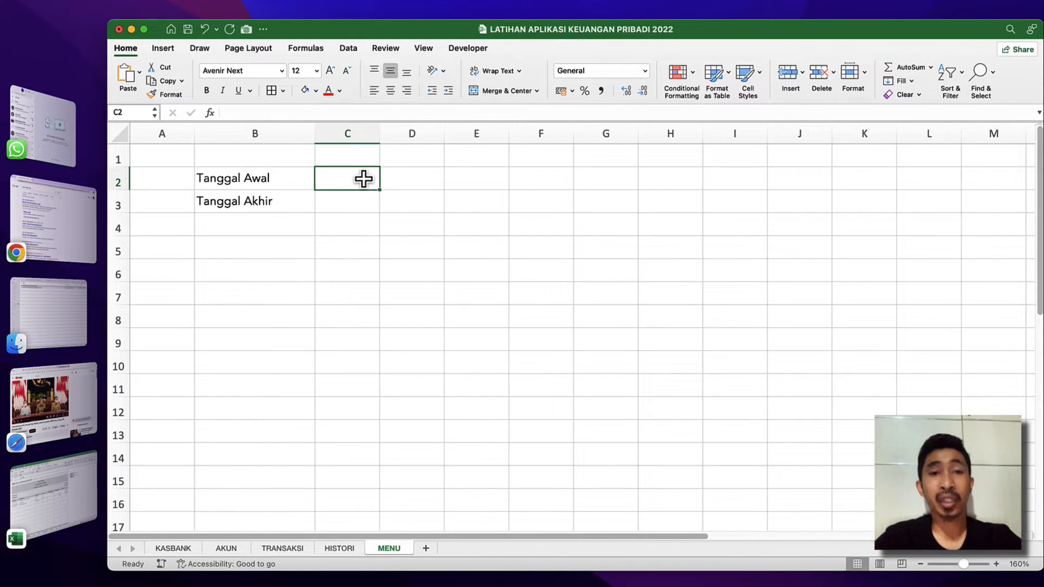
key(shift+Down)
key(Up)
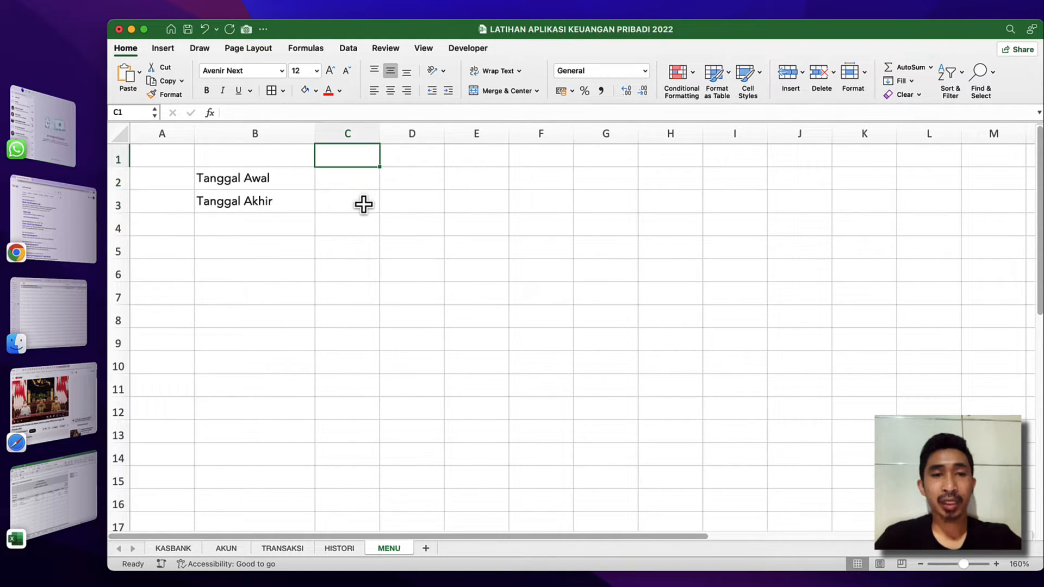
key(Down)
text(1)
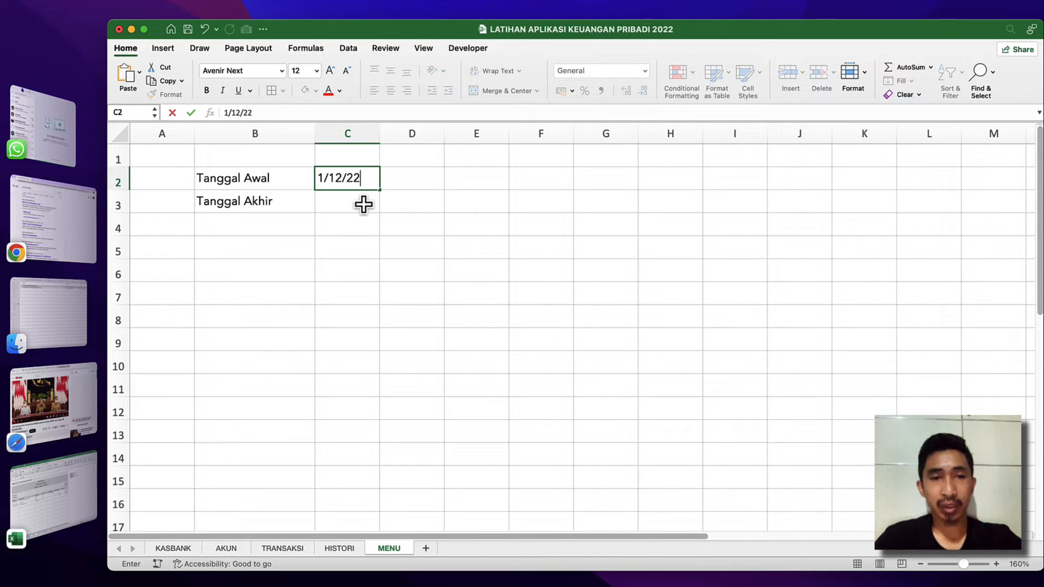
text(/12/22)
key(Return)
text(1)
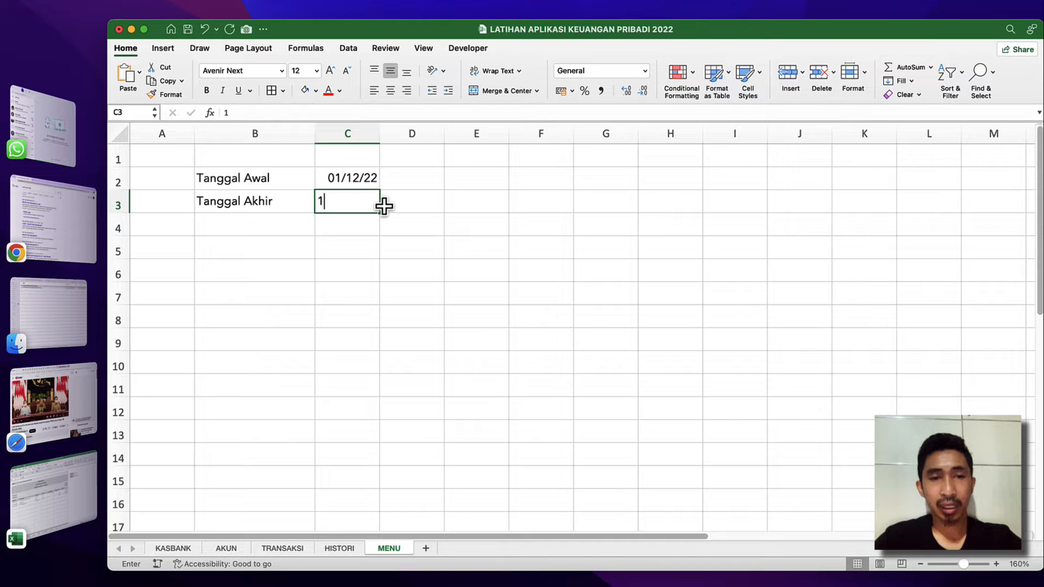
key(BackSpace)
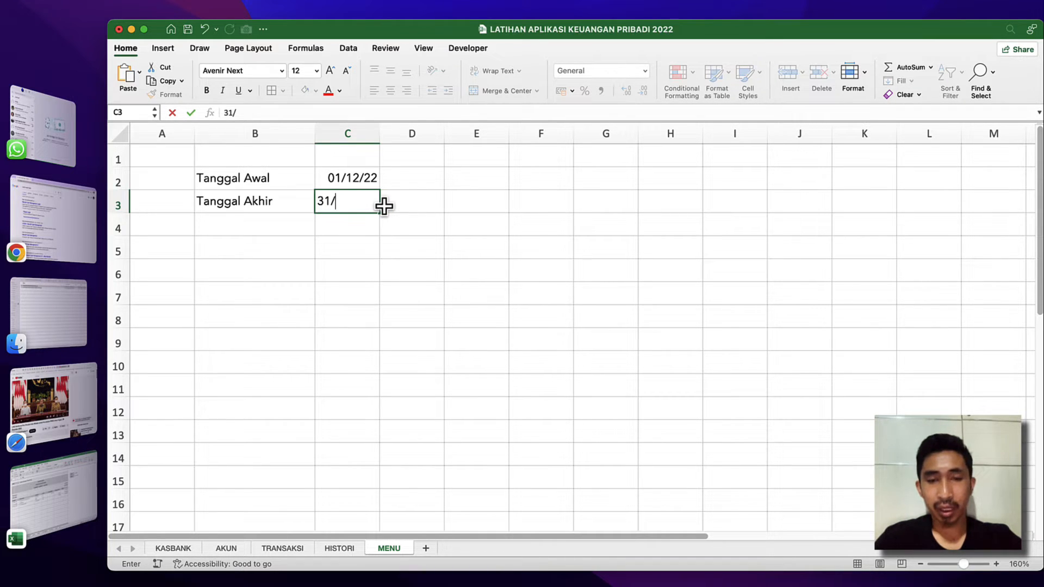
text(31/12/22)
key(Return)
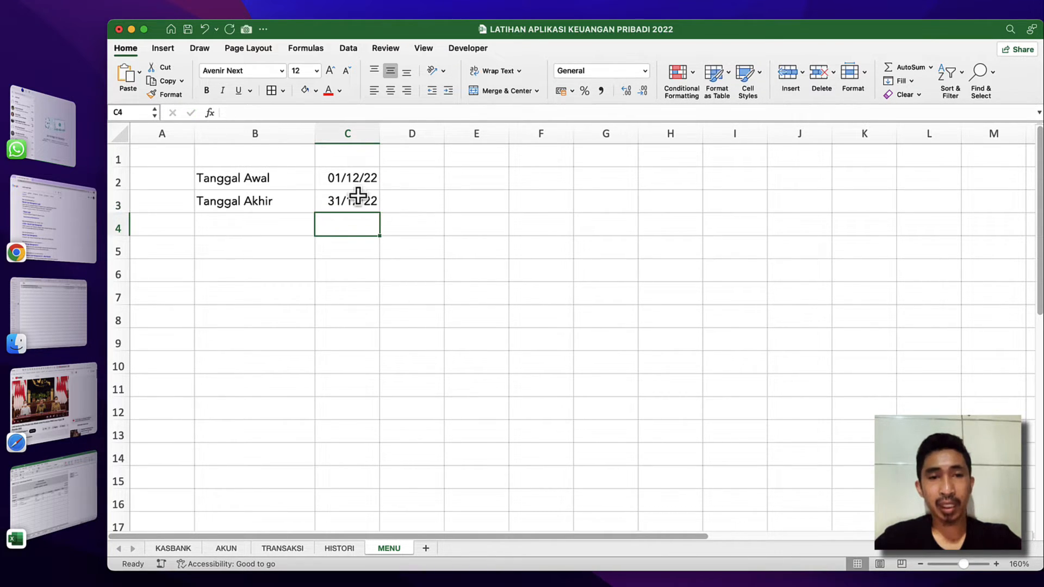
Format the dates in C2:C3 with the custom number format dd-mmm-yyy.
click(358, 189)
key(shift+Down)
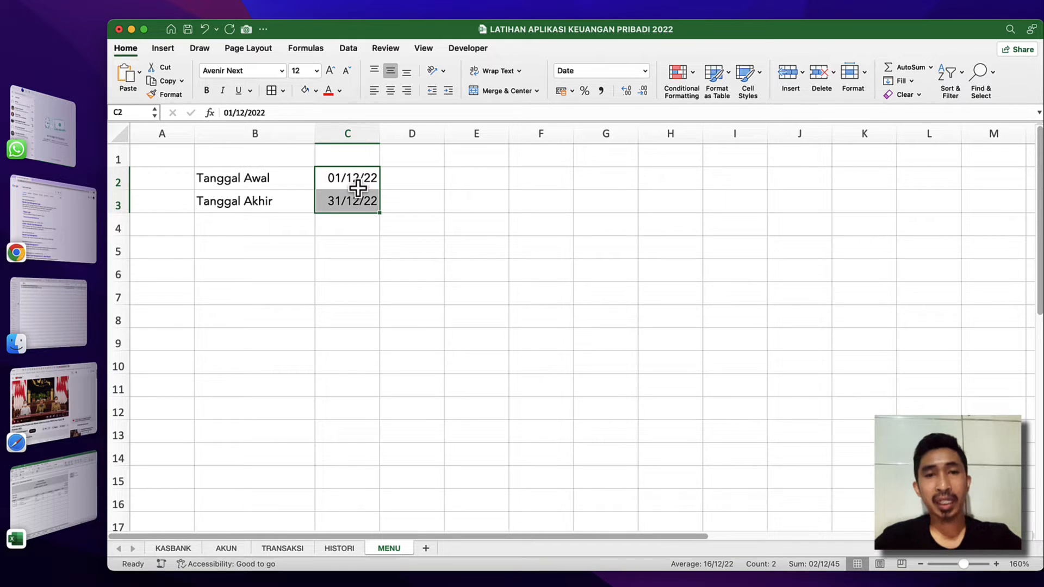
right_click(358, 189)
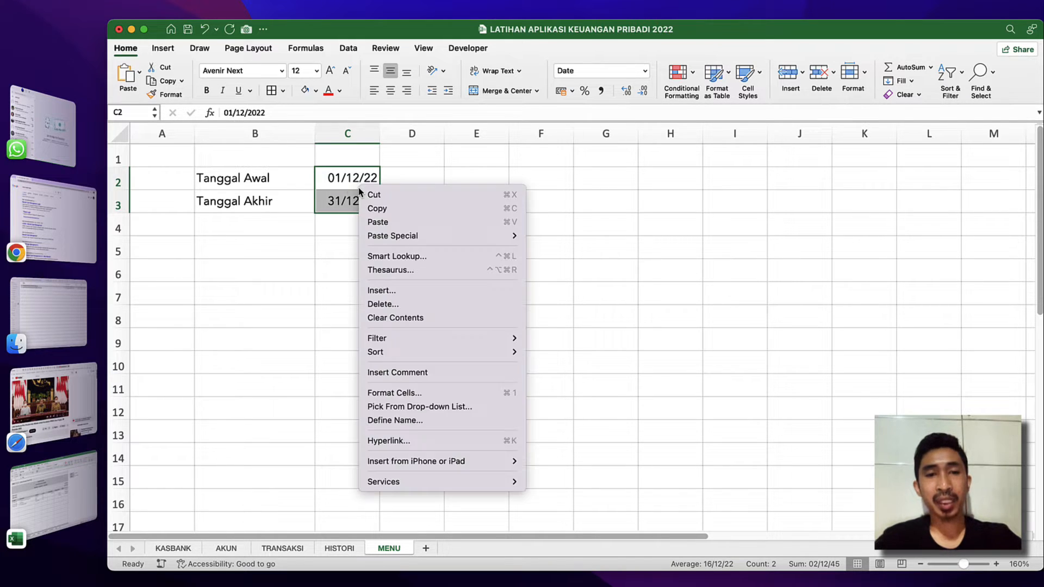
click(412, 393)
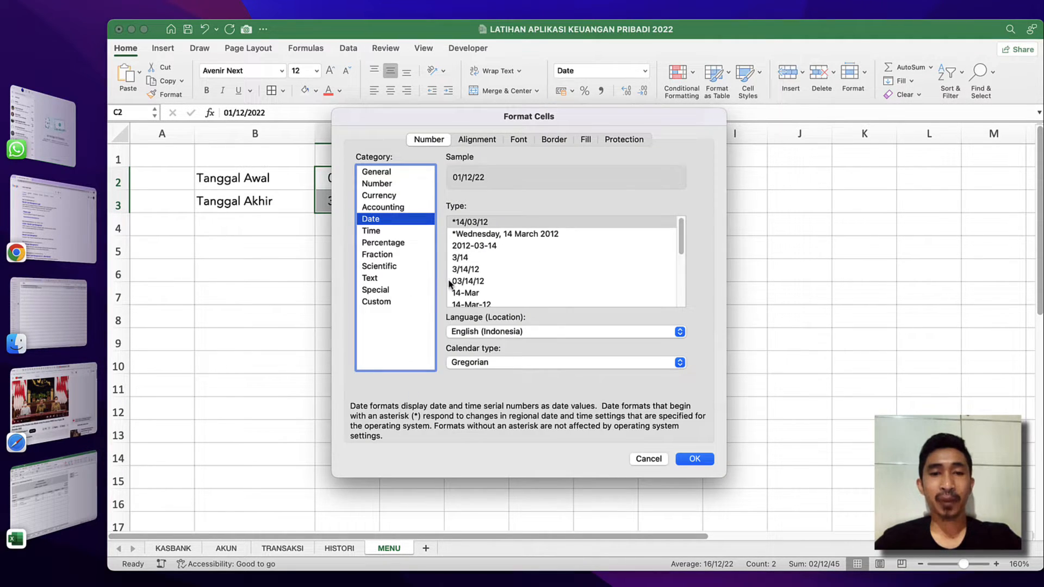
click(376, 292)
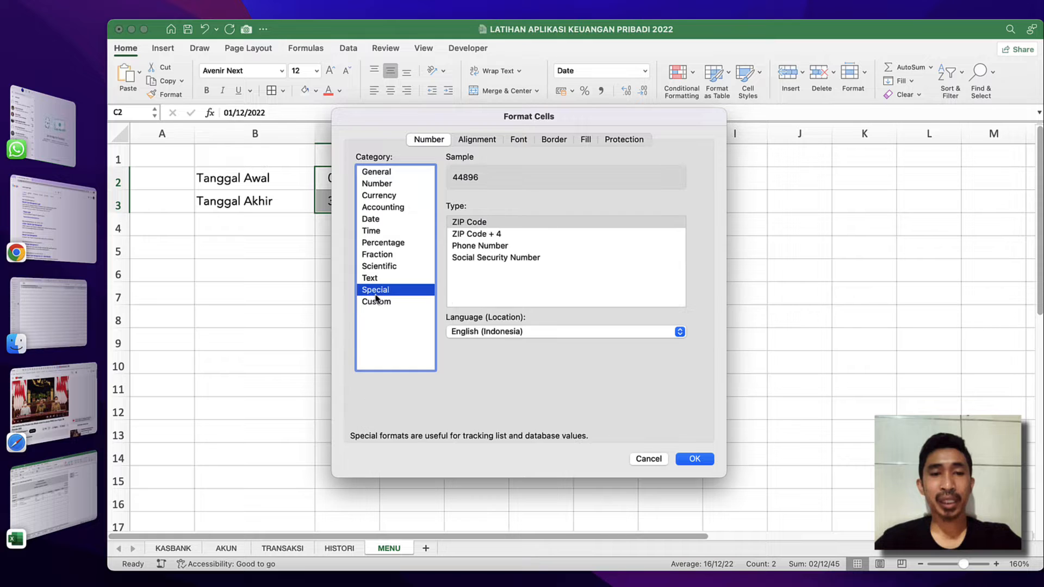
click(381, 303)
scroll(508, 294, down, 4)
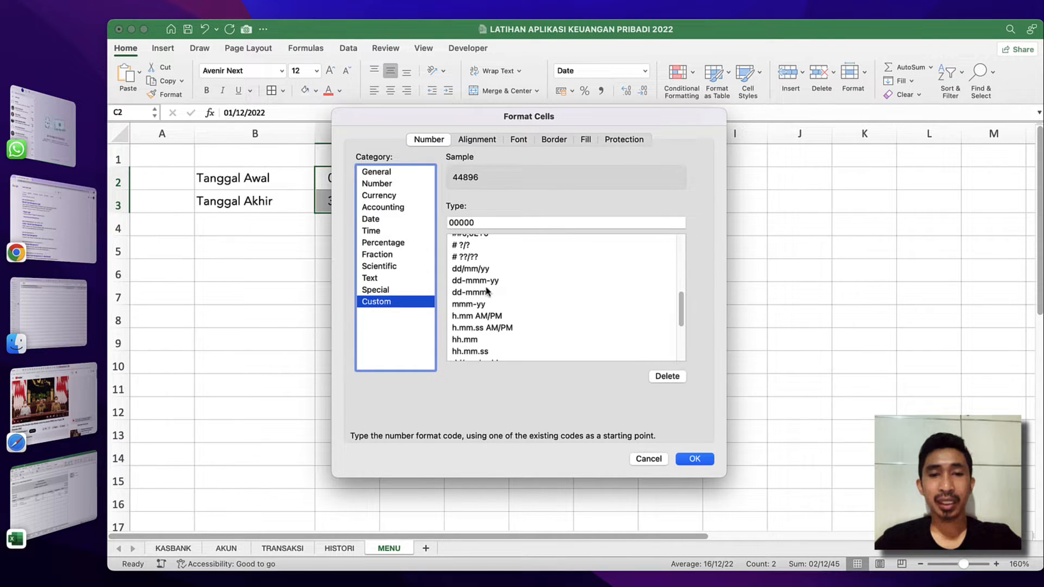
click(478, 281)
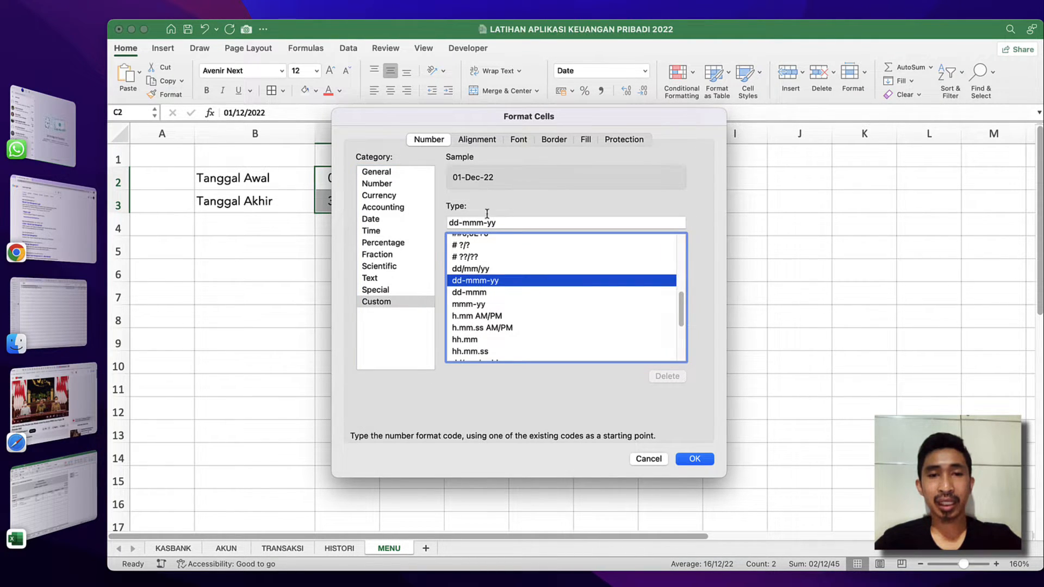
click(503, 224)
text(y)
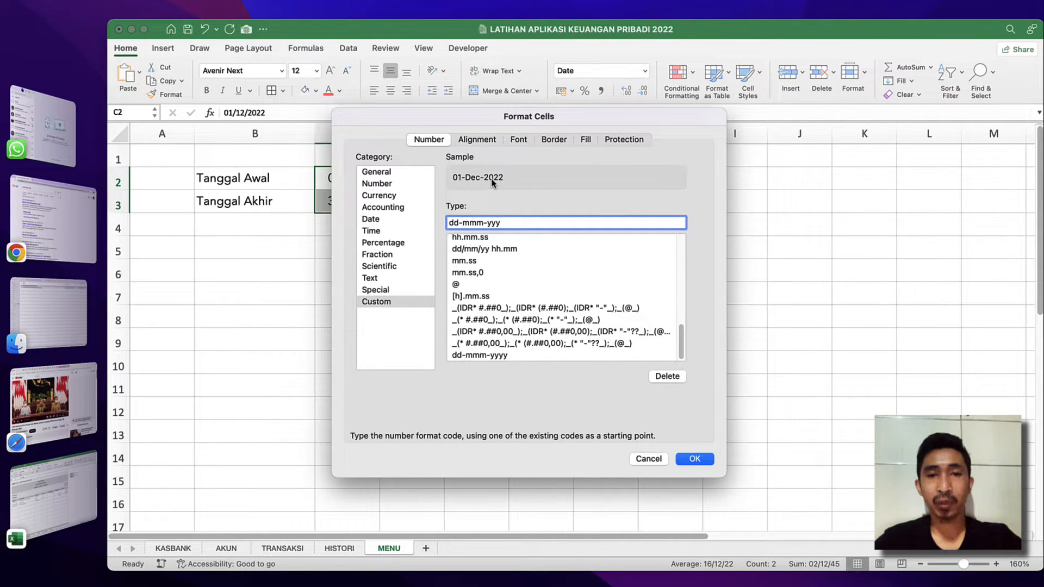
click(695, 459)
click(361, 224)
Define the cell name awal for the start date in C2 and akhir for the end date in C3.
click(363, 180)
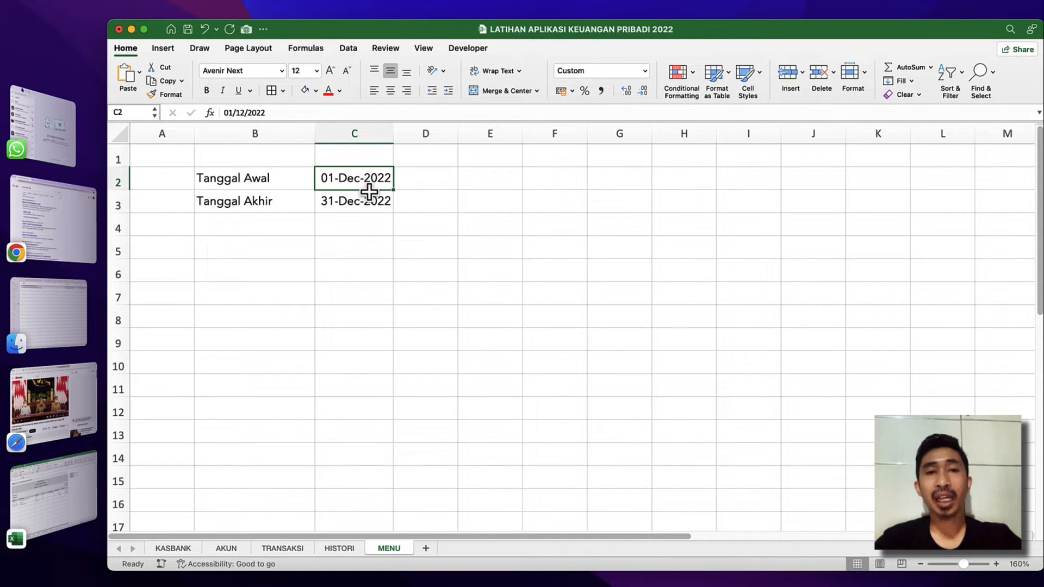
click(134, 115)
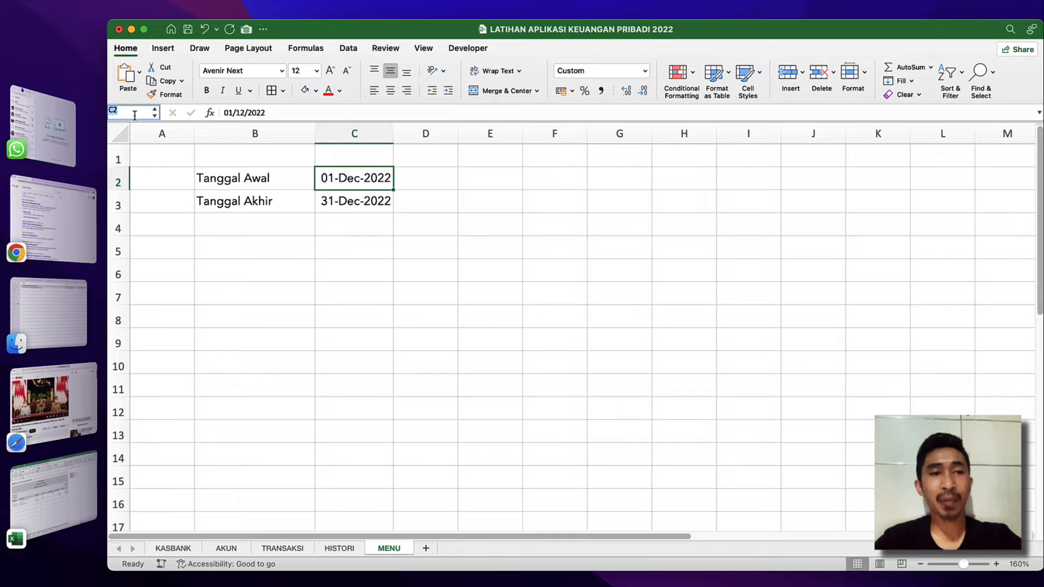
text(awal)
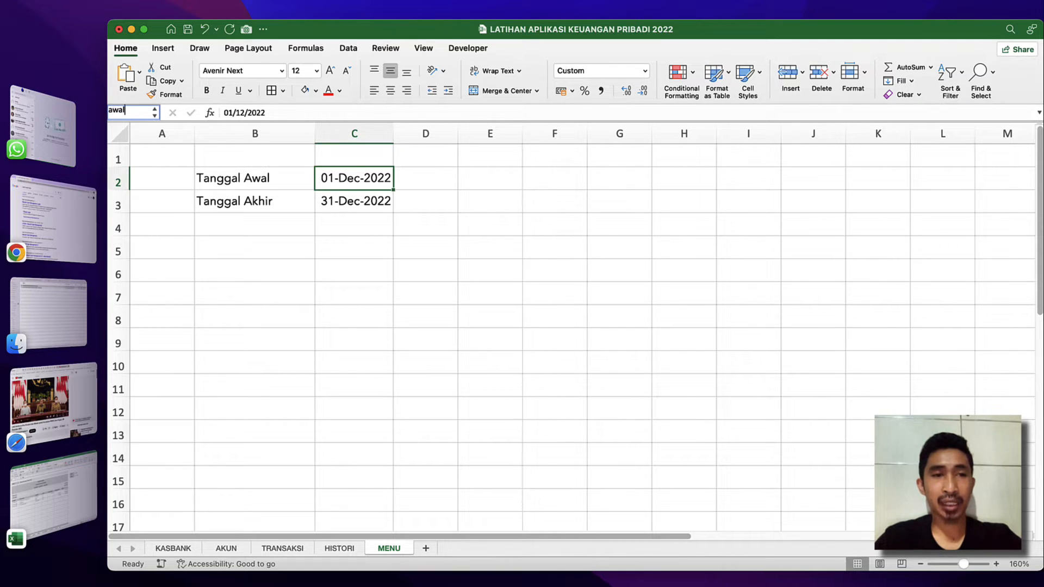
key(Return)
click(351, 201)
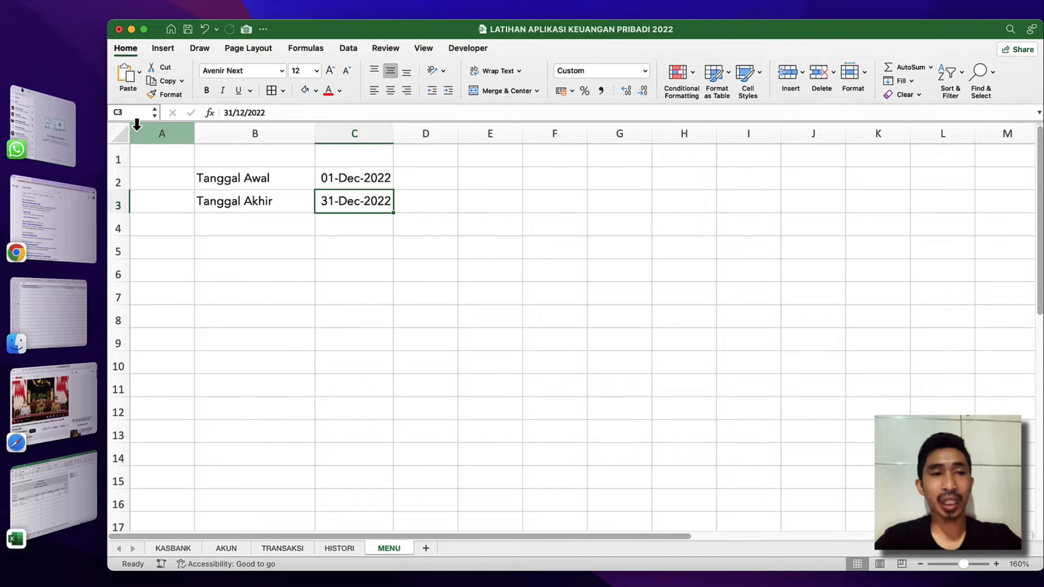
click(136, 112)
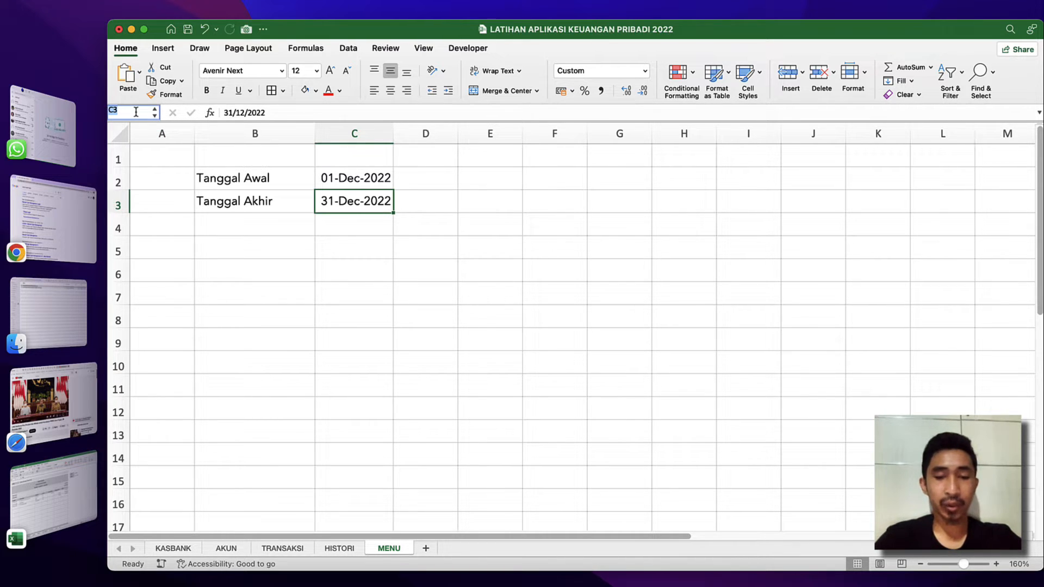
text(akhir)
key(Return)
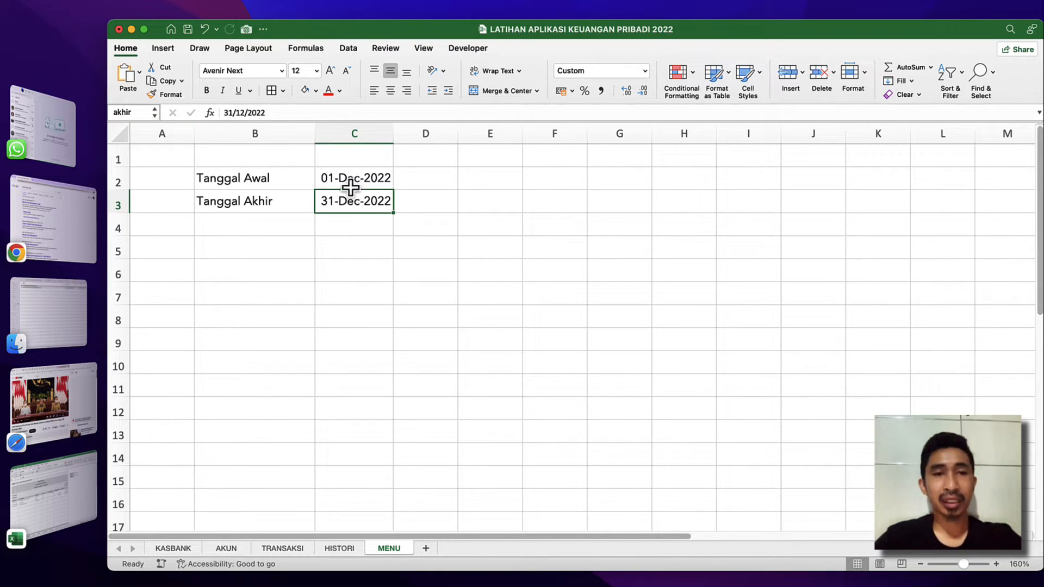
click(379, 183)
click(368, 200)
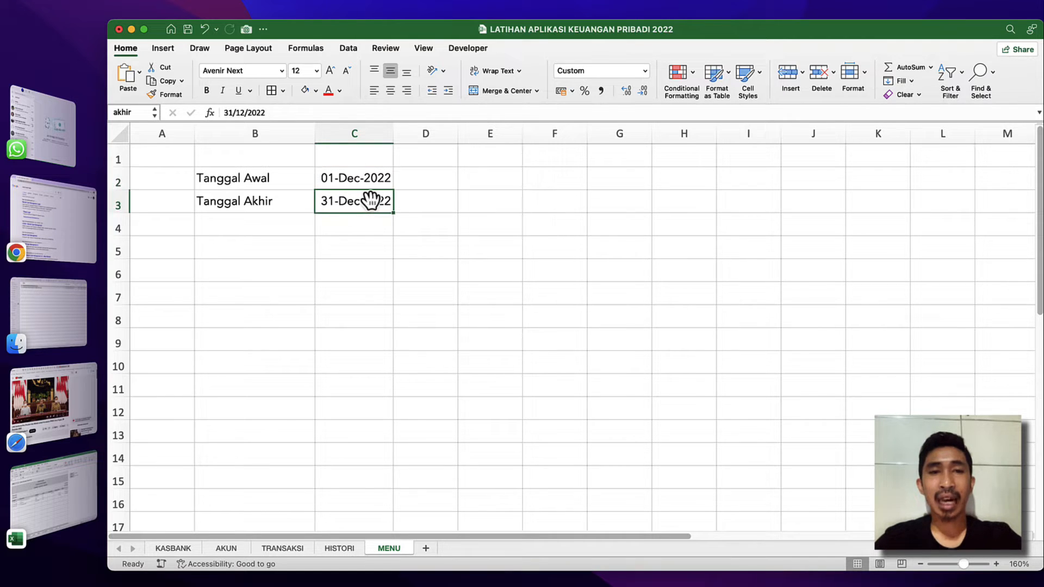
click(268, 201)
click(366, 201)
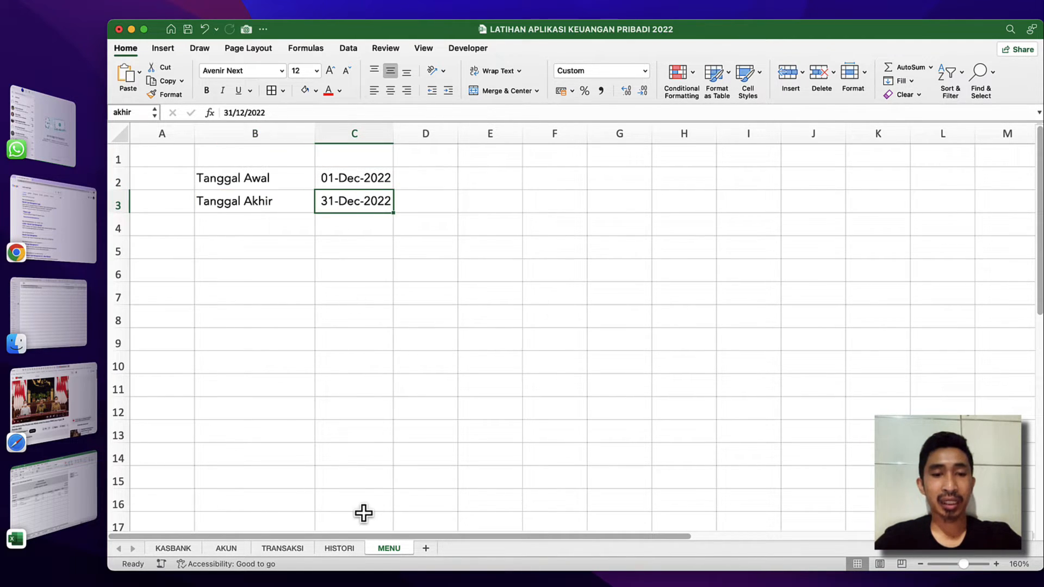
Start a formula in the HISTORI sheet's period heading B6 with the text "Periode " followed by the & operator.
click(338, 548)
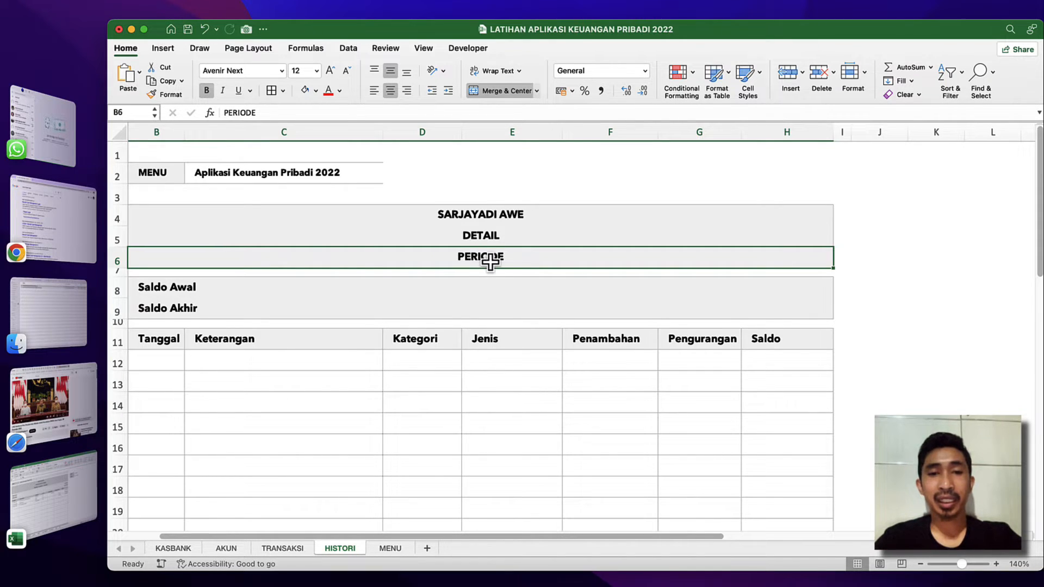
text(=)
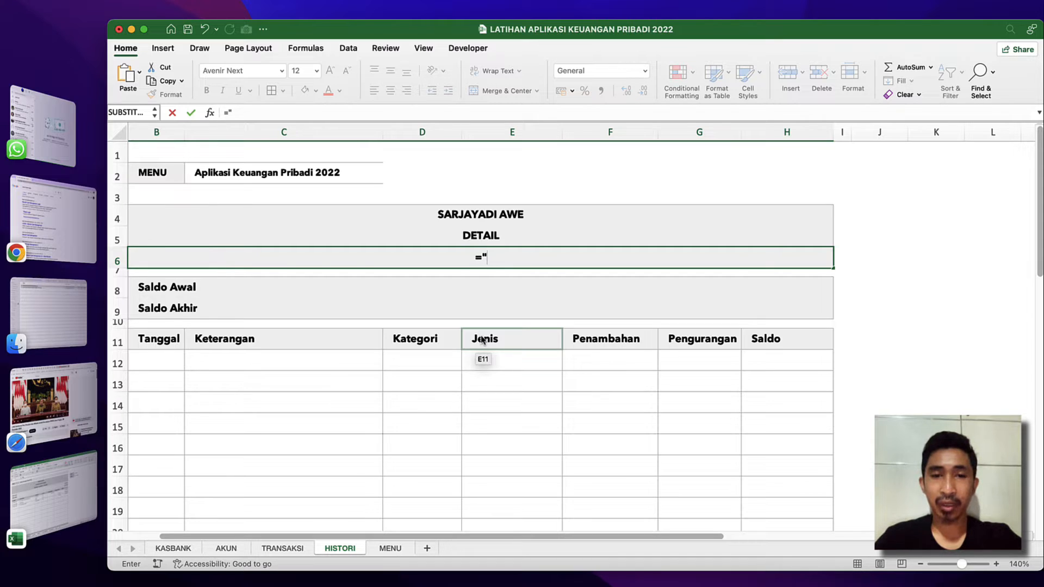
text("Perio)
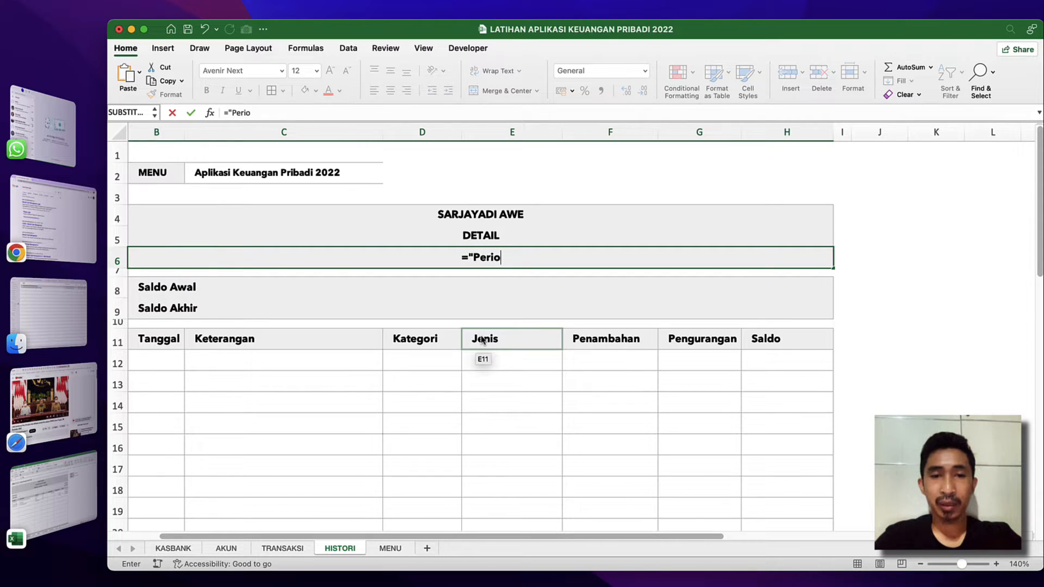
text(de)
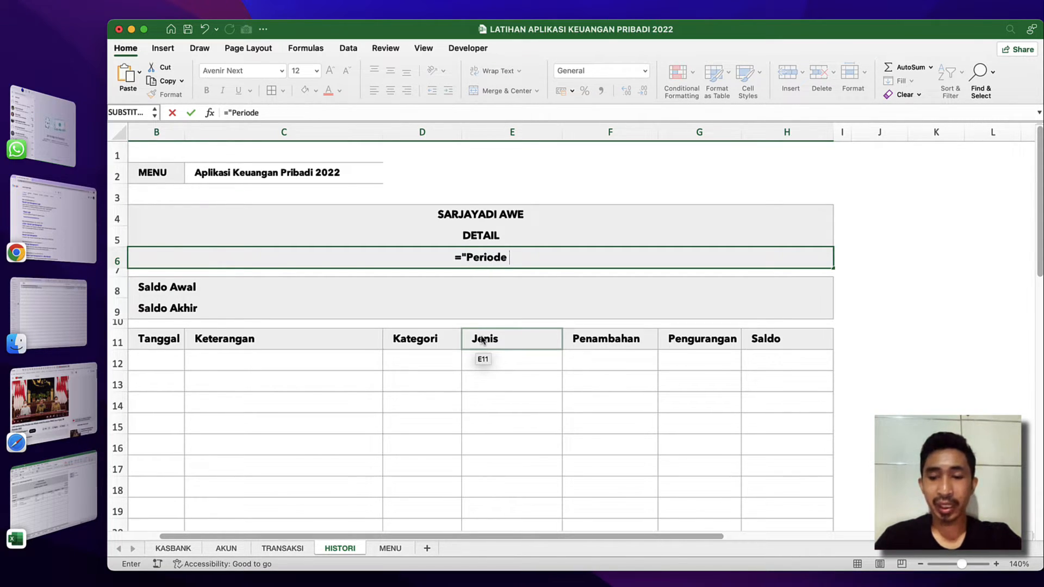
text( ")
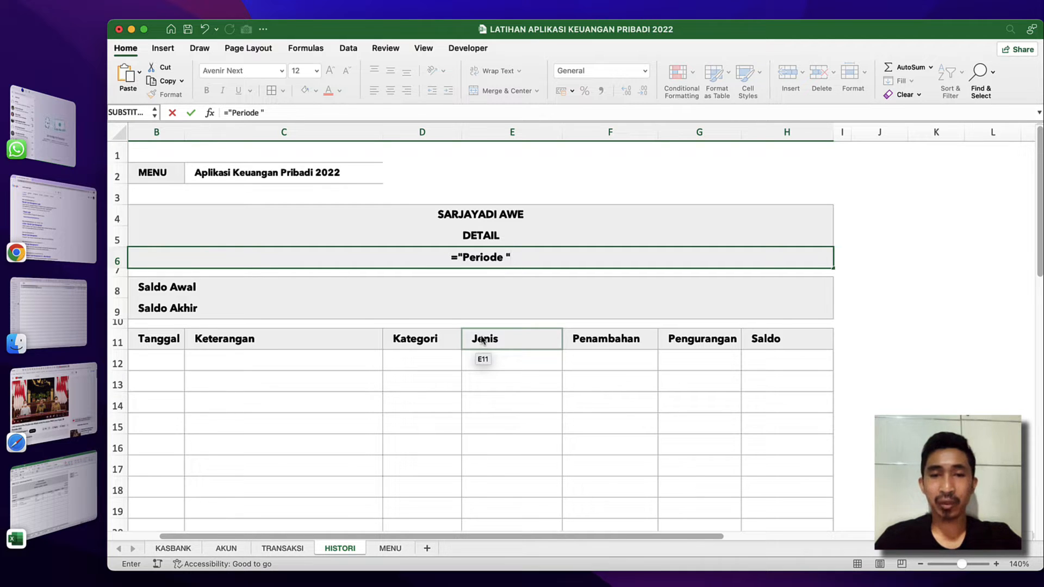
text(&)
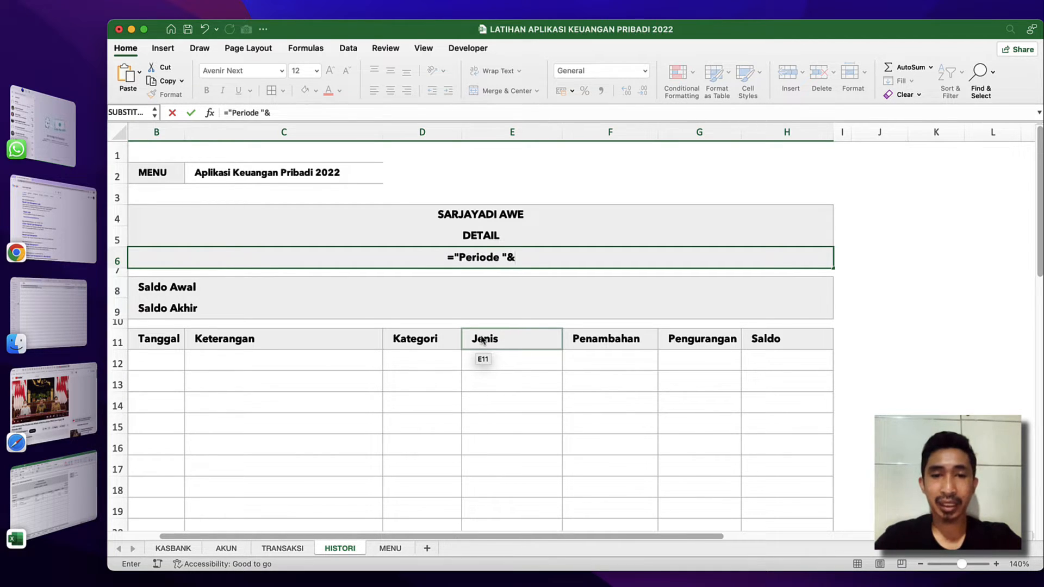
text(tex)
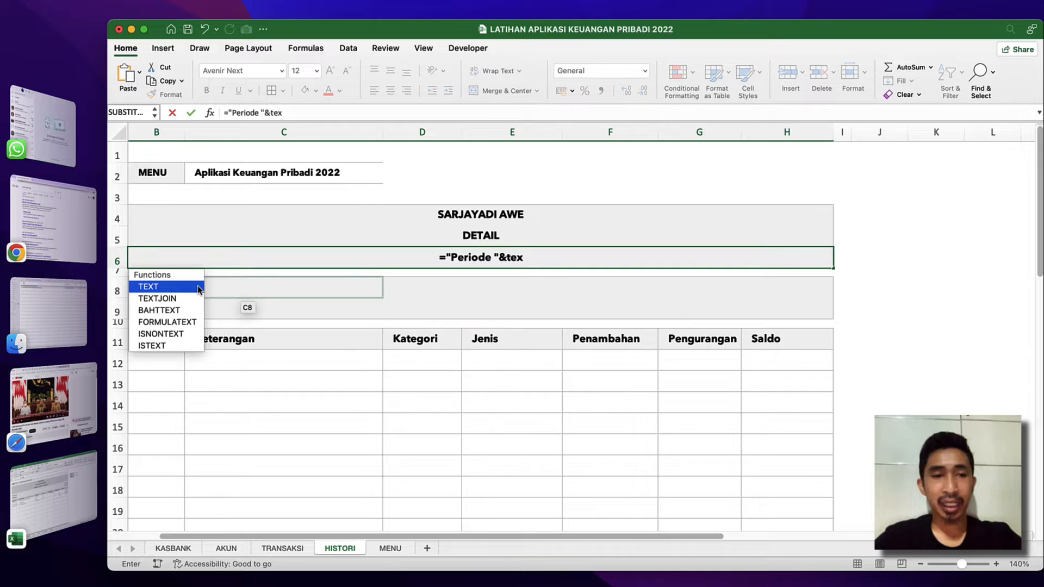
Add TEXT(awal;"dd mmm yyy") to the period formula to show the formatted start date.
double_click(163, 287)
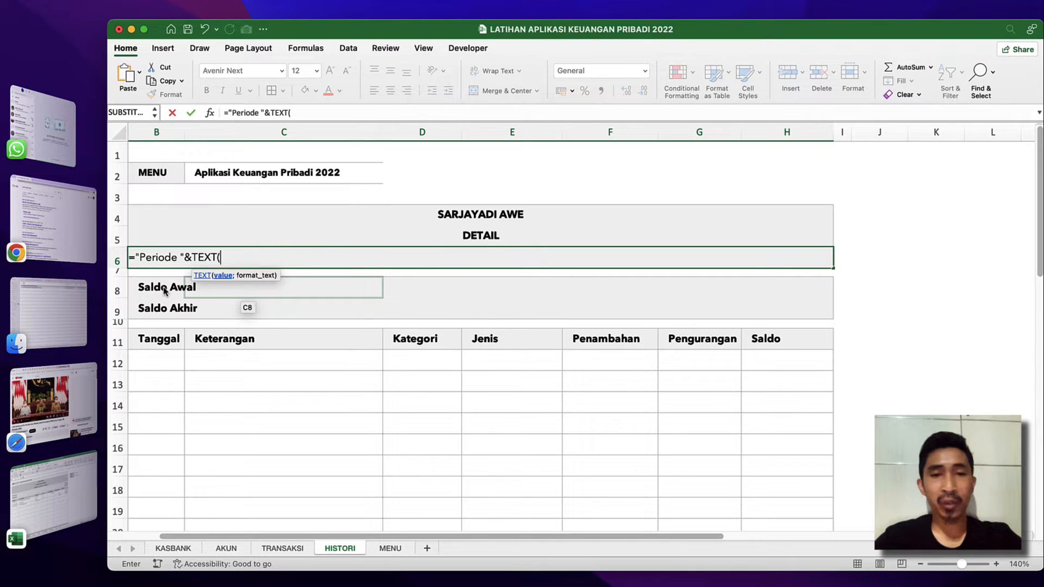
click(254, 257)
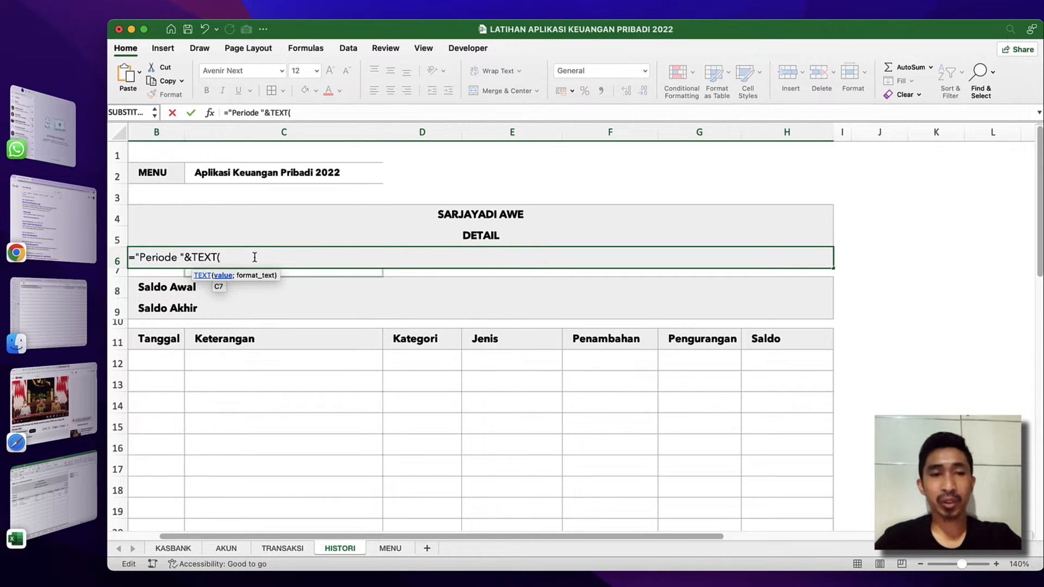
text(a)
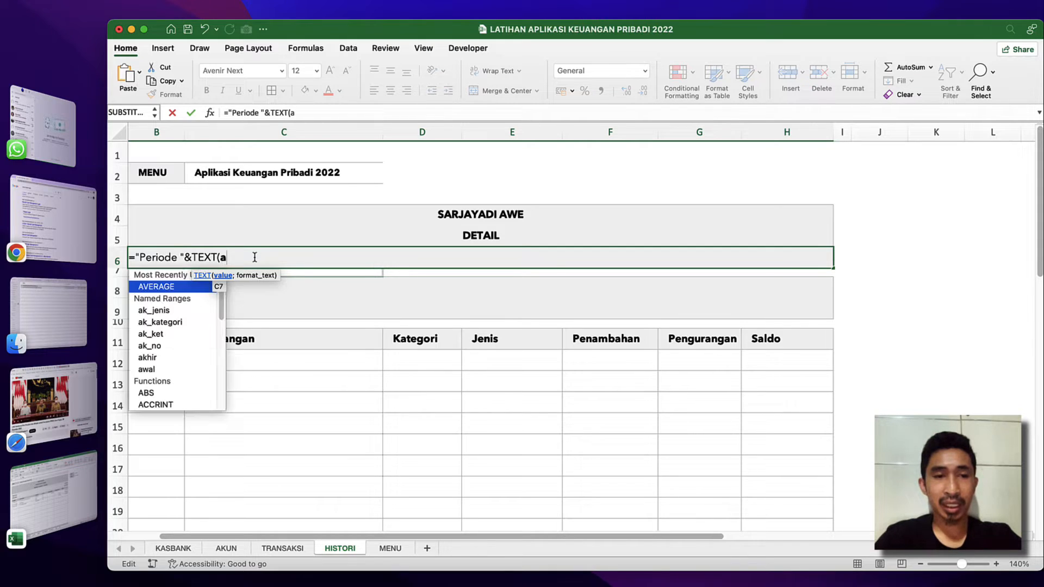
text(wal)
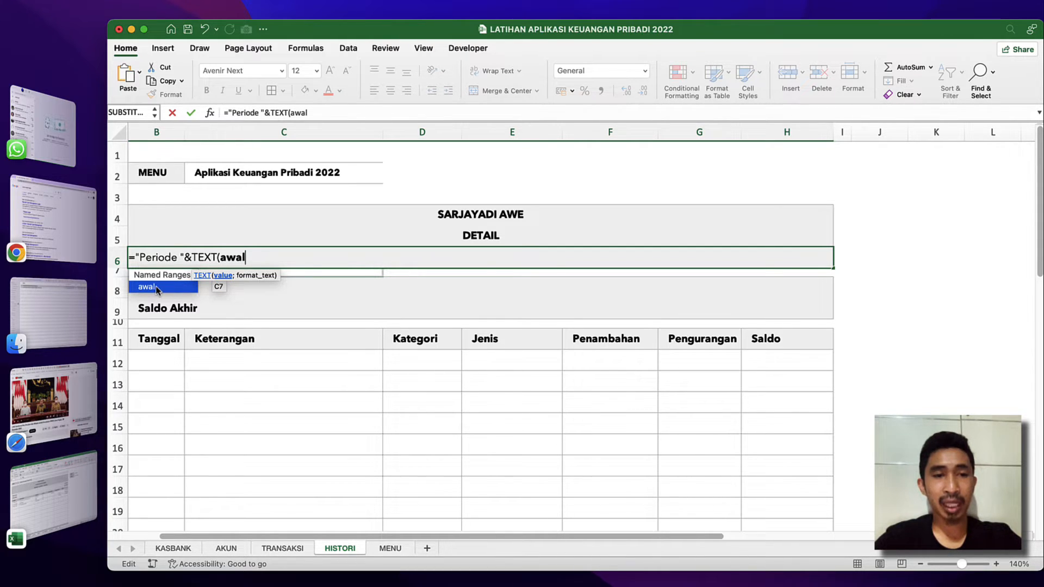
text(;)
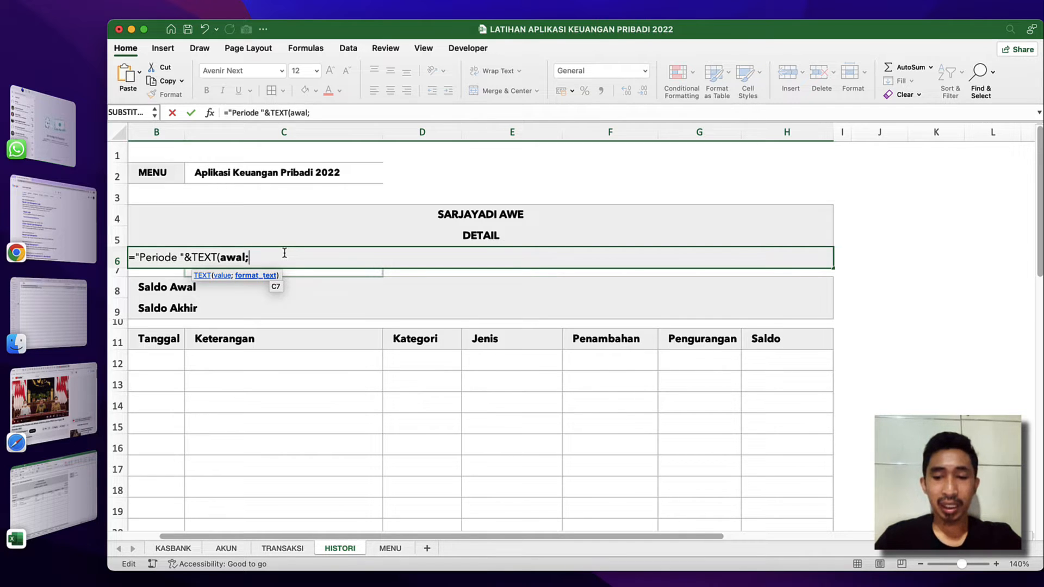
text(")
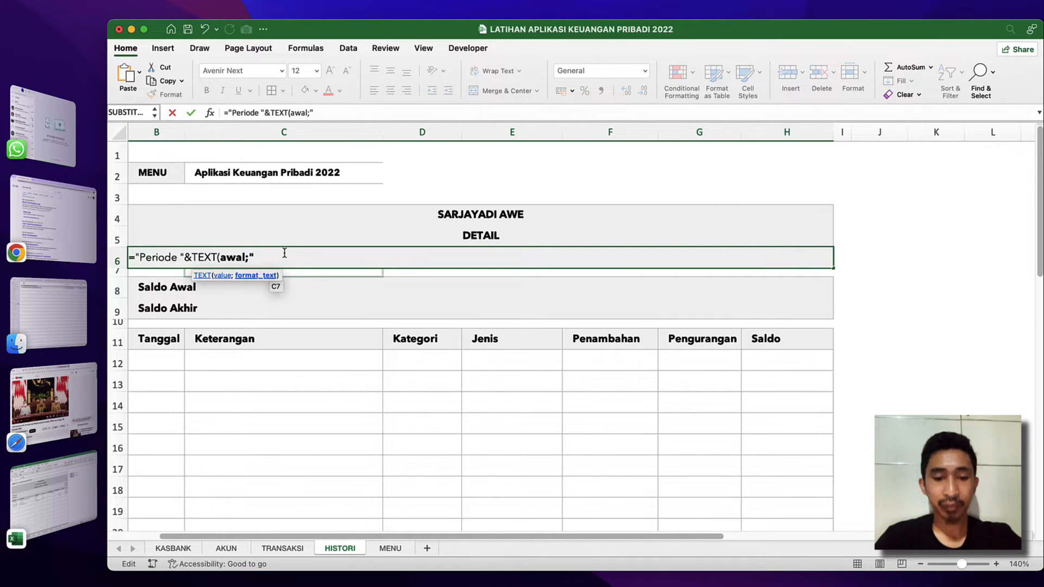
text(dd)
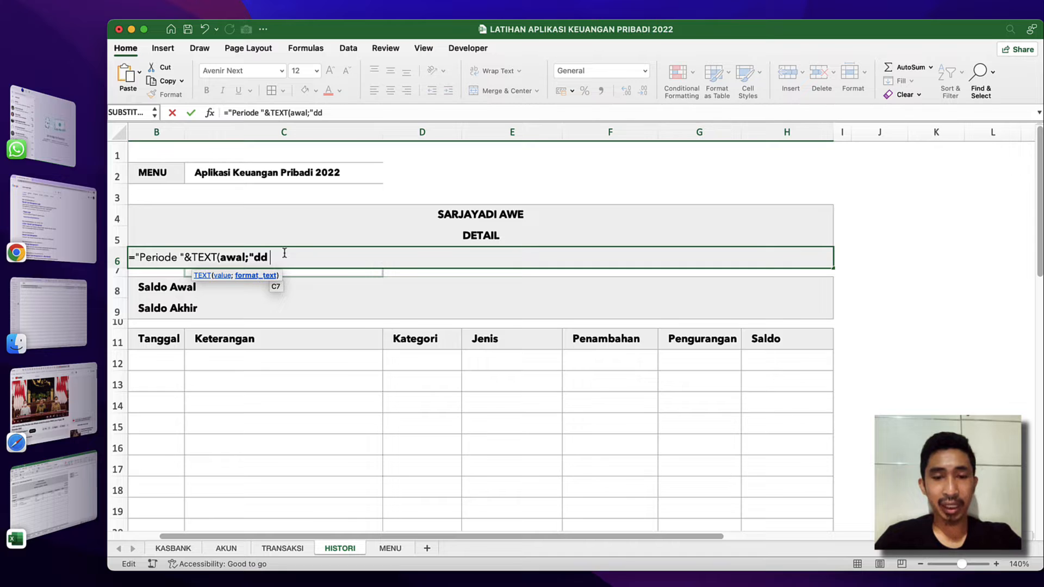
text( mmm)
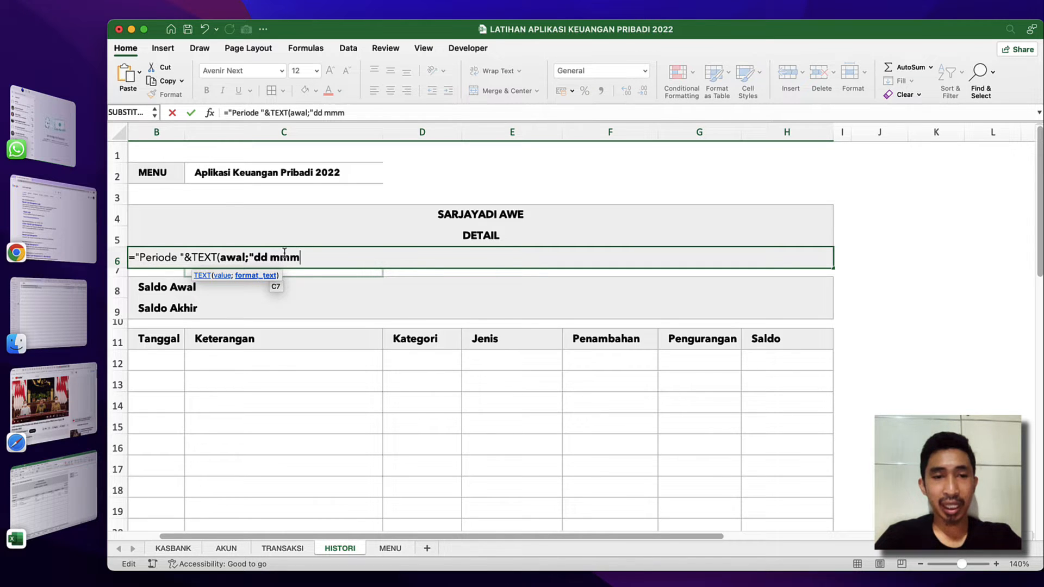
text( yyy)
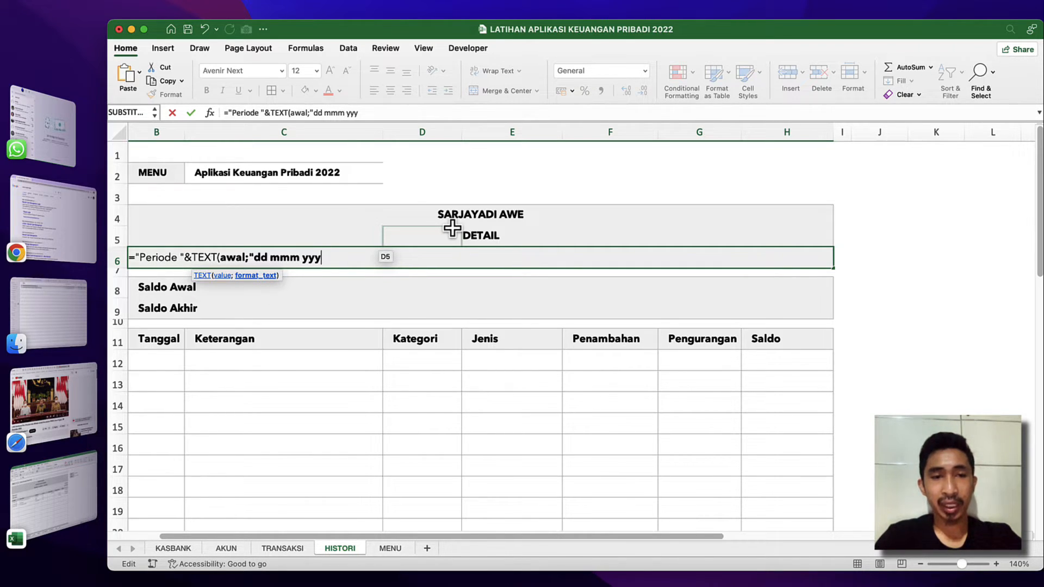
text(")
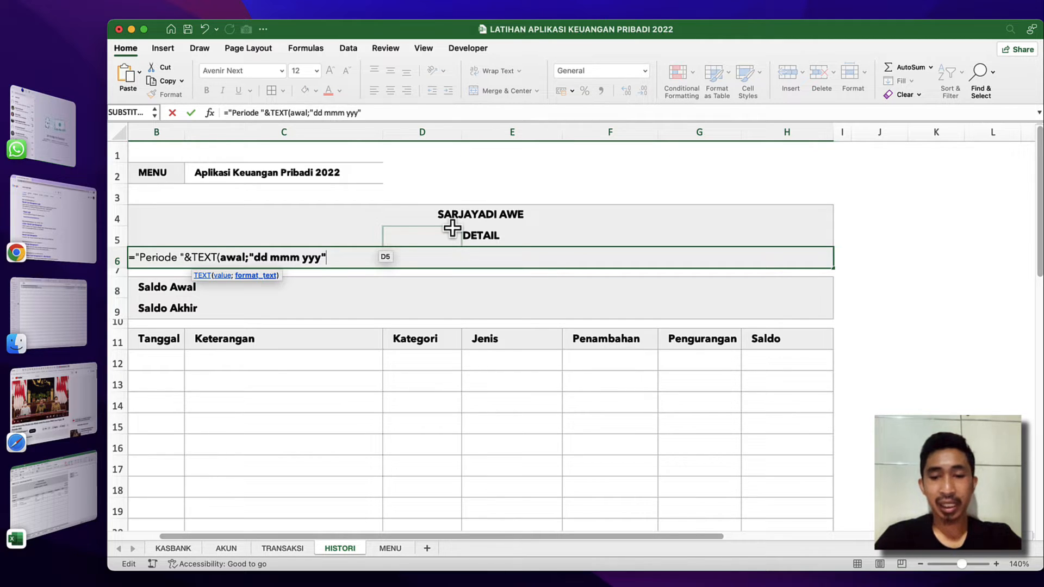
text())
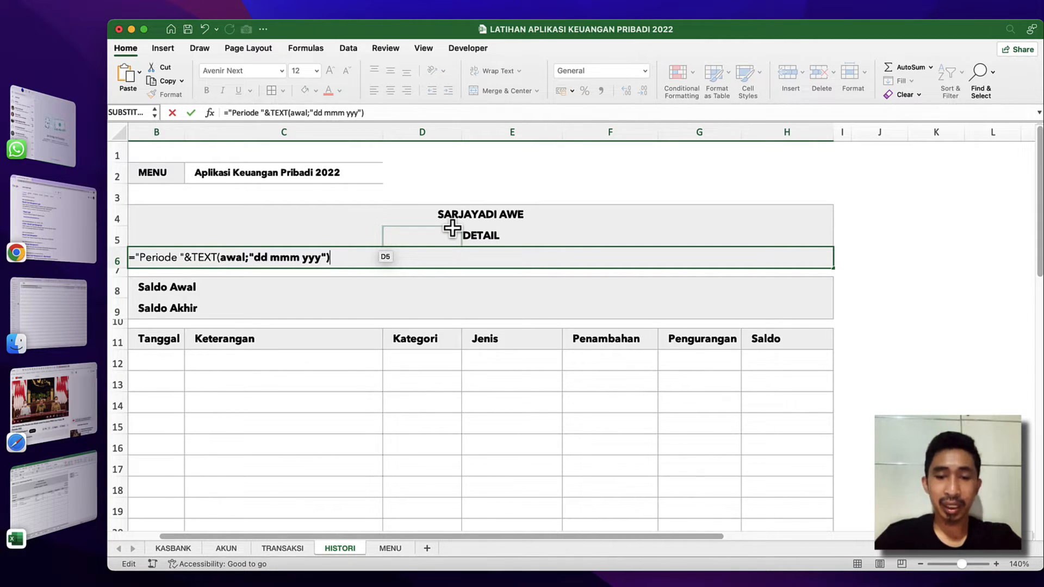
text(&)
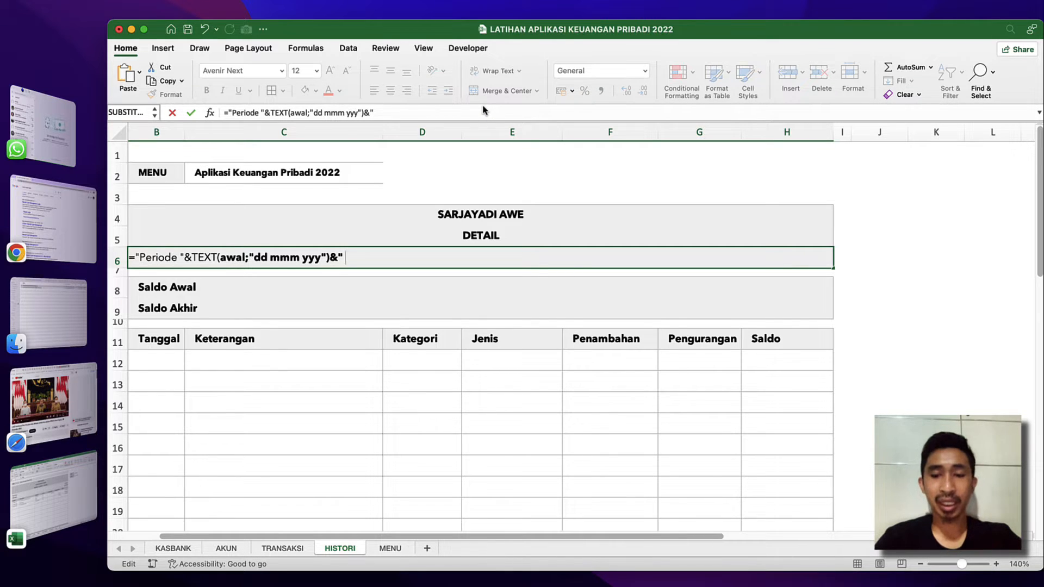
Join the separator text " sd " to the period formula with & on both sides.
text(sd)
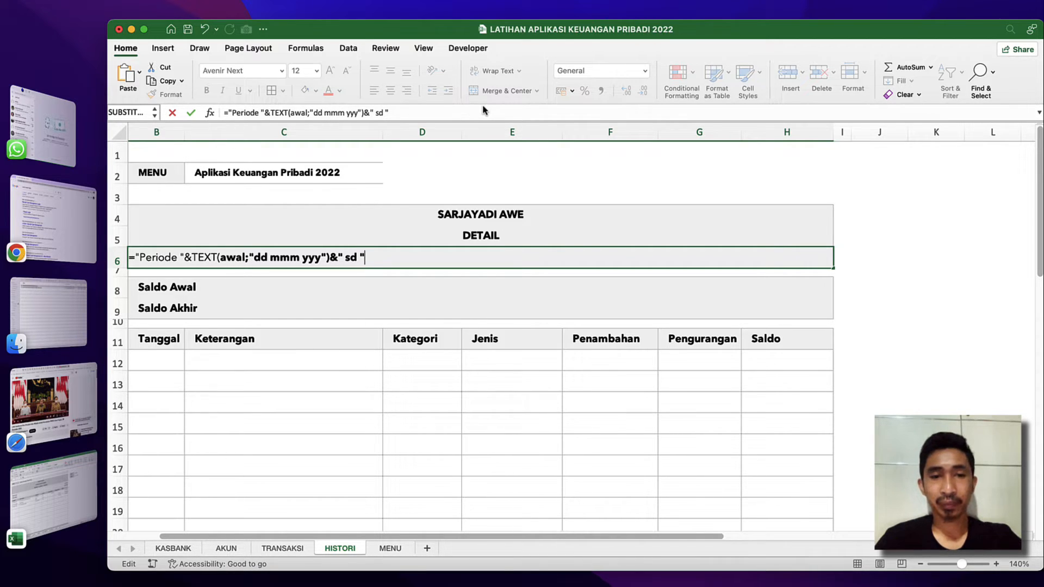
text("&)
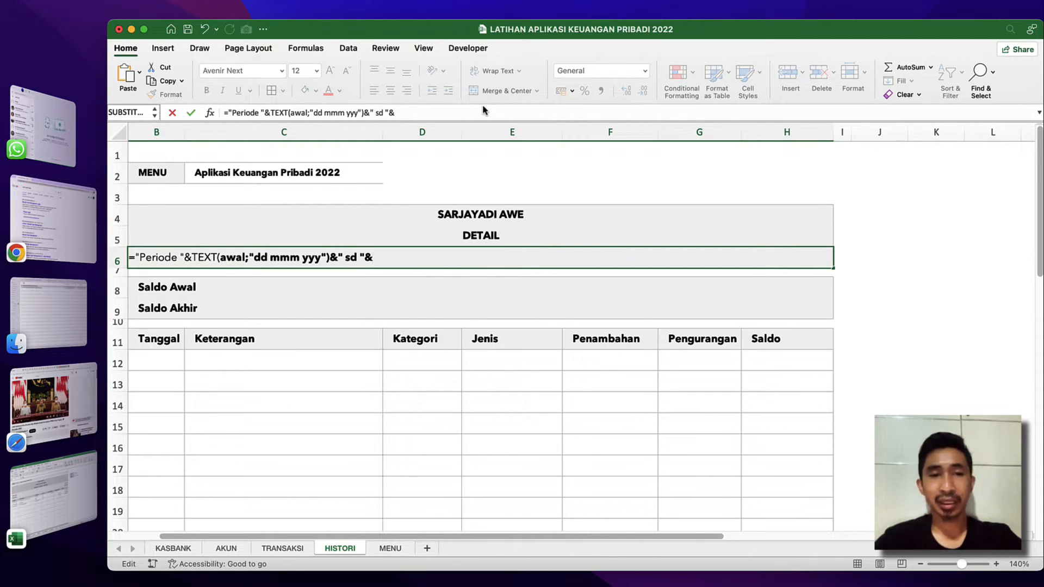
text(text)
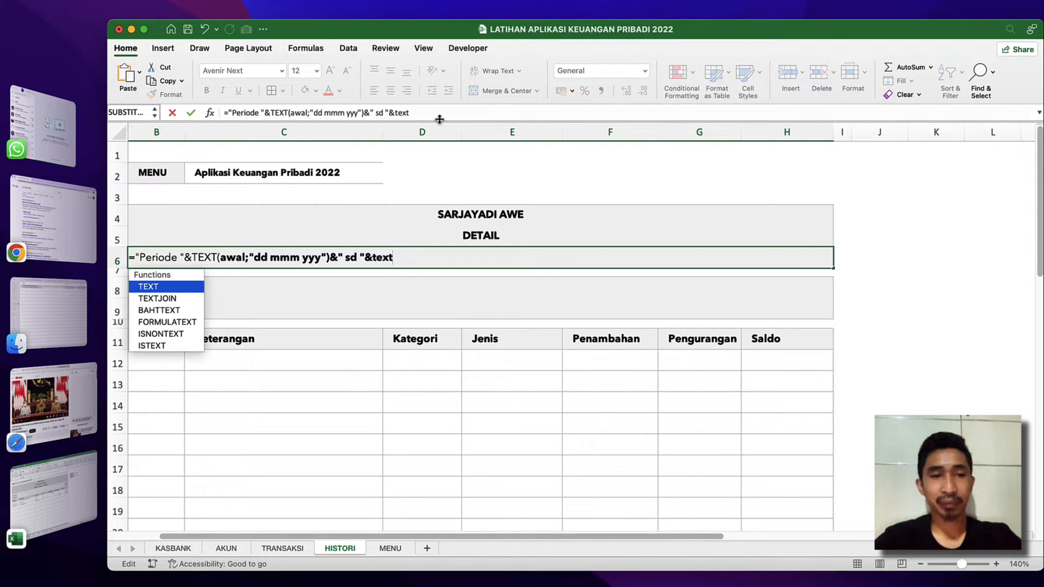
text(()
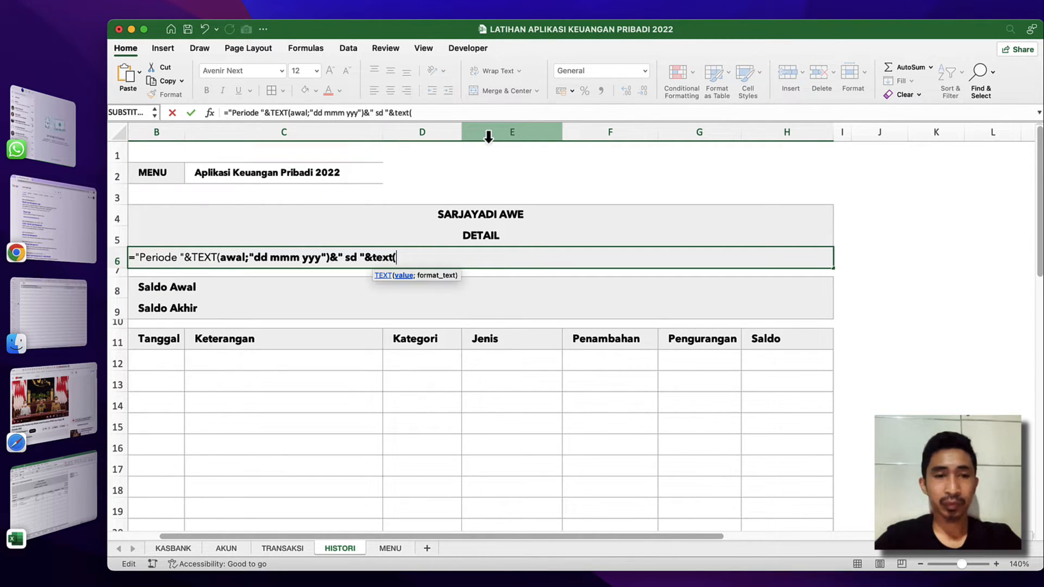
text(akgu)
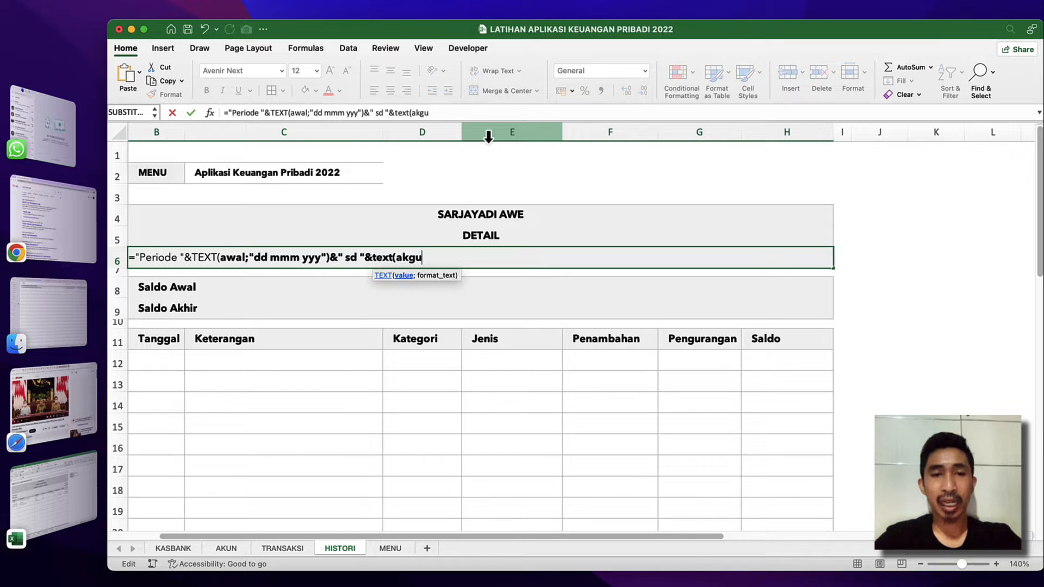
Complete the period formula in B6 with TEXT(akhir;"dd mmm yyy") for the end date and review the entered formula.
key(BackSpace)
key(BackSpace)
key(BackSpace)
text(khi)
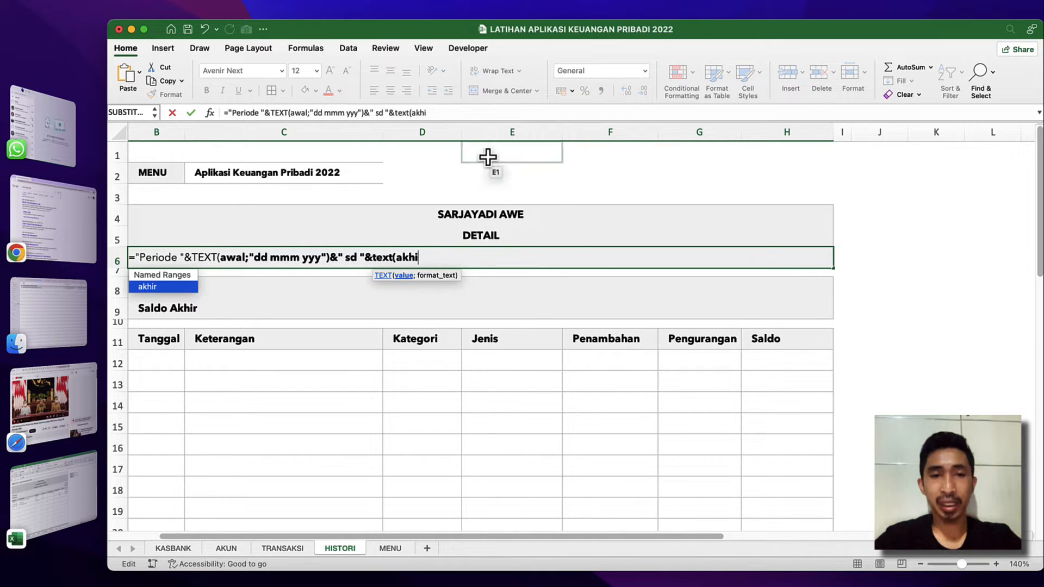
text(r)
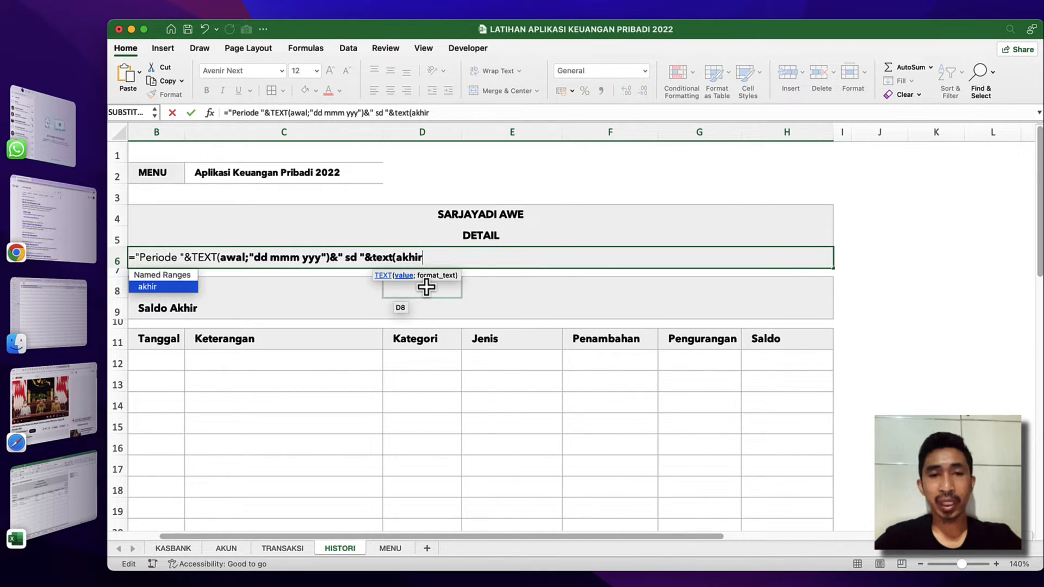
text(;"dd)
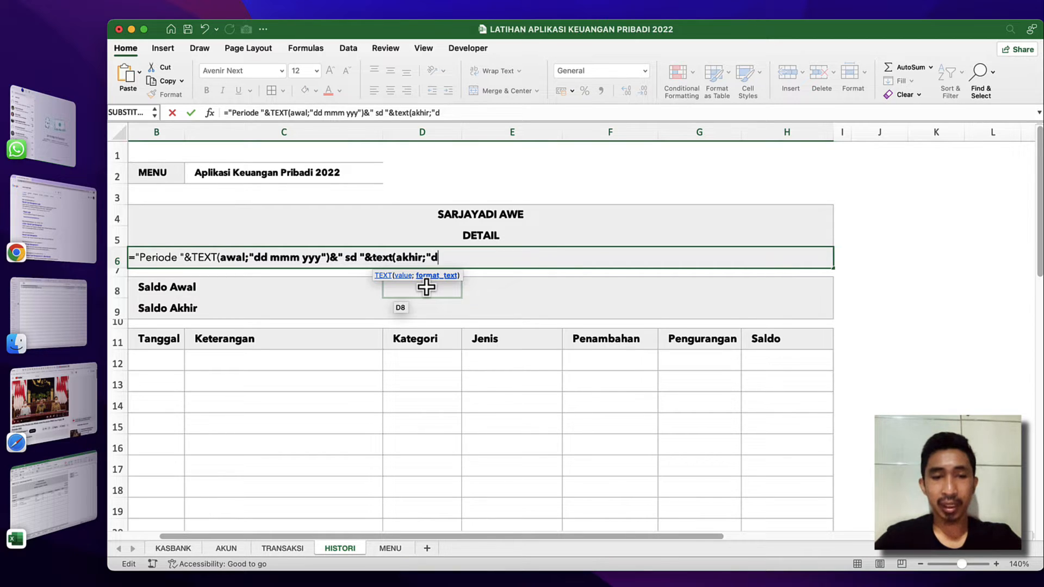
text( mmm)
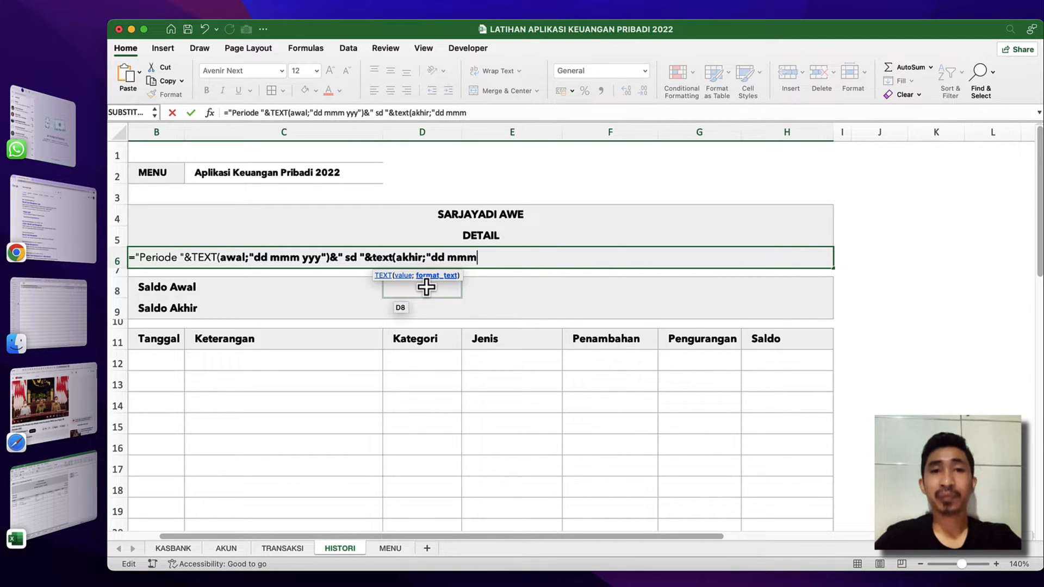
text( yyy)
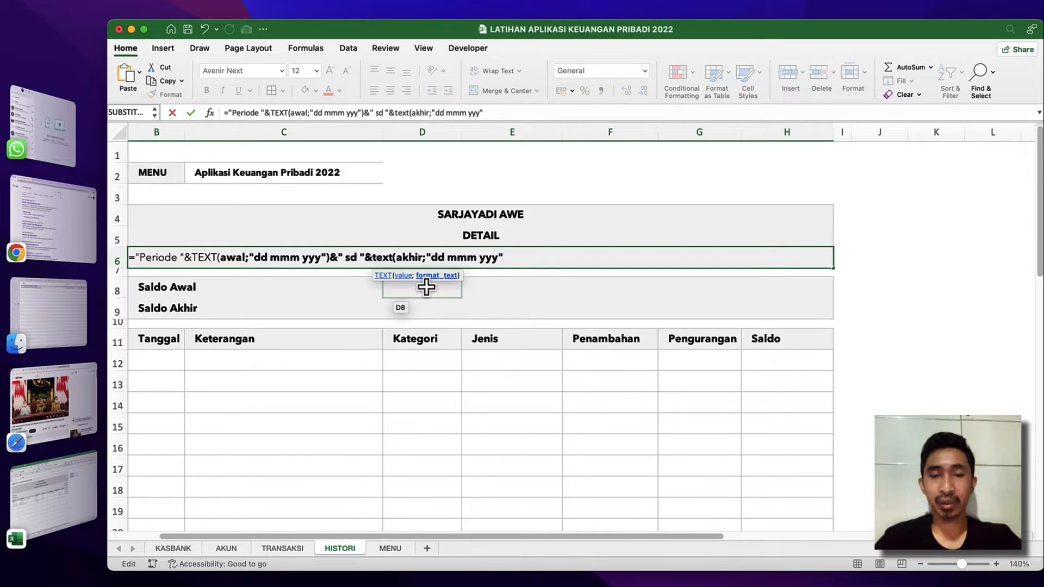
text("))
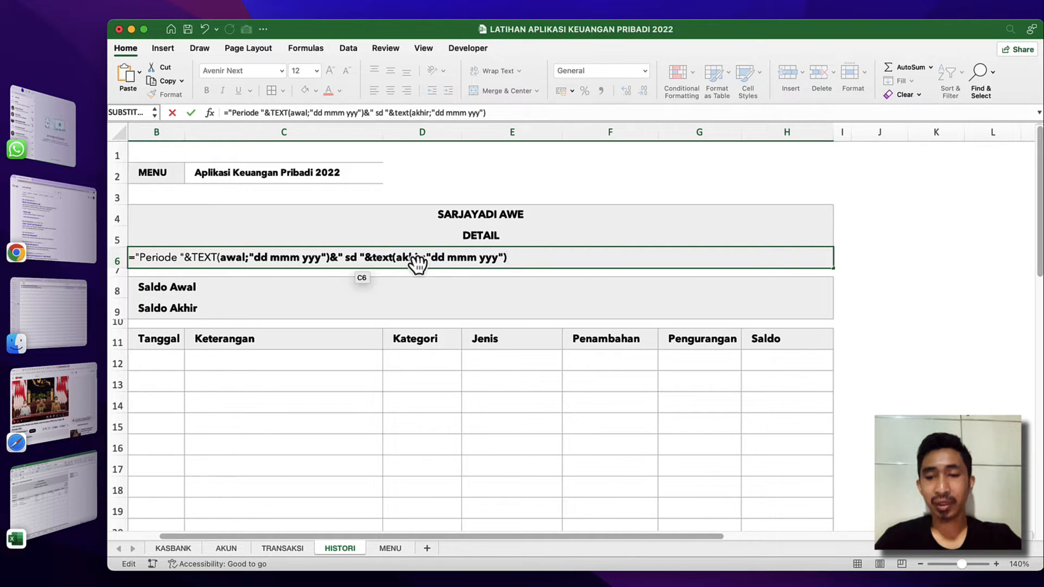
key(Return)
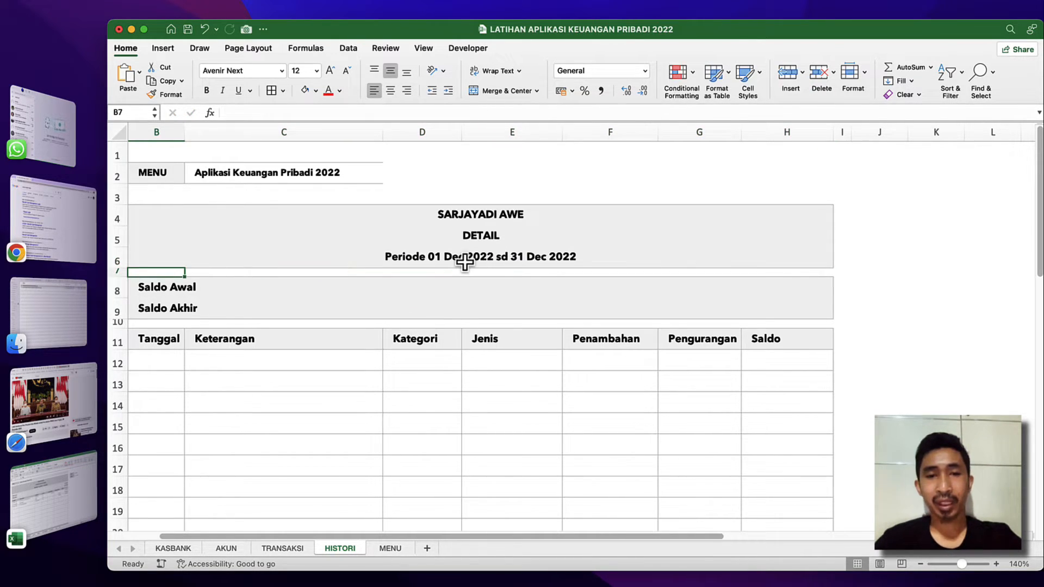
click(465, 263)
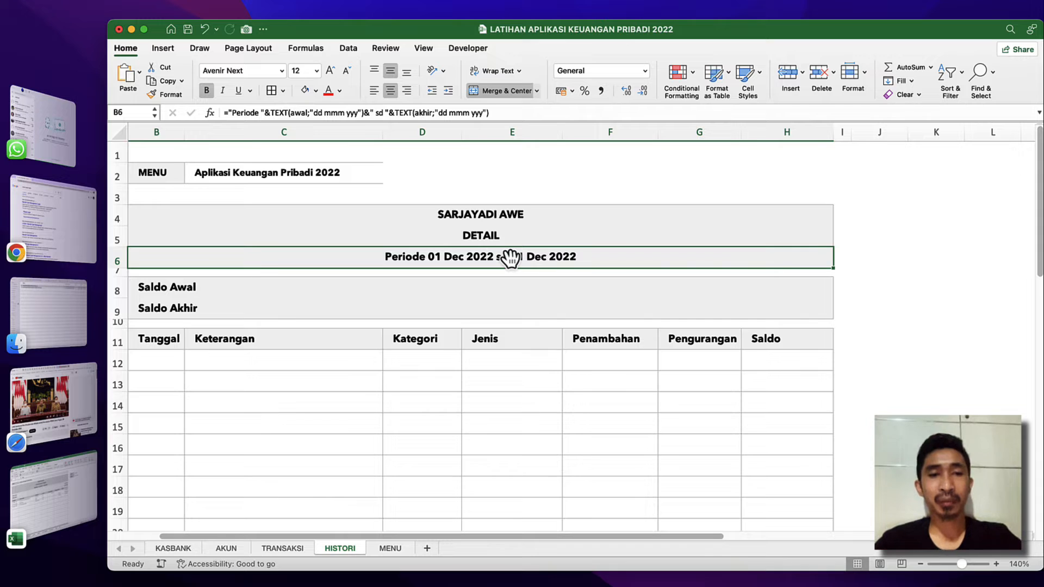
click(397, 292)
Set the Tanggal Akhir date on the MENU sheet to 5/12/2022 and check the period heading on HISTORI.
click(380, 548)
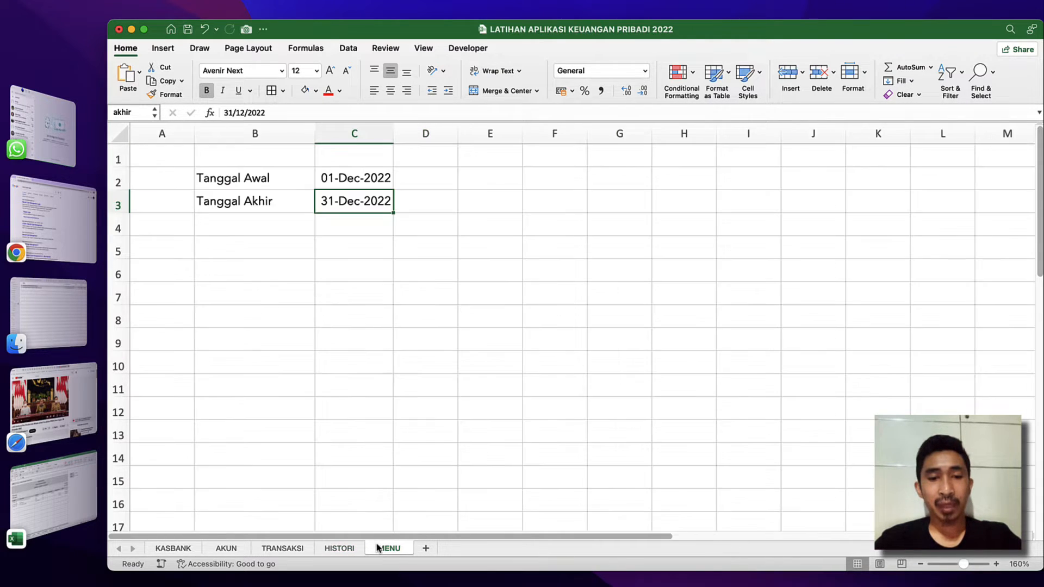
click(350, 178)
double_click(343, 201)
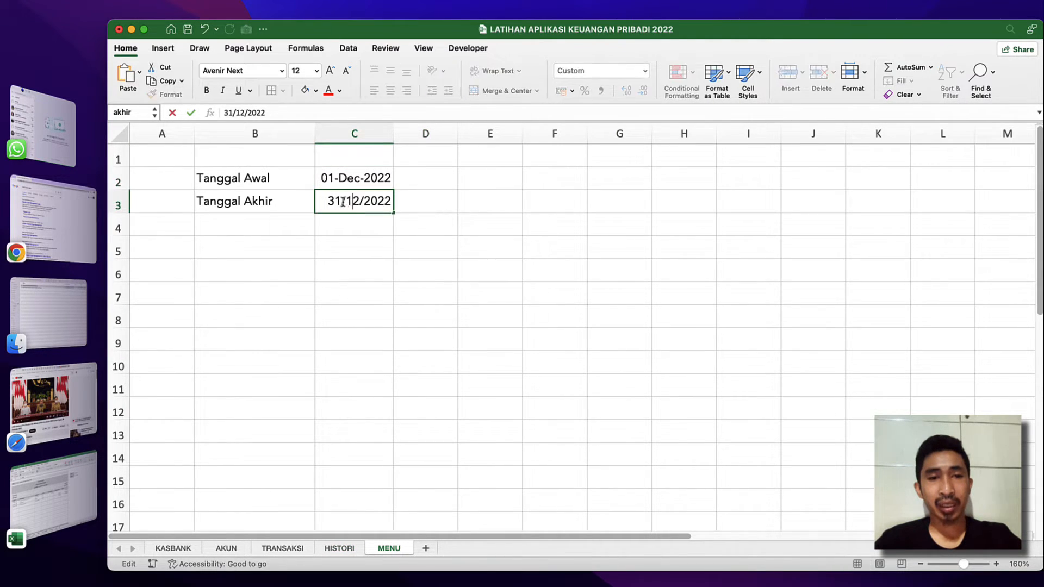
click(335, 201)
key(BackSpace)
key(BackSpace)
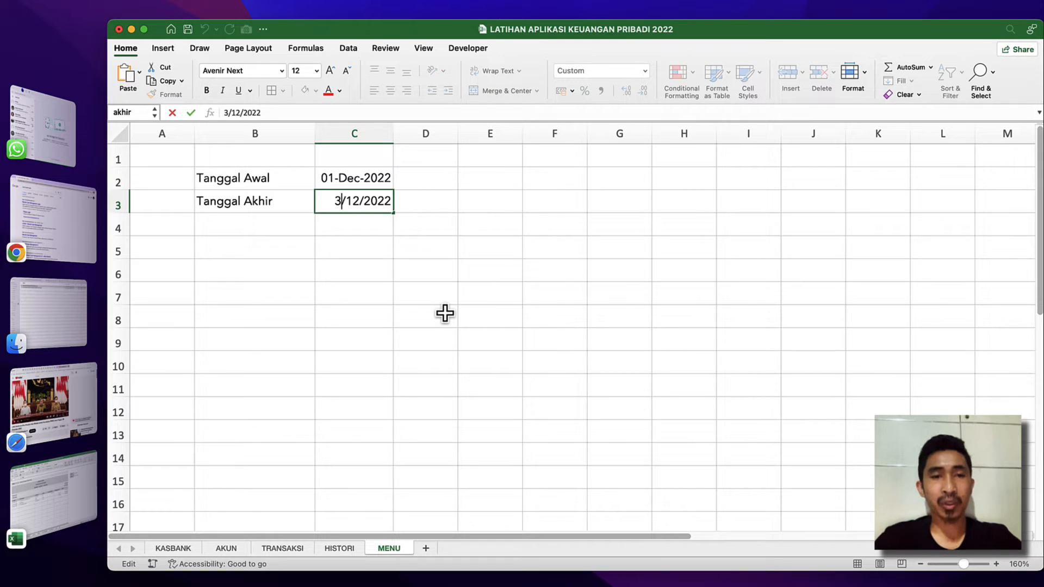
text(5)
key(Return)
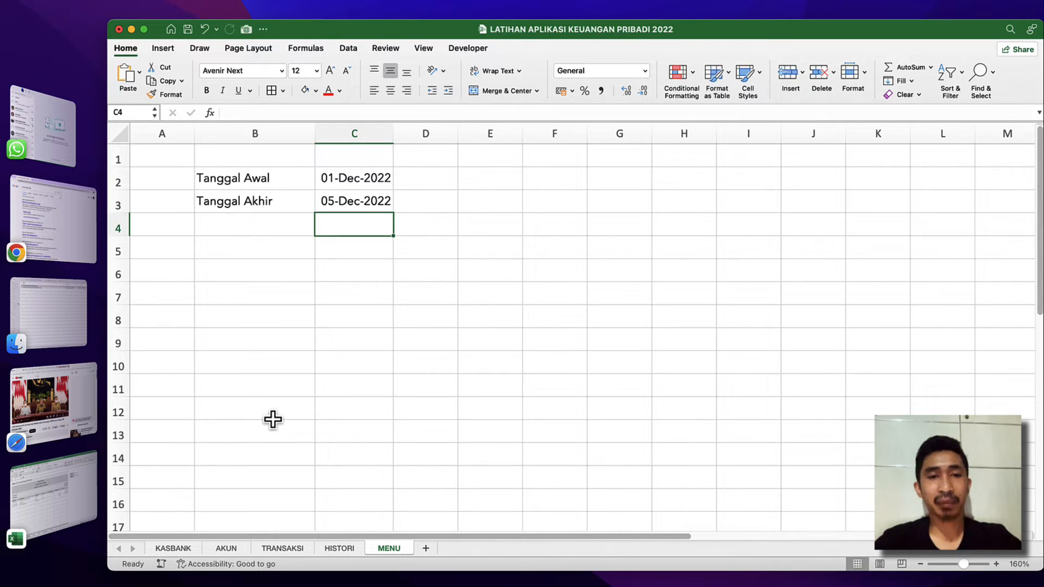
click(339, 548)
click(480, 261)
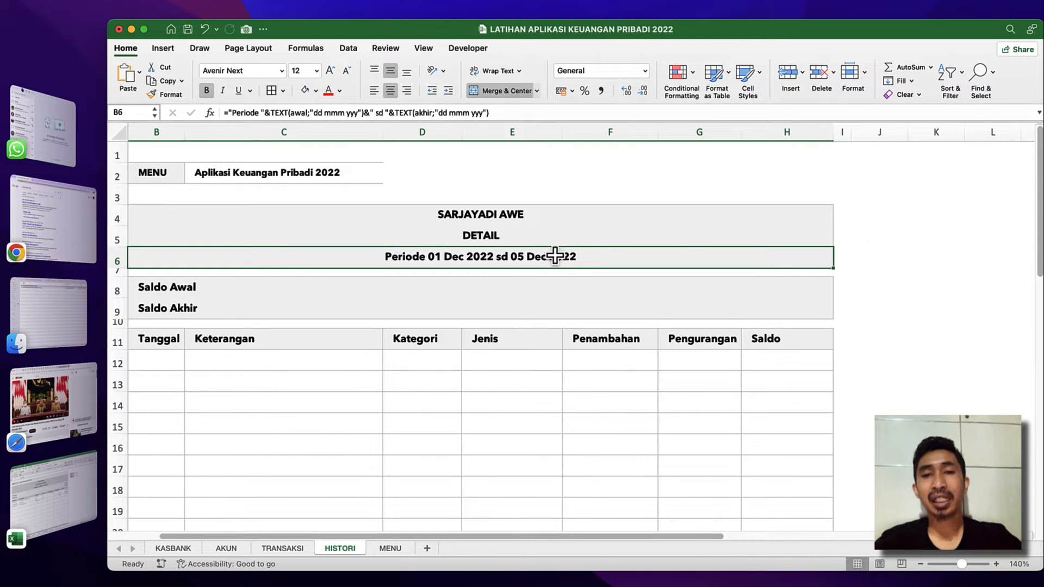
click(881, 215)
click(686, 249)
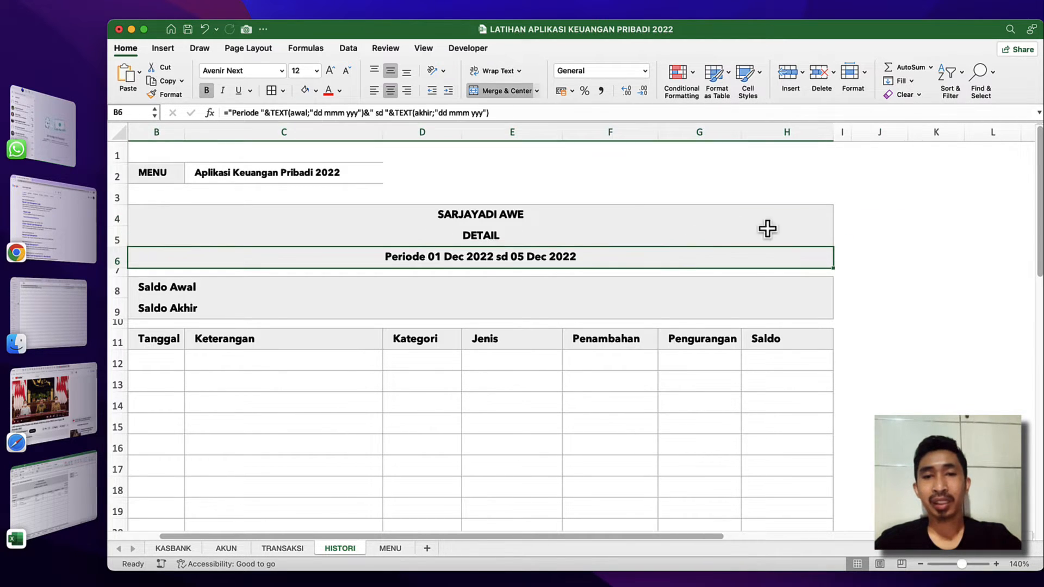
click(873, 213)
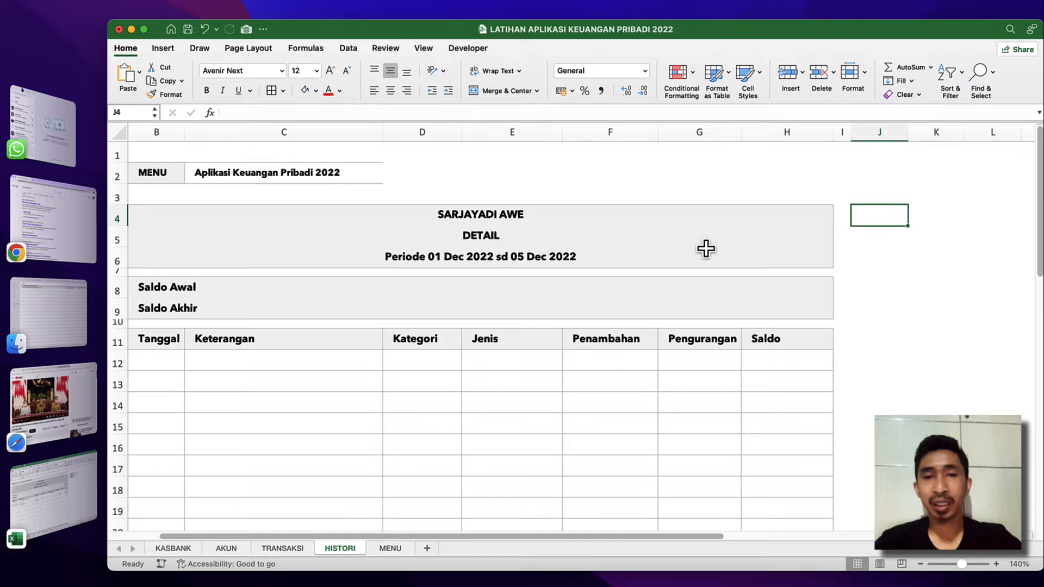
Switch to the APLIKASI KEUNGAN PRIBADI 2022 workbook and set the TYPE selector on HISTORI to Akun.
key(ctrl+Down)
click(761, 236)
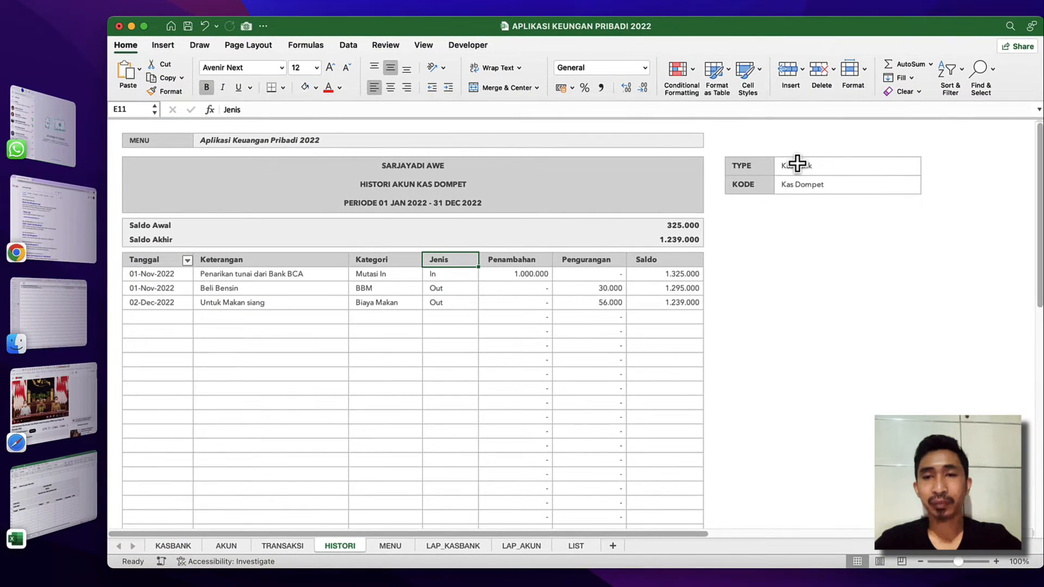
click(797, 165)
click(926, 170)
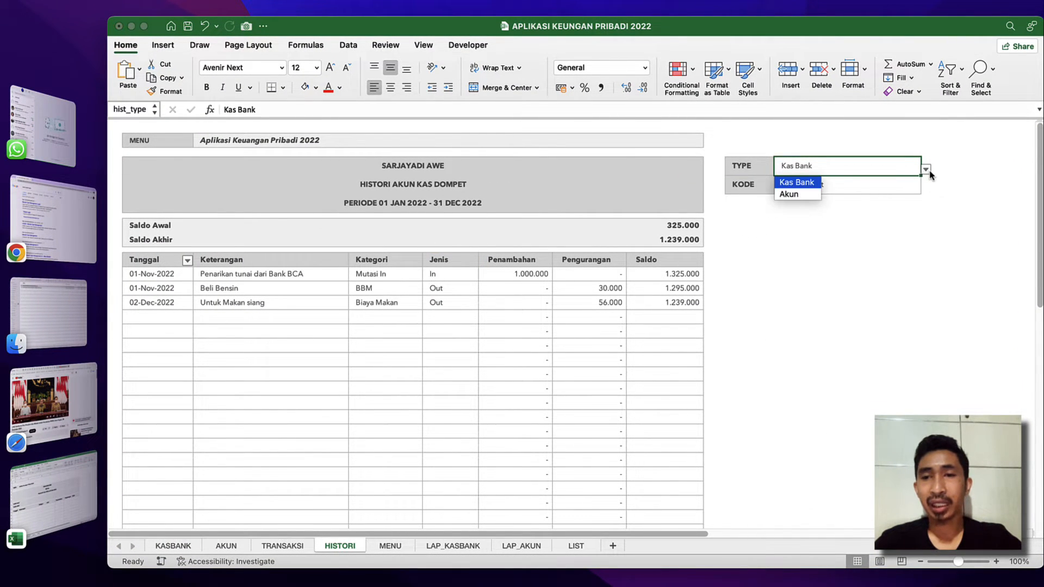
click(794, 191)
Look through the account choices for KODE on HISTORI and set it to Mutasi In.
click(831, 190)
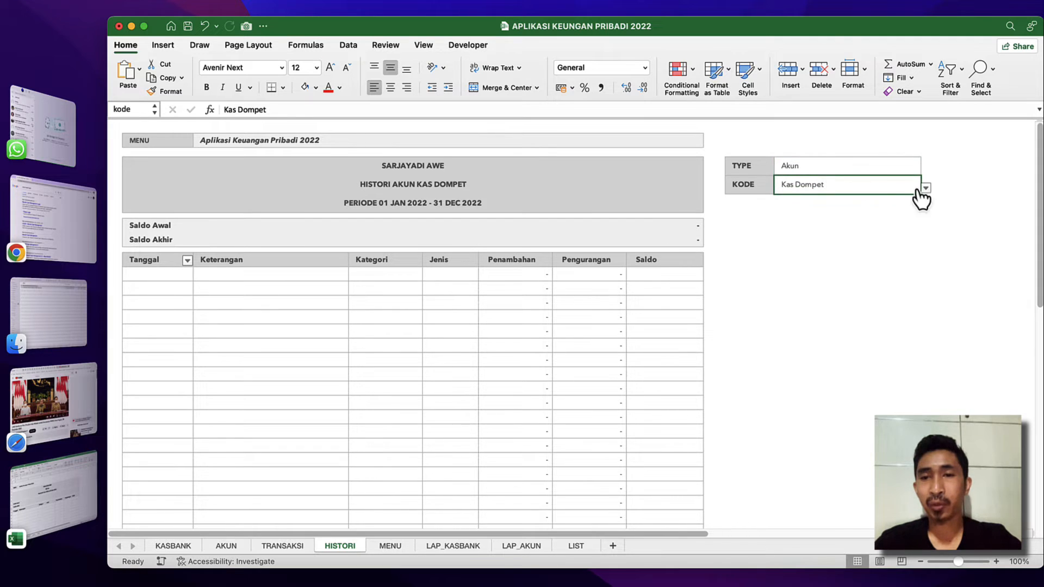
click(925, 188)
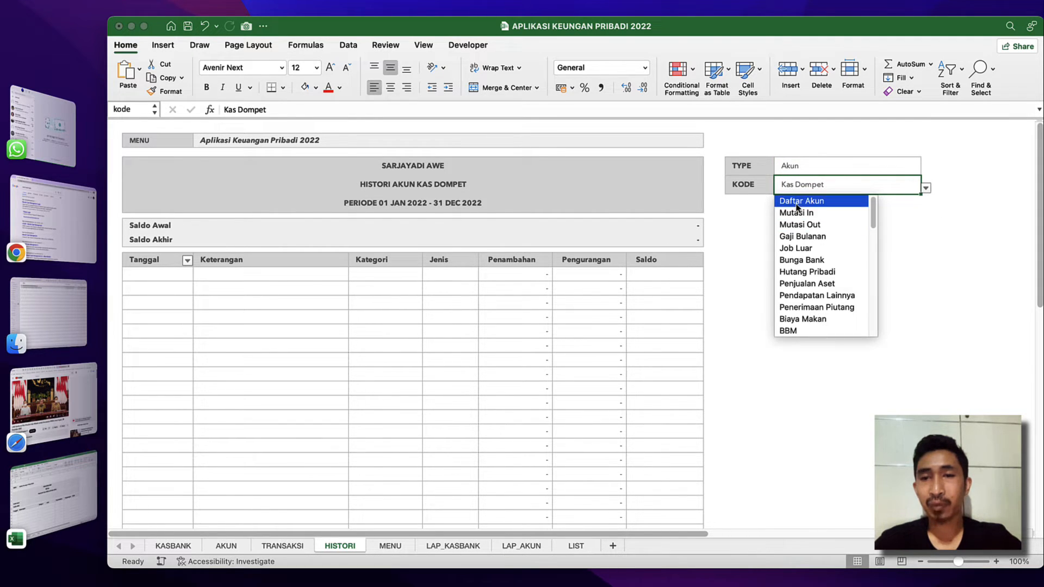
scroll(790, 309, down, 1)
scroll(790, 308, up, 2)
scroll(789, 307, down, 5)
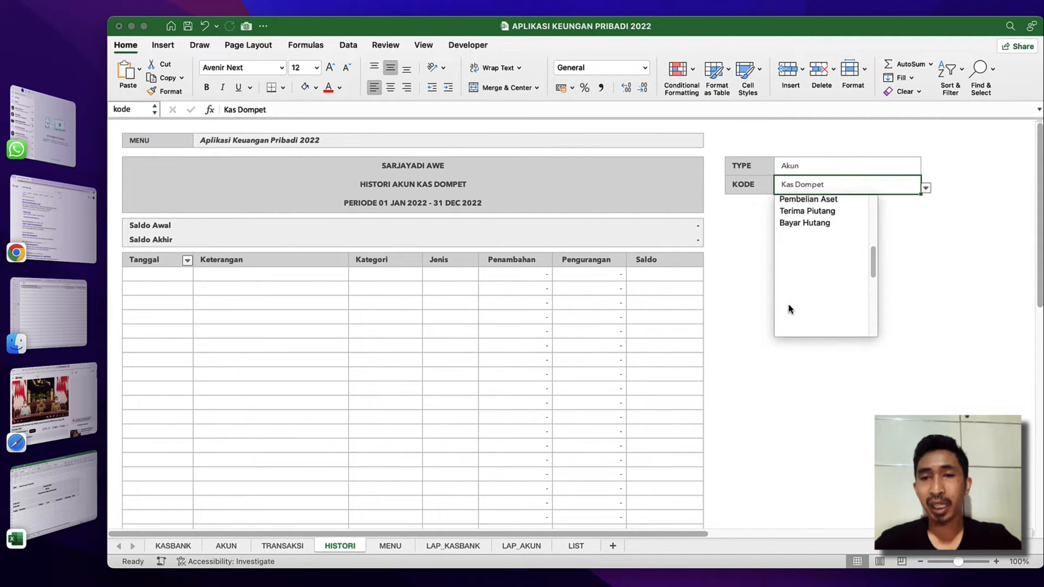
scroll(794, 261, up, 6)
click(799, 214)
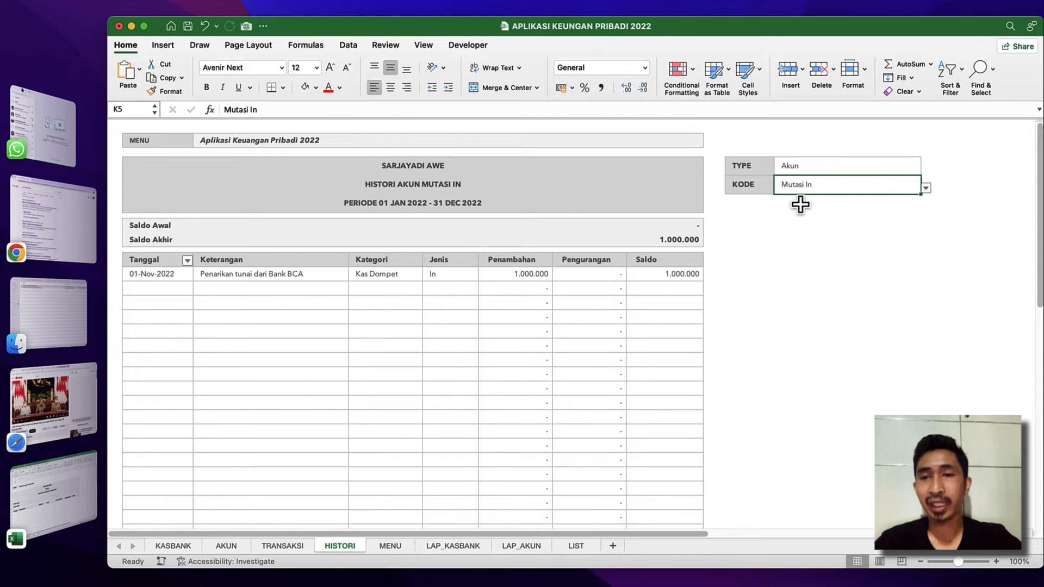
Set the TYPE selector to Kas Bank and the KODE selector to Kas Brankas.
click(912, 172)
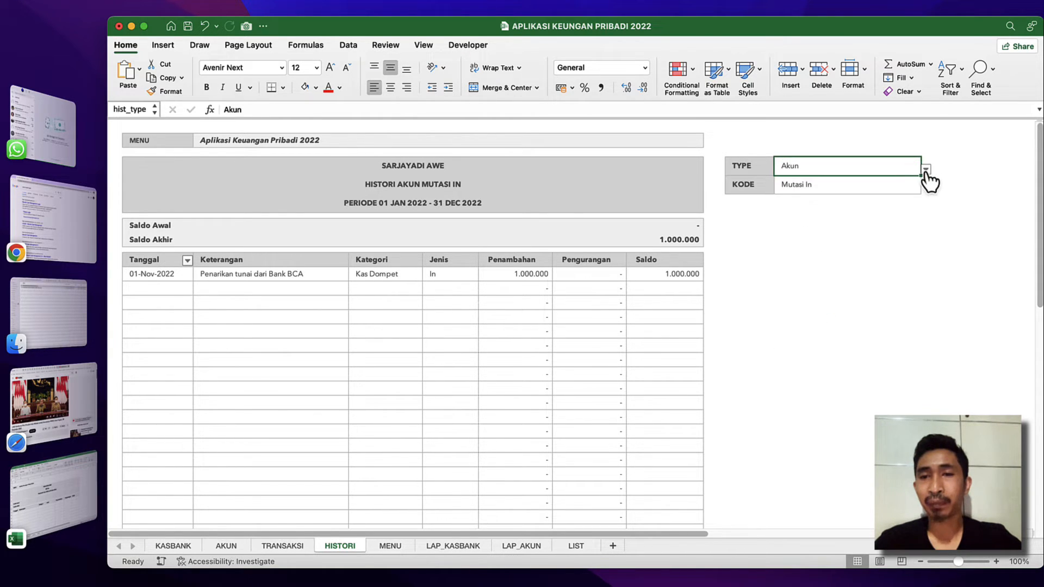
click(926, 170)
click(816, 183)
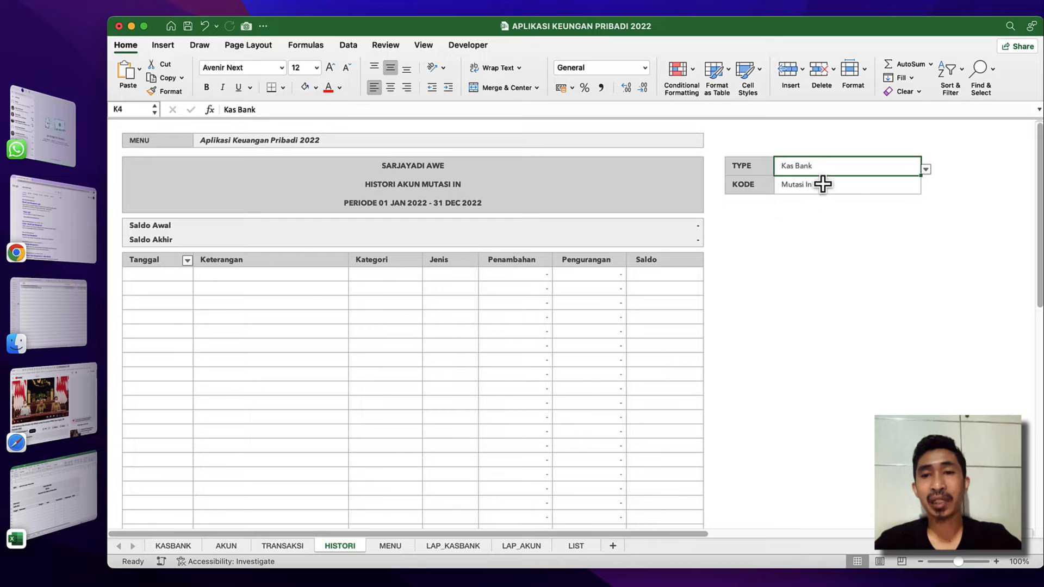
click(863, 187)
click(926, 188)
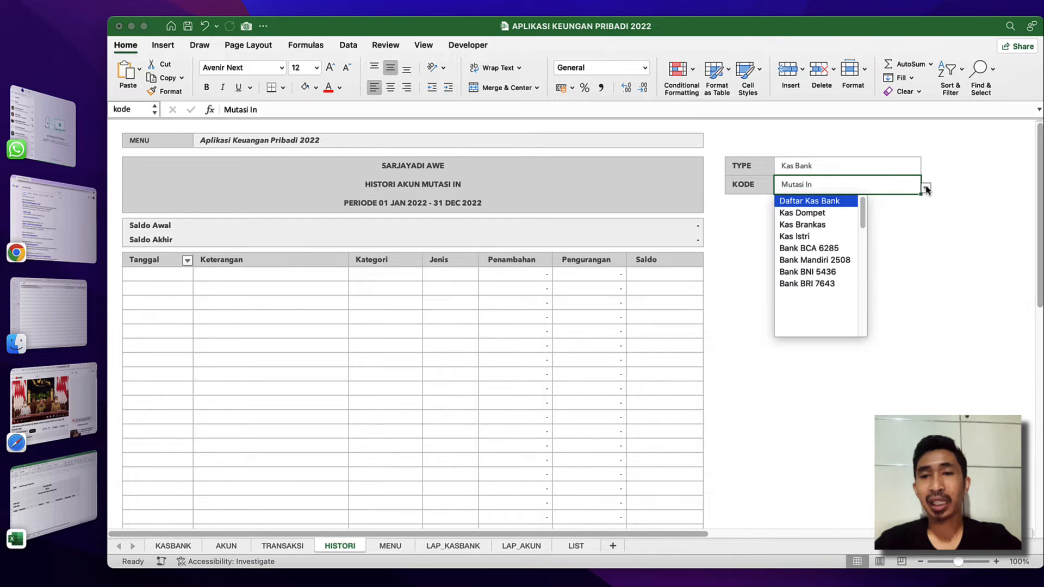
click(799, 224)
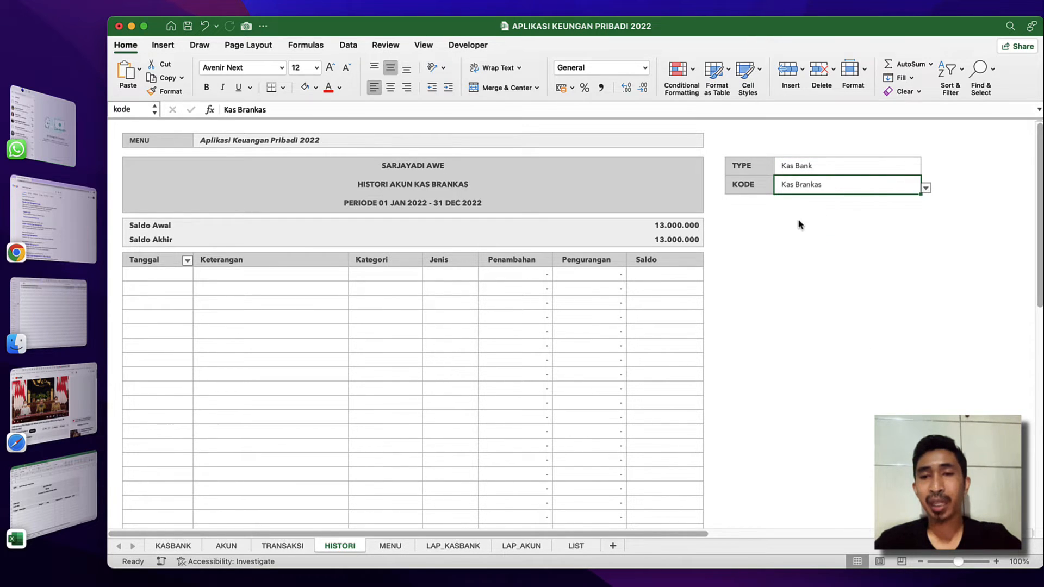
Examine the TYPE and KODE selector cells, and return to the LATIHAN APLIKASI KEUANGAN PRIBADI 2022 workbook.
click(814, 161)
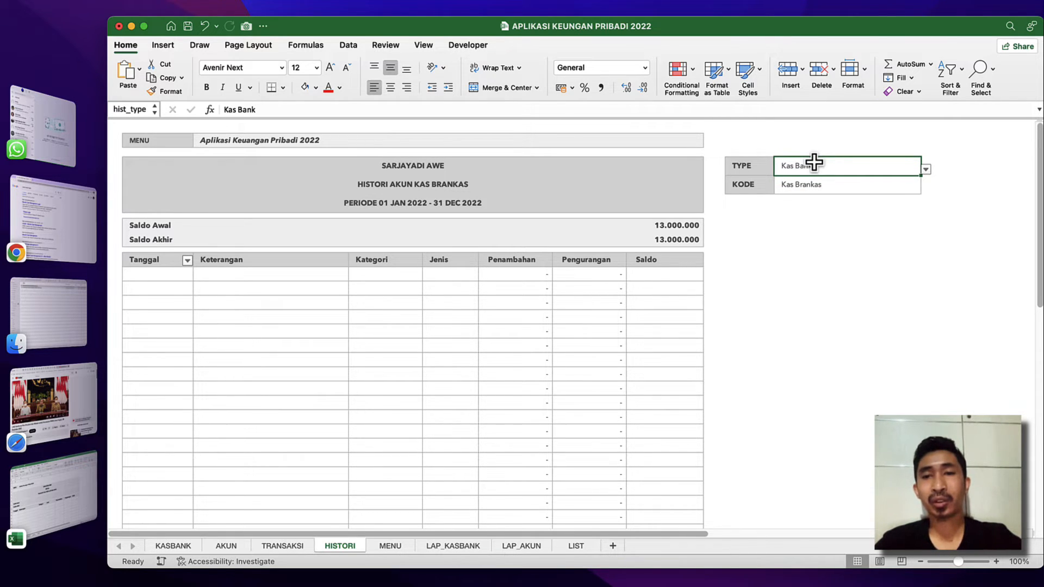
click(844, 184)
click(799, 224)
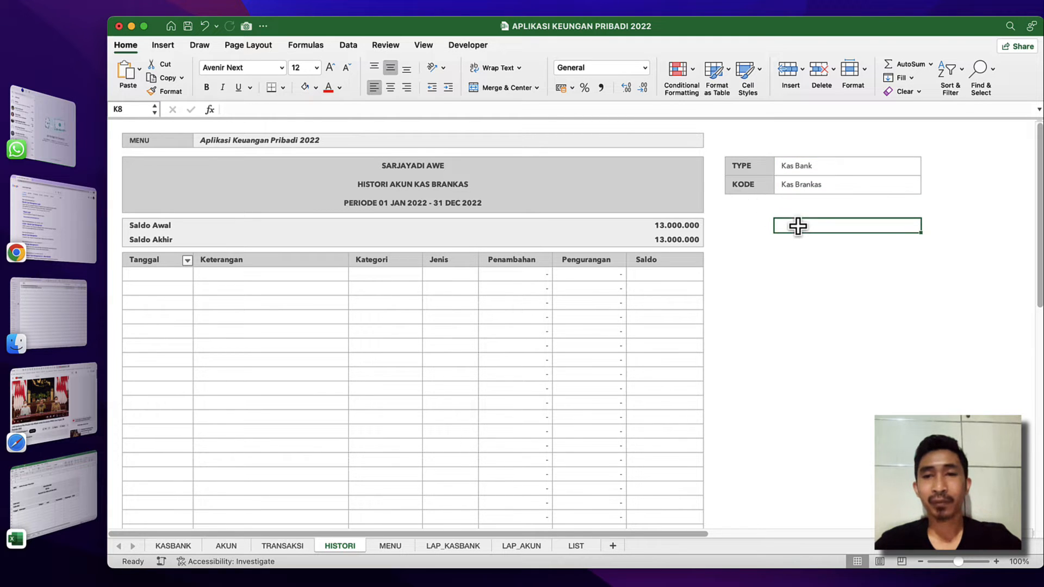
click(889, 189)
click(925, 188)
click(622, 224)
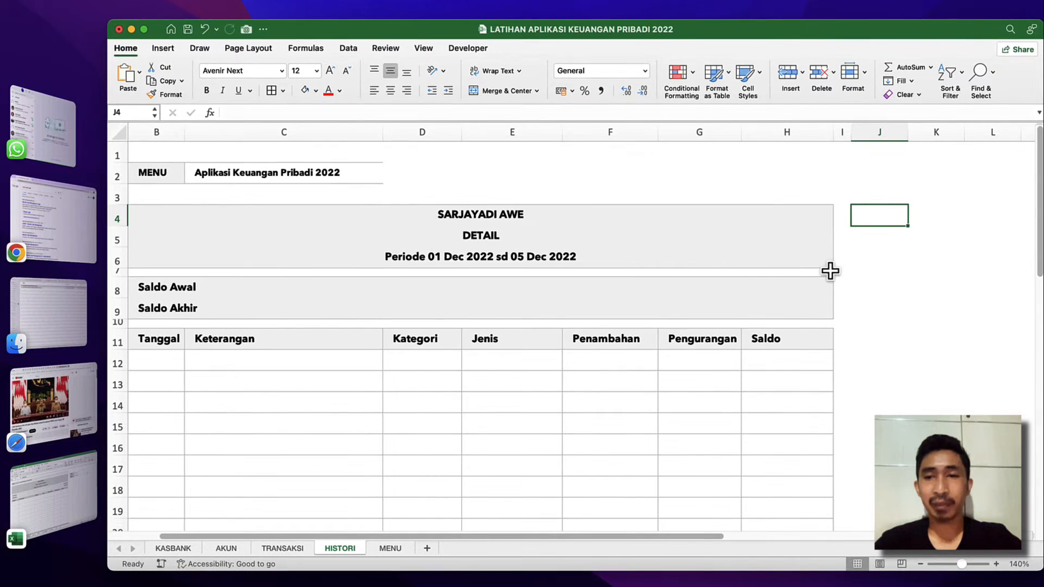
key(ctrl+Down)
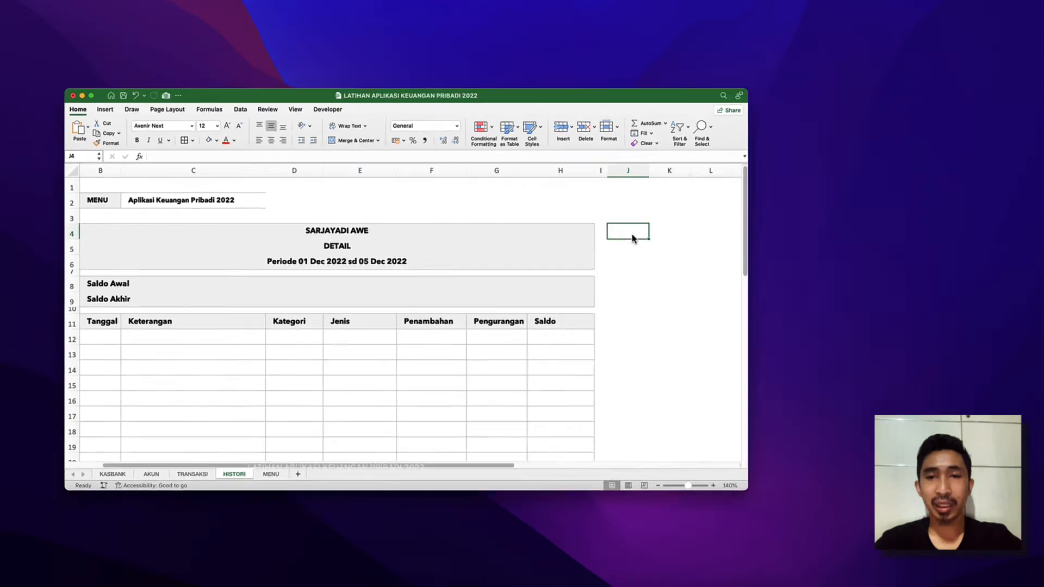
click(438, 243)
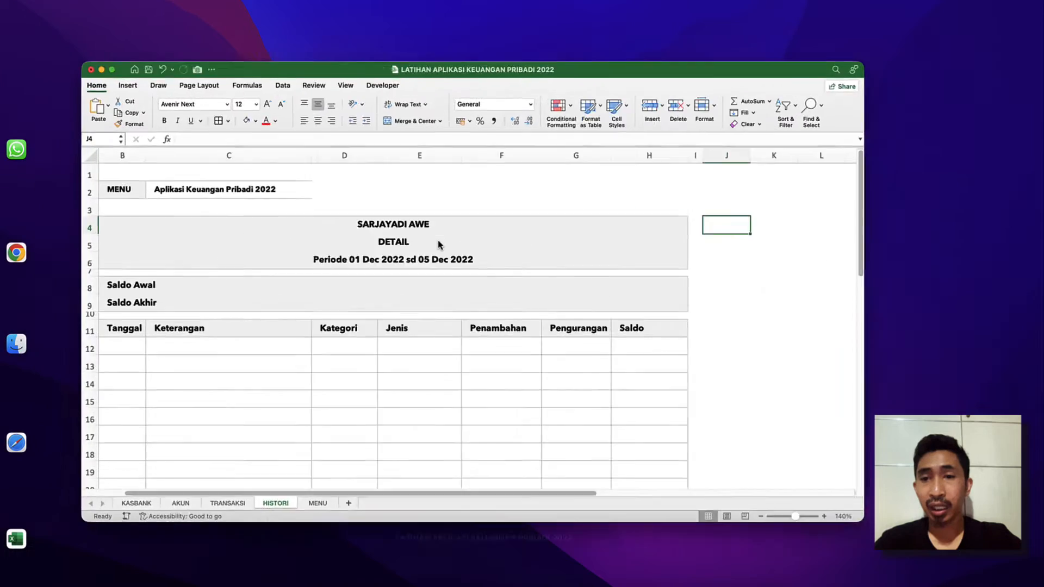
Enter the labels TYPE in J4 and KODE in J5 of the HISTORI sheet.
text(TYPE)
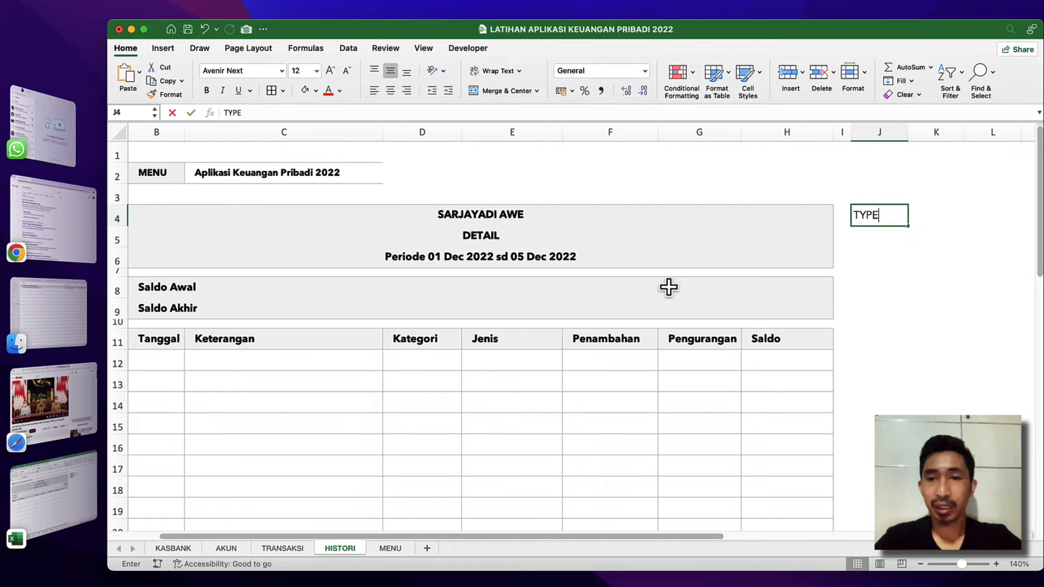
key(BackSpace)
key(BackSpace)
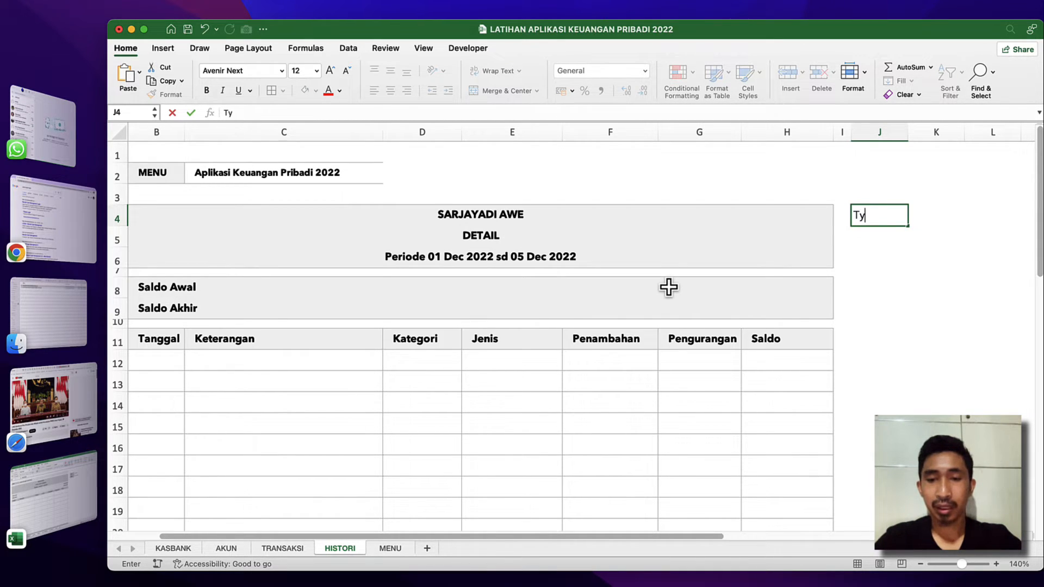
text(pe)
key(Return)
key(Up)
text(TYP)
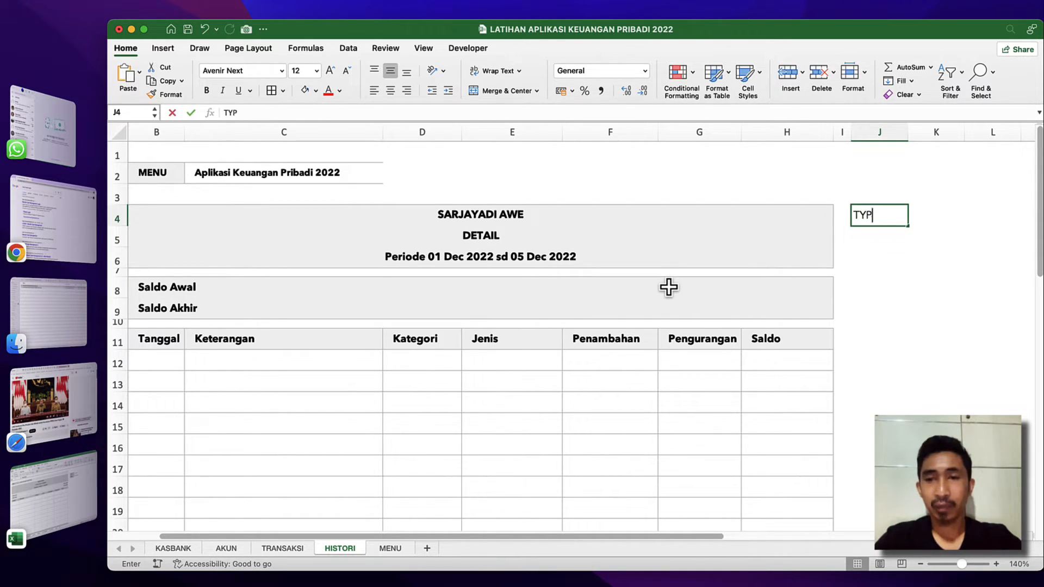
text(E)
key(Return)
text(K)
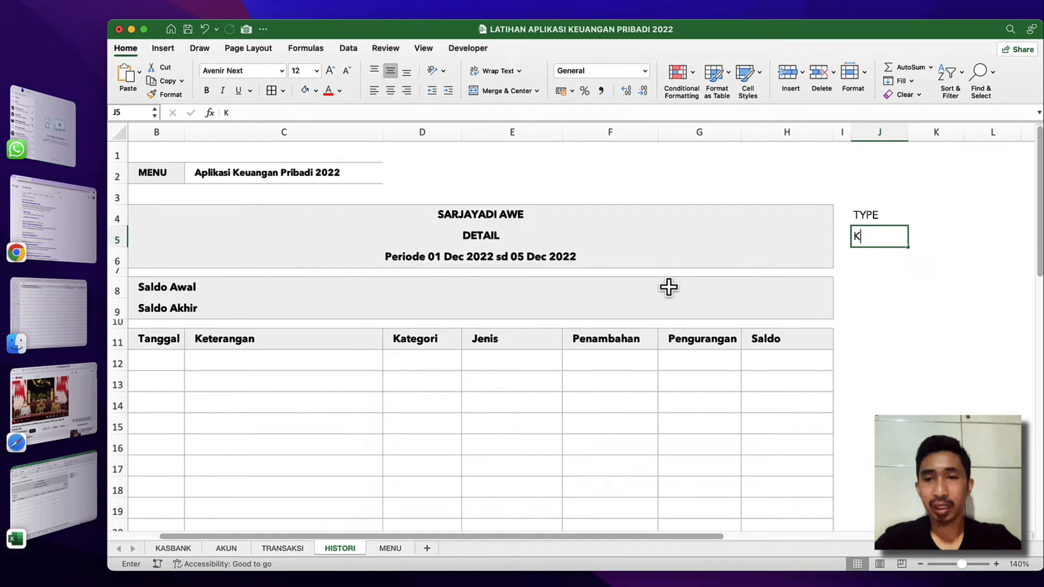
text(ODE)
key(Return)
Format the label cells J4:J5 with borders, a light grey fill, bold text and one indent level.
key(Up)
key(Up)
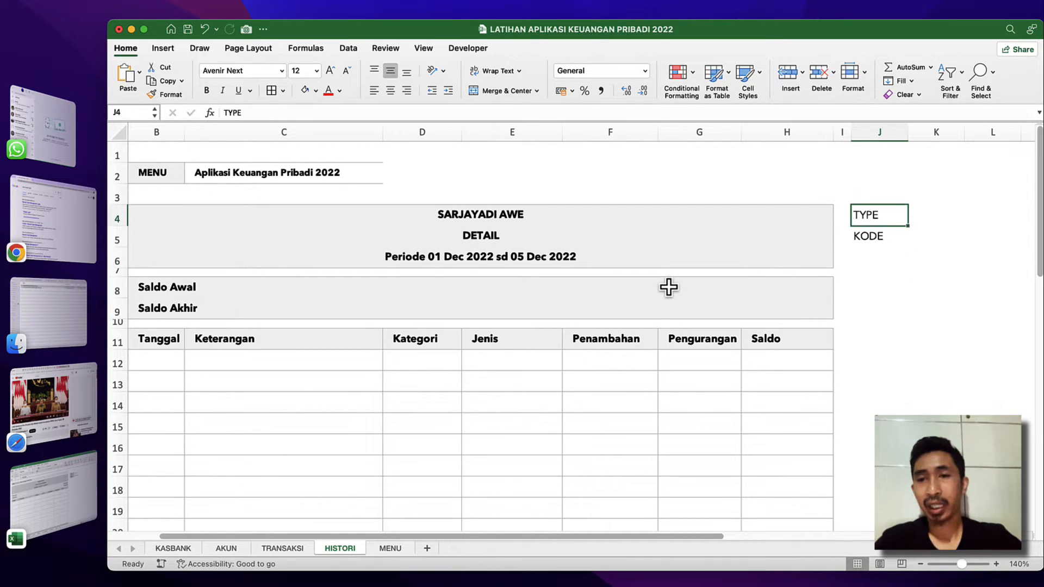
key(shift+Down)
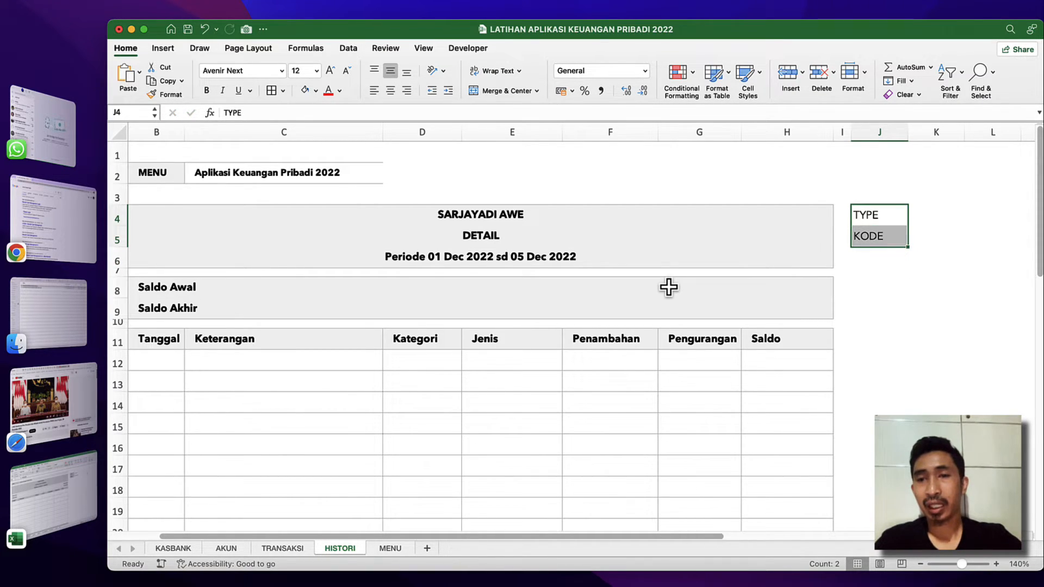
click(272, 91)
click(308, 93)
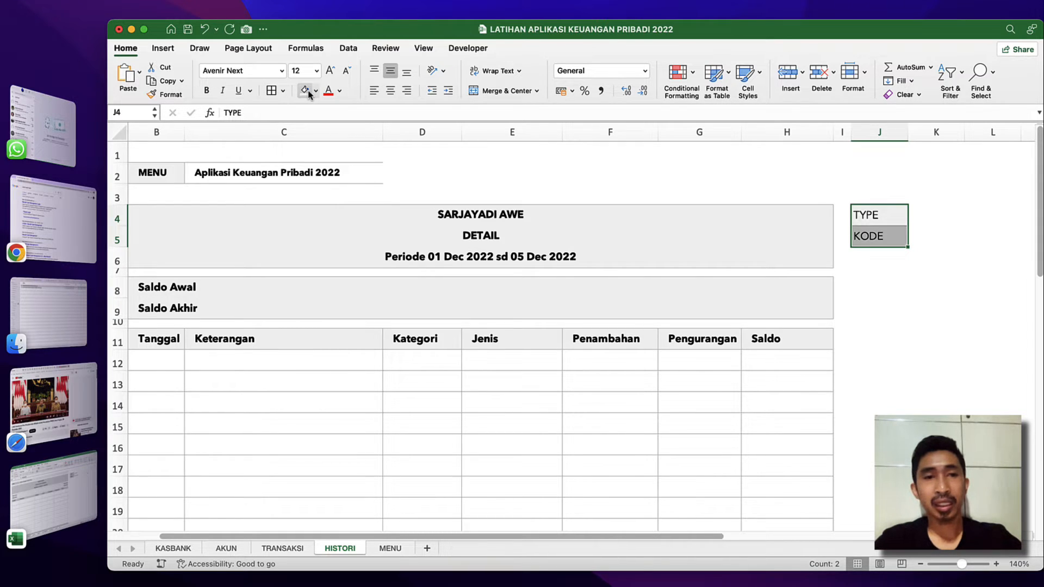
click(211, 93)
click(448, 91)
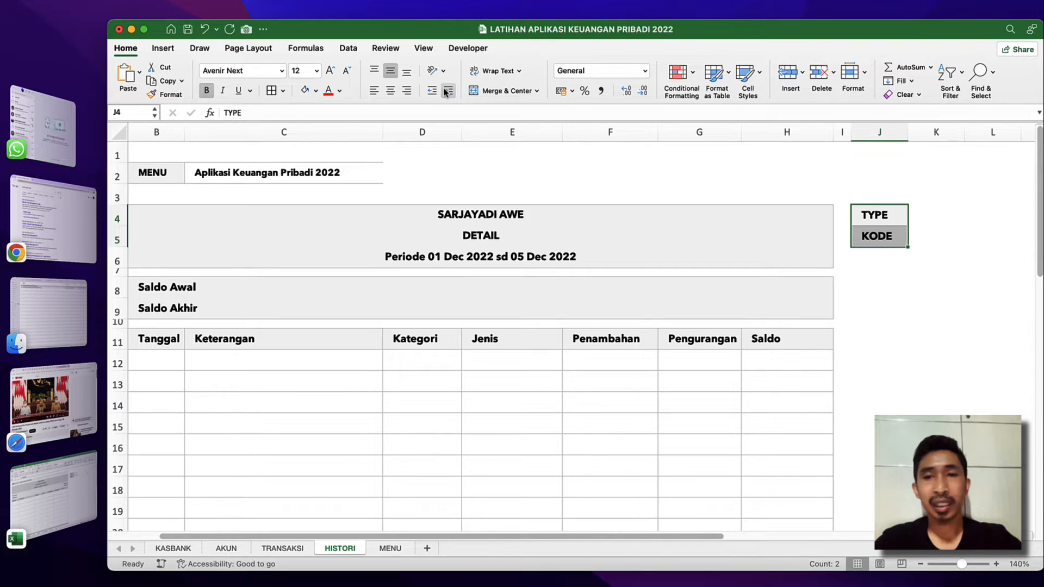
click(659, 310)
Add borders to the empty input cells K4:K5 beside the TYPE and KODE labels.
drag(925, 220, 958, 237)
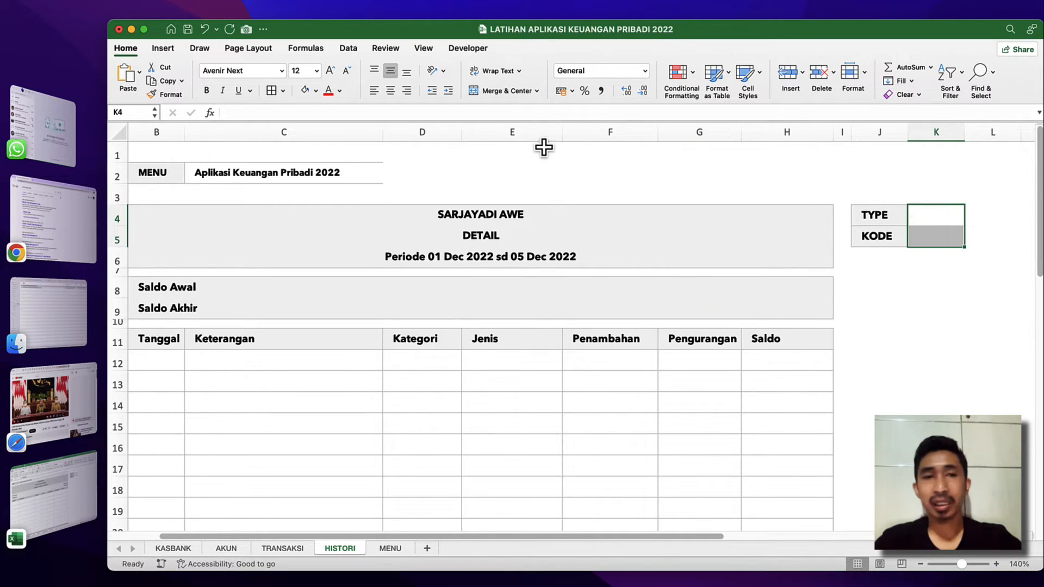
click(273, 91)
click(605, 348)
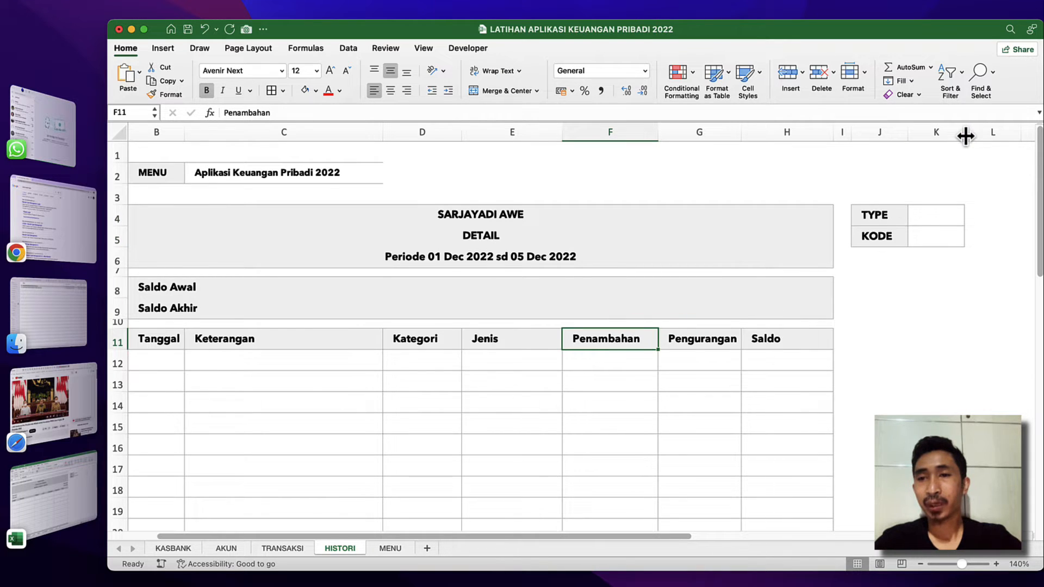
Widen column K to about 28,33 (175 pixels) and select the TYPE input cell K4.
drag(966, 136, 1020, 132)
scroll(825, 305, right, 2)
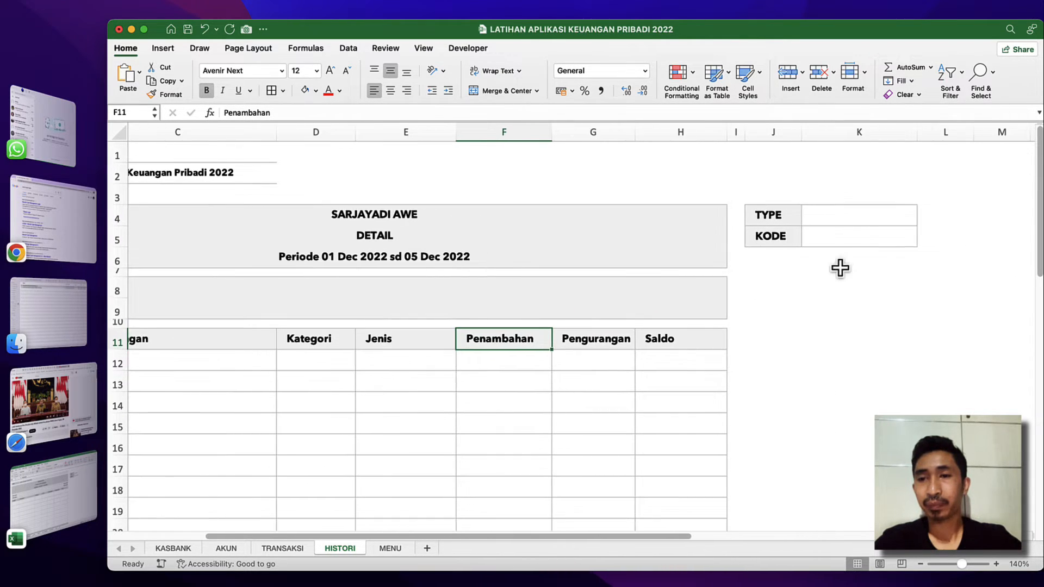
drag(917, 132, 954, 133)
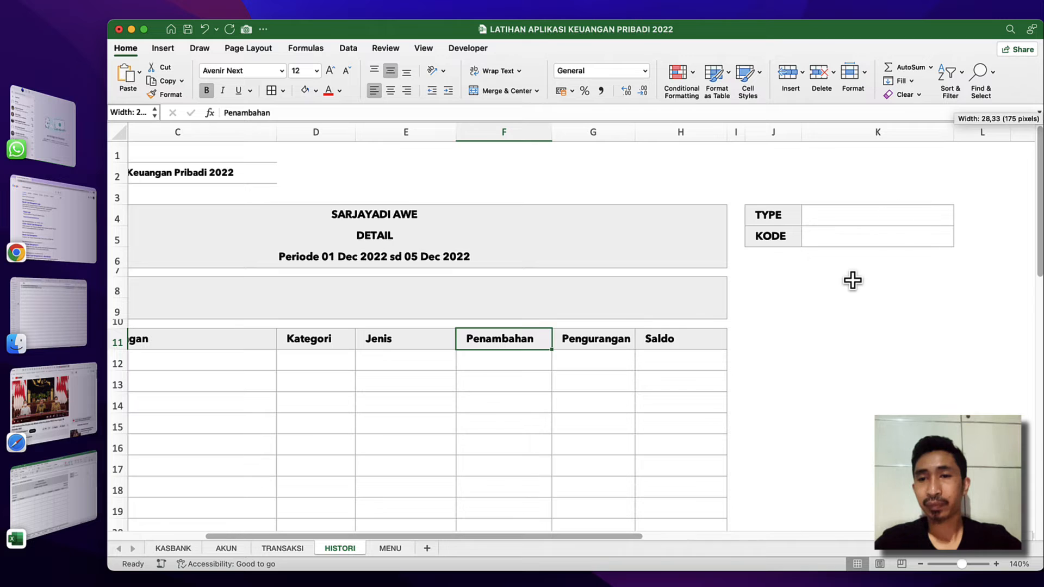
click(853, 280)
click(837, 219)
click(849, 235)
click(858, 218)
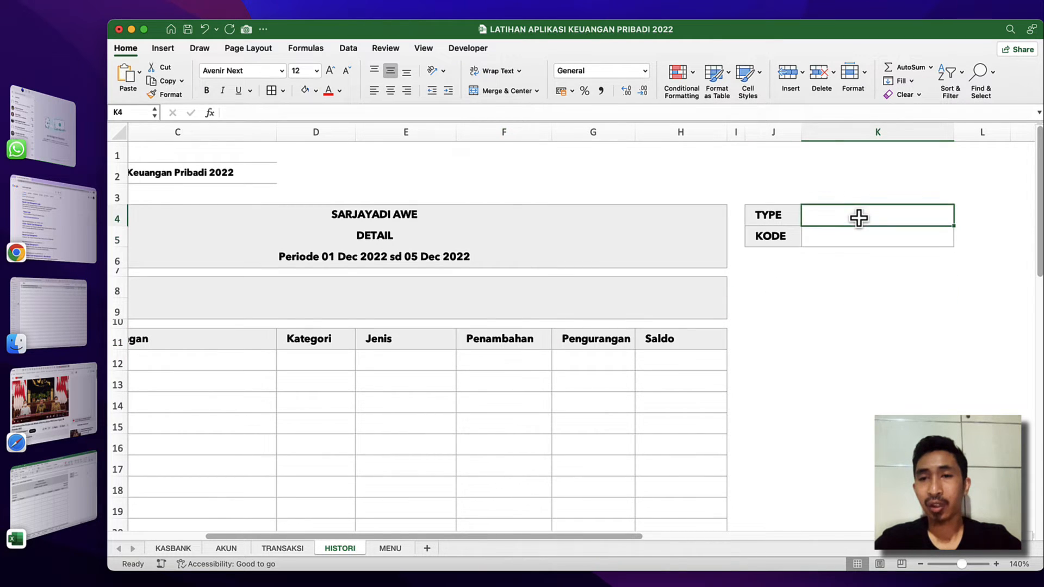
click(758, 215)
click(817, 214)
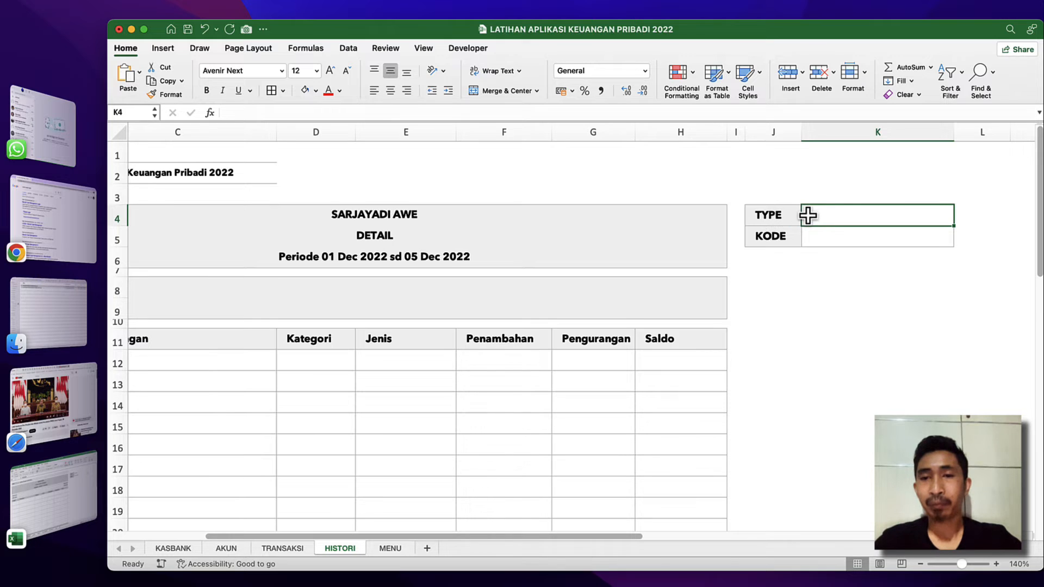
click(780, 215)
click(850, 214)
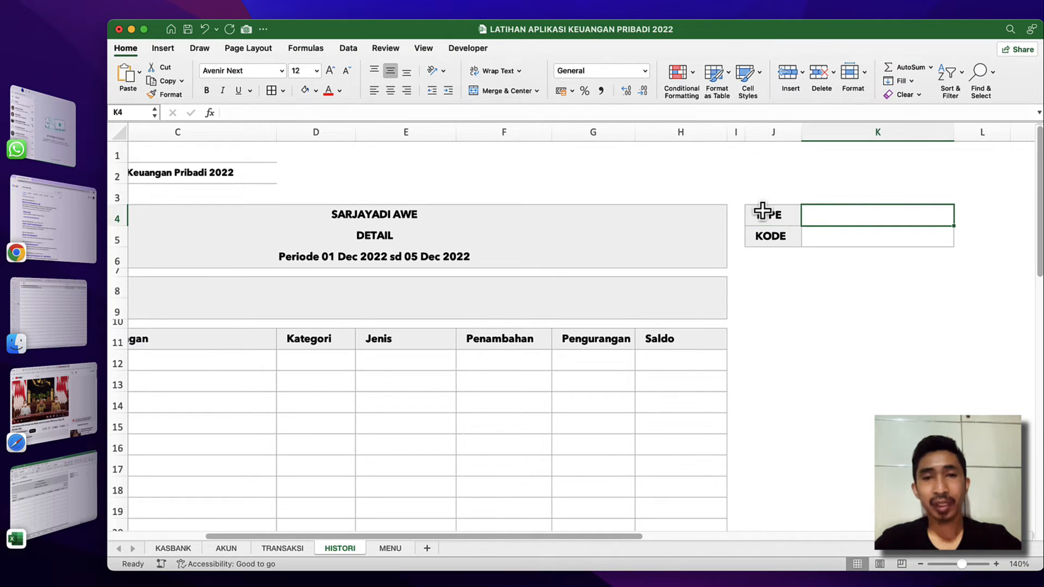
Compare the cash and bank list on KASBANK with the income and expense list on AKUN, and return to HISTORI.
click(174, 548)
click(221, 550)
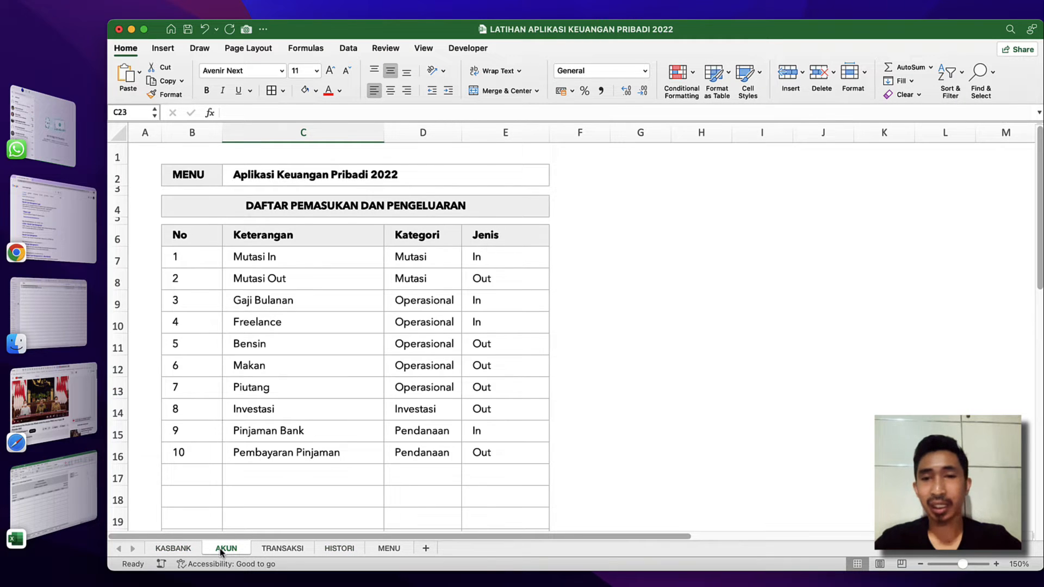
click(177, 548)
click(221, 549)
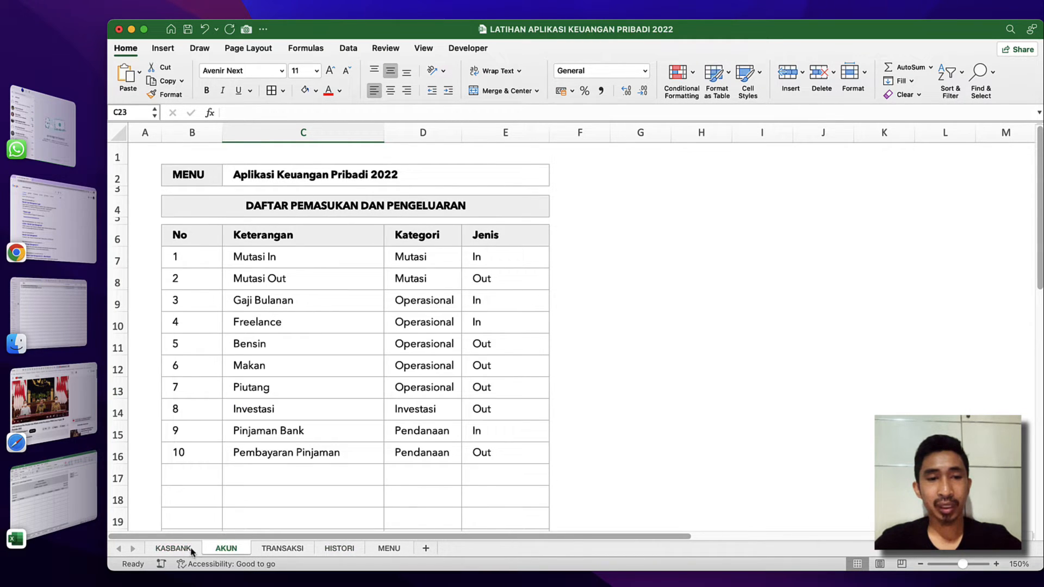
click(189, 550)
click(227, 549)
click(175, 547)
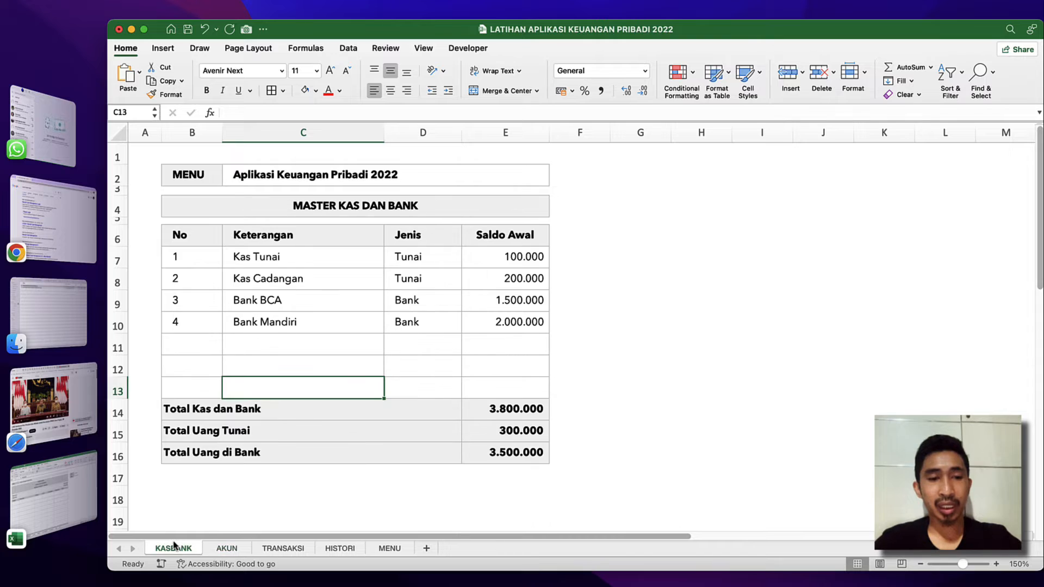
click(227, 549)
click(178, 549)
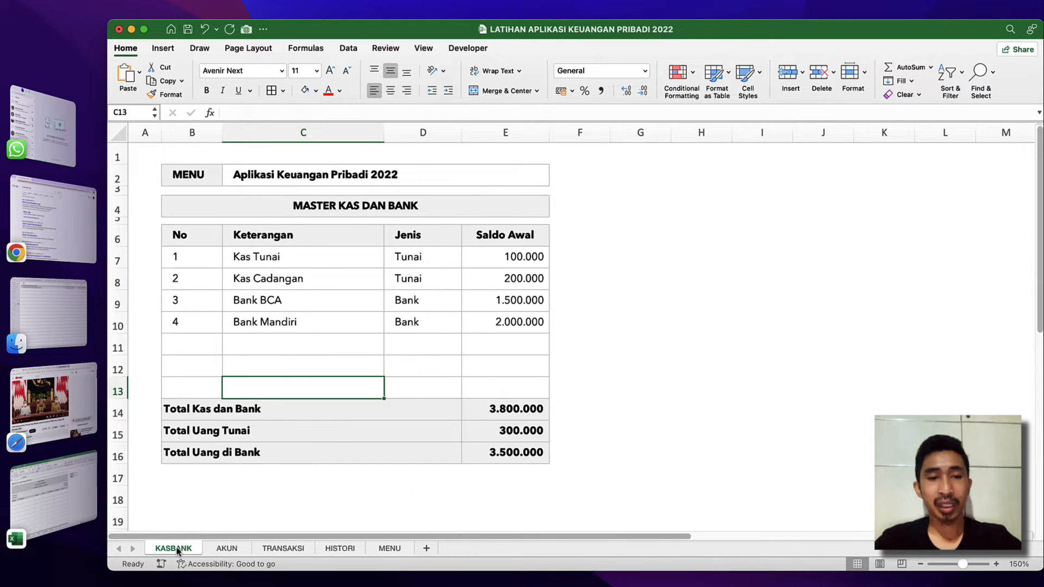
click(376, 550)
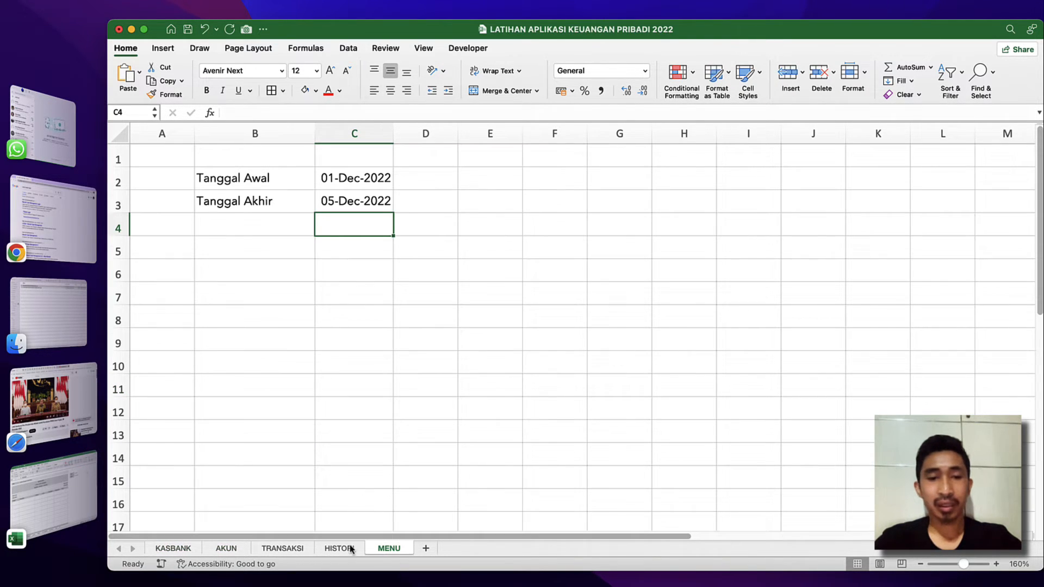
click(348, 549)
scroll(865, 247, right, 5)
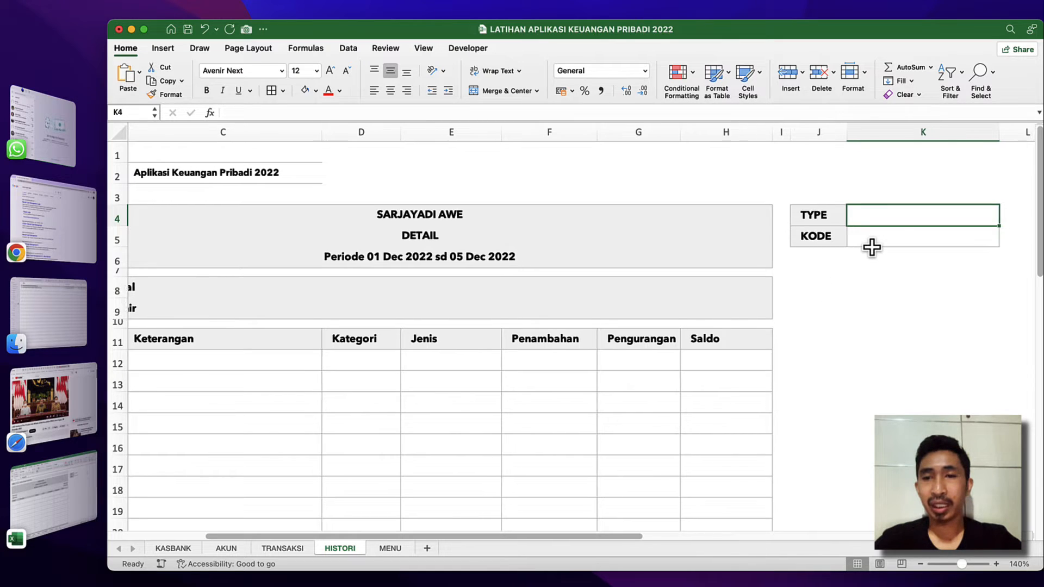
click(683, 233)
click(679, 197)
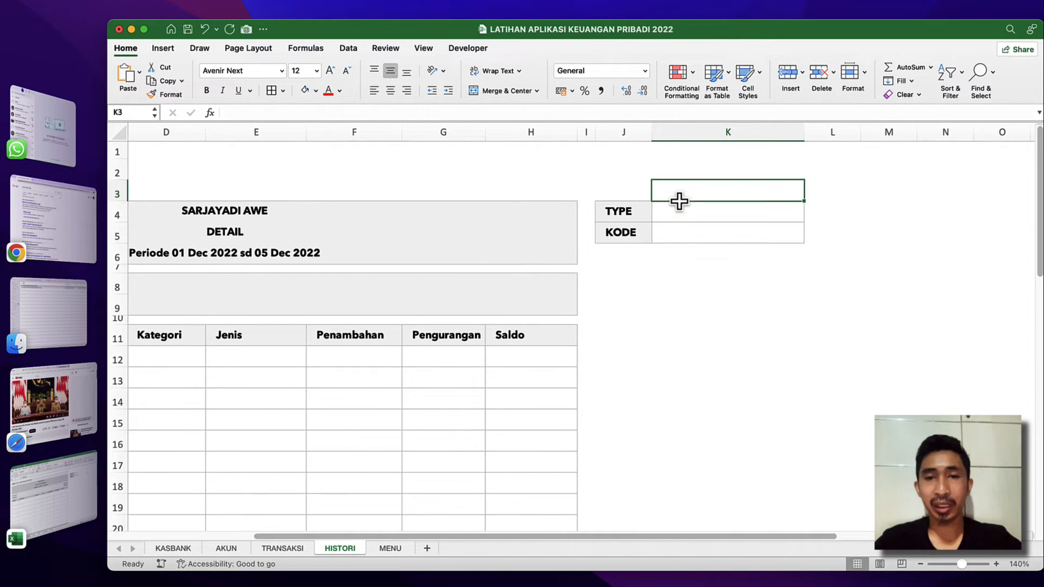
click(685, 216)
click(690, 231)
click(715, 199)
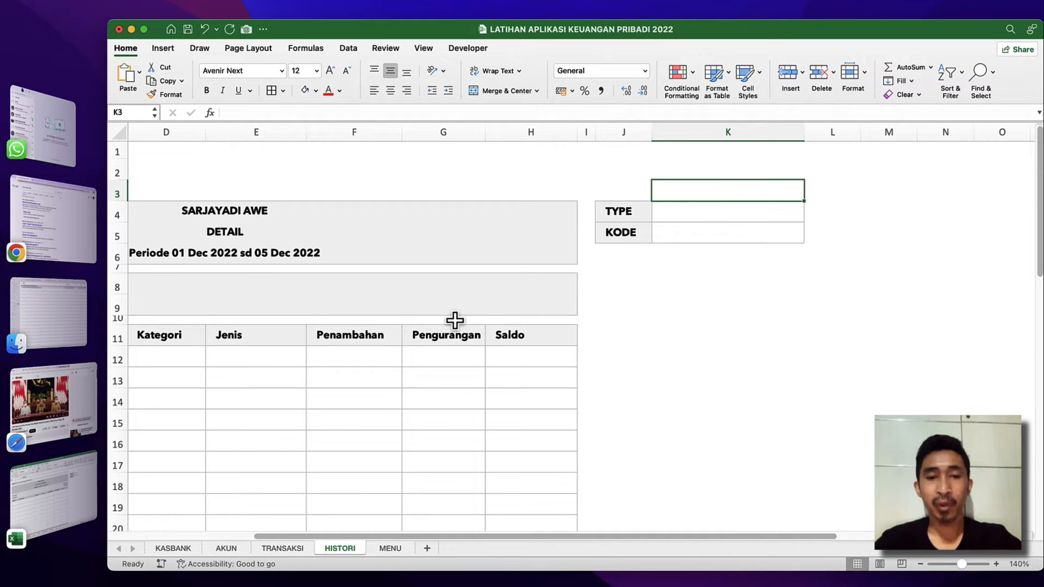
Add a blank worksheet between HISTORI and MENU.
click(429, 548)
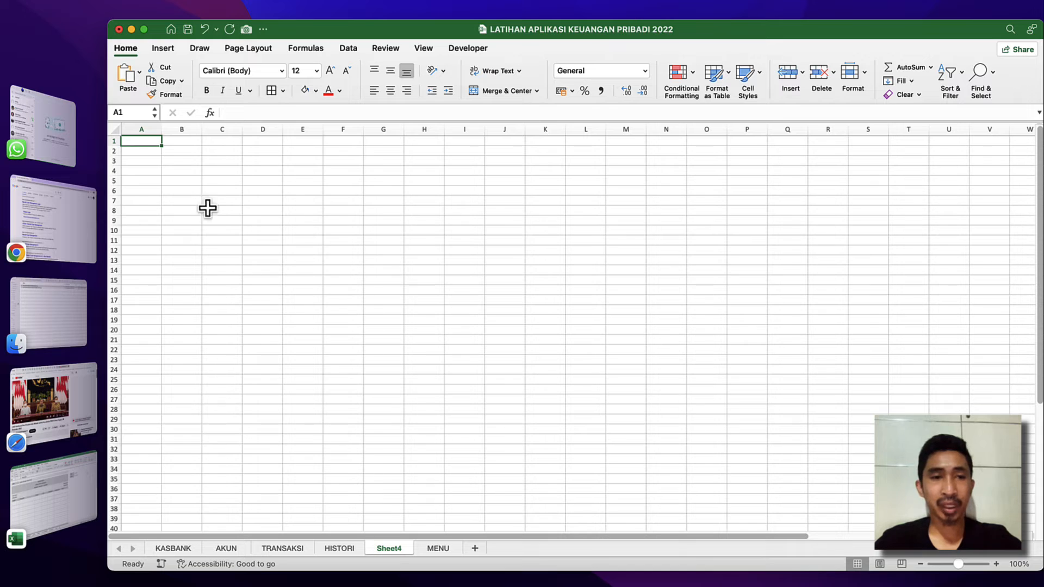
click(998, 564)
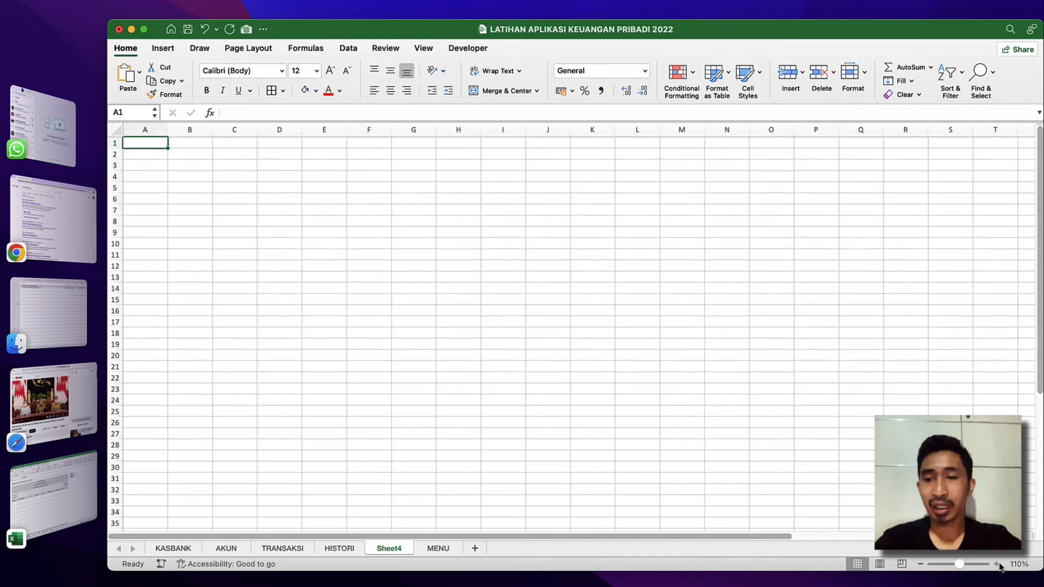
click(998, 564)
click(998, 565)
click(998, 565)
click(998, 565)
click(999, 564)
click(999, 565)
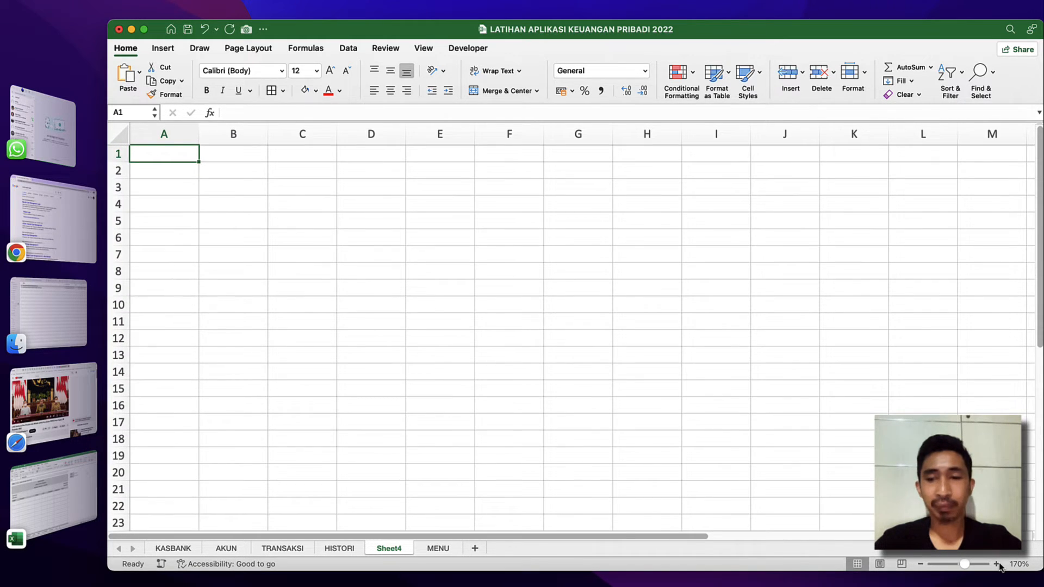
click(998, 565)
click(243, 178)
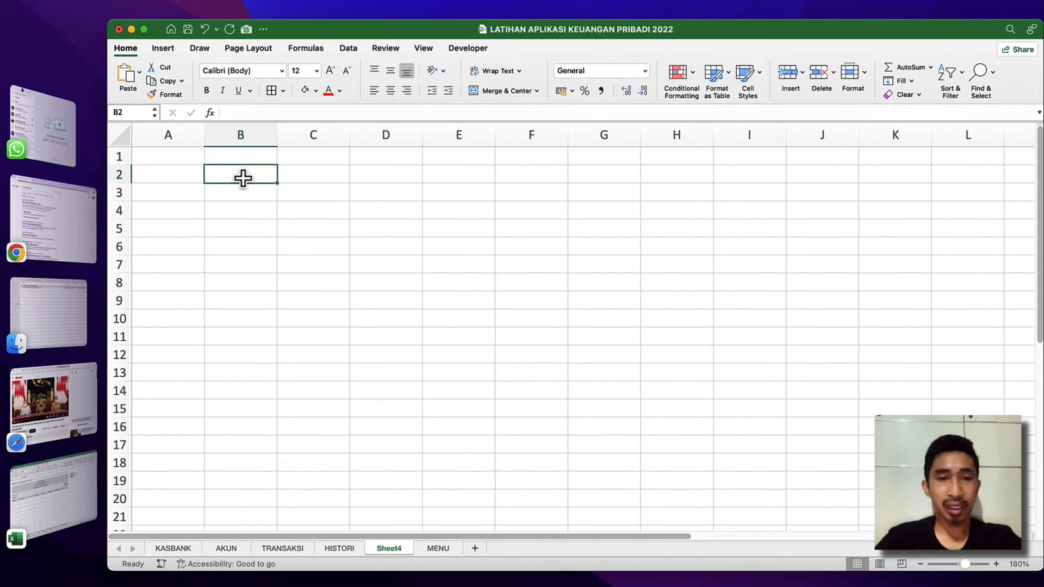
text(=)
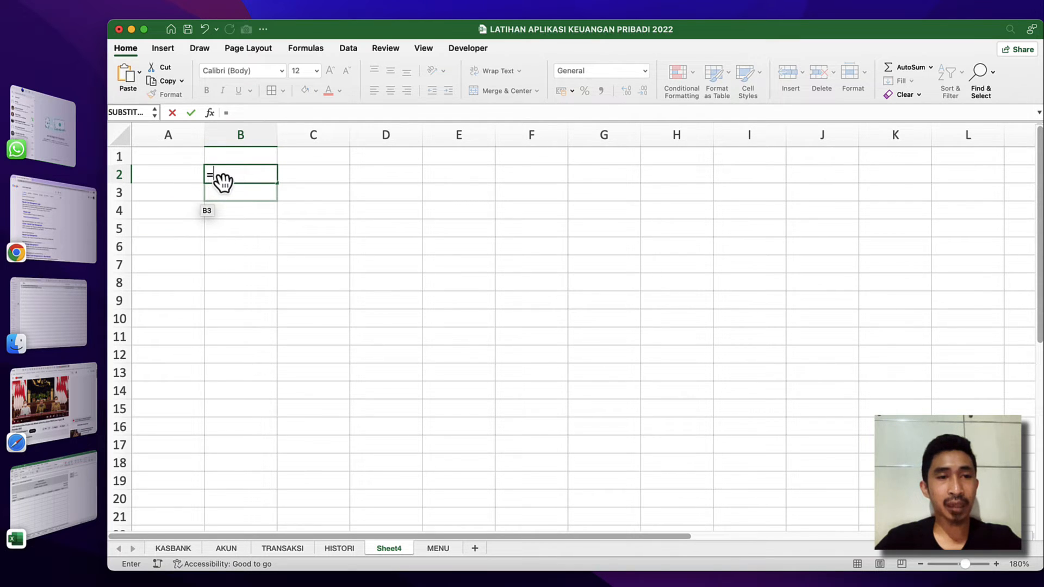
text(if)
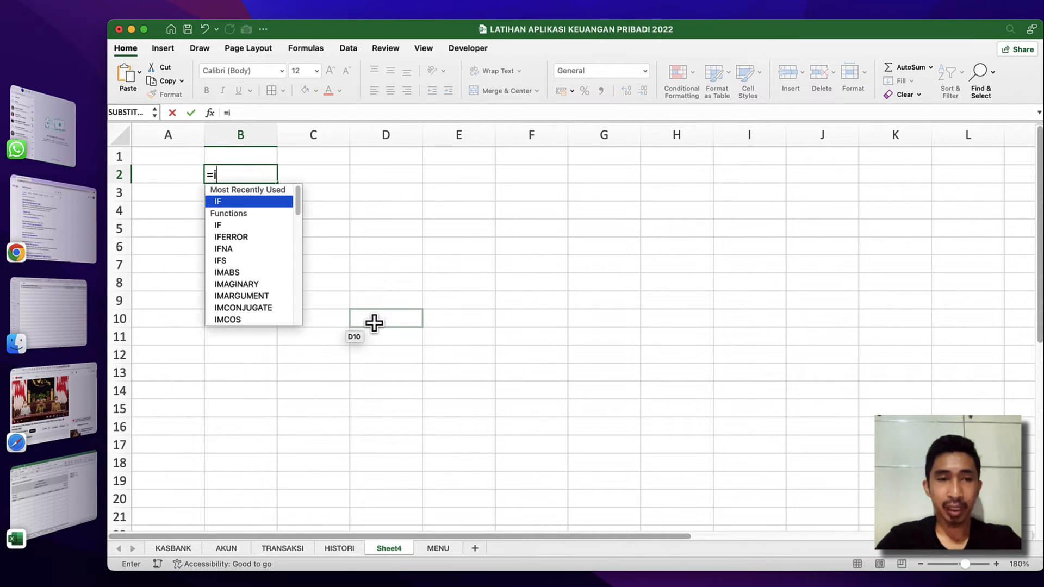
key(Escape)
key(Escape)
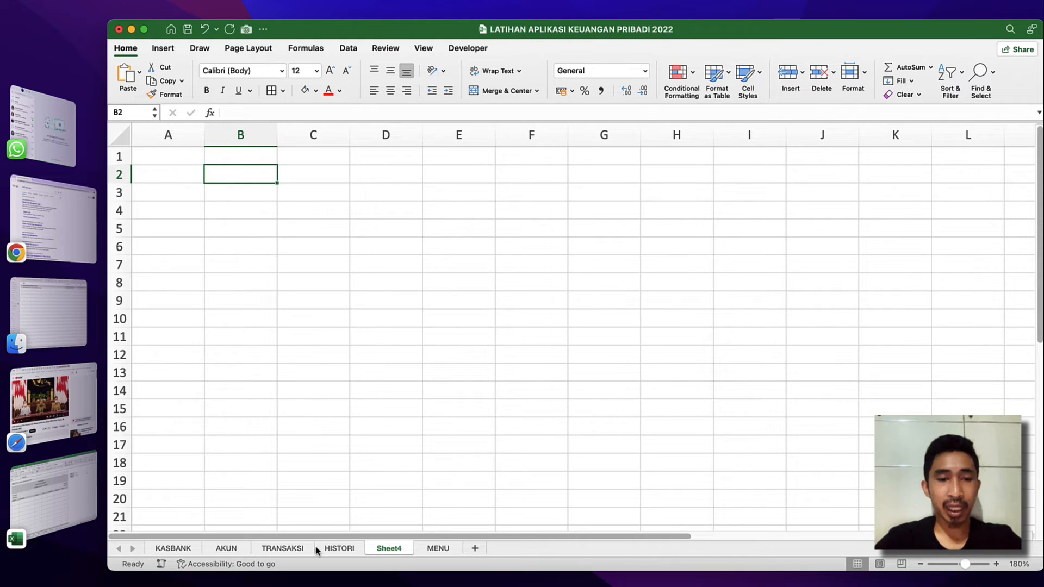
Start a List-type data validation with an in-cell dropdown for the TYPE input cell K4 on the HISTORI sheet.
click(338, 549)
click(699, 213)
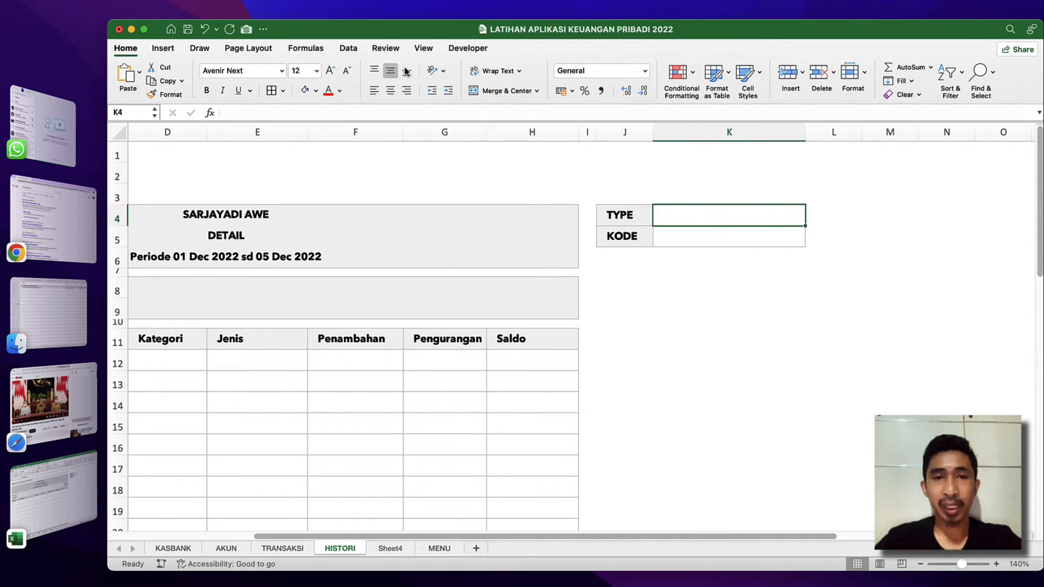
click(349, 48)
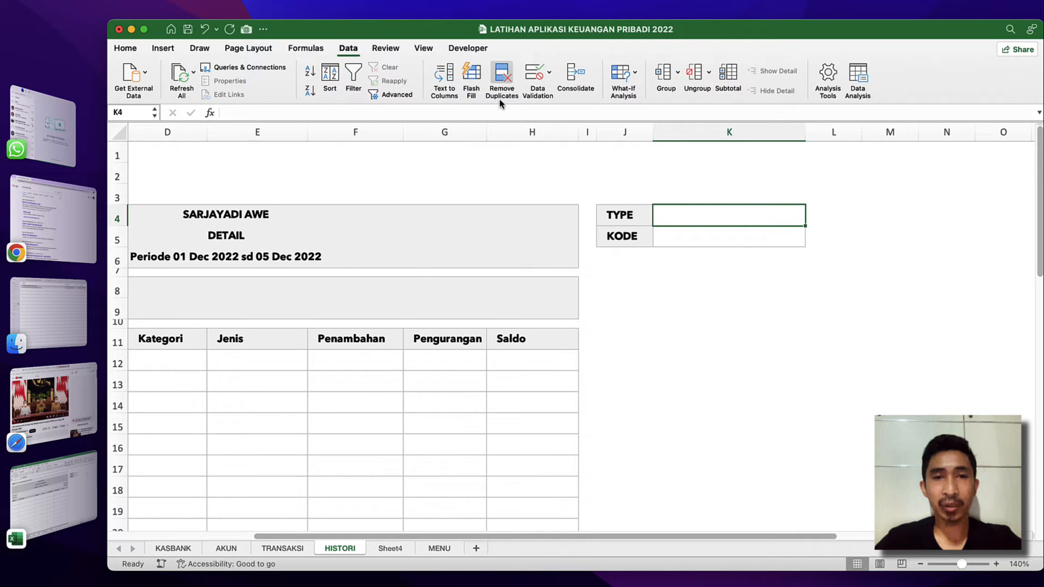
click(532, 77)
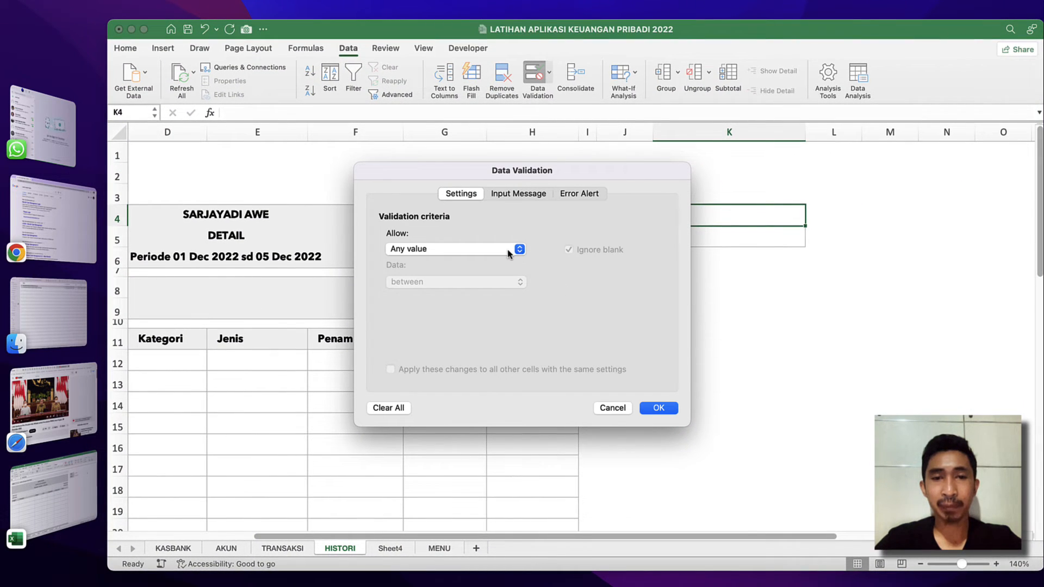
click(509, 253)
click(416, 292)
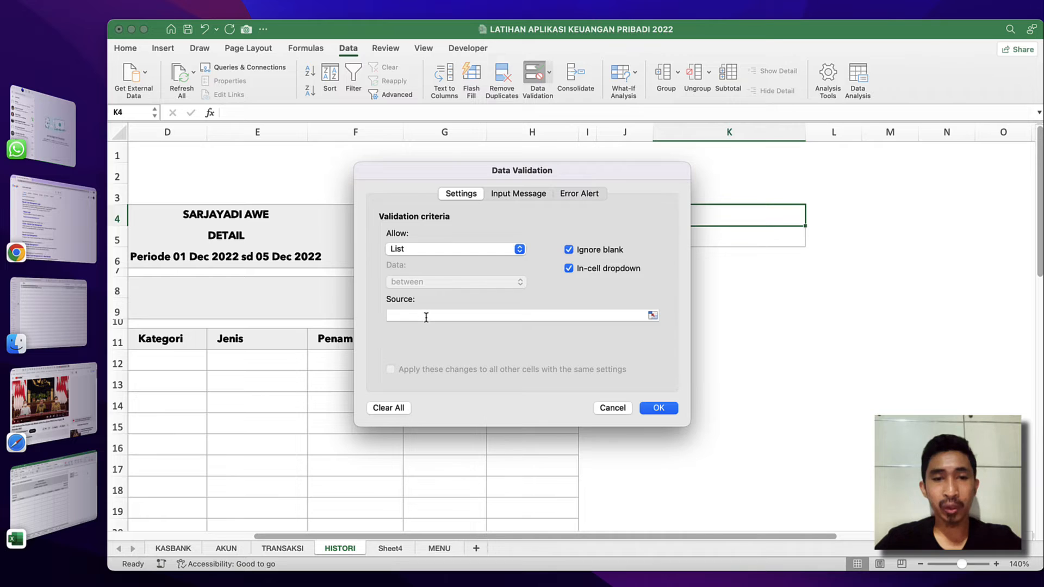
click(426, 316)
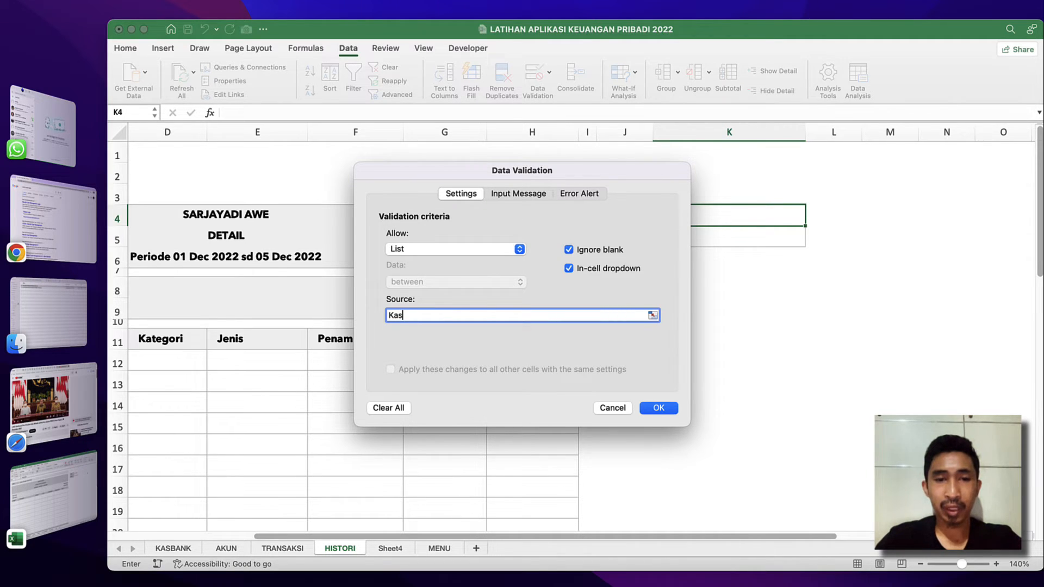
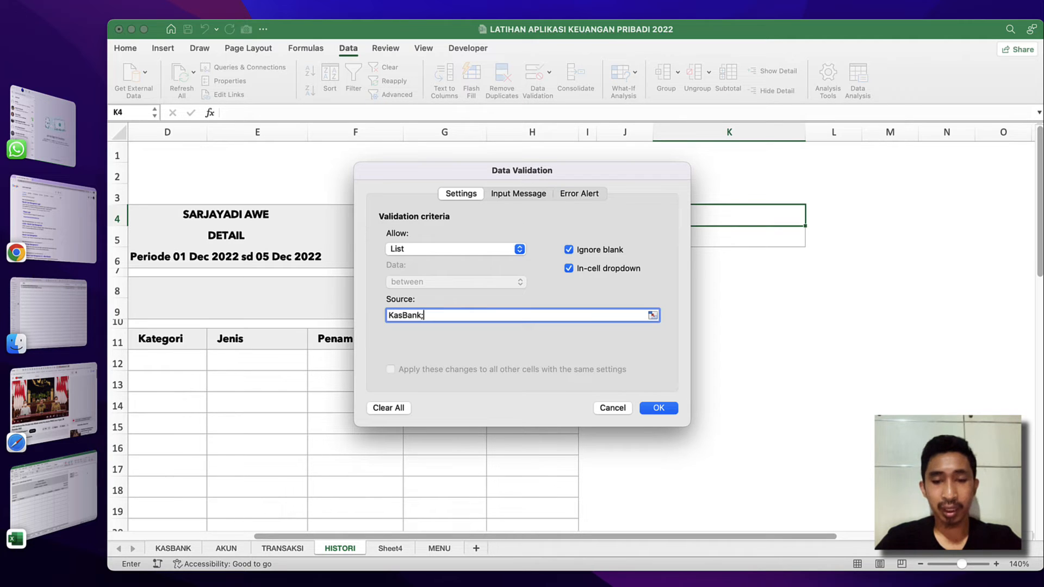
Complete K4's list validation with the source KasBank;Akun, and try both dropdown entries, leaving Akun chosen.
key(Return)
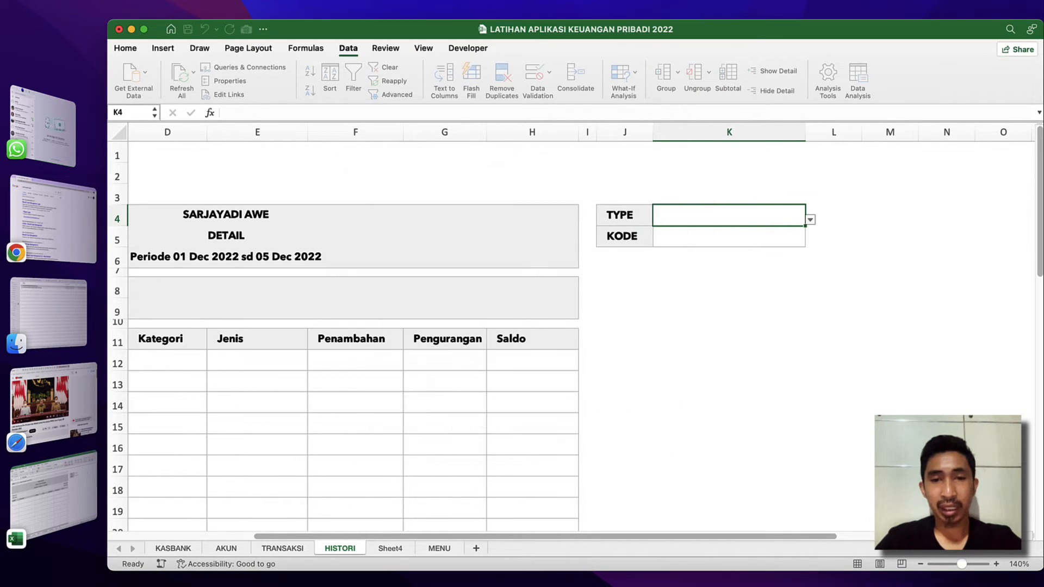
click(811, 219)
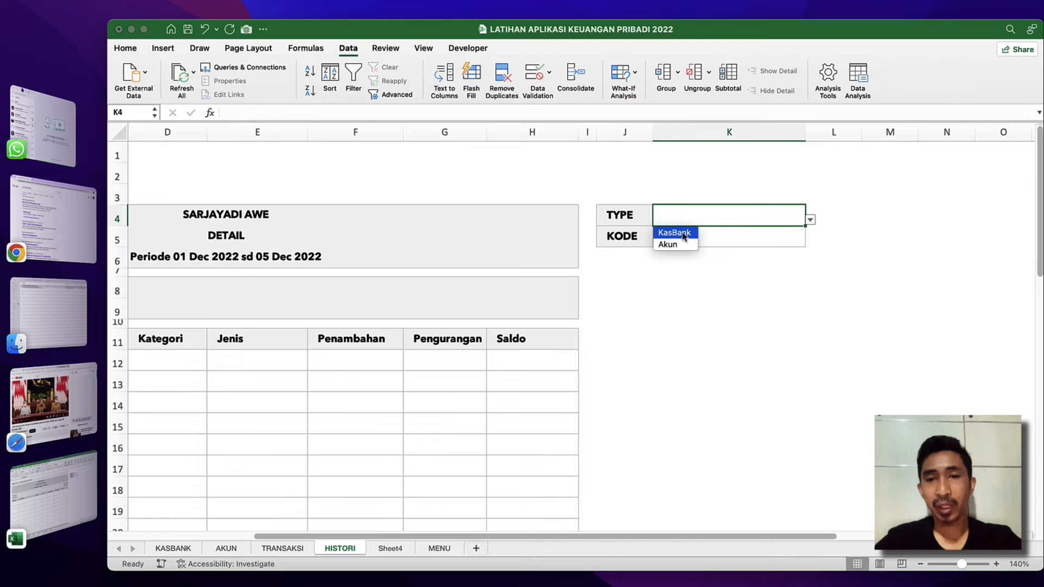
click(674, 233)
click(810, 219)
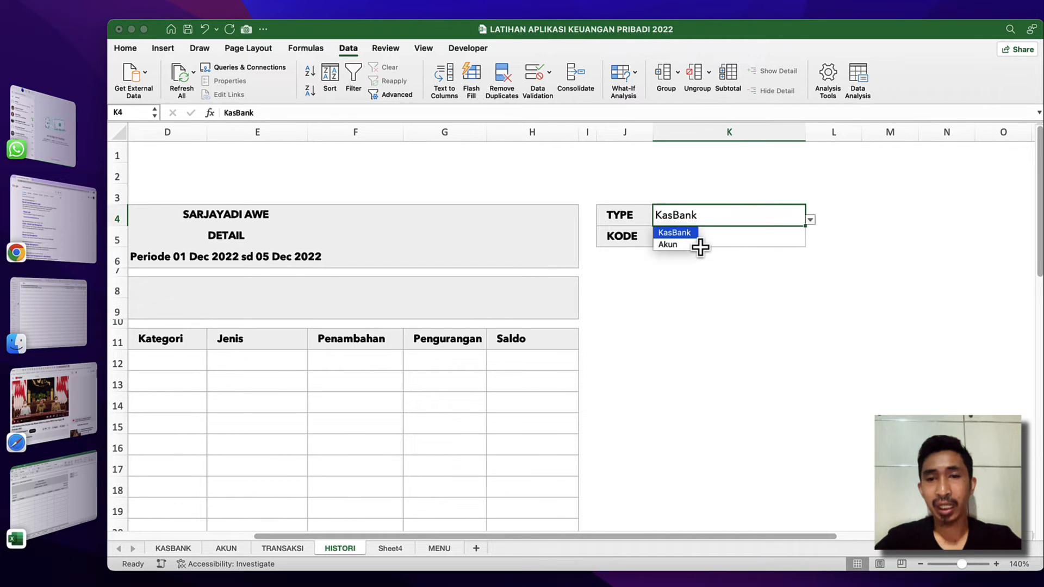
click(680, 245)
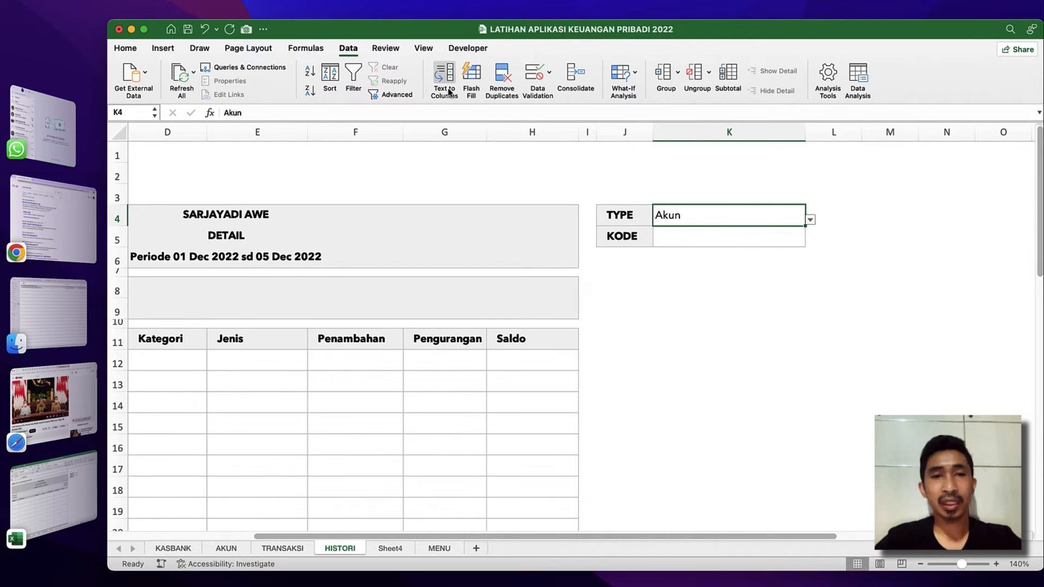
Increase the indent of the TYPE input cell K4 by one level.
click(124, 49)
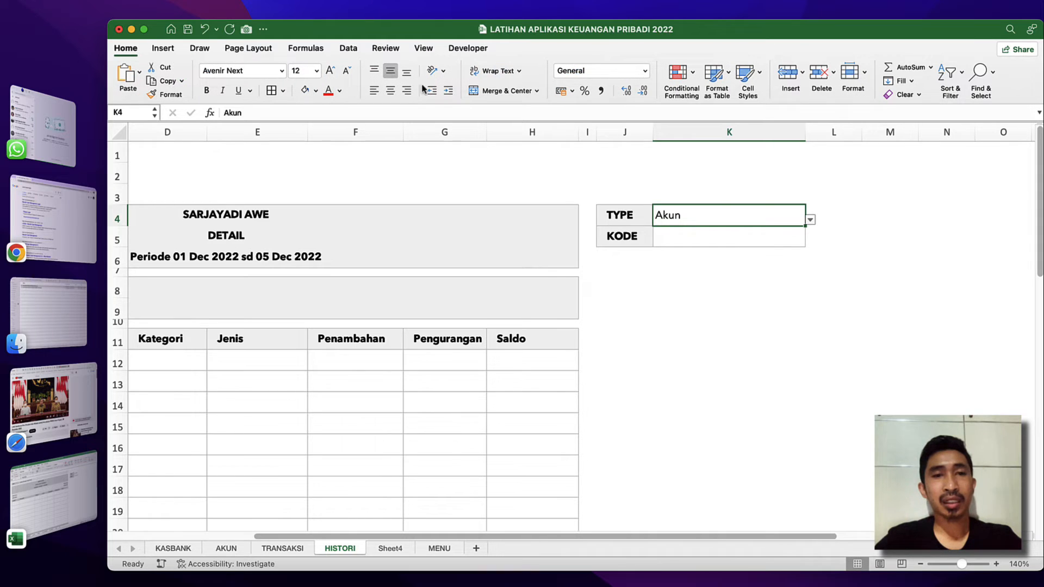
click(449, 90)
click(704, 230)
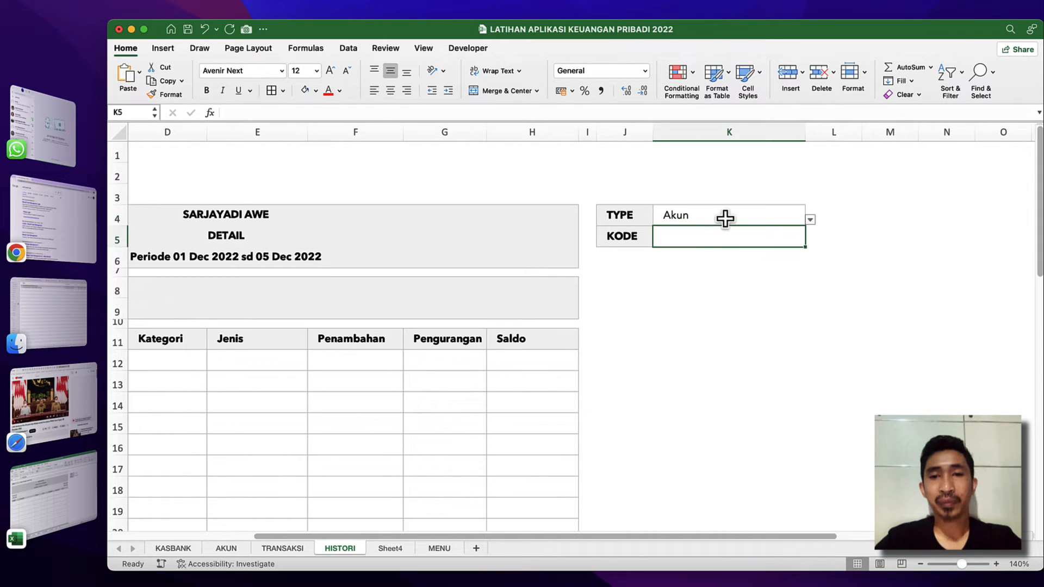
Assign the defined name hs_type to the TYPE input cell K4 on HISTORI.
click(725, 218)
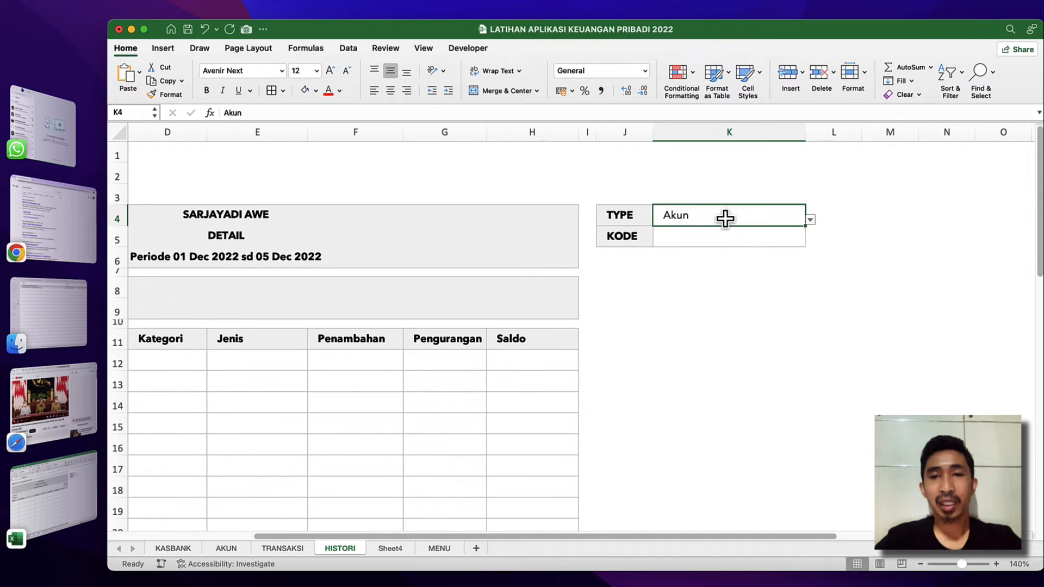
click(123, 113)
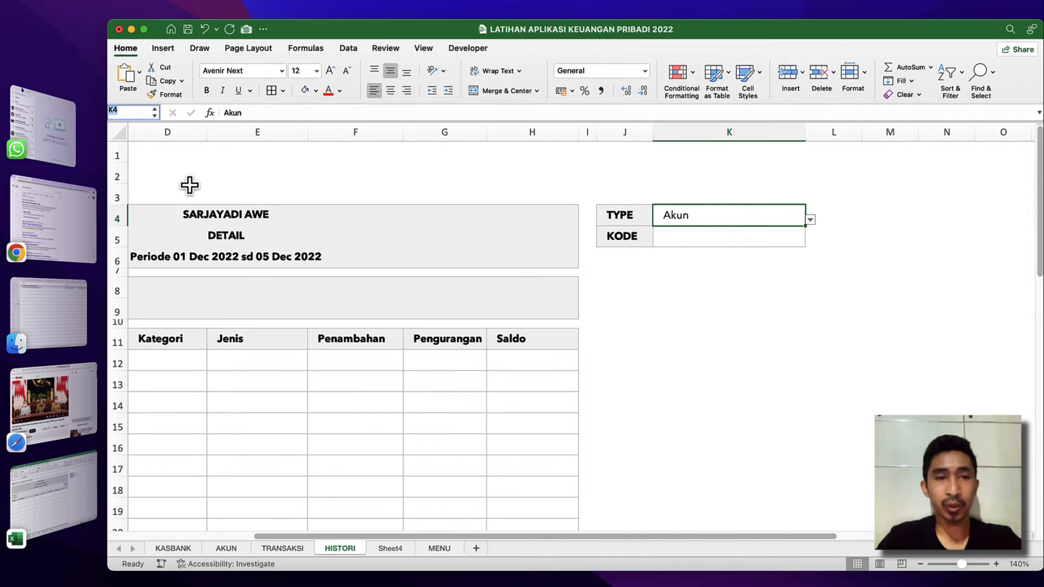
text(hs_type)
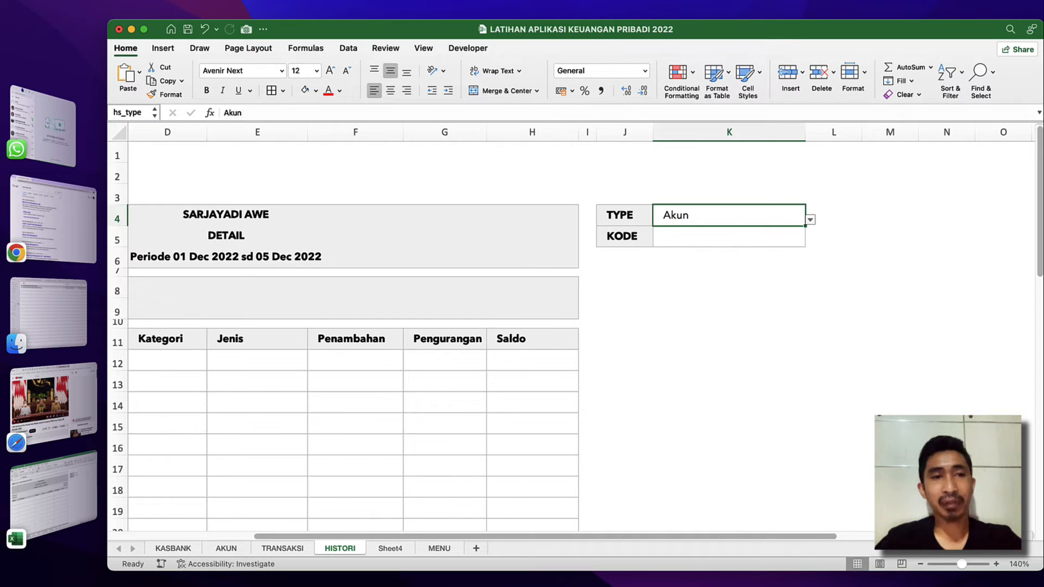
click(773, 259)
click(734, 212)
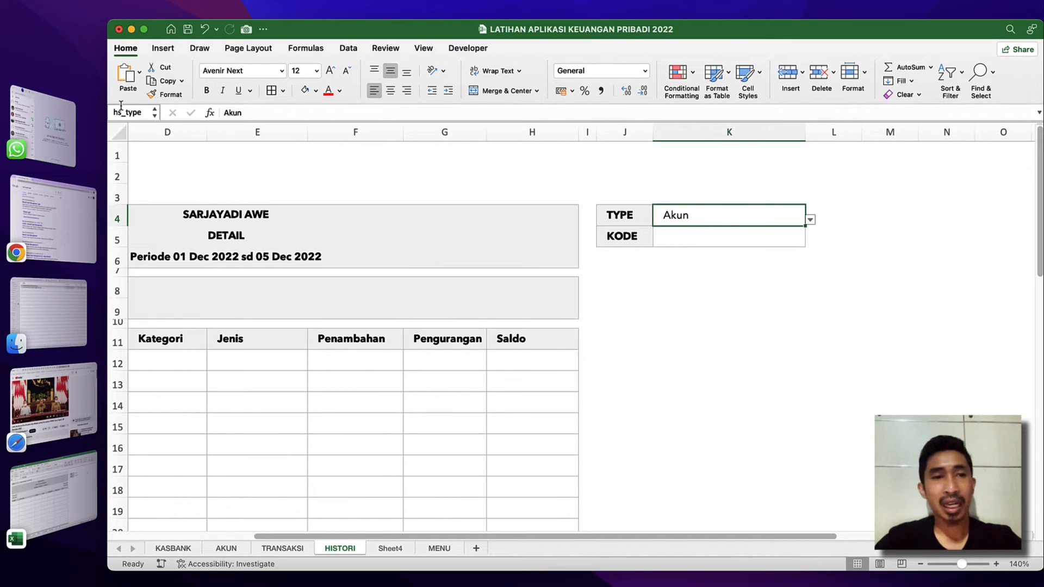
click(251, 210)
click(589, 287)
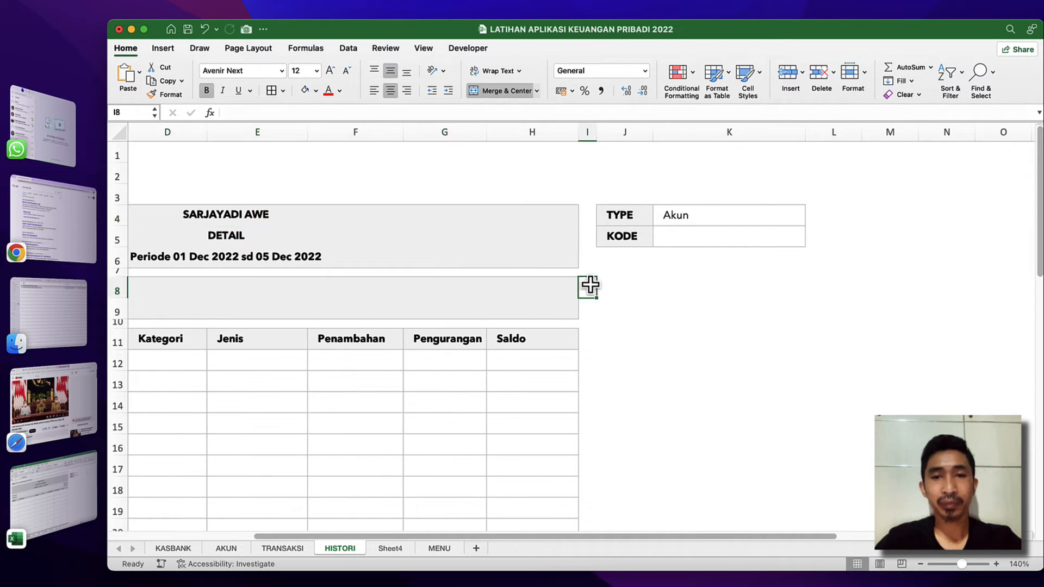
Enter 1 in cell B3 of Sheet4 as the start of a running number column.
click(390, 549)
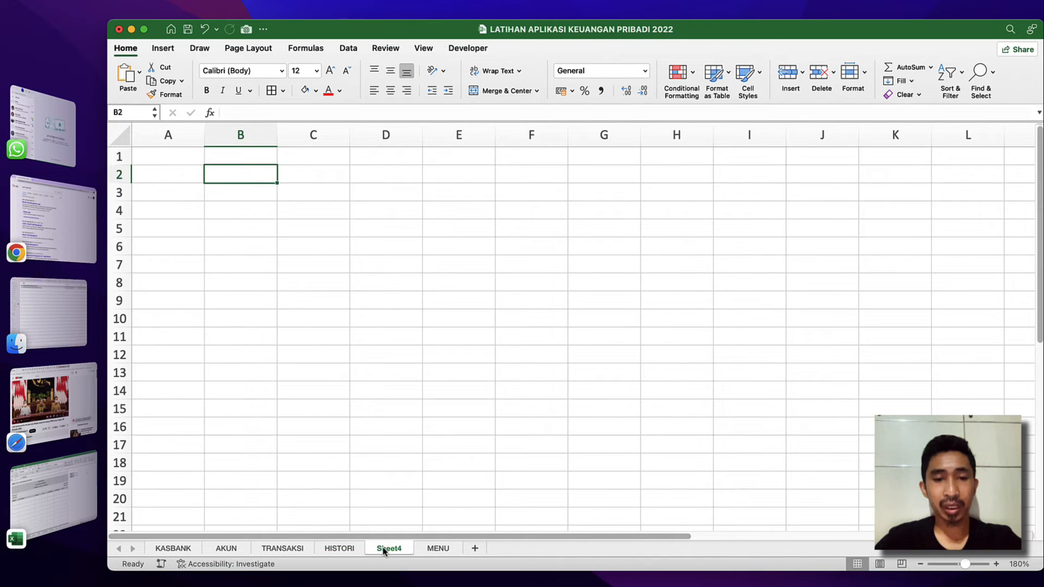
click(231, 189)
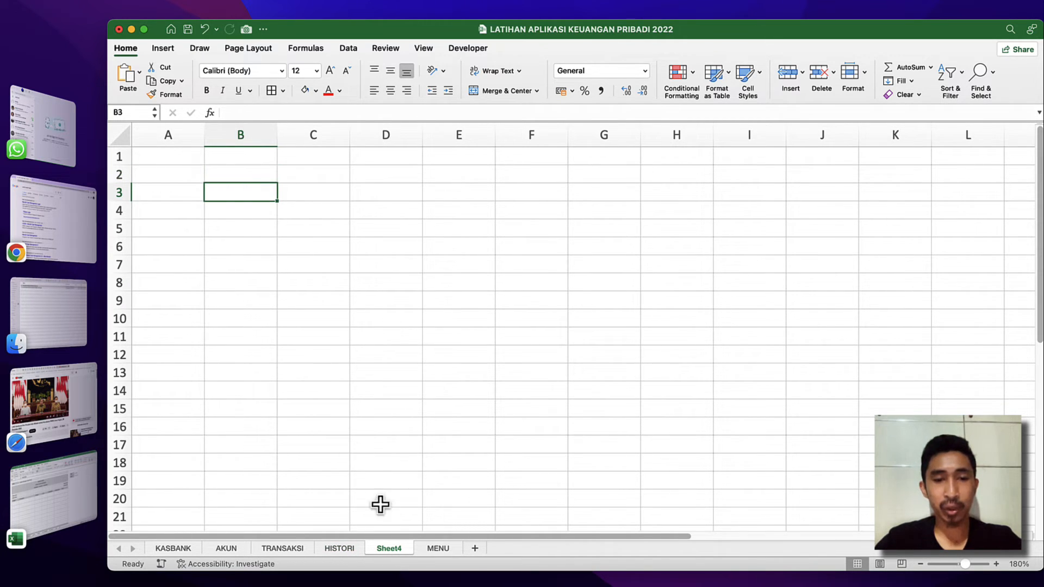
click(244, 170)
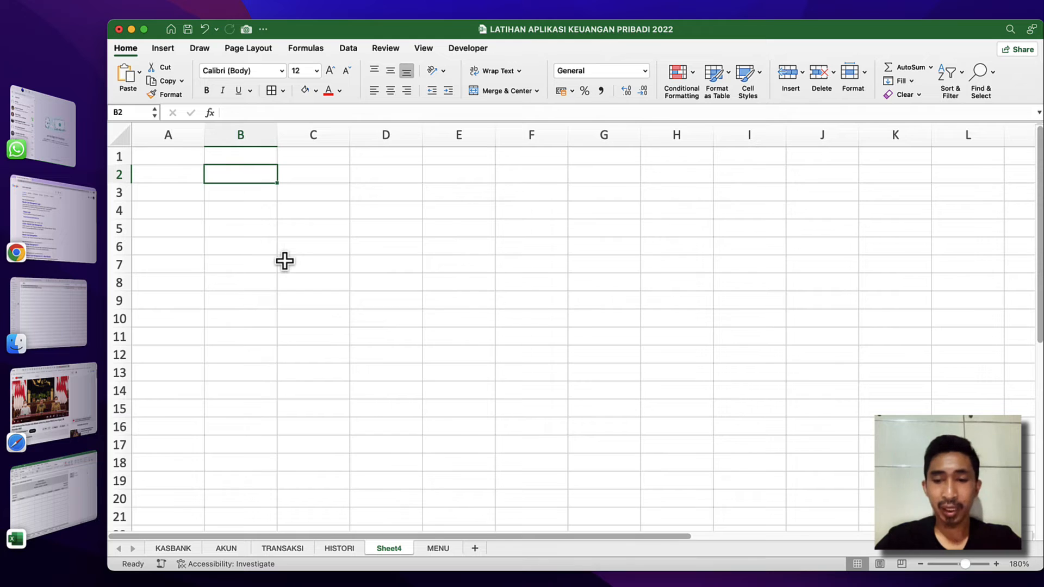
text(=)
key(BackSpace)
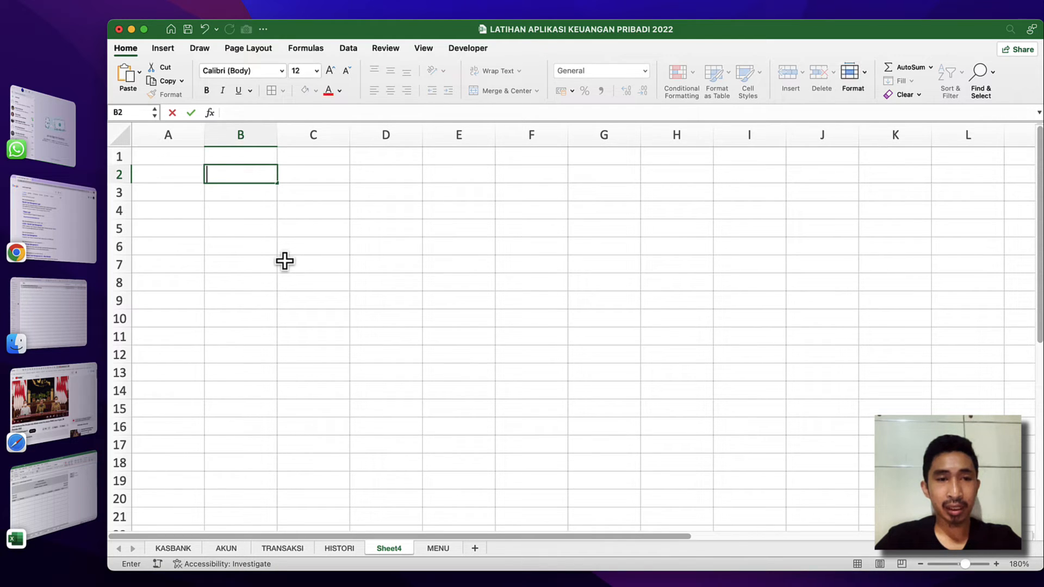
key(Left)
click(196, 196)
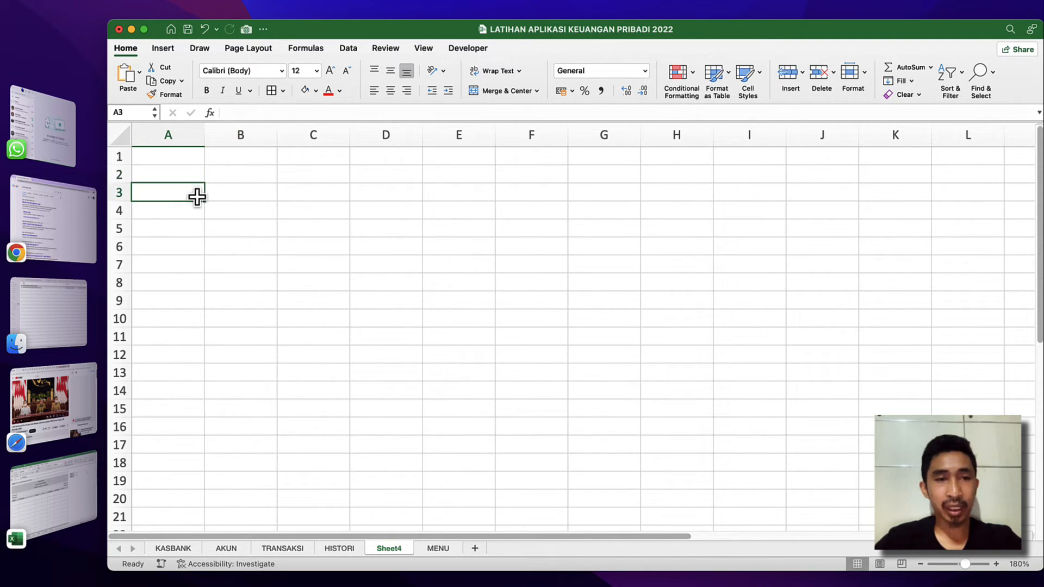
click(236, 194)
click(231, 175)
click(233, 193)
text(1)
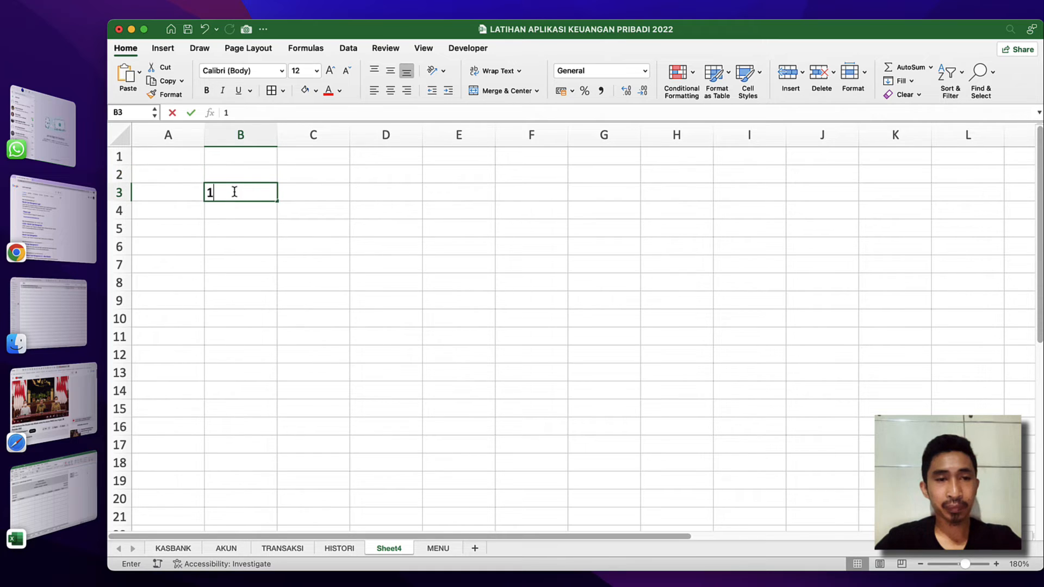
key(Return)
Enter the formula =B3+1 in cell B4 to continue the numbering.
text(=)
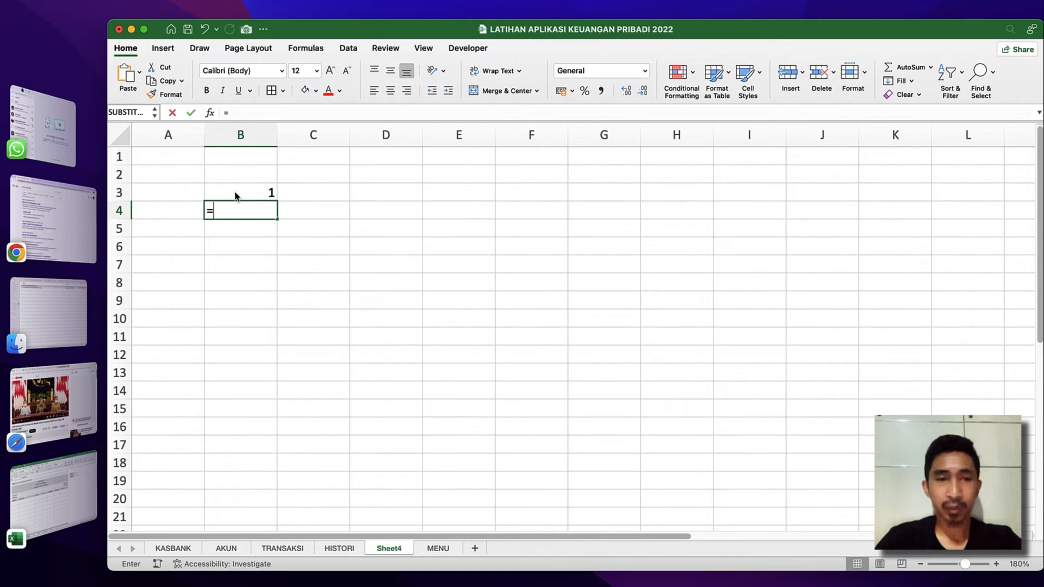
click(236, 195)
text(+)
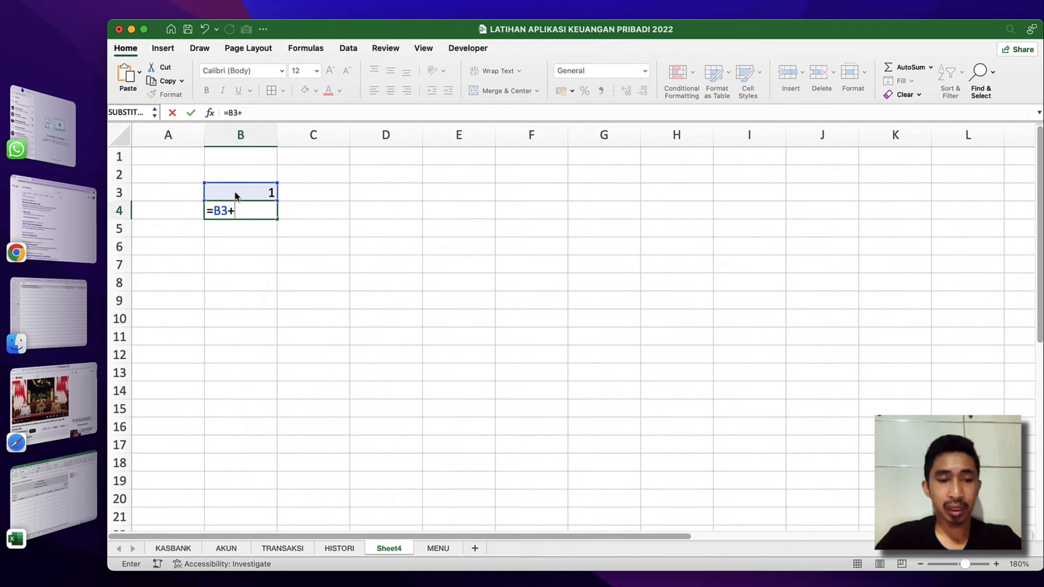
text(1)
key(Return)
Copy the numbering formula from B4 down into B5:B27.
click(271, 204)
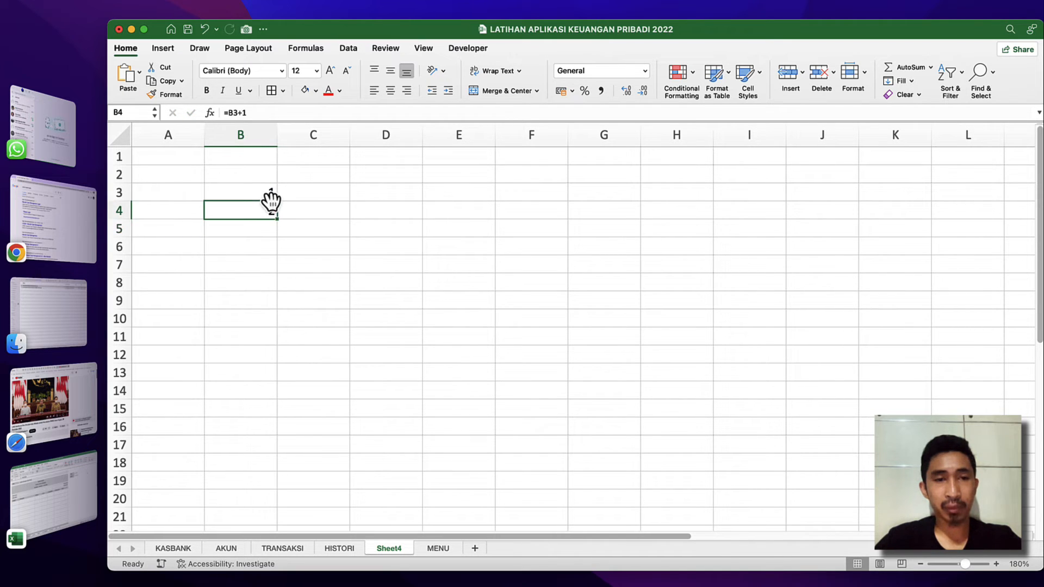
key(super+c)
key(Down)
key(shift+Down)
key(shift+Down)
key(shift+Down)
key(shift+Down)
key(shift+Down)
key(shift+Down)
key(shift+Down)
key(shift+Down)
key(shift+Down)
key(shift+Down)
key(shift+Down)
key(shift+Down)
key(shift+Down)
key(shift+Down)
key(shift+Down)
key(shift+Down)
key(shift+Down)
key(shift+Down)
key(shift+Down)
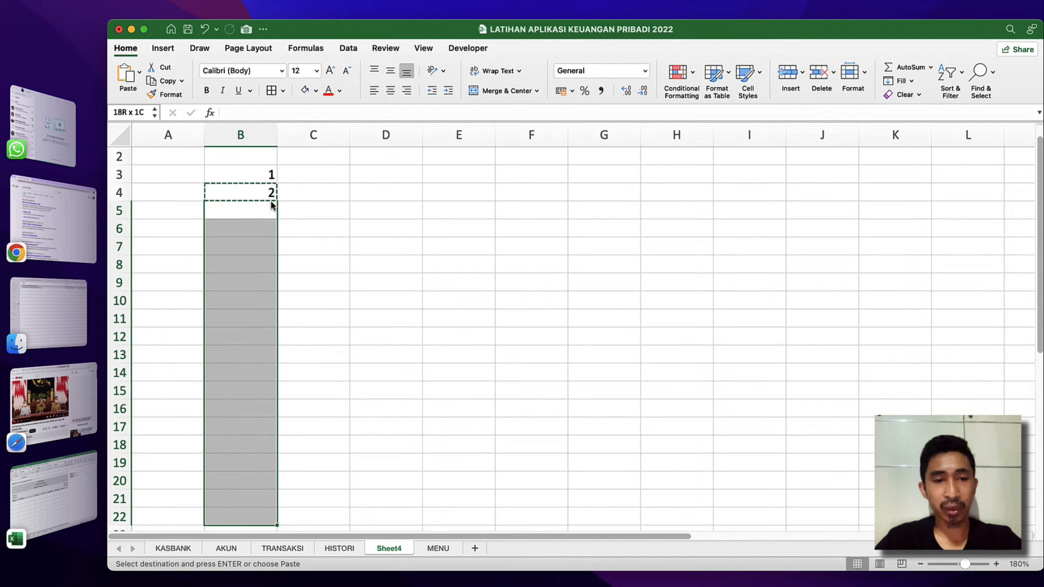
key(shift+Down)
key(shift+Down)
key(shift+Down)
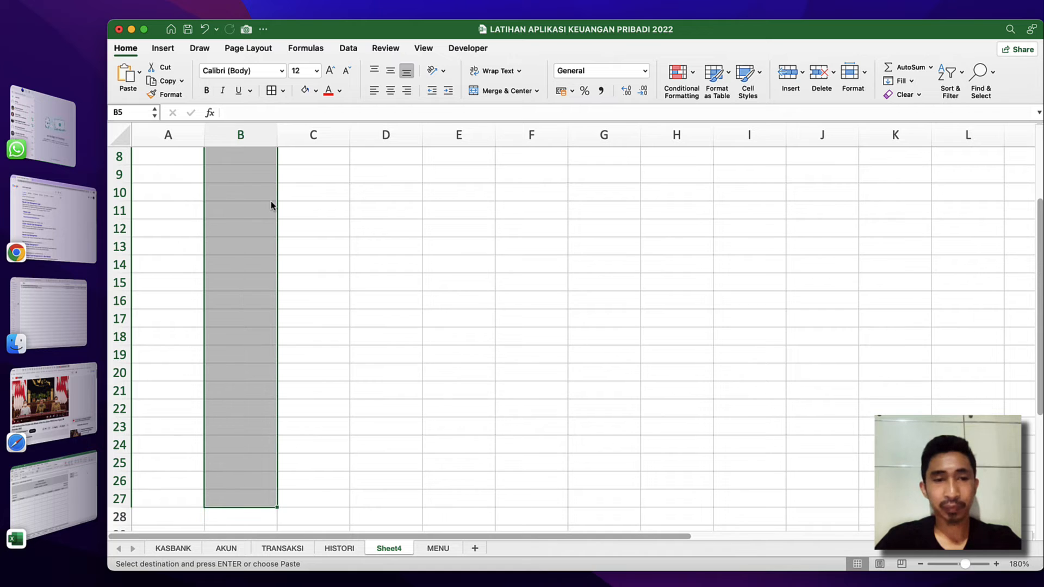
key(Return)
Apply cell borders to the number column and the empty column beside it, range B3:C27.
click(256, 282)
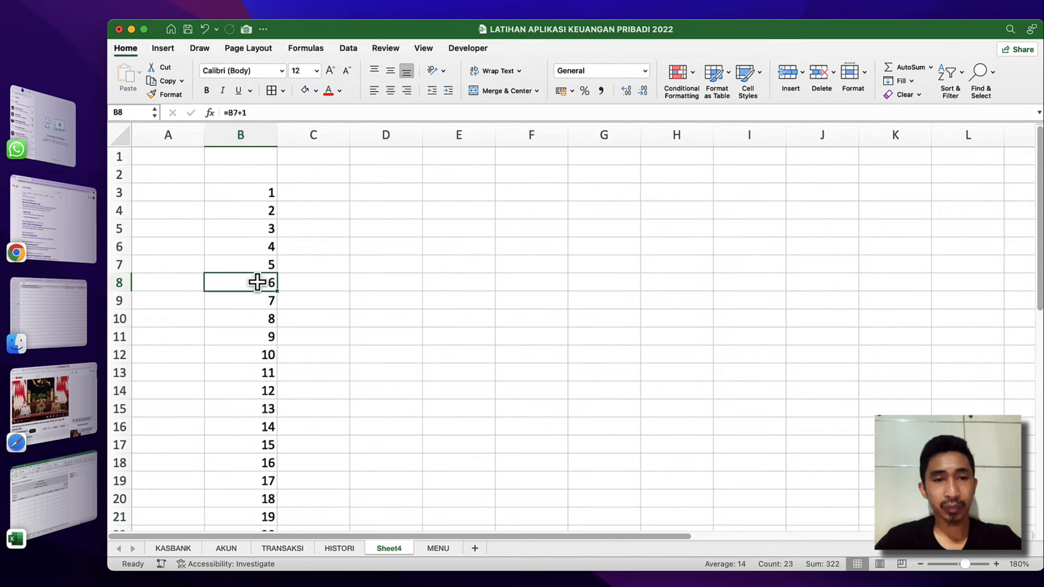
key(super+Down)
key(Up)
key(Down)
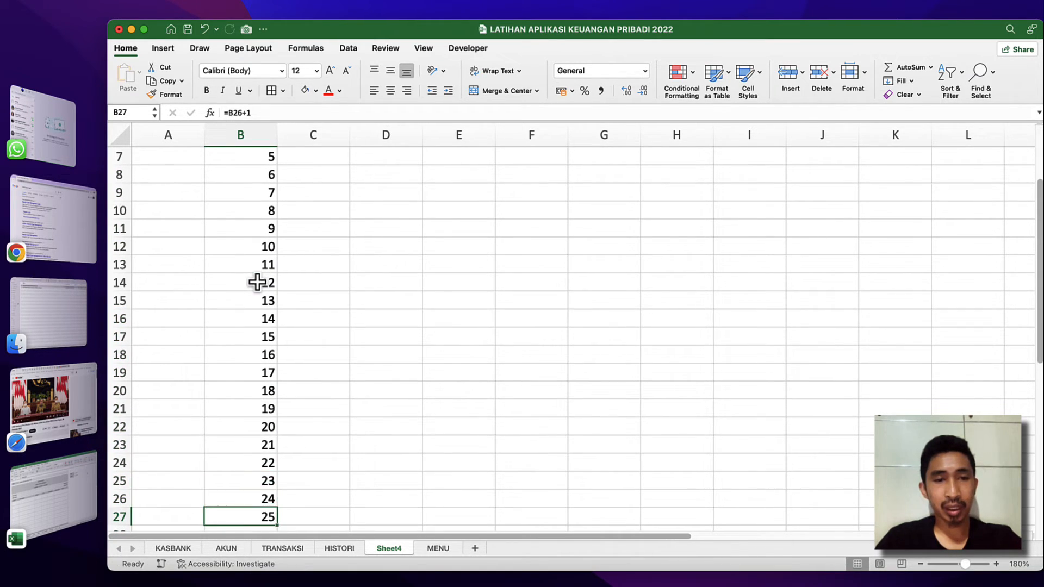
key(super+shift+Up)
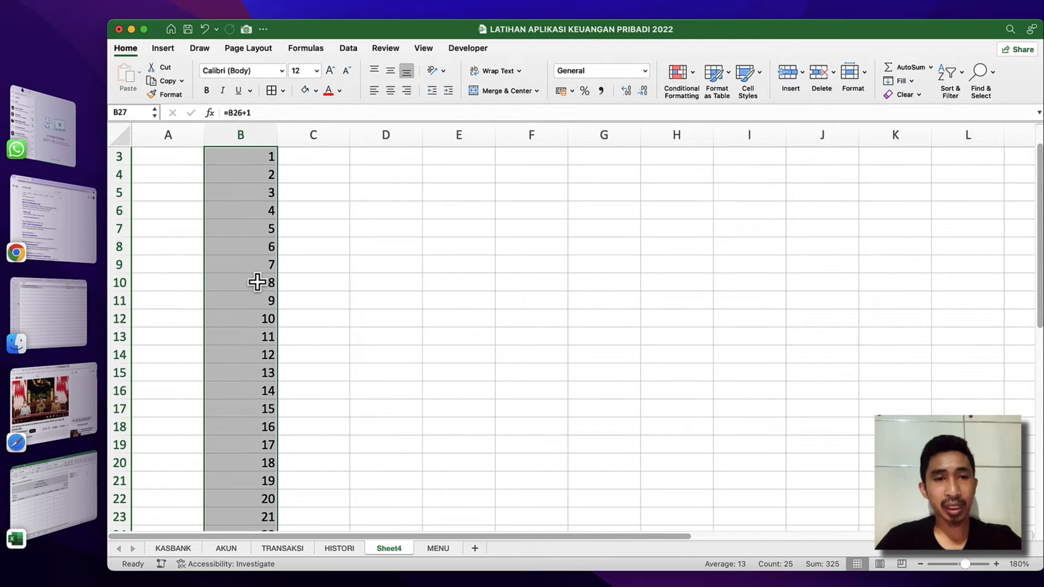
scroll(257, 282, up, 1)
key(shift+Right)
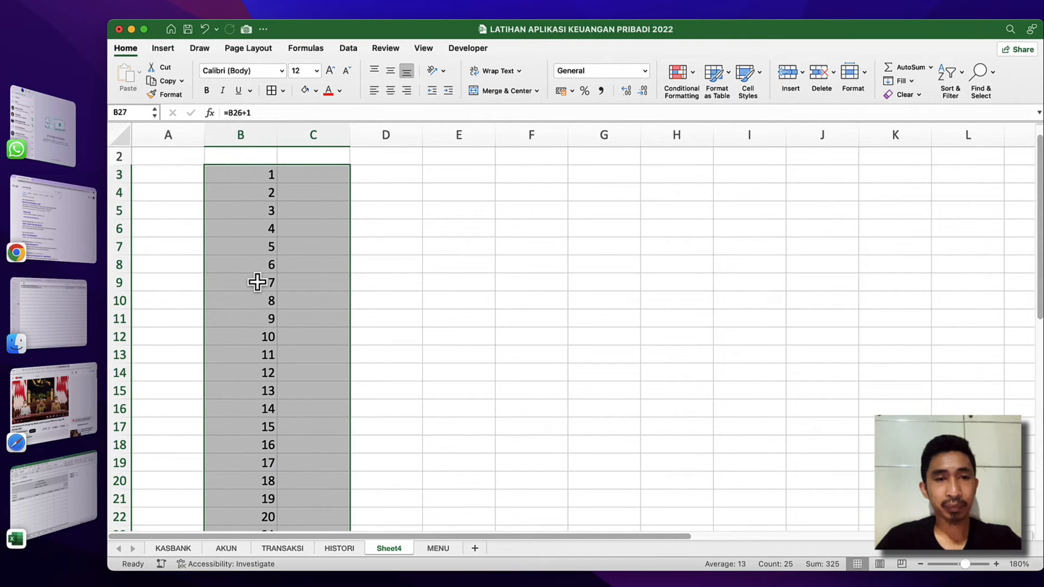
click(271, 91)
click(321, 263)
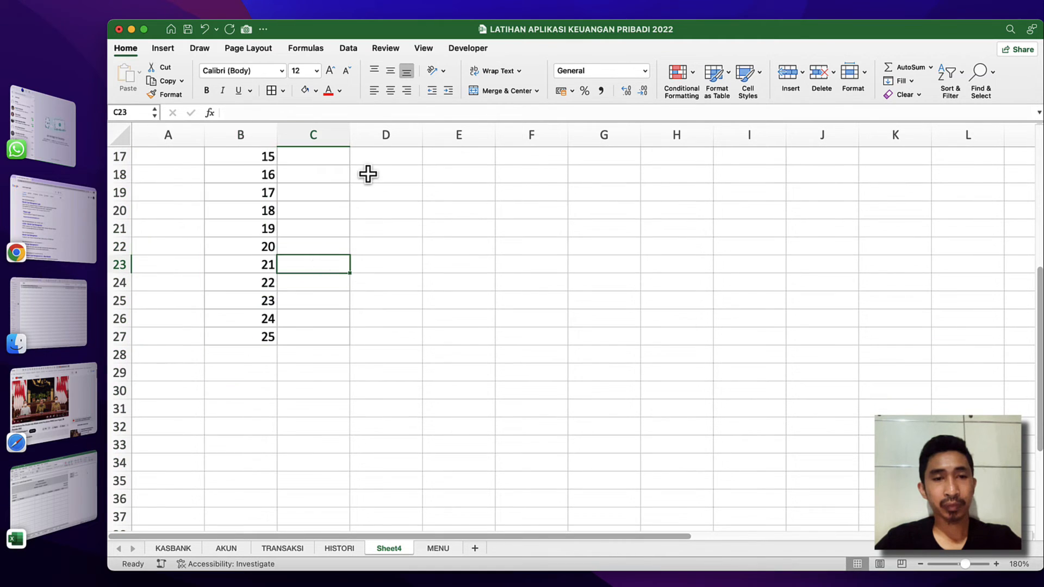
Hide the gridlines on Sheet4.
click(422, 50)
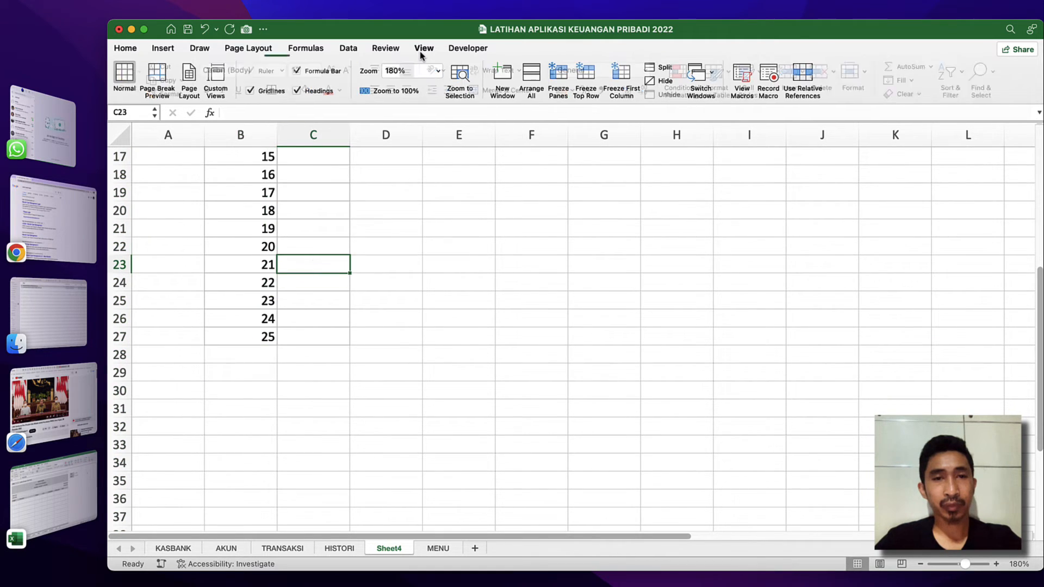
click(268, 96)
click(263, 192)
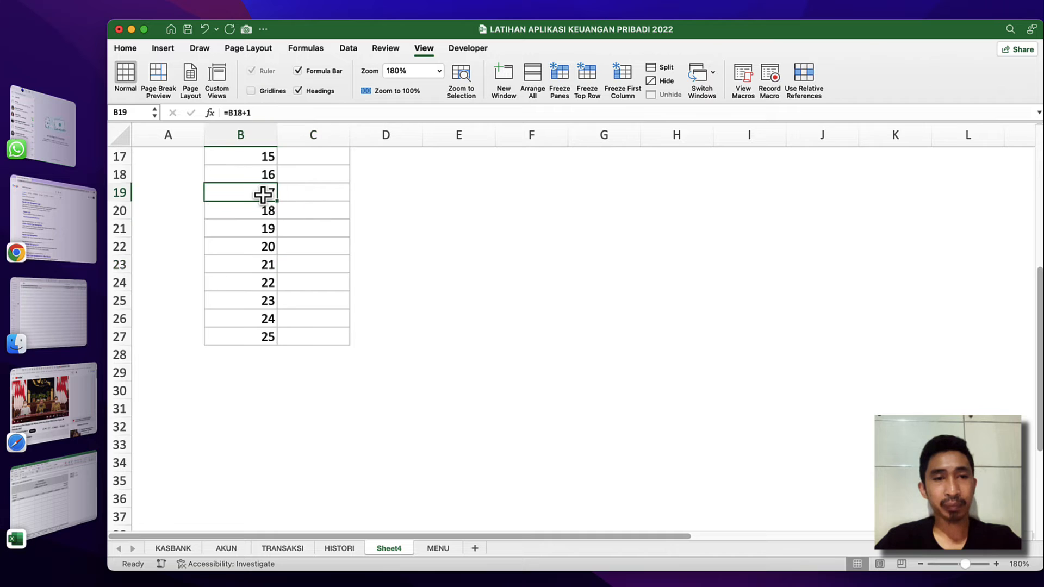
scroll(263, 193, up, 8)
Start an IF formula in cell C3 with the logical test hs_type="kasbank".
click(307, 194)
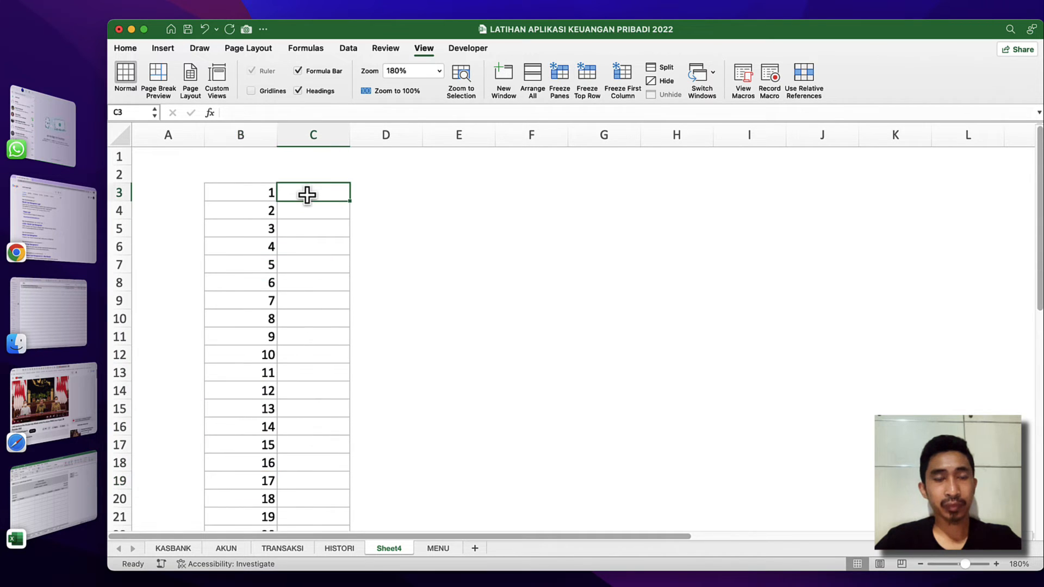
text(=)
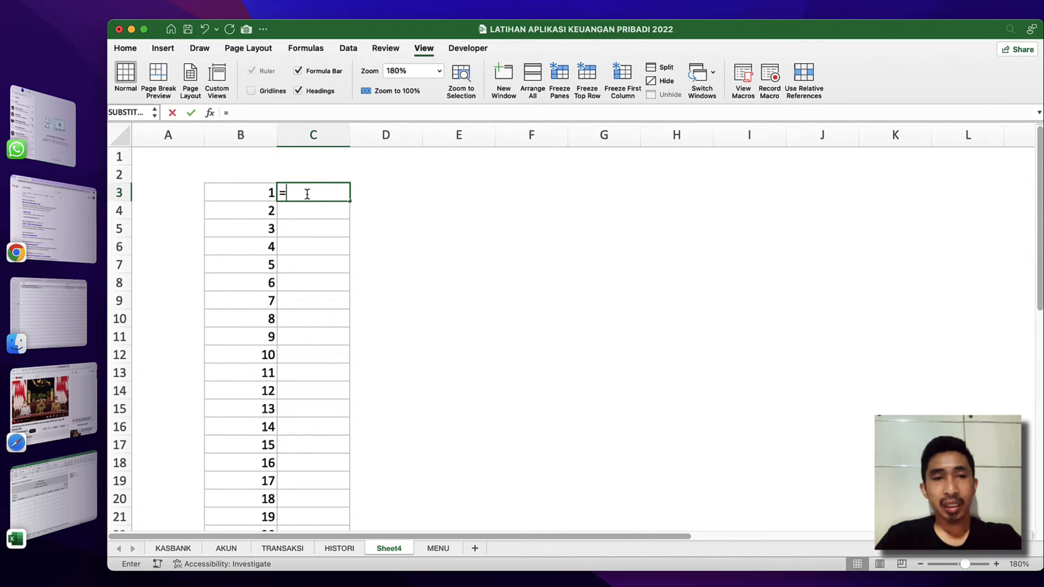
text(if)
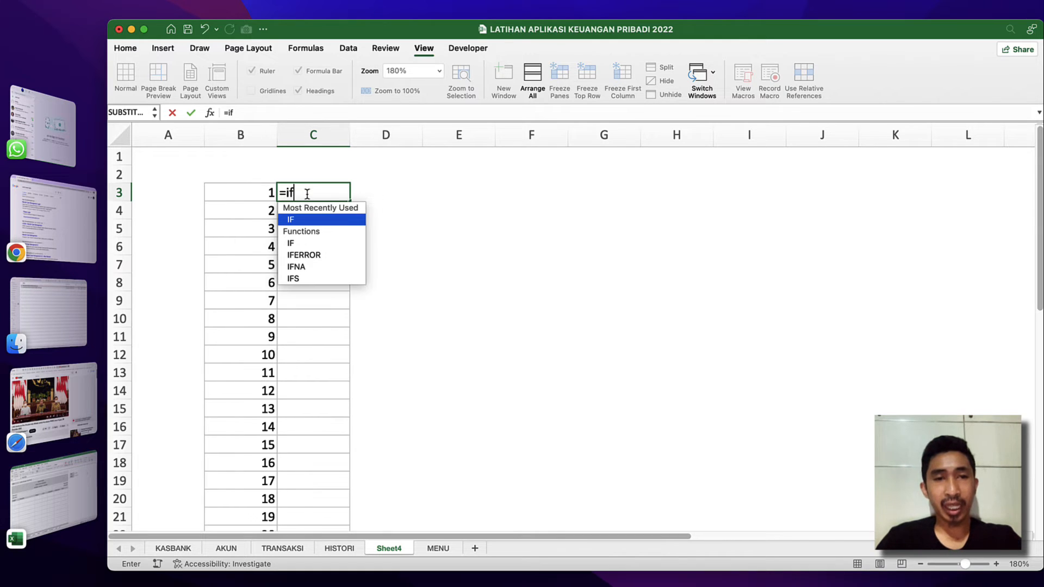
text(()
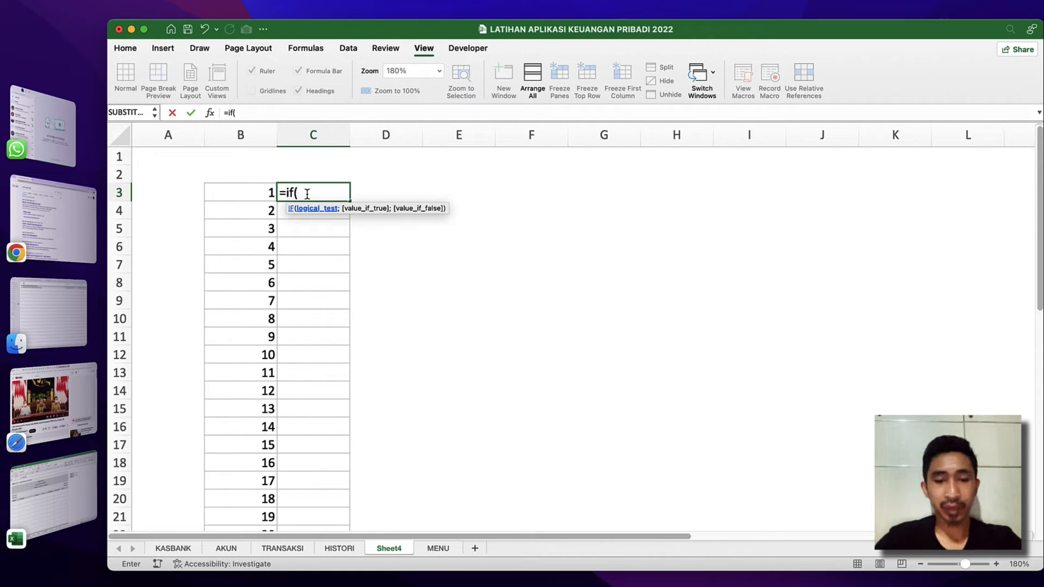
text(hs)
double_click(317, 219)
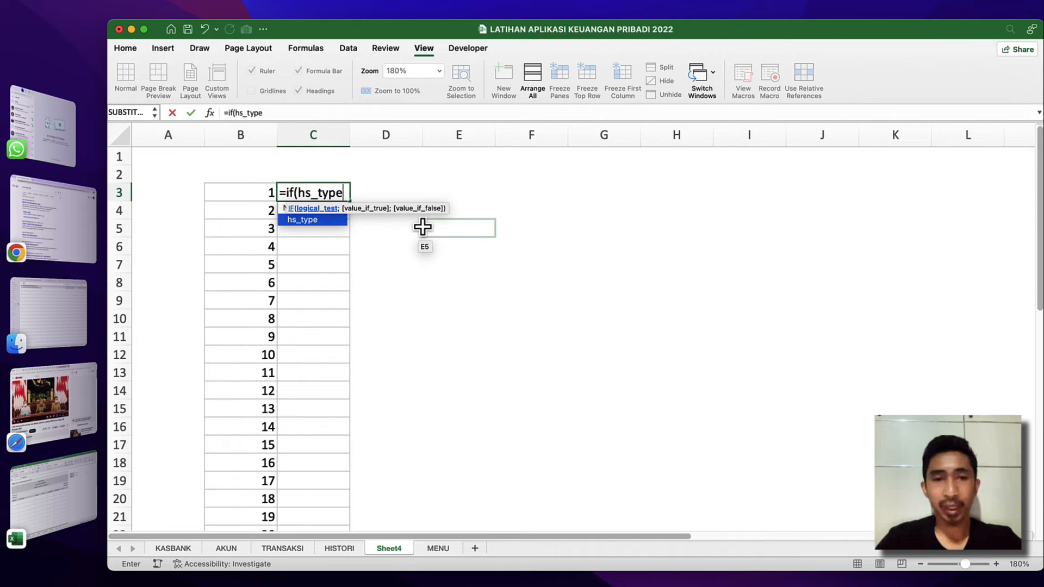
text(=")
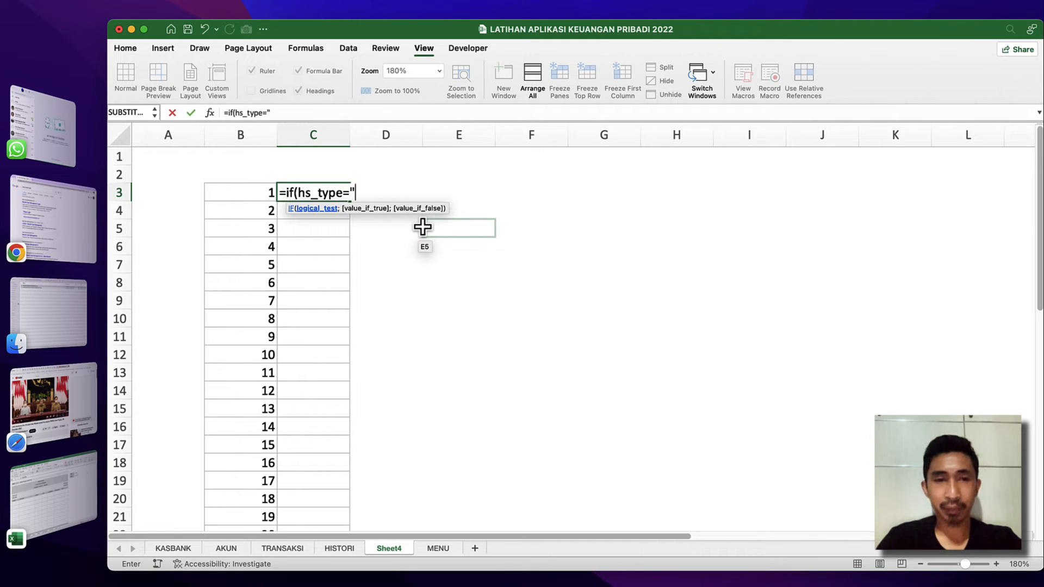
text(ka)
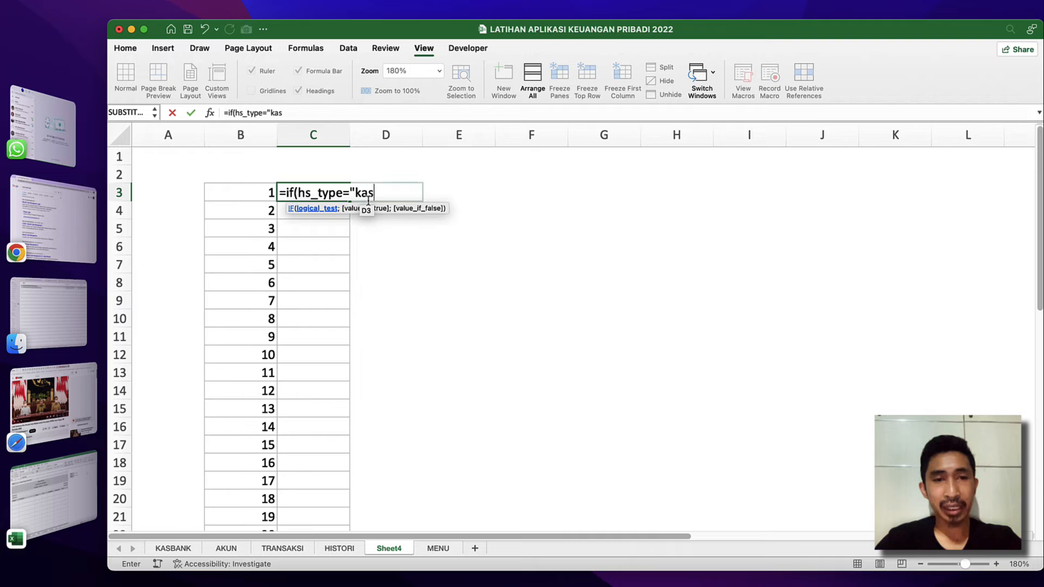
text(sbank)
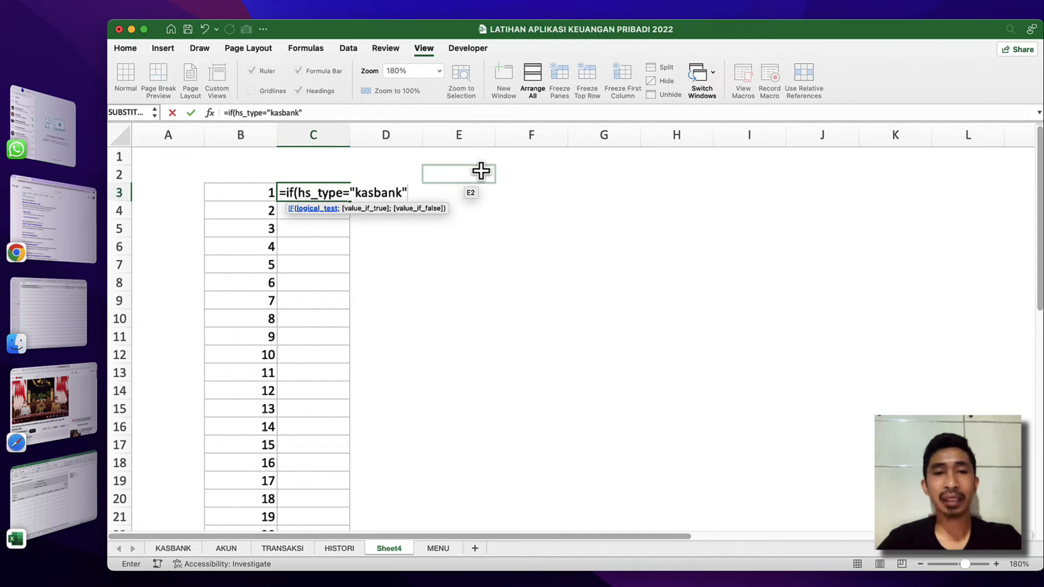
text(;)
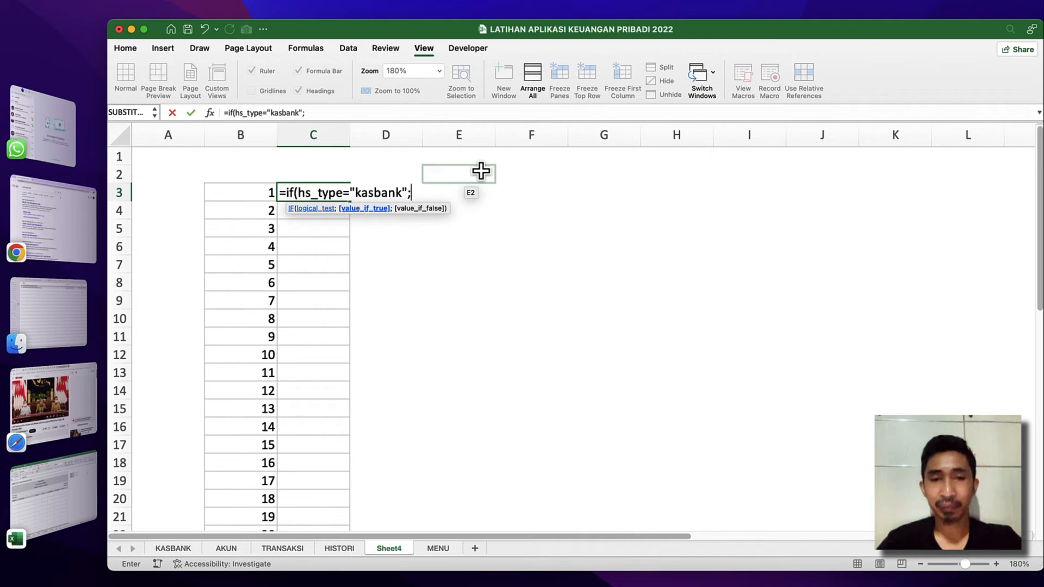
text(inde)
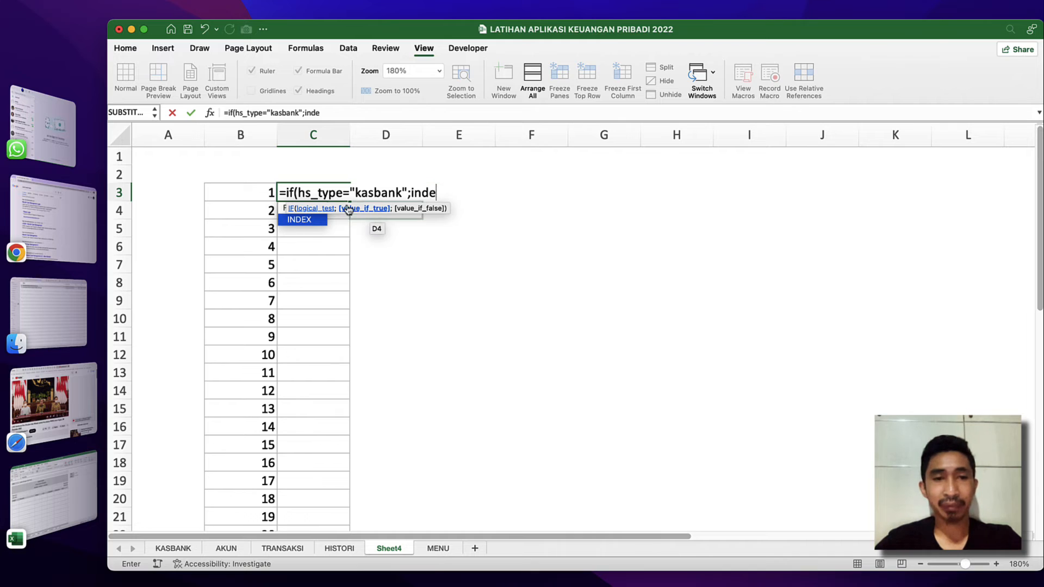
Use an INDEX function over the named range kb_ket as the IF formula's value-if-true argument.
double_click(299, 220)
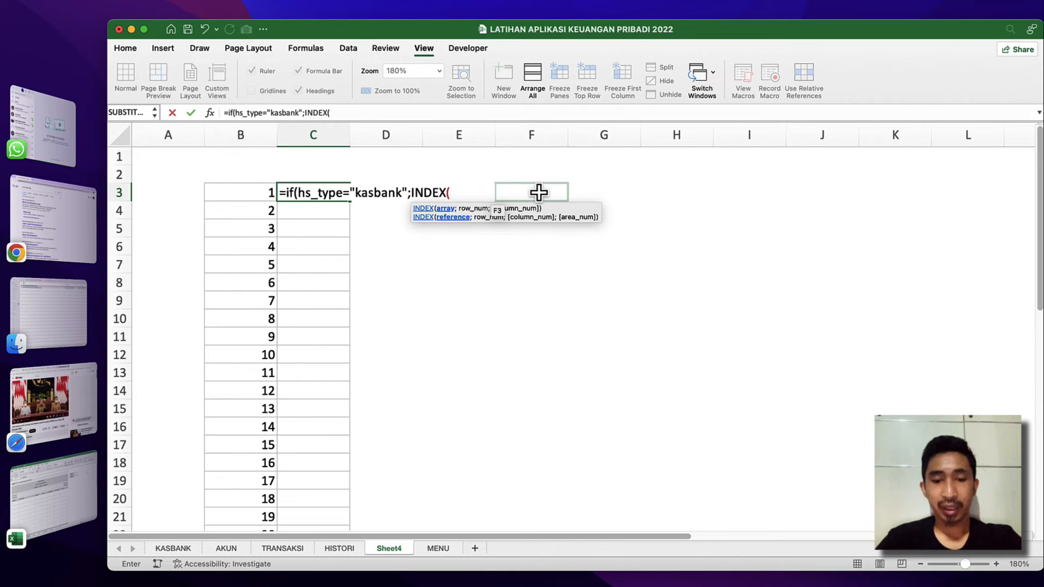
text(kb)
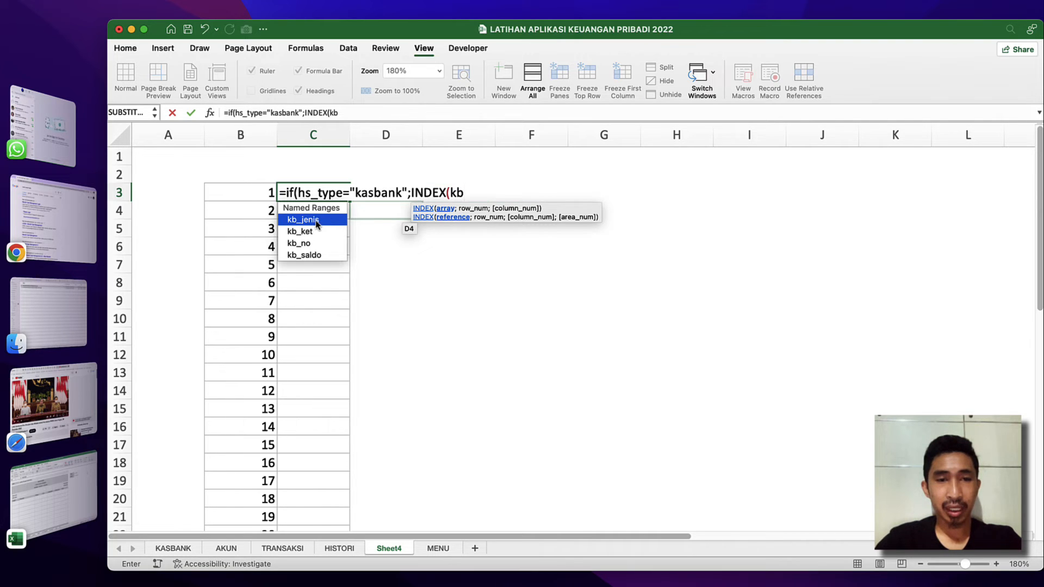
text(_jenis)
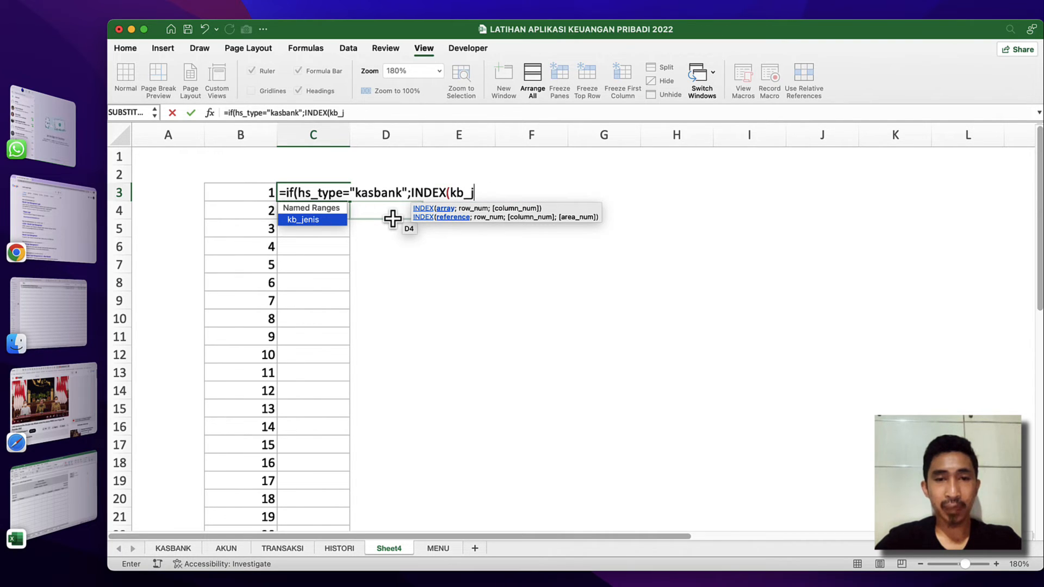
key(BackSpace)
text(ket)
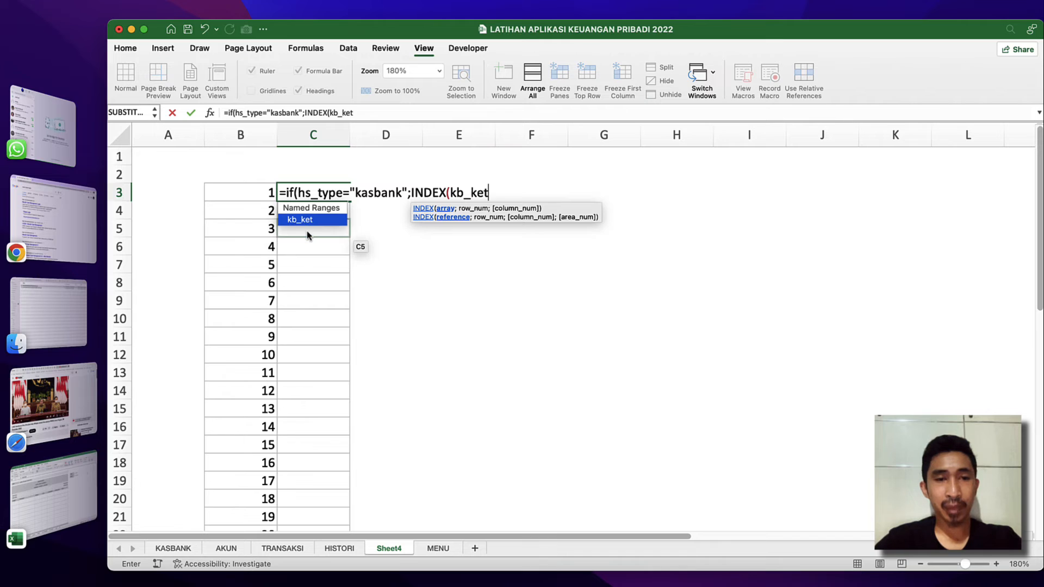
text(;)
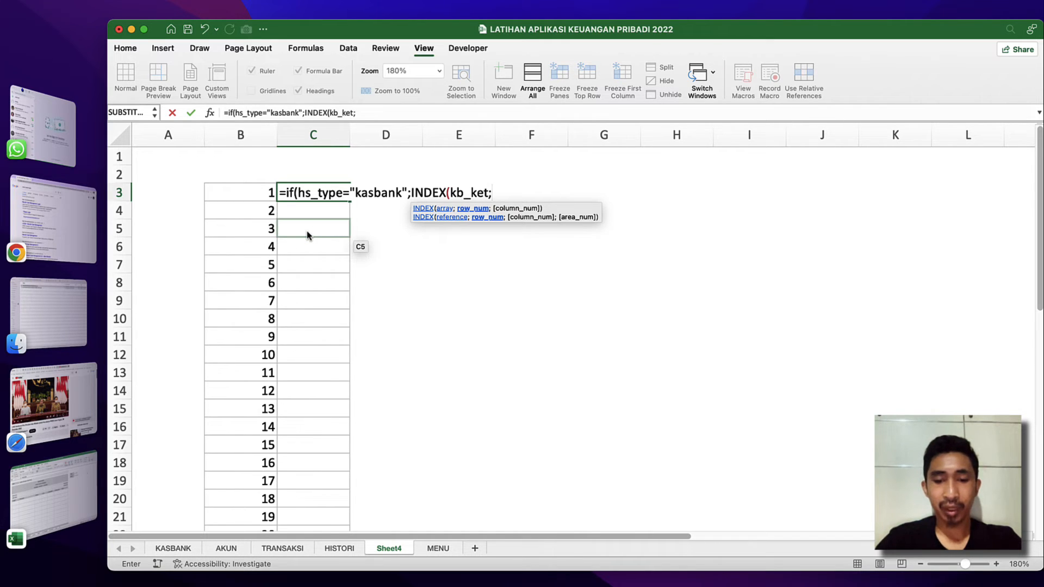
text(mat)
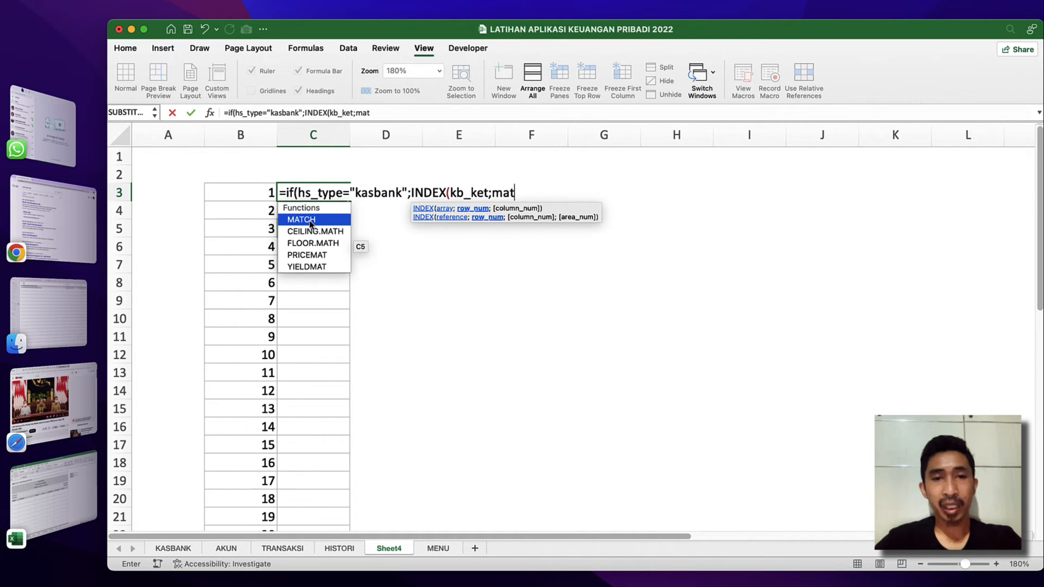
Add MATCH(B3;kb_no;0) as the row number of the kb_ket INDEX and close both functions.
double_click(310, 219)
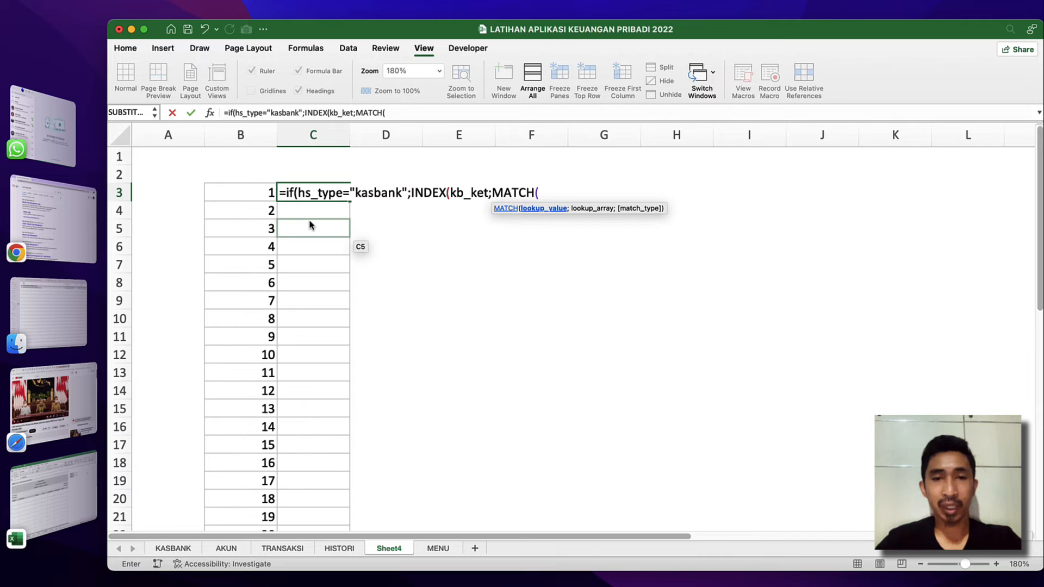
click(260, 195)
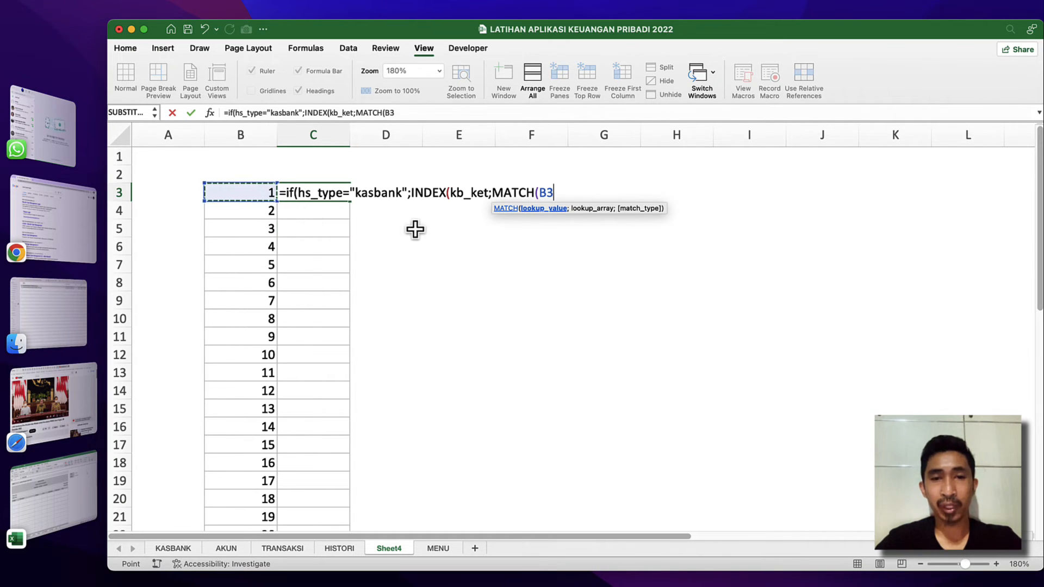
text(;)
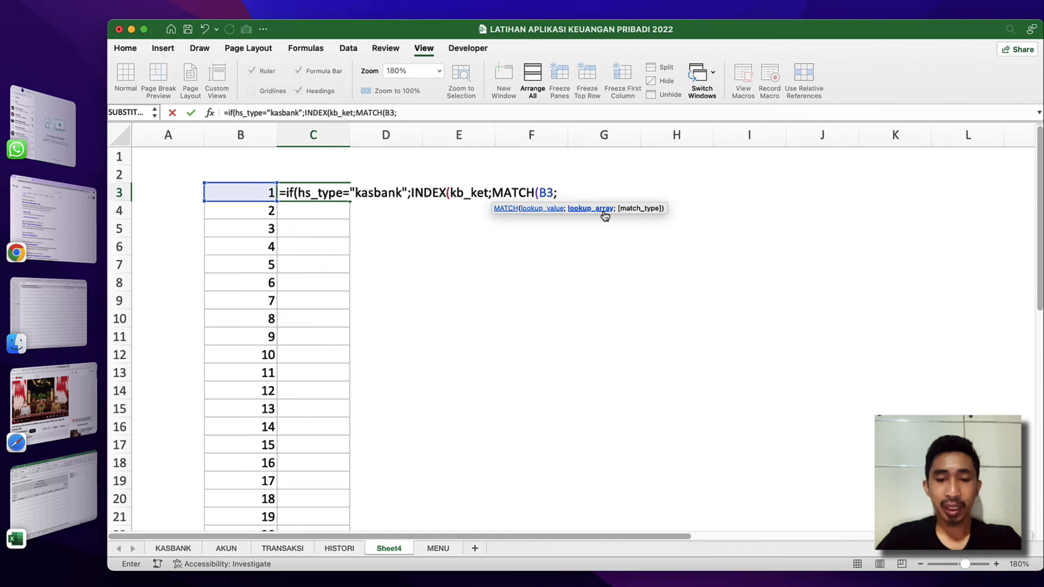
text(kb)
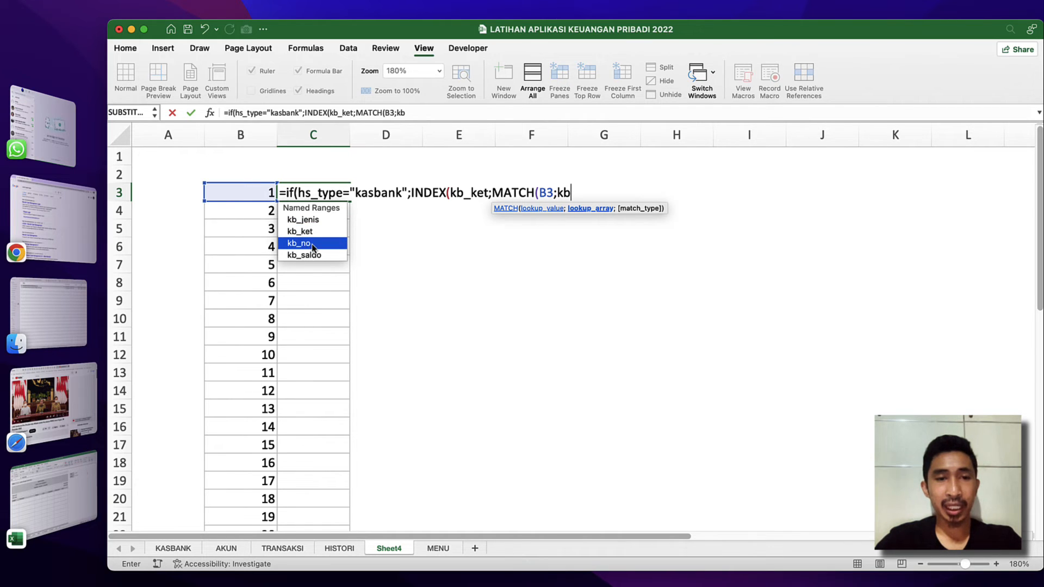
text(_no)
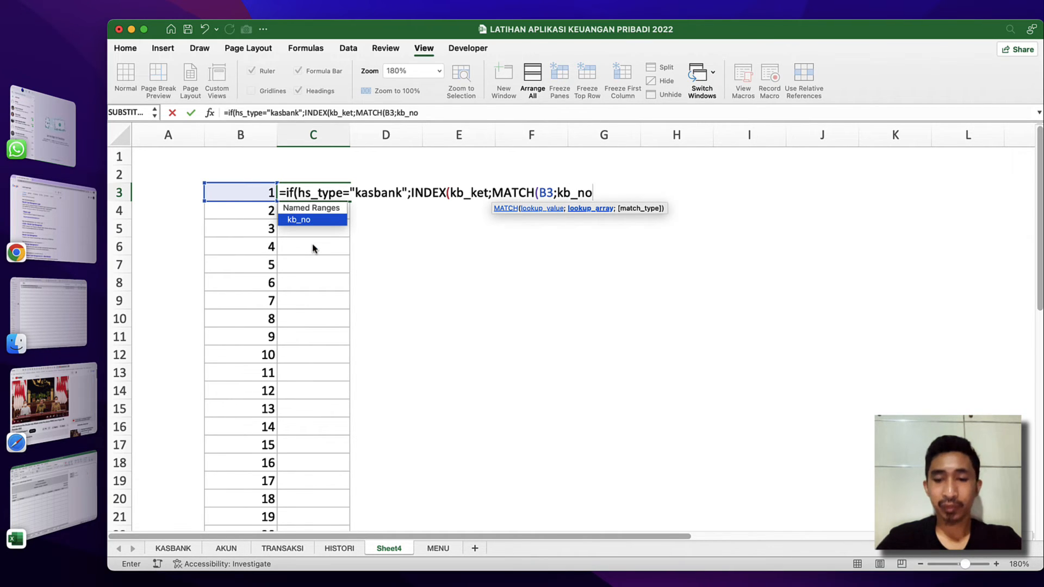
text(;0)
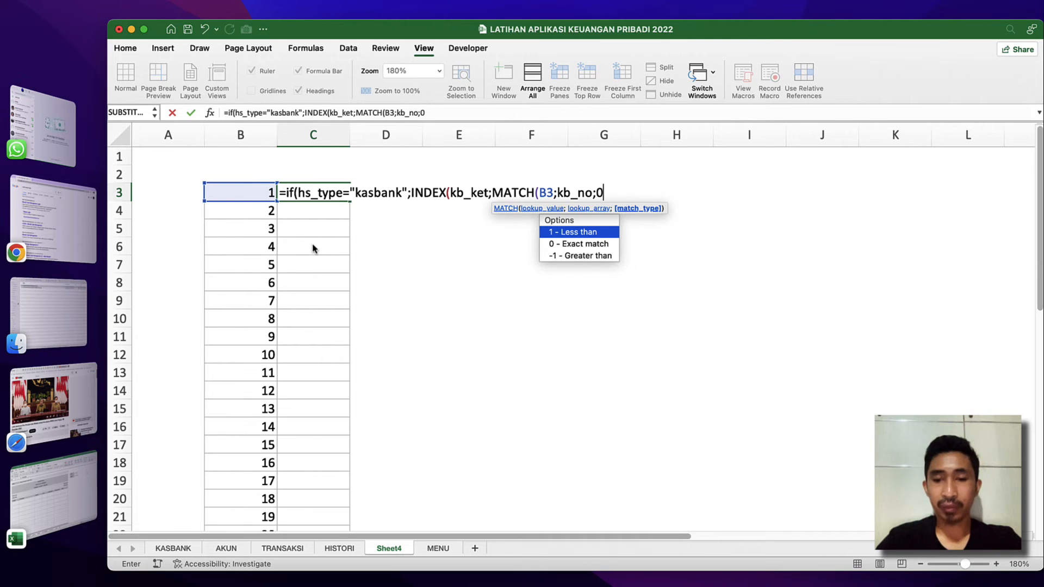
text()))
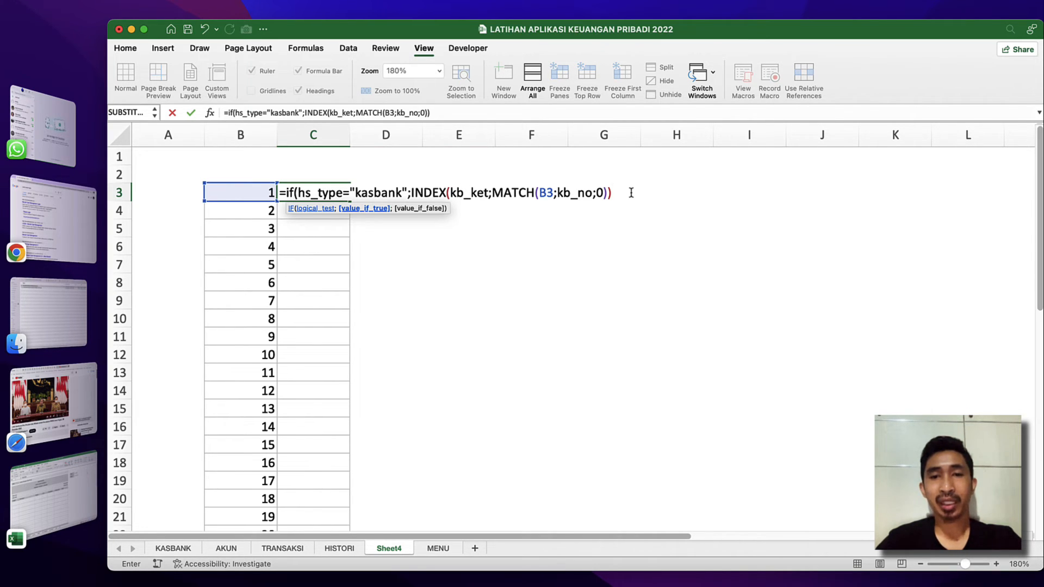
Use an INDEX function over the named range ak_ket as the IF formula's value-if-false argument.
text(;)
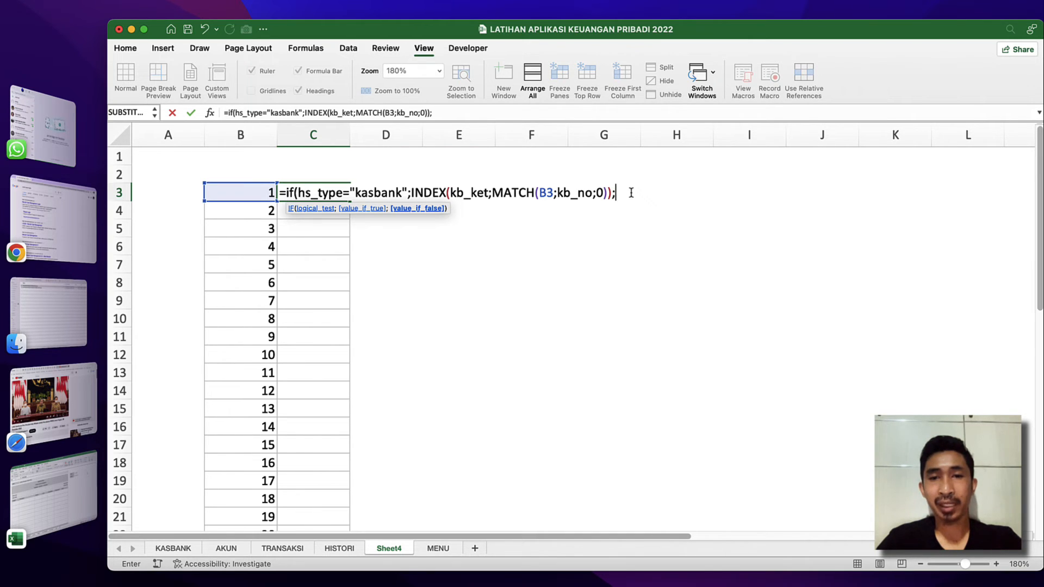
text(if)
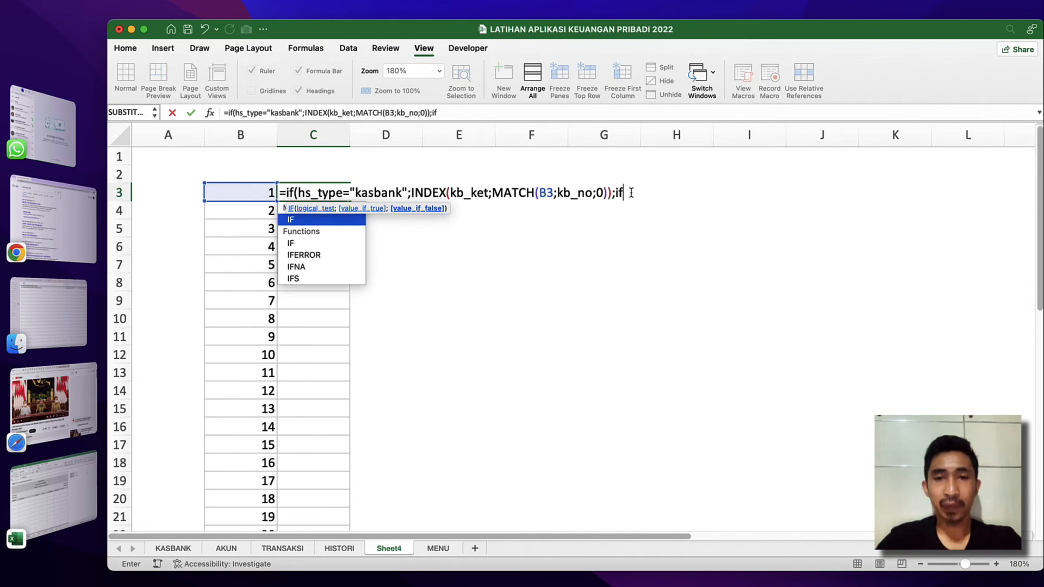
key(BackSpace)
key(BackSpace)
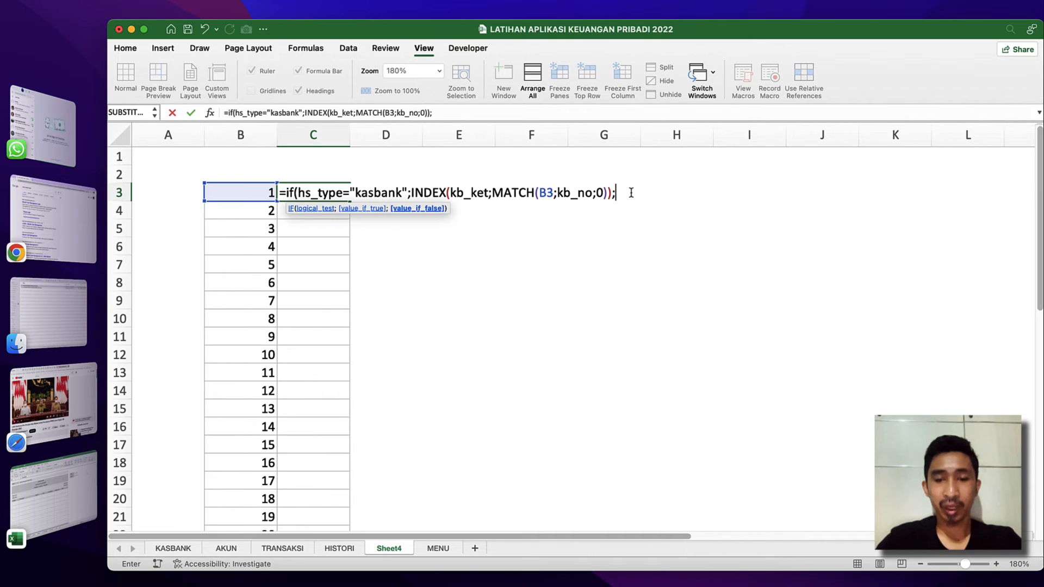
text(inde)
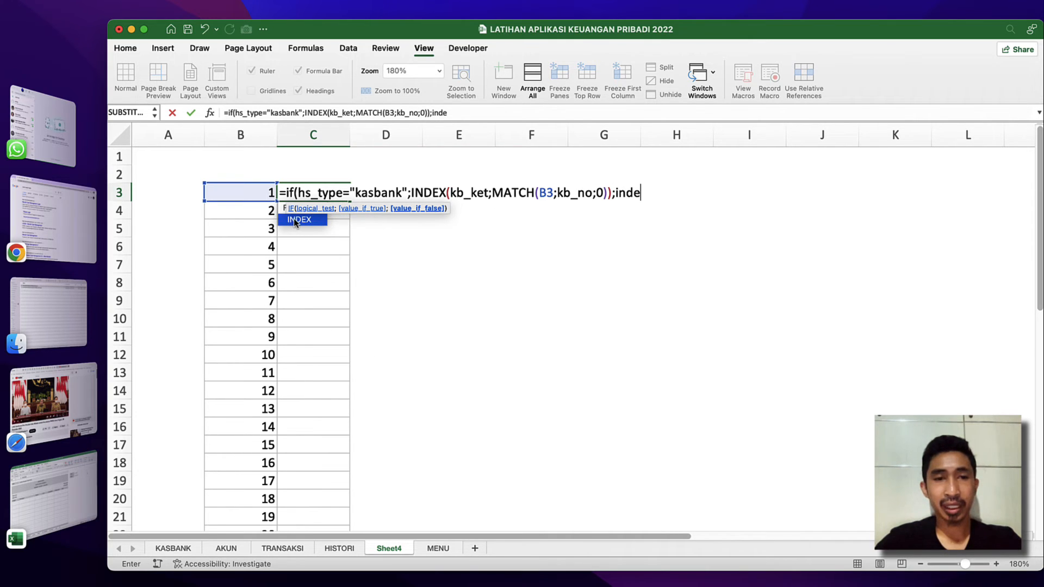
double_click(294, 220)
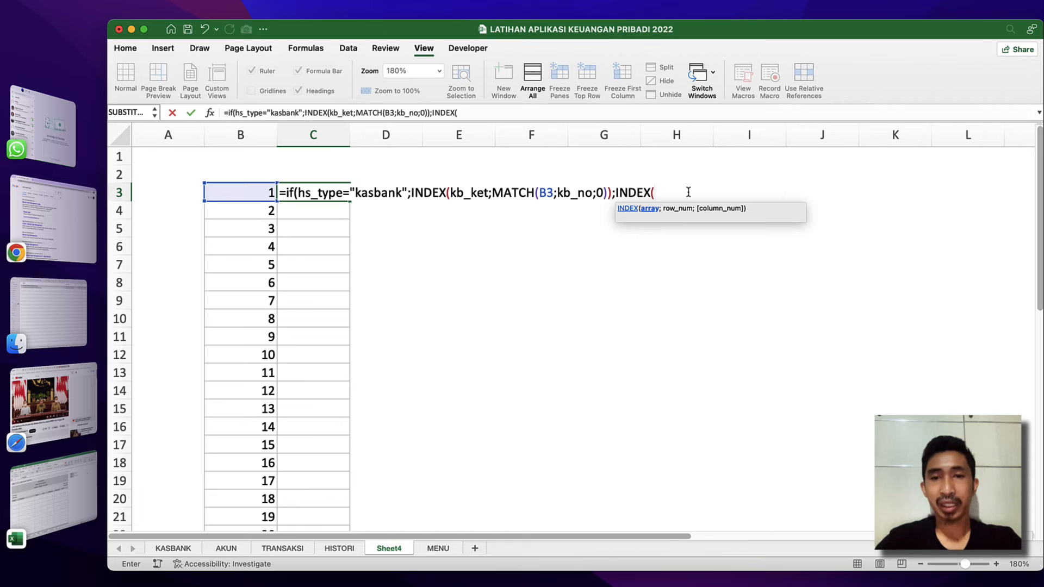
text(ak)
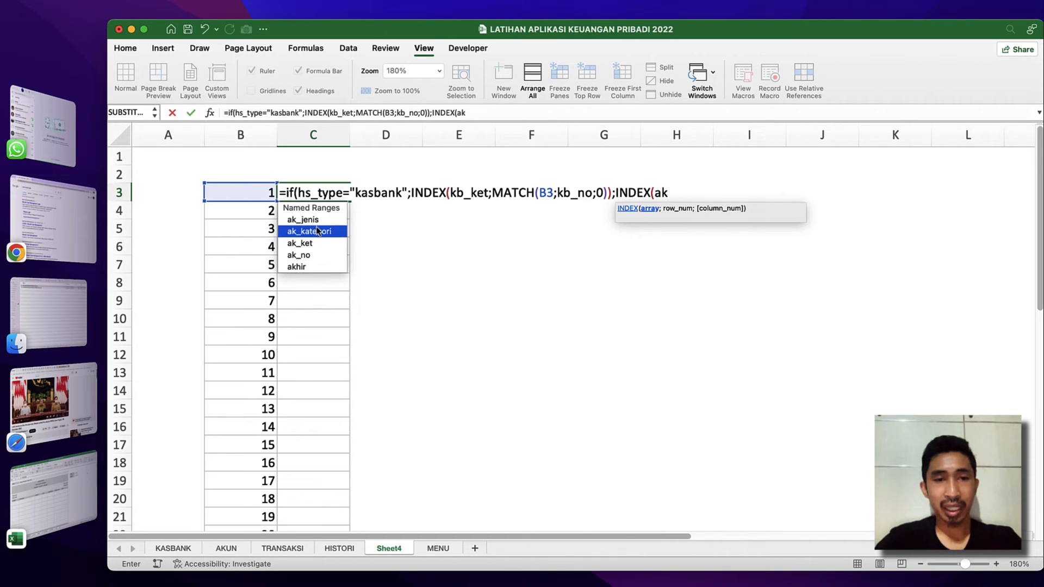
text(_ket)
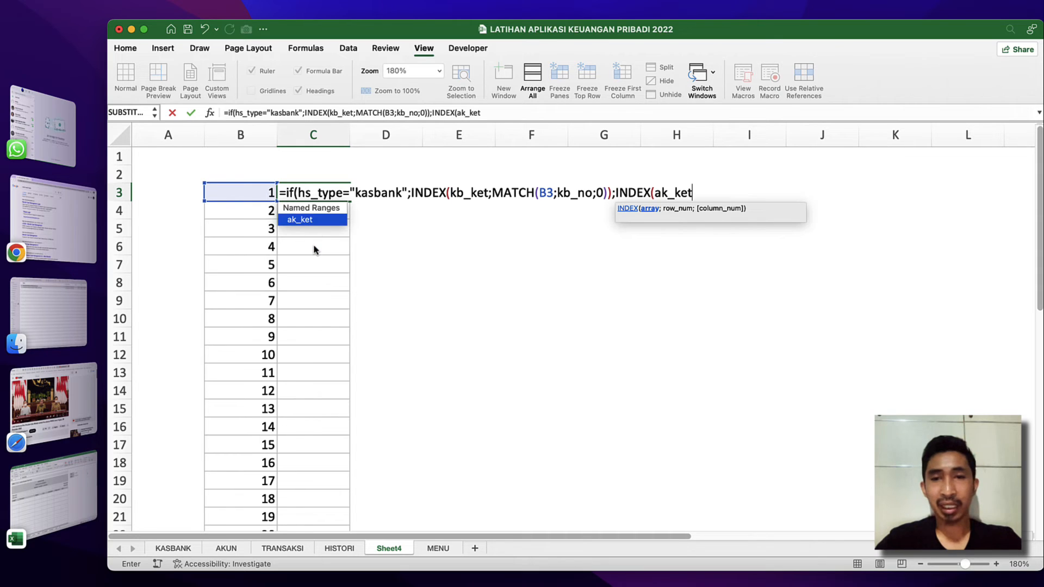
text(;mat)
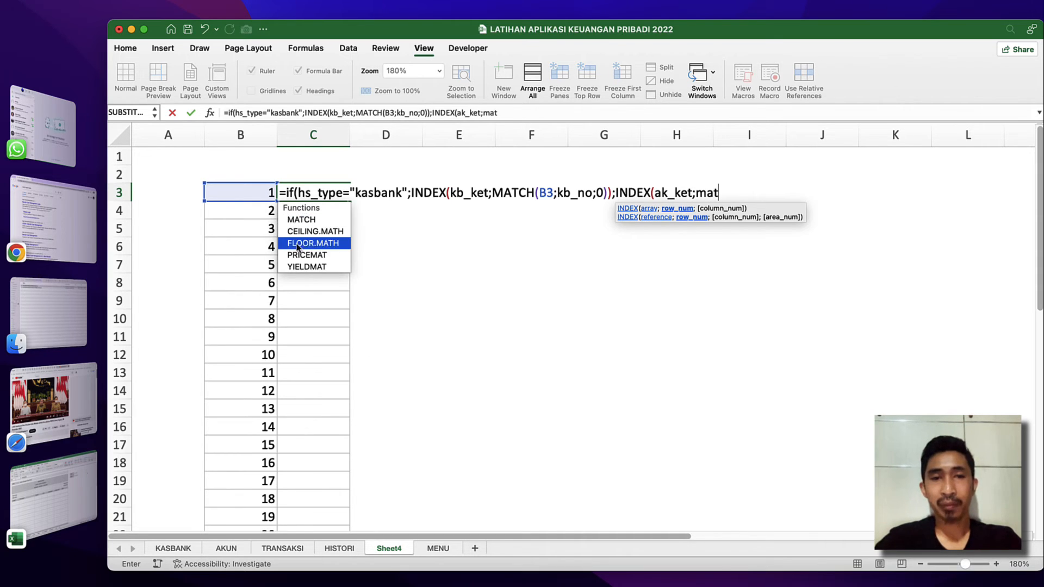
Add MATCH(B3;ak_no;0) as the row number of the ak_ket INDEX in the C3 formula.
double_click(305, 220)
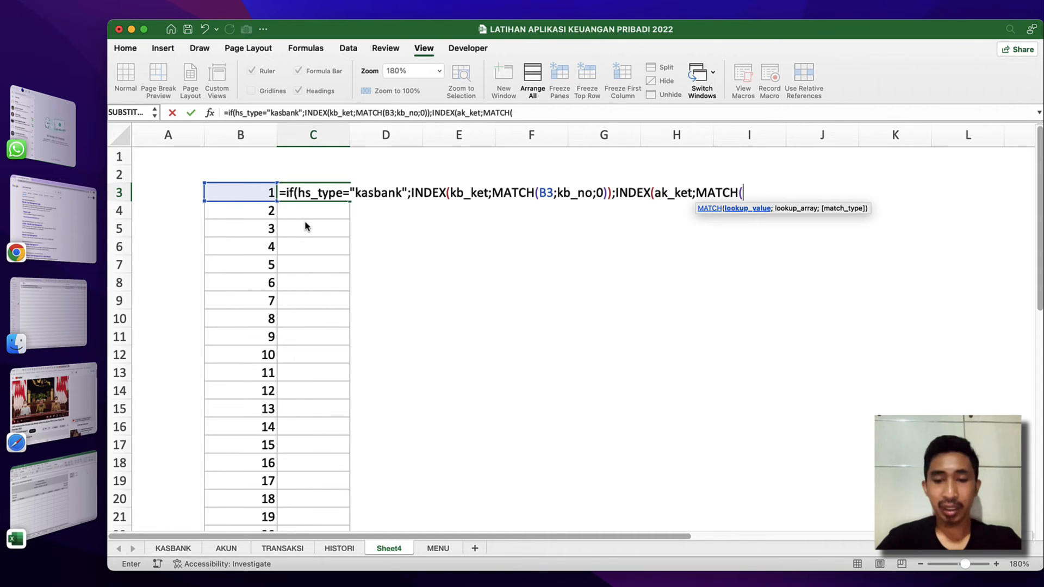
click(235, 198)
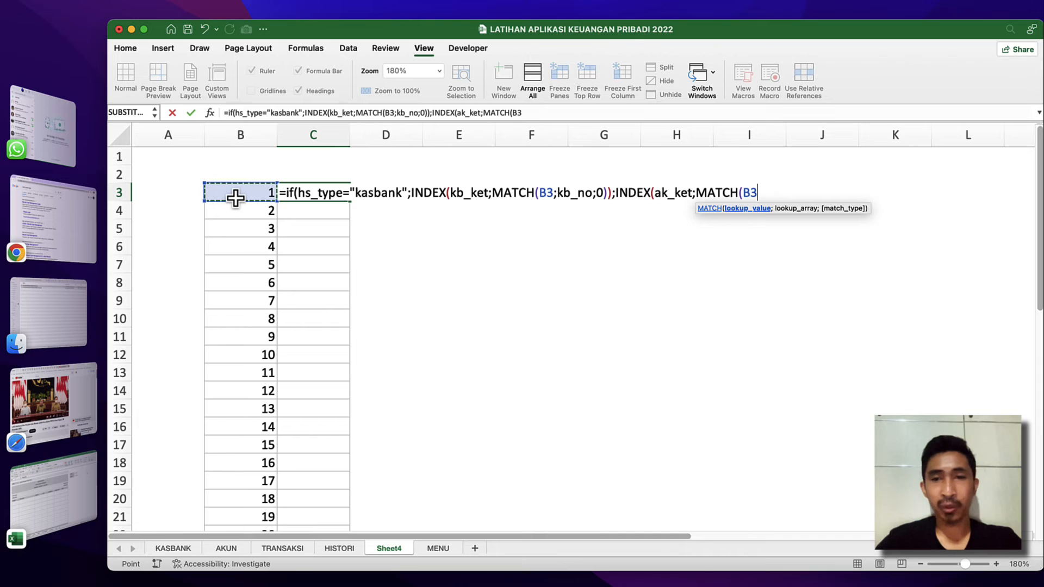
text(;)
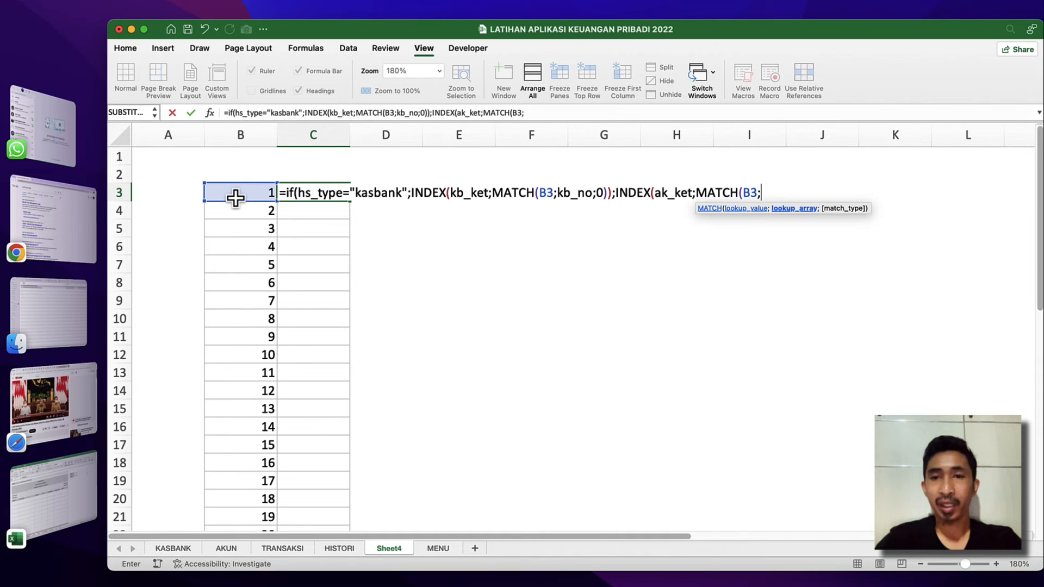
text(ak)
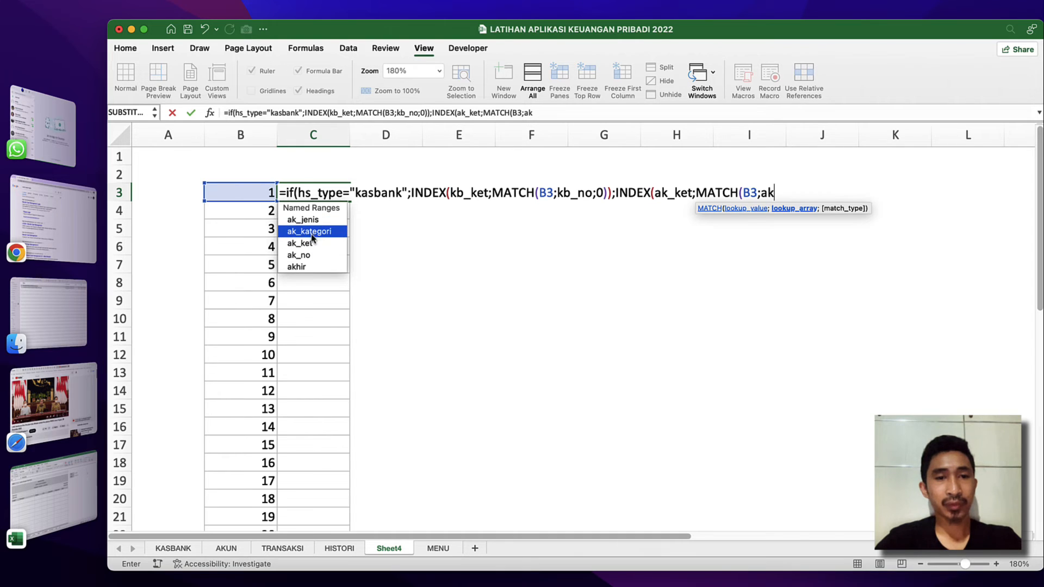
text(_no;0)
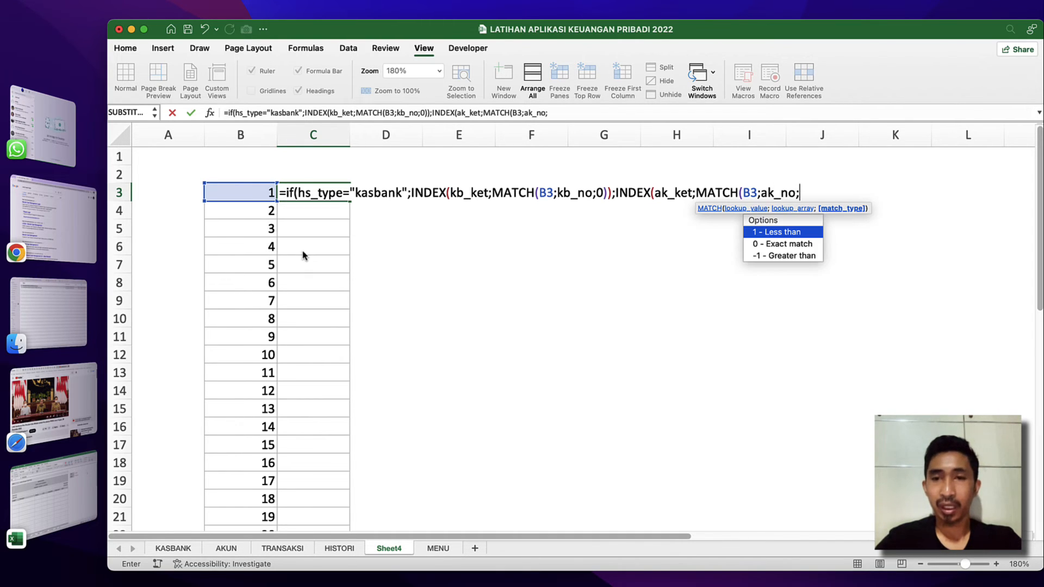
text())
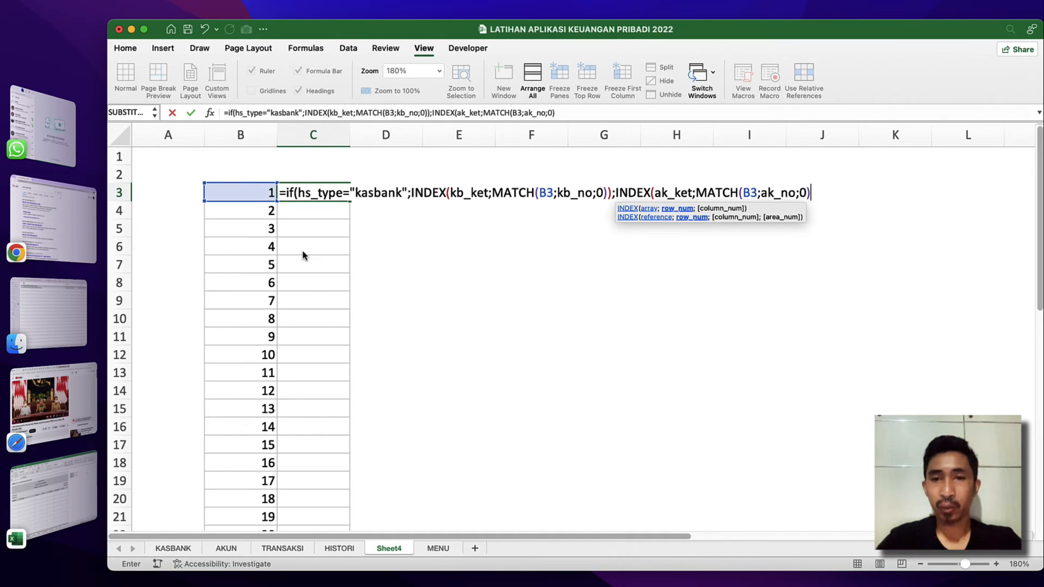
text())
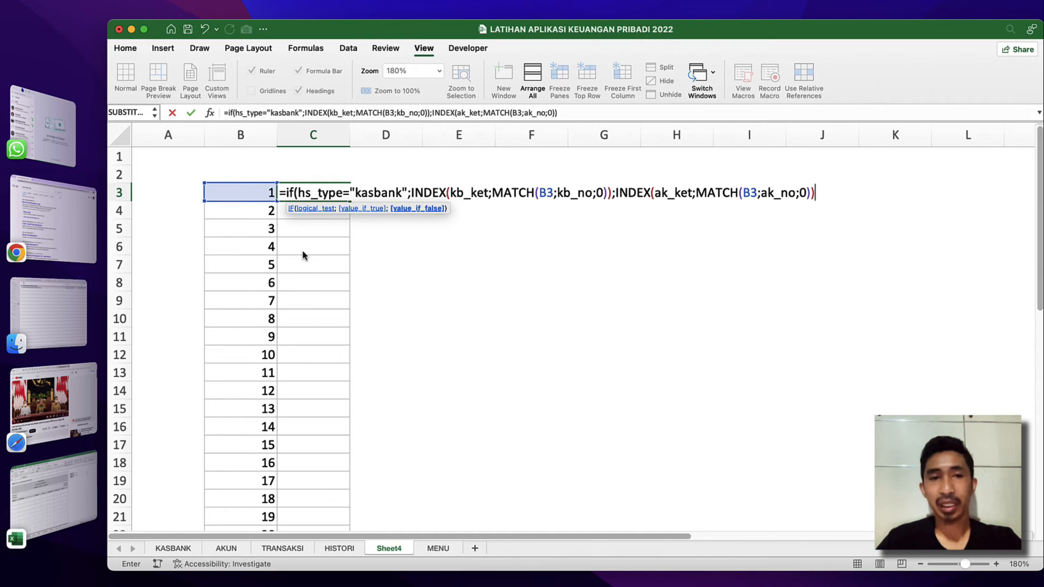
Close the MATCH, INDEX and IF functions and commit the C3 formula, accepting the suggested parenthesis correction.
key(Return)
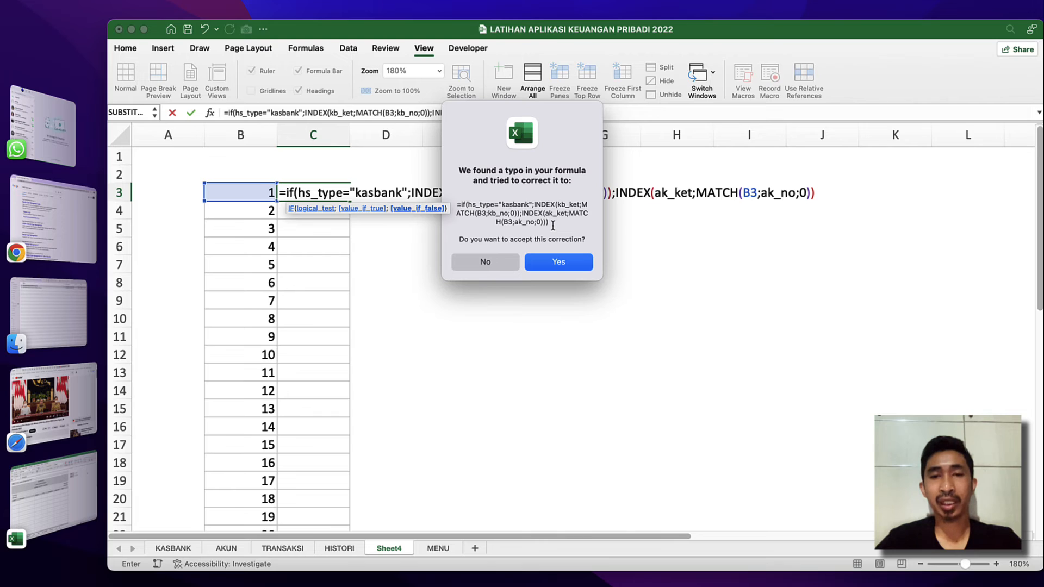
click(558, 261)
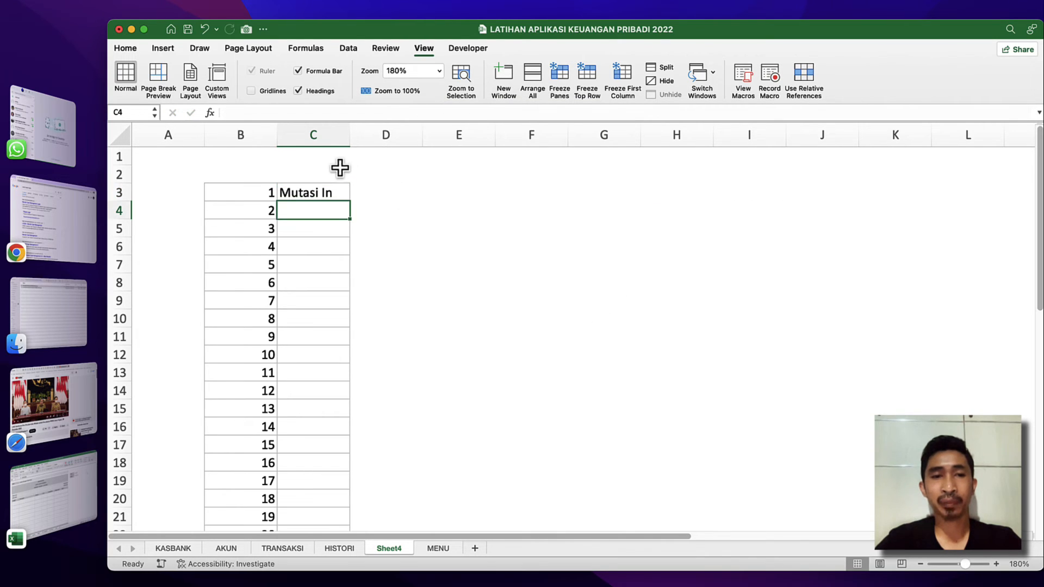
Fill the C3 formula down through C27 and autofit column C to its contents.
click(334, 190)
drag(349, 201, 334, 508)
click(317, 315)
click(317, 208)
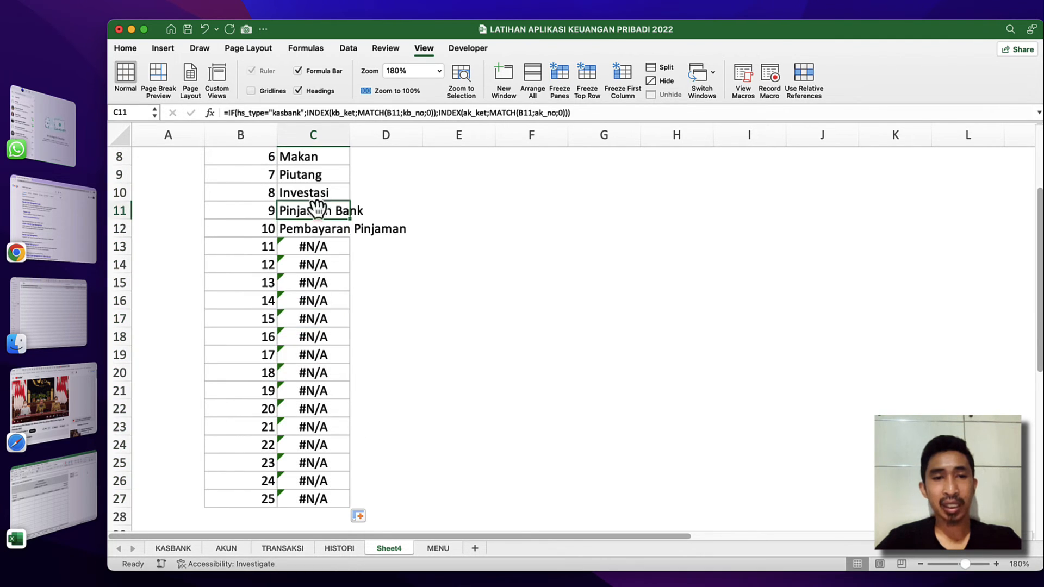
double_click(350, 135)
click(333, 223)
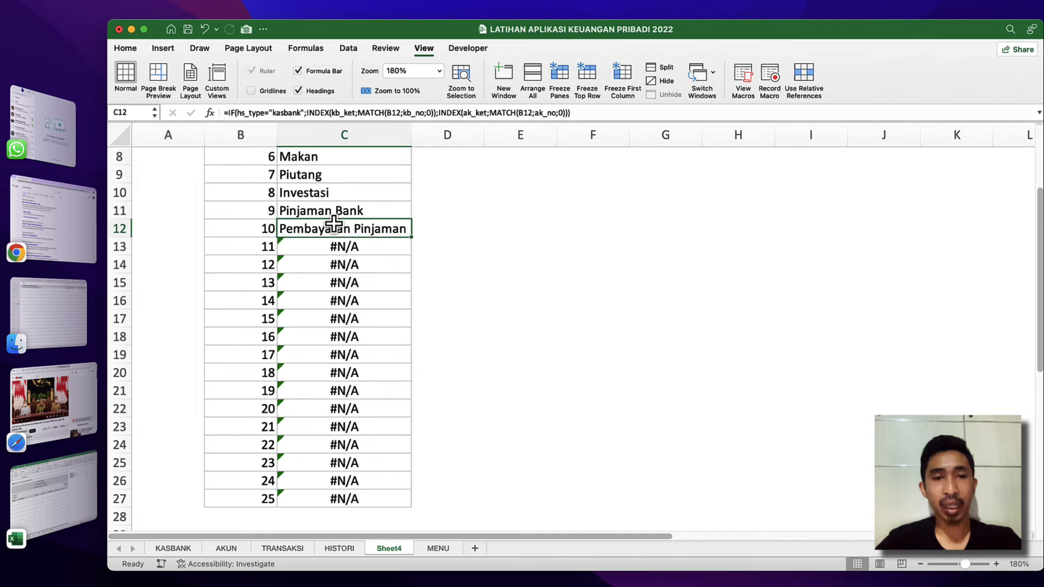
Compare the list rows numbered 11 and up on Sheet4 with the last numbered entry on the AKUN sheet.
scroll(334, 223, up, 3)
scroll(334, 223, down, 3)
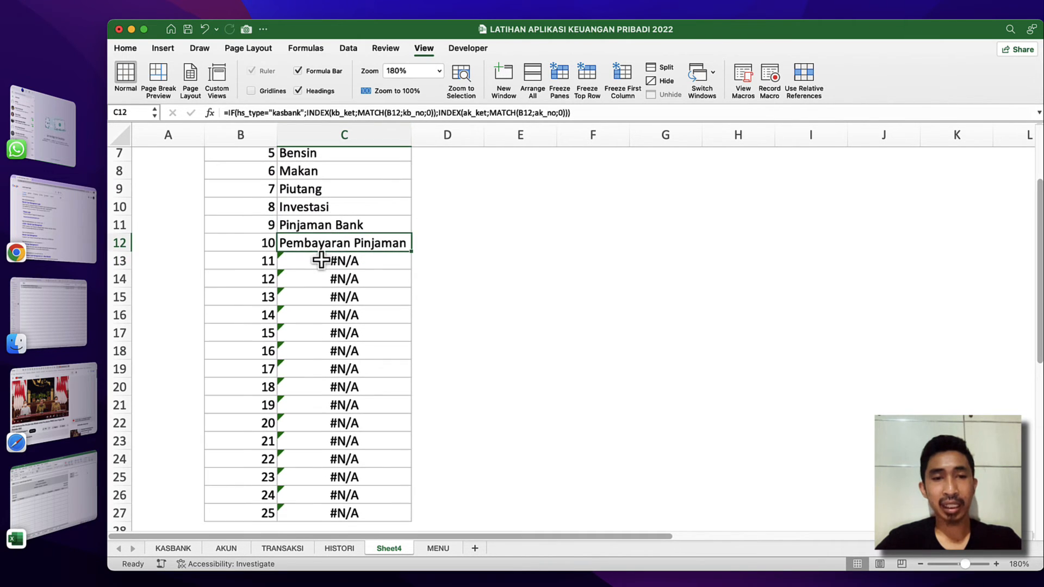
click(321, 261)
click(332, 298)
click(331, 268)
click(332, 298)
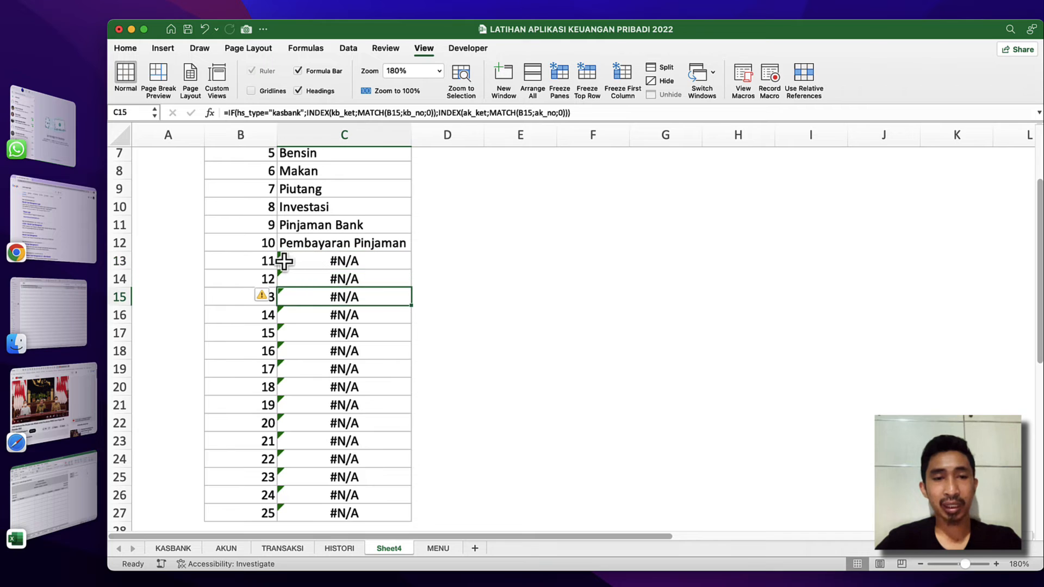
click(284, 262)
click(227, 548)
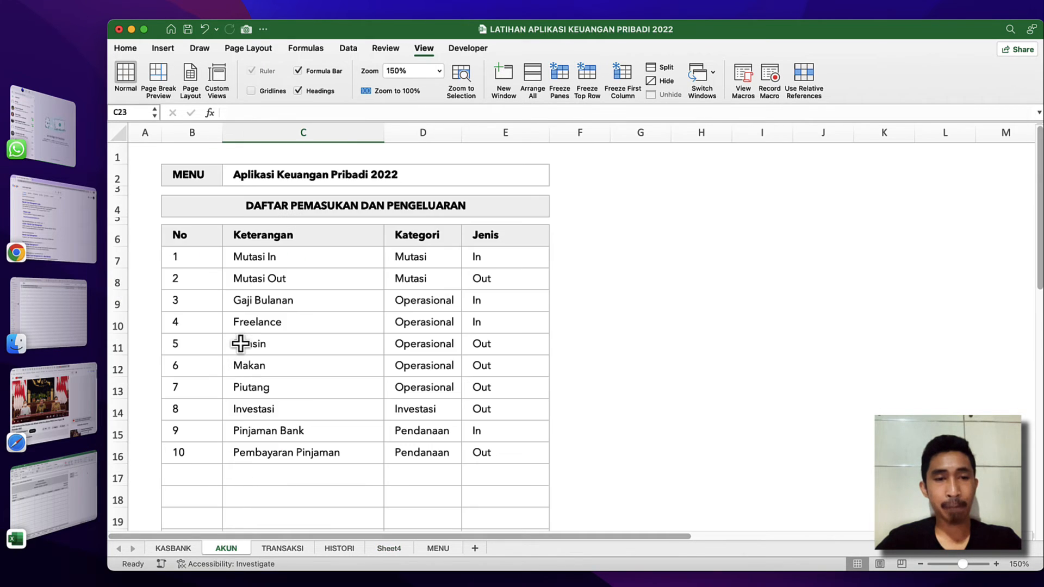
click(191, 456)
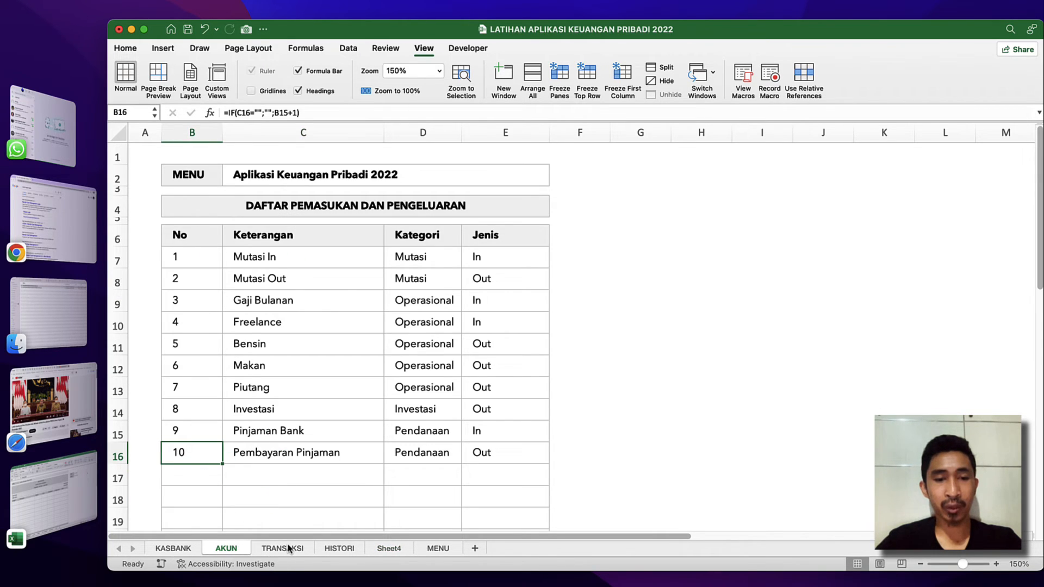
click(389, 549)
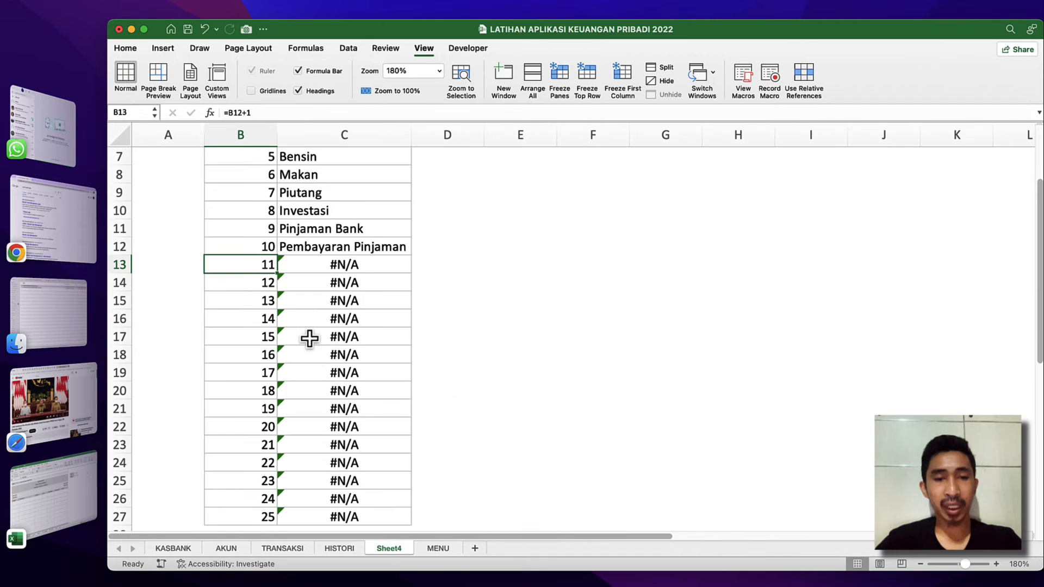
click(310, 318)
Insert an IFERROR function in front of the IF in Sheet4's C3 formula.
scroll(315, 304, up, 3)
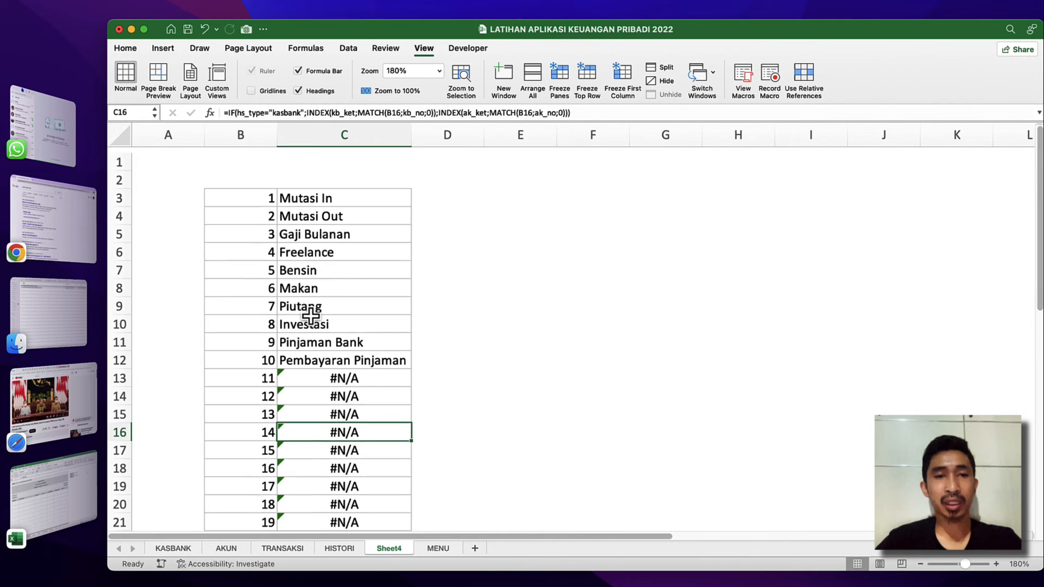
click(305, 196)
double_click(324, 192)
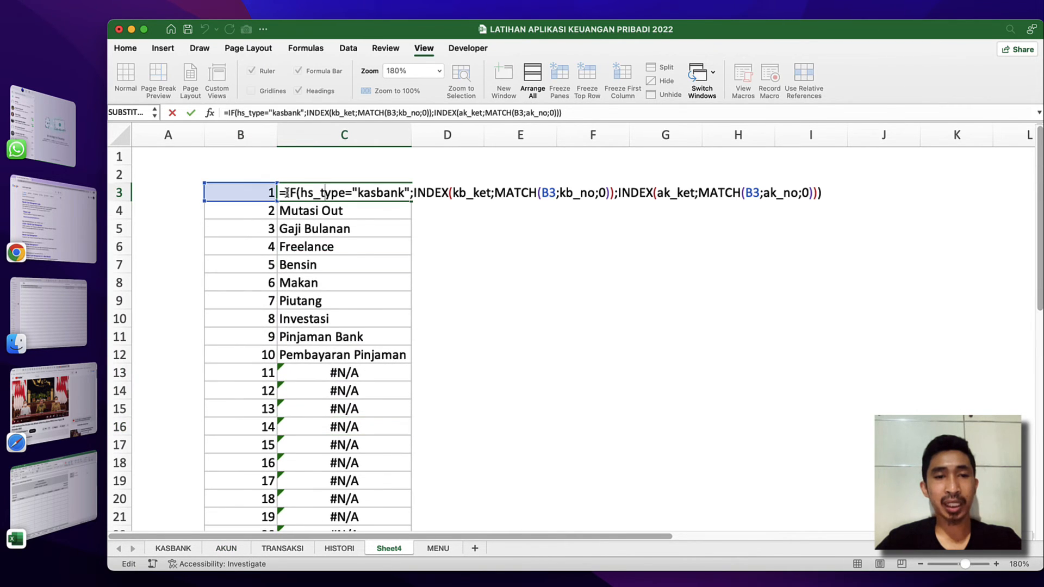
click(287, 193)
text(if)
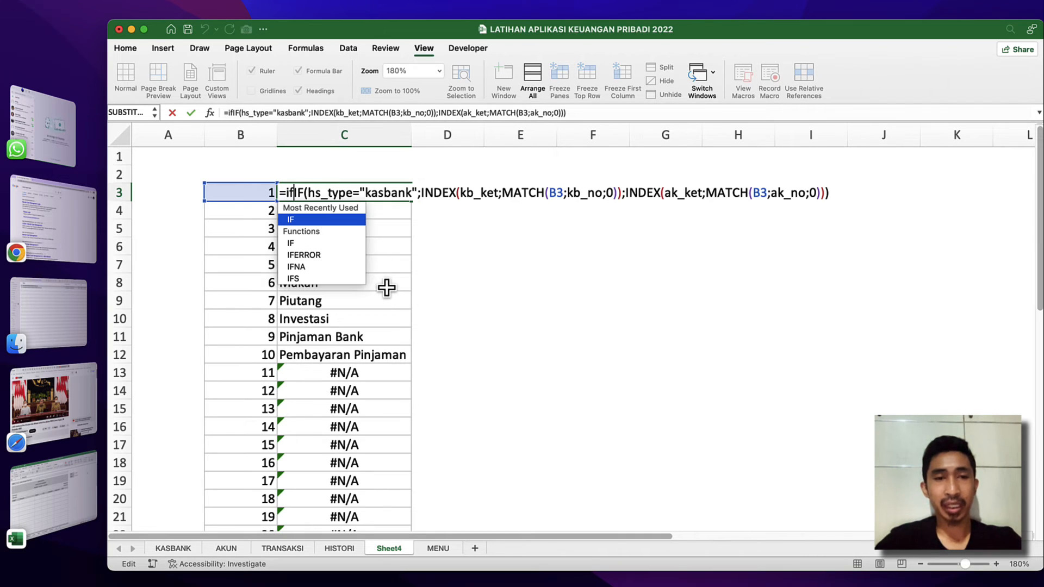
double_click(304, 255)
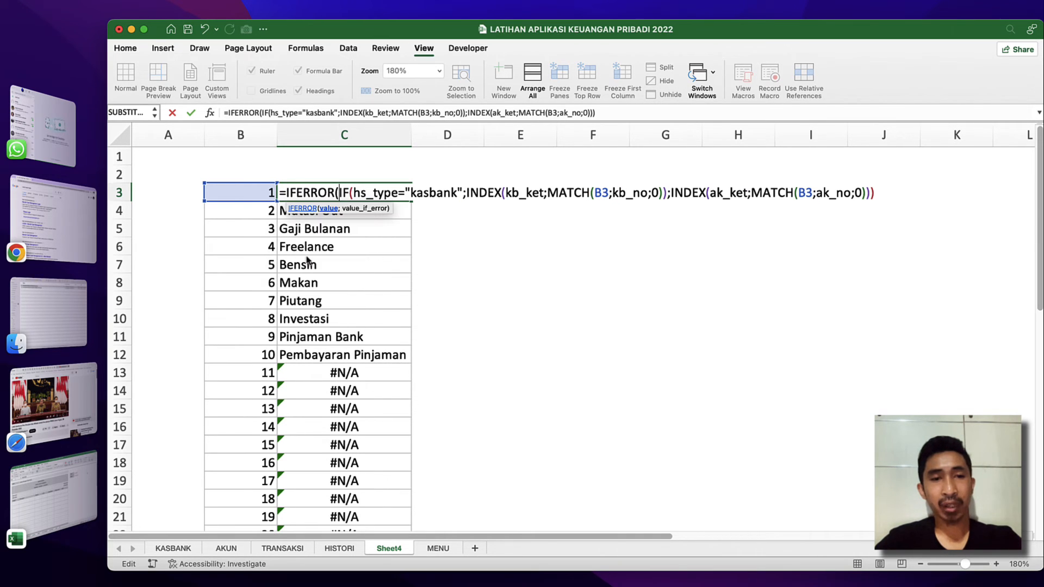
Set the IFERROR's value-if-error to an empty string "" and commit the C3 formula, accepting the suggested parenthesis correction.
click(327, 211)
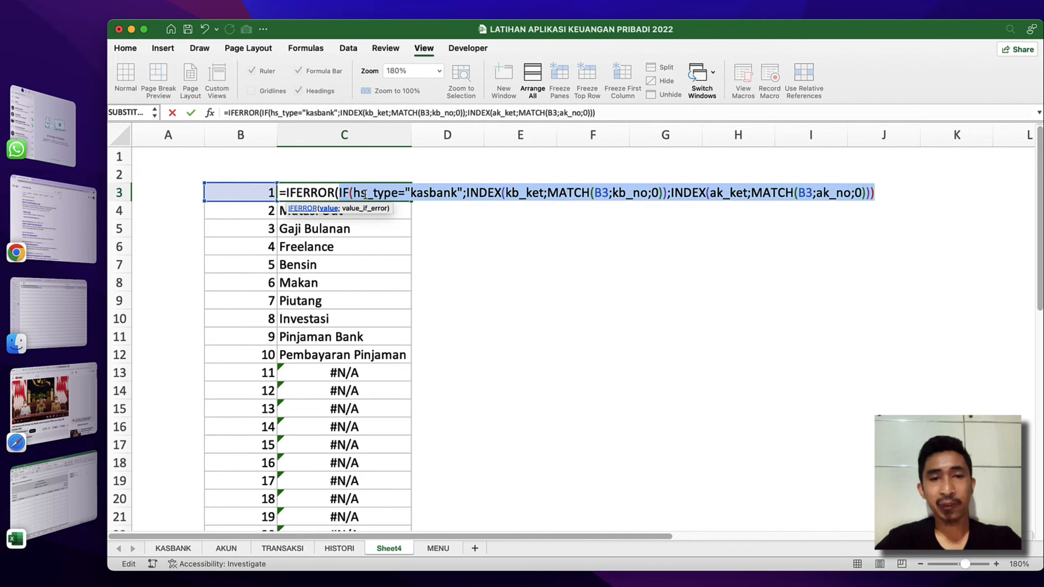
click(878, 194)
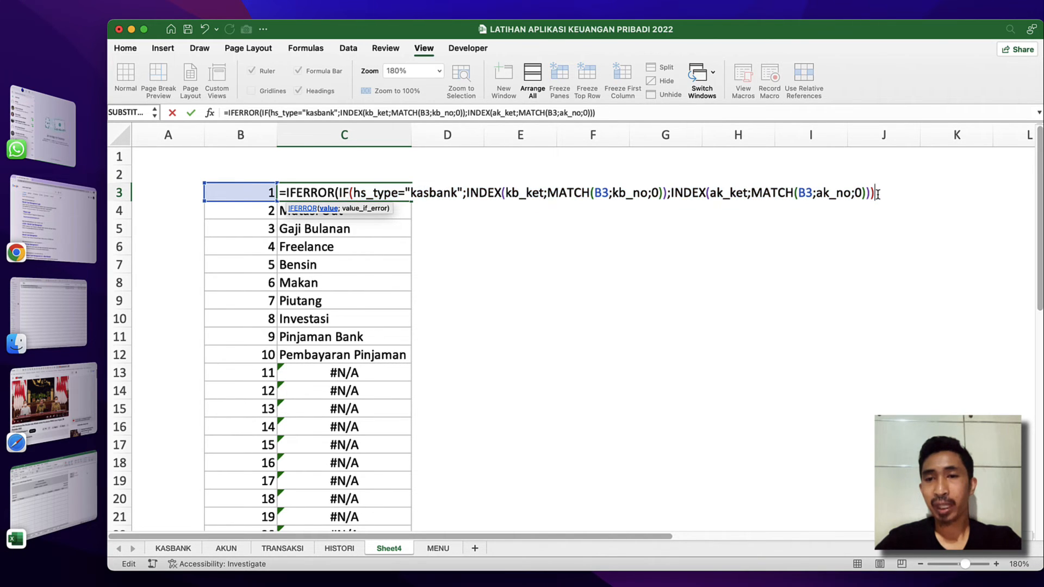
text(;)
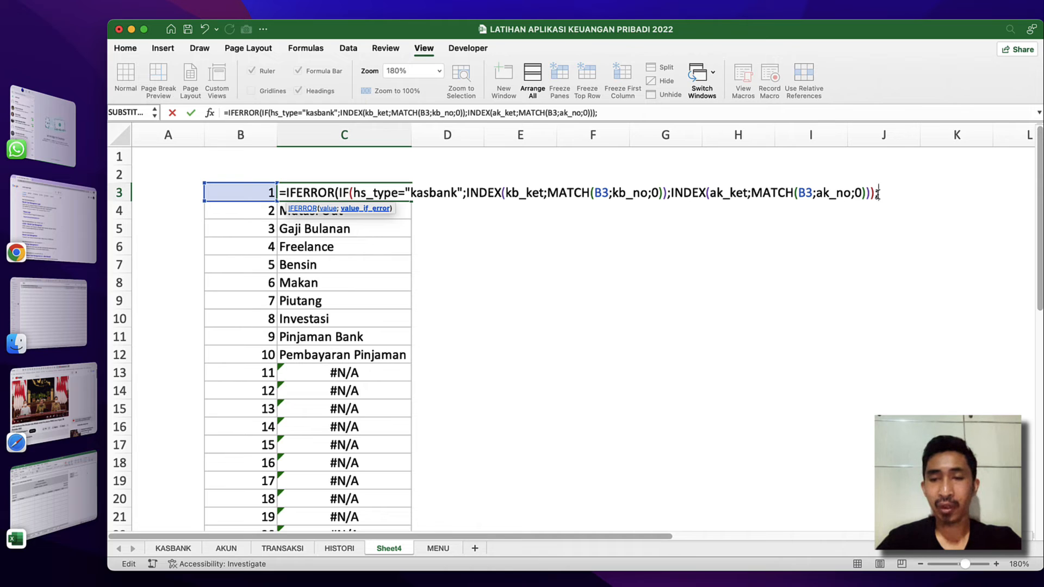
text("")
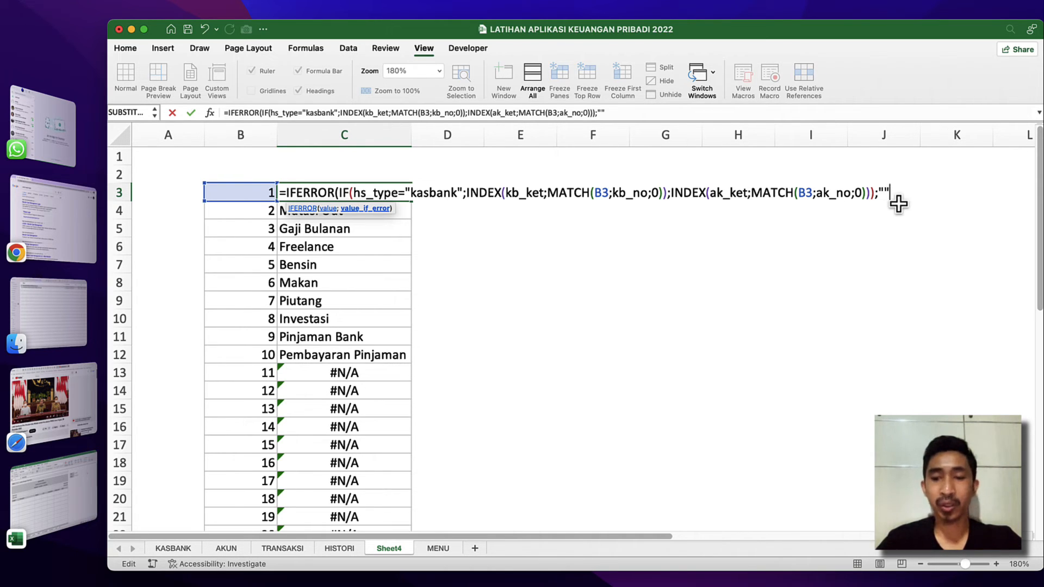
key(Return)
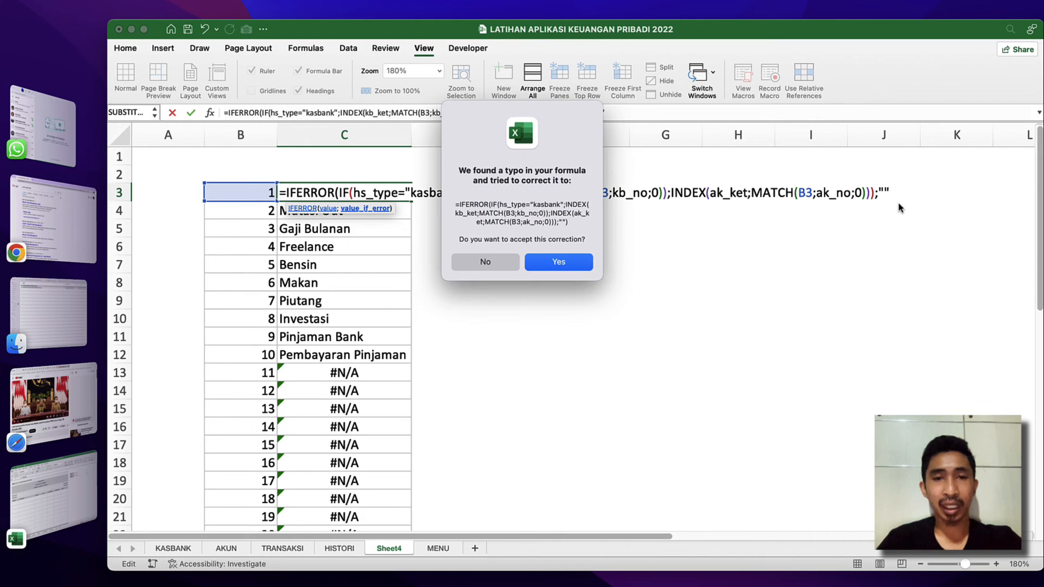
click(554, 260)
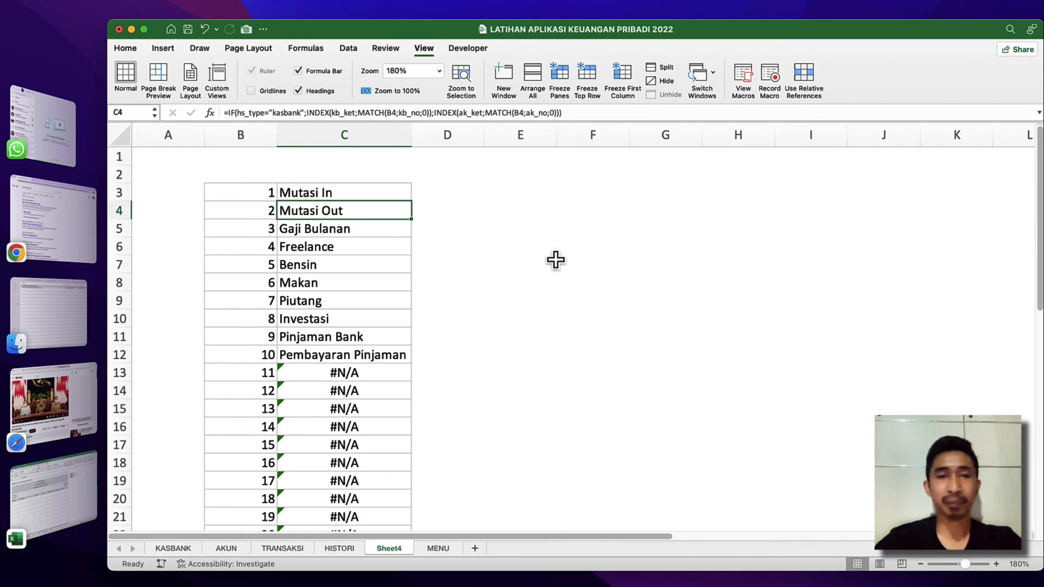
Copy the IFERROR formula from C3 to C4:C27 and check the rows below the last entry.
click(363, 194)
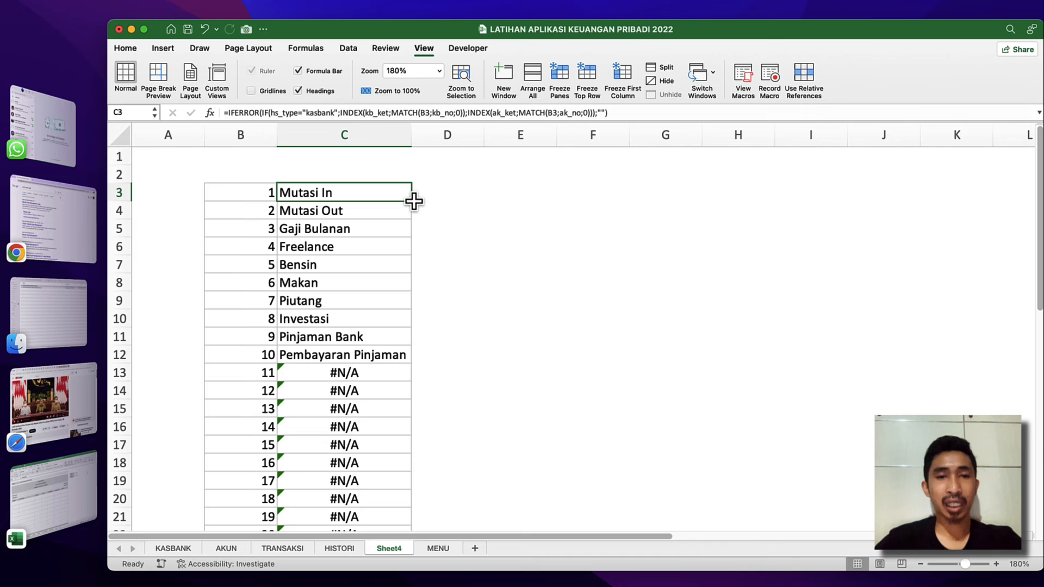
key(super+c)
key(Down)
key(shift+super+Down)
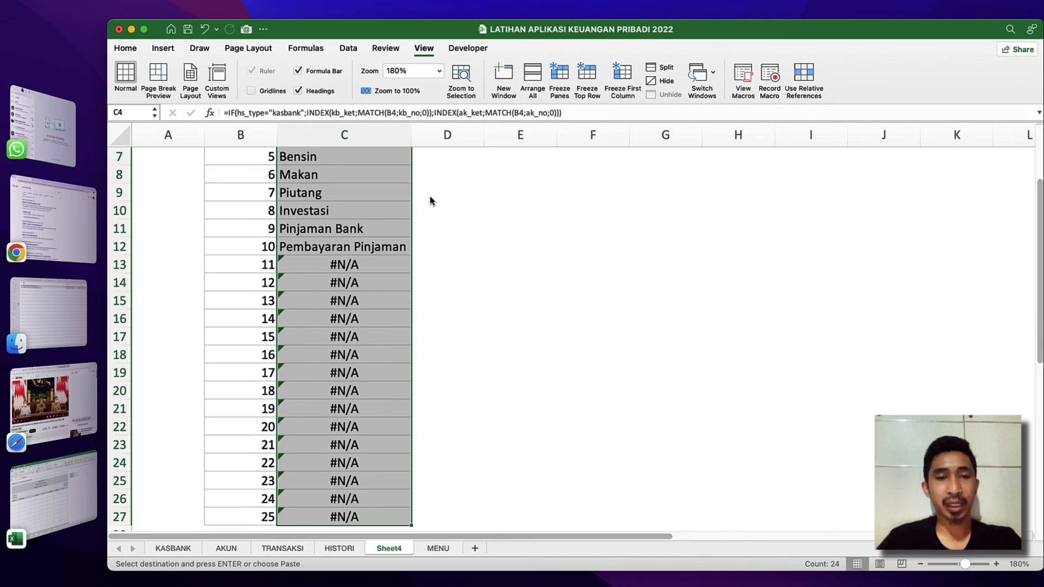
key(Return)
click(319, 401)
scroll(319, 401, down, 5)
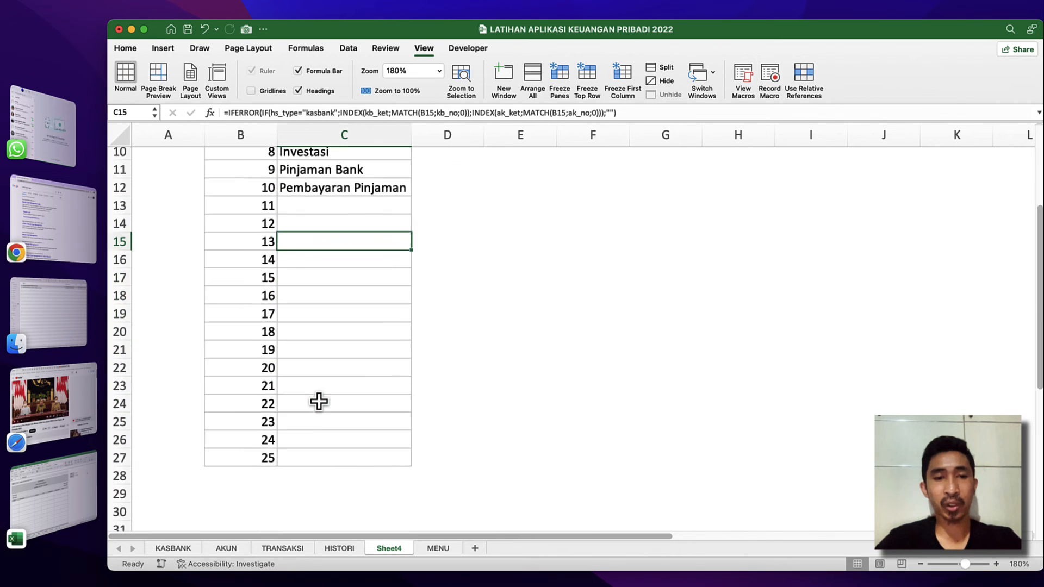
scroll(319, 400, up, 5)
Name the range C3:C27 on Sheet4 "list".
click(312, 191)
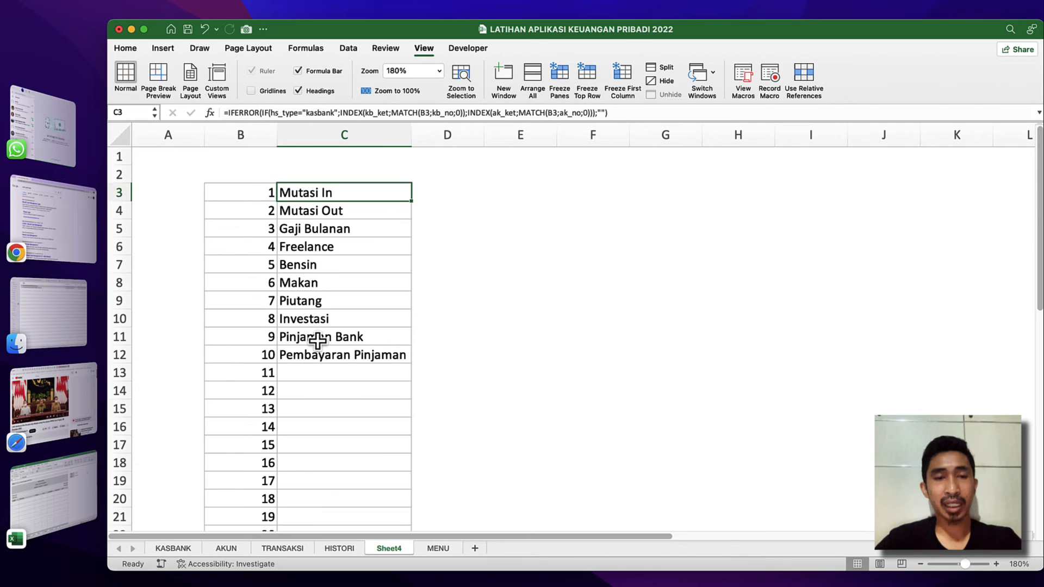
scroll(318, 340, down, 5)
shift+click(318, 449)
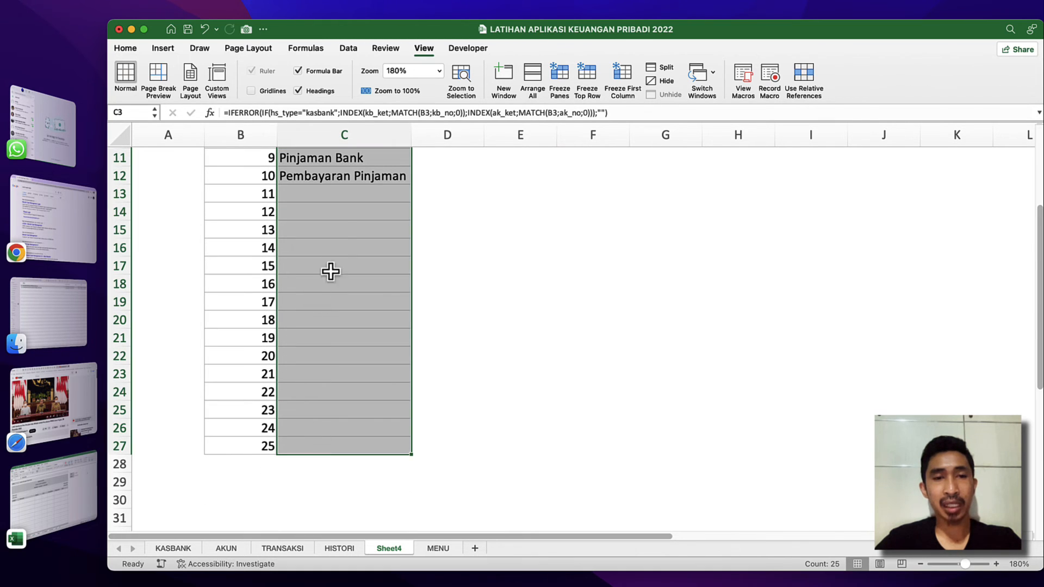
scroll(343, 228, up, 5)
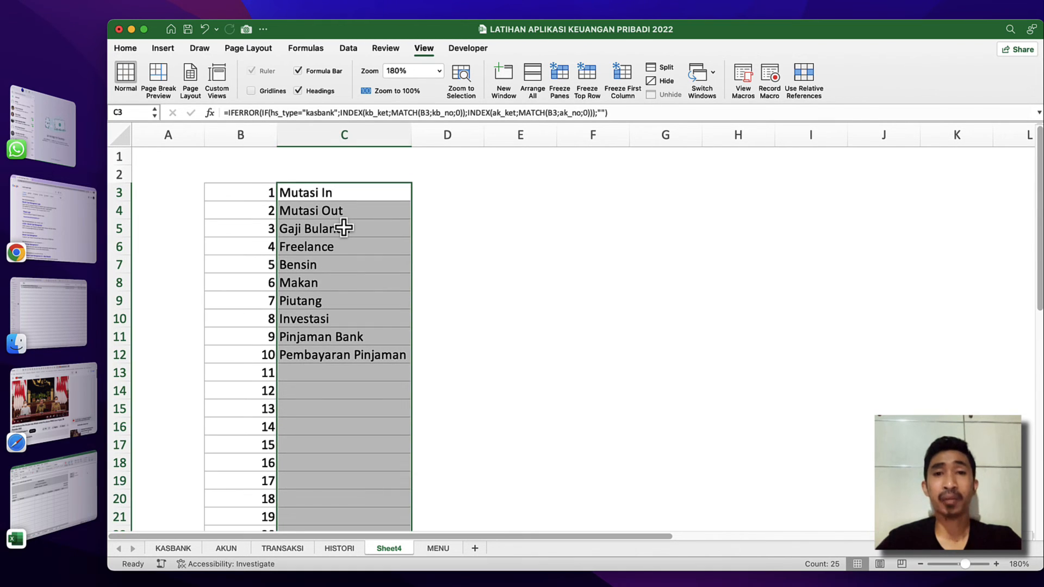
click(126, 112)
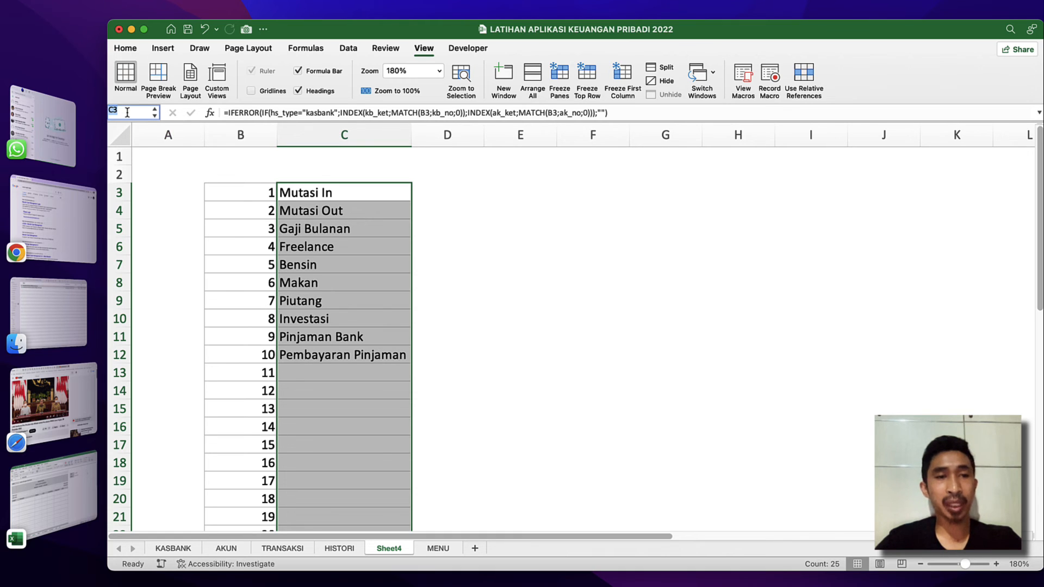
text(list)
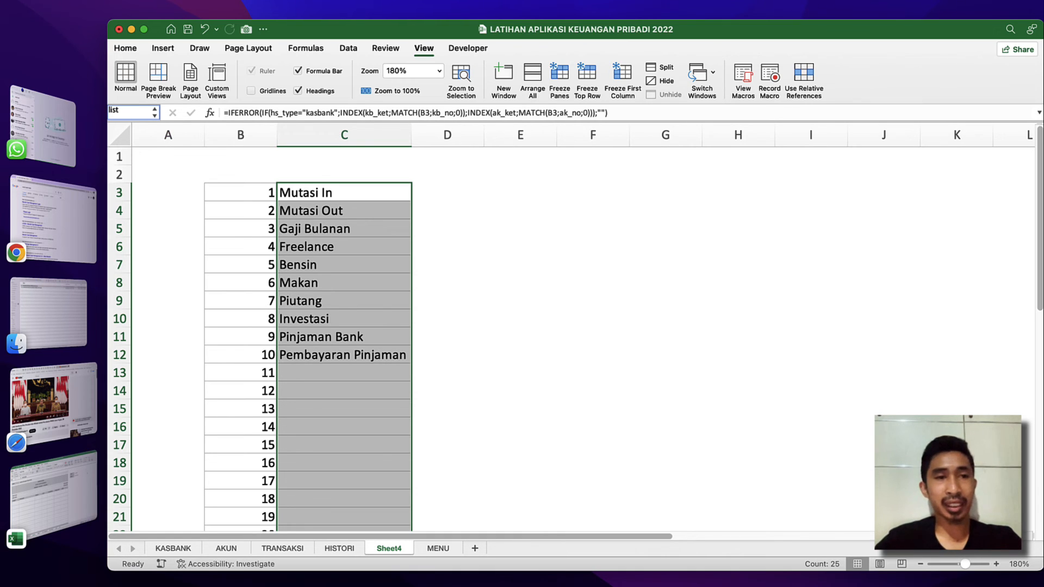
key(Return)
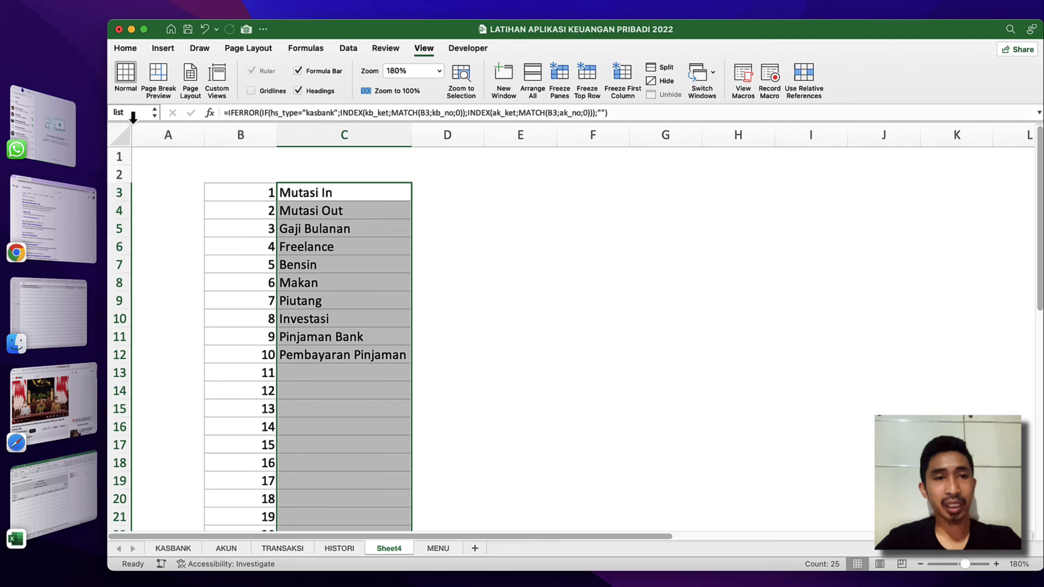
Go to the named range "list" on Sheet4 and review which cells it covers.
click(284, 213)
click(326, 194)
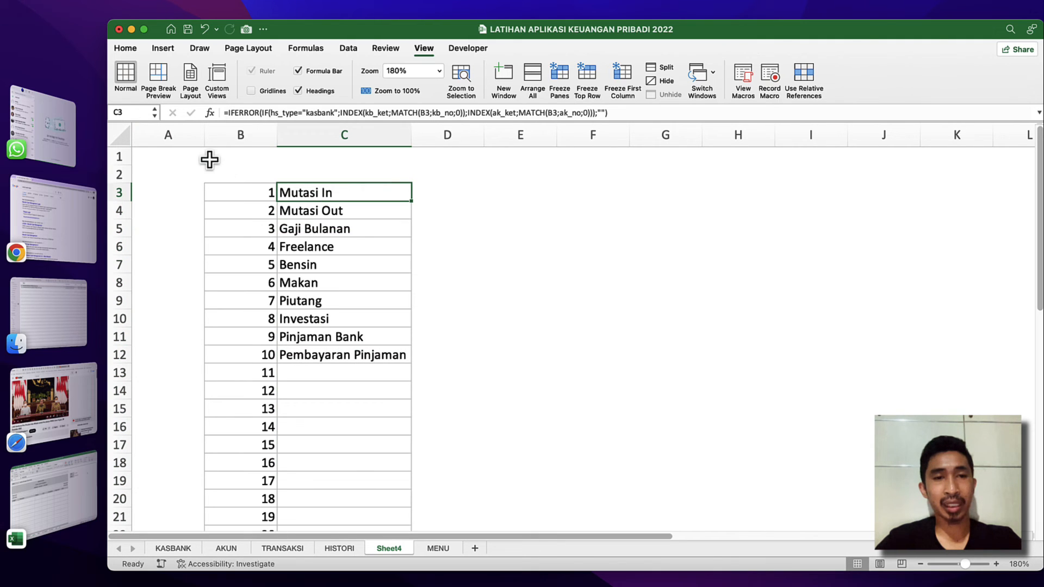
click(154, 115)
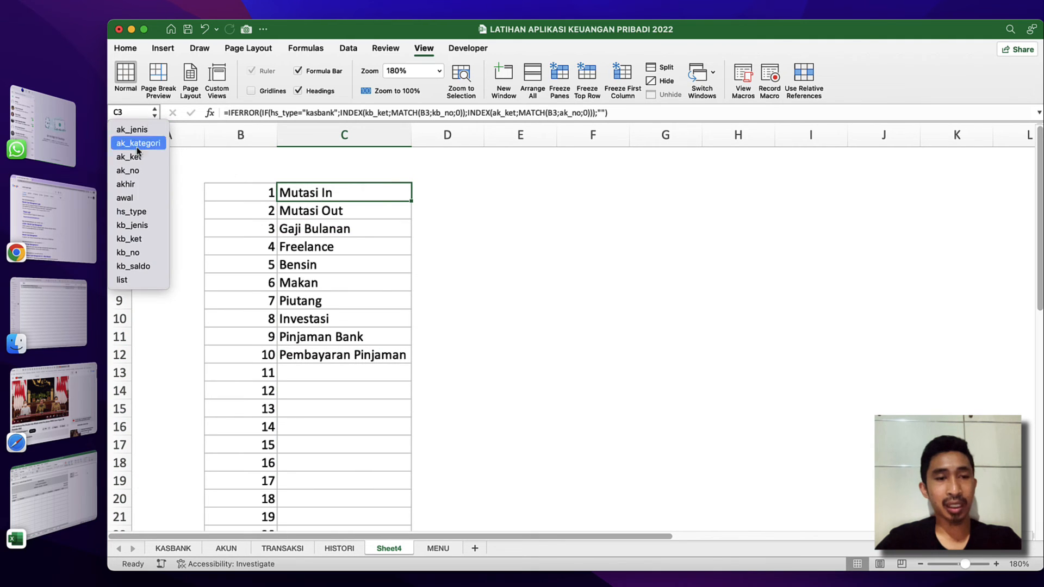
click(130, 278)
scroll(398, 300, down, 5)
scroll(398, 299, up, 5)
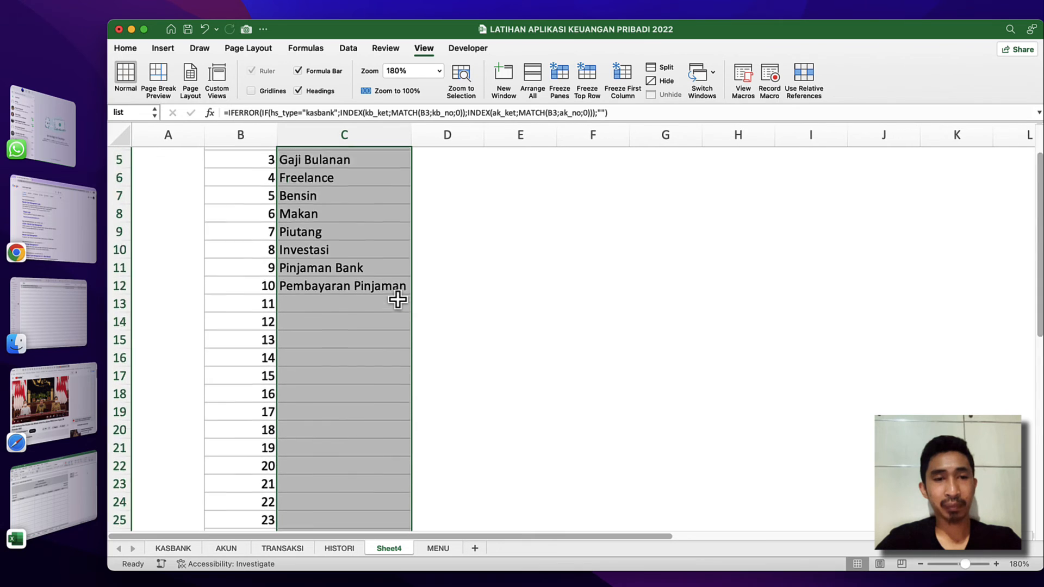
scroll(398, 299, up, 1)
scroll(398, 299, down, 3)
scroll(371, 308, up, 3)
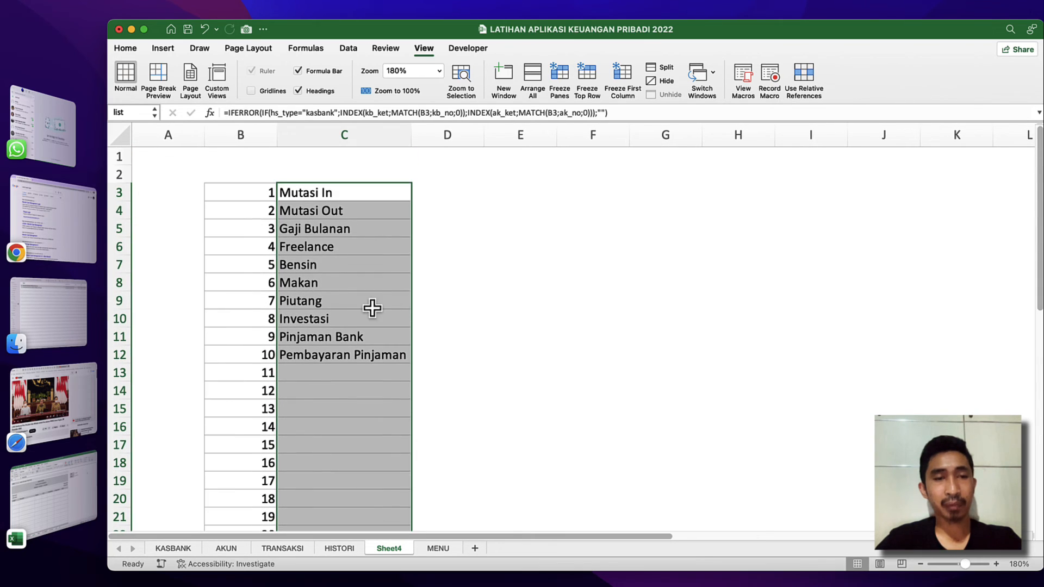
click(317, 359)
Set TYPE in cell K4 of the HISTORI sheet to KasBank.
click(439, 550)
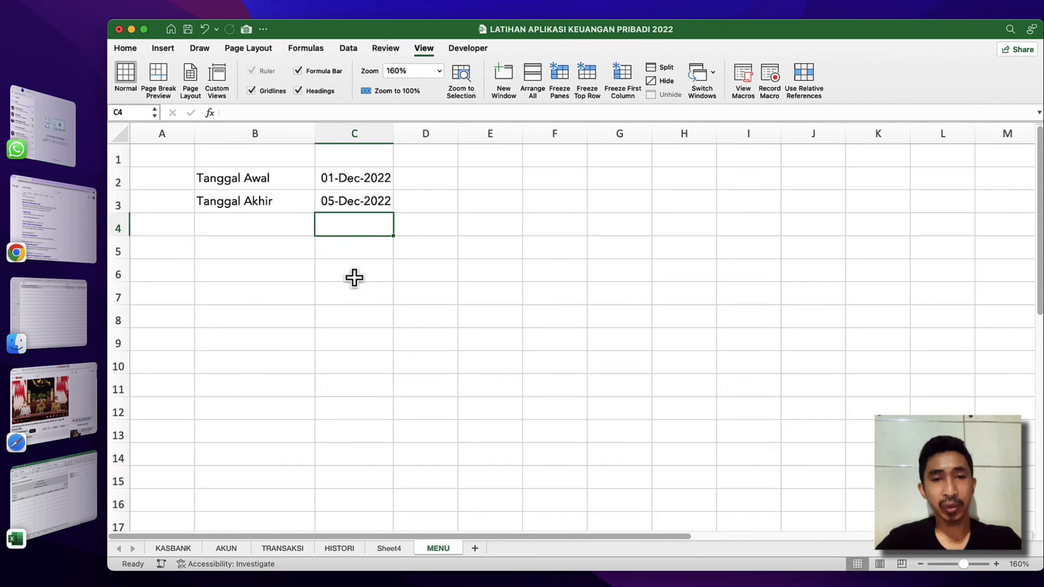
click(339, 551)
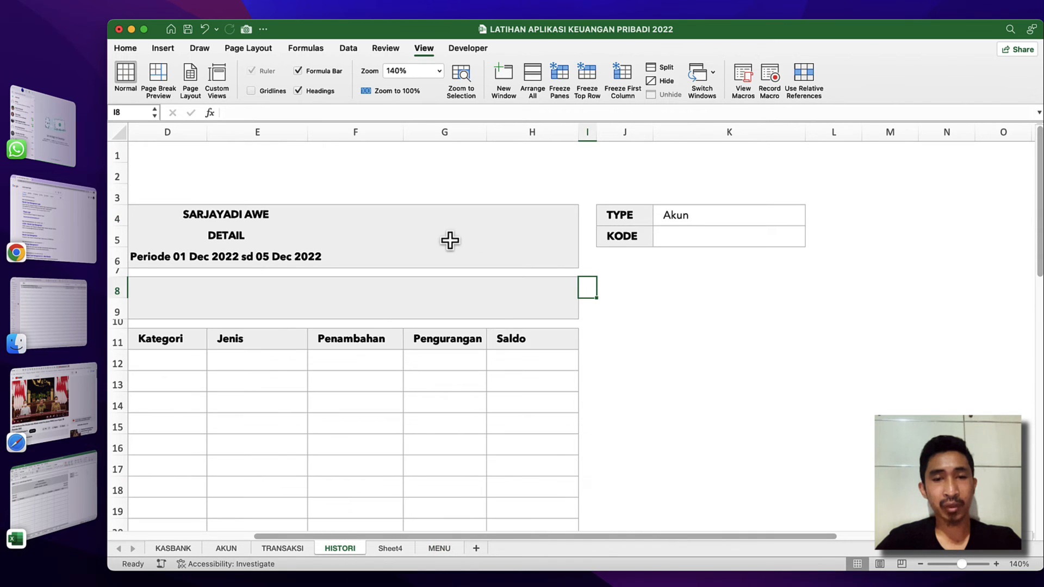
click(693, 232)
click(692, 216)
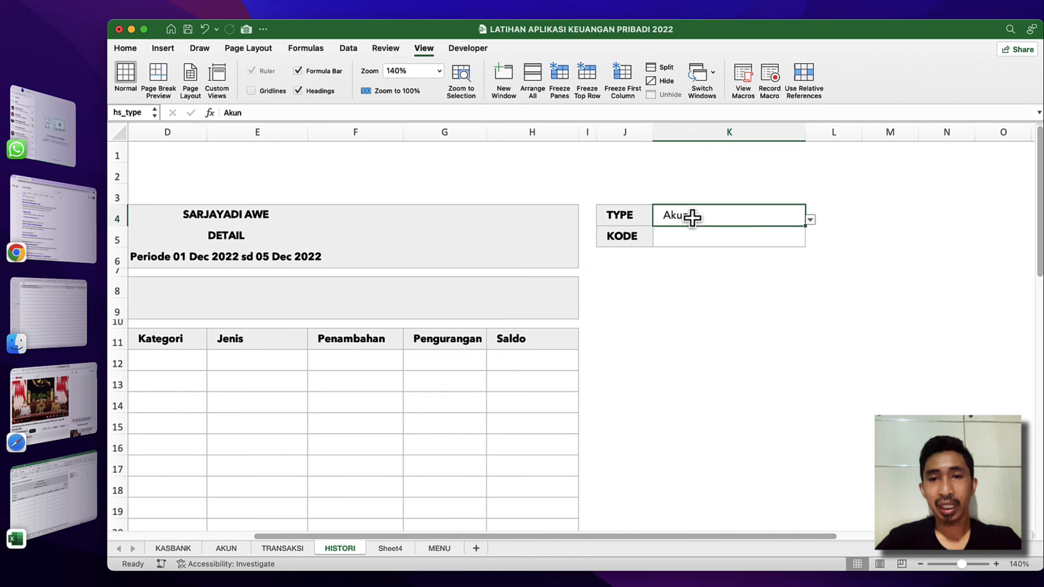
click(810, 220)
click(673, 231)
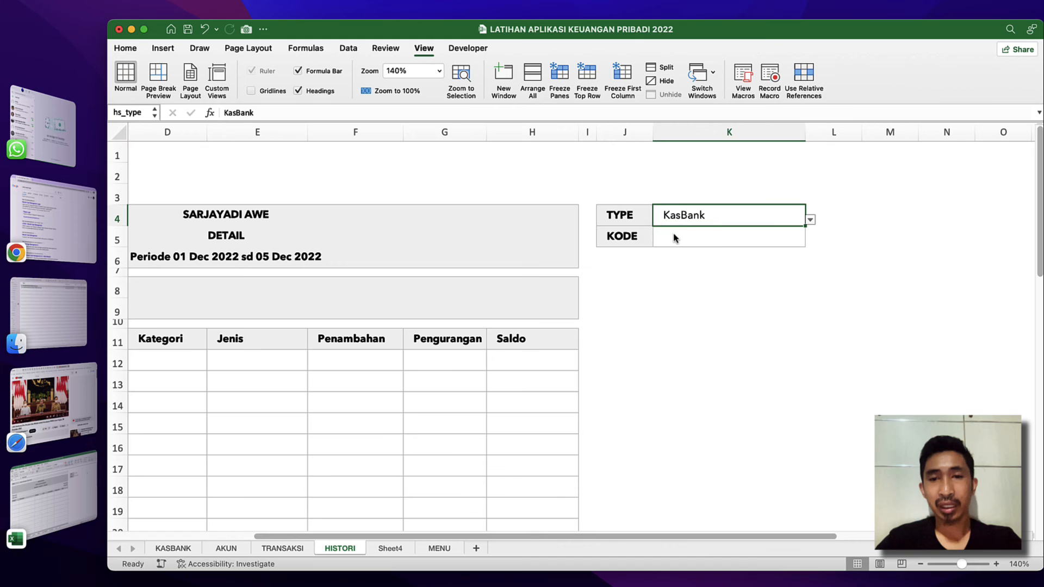
Add a List data validation with source =list to the KODE cell K5 on HISTORI, and choose Kas Tunai there.
click(718, 236)
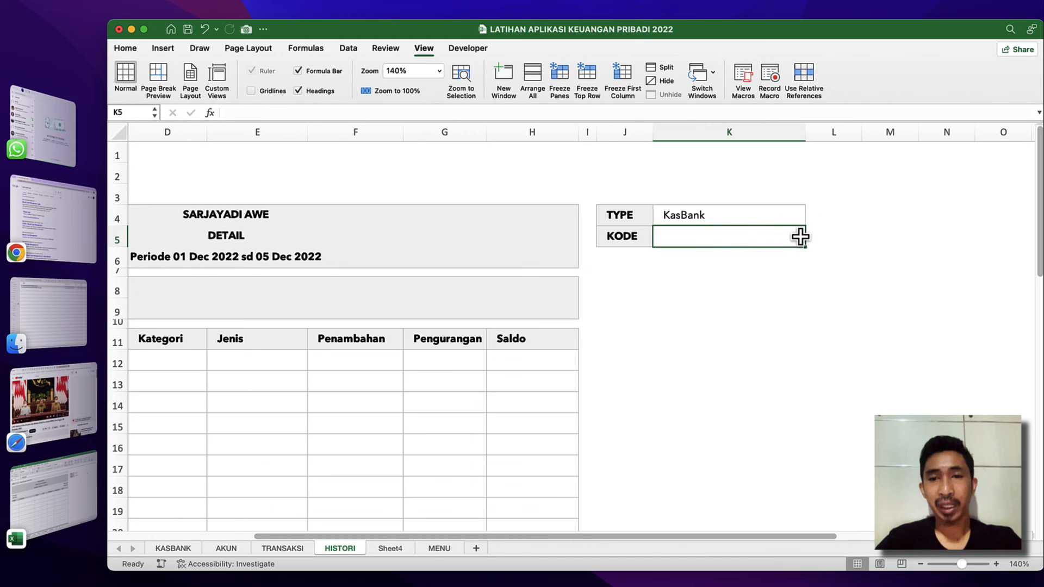
click(348, 48)
click(534, 73)
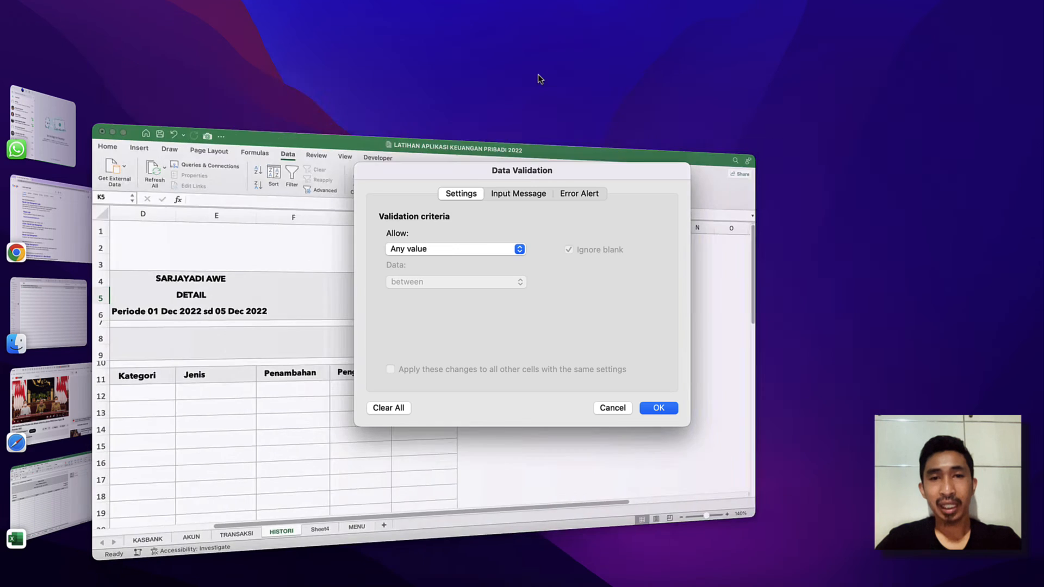
drag(535, 176, 399, 187)
click(328, 259)
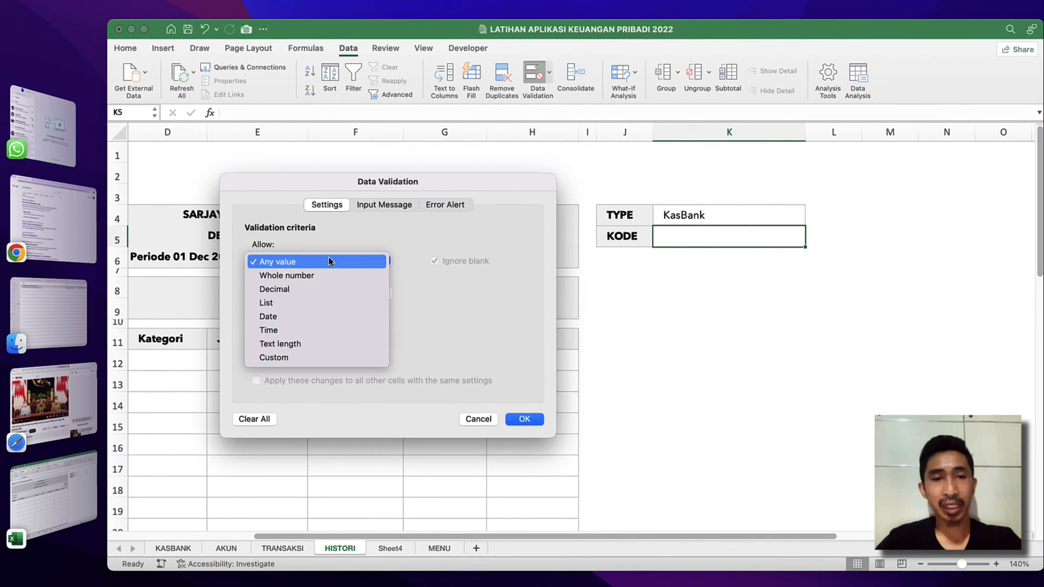
click(282, 303)
click(288, 326)
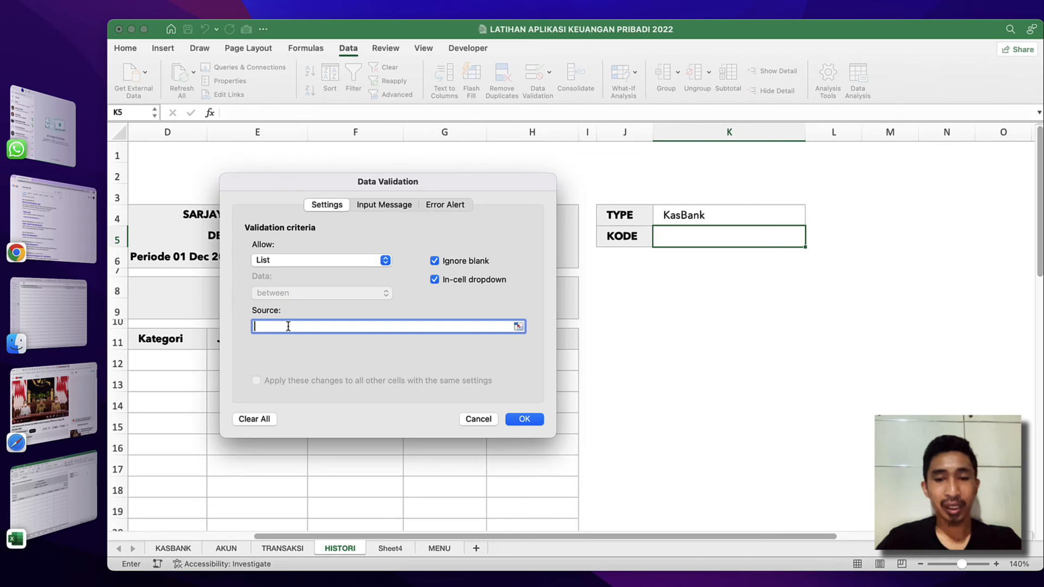
text(=list)
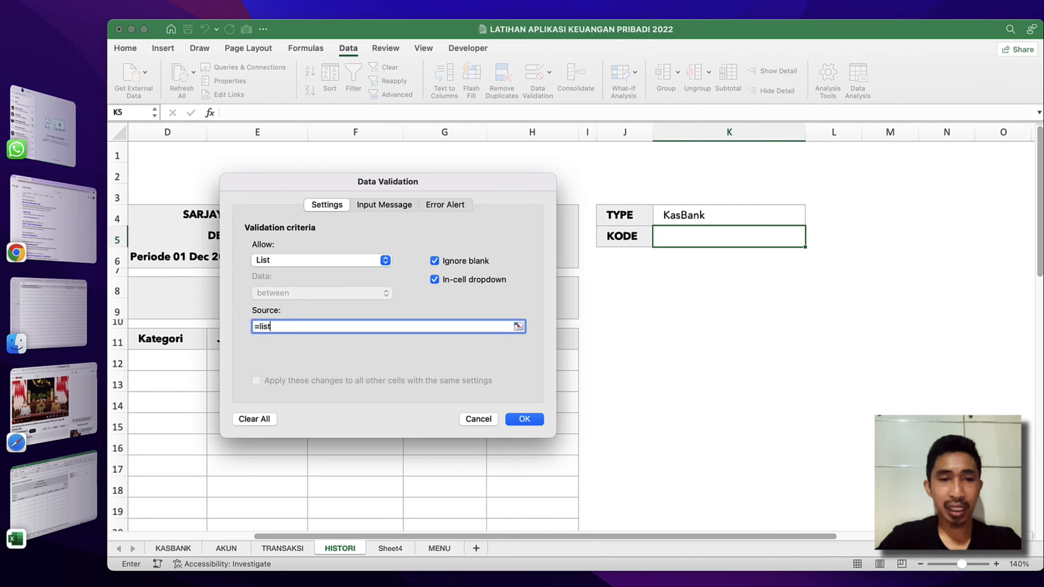
click(522, 419)
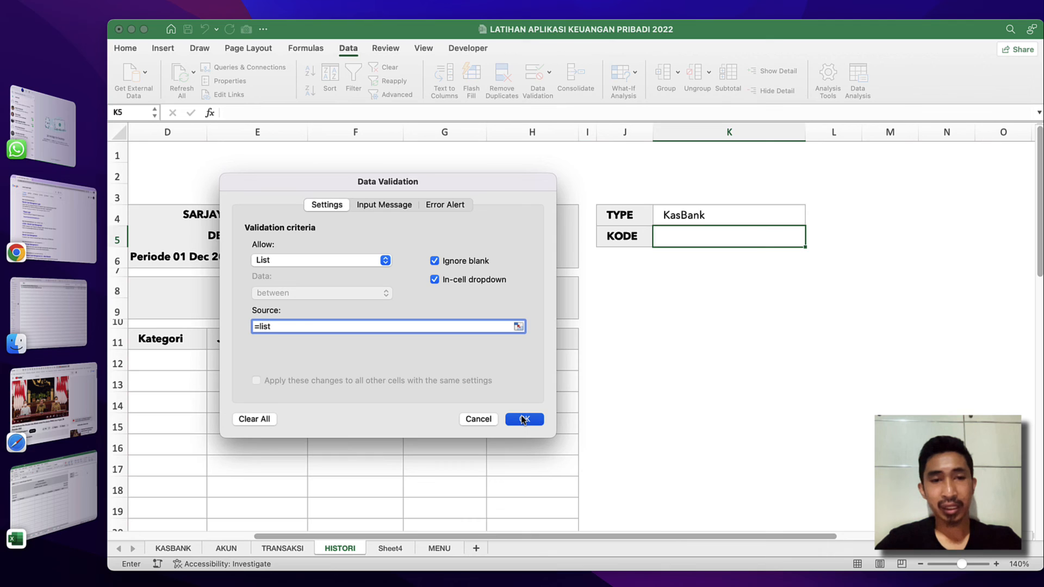
click(811, 240)
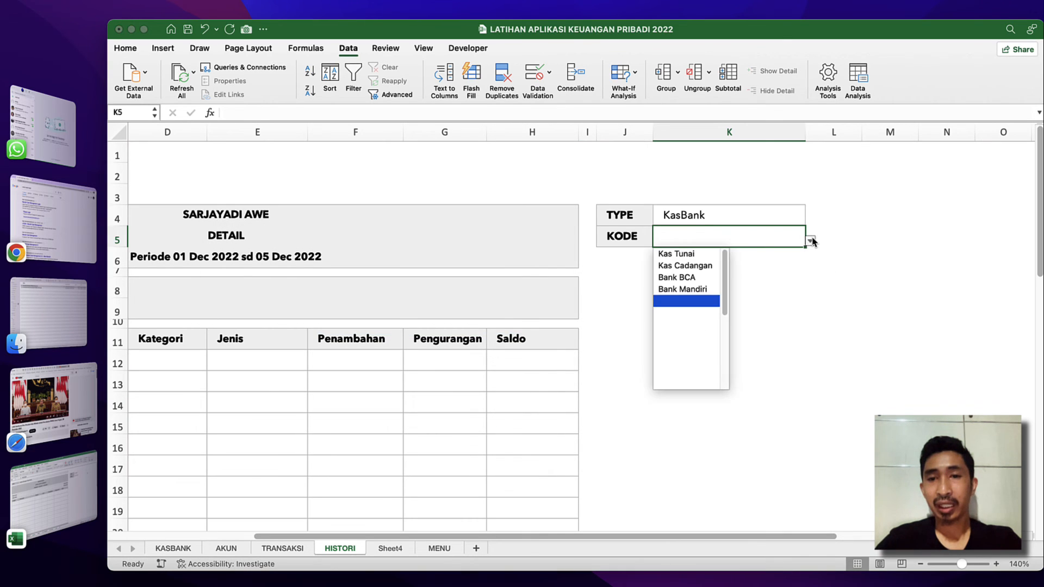
click(675, 254)
Set HISTORI's TYPE to Akun and choose Gaji Bulanan as the KODE.
click(795, 214)
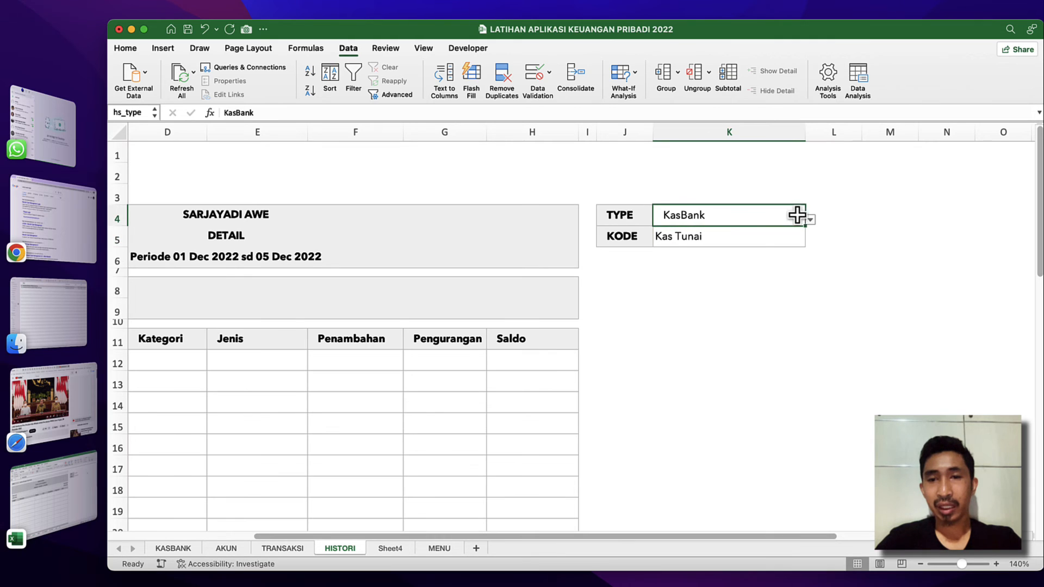
click(810, 220)
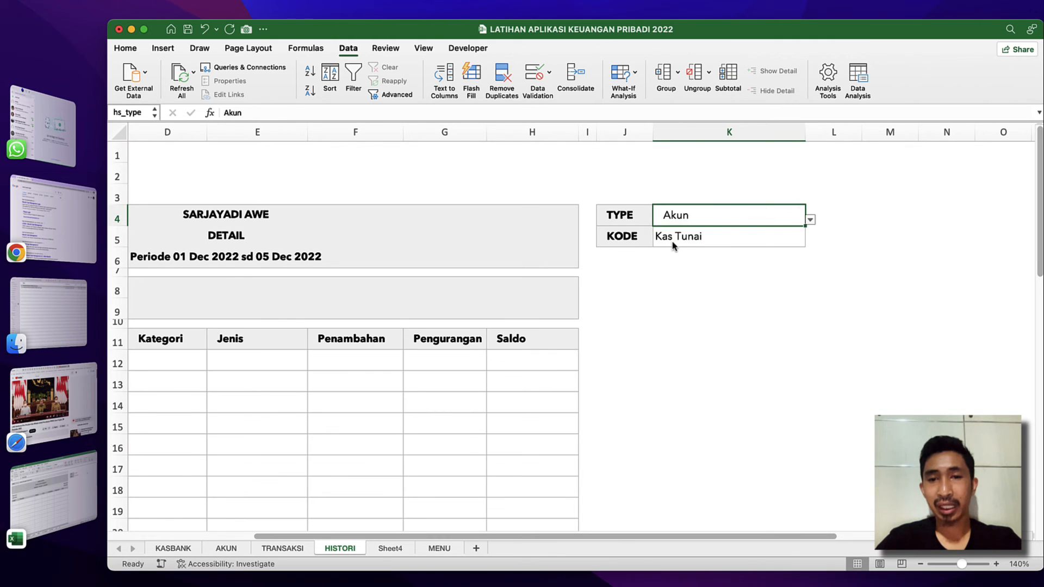
click(744, 240)
click(810, 241)
scroll(689, 288, down, 3)
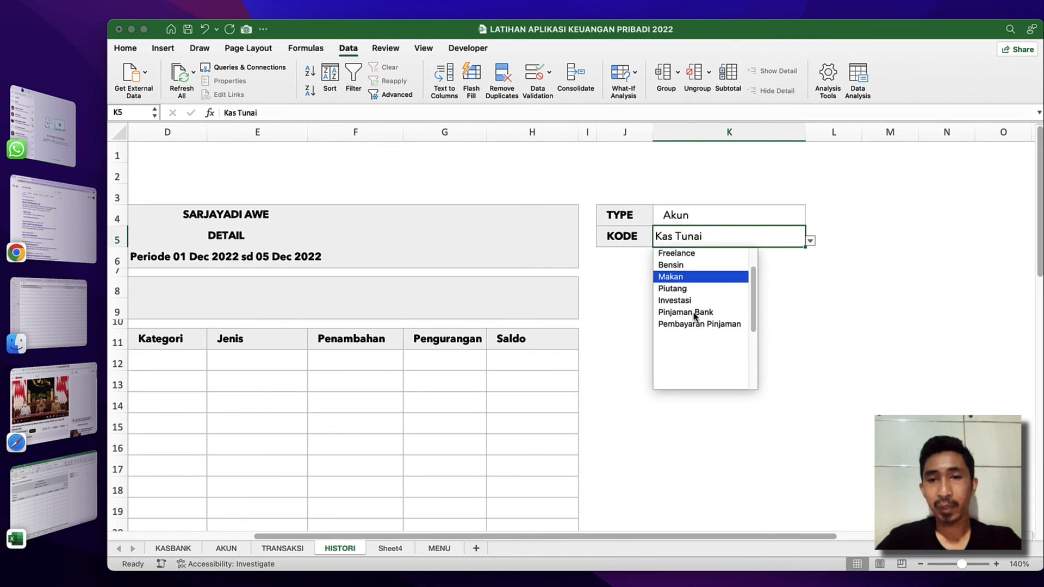
scroll(699, 310, up, 3)
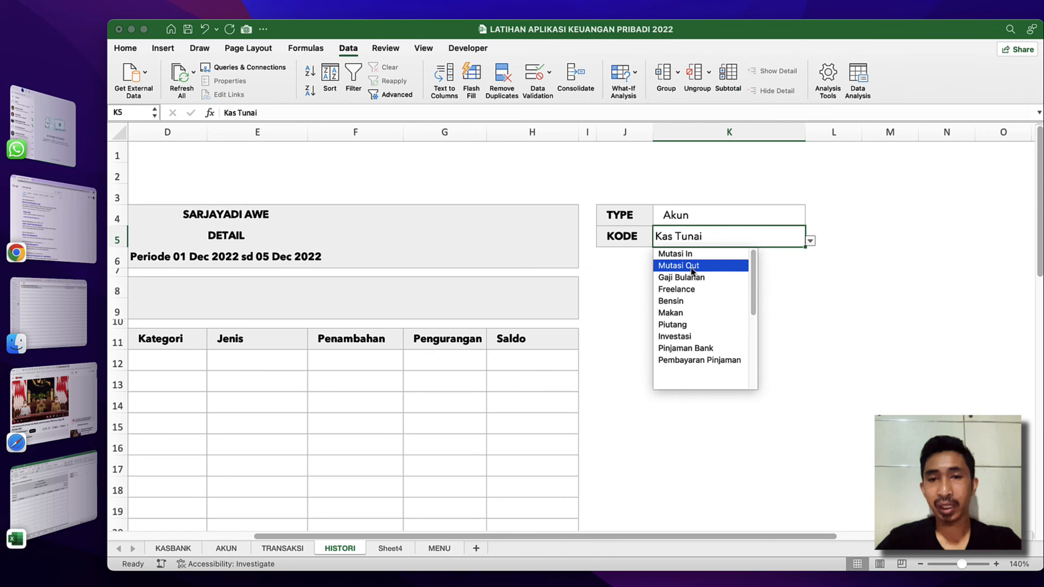
click(692, 279)
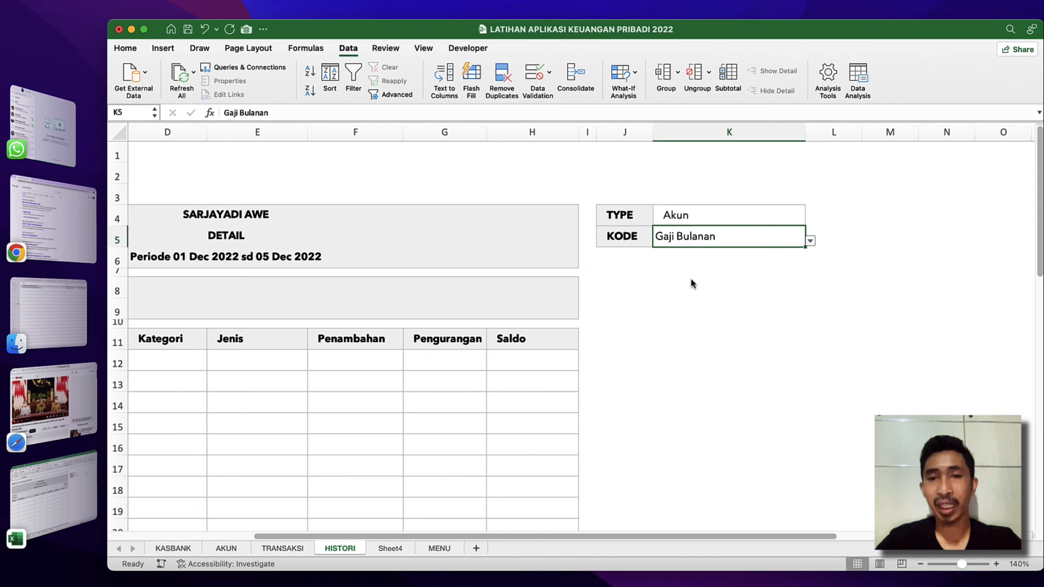
Switch HISTORI's TYPE back to KasBank.
click(732, 259)
click(788, 216)
click(811, 220)
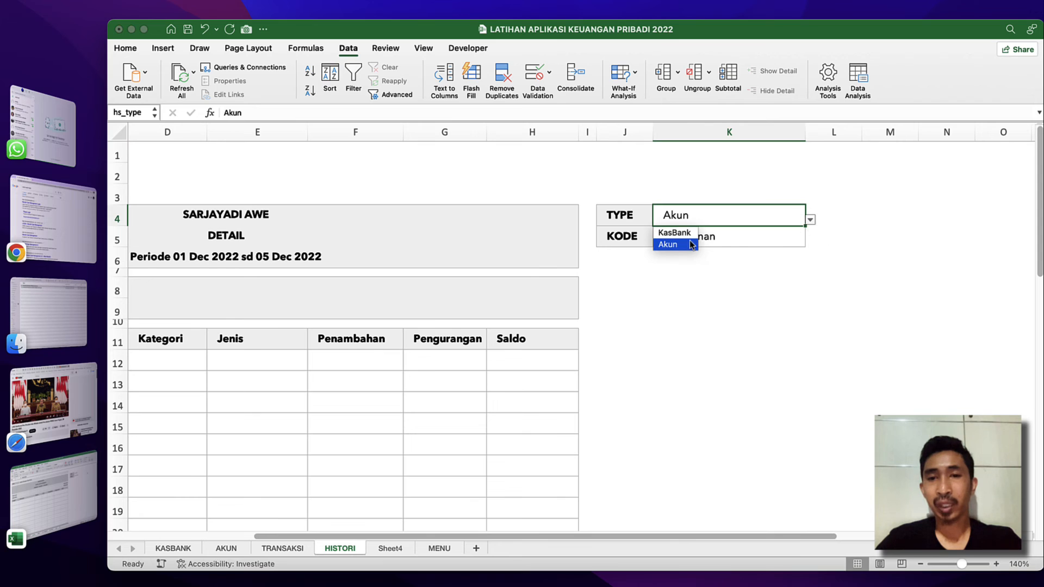
click(702, 234)
Increase the indent of the KODE cell K5 to match the TYPE cell above it.
click(703, 236)
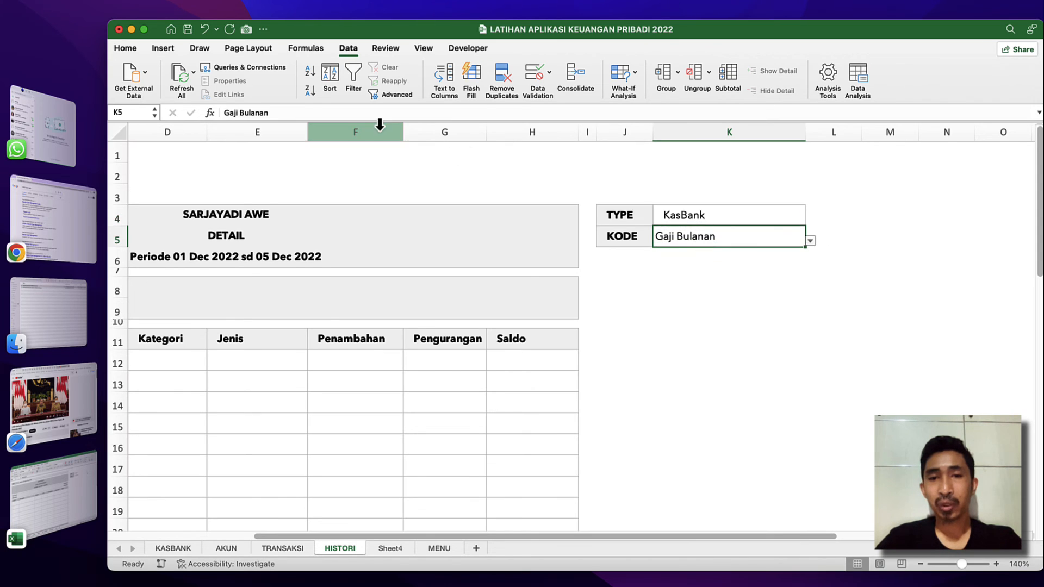
click(125, 48)
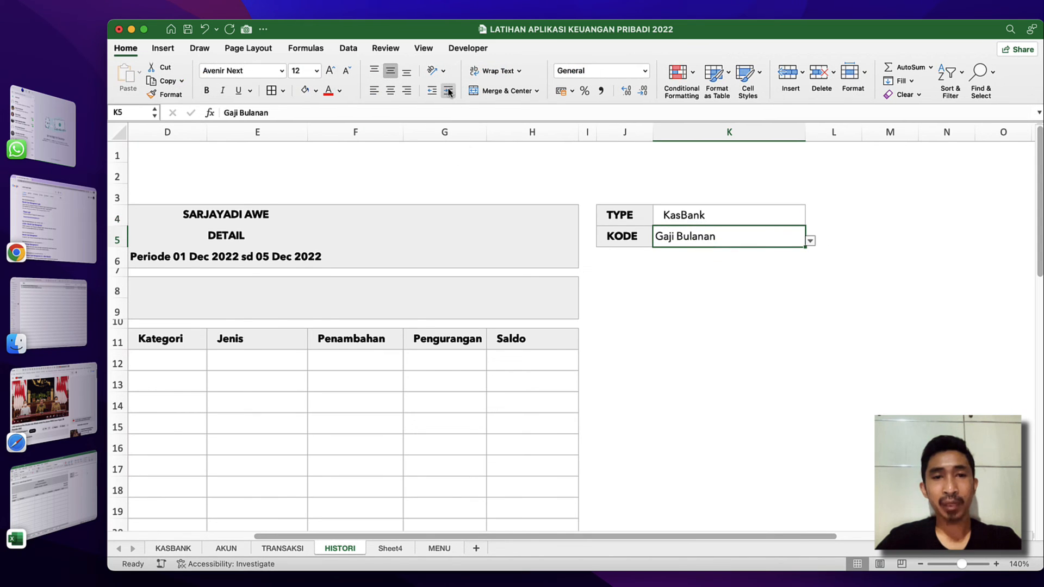
click(348, 262)
Examine HISTORI's report layout: the period heading, the Saldo Awal and Saldo Akhir rows, and the transaction table from Tanggal to Saldo.
scroll(348, 262, left, 5)
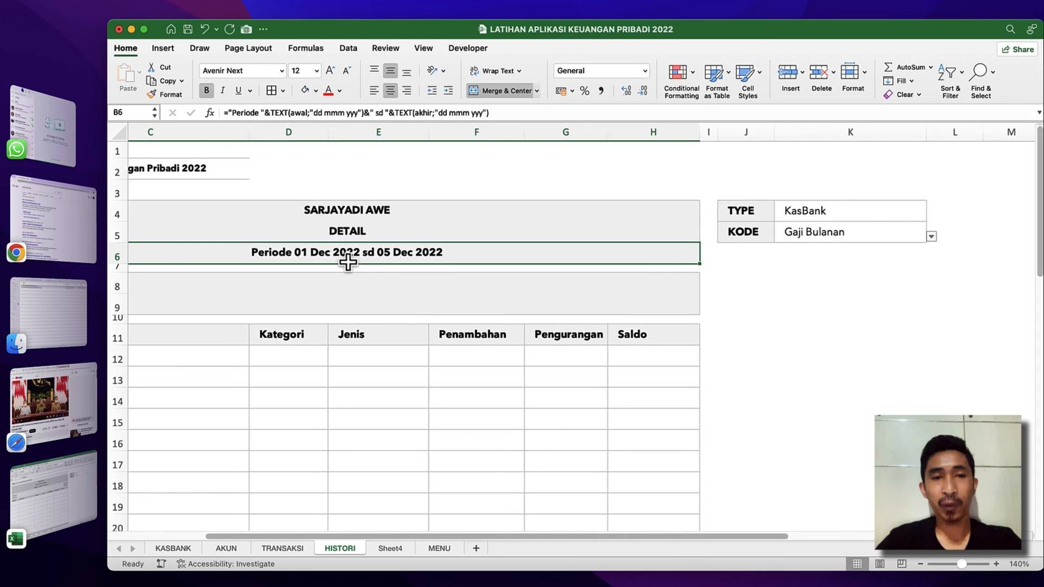
scroll(348, 262, down, 1)
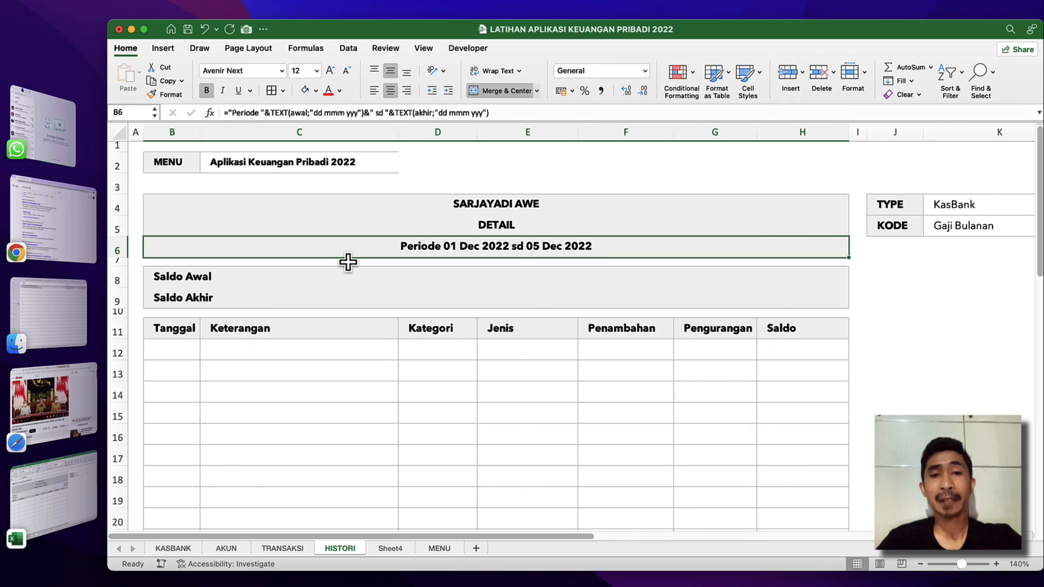
click(313, 354)
click(158, 346)
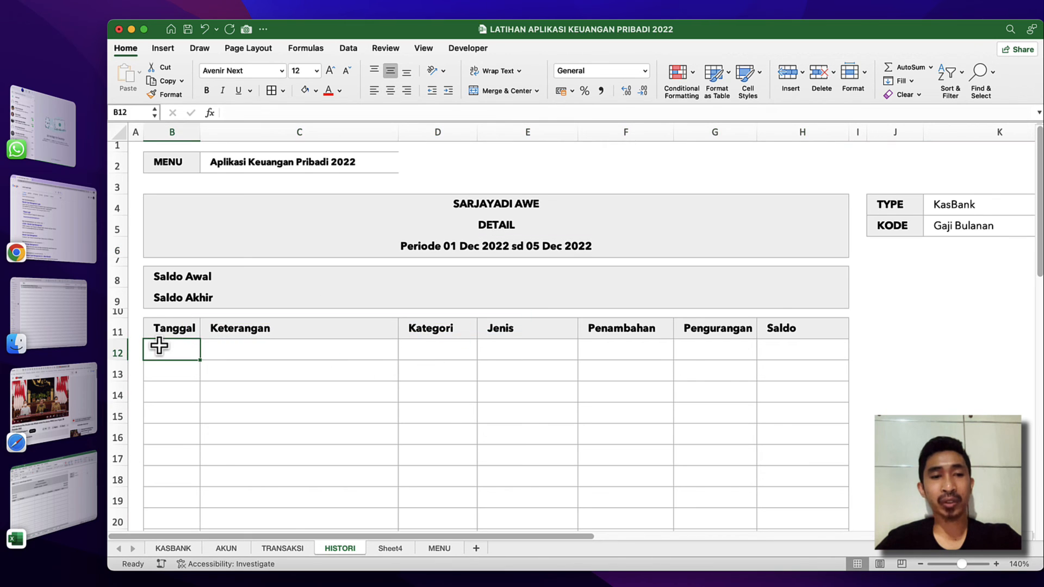
drag(159, 346, 759, 492)
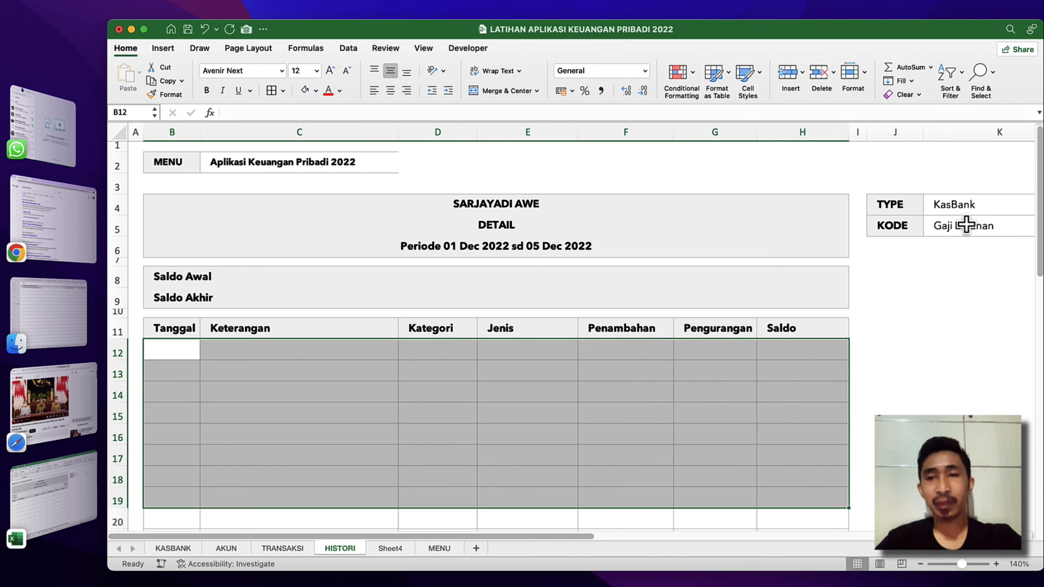
click(419, 366)
click(298, 337)
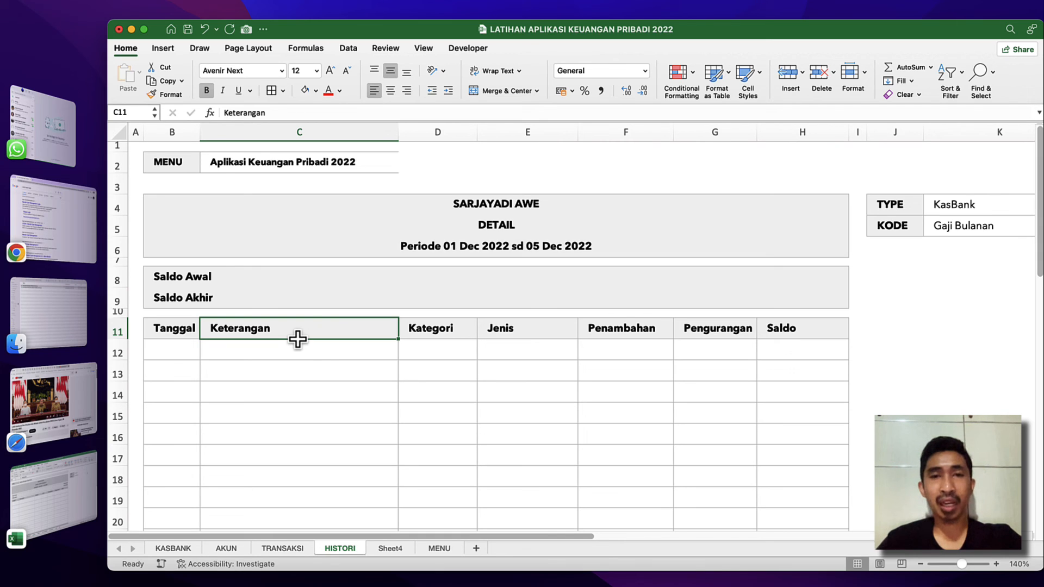
click(337, 304)
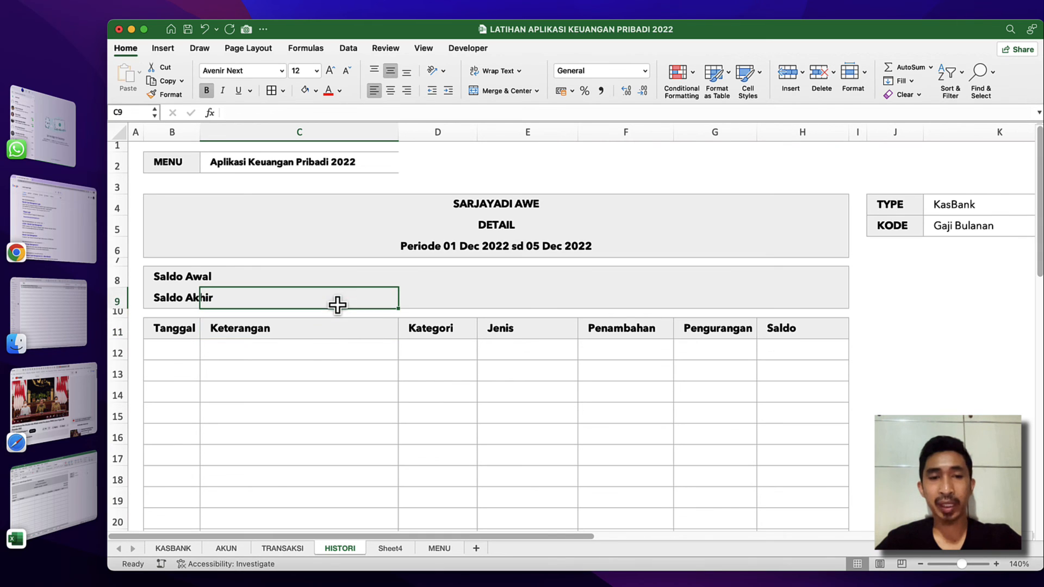
click(185, 276)
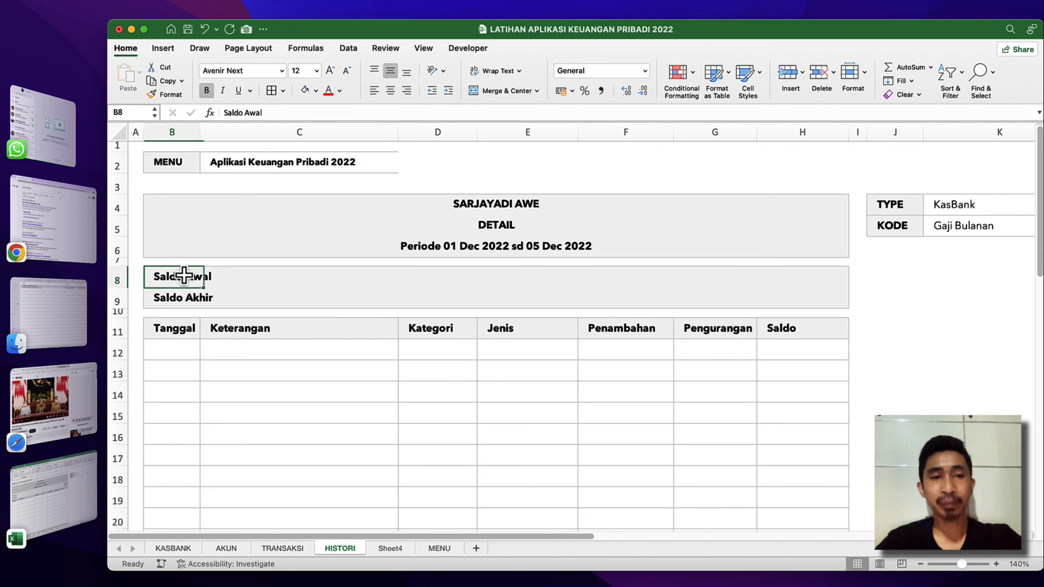
click(804, 295)
click(810, 278)
click(633, 261)
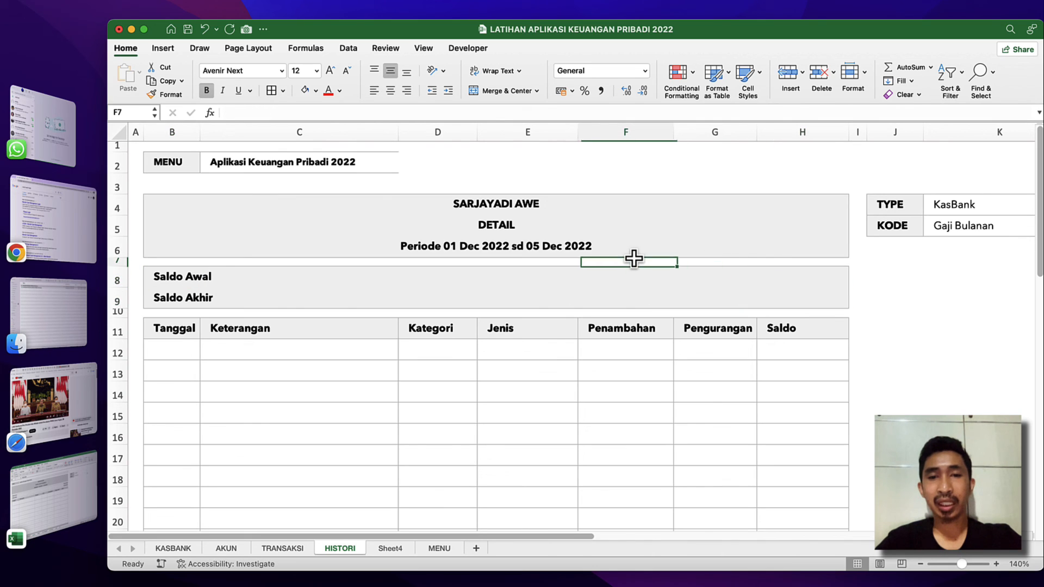
click(575, 239)
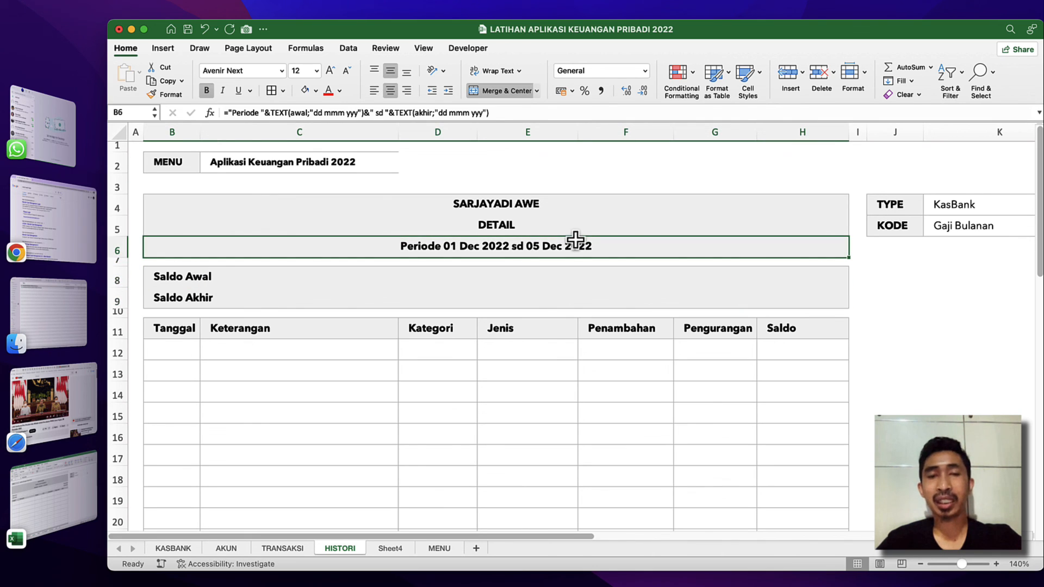